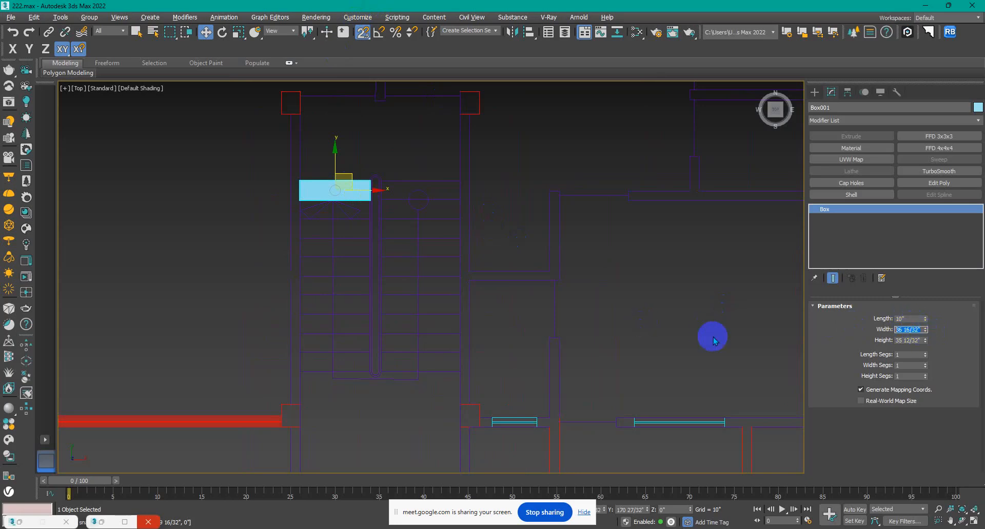
Step: Set the scene's display units to Generic Units, keeping the lighting units at International
{"action": "left_click", "coordinate": [365, 18]}
{"action": "left_click", "coordinate": [384, 191]}
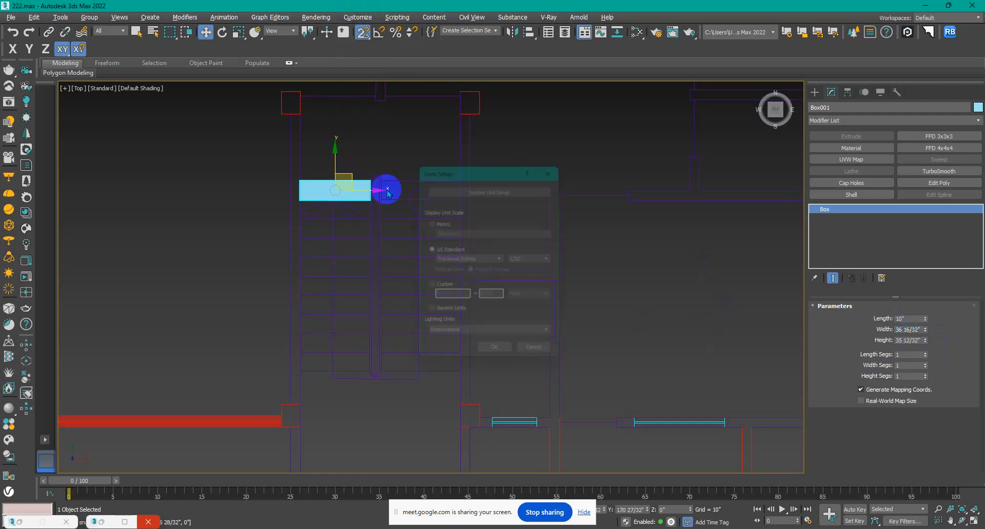
{"action": "left_click_drag", "start_coordinate": [496, 167], "coordinate": [570, 149]}
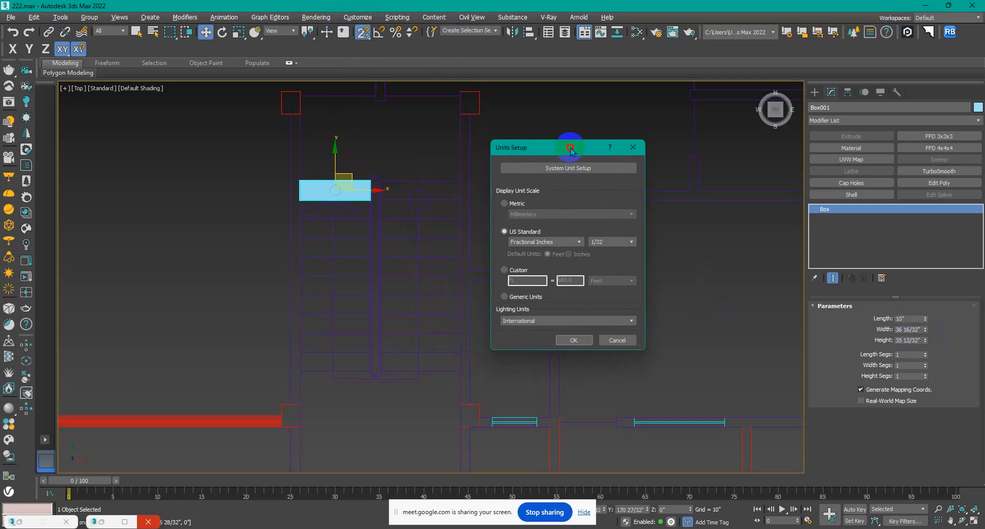
{"action": "left_click", "coordinate": [534, 322]}
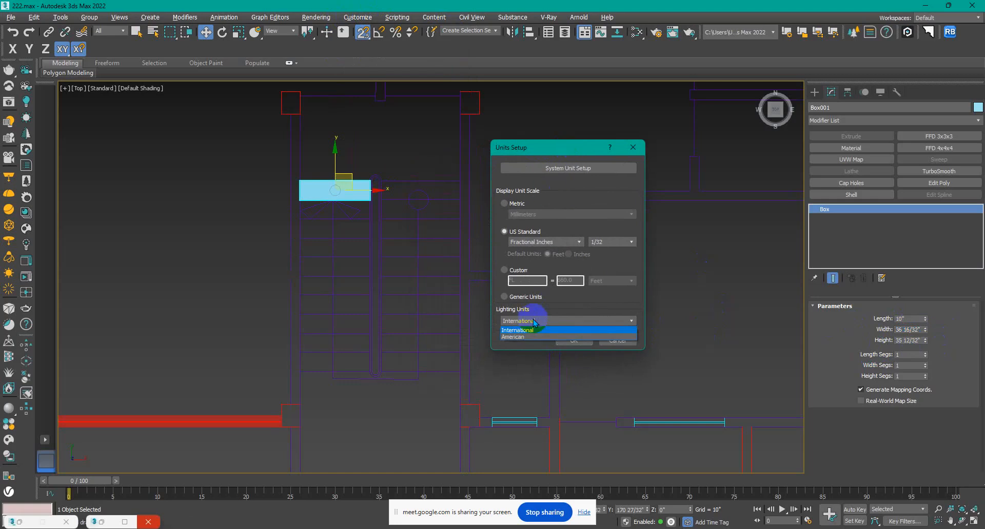
{"action": "left_click", "coordinate": [530, 324]}
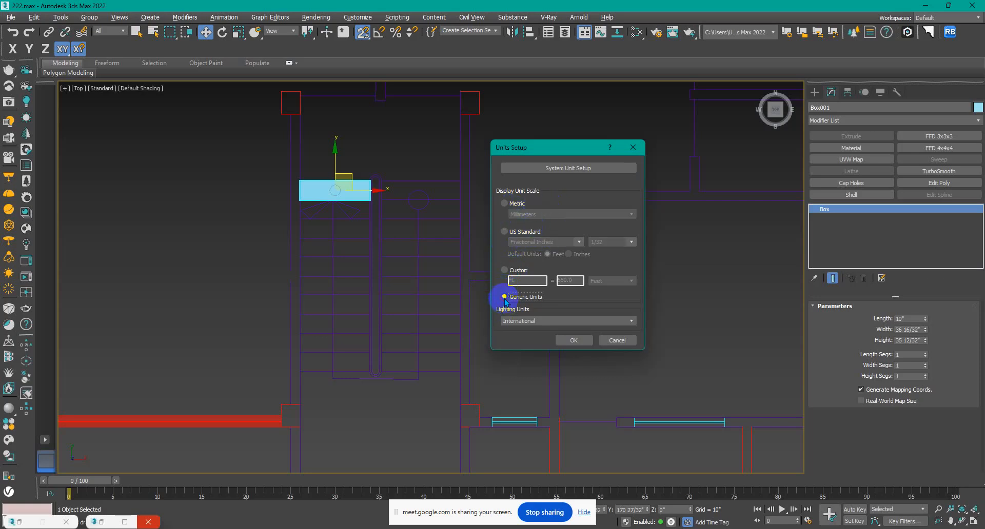
{"action": "left_click", "coordinate": [572, 341]}
{"action": "middle_click_drag", "start_coordinate": [661, 347], "coordinate": [519, 339]}
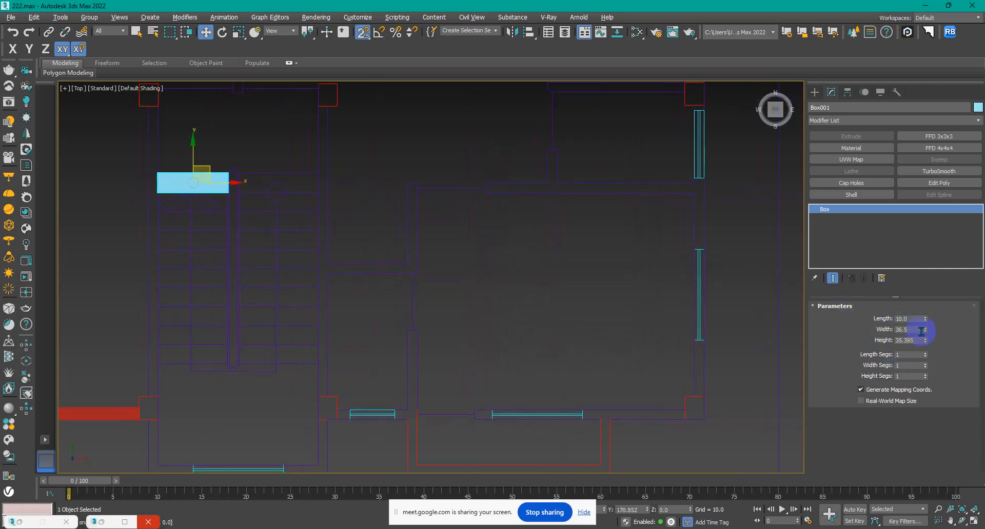
Step: Set the height of the box on the stair plan to 6
{"action": "middle_click_drag", "start_coordinate": [166, 189], "coordinate": [255, 230]}
{"action": "scroll", "coordinate": [256, 229], "scroll_direction": "up", "scroll_amount": 2}
{"action": "middle_click_drag", "start_coordinate": [314, 273], "coordinate": [384, 219], "text": "alt"}
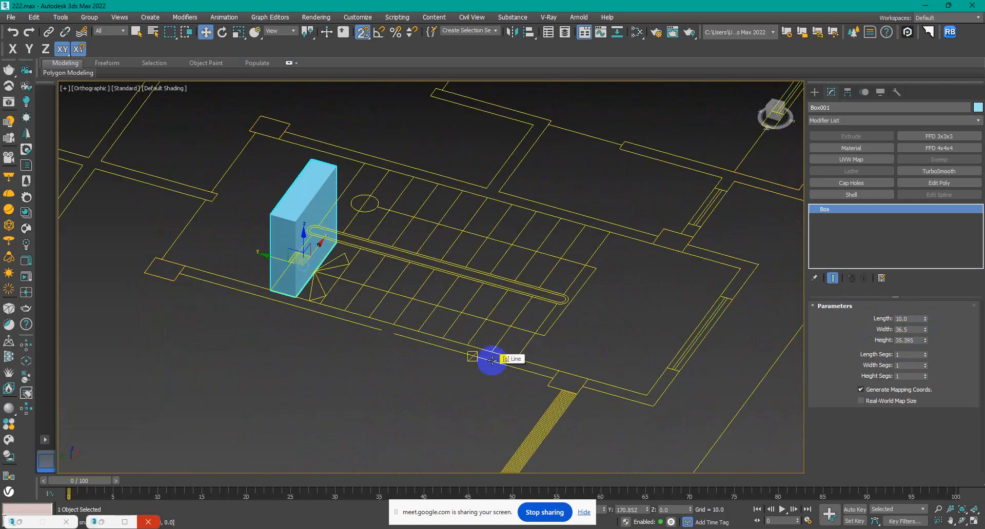
{"action": "middle_click_drag", "start_coordinate": [459, 371], "coordinate": [407, 402], "text": "alt"}
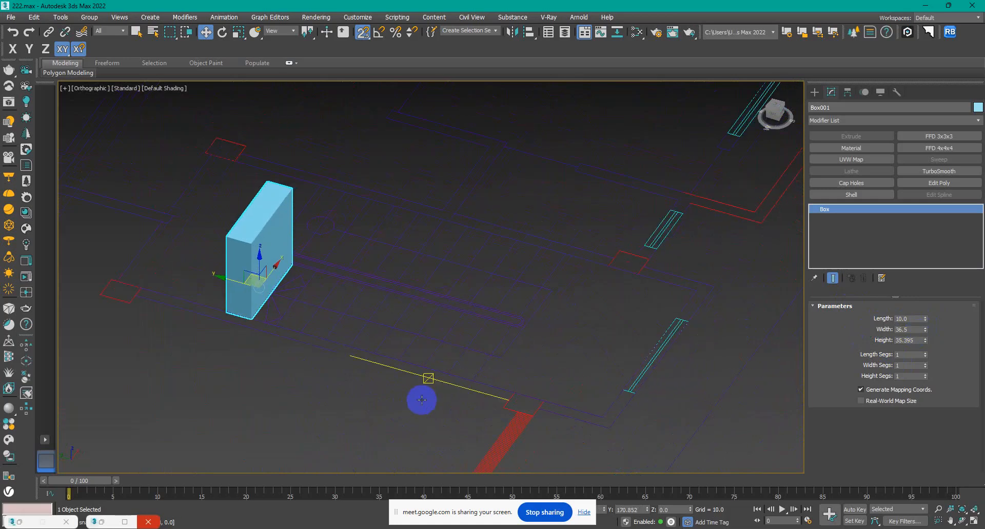
{"action": "double_click", "coordinate": [916, 340]}
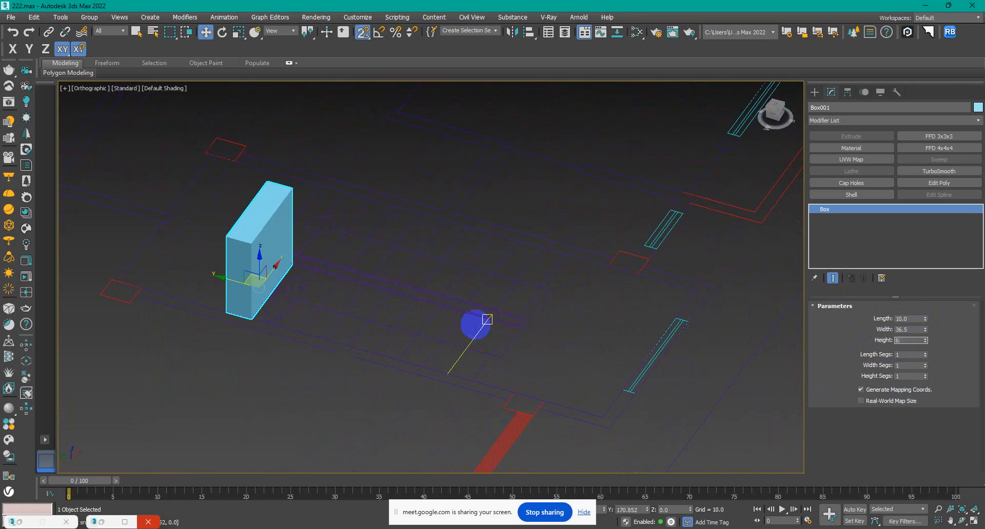
{"action": "type", "text": "6"}
{"action": "key", "text": "Return"}
{"action": "left_click", "coordinate": [213, 402]}
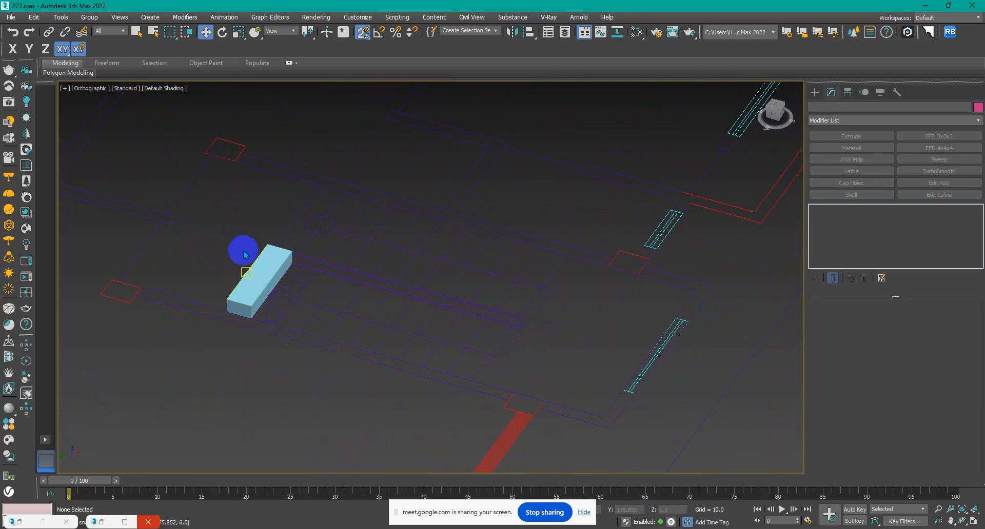
Step: Select the stair box in the top view and open the Array tool for it
{"action": "scroll", "coordinate": [244, 255], "scroll_direction": "up", "scroll_amount": 2}
{"action": "left_click", "coordinate": [268, 292]}
{"action": "key", "text": "t"}
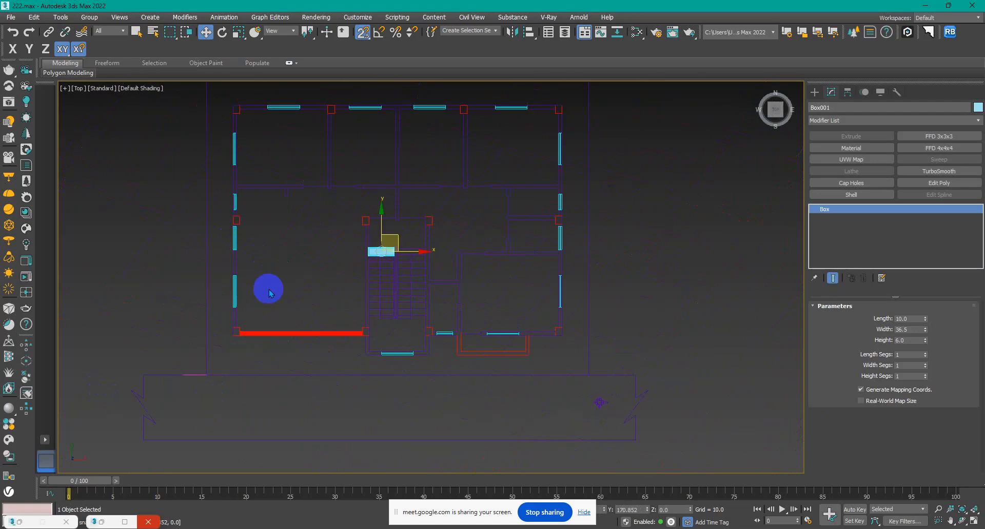
{"action": "key", "text": "z"}
{"action": "scroll", "coordinate": [340, 273], "scroll_direction": "down", "scroll_amount": 5}
{"action": "scroll", "coordinate": [339, 272], "scroll_direction": "up", "scroll_amount": 2}
{"action": "middle_click_drag", "start_coordinate": [338, 256], "coordinate": [341, 191]}
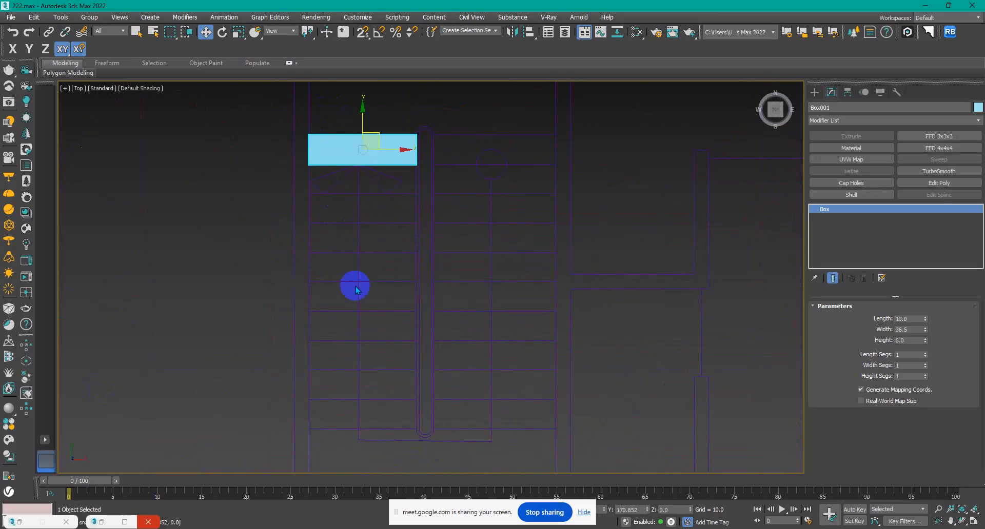
{"action": "left_click", "coordinate": [69, 20]}
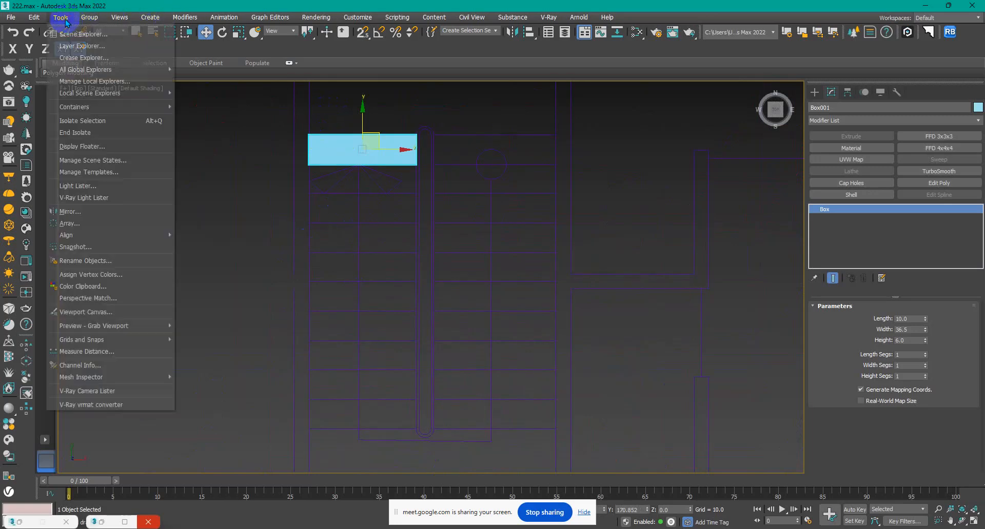
{"action": "left_click", "coordinate": [137, 223]}
{"action": "left_click_drag", "start_coordinate": [451, 180], "coordinate": [648, 148]}
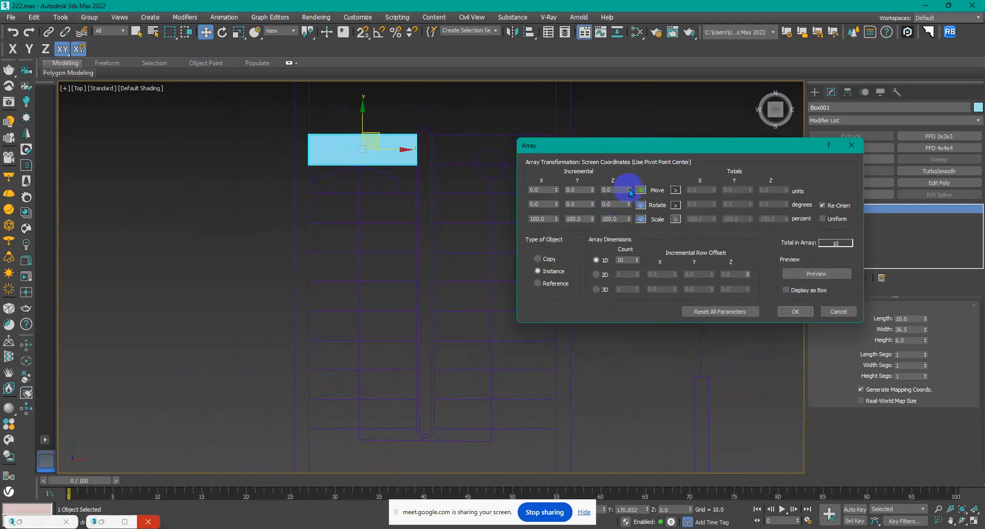
{"action": "left_click", "coordinate": [394, 149]}
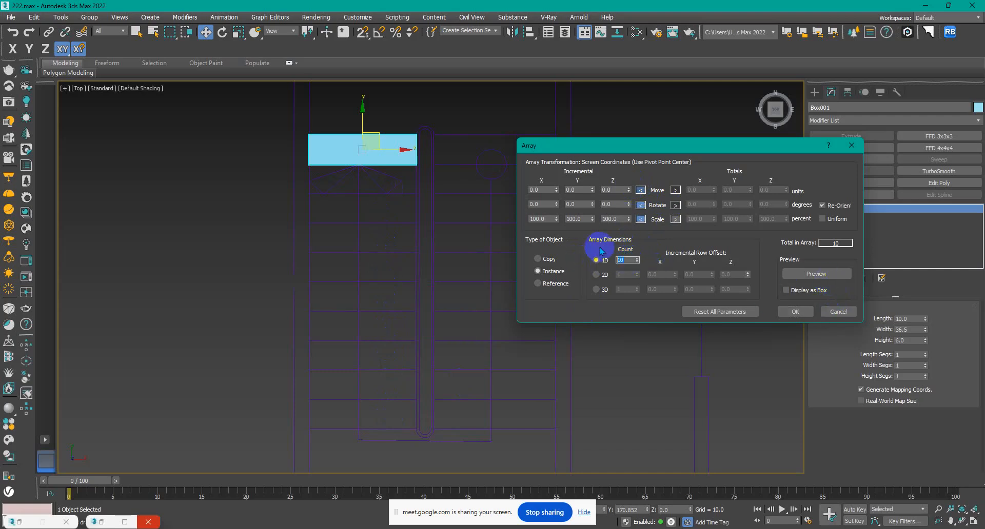
{"action": "left_click", "coordinate": [578, 189]}
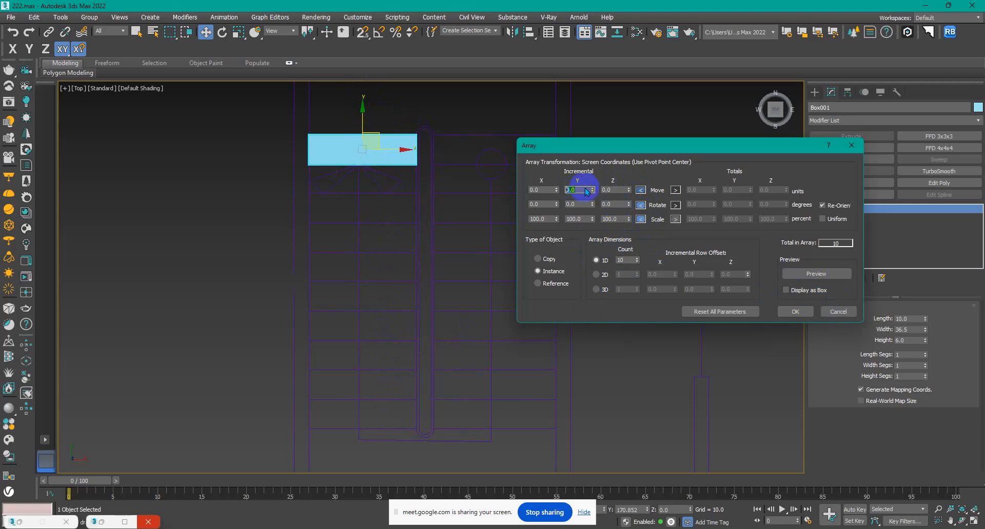
{"action": "left_click", "coordinate": [476, 179]}
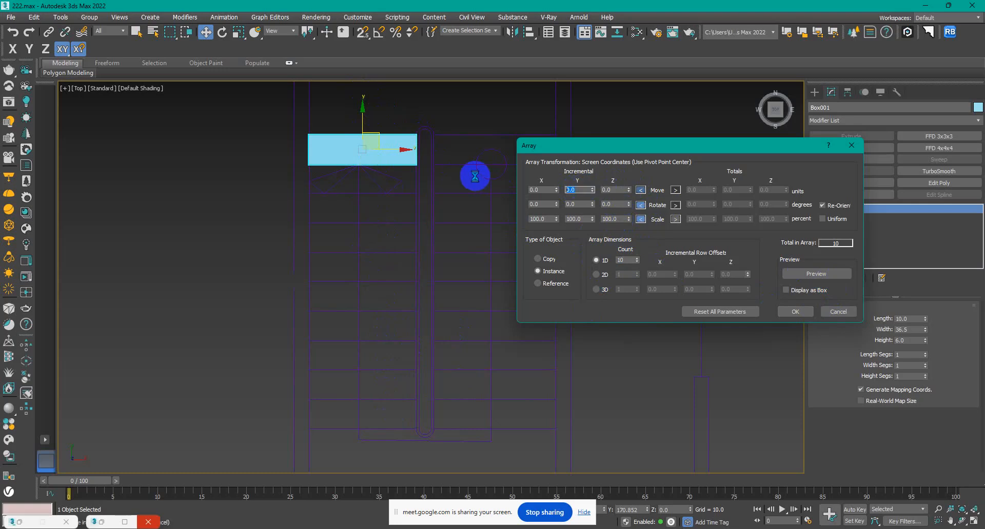
{"action": "left_click", "coordinate": [815, 274]}
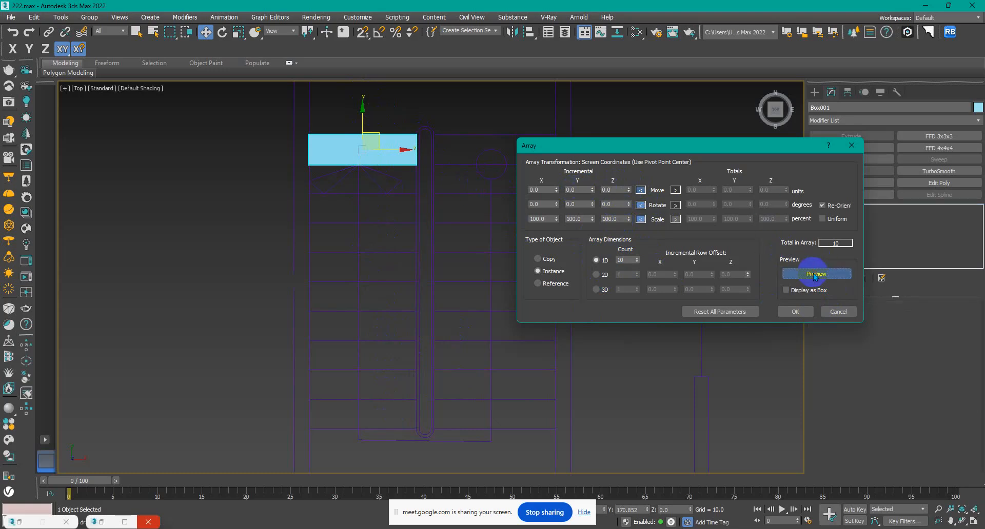
{"action": "left_click", "coordinate": [815, 274]}
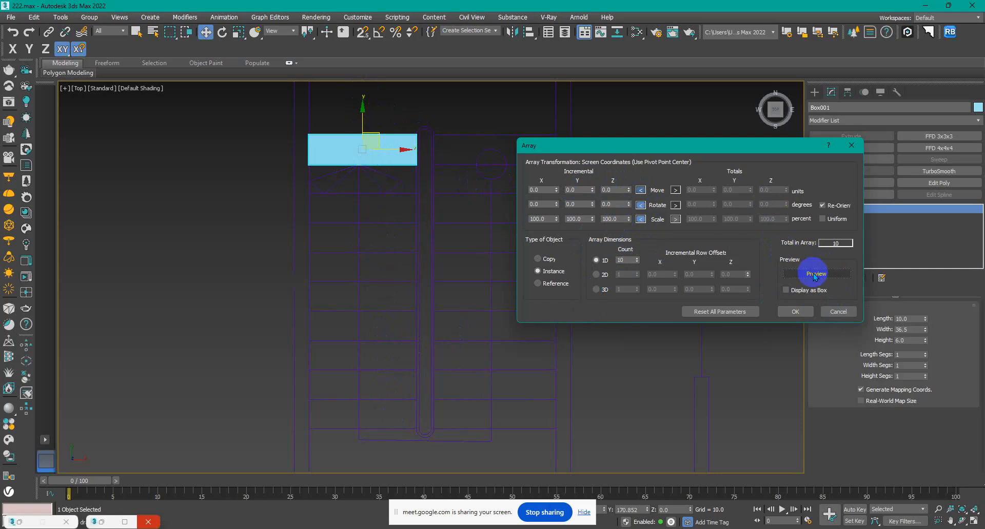
{"action": "scroll", "coordinate": [405, 232], "scroll_direction": "down", "scroll_amount": 2}
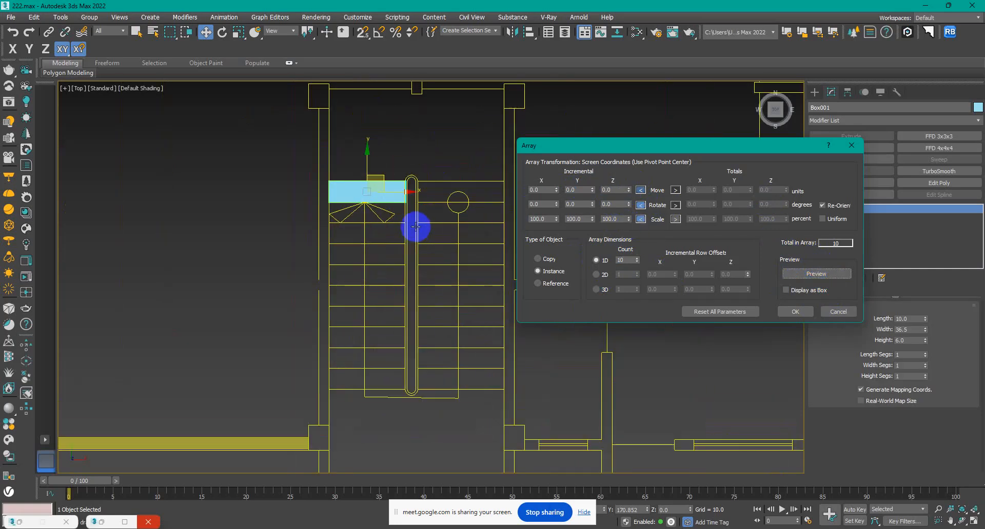
{"action": "scroll", "coordinate": [395, 157], "scroll_direction": "up", "scroll_amount": 2}
Step: Array the stair box along the flight as 10 instances with an incremental Y move of -10
{"action": "left_click_drag", "start_coordinate": [583, 191], "coordinate": [464, 188]}
{"action": "type", "text": "-1"}
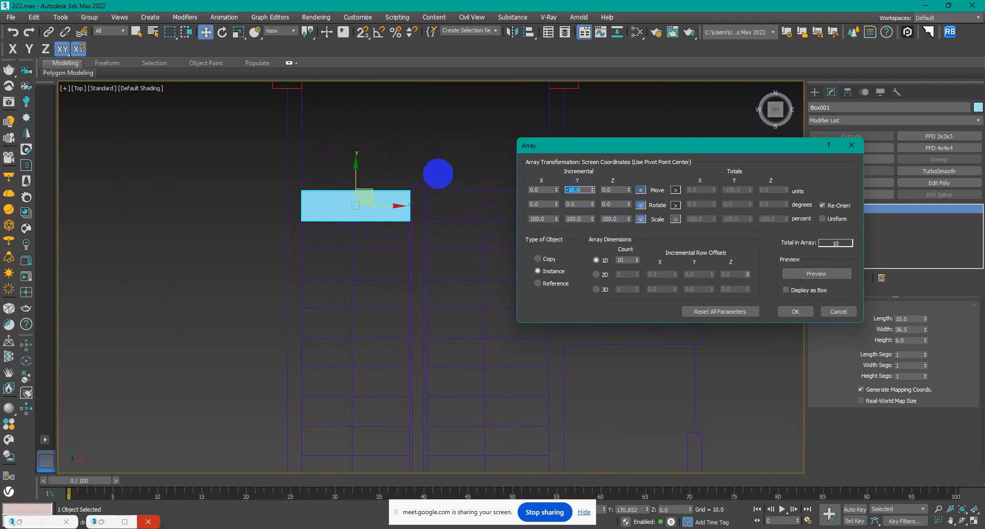
{"action": "left_click", "coordinate": [803, 274]}
{"action": "scroll", "coordinate": [462, 277], "scroll_direction": "down", "scroll_amount": 2}
{"action": "middle_click_drag", "start_coordinate": [461, 277], "coordinate": [427, 201]}
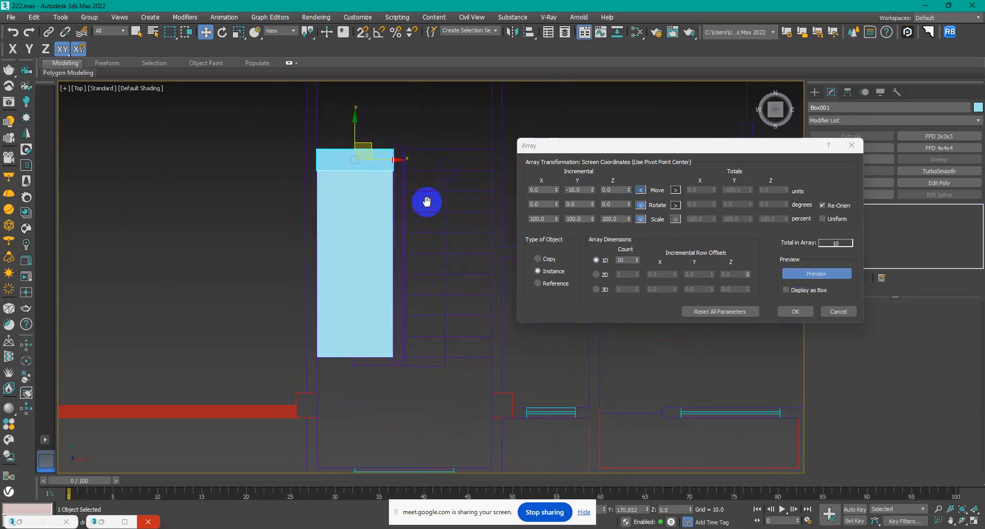
{"action": "middle_click_drag", "start_coordinate": [442, 378], "coordinate": [318, 289], "text": "alt"}
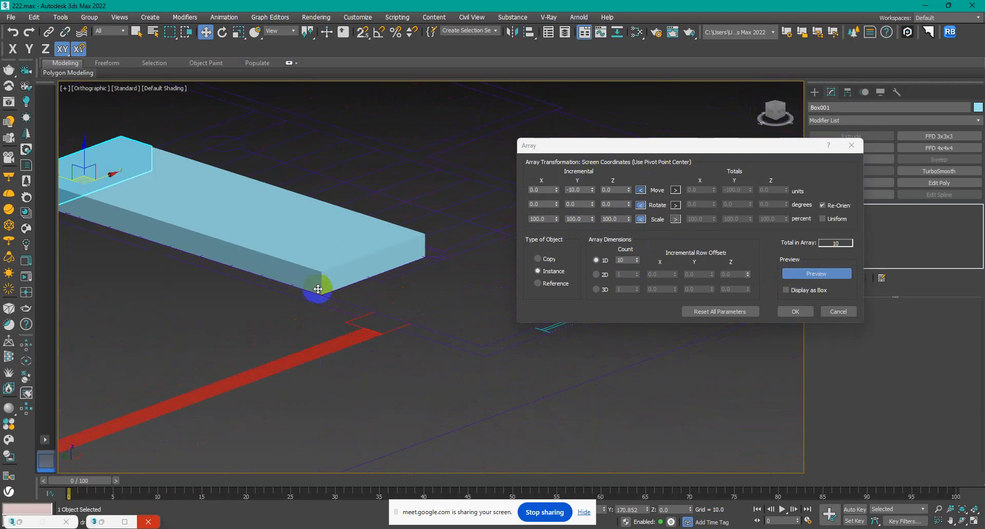
{"action": "left_click", "coordinate": [800, 311]}
Step: Select all ten arrayed stair boxes and isolate them from the floor plan
{"action": "middle_click_drag", "start_coordinate": [259, 340], "coordinate": [516, 379]}
{"action": "left_click", "coordinate": [531, 309], "text": "ctrl"}
{"action": "left_click", "coordinate": [506, 299], "text": "ctrl"}
{"action": "left_click", "coordinate": [471, 291], "text": "ctrl"}
{"action": "left_click", "coordinate": [440, 280], "text": "ctrl"}
{"action": "left_click", "coordinate": [414, 276], "text": "ctrl"}
{"action": "left_click", "coordinate": [392, 267], "text": "ctrl"}
{"action": "left_click", "coordinate": [352, 257], "text": "ctrl"}
{"action": "left_click", "coordinate": [325, 246], "text": "ctrl"}
{"action": "left_click", "coordinate": [295, 243], "text": "ctrl"}
{"action": "middle_click_drag", "start_coordinate": [338, 312], "coordinate": [358, 325], "text": "alt"}
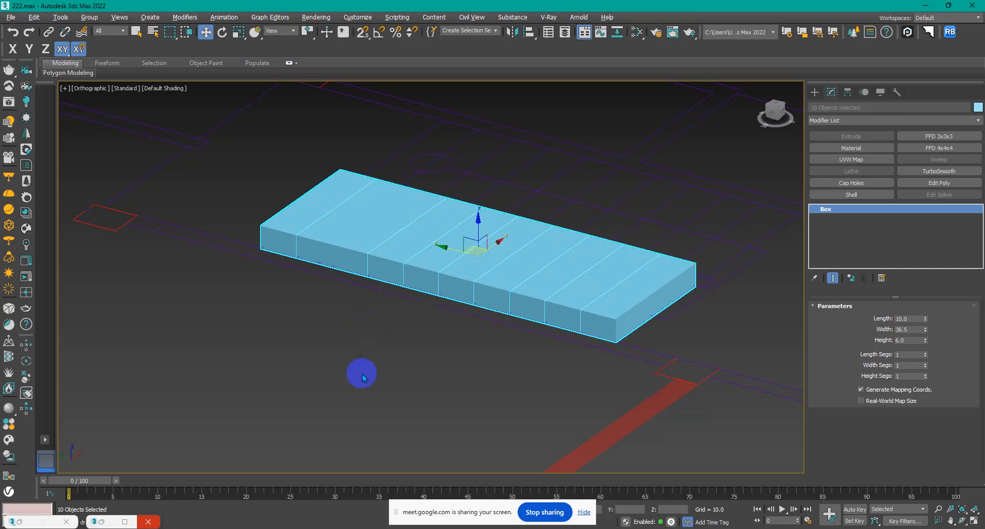
{"action": "key", "text": "alt+q"}
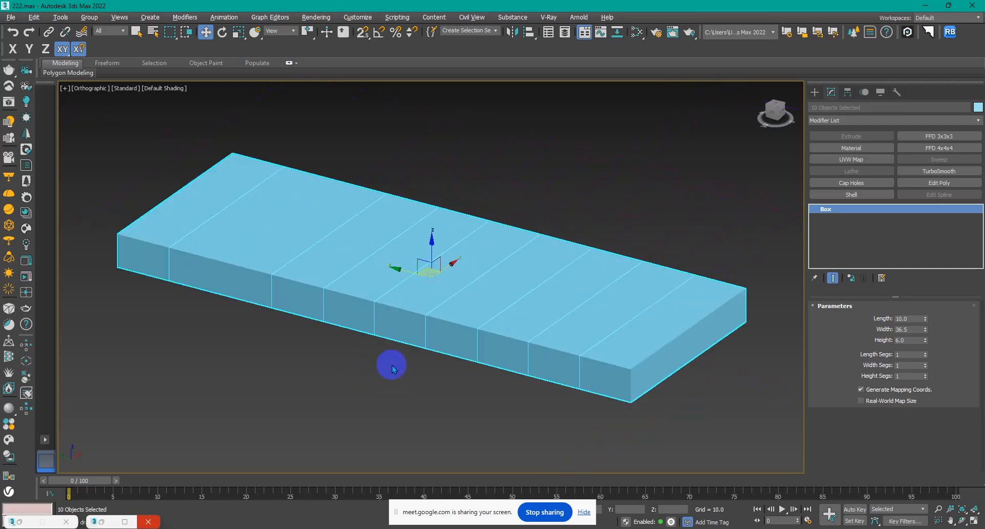
Step: Select every box except the first and, in the left wireframe view, snap-move the nine boxes up one box height
{"action": "key", "text": "l"}
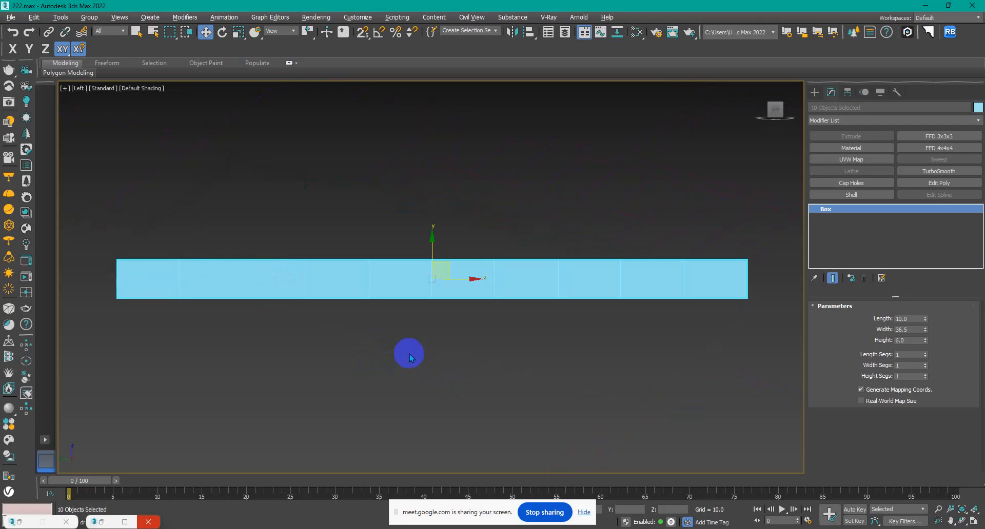
{"action": "key", "text": "t"}
{"action": "key", "text": "z"}
{"action": "left_click", "coordinate": [544, 235]}
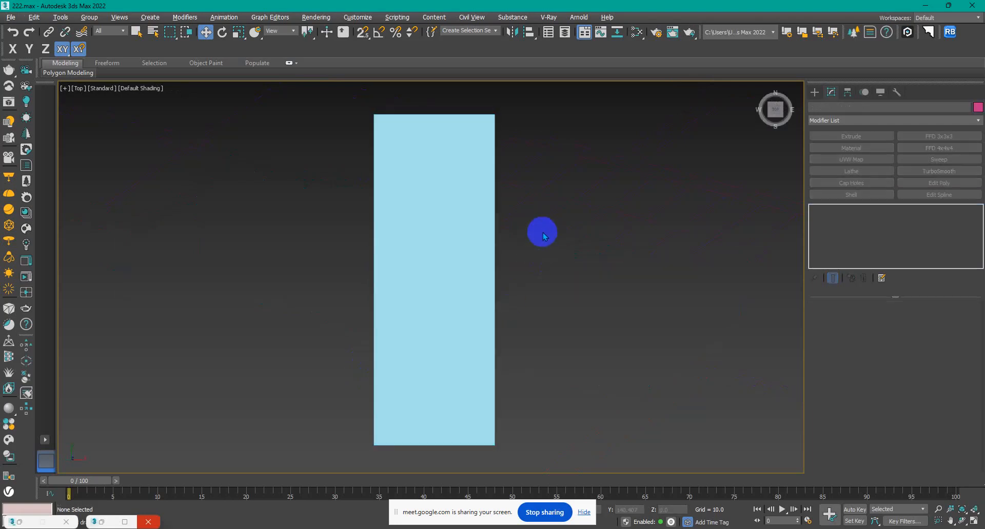
{"action": "key", "text": "F3"}
{"action": "mouse_move", "coordinate": [527, 168]}
{"action": "left_mouse_down"}
{"action": "mouse_move", "coordinate": [433, 384]}
{"action": "mouse_move", "coordinate": [272, 463]}
{"action": "left_mouse_up"}
{"action": "key", "text": "l"}
{"action": "scroll", "coordinate": [195, 297], "scroll_direction": "up", "scroll_amount": 4}
{"action": "scroll", "coordinate": [195, 298], "scroll_direction": "down", "scroll_amount": 2}
{"action": "middle_click_drag", "start_coordinate": [195, 298], "coordinate": [301, 322]}
{"action": "key", "text": "s"}
{"action": "left_click_drag", "start_coordinate": [282, 322], "coordinate": [279, 271]}
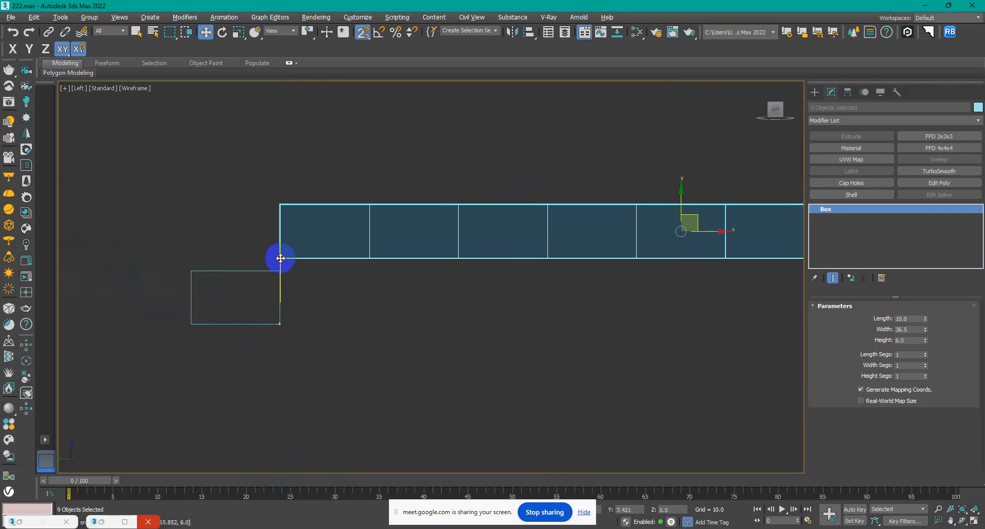
Step: Form the third to fifth steps by raising the remaining eight, seven and six boxes in turn by one box height each
{"action": "scroll", "coordinate": [406, 356], "scroll_direction": "down", "scroll_amount": 3}
{"action": "left_click_drag", "start_coordinate": [682, 209], "coordinate": [281, 314]}
{"action": "left_click_drag", "start_coordinate": [659, 251], "coordinate": [295, 352]}
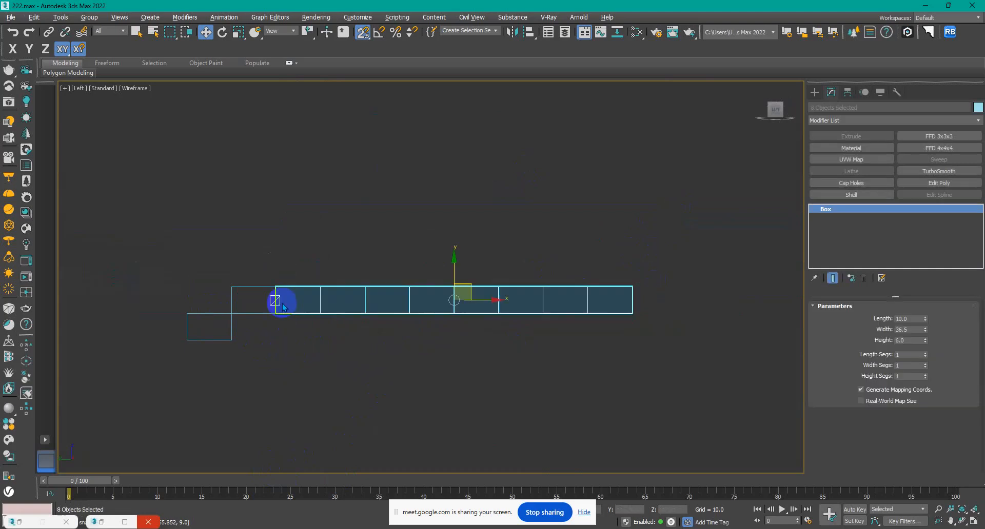
{"action": "left_click_drag", "start_coordinate": [280, 312], "coordinate": [277, 285]}
{"action": "left_click_drag", "start_coordinate": [708, 216], "coordinate": [322, 260]}
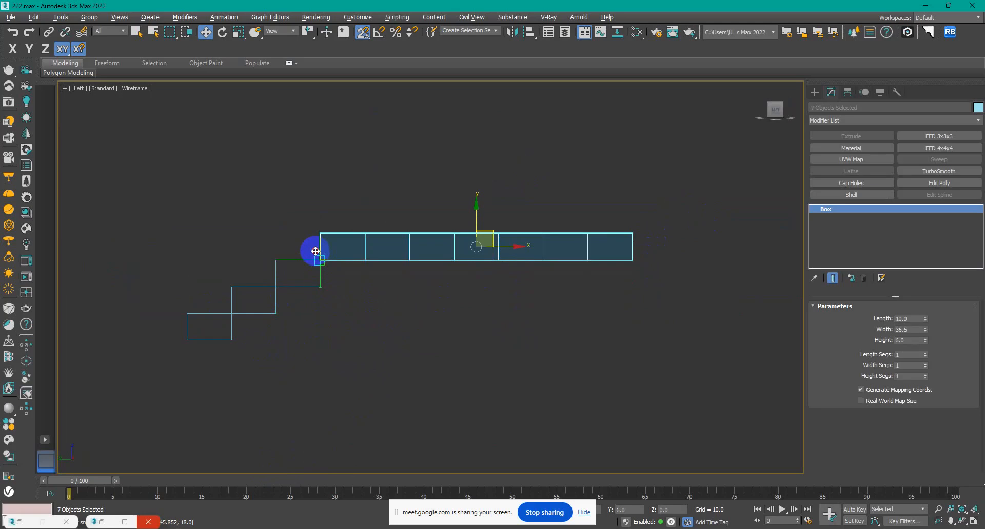
{"action": "left_click_drag", "start_coordinate": [676, 176], "coordinate": [401, 286]}
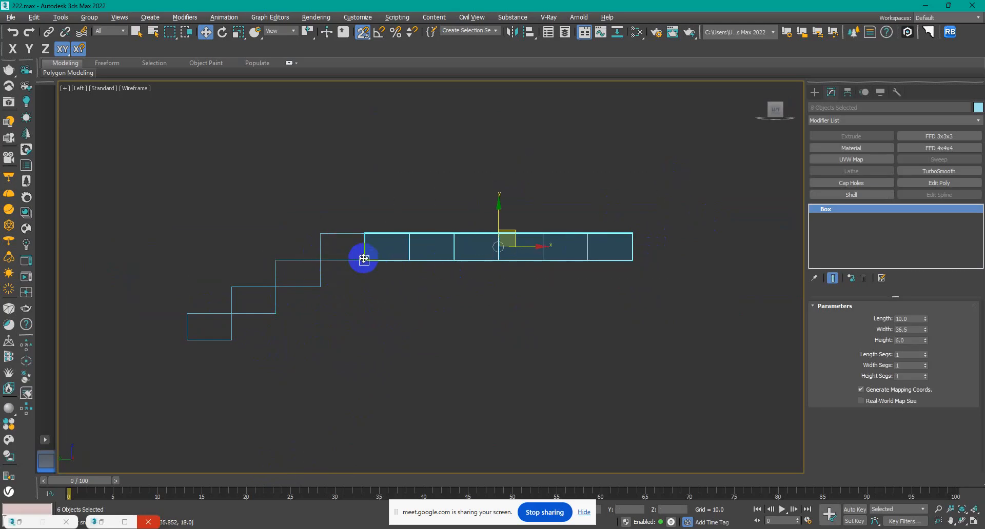
{"action": "left_click_drag", "start_coordinate": [363, 257], "coordinate": [363, 230]}
Step: Form the sixth to eighth steps by raising the remaining five, four and three boxes in turn by one box height each
{"action": "left_click_drag", "start_coordinate": [639, 163], "coordinate": [407, 207]}
{"action": "left_click", "coordinate": [559, 230]}
{"action": "left_click_drag", "start_coordinate": [665, 132], "coordinate": [460, 233]}
{"action": "left_click", "coordinate": [461, 231]}
{"action": "left_click_drag", "start_coordinate": [698, 145], "coordinate": [454, 179]}
{"action": "left_click_drag", "start_coordinate": [698, 130], "coordinate": [513, 212]}
{"action": "mouse_move", "coordinate": [497, 180]}
{"action": "left_mouse_down"}
{"action": "mouse_move", "coordinate": [491, 158]}
{"action": "mouse_move", "coordinate": [498, 167]}
{"action": "left_mouse_up"}
{"action": "middle_click_drag", "start_coordinate": [584, 181], "coordinate": [589, 325]}
{"action": "scroll", "coordinate": [467, 293], "scroll_direction": "up", "scroll_amount": 3}
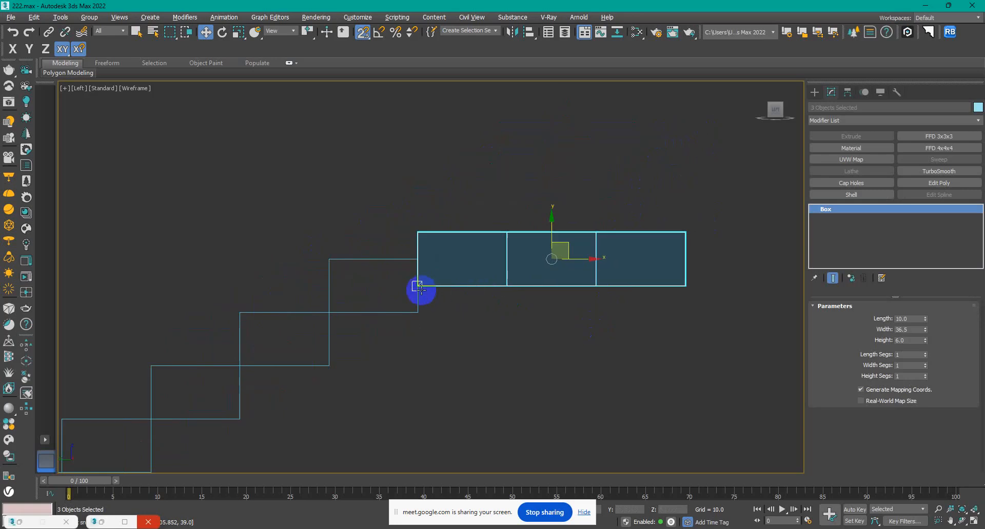
{"action": "left_click_drag", "start_coordinate": [419, 285], "coordinate": [418, 260]}
Step: Raise the last two boxes and finally the last box by one box height each, and return to shaded display
{"action": "left_click_drag", "start_coordinate": [714, 339], "coordinate": [504, 211]}
{"action": "middle_click_drag", "start_coordinate": [585, 223], "coordinate": [483, 320]}
{"action": "left_click_drag", "start_coordinate": [646, 332], "coordinate": [562, 209]}
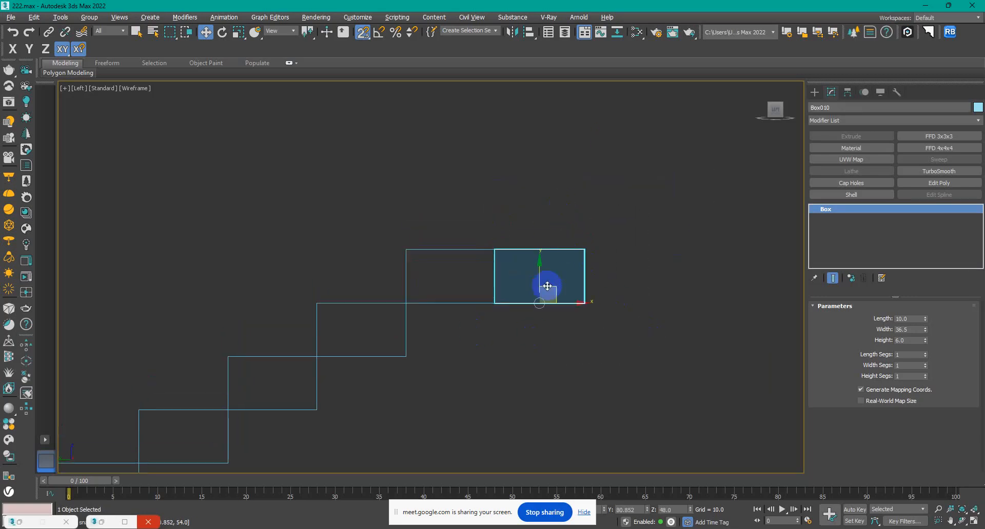
{"action": "left_click_drag", "start_coordinate": [498, 302], "coordinate": [497, 249]}
{"action": "scroll", "coordinate": [526, 307], "scroll_direction": "down", "scroll_amount": 5}
{"action": "middle_click_drag", "start_coordinate": [530, 312], "coordinate": [512, 341], "text": "alt"}
{"action": "key", "text": "F3"}
{"action": "scroll", "coordinate": [519, 345], "scroll_direction": "up", "scroll_amount": 3}
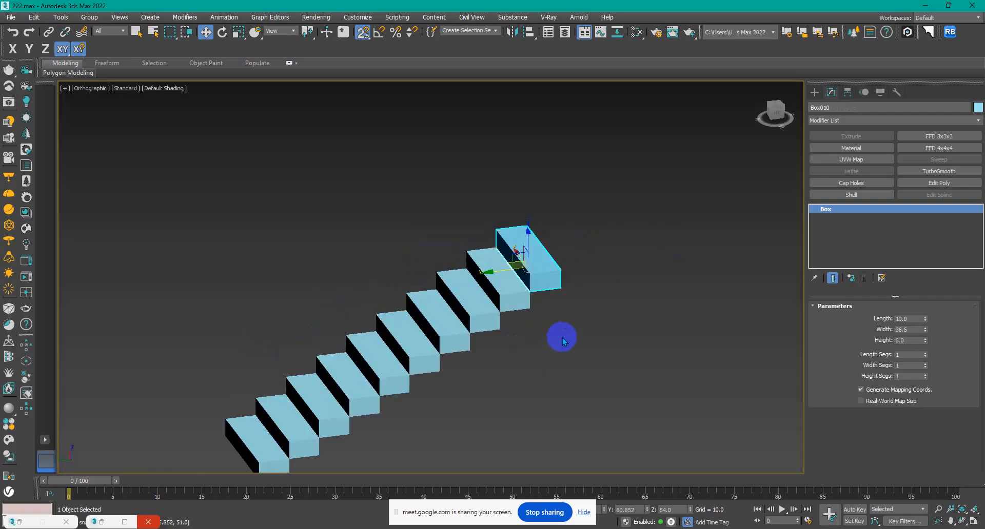
Step: Select all ten step boxes of the flight and group them
{"action": "scroll", "coordinate": [563, 341], "scroll_direction": "down", "scroll_amount": 6}
{"action": "left_click", "coordinate": [422, 297]}
{"action": "left_click_drag", "start_coordinate": [282, 154], "coordinate": [587, 348]}
{"action": "key", "text": "l"}
{"action": "scroll", "coordinate": [429, 281], "scroll_direction": "down", "scroll_amount": 5}
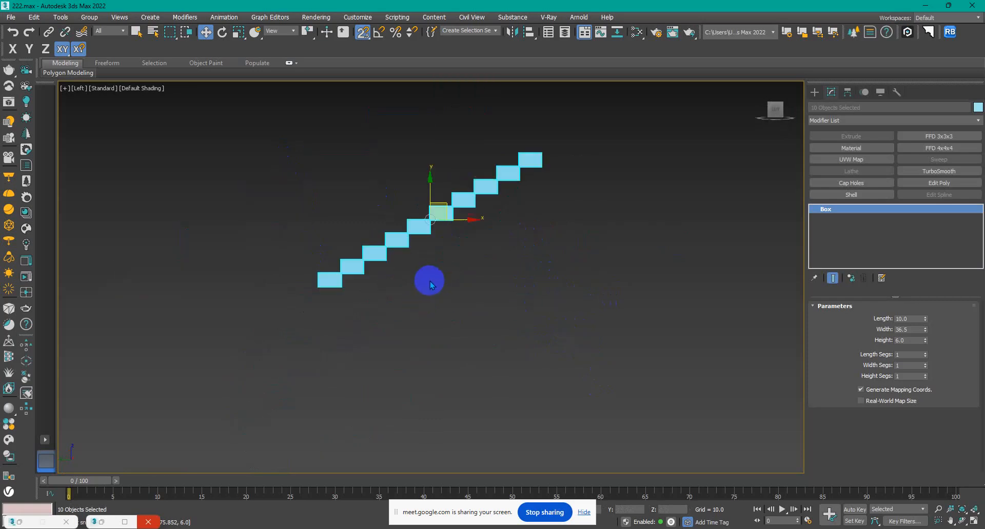
{"action": "left_click", "coordinate": [513, 280]}
{"action": "left_click_drag", "start_coordinate": [520, 157], "coordinate": [318, 331]}
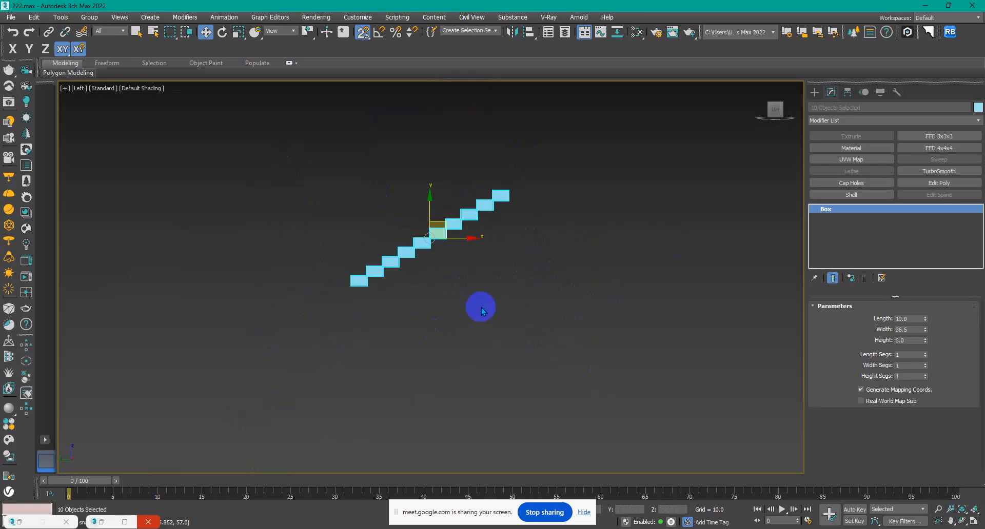
{"action": "key", "text": "t"}
{"action": "left_click", "coordinate": [90, 17]}
{"action": "left_click", "coordinate": [110, 31]}
{"action": "left_click", "coordinate": [500, 288]}
Step: Unhide all objects and, in the top wireframe view, copy the flight group once along X onto the plan's second stair run
{"action": "middle_click_drag", "start_coordinate": [583, 329], "coordinate": [471, 331]}
{"action": "right_click", "coordinate": [471, 329]}
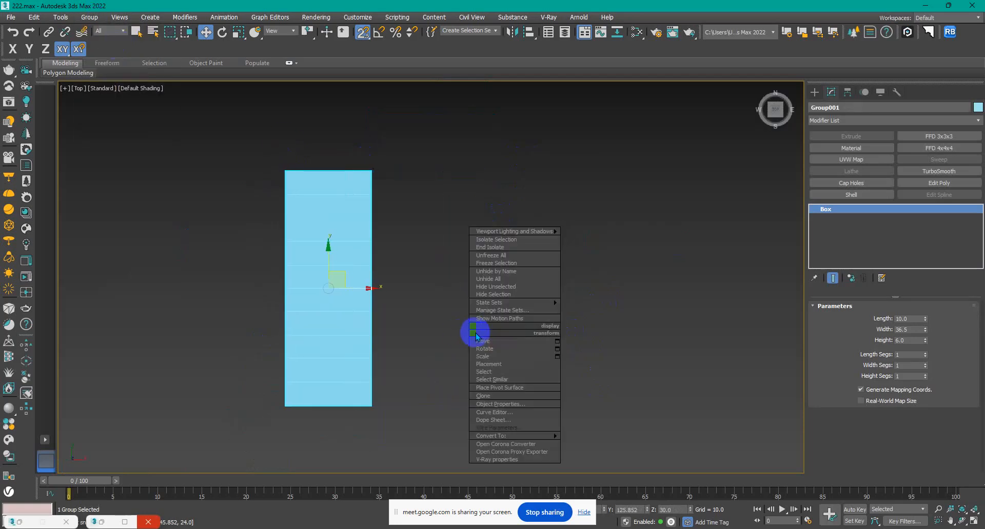
{"action": "left_click", "coordinate": [513, 281]}
{"action": "scroll", "coordinate": [379, 301], "scroll_direction": "down", "scroll_amount": 4}
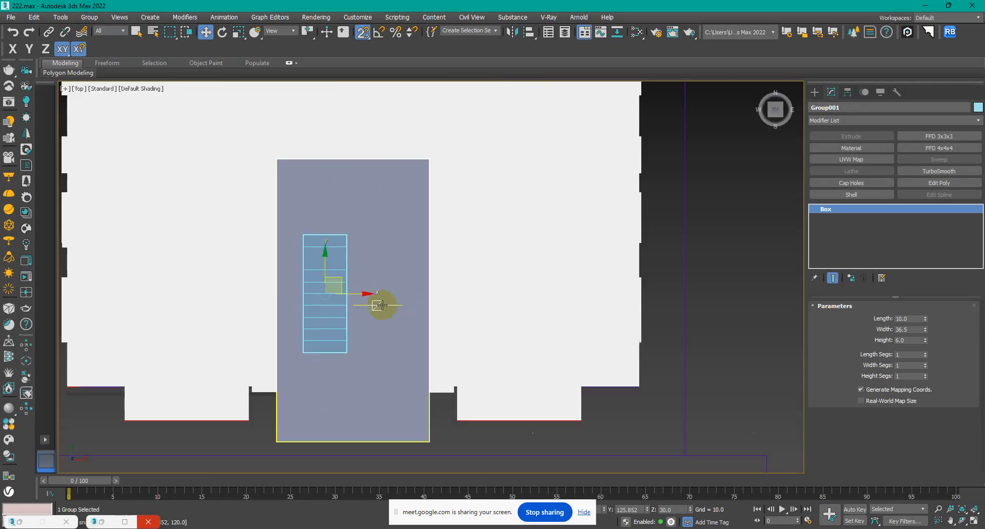
{"action": "key", "text": "F3"}
{"action": "scroll", "coordinate": [354, 277], "scroll_direction": "up", "scroll_amount": 2}
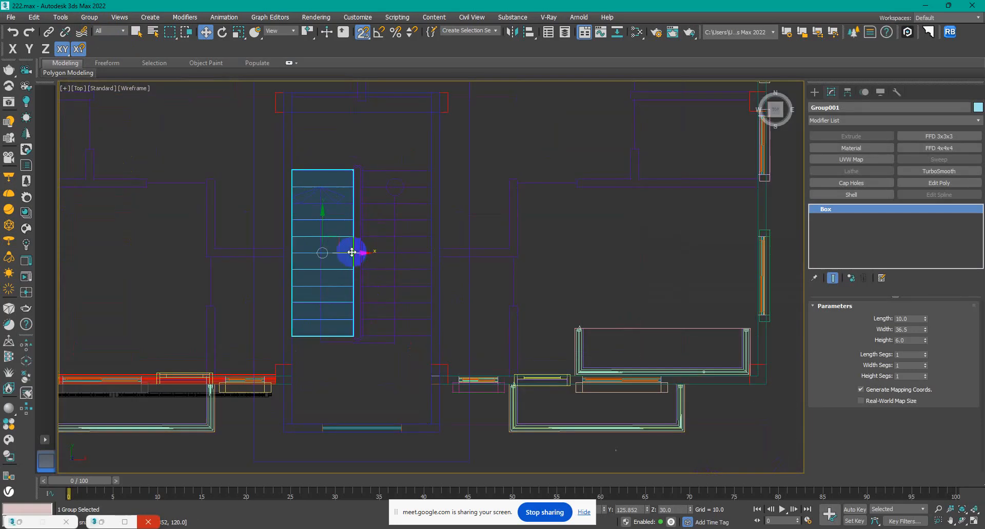
{"action": "left_click_drag", "start_coordinate": [340, 254], "coordinate": [416, 257], "text": "shift"}
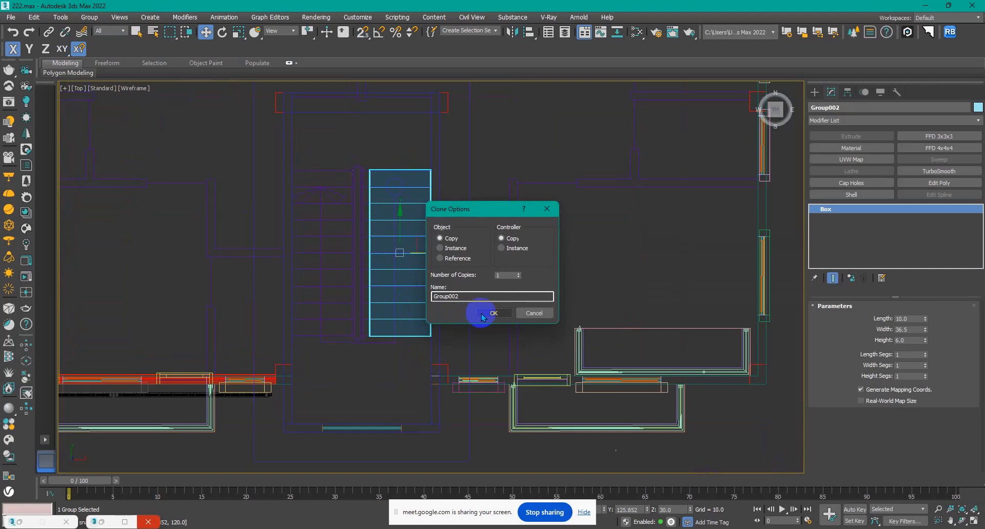
{"action": "left_click", "coordinate": [480, 312]}
Step: Select both flight groups and isolate them in the top view
{"action": "scroll", "coordinate": [371, 324], "scroll_direction": "up", "scroll_amount": 3}
{"action": "scroll", "coordinate": [372, 324], "scroll_direction": "up", "scroll_amount": 2}
{"action": "middle_click_drag", "start_coordinate": [282, 354], "coordinate": [338, 298], "text": "alt"}
{"action": "left_click", "coordinate": [353, 280], "text": "ctrl"}
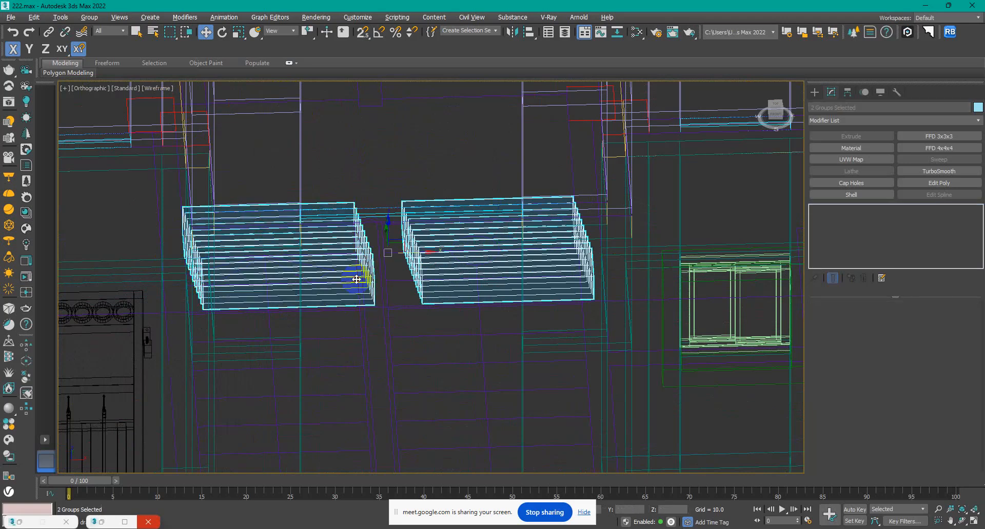
{"action": "key", "text": "alt+q"}
{"action": "key", "text": "t"}
{"action": "key", "text": "z"}
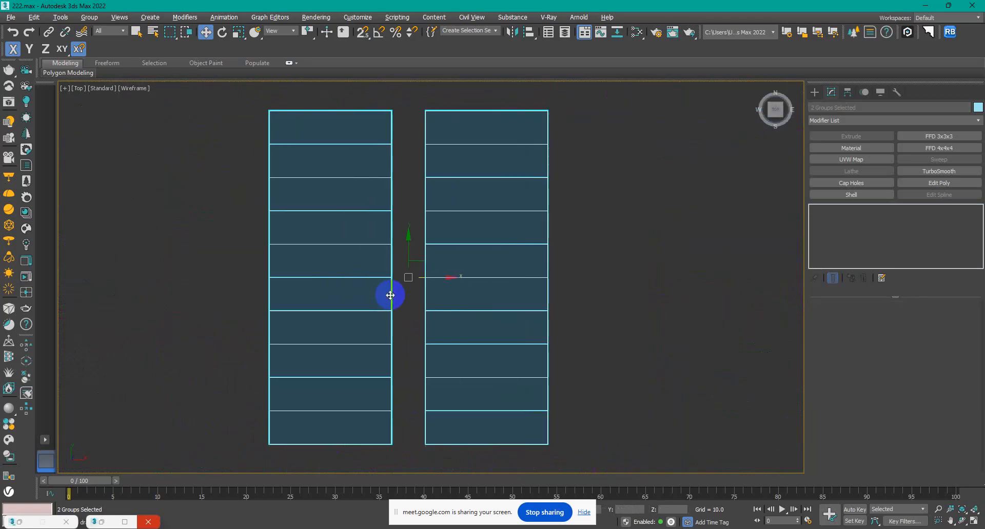
Step: Mirror the copied flight in the left view so it climbs the opposite way, and raise it above the first flight
{"action": "left_click", "coordinate": [586, 311]}
{"action": "left_click", "coordinate": [487, 351]}
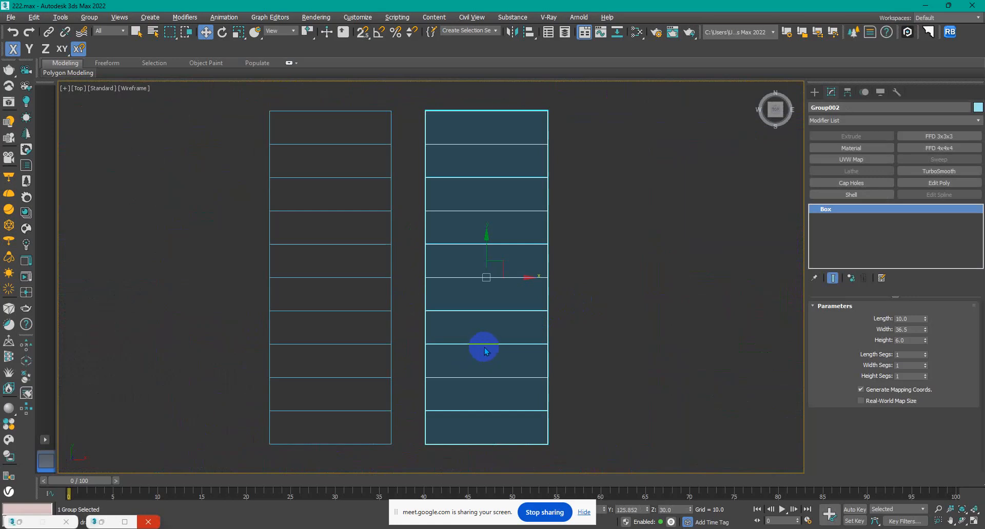
{"action": "key", "text": "l"}
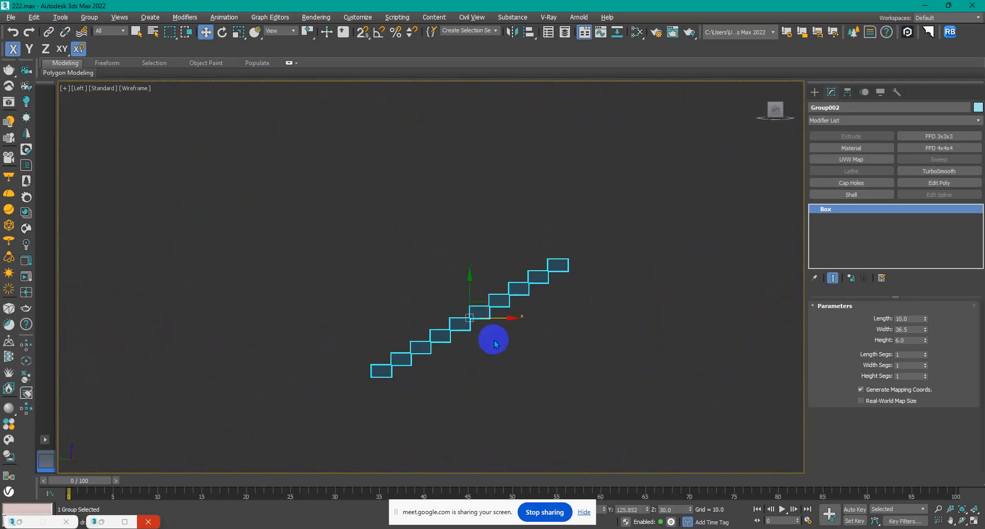
{"action": "left_click", "coordinate": [513, 31]}
{"action": "left_click", "coordinate": [466, 347]}
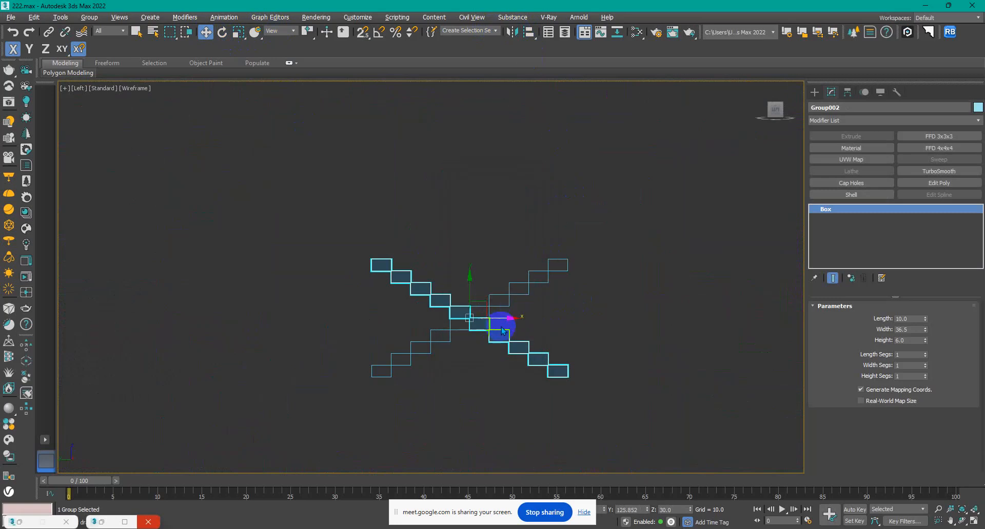
{"action": "left_click_drag", "start_coordinate": [468, 289], "coordinate": [468, 161]}
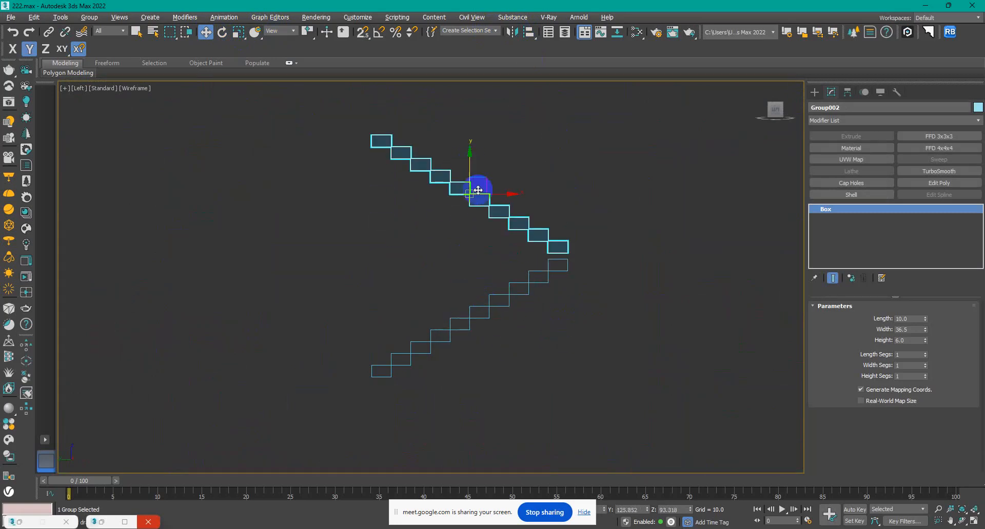
Step: Unhide all objects and draw a landing box about 84 by 53.2 with height 6 across the front end of both flights
{"action": "key", "text": "t"}
{"action": "right_click", "coordinate": [610, 334]}
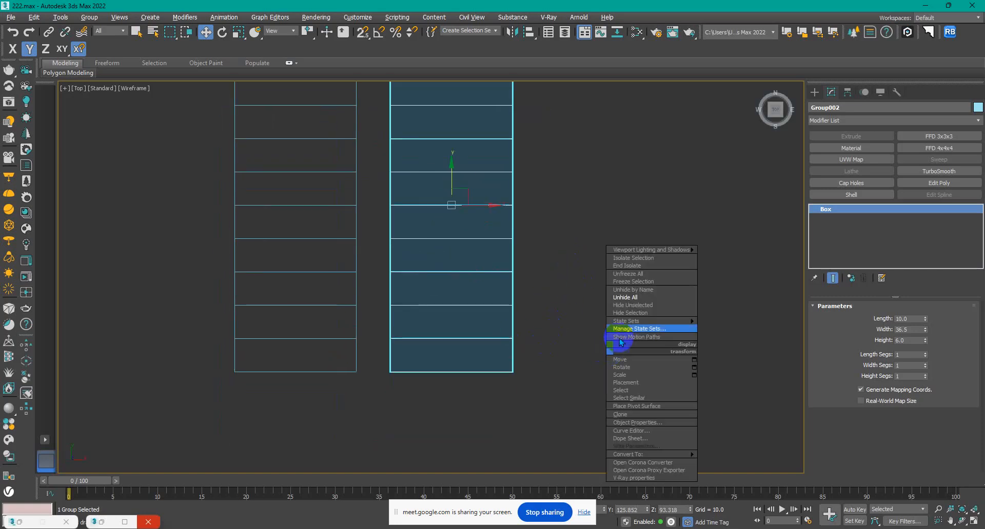
{"action": "left_click", "coordinate": [644, 294]}
{"action": "middle_click_drag", "start_coordinate": [344, 417], "coordinate": [440, 246]}
{"action": "scroll", "coordinate": [440, 246], "scroll_direction": "down", "scroll_amount": 2}
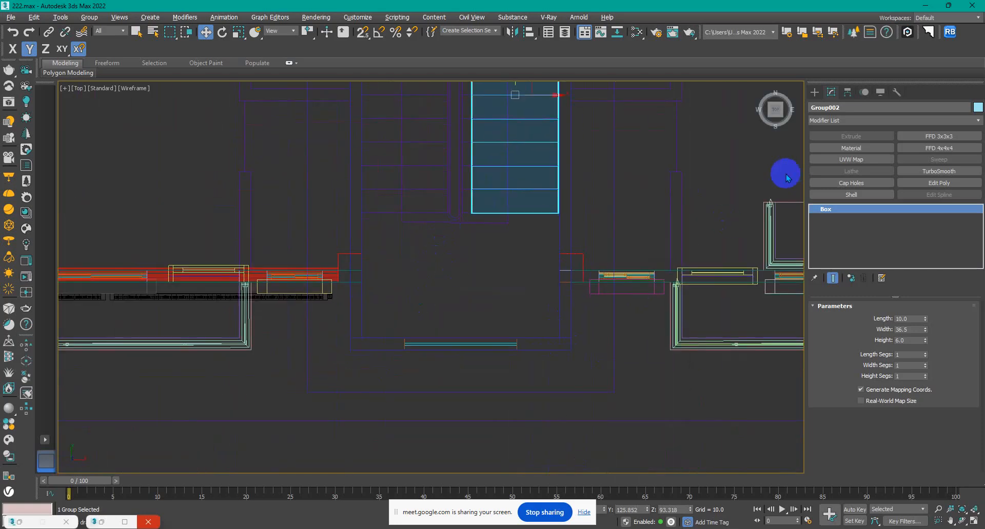
{"action": "left_click", "coordinate": [814, 92]}
{"action": "left_click", "coordinate": [851, 160]}
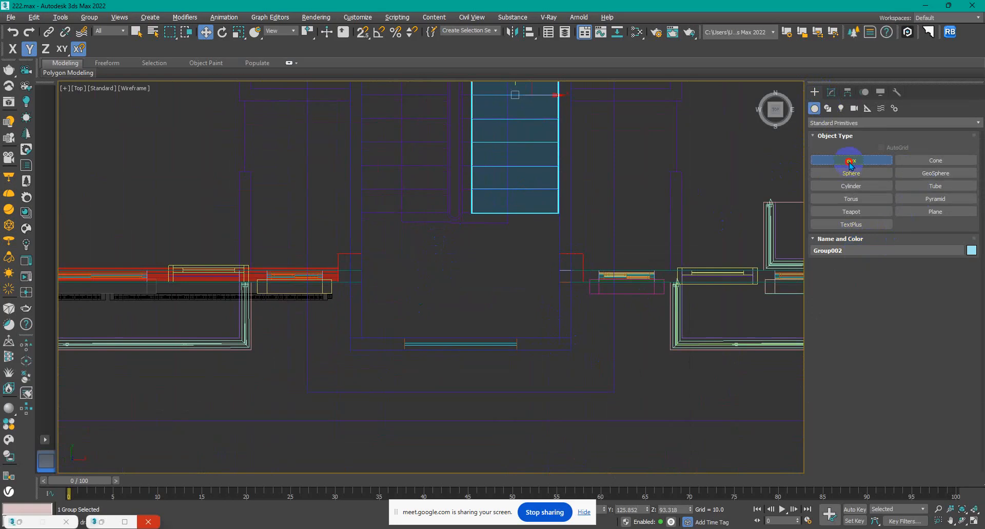
{"action": "scroll", "coordinate": [345, 272], "scroll_direction": "up", "scroll_amount": 2}
{"action": "key", "text": "s"}
{"action": "left_click_drag", "start_coordinate": [391, 160], "coordinate": [775, 403]}
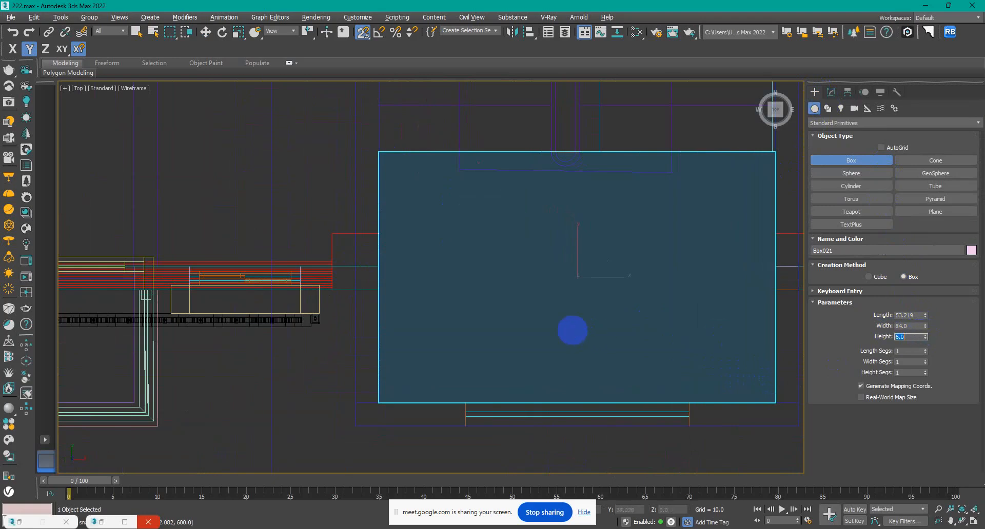
{"action": "scroll", "coordinate": [391, 337], "scroll_direction": "down", "scroll_amount": 5}
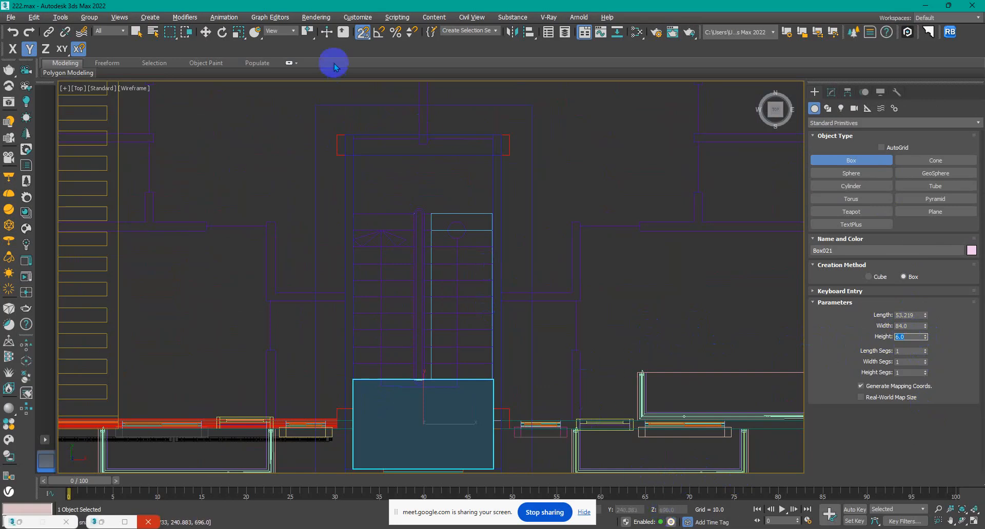
Step: Set the landing box's Z position to 60 and return to shaded display in an angled view
{"action": "left_click", "coordinate": [205, 32]}
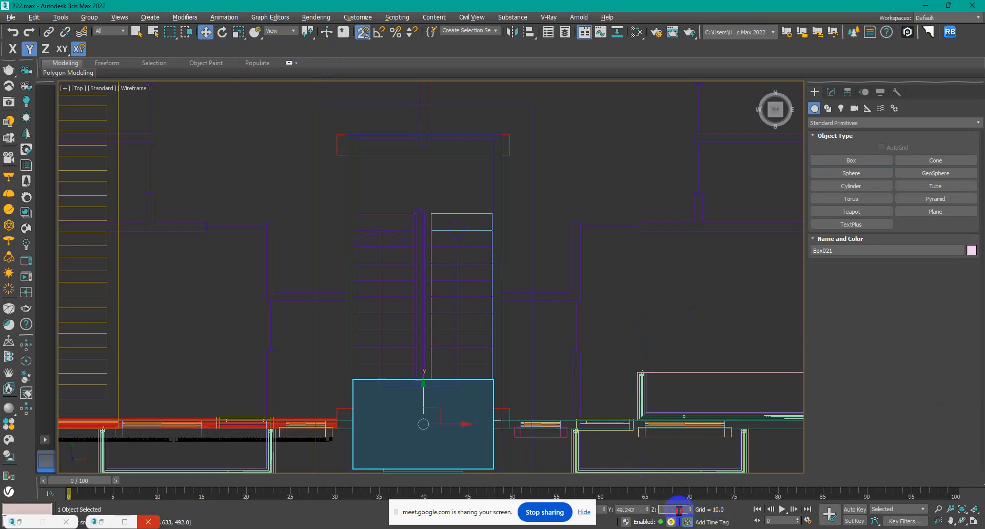
{"action": "middle_click_drag", "start_coordinate": [464, 436], "coordinate": [475, 398], "text": "alt"}
{"action": "scroll", "coordinate": [473, 400], "scroll_direction": "down", "scroll_amount": 2}
{"action": "key", "text": "F3"}
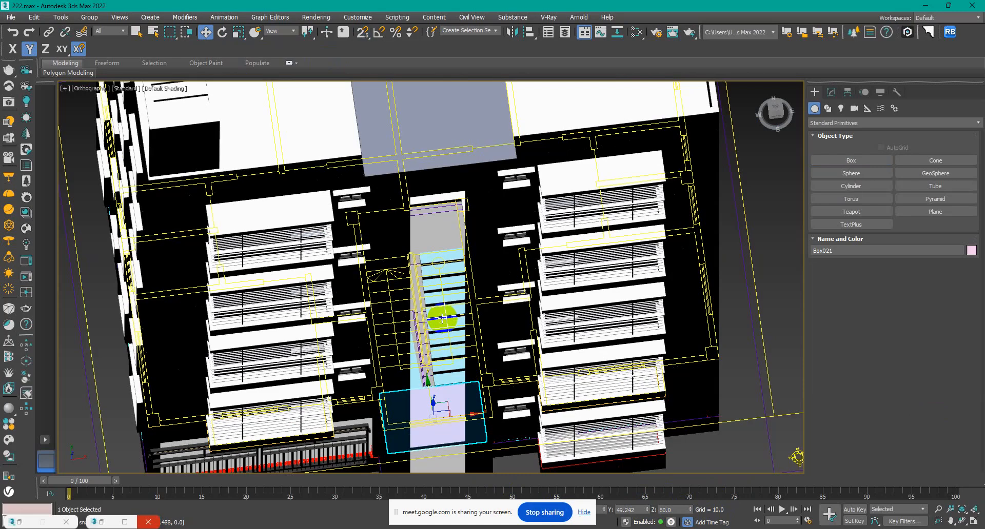
Step: Select both flights together with the landing and isolate them in the left view
{"action": "scroll", "coordinate": [439, 319], "scroll_direction": "up", "scroll_amount": 3}
{"action": "left_click", "coordinate": [456, 287]}
{"action": "scroll", "coordinate": [459, 321], "scroll_direction": "down", "scroll_amount": 1}
{"action": "middle_click_drag", "start_coordinate": [458, 321], "coordinate": [395, 338], "text": "alt"}
{"action": "scroll", "coordinate": [384, 429], "scroll_direction": "up", "scroll_amount": 3}
{"action": "left_click", "coordinate": [380, 430], "text": "ctrl"}
{"action": "scroll", "coordinate": [406, 407], "scroll_direction": "down", "scroll_amount": 3}
{"action": "scroll", "coordinate": [408, 452], "scroll_direction": "up", "scroll_amount": 2}
{"action": "middle_click_drag", "start_coordinate": [408, 454], "coordinate": [581, 406]}
{"action": "left_click", "coordinate": [406, 390], "text": "ctrl"}
{"action": "key", "text": "alt+q"}
{"action": "left_click", "coordinate": [581, 406]}
{"action": "middle_click_drag", "start_coordinate": [589, 353], "coordinate": [625, 393], "text": "alt"}
{"action": "key", "text": "l"}
{"action": "key", "text": "z"}
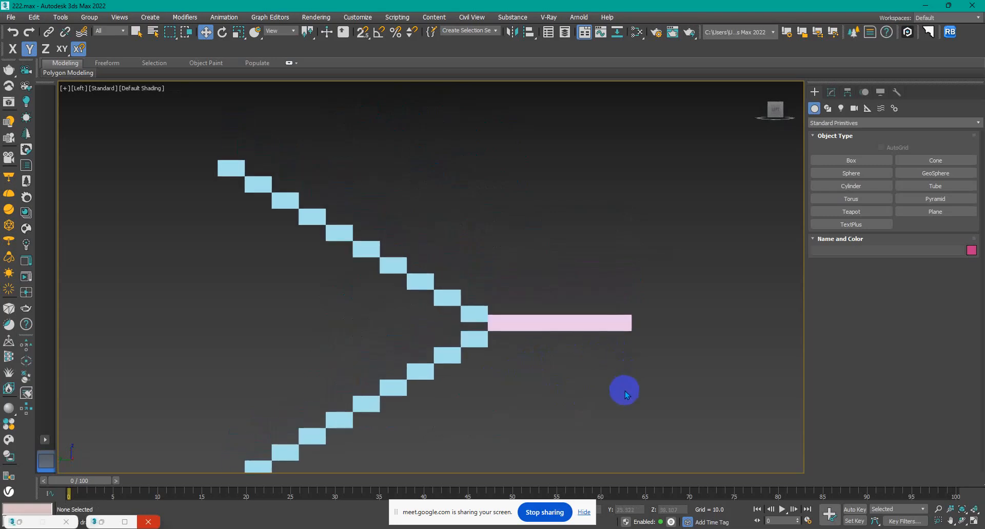
Step: Snap-move the upper flight vertically so its lowest step's underside sits level with the landing's top surface
{"action": "middle_click_drag", "start_coordinate": [624, 395], "coordinate": [634, 368]}
{"action": "left_click", "coordinate": [472, 275]}
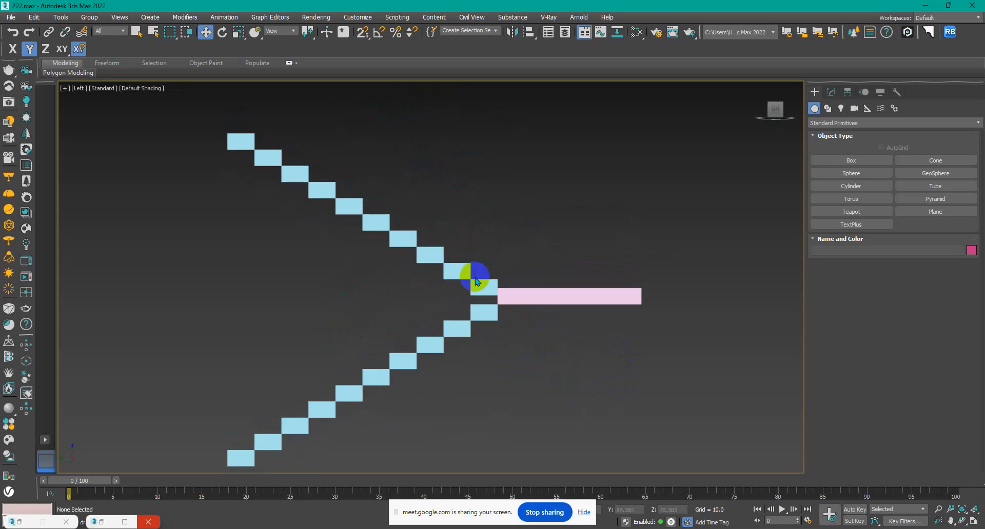
{"action": "scroll", "coordinate": [489, 293], "scroll_direction": "up", "scroll_amount": 5}
{"action": "key", "text": "s"}
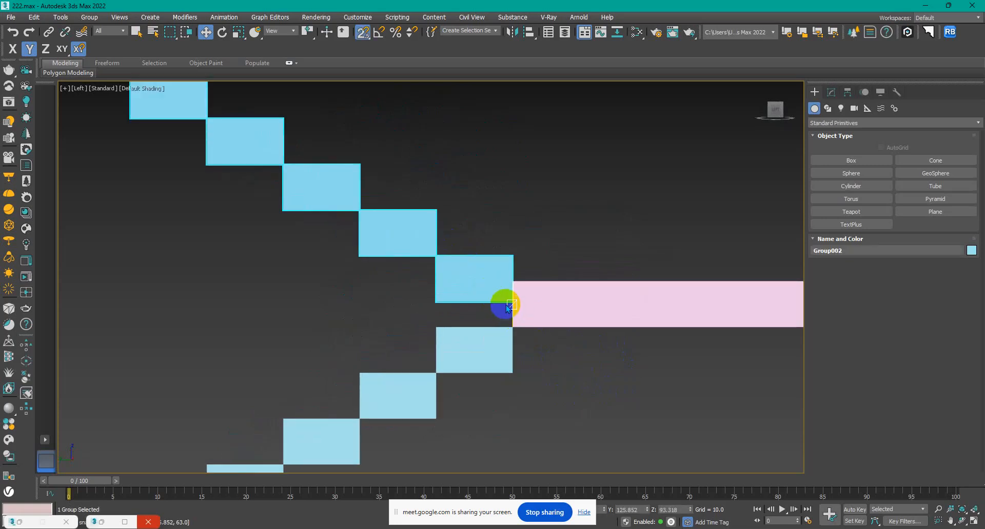
{"action": "left_click_drag", "start_coordinate": [509, 302], "coordinate": [513, 285]}
{"action": "scroll", "coordinate": [493, 311], "scroll_direction": "down", "scroll_amount": 7}
{"action": "middle_click_drag", "start_coordinate": [508, 312], "coordinate": [442, 354]}
{"action": "middle_click_drag", "start_coordinate": [478, 400], "coordinate": [426, 375]}
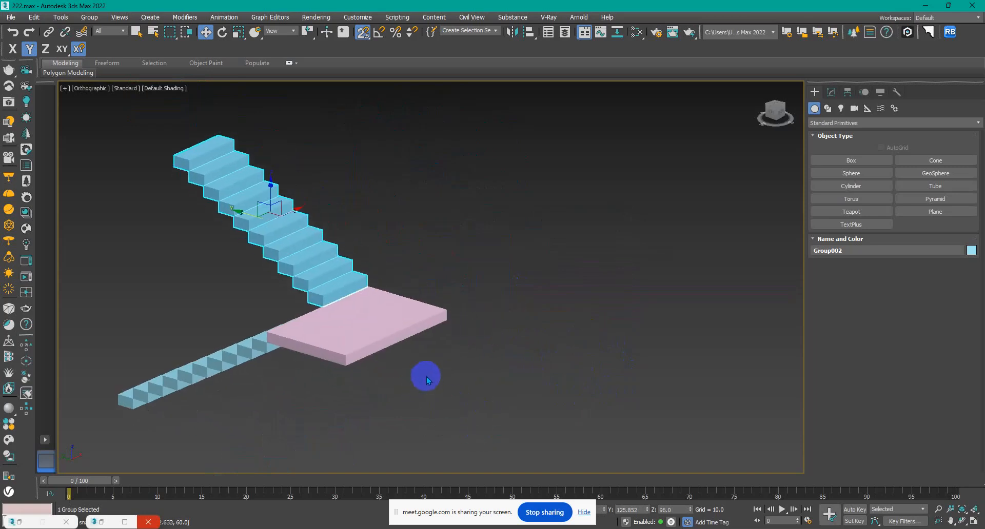
Step: Group both flights and the landing into one staircase object and apply the White VRayMtl material to it
{"action": "scroll", "coordinate": [426, 375], "scroll_direction": "down", "scroll_amount": 3}
{"action": "left_click", "coordinate": [448, 388]}
{"action": "left_click_drag", "start_coordinate": [465, 253], "coordinate": [185, 398]}
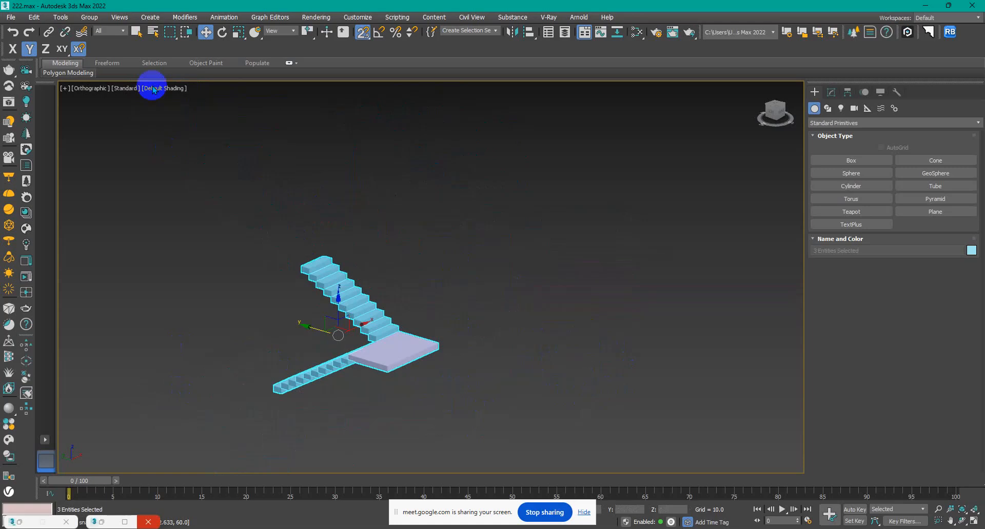
{"action": "left_click", "coordinate": [89, 17]}
{"action": "left_click", "coordinate": [99, 33]}
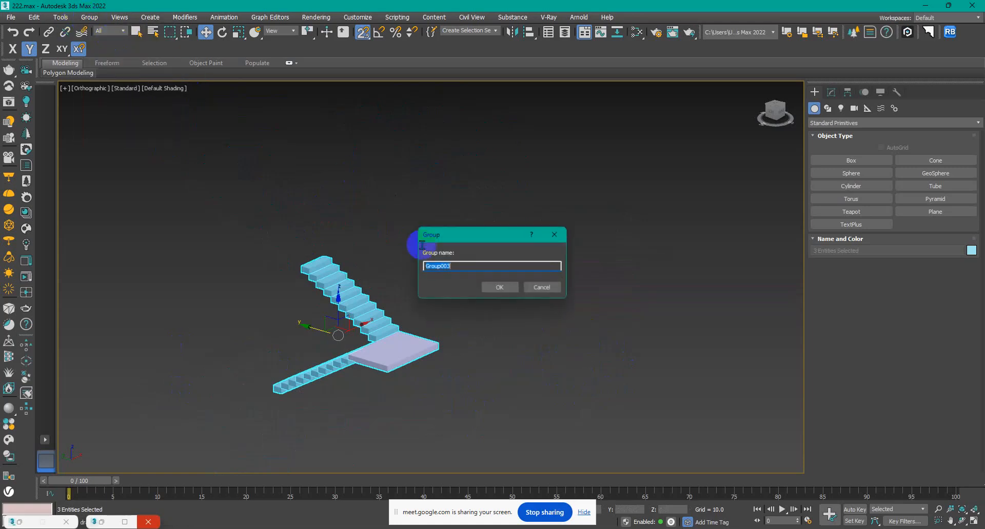
{"action": "left_click", "coordinate": [501, 286]}
{"action": "key", "text": "m"}
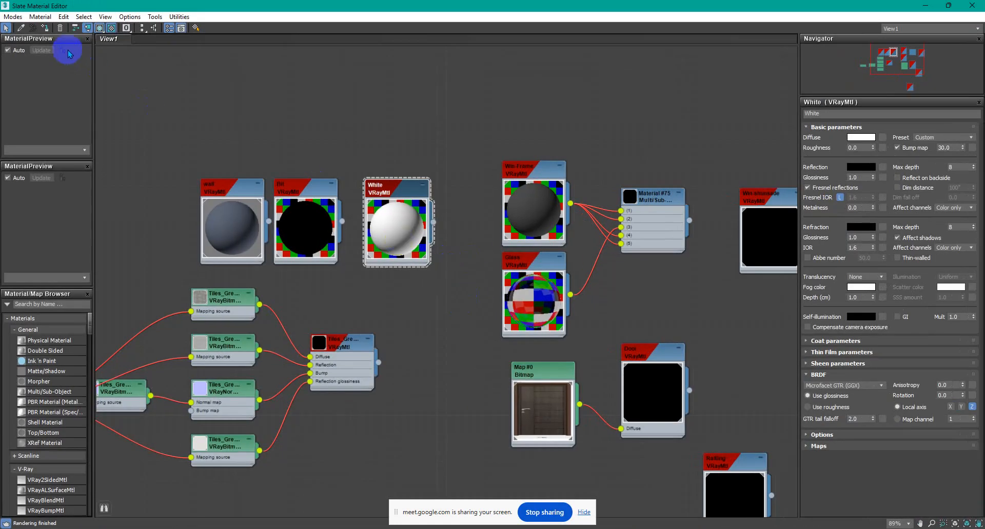
{"action": "left_click", "coordinate": [926, 5]}
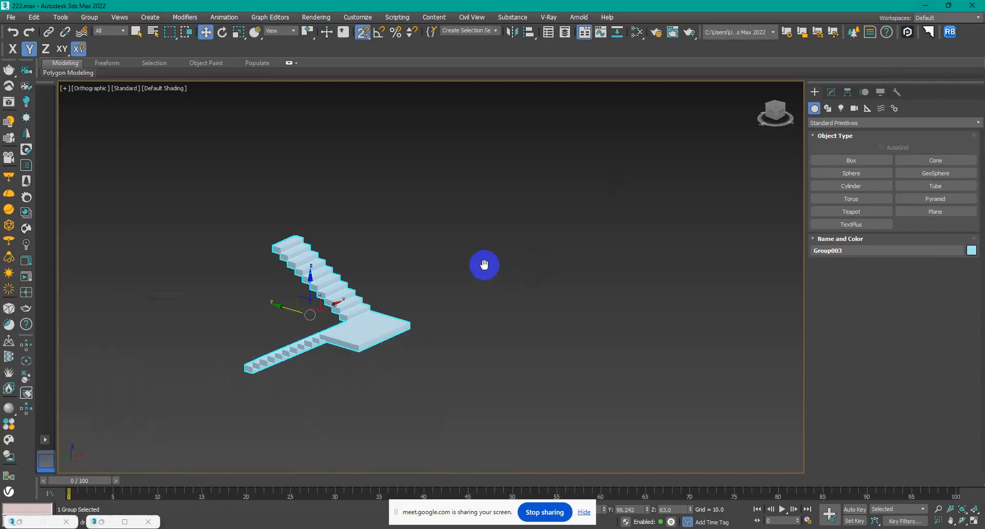
Step: Deselect the staircase group and unhide all objects of the building
{"action": "left_click", "coordinate": [484, 264]}
{"action": "right_click", "coordinate": [505, 378]}
{"action": "left_click", "coordinate": [538, 335]}
{"action": "scroll", "coordinate": [404, 339], "scroll_direction": "up", "scroll_amount": 4}
{"action": "middle_click_drag", "start_coordinate": [411, 340], "coordinate": [410, 309]}
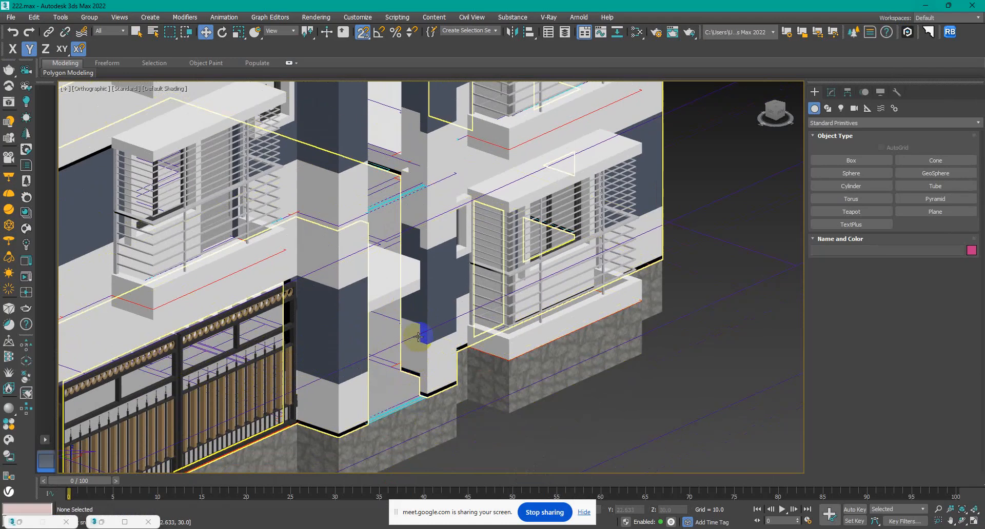
Step: Draw a snapped rectangle spline 5 long and 47.5 wide over the entrance threshold between the two pillars
{"action": "left_click", "coordinate": [850, 161]}
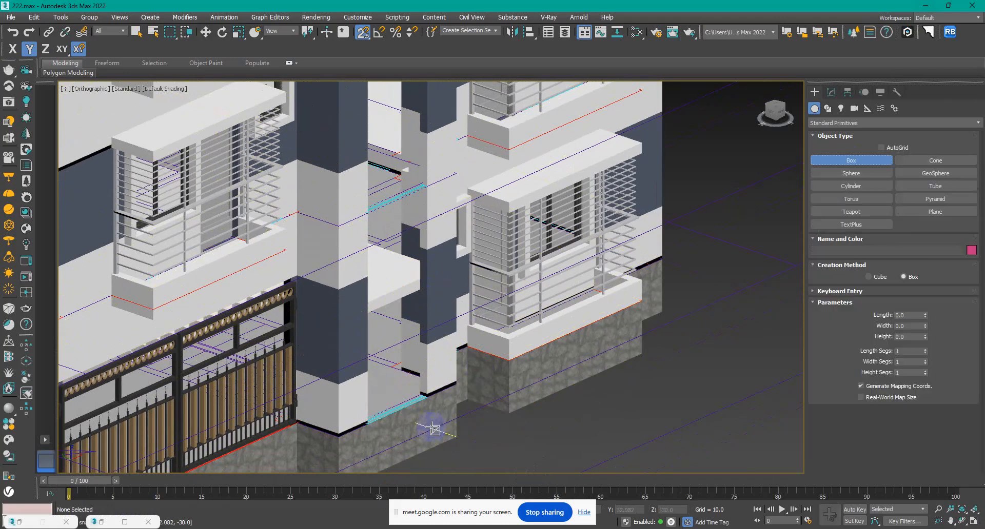
{"action": "scroll", "coordinate": [432, 426], "scroll_direction": "up", "scroll_amount": 3}
{"action": "left_click", "coordinate": [829, 108]}
{"action": "left_click", "coordinate": [935, 173]}
{"action": "scroll", "coordinate": [389, 413], "scroll_direction": "up", "scroll_amount": 3}
{"action": "scroll", "coordinate": [428, 346], "scroll_direction": "up", "scroll_amount": 2}
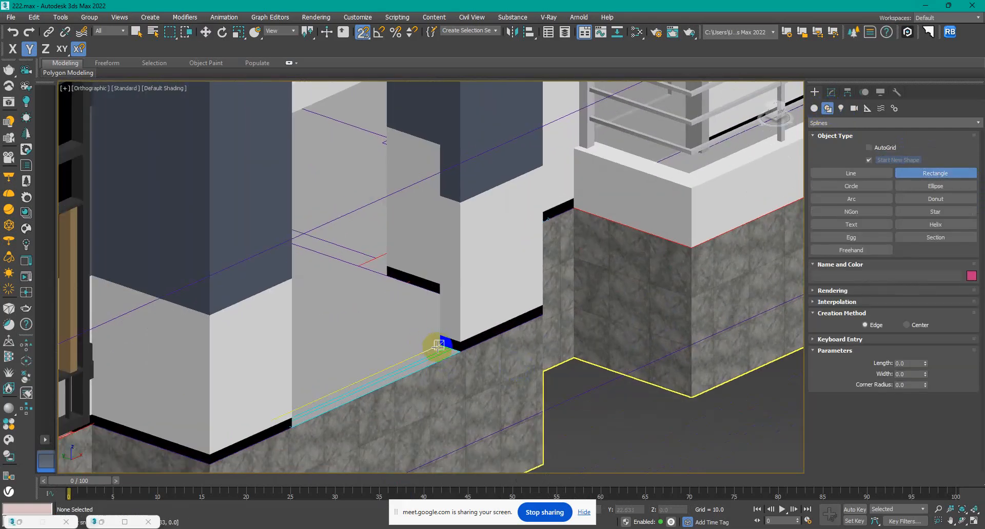
{"action": "left_click_drag", "start_coordinate": [438, 344], "coordinate": [363, 393]}
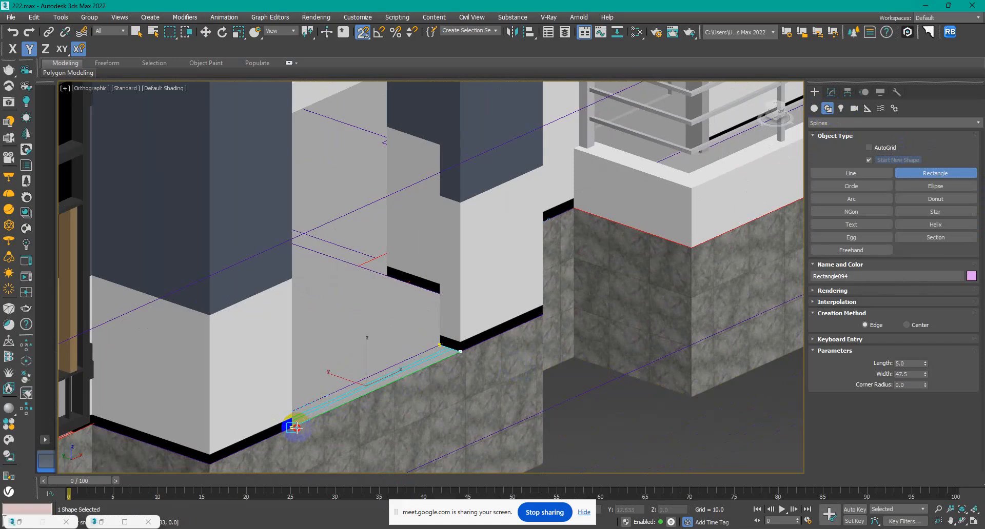
{"action": "scroll", "coordinate": [455, 402], "scroll_direction": "up", "scroll_amount": 2}
{"action": "scroll", "coordinate": [504, 352], "scroll_direction": "up", "scroll_amount": 2}
{"action": "scroll", "coordinate": [440, 317], "scroll_direction": "up", "scroll_amount": 2}
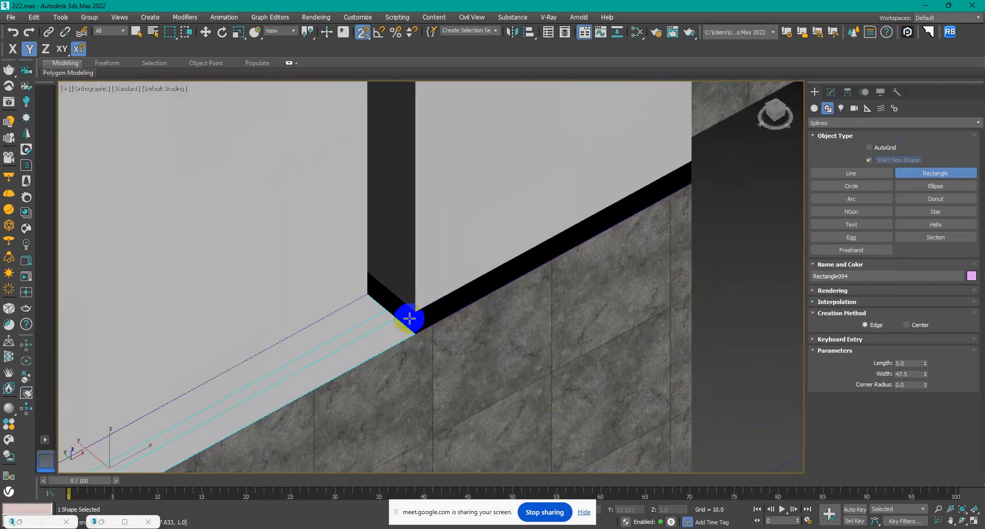
{"action": "scroll", "coordinate": [409, 319], "scroll_direction": "down", "scroll_amount": 3}
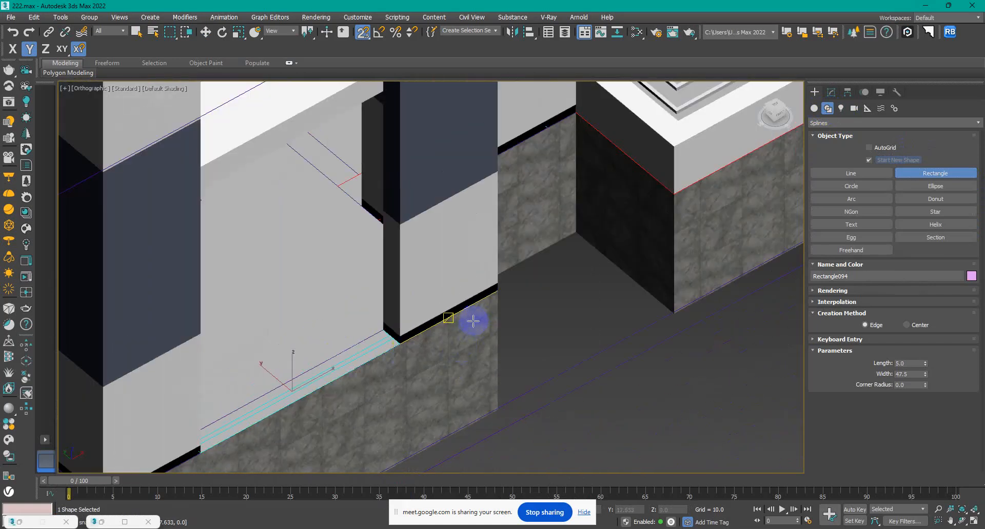
{"action": "scroll", "coordinate": [472, 322], "scroll_direction": "down", "scroll_amount": 2}
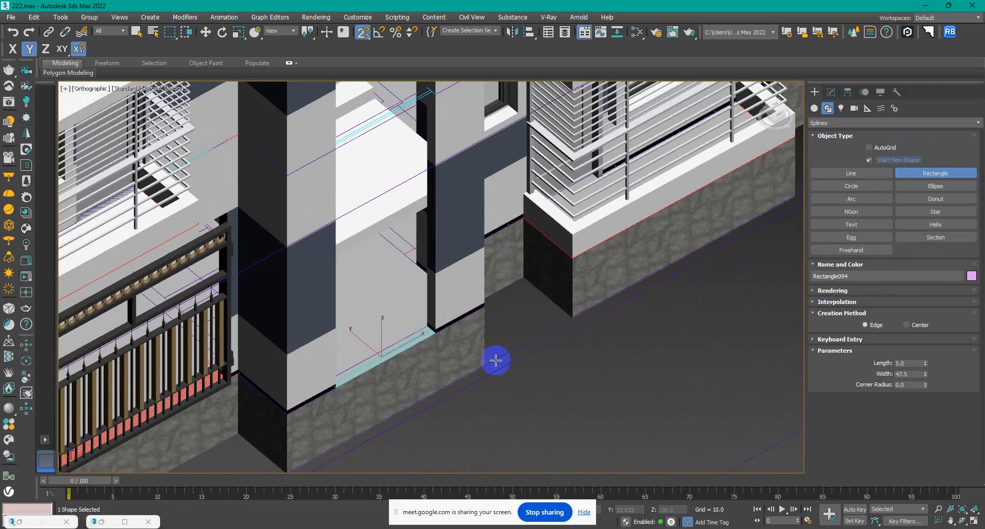
{"action": "scroll", "coordinate": [404, 404], "scroll_direction": "up", "scroll_amount": 4}
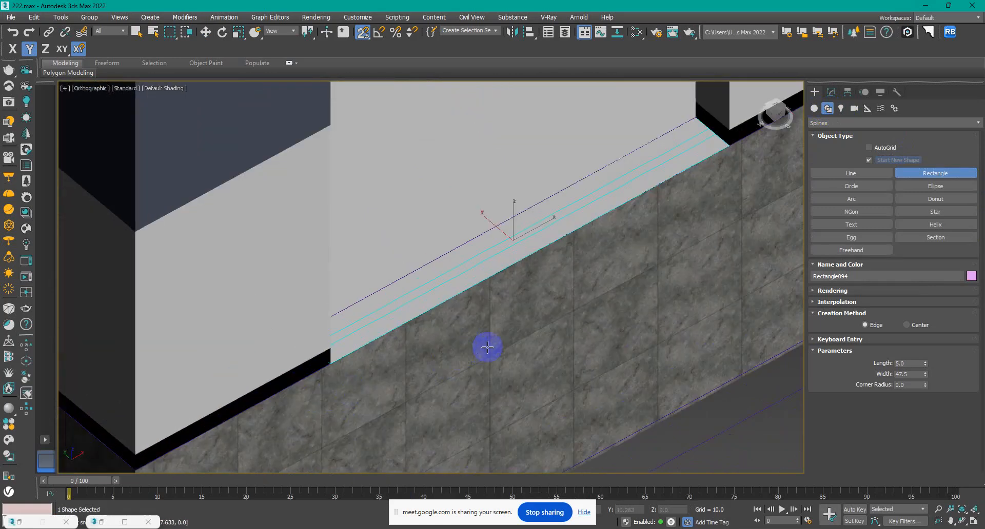
Step: Extrude the threshold rectangle between the two pillars by 66
{"action": "scroll", "coordinate": [283, 366], "scroll_direction": "up", "scroll_amount": 3}
{"action": "scroll", "coordinate": [486, 362], "scroll_direction": "down", "scroll_amount": 3}
{"action": "middle_click_drag", "start_coordinate": [486, 362], "coordinate": [319, 408]}
{"action": "scroll", "coordinate": [581, 374], "scroll_direction": "down", "scroll_amount": 3}
{"action": "middle_click_drag", "start_coordinate": [581, 374], "coordinate": [379, 405]}
{"action": "left_click", "coordinate": [831, 93]}
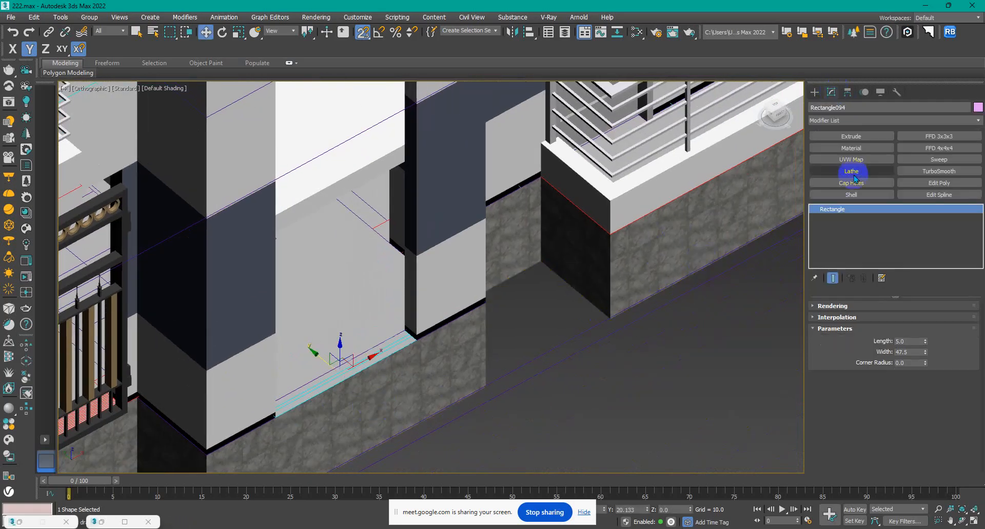
{"action": "left_click", "coordinate": [861, 137]}
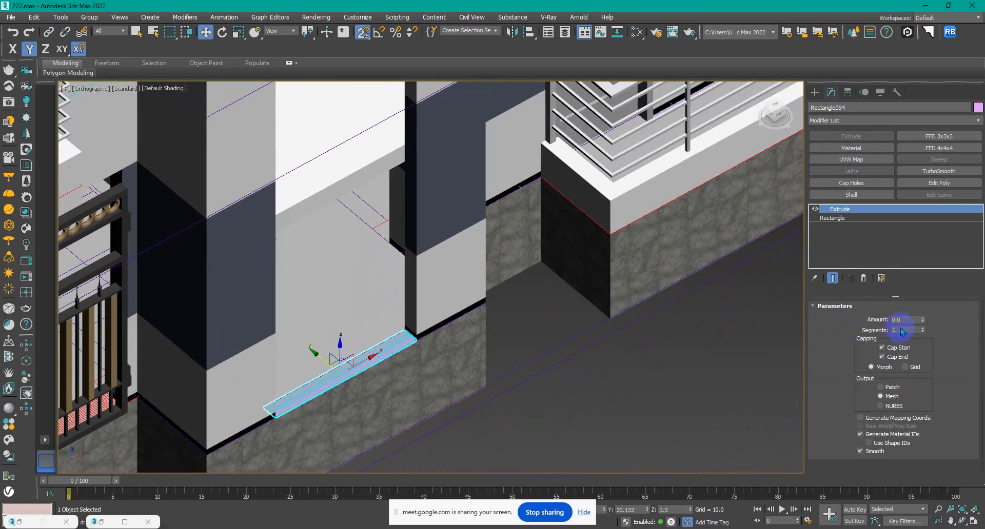
{"action": "type", "text": "66"}
{"action": "key", "text": "Return"}
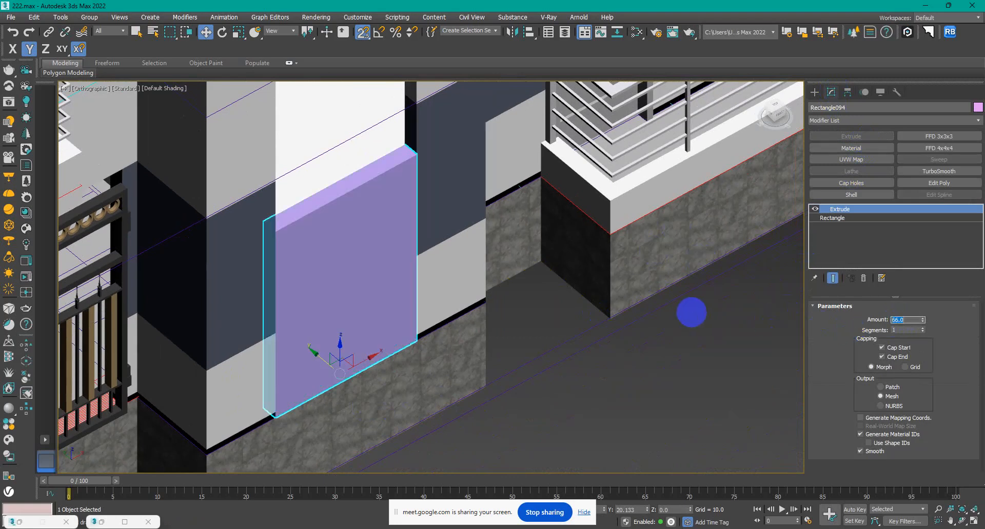
Step: Clone the extruded entrance panel as a copy and stack it above the original at a Z position of 66
{"action": "middle_click_drag", "start_coordinate": [568, 358], "coordinate": [602, 327], "text": "alt"}
{"action": "left_click", "coordinate": [593, 402]}
{"action": "middle_click_drag", "start_coordinate": [524, 291], "coordinate": [531, 355]}
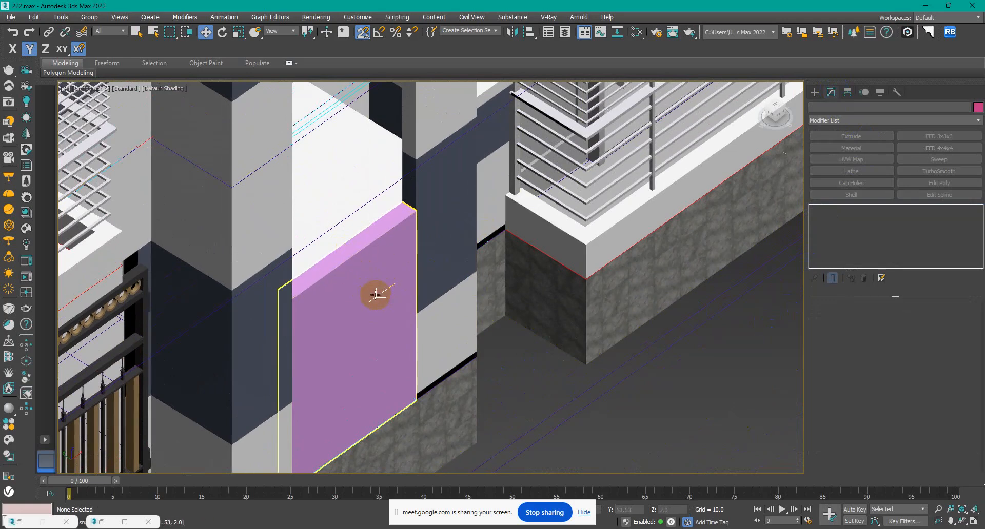
{"action": "left_click", "coordinate": [369, 297]}
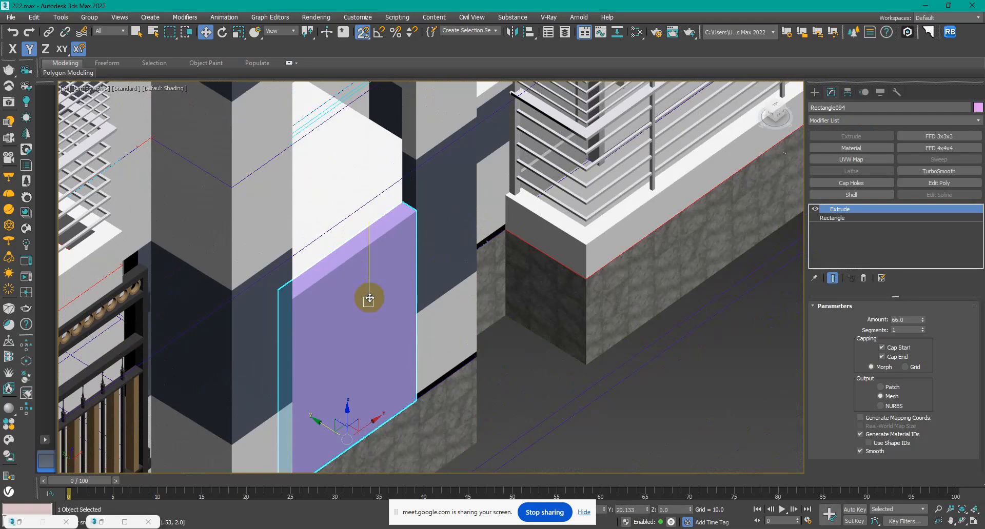
{"action": "left_click_drag", "start_coordinate": [370, 298], "coordinate": [368, 301], "text": "shift"}
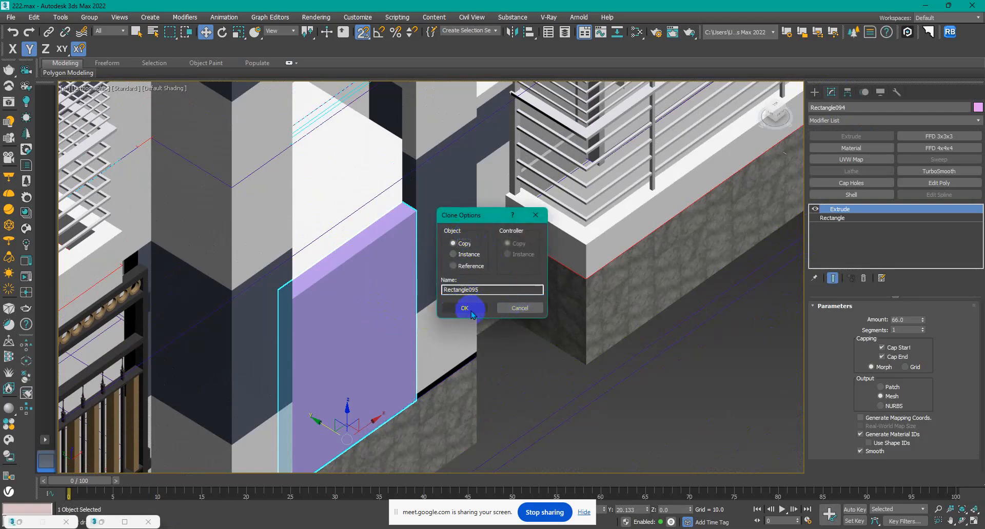
{"action": "left_click", "coordinate": [465, 308]}
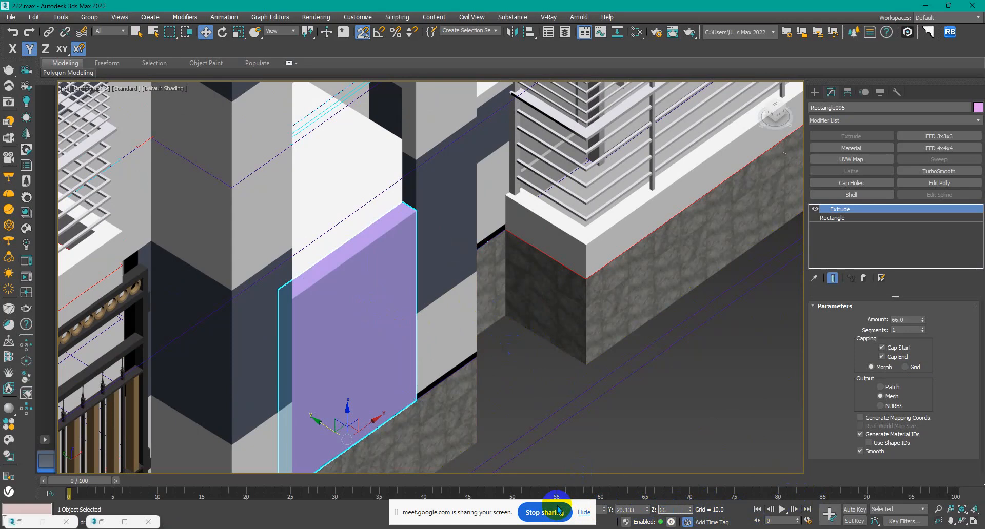
{"action": "key", "text": "Return"}
{"action": "scroll", "coordinate": [410, 377], "scroll_direction": "down", "scroll_amount": 5}
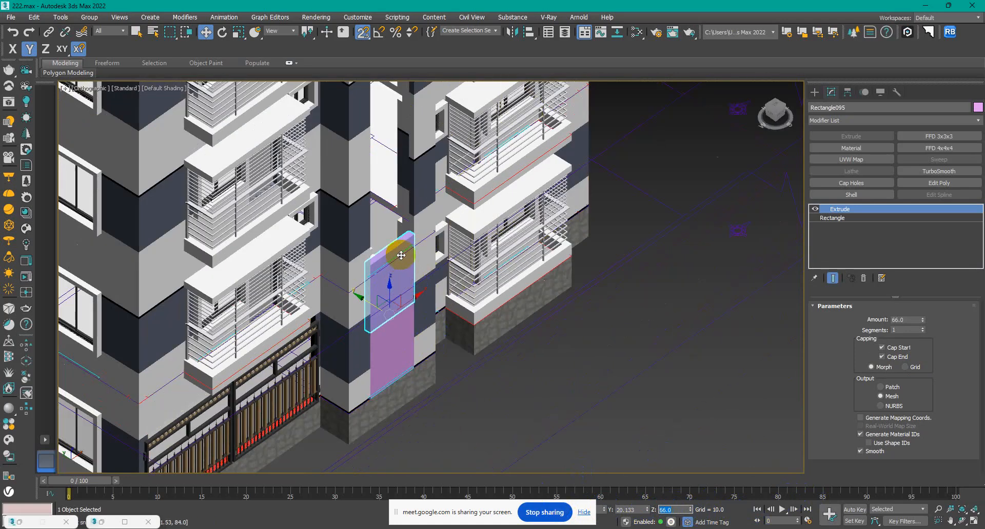
Step: Set the extrusion amount of the upper entrance panel to 30
{"action": "scroll", "coordinate": [385, 287], "scroll_direction": "up", "scroll_amount": 4}
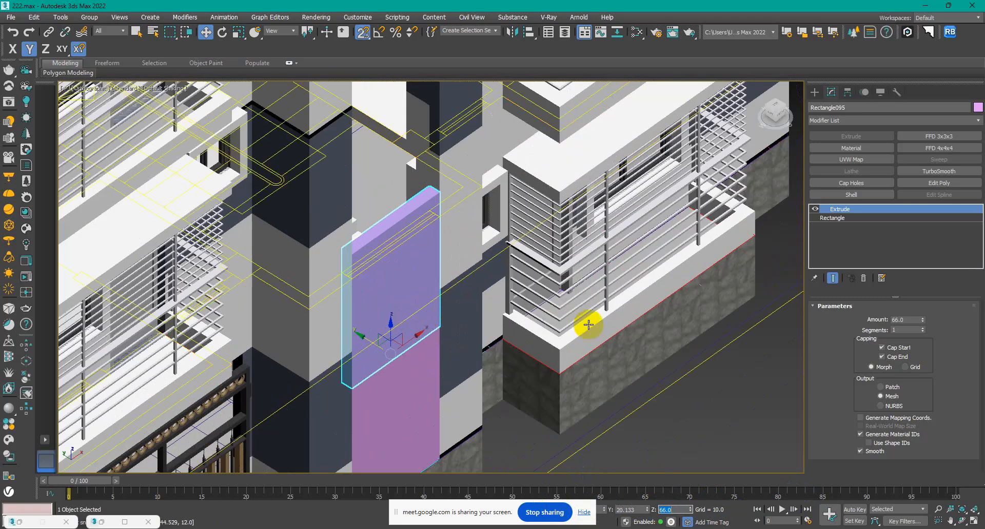
{"action": "double_click", "coordinate": [912, 320]}
{"action": "type", "text": "30"}
{"action": "key", "text": "Return"}
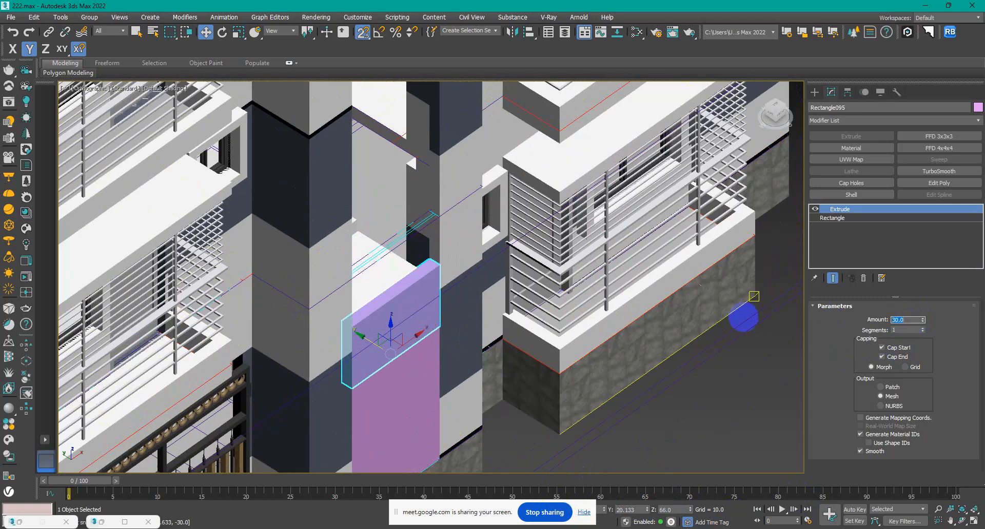
{"action": "scroll", "coordinate": [594, 279], "scroll_direction": "down", "scroll_amount": 2}
{"action": "scroll", "coordinate": [594, 280], "scroll_direction": "down", "scroll_amount": 1}
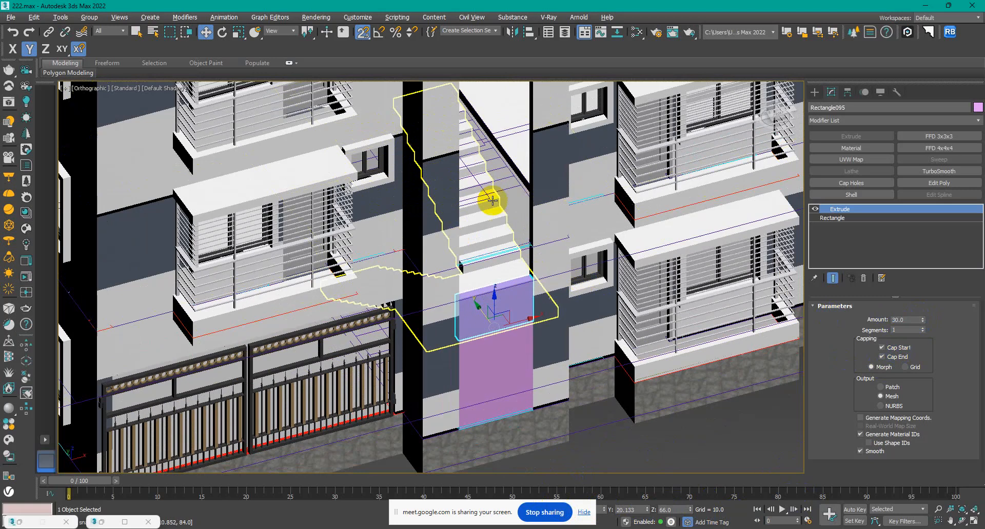
{"action": "scroll", "coordinate": [334, 336], "scroll_direction": "down", "scroll_amount": 3}
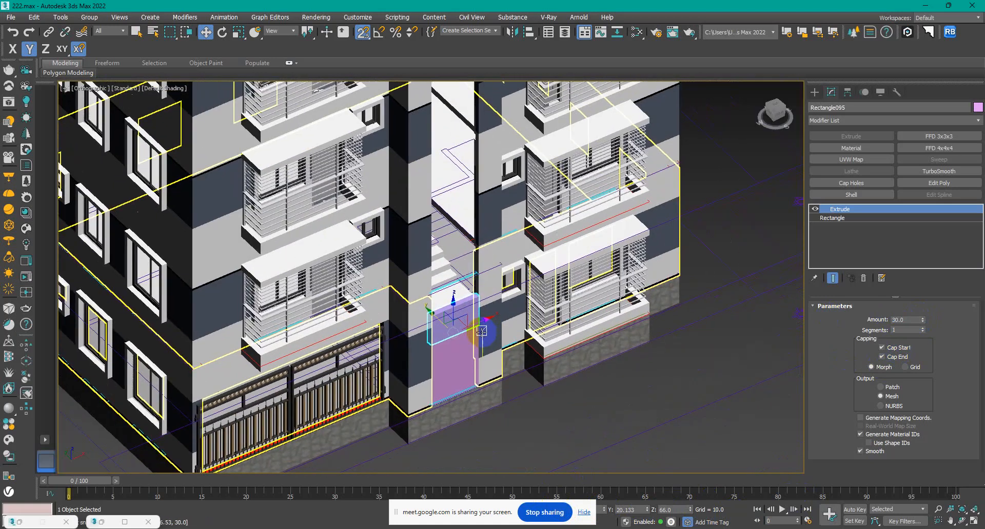
Step: Apply the White VRayMtl material to both the lower and upper entrance panels
{"action": "left_click", "coordinate": [589, 406]}
{"action": "left_click", "coordinate": [449, 363]}
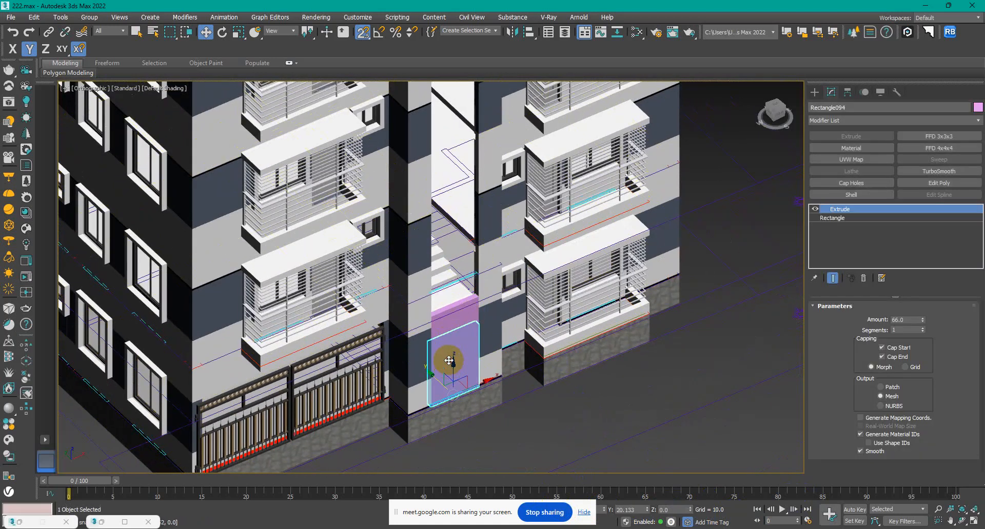
{"action": "left_click", "coordinate": [448, 327], "text": "ctrl"}
{"action": "key", "text": "m"}
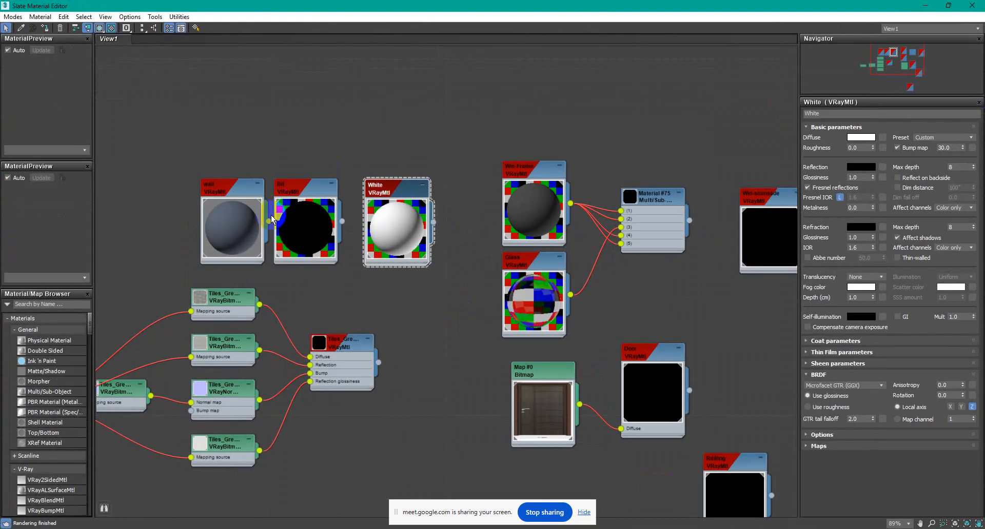
{"action": "scroll", "coordinate": [394, 234], "scroll_direction": "down", "scroll_amount": 2}
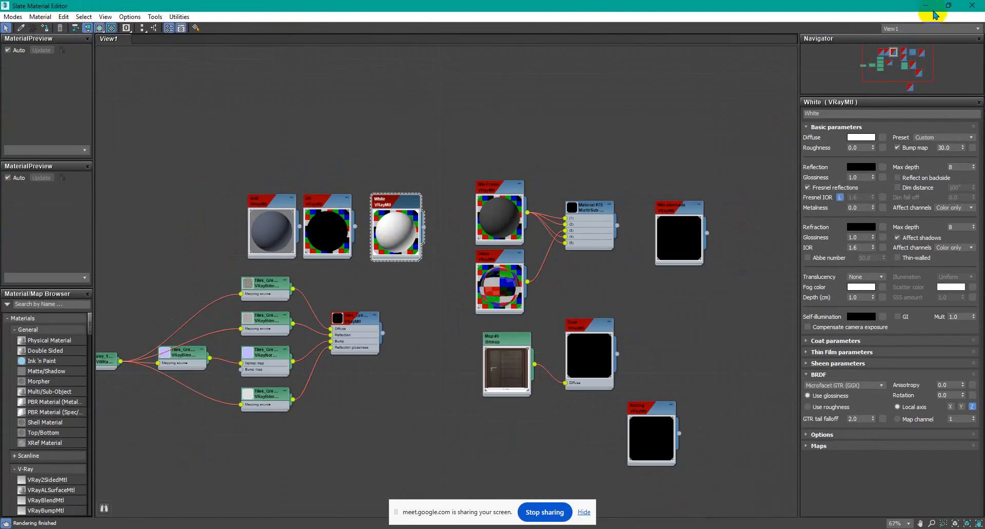
{"action": "left_click", "coordinate": [926, 6]}
{"action": "left_click", "coordinate": [661, 354]}
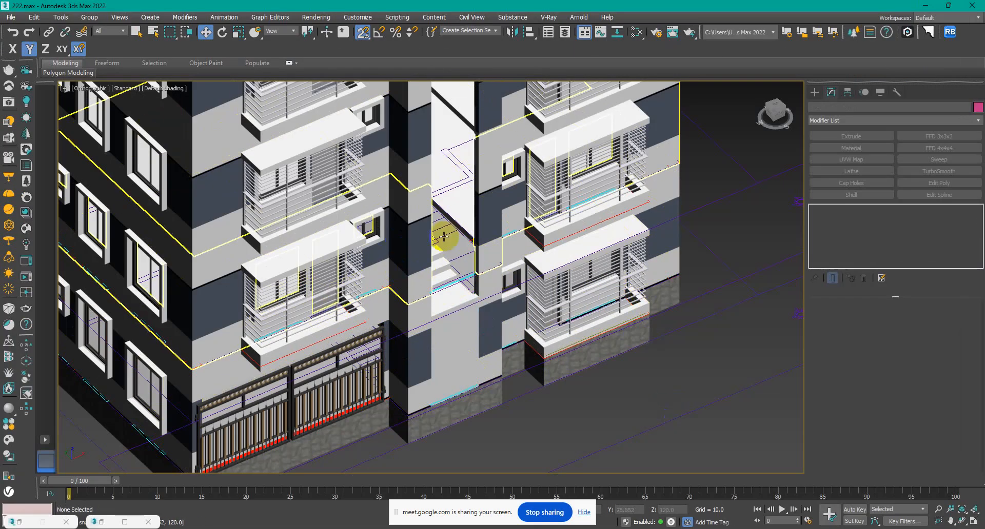
Step: Copy the small sliding window beside the entrance bay over to the new panels and isolate it with the upper panel
{"action": "scroll", "coordinate": [504, 291], "scroll_direction": "up", "scroll_amount": 2}
{"action": "scroll", "coordinate": [528, 321], "scroll_direction": "up", "scroll_amount": 2}
{"action": "left_click", "coordinate": [512, 285]}
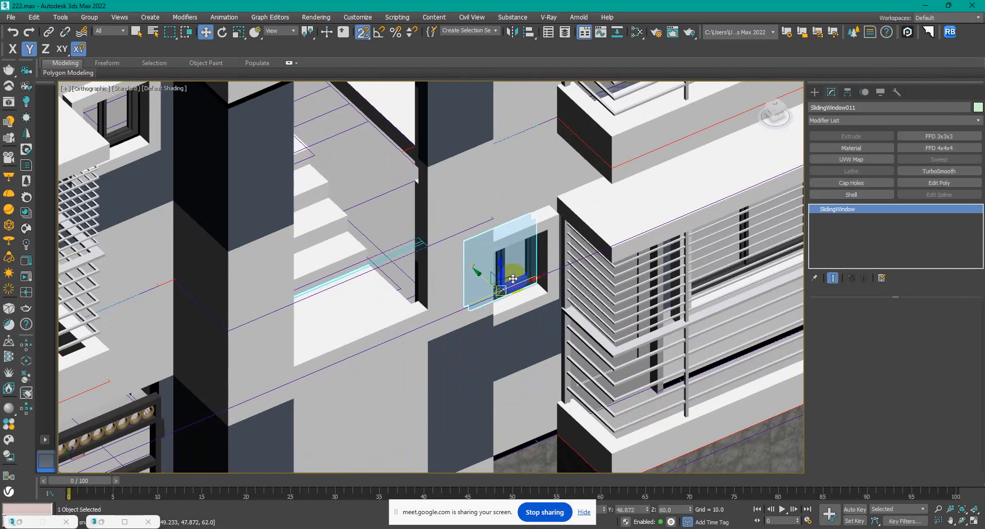
{"action": "left_click_drag", "start_coordinate": [523, 282], "coordinate": [372, 322], "text": "shift"}
{"action": "left_click", "coordinate": [471, 318]}
{"action": "left_click", "coordinate": [416, 316], "text": "ctrl"}
{"action": "key", "text": "alt+q"}
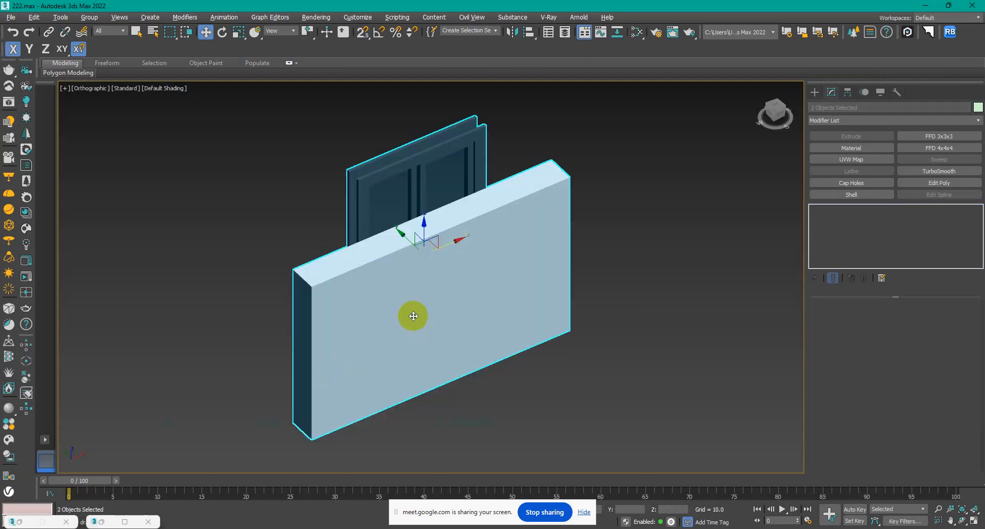
Step: In the left view, move the copied window sideways to sit within the thickness of the wall panel
{"action": "key", "text": "l"}
{"action": "key", "text": "z"}
{"action": "left_click", "coordinate": [454, 306]}
{"action": "left_click_drag", "start_coordinate": [626, 265], "coordinate": [449, 331]}
{"action": "left_click_drag", "start_coordinate": [374, 267], "coordinate": [198, 322]}
{"action": "left_click_drag", "start_coordinate": [323, 439], "coordinate": [573, 449]}
{"action": "left_click", "coordinate": [583, 446]}
{"action": "left_click", "coordinate": [551, 424]}
{"action": "key", "text": "F3"}
{"action": "middle_click_drag", "start_coordinate": [574, 407], "coordinate": [513, 389]}
Step: Raise the copied window and snap its base to the top edge of the wall panel
{"action": "left_click_drag", "start_coordinate": [517, 422], "coordinate": [525, 160]}
{"action": "scroll", "coordinate": [541, 396], "scroll_direction": "down", "scroll_amount": 2}
{"action": "scroll", "coordinate": [510, 189], "scroll_direction": "up", "scroll_amount": 8}
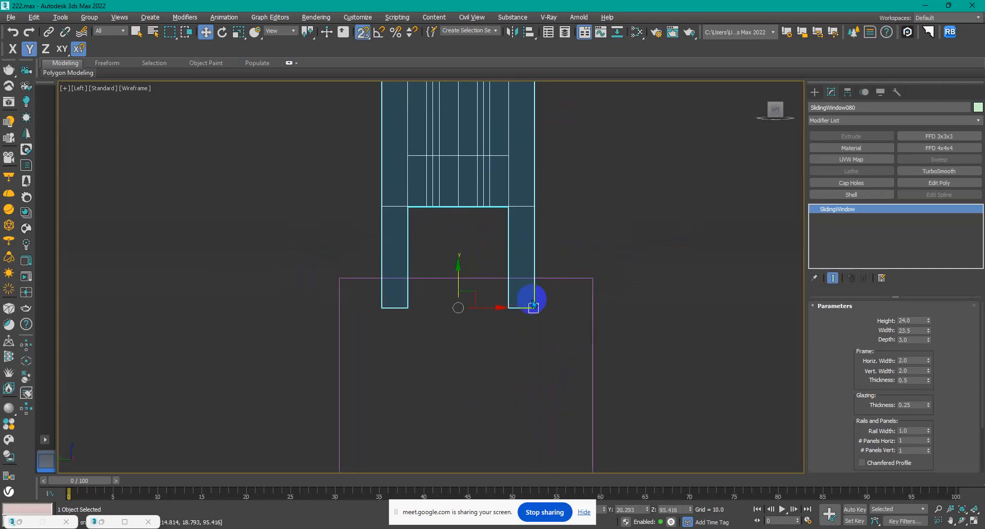
{"action": "mouse_move", "coordinate": [534, 308]}
{"action": "left_mouse_down"}
{"action": "mouse_move", "coordinate": [552, 285]}
{"action": "mouse_move", "coordinate": [590, 277]}
{"action": "left_mouse_up"}
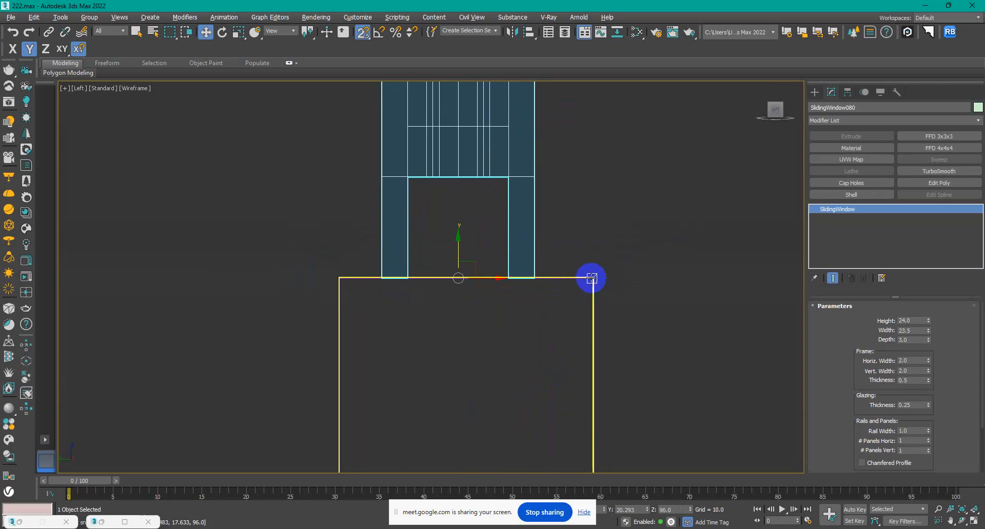
{"action": "key", "text": "F3"}
{"action": "middle_click_drag", "start_coordinate": [589, 278], "coordinate": [528, 301], "text": "alt"}
{"action": "scroll", "coordinate": [569, 299], "scroll_direction": "down", "scroll_amount": 3}
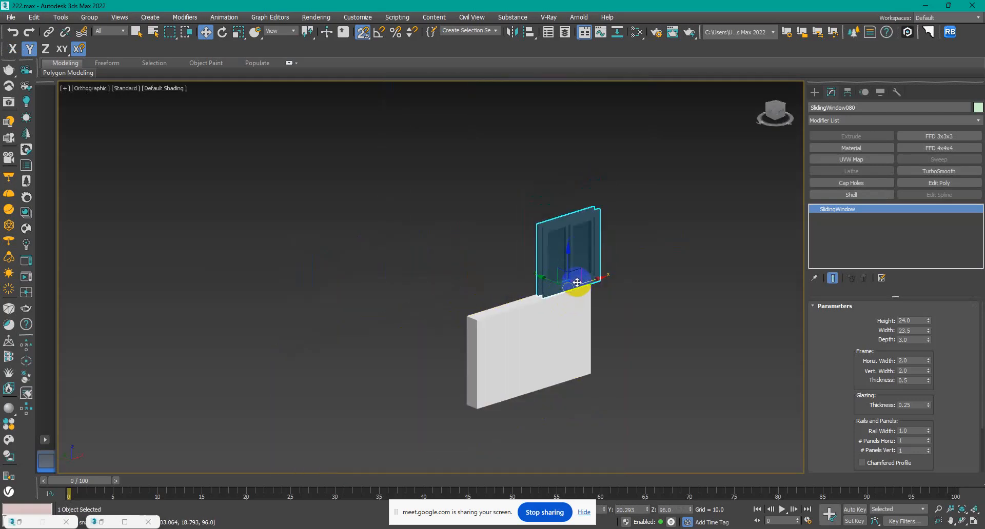
Step: In the top view, move the window along X to the middle of the wall panel's length
{"action": "key", "text": "t"}
{"action": "key", "text": "z"}
{"action": "scroll", "coordinate": [556, 286], "scroll_direction": "down", "scroll_amount": 5}
{"action": "left_click_drag", "start_coordinate": [552, 286], "coordinate": [415, 270]}
{"action": "key", "text": "s"}
Step: Resize the sliding window to a width of 48 and a height of 54
{"action": "left_click", "coordinate": [910, 330]}
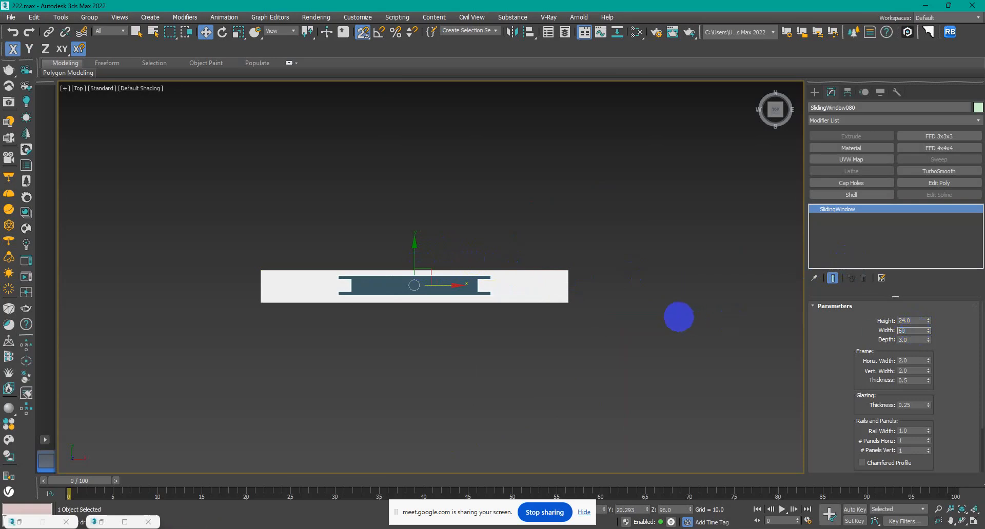
{"action": "key", "text": "Return"}
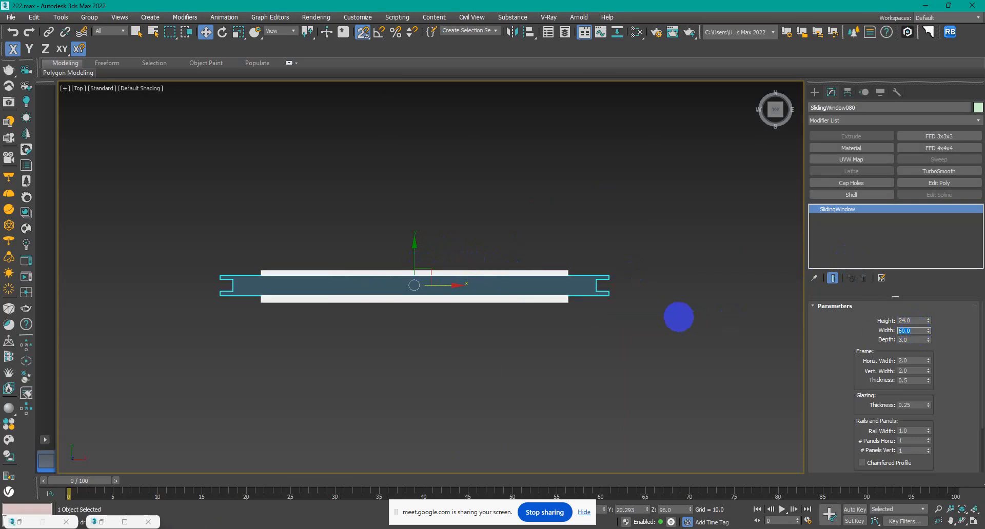
{"action": "type", "text": "50"}
{"action": "key", "text": "Return"}
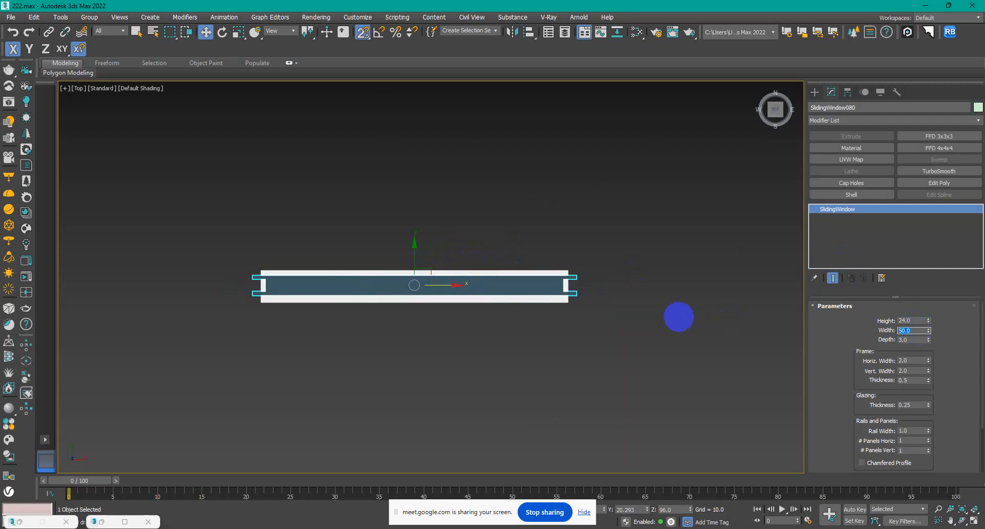
{"action": "middle_click_drag", "start_coordinate": [472, 343], "coordinate": [497, 265], "text": "alt"}
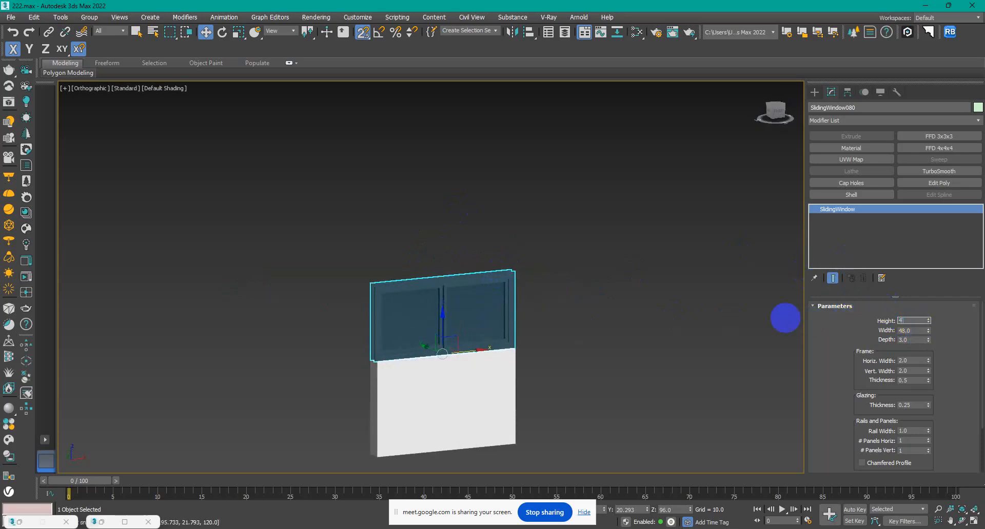
{"action": "type", "text": "54"}
{"action": "key", "text": "Return"}
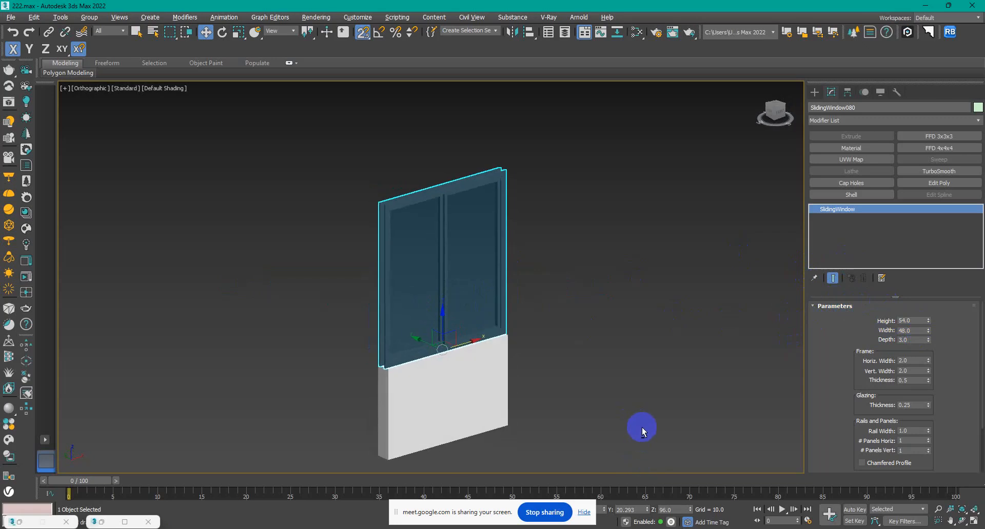
Step: Deselect the window and end isolation to bring back the whole building
{"action": "left_click", "coordinate": [638, 418]}
{"action": "right_click", "coordinate": [640, 341]}
{"action": "left_click", "coordinate": [667, 298]}
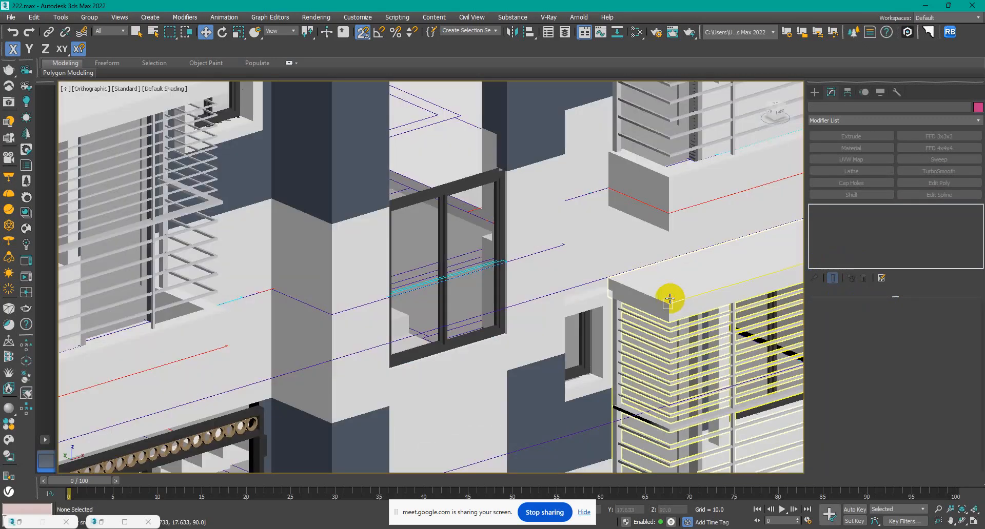
{"action": "scroll", "coordinate": [555, 301], "scroll_direction": "down", "scroll_amount": 3}
{"action": "middle_click_drag", "start_coordinate": [555, 300], "coordinate": [525, 281]}
Step: Select the upper entrance panel together with the sliding window above it
{"action": "left_click", "coordinate": [470, 285]}
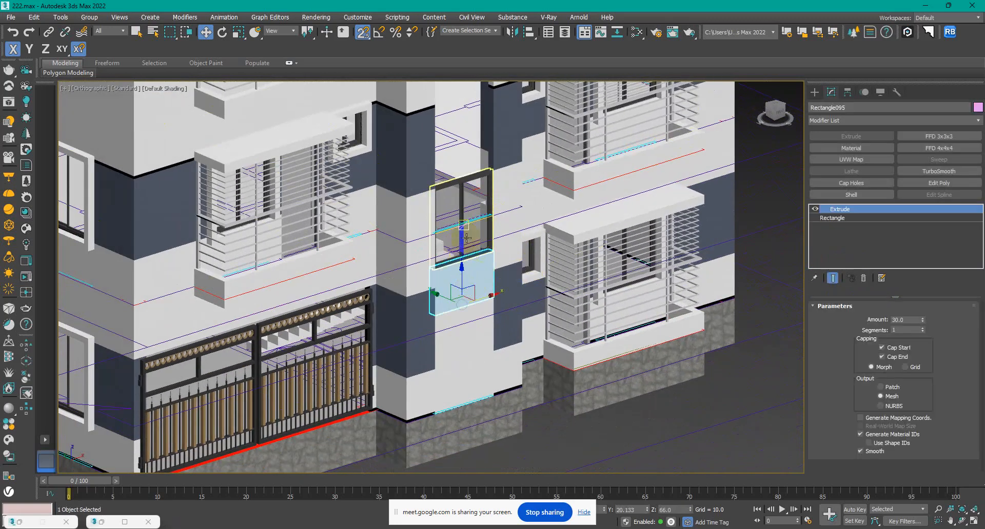
{"action": "left_click", "coordinate": [462, 188], "text": "ctrl"}
{"action": "middle_click_drag", "start_coordinate": [471, 241], "coordinate": [494, 301]}
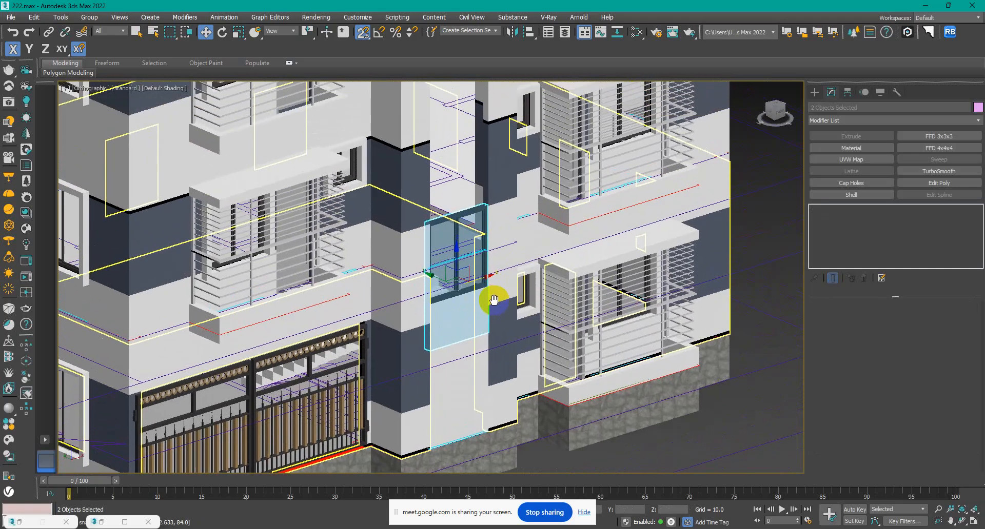
{"action": "scroll", "coordinate": [496, 303], "scroll_direction": "down", "scroll_amount": 3}
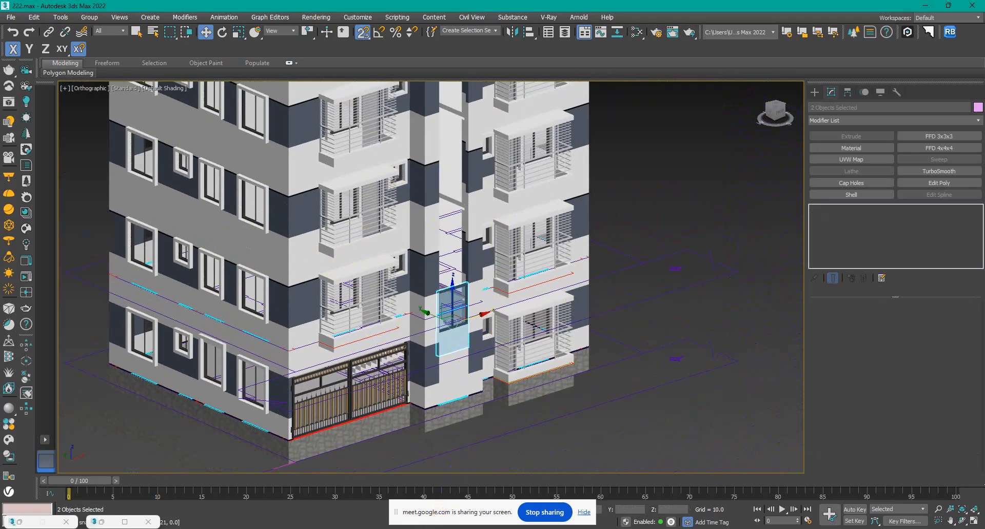
Step: Switch to the browser's Facebook tab, close the open chat and reposition the floating Meet window
{"action": "left_click", "coordinate": [446, 495]}
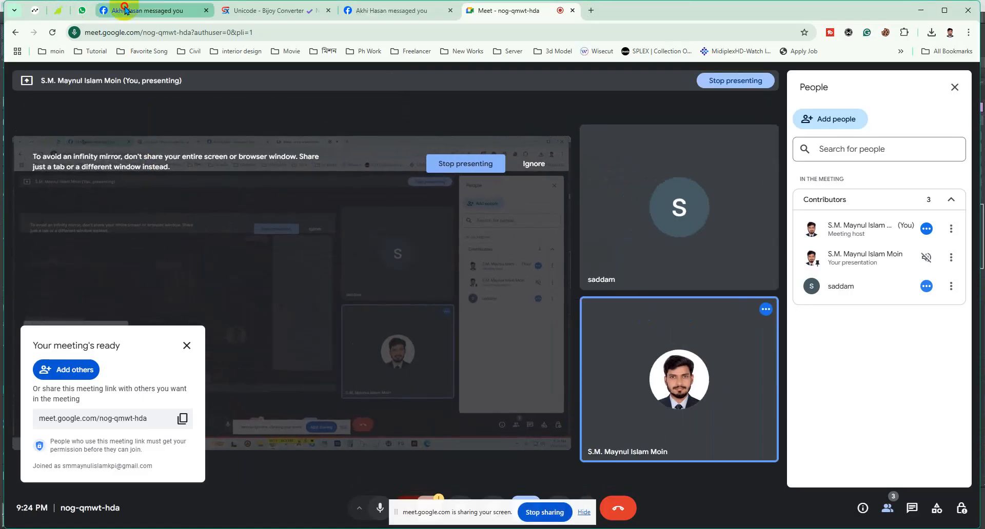
{"action": "left_click", "coordinate": [124, 9]}
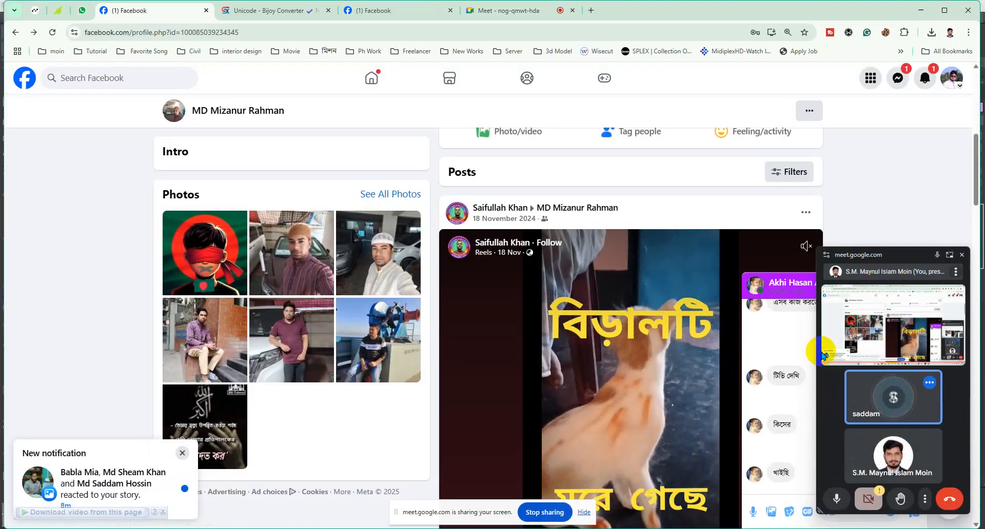
{"action": "left_click_drag", "start_coordinate": [914, 257], "coordinate": [615, 242]}
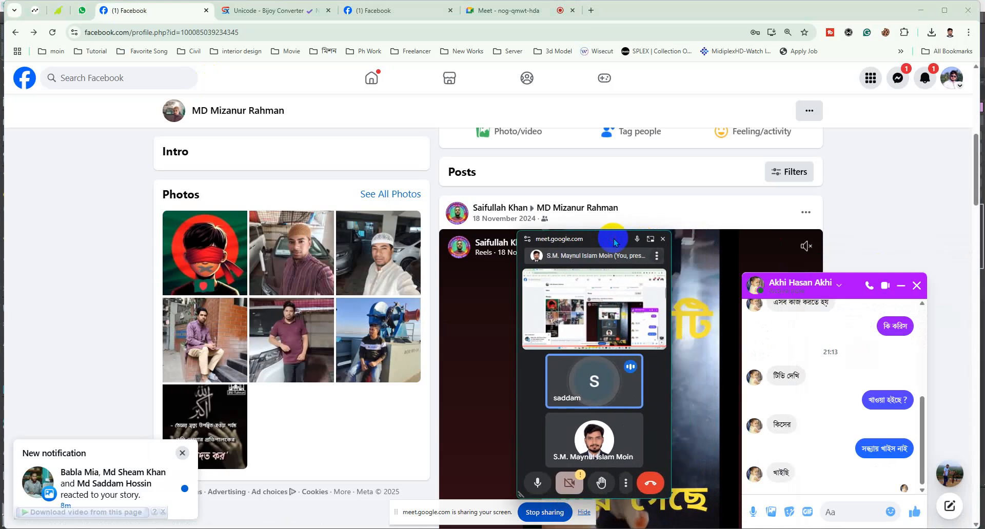
{"action": "left_click", "coordinate": [917, 285]}
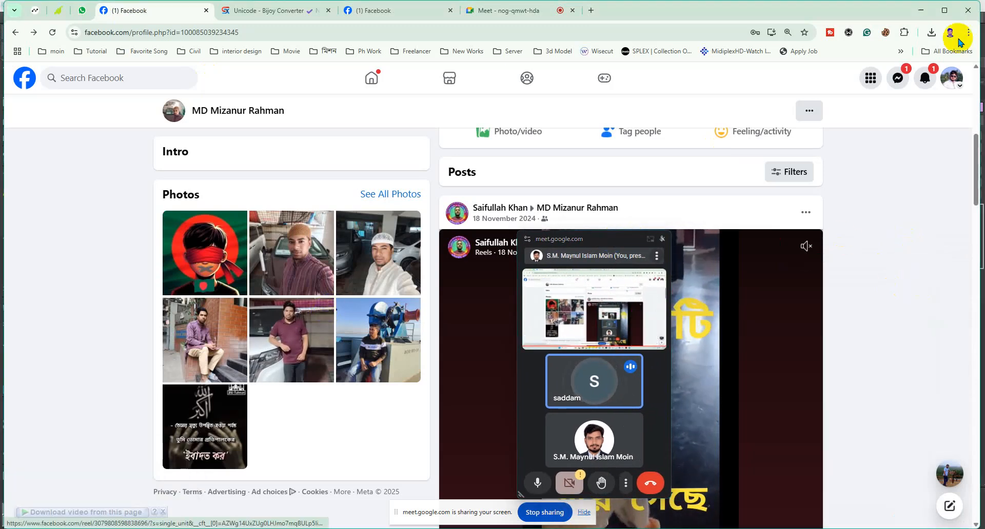
{"action": "left_click", "coordinate": [588, 245]}
{"action": "left_click_drag", "start_coordinate": [588, 245], "coordinate": [866, 247]}
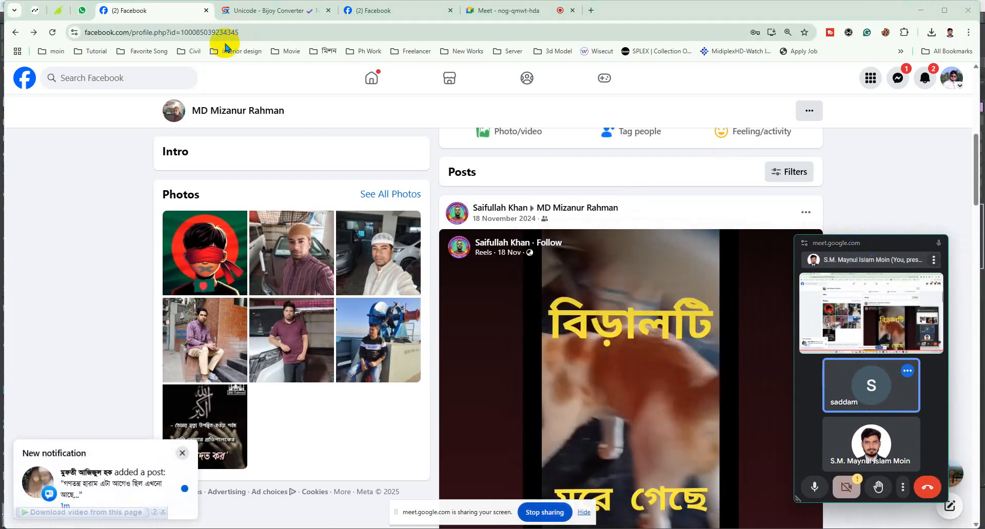
Step: Go to the Facebook home feed, then minimize the browser to return to the 3ds Max building scene
{"action": "left_click", "coordinate": [26, 76]}
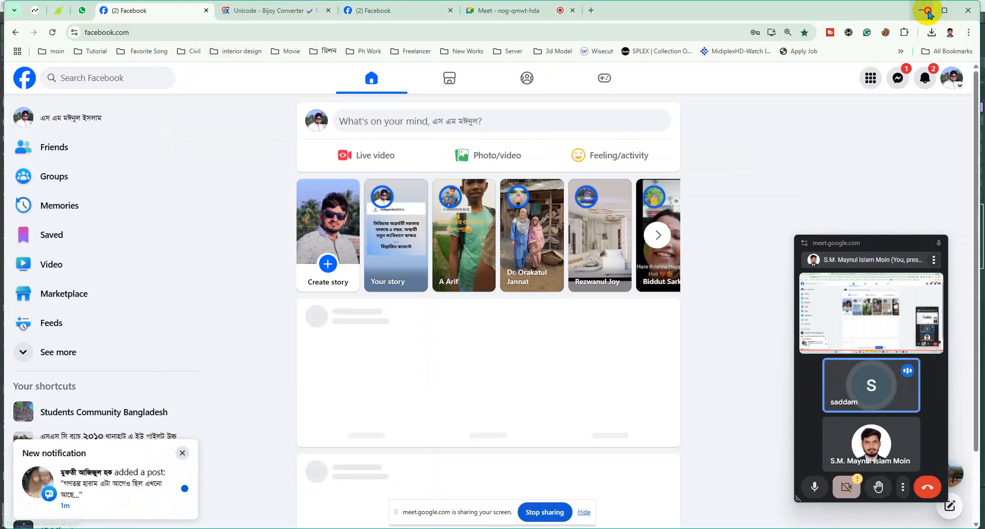
{"action": "left_click", "coordinate": [920, 11]}
{"action": "left_click", "coordinate": [480, 272]}
{"action": "scroll", "coordinate": [477, 287], "scroll_direction": "up", "scroll_amount": 3}
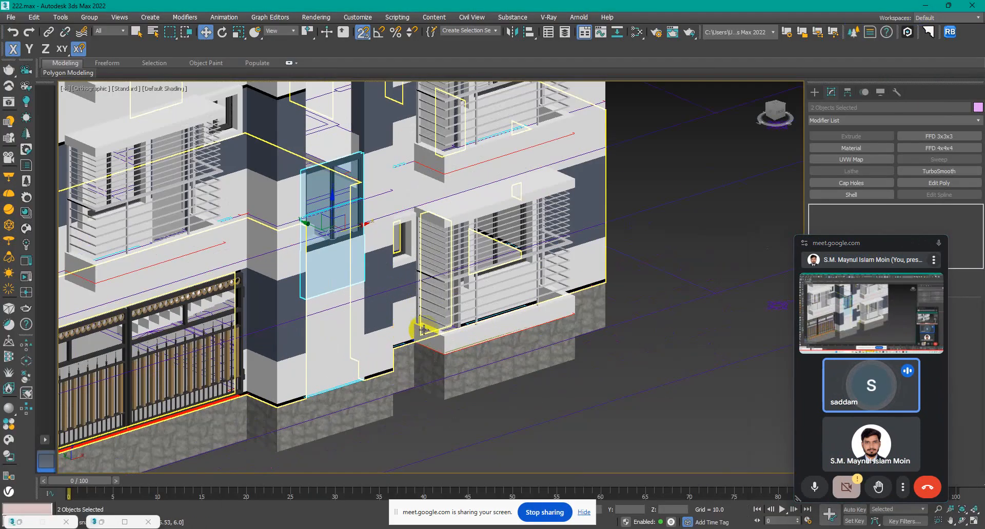
Step: Clone the wall panel below the sliding window in place as an independent copy
{"action": "left_click", "coordinate": [463, 425]}
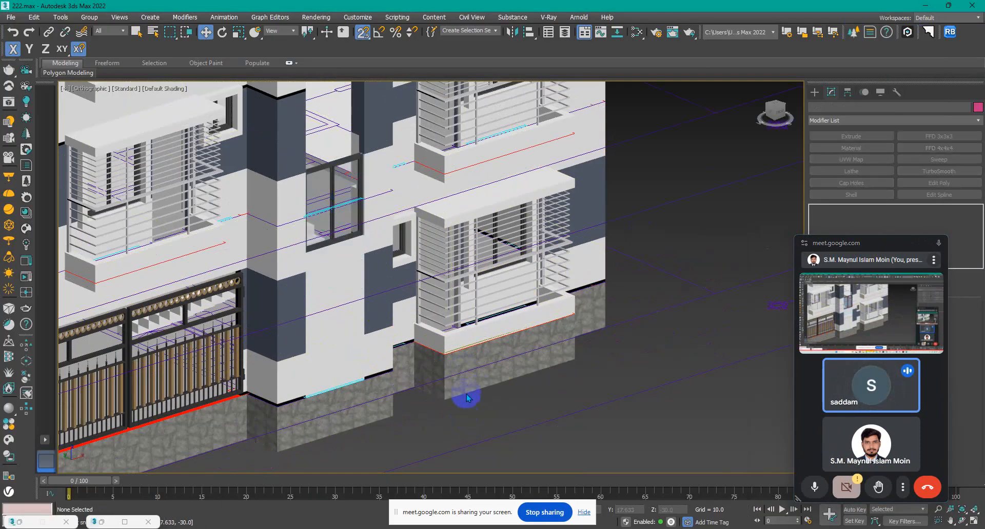
{"action": "middle_click_drag", "start_coordinate": [466, 398], "coordinate": [476, 427]}
{"action": "left_click", "coordinate": [353, 293]}
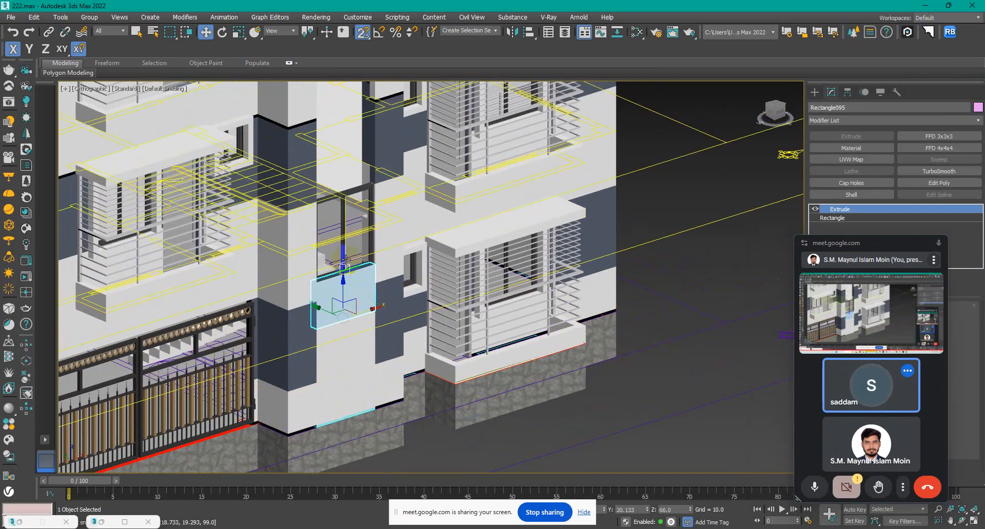
{"action": "left_click", "coordinate": [675, 286]}
{"action": "left_click", "coordinate": [348, 296]}
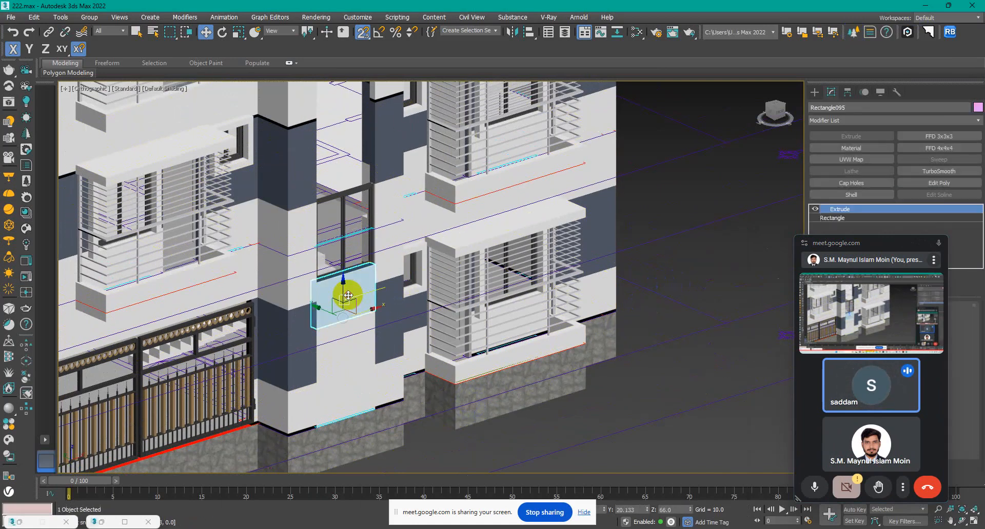
{"action": "left_click_drag", "start_coordinate": [361, 292], "coordinate": [362, 293], "text": "shift"}
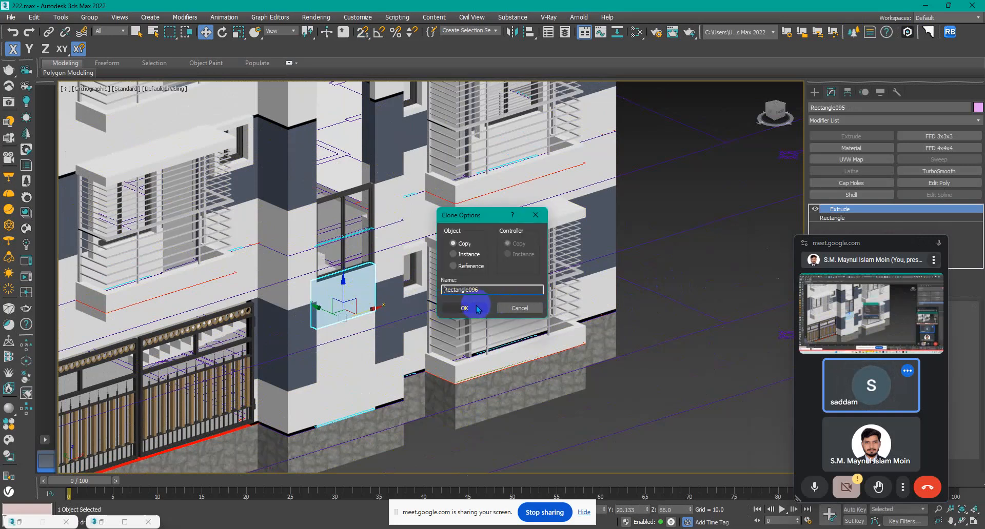
{"action": "left_click", "coordinate": [464, 308]}
Step: Raise the copied wall panel by 84 units along Z so it sits above the sliding window
{"action": "right_click", "coordinate": [205, 32]}
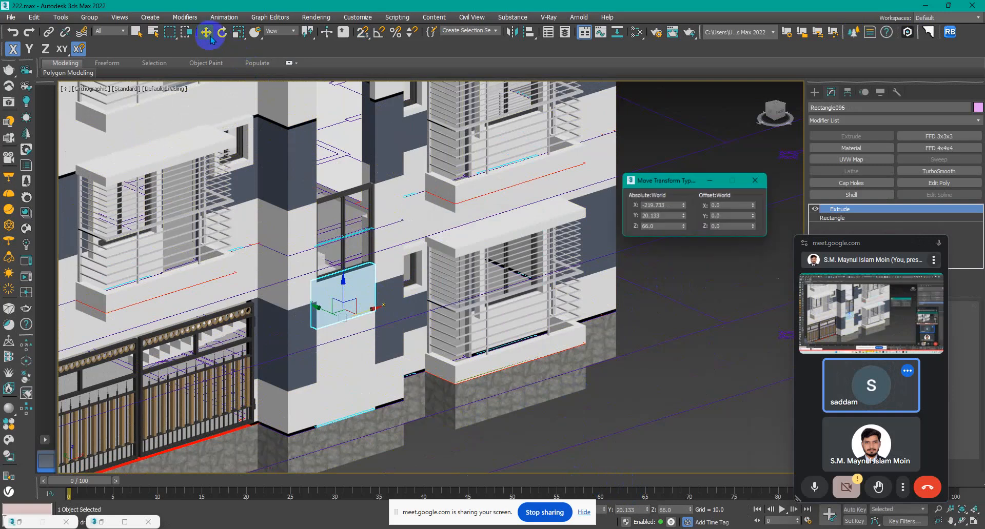
{"action": "double_click", "coordinate": [728, 206]}
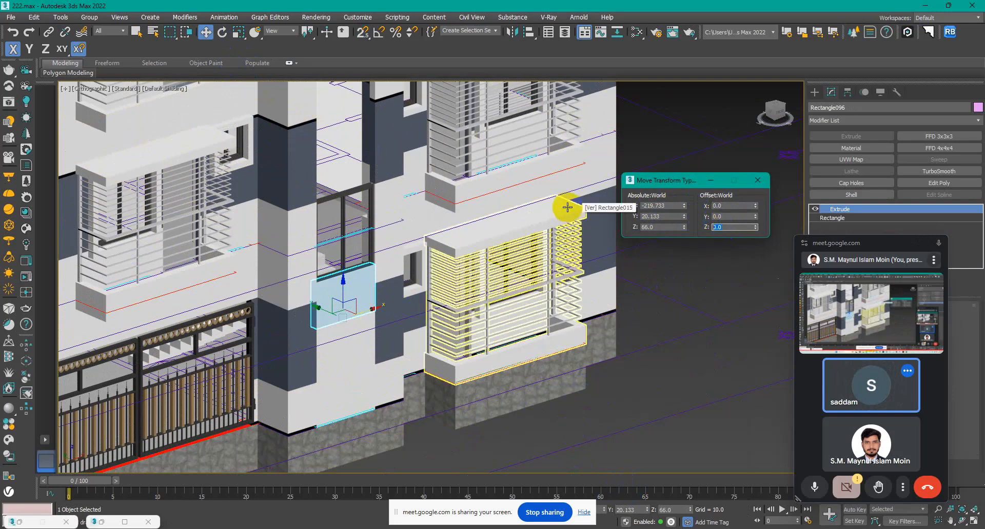
{"action": "type", "text": "84"}
{"action": "key", "text": "Return"}
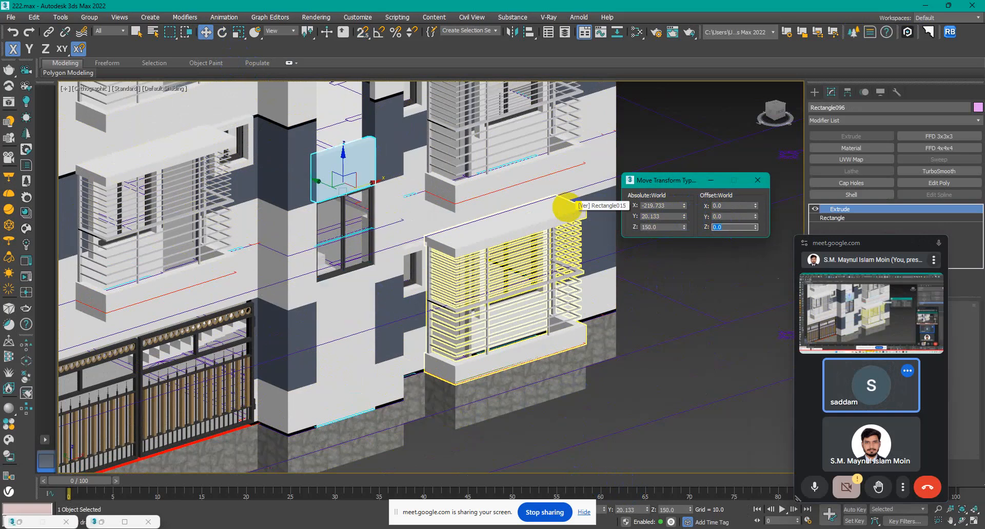
{"action": "left_click", "coordinate": [344, 252]}
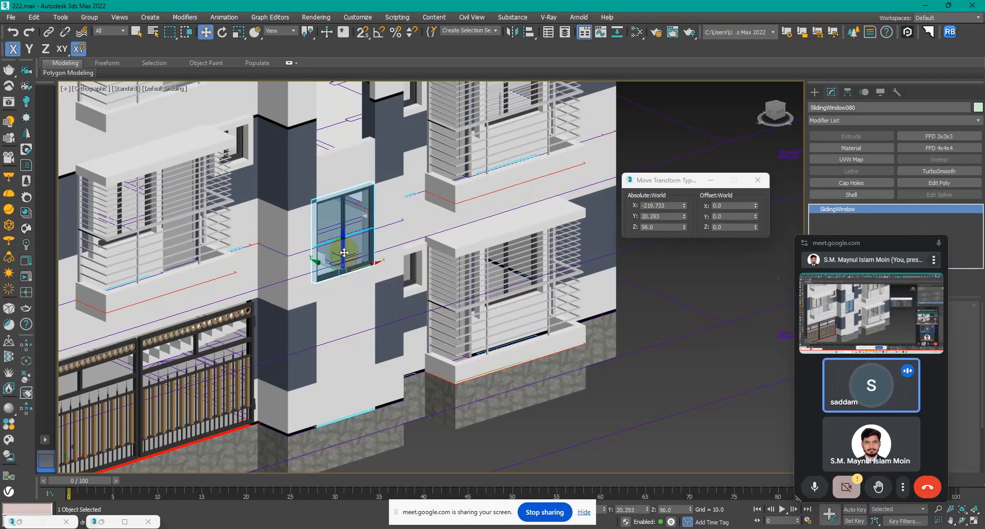
{"action": "left_click", "coordinate": [353, 188], "text": "ctrl"}
{"action": "left_click", "coordinate": [347, 278], "text": "ctrl"}
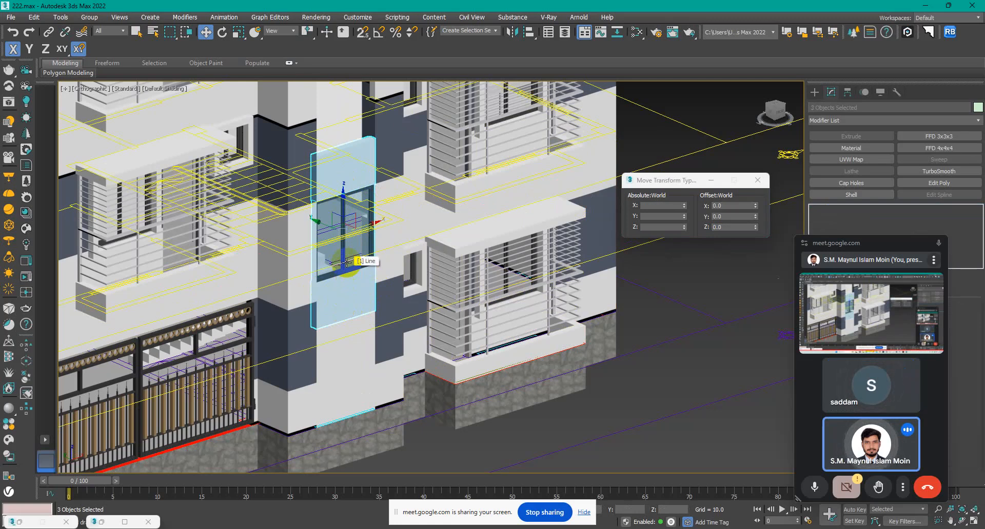
{"action": "left_click", "coordinate": [691, 398]}
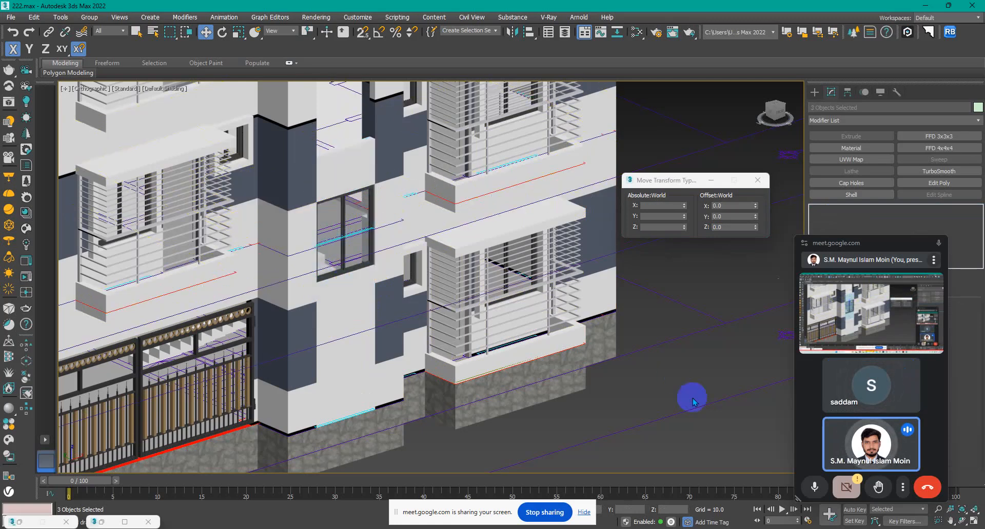
Step: Set the Extrude amount of the panel above the window to 36, moving the floating Meet window aside
{"action": "left_click", "coordinate": [362, 169]}
{"action": "left_click_drag", "start_coordinate": [848, 243], "coordinate": [754, 284]}
{"action": "left_click", "coordinate": [902, 319]}
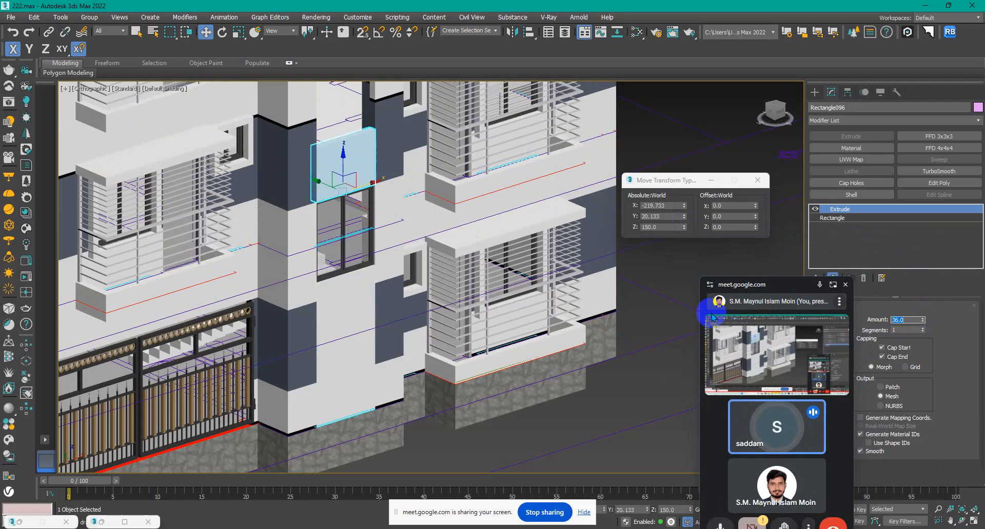
{"action": "key", "text": "Return"}
Step: Select the sliding window together with the wall panels below and above it
{"action": "left_click", "coordinate": [341, 231]}
{"action": "left_click", "coordinate": [340, 309], "text": "ctrl"}
{"action": "left_click", "coordinate": [343, 167], "text": "ctrl"}
{"action": "scroll", "coordinate": [343, 211], "scroll_direction": "down", "scroll_amount": 5}
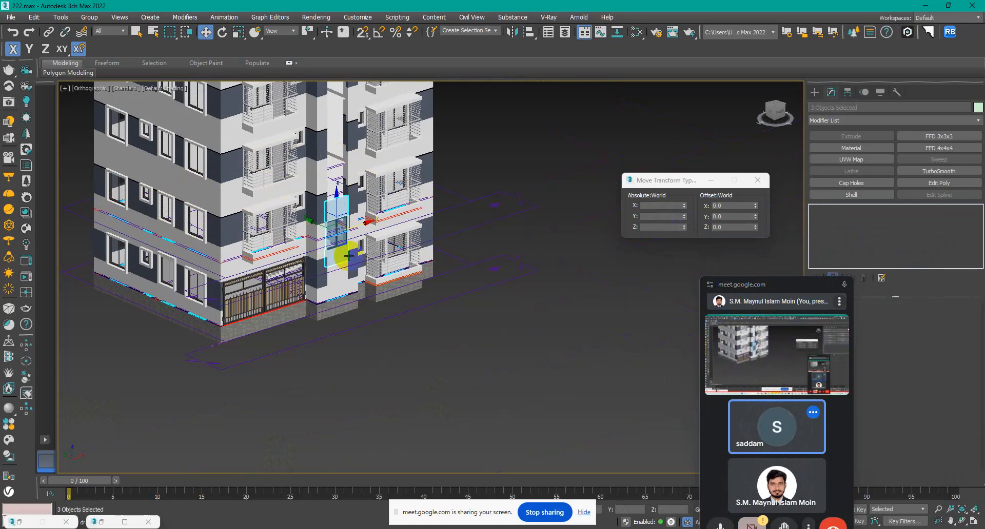
{"action": "middle_click_drag", "start_coordinate": [344, 255], "coordinate": [298, 324]}
{"action": "middle_click_drag", "start_coordinate": [329, 205], "coordinate": [362, 253]}
{"action": "left_click", "coordinate": [327, 293], "text": "ctrl"}
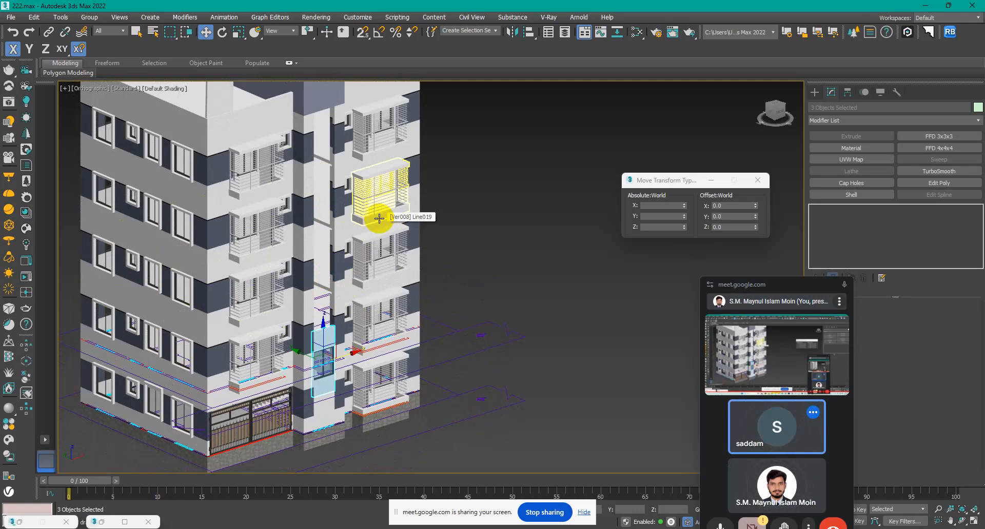
{"action": "middle_click_drag", "start_coordinate": [431, 325], "coordinate": [428, 346], "text": "alt"}
Step: Set up a 1D array of the selected window and panels with a count of 5, moving 120 in Z and 0 in Y
{"action": "left_click", "coordinate": [61, 17]}
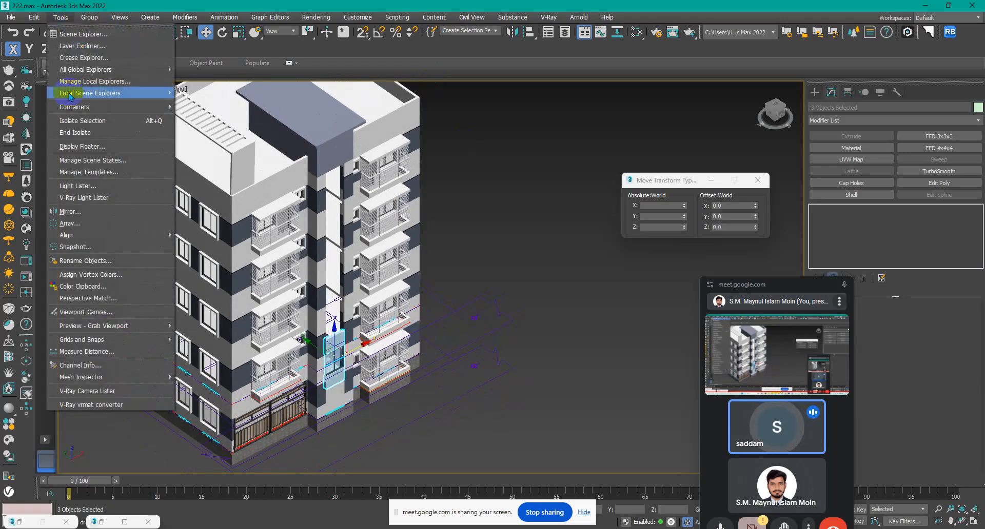
{"action": "left_click", "coordinate": [114, 224]}
{"action": "left_click_drag", "start_coordinate": [456, 180], "coordinate": [589, 164]}
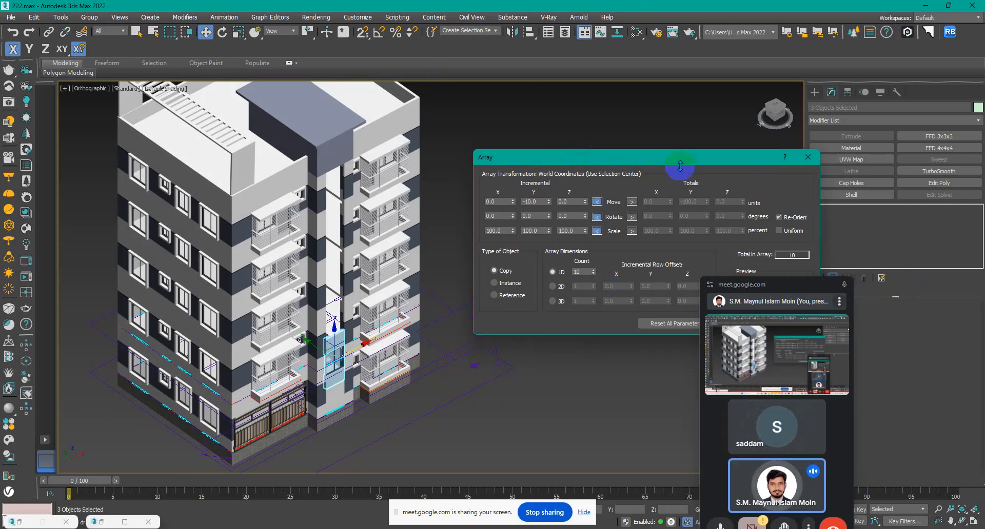
{"action": "left_click_drag", "start_coordinate": [674, 163], "coordinate": [666, 112]}
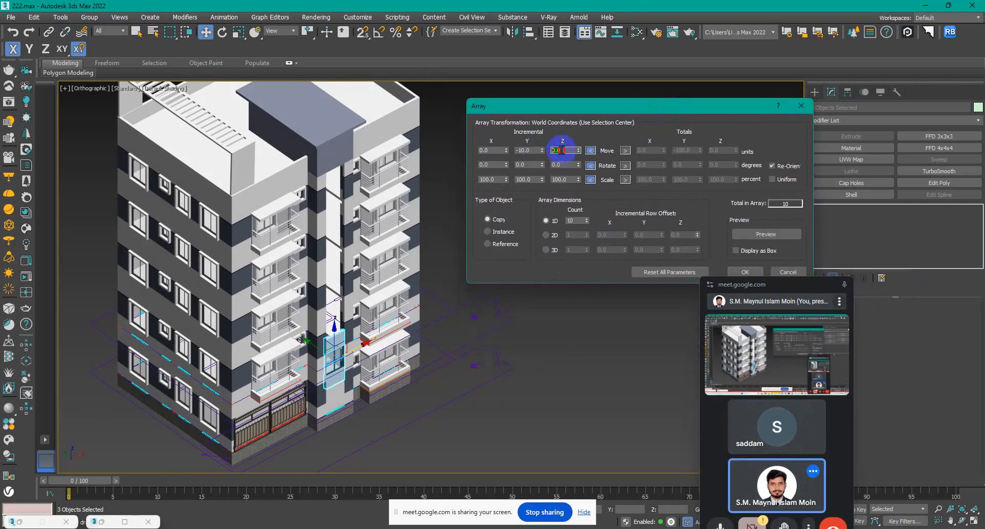
{"action": "left_click", "coordinate": [528, 150]}
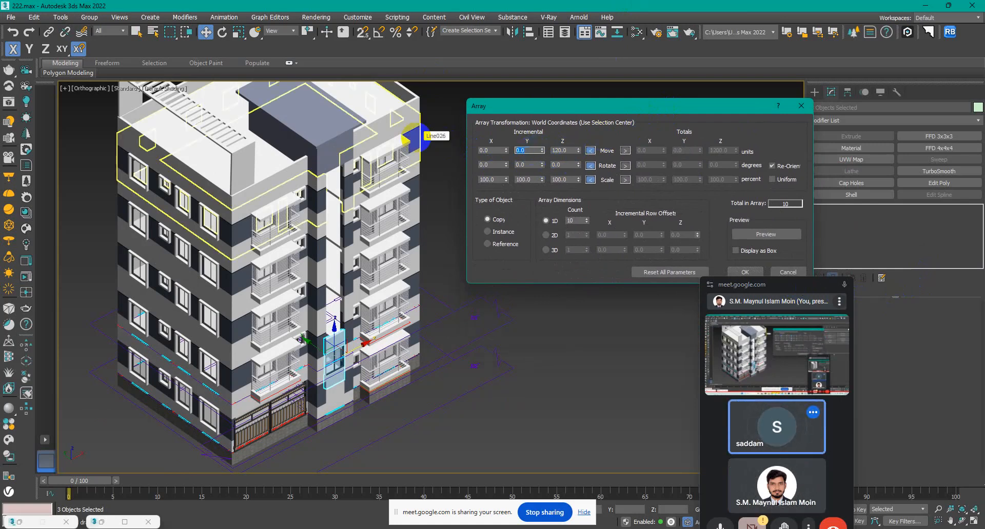
{"action": "left_click", "coordinate": [574, 221]}
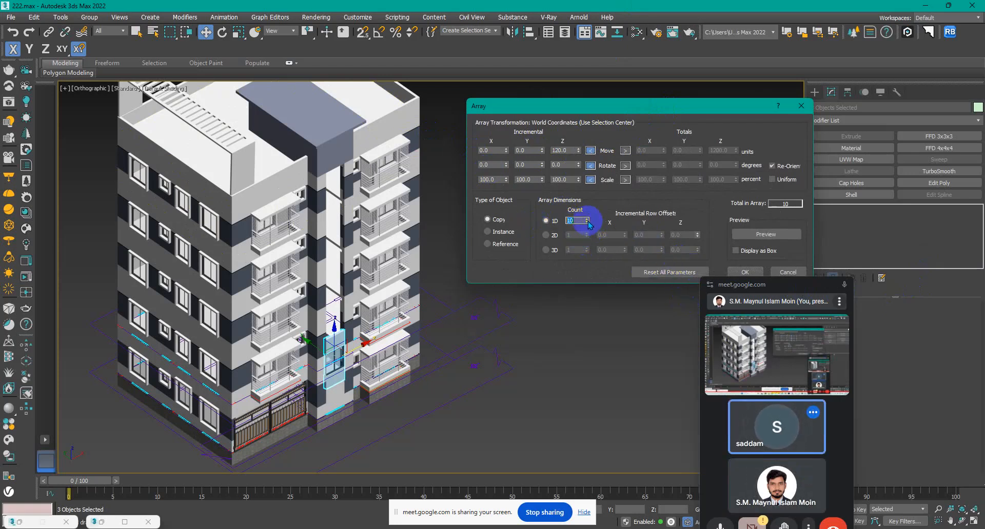
Step: Preview the array up the stairwell facade, check its topmost copies at the roof, and apply it
{"action": "left_click", "coordinate": [743, 234]}
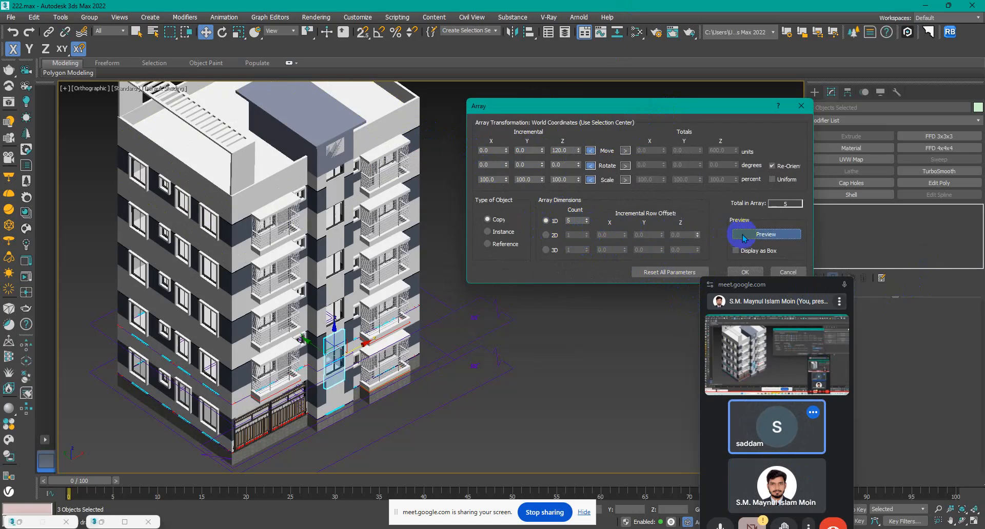
{"action": "scroll", "coordinate": [335, 215], "scroll_direction": "down", "scroll_amount": 2}
{"action": "scroll", "coordinate": [334, 216], "scroll_direction": "up", "scroll_amount": 6}
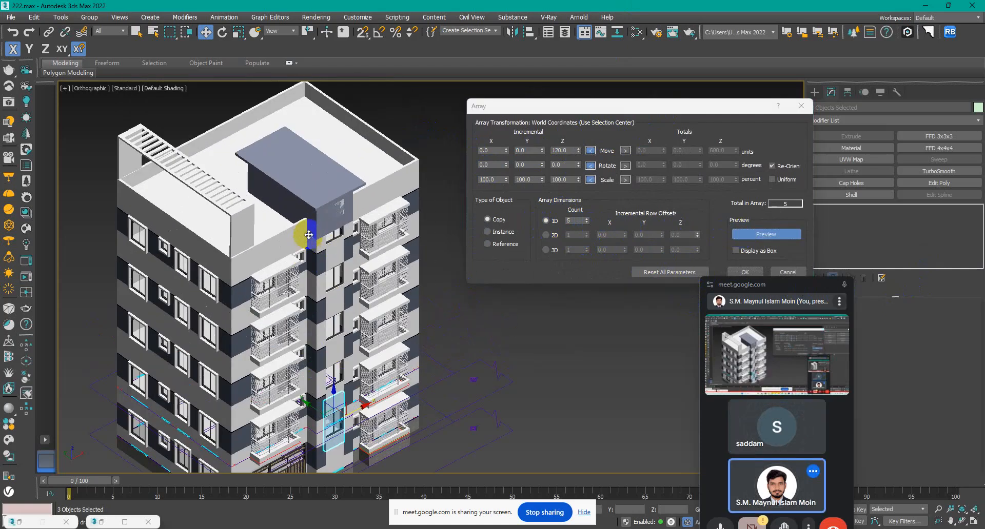
{"action": "scroll", "coordinate": [334, 216], "scroll_direction": "up", "scroll_amount": 2}
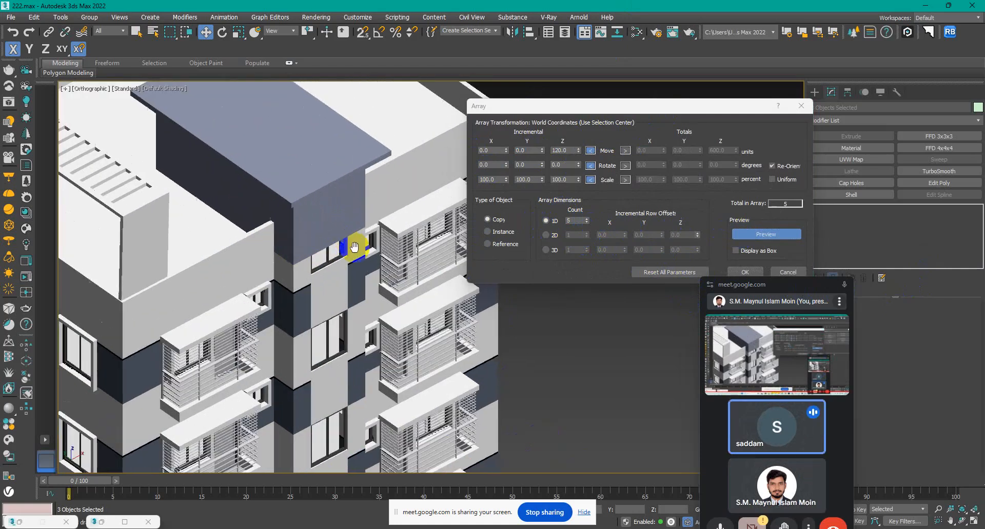
{"action": "scroll", "coordinate": [308, 230], "scroll_direction": "up", "scroll_amount": 2}
{"action": "scroll", "coordinate": [277, 227], "scroll_direction": "down", "scroll_amount": 3}
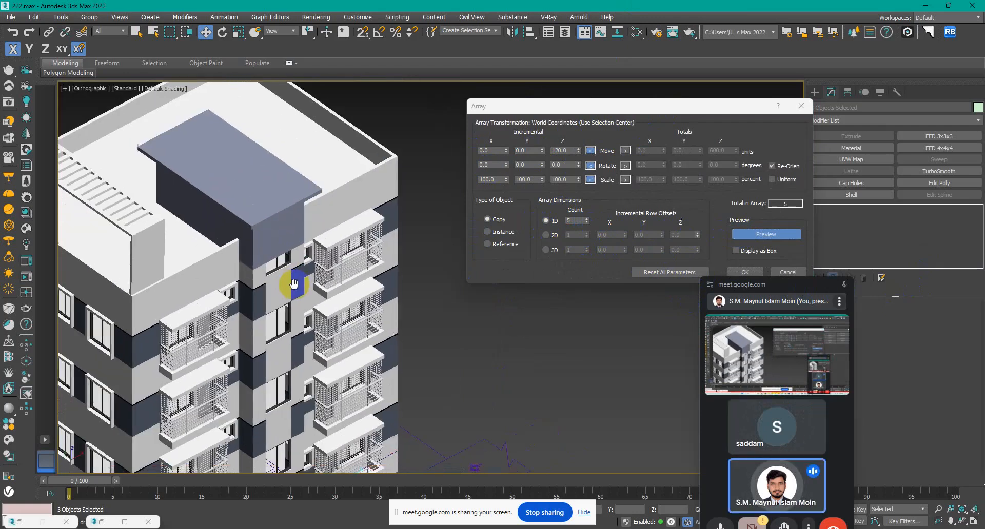
{"action": "left_click", "coordinate": [743, 272]}
Step: Clear the selection and examine how the topmost window and panel meet the rooftop stair block
{"action": "scroll", "coordinate": [293, 220], "scroll_direction": "up", "scroll_amount": 4}
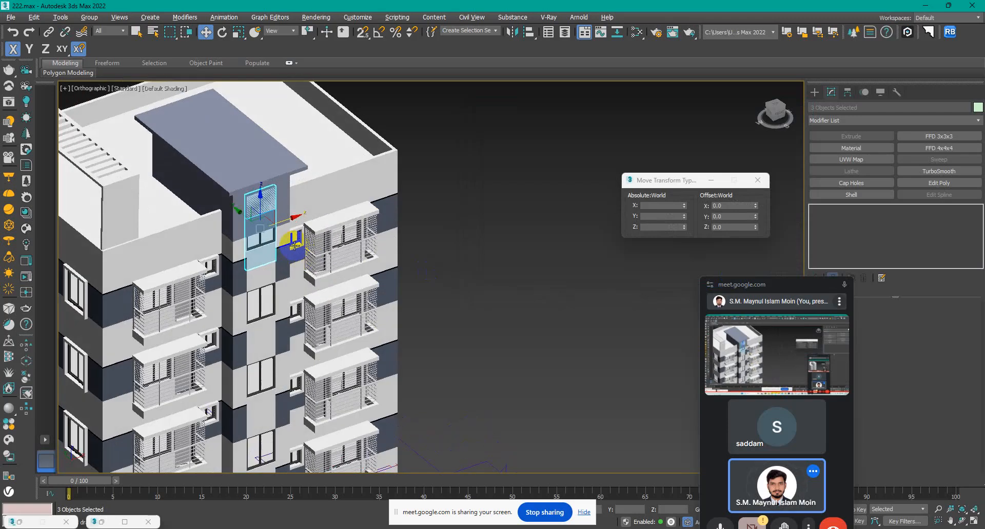
{"action": "left_click", "coordinate": [513, 227]}
{"action": "scroll", "coordinate": [257, 224], "scroll_direction": "up", "scroll_amount": 2}
{"action": "scroll", "coordinate": [258, 227], "scroll_direction": "up", "scroll_amount": 2}
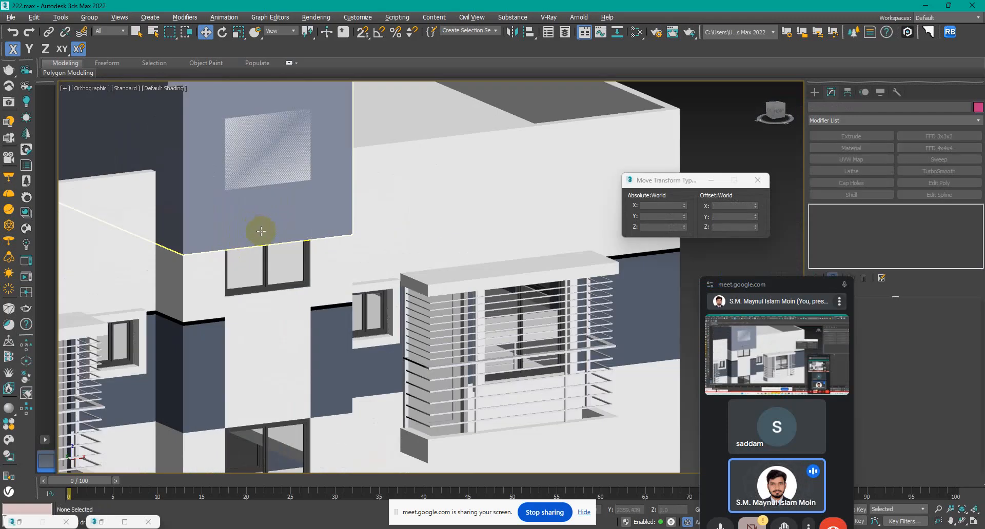
{"action": "scroll", "coordinate": [336, 232], "scroll_direction": "down", "scroll_amount": 2}
{"action": "scroll", "coordinate": [468, 195], "scroll_direction": "up", "scroll_amount": 2}
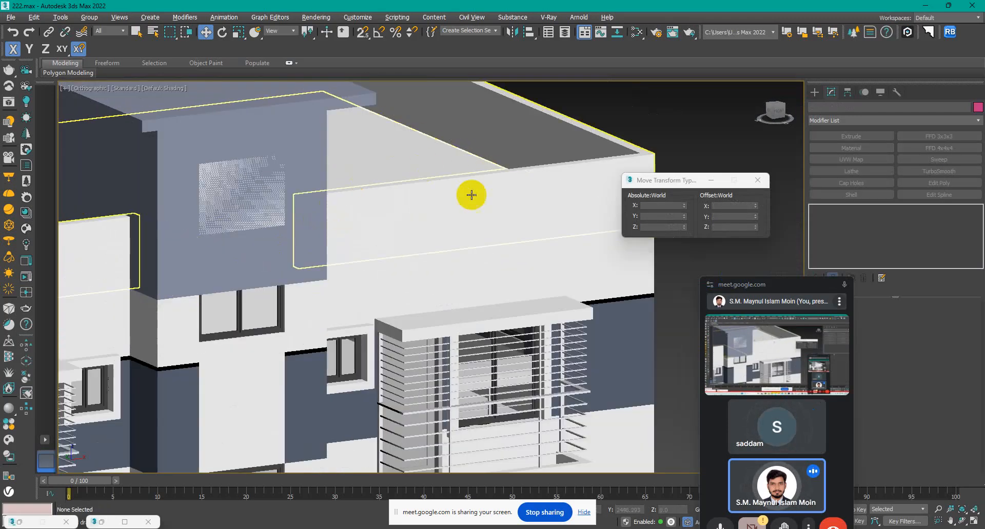
{"action": "scroll", "coordinate": [340, 255], "scroll_direction": "down", "scroll_amount": 4}
{"action": "scroll", "coordinate": [313, 281], "scroll_direction": "up", "scroll_amount": 5}
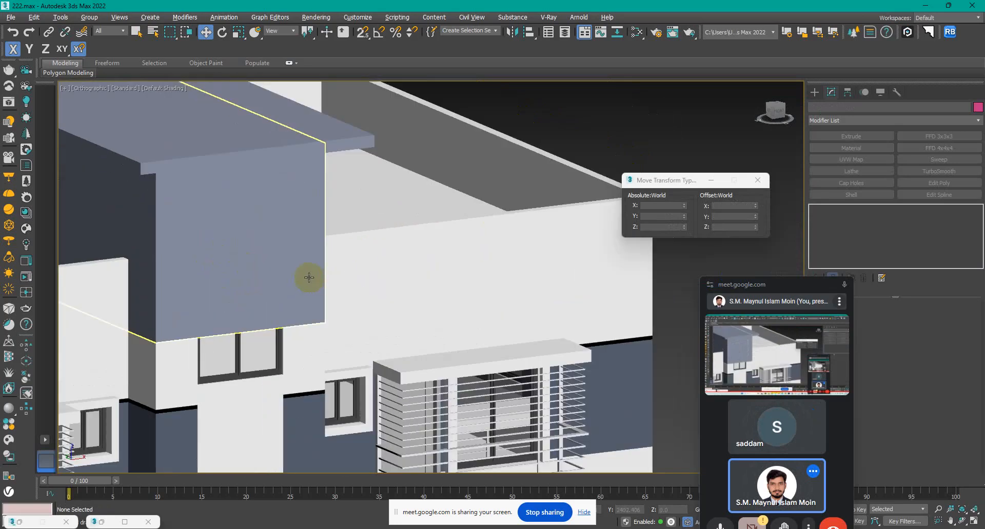
Step: Isolate the rooftop stair block, the topmost window and its upper panel, and show them in a wireframe front view
{"action": "left_click", "coordinate": [306, 278]}
{"action": "left_click", "coordinate": [230, 347], "text": "ctrl"}
{"action": "left_click", "coordinate": [242, 264], "text": "ctrl"}
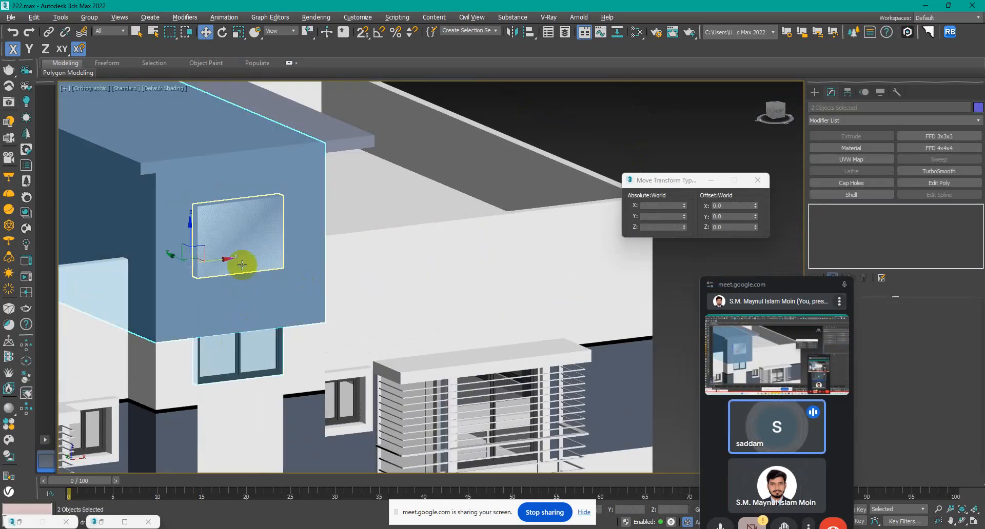
{"action": "key", "text": "F3"}
{"action": "scroll", "coordinate": [255, 279], "scroll_direction": "down", "scroll_amount": 2}
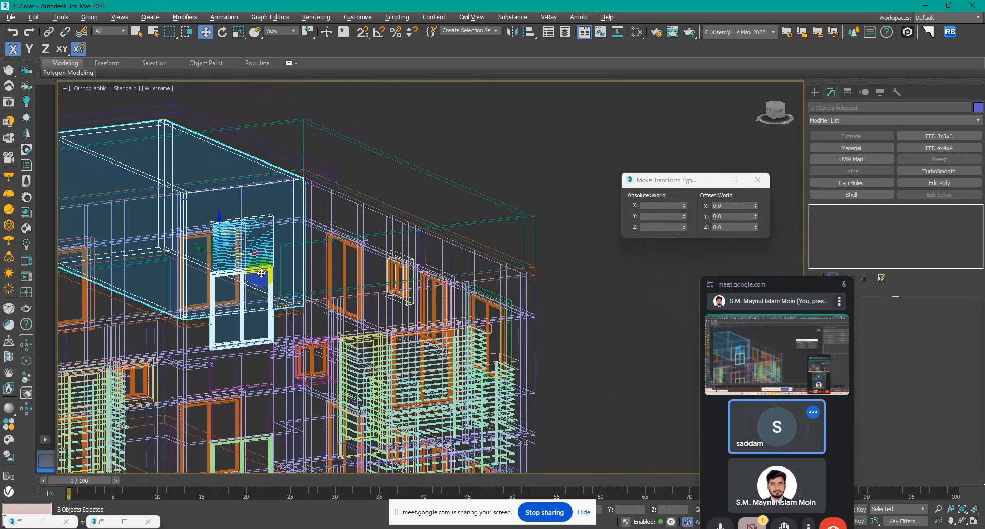
{"action": "key", "text": "alt+q"}
{"action": "key", "text": "f"}
{"action": "key", "text": "z"}
{"action": "left_click", "coordinate": [567, 410]}
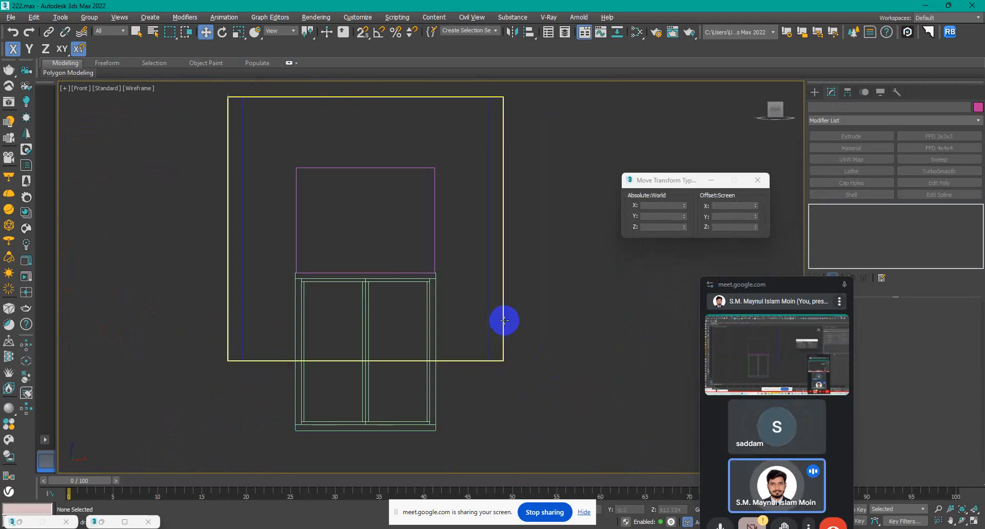
{"action": "key", "text": "F3"}
{"action": "key", "text": "F3"}
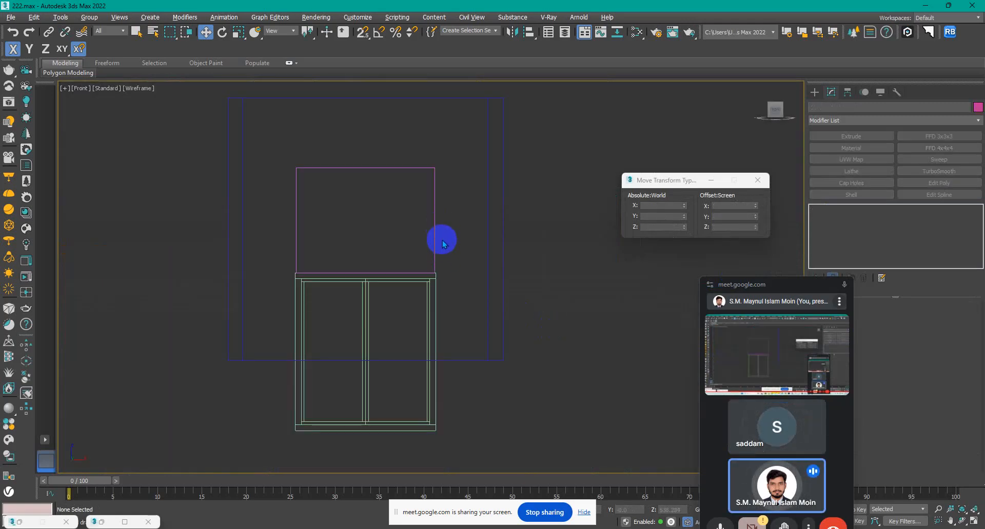
Step: Trace a snapped 47.75 by 90 rectangle around the outline of the topmost window and its upper panel
{"action": "left_click", "coordinate": [469, 325]}
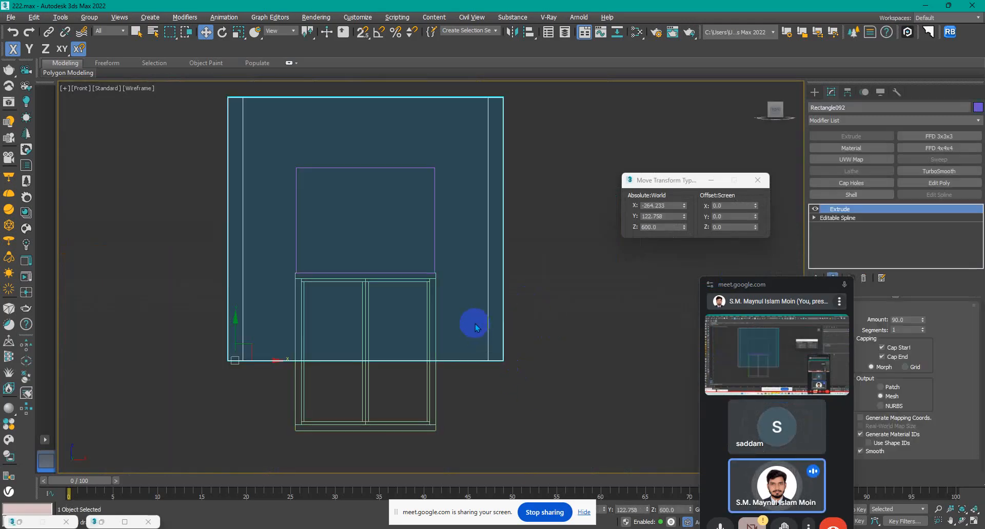
{"action": "left_click", "coordinate": [549, 349]}
{"action": "left_click", "coordinate": [479, 357]}
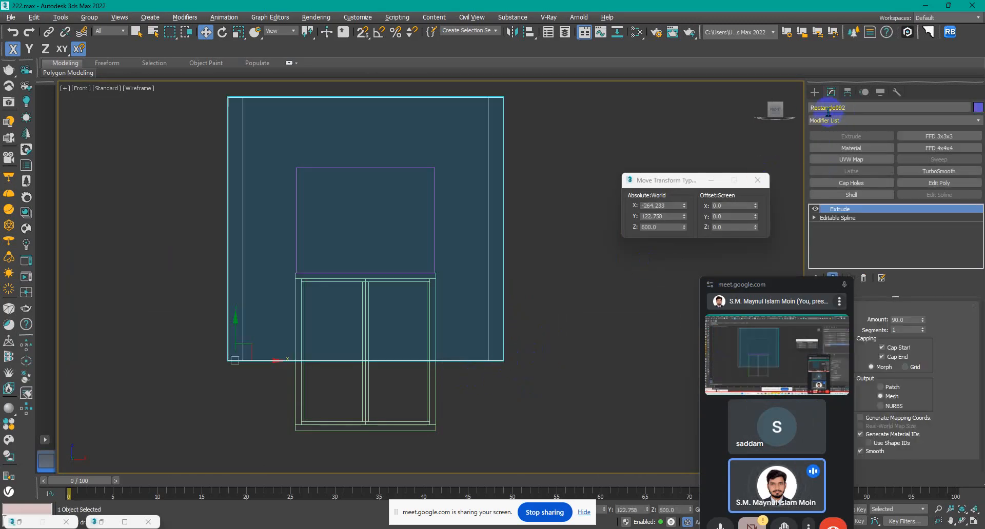
{"action": "left_click", "coordinate": [813, 93]}
{"action": "left_click", "coordinate": [904, 177]}
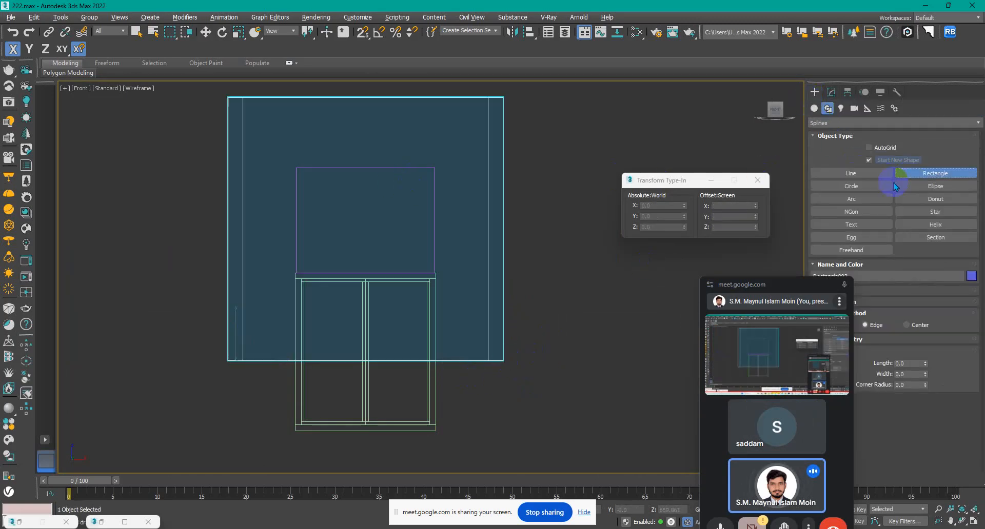
{"action": "key", "text": "s"}
{"action": "left_click_drag", "start_coordinate": [307, 185], "coordinate": [429, 399]}
{"action": "scroll", "coordinate": [438, 362], "scroll_direction": "up", "scroll_amount": 5}
{"action": "scroll", "coordinate": [429, 320], "scroll_direction": "down", "scroll_amount": 5}
{"action": "key", "text": "w"}
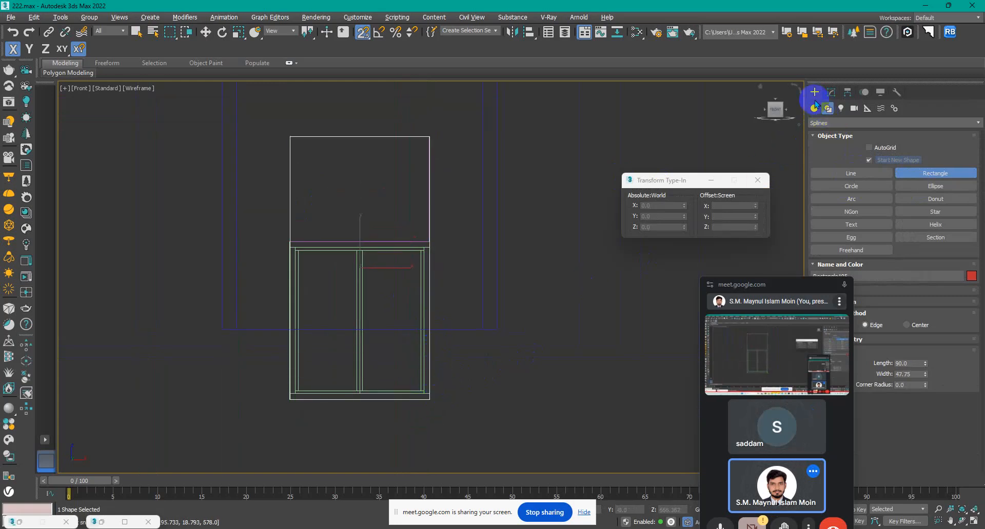
Step: Convert the rectangle to an editable spline and raise its two bottom vertices to the stair block's bottom edge
{"action": "left_click", "coordinate": [831, 92]}
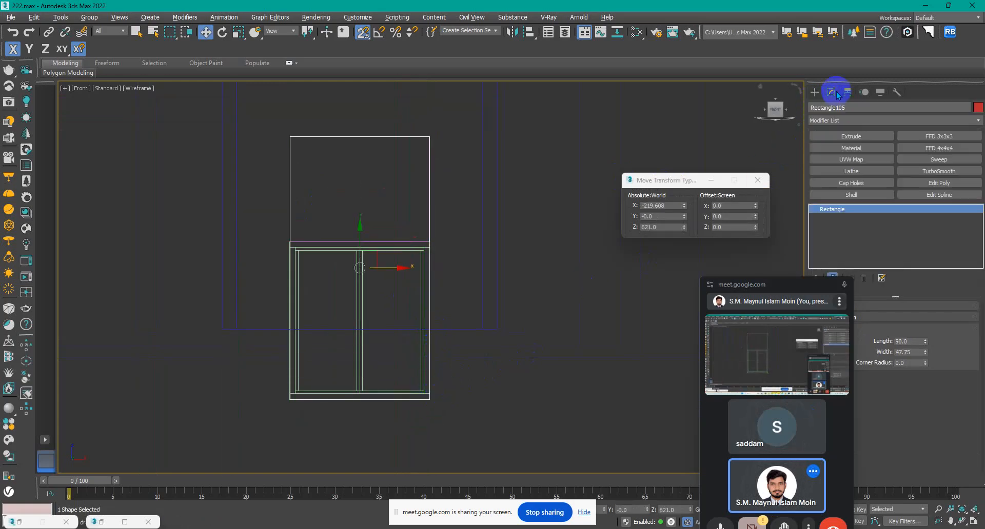
{"action": "right_click", "coordinate": [815, 211]}
{"action": "left_click", "coordinate": [868, 279]}
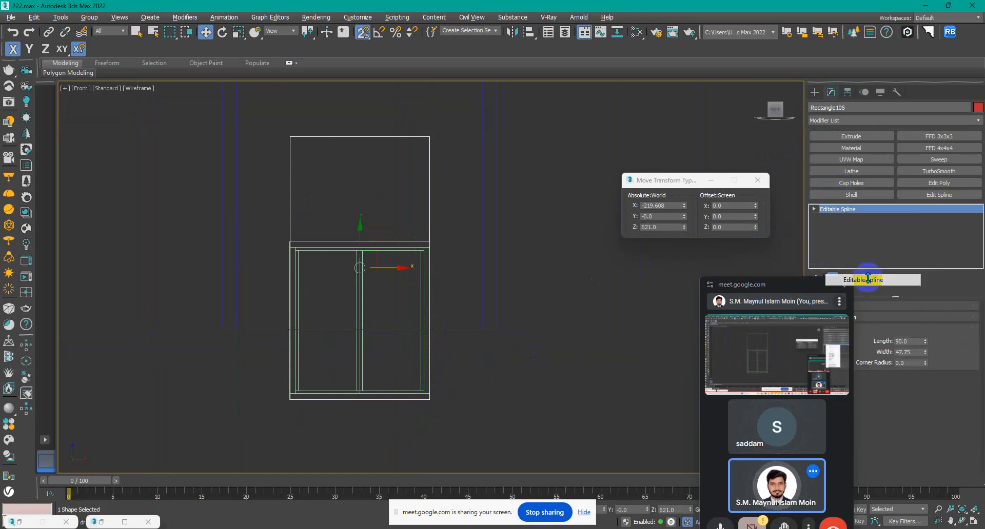
{"action": "left_click", "coordinate": [881, 347]}
{"action": "left_click_drag", "start_coordinate": [505, 428], "coordinate": [215, 378]}
{"action": "left_click_drag", "start_coordinate": [289, 367], "coordinate": [469, 330]}
{"action": "middle_click_drag", "start_coordinate": [469, 330], "coordinate": [519, 374], "text": "alt"}
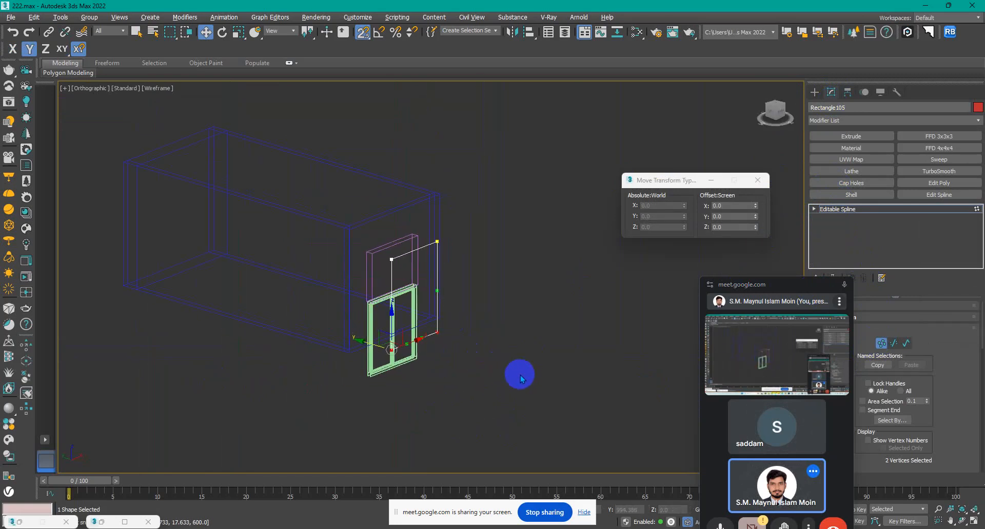
Step: Extrude the outline by 90, move it about 77.5 in Y through the stair block's front wall, and restore shading
{"action": "left_click", "coordinate": [851, 135]}
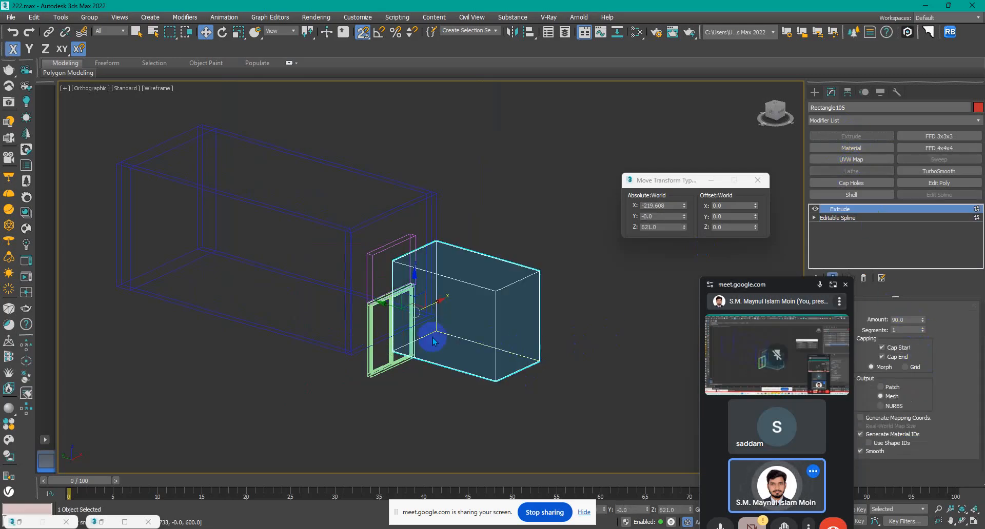
{"action": "left_click_drag", "start_coordinate": [398, 308], "coordinate": [311, 282]}
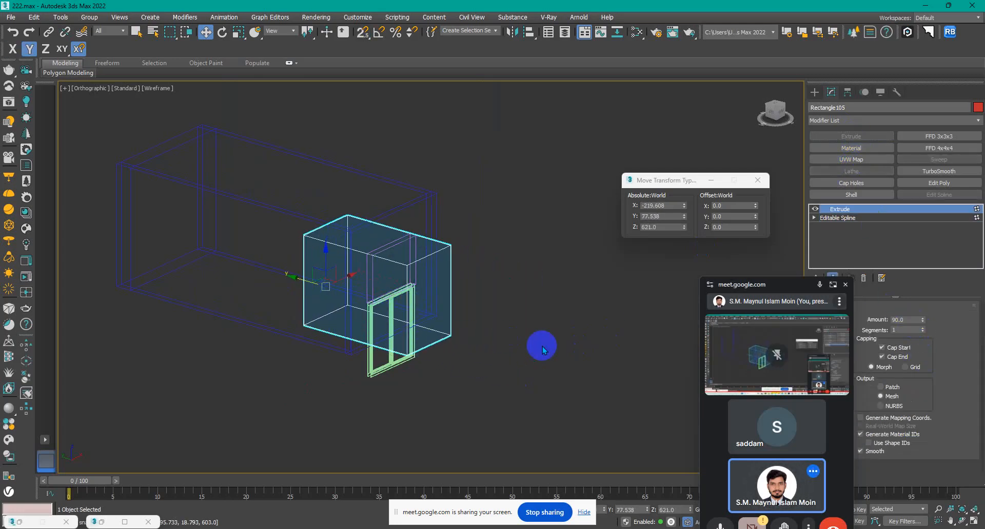
{"action": "key", "text": "F3"}
{"action": "left_click", "coordinate": [570, 341]}
Step: Subtract the extruded outline from the rooftop stair block with ProBoolean to cut the window opening
{"action": "left_click", "coordinate": [433, 215]}
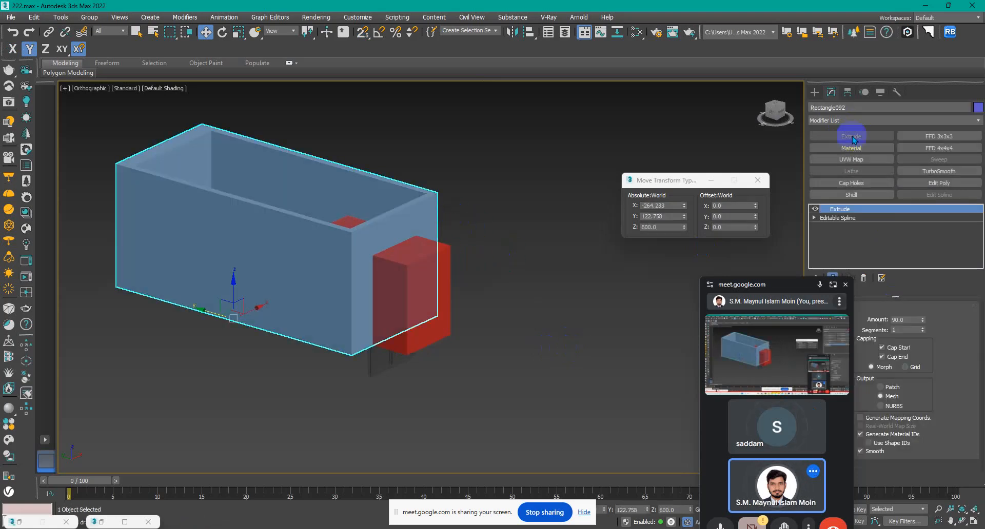
{"action": "left_click", "coordinate": [819, 97]}
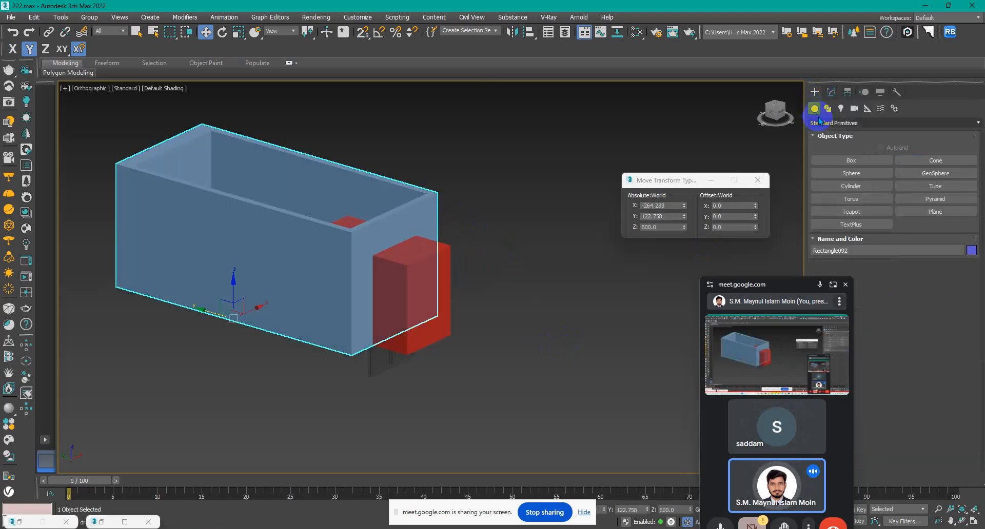
{"action": "left_click", "coordinate": [841, 123]}
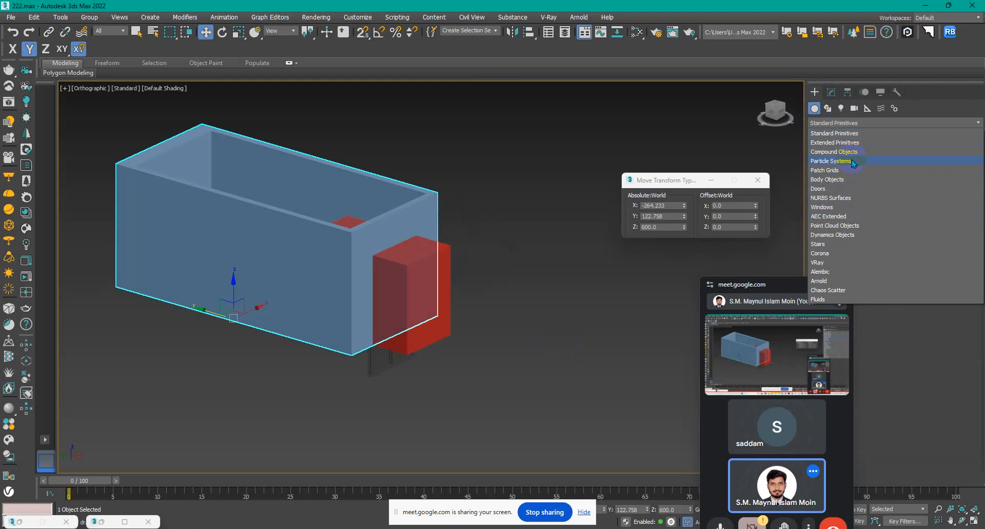
{"action": "left_click", "coordinate": [854, 153]}
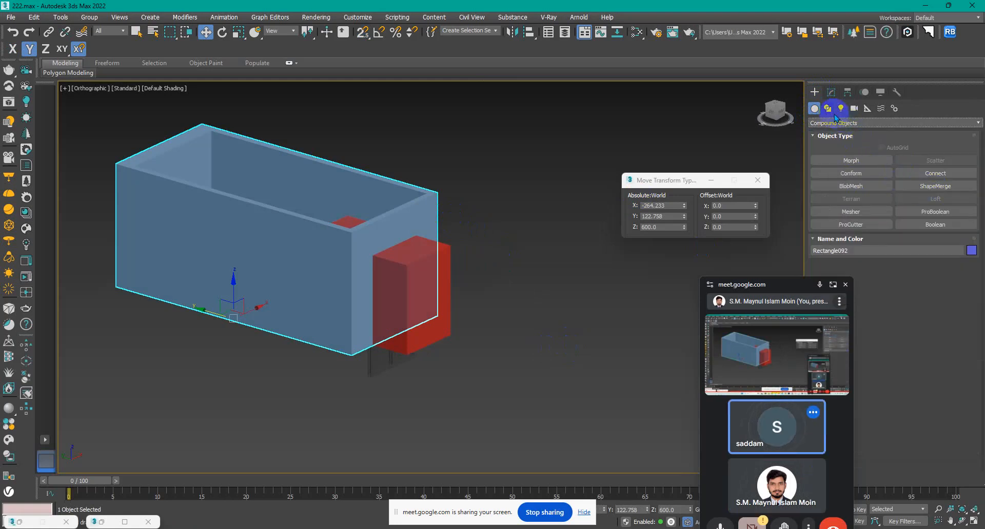
{"action": "left_click", "coordinate": [922, 212]}
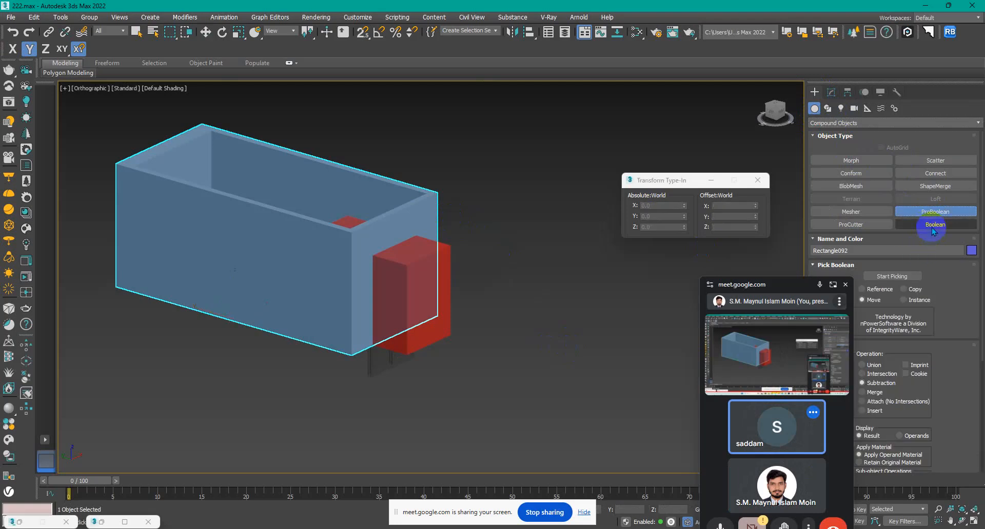
{"action": "left_click", "coordinate": [895, 277]}
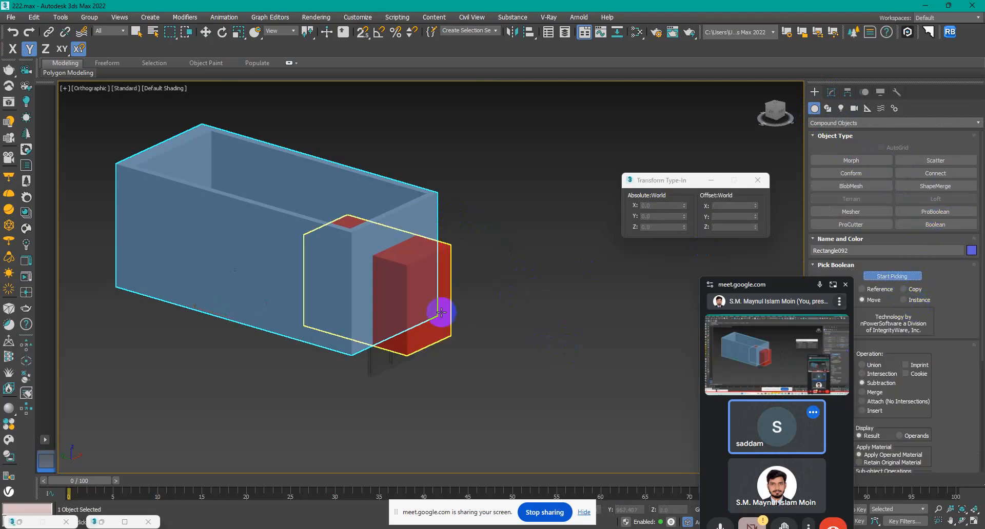
{"action": "left_click", "coordinate": [439, 309]}
{"action": "middle_click_drag", "start_coordinate": [565, 270], "coordinate": [557, 271], "text": "alt"}
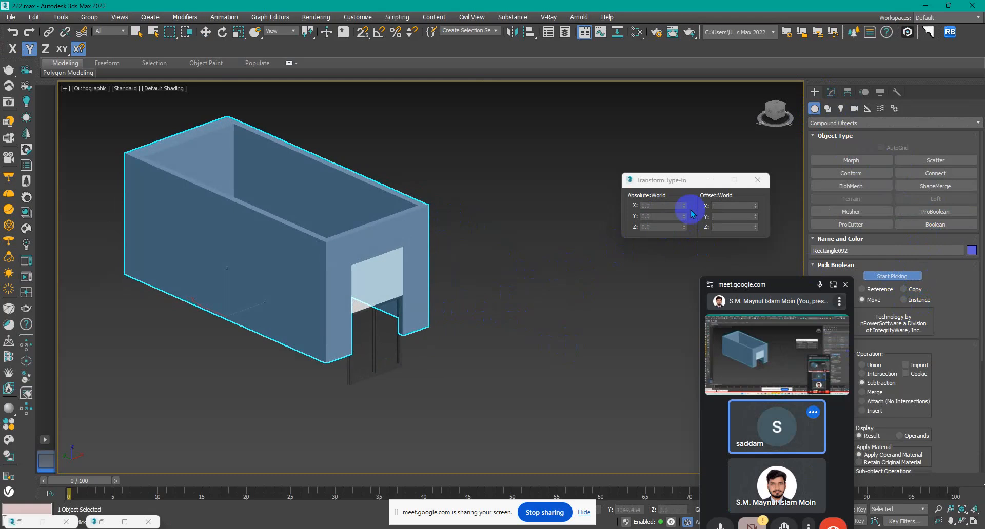
{"action": "left_click", "coordinate": [756, 183]}
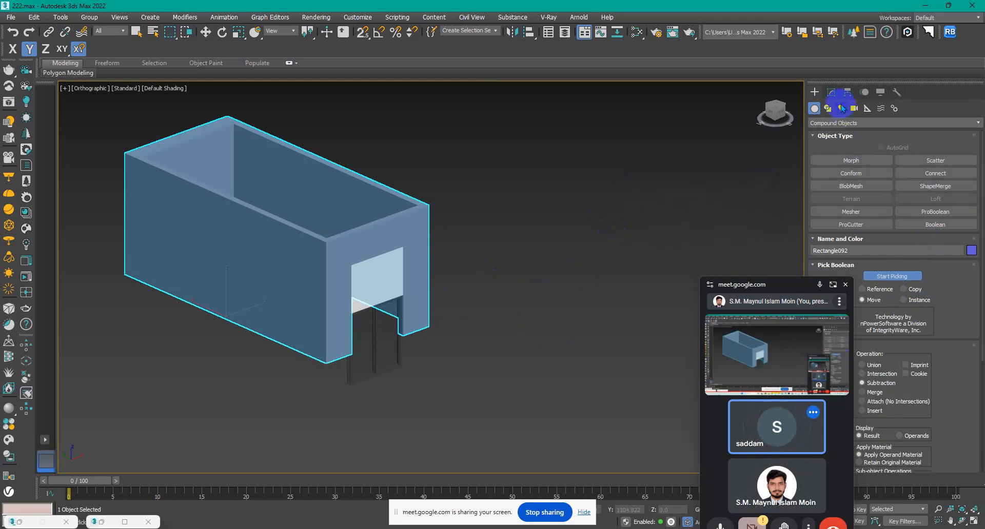
{"action": "left_click", "coordinate": [831, 93]}
Step: Try the wall material on the panel above the topmost window
{"action": "left_click", "coordinate": [396, 266]}
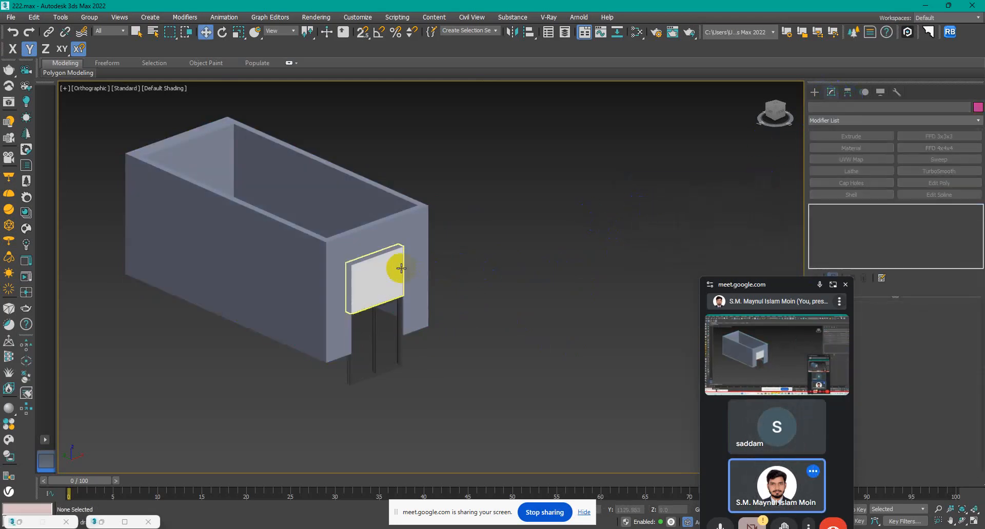
{"action": "key", "text": "w"}
{"action": "key", "text": "m"}
{"action": "double_click", "coordinate": [277, 231]}
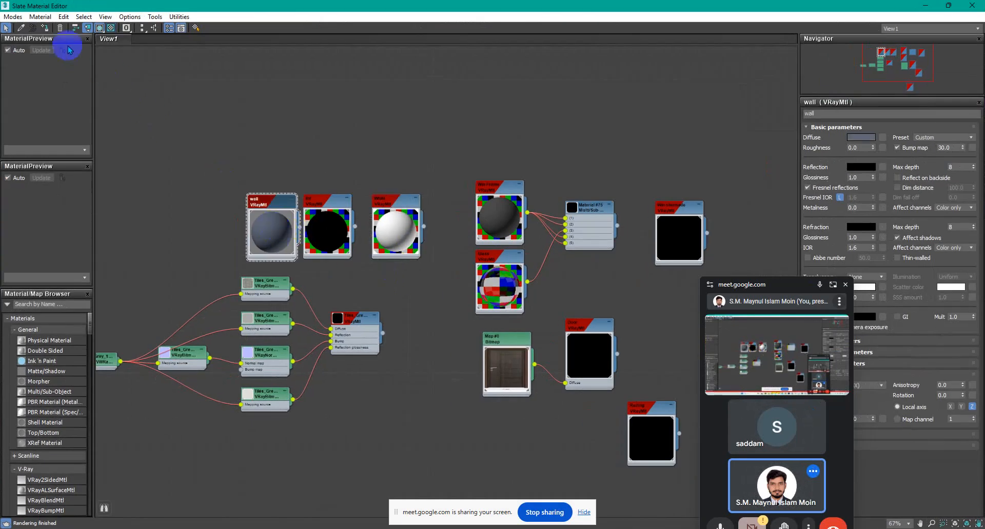
{"action": "left_click", "coordinate": [926, 5]}
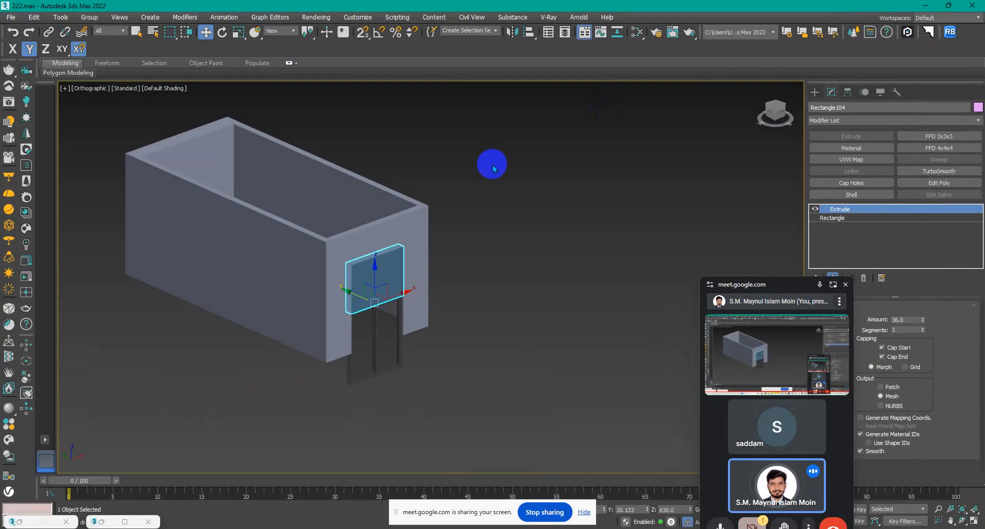
{"action": "left_click", "coordinate": [568, 268]}
{"action": "left_click", "coordinate": [373, 281]}
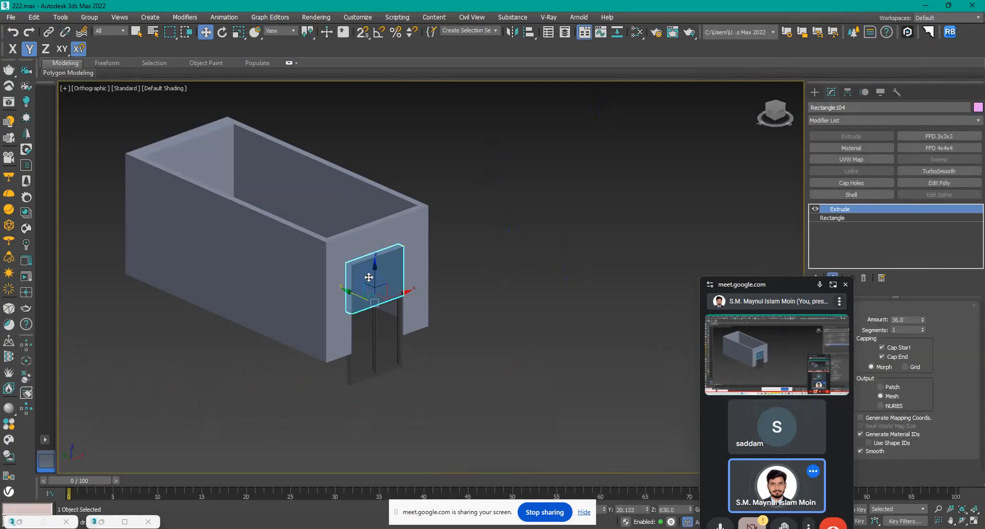
Step: Assign the Satri room material to the panel above the topmost window and clear the selection
{"action": "key", "text": "m"}
{"action": "middle_click_drag", "start_coordinate": [428, 246], "coordinate": [407, 214]}
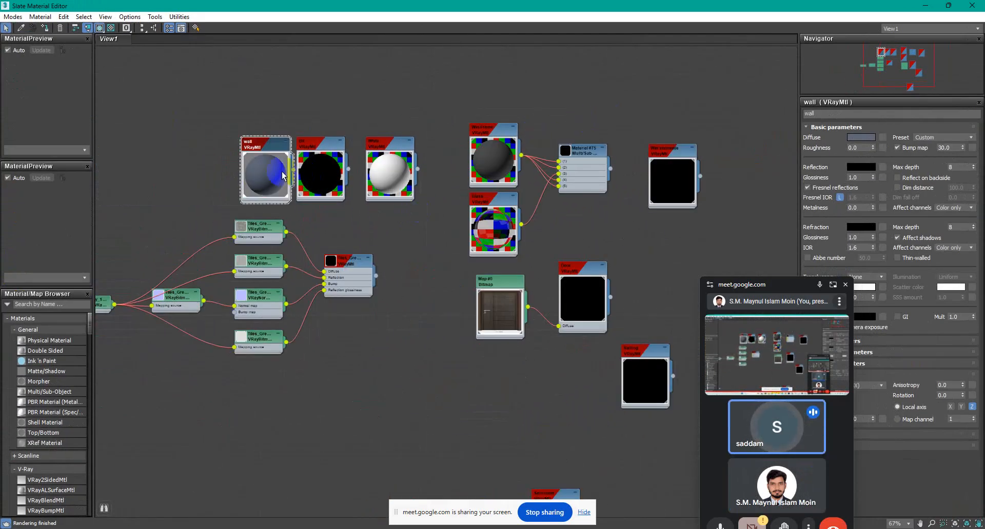
{"action": "scroll", "coordinate": [566, 178], "scroll_direction": "up", "scroll_amount": 2}
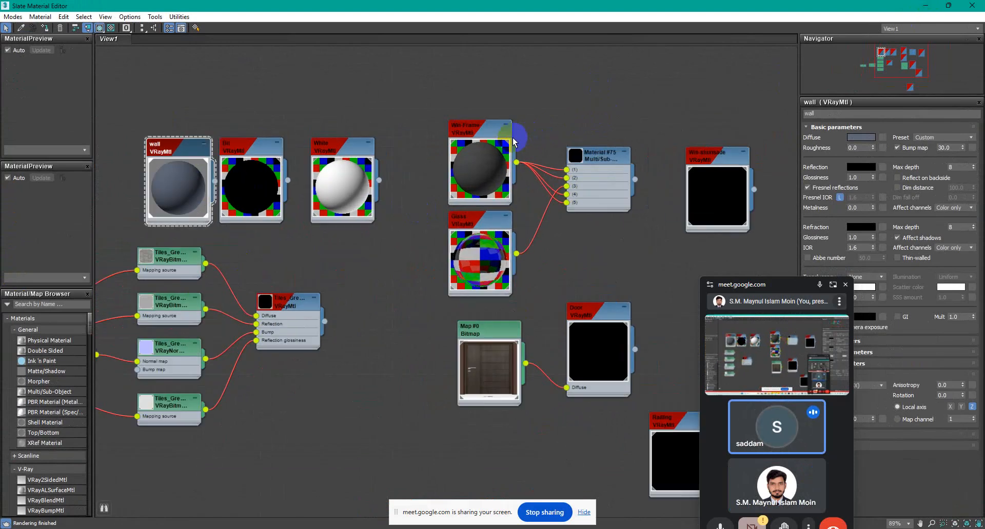
{"action": "scroll", "coordinate": [534, 160], "scroll_direction": "up", "scroll_amount": 1}
{"action": "middle_click_drag", "start_coordinate": [534, 162], "coordinate": [517, 106]}
{"action": "middle_click_drag", "start_coordinate": [591, 215], "coordinate": [459, 183]}
{"action": "scroll", "coordinate": [519, 242], "scroll_direction": "down", "scroll_amount": 1}
{"action": "middle_click_drag", "start_coordinate": [532, 259], "coordinate": [504, 158]}
{"action": "scroll", "coordinate": [410, 376], "scroll_direction": "up", "scroll_amount": 2}
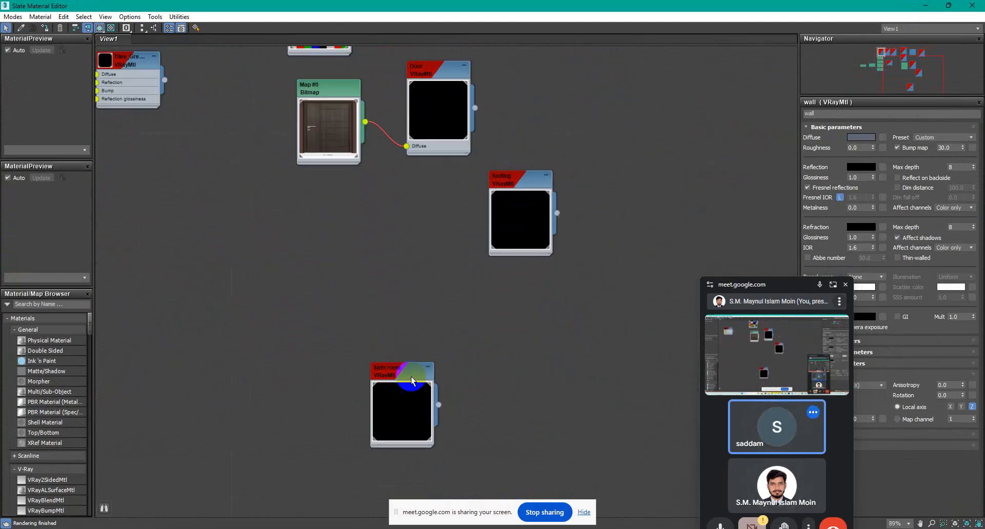
{"action": "double_click", "coordinate": [394, 407]}
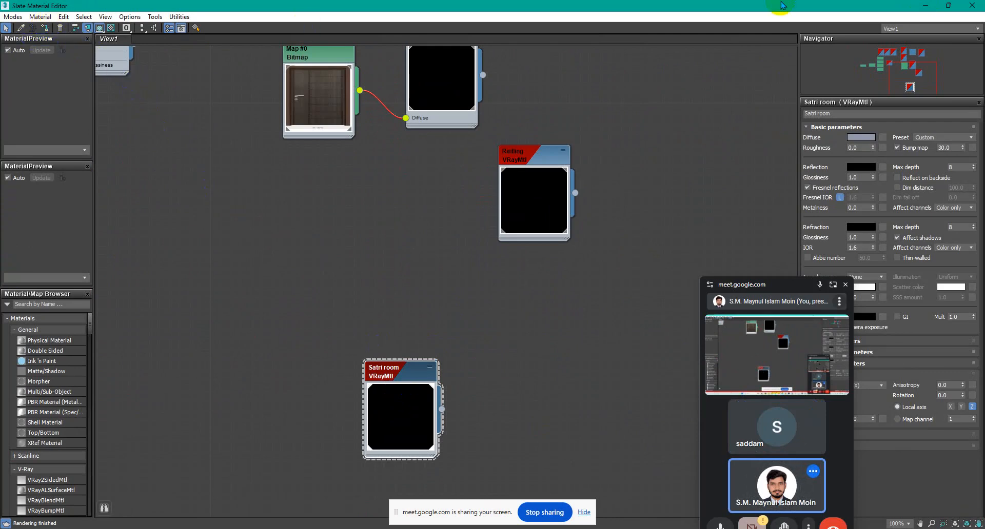
{"action": "left_click", "coordinate": [925, 5]}
{"action": "left_click", "coordinate": [531, 309]}
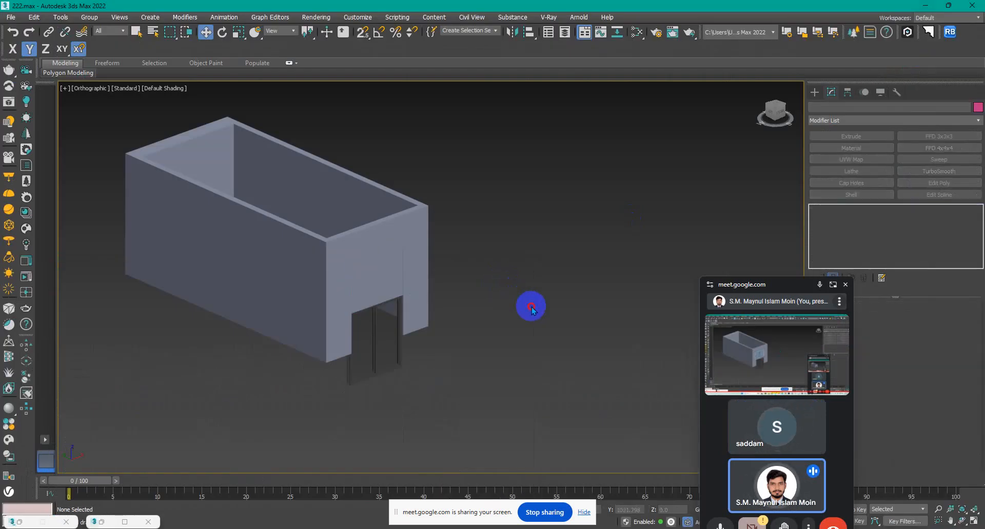
Step: Unhide all objects and bring the upper facade with the rooftop stair block into view
{"action": "scroll", "coordinate": [533, 297], "scroll_direction": "down", "scroll_amount": 2}
{"action": "right_click", "coordinate": [534, 297]}
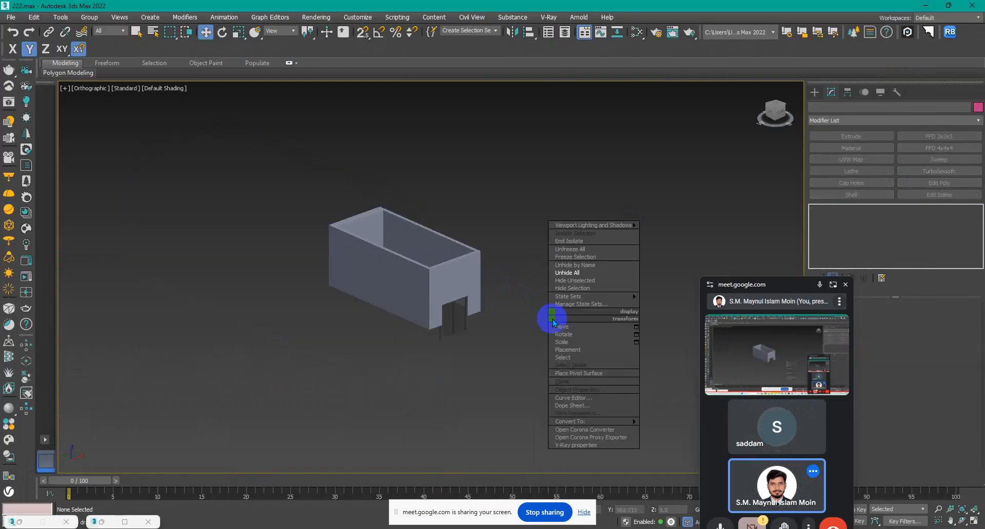
{"action": "left_click", "coordinate": [587, 276]}
{"action": "scroll", "coordinate": [586, 275], "scroll_direction": "down", "scroll_amount": 2}
{"action": "middle_click_drag", "start_coordinate": [576, 283], "coordinate": [534, 164]}
{"action": "middle_click_drag", "start_coordinate": [586, 319], "coordinate": [613, 318], "text": "alt"}
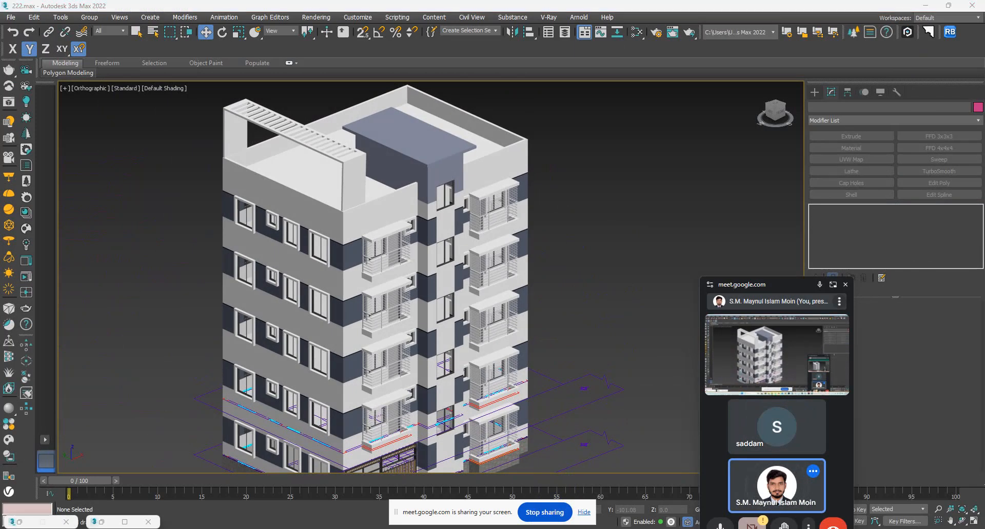
Step: Switch to the browser, close the open Facebook chat, and return to 3ds Max
{"action": "mouse_move", "coordinate": [435, 510]}
{"action": "left_click", "coordinate": [376, 495]}
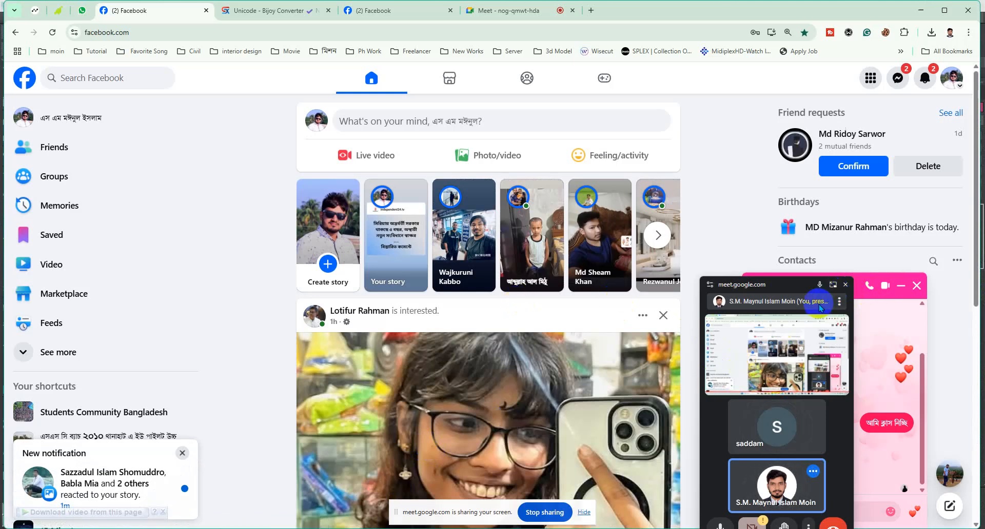
{"action": "left_click", "coordinate": [916, 285]}
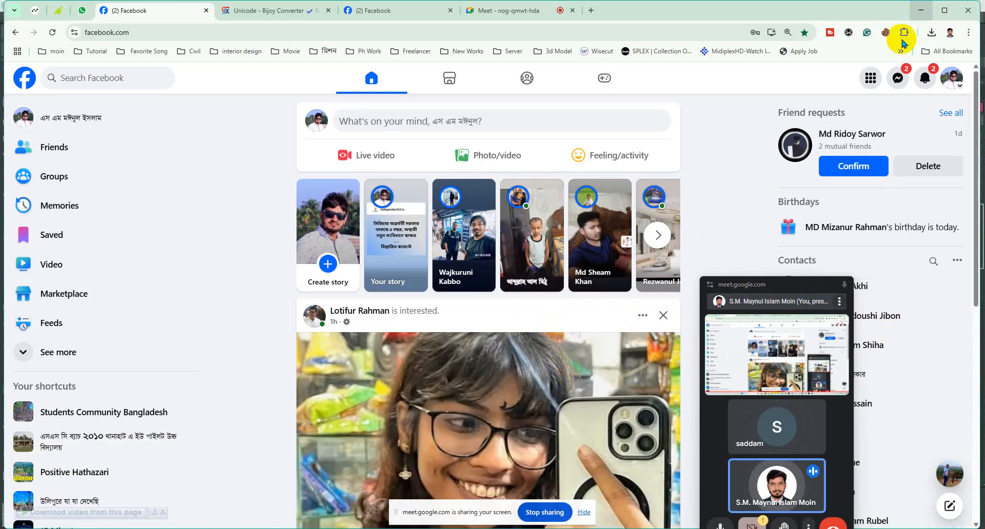
{"action": "left_click", "coordinate": [901, 81]}
{"action": "left_click", "coordinate": [901, 81]}
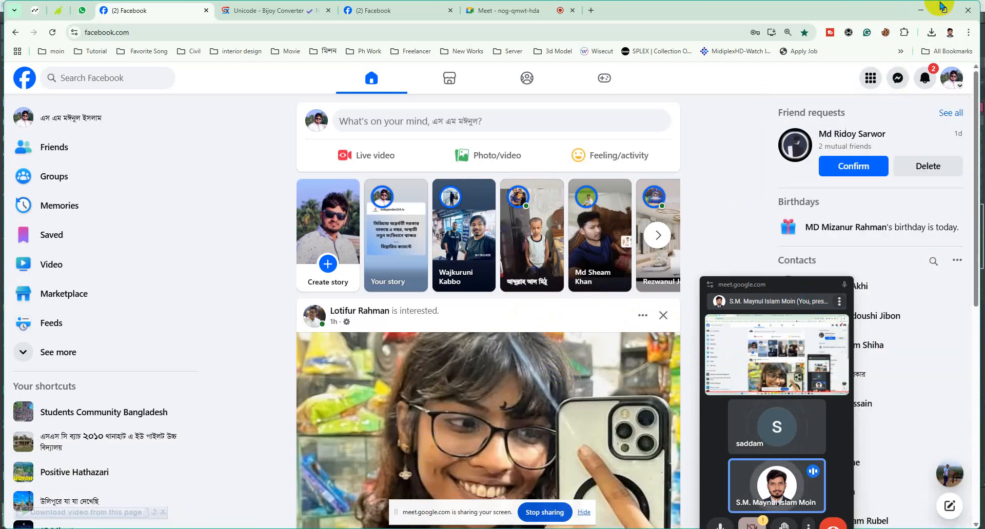
{"action": "left_click", "coordinate": [921, 10]}
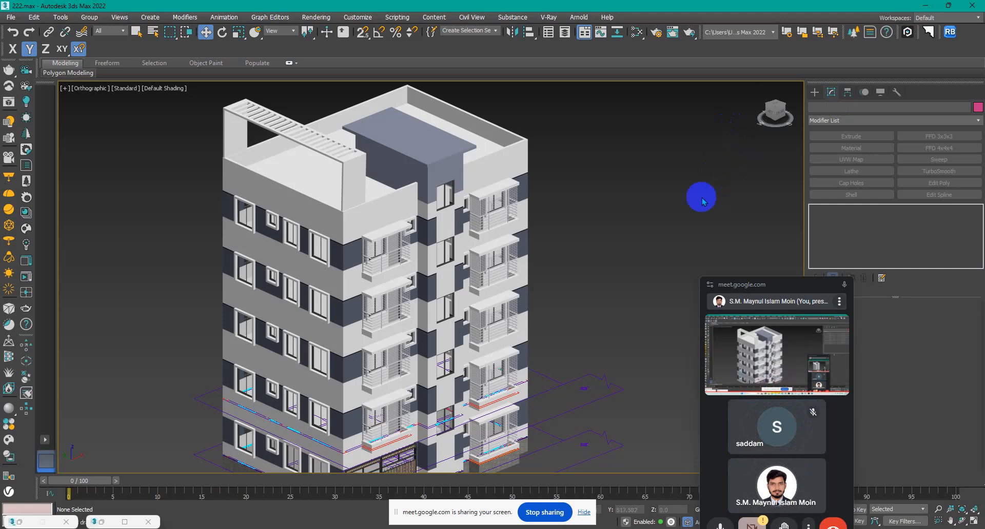
Step: Examine the stairwell facade up close and view the whole building in perspective from a low angle
{"action": "scroll", "coordinate": [392, 332], "scroll_direction": "up", "scroll_amount": 5}
{"action": "scroll", "coordinate": [265, 286], "scroll_direction": "down", "scroll_amount": 3}
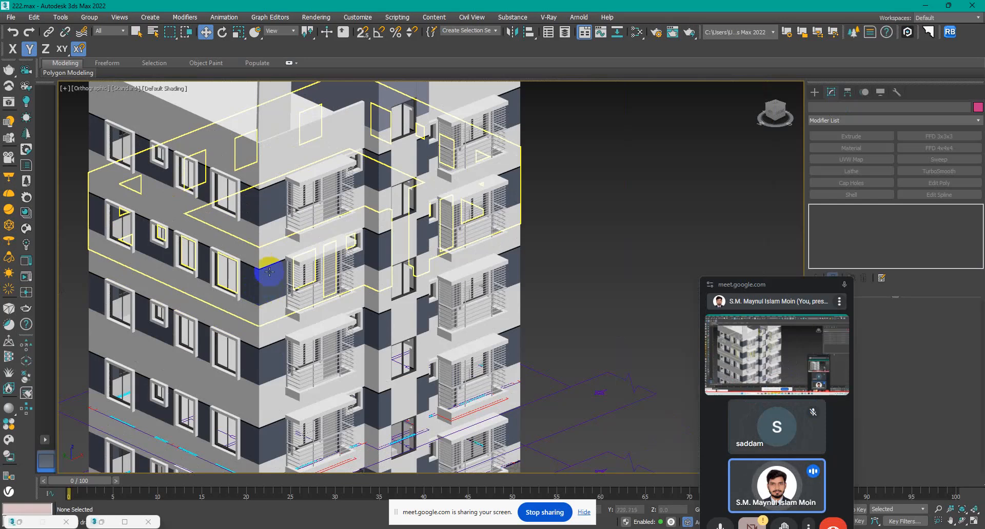
{"action": "scroll", "coordinate": [262, 284], "scroll_direction": "down", "scroll_amount": 4}
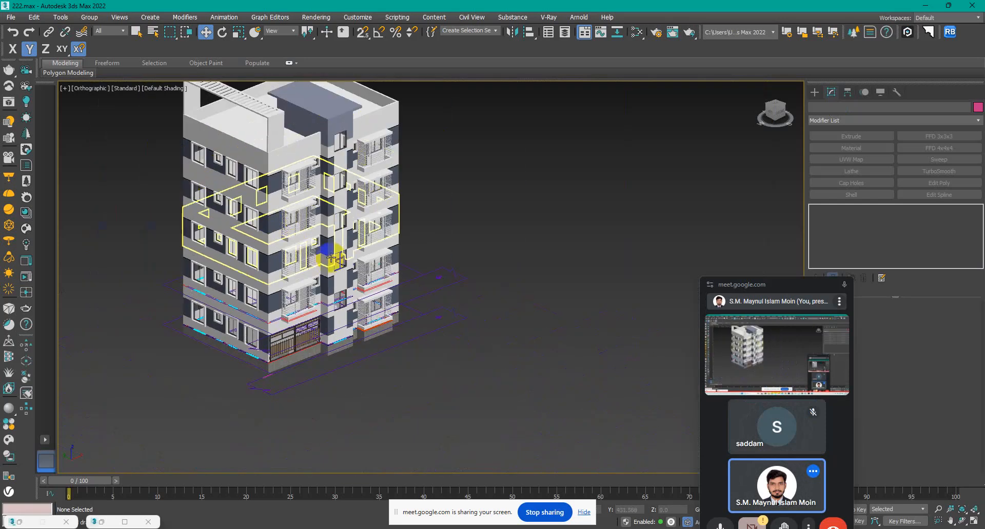
{"action": "middle_click_drag", "start_coordinate": [381, 291], "coordinate": [382, 328], "text": "alt"}
{"action": "key", "text": "p"}
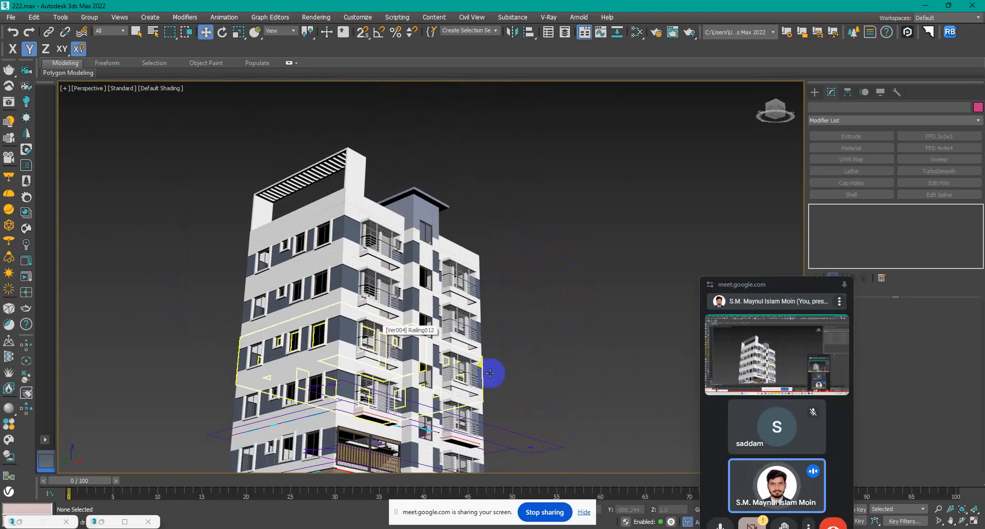
Step: Examine the balcony undersides and the floor edge above the gate up close from a low angle
{"action": "middle_click_drag", "start_coordinate": [492, 286], "coordinate": [492, 263], "text": "alt"}
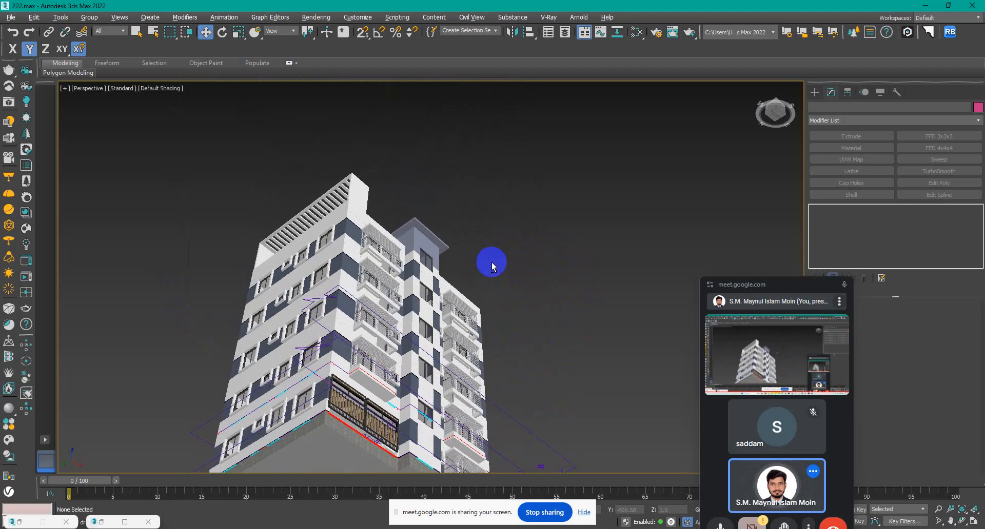
{"action": "scroll", "coordinate": [428, 323], "scroll_direction": "up", "scroll_amount": 10}
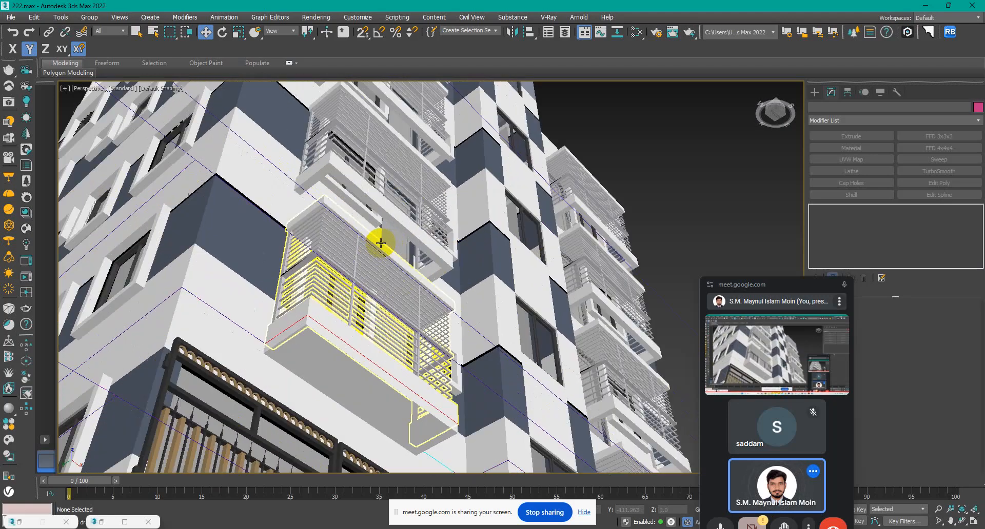
{"action": "scroll", "coordinate": [389, 231], "scroll_direction": "up", "scroll_amount": 3}
{"action": "scroll", "coordinate": [414, 216], "scroll_direction": "down", "scroll_amount": 5}
{"action": "middle_click_drag", "start_coordinate": [413, 233], "coordinate": [413, 261], "text": "alt"}
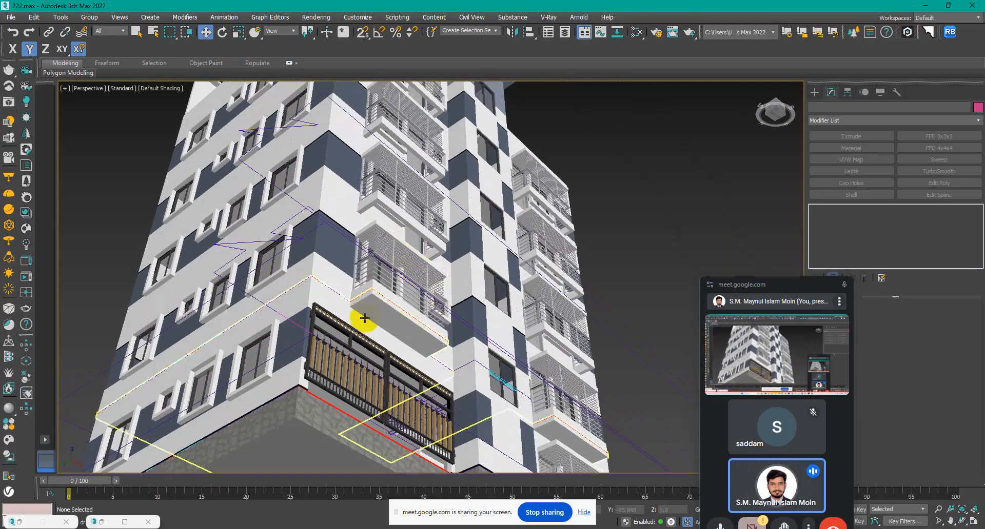
{"action": "scroll", "coordinate": [369, 313], "scroll_direction": "up", "scroll_amount": 3}
{"action": "left_click", "coordinate": [379, 306]}
{"action": "scroll", "coordinate": [400, 316], "scroll_direction": "down", "scroll_amount": 5}
{"action": "middle_click_drag", "start_coordinate": [400, 317], "coordinate": [330, 301], "text": "alt"}
{"action": "scroll", "coordinate": [418, 288], "scroll_direction": "up", "scroll_amount": 4}
{"action": "scroll", "coordinate": [406, 302], "scroll_direction": "down", "scroll_amount": 2}
Step: Hide the wall shell of one middle floor to look inside, undo the hiding, and clear the selection
{"action": "left_click", "coordinate": [249, 310]}
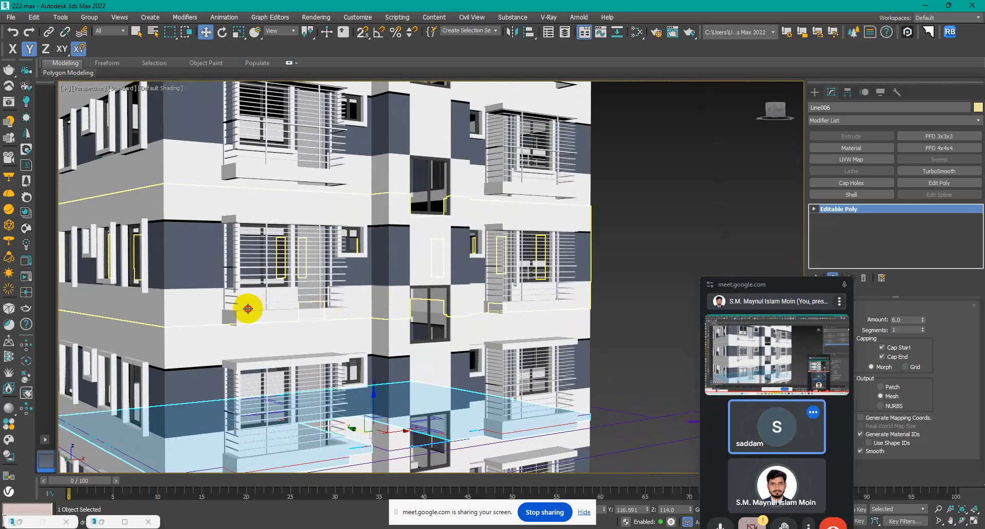
{"action": "right_click", "coordinate": [249, 310]}
{"action": "left_click", "coordinate": [295, 272]}
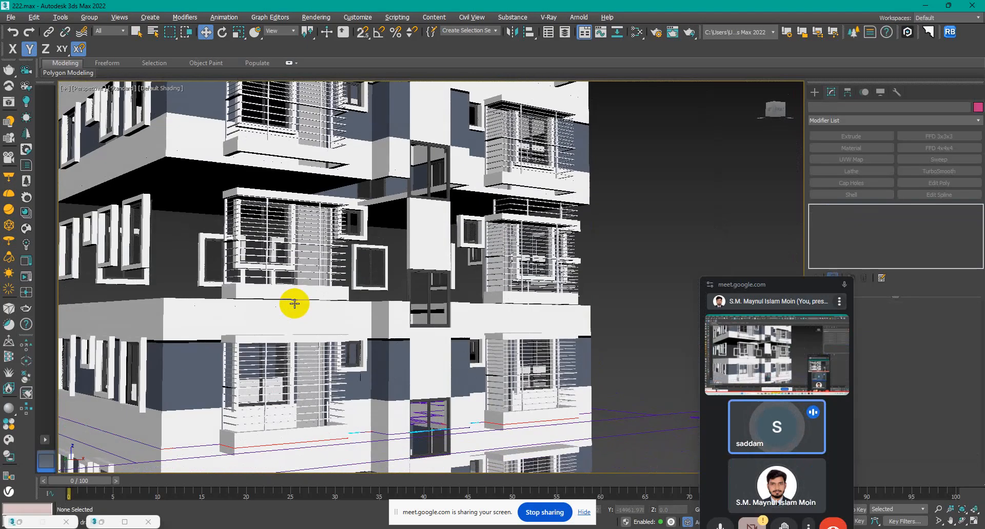
{"action": "middle_click_drag", "start_coordinate": [294, 303], "coordinate": [295, 299], "text": "alt"}
{"action": "key", "text": "ctrl+z"}
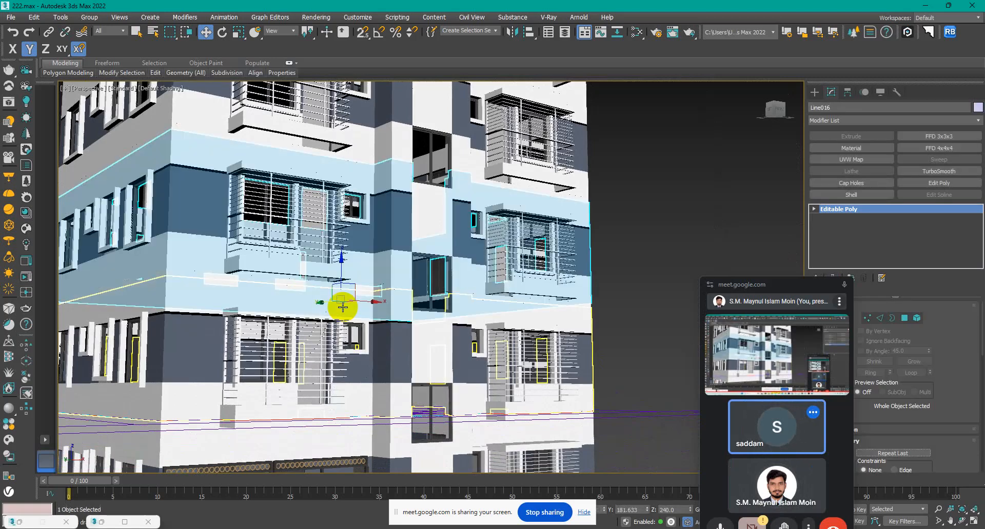
{"action": "left_click", "coordinate": [598, 264]}
Step: Array the floor slab above the gate upward as copies, using a Z move of 120 and a count of 5, and deselect
{"action": "scroll", "coordinate": [589, 254], "scroll_direction": "down", "scroll_amount": 6}
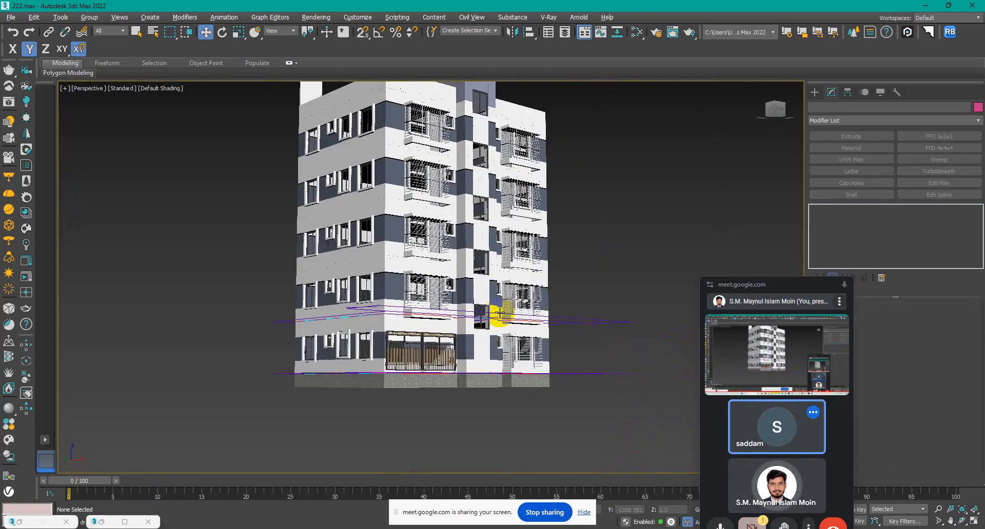
{"action": "middle_click_drag", "start_coordinate": [481, 329], "coordinate": [489, 368]}
{"action": "scroll", "coordinate": [411, 352], "scroll_direction": "up", "scroll_amount": 6}
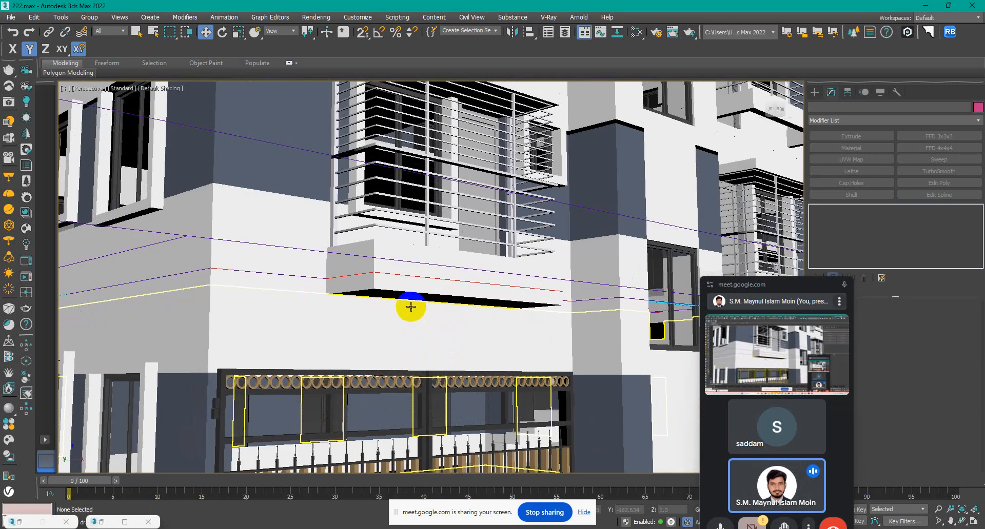
{"action": "left_click", "coordinate": [398, 286]}
{"action": "scroll", "coordinate": [411, 290], "scroll_direction": "down", "scroll_amount": 5}
{"action": "middle_click_drag", "start_coordinate": [414, 291], "coordinate": [431, 386]}
{"action": "scroll", "coordinate": [430, 386], "scroll_direction": "down", "scroll_amount": 3}
{"action": "scroll", "coordinate": [354, 420], "scroll_direction": "up", "scroll_amount": 4}
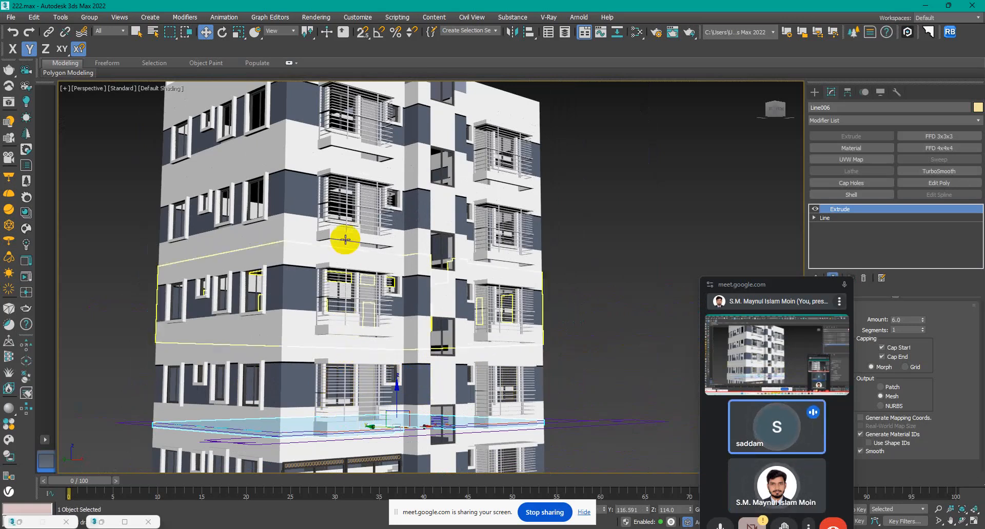
{"action": "middle_click_drag", "start_coordinate": [358, 147], "coordinate": [351, 220]}
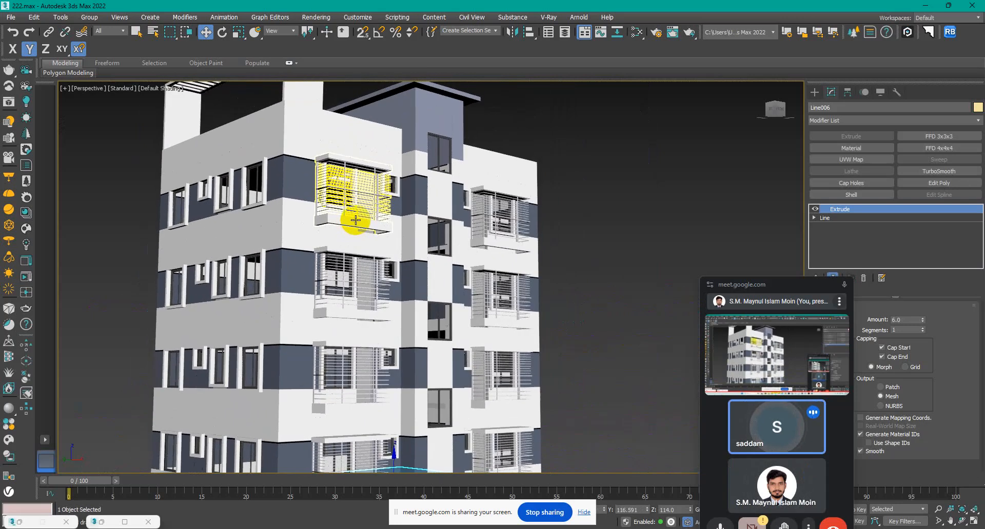
{"action": "scroll", "coordinate": [352, 215], "scroll_direction": "down", "scroll_amount": 3}
{"action": "left_click", "coordinate": [60, 16]}
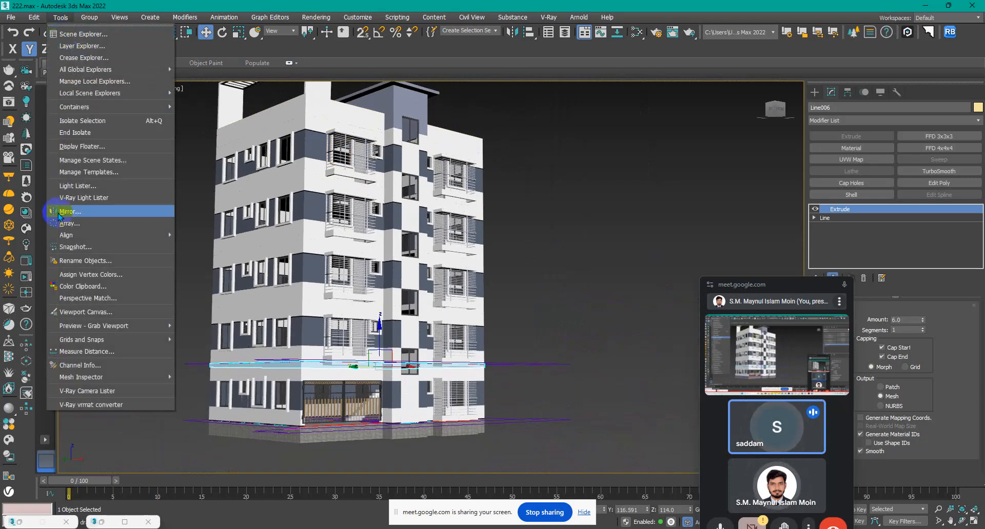
{"action": "left_click", "coordinate": [83, 224]}
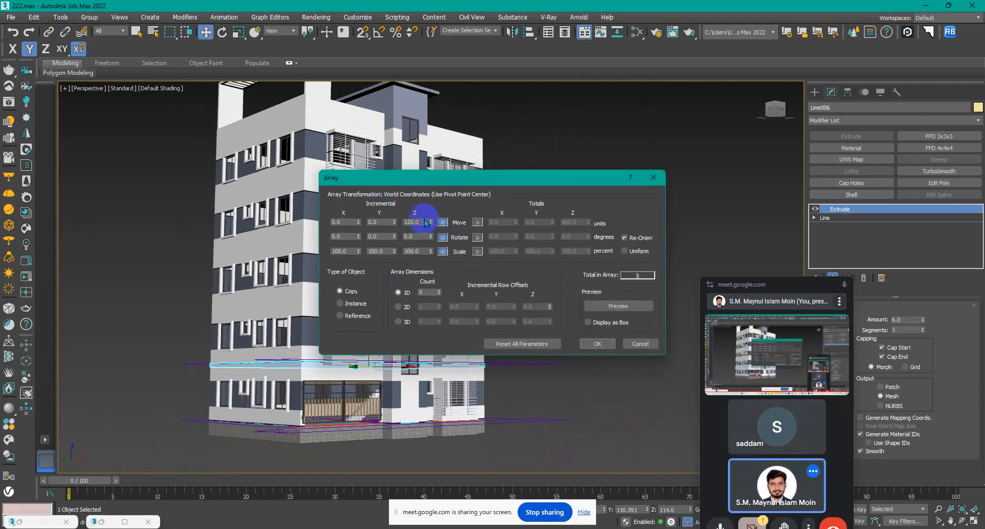
{"action": "left_click", "coordinate": [615, 306]}
{"action": "left_click", "coordinate": [596, 344]}
{"action": "middle_click_drag", "start_coordinate": [555, 340], "coordinate": [597, 389], "text": "alt"}
{"action": "left_click", "coordinate": [591, 352]}
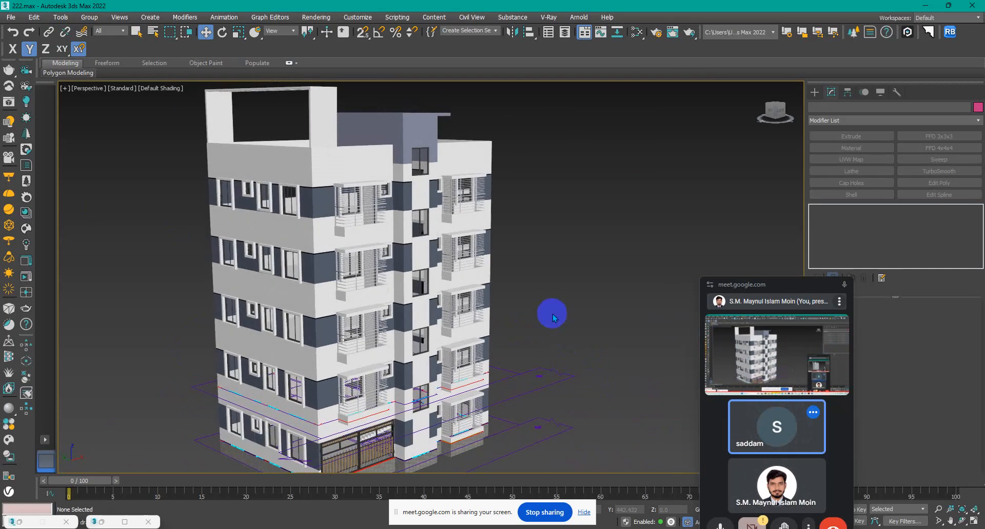
{"action": "left_click", "coordinate": [426, 258]}
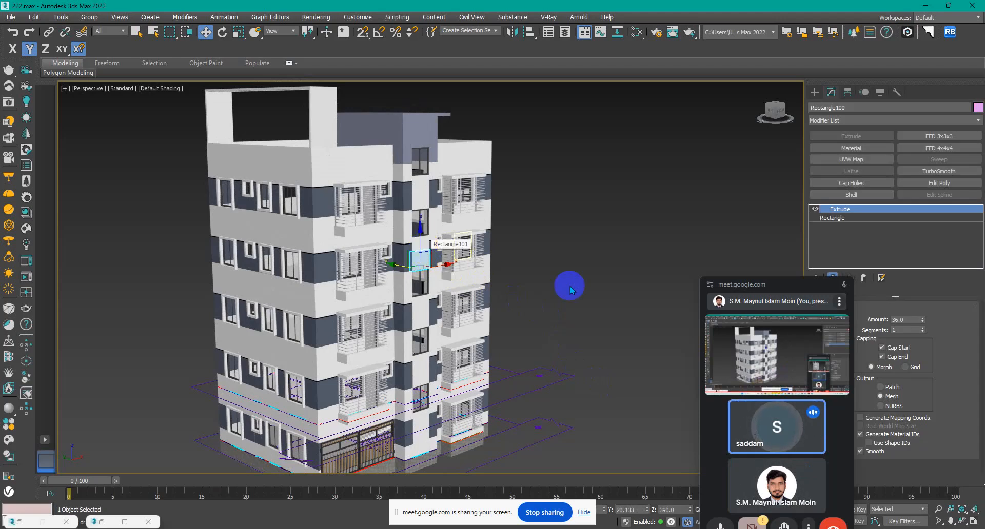
{"action": "left_click", "coordinate": [620, 300]}
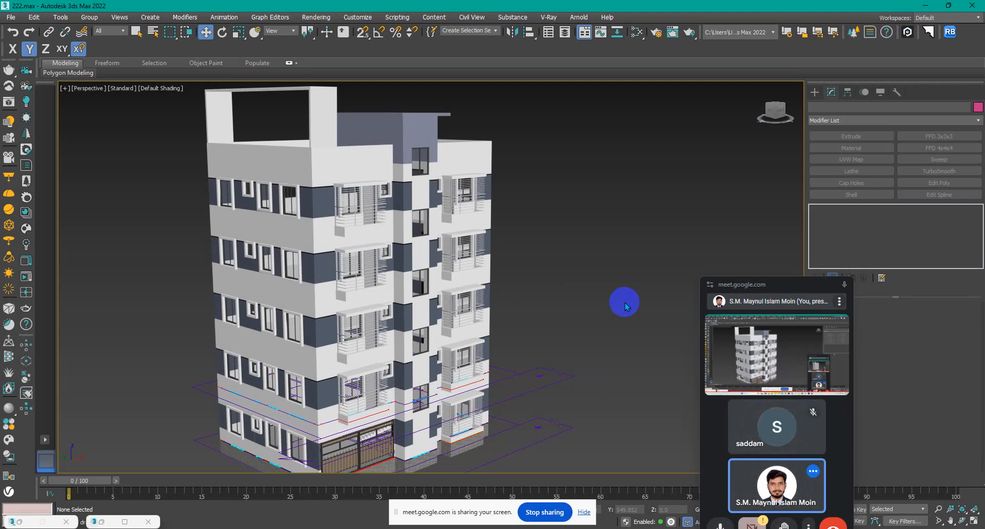
Step: Switch to File Explorer, open Final-View-001 from the Final View folder, and examine the render up close
{"action": "mouse_move", "coordinate": [437, 528]}
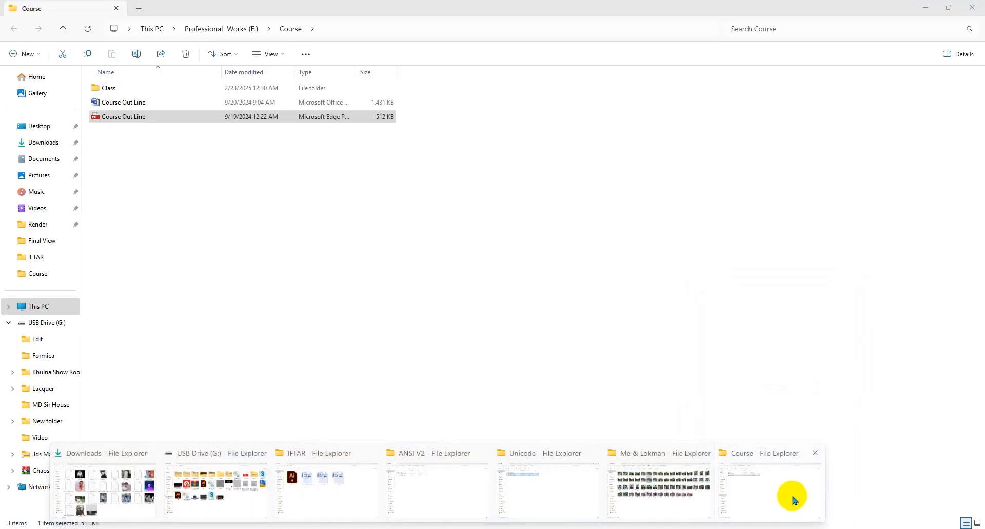
{"action": "left_click", "coordinate": [686, 490]}
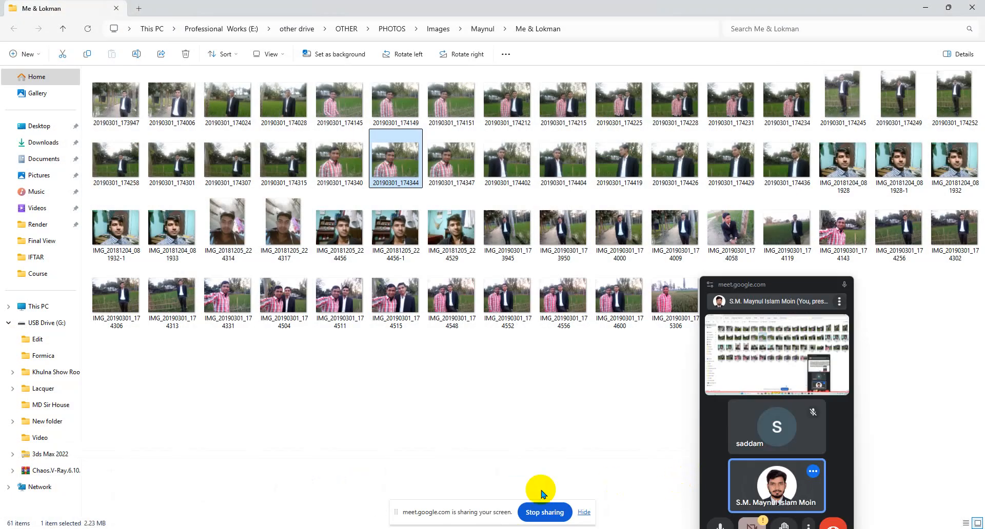
{"action": "left_click", "coordinate": [43, 245]}
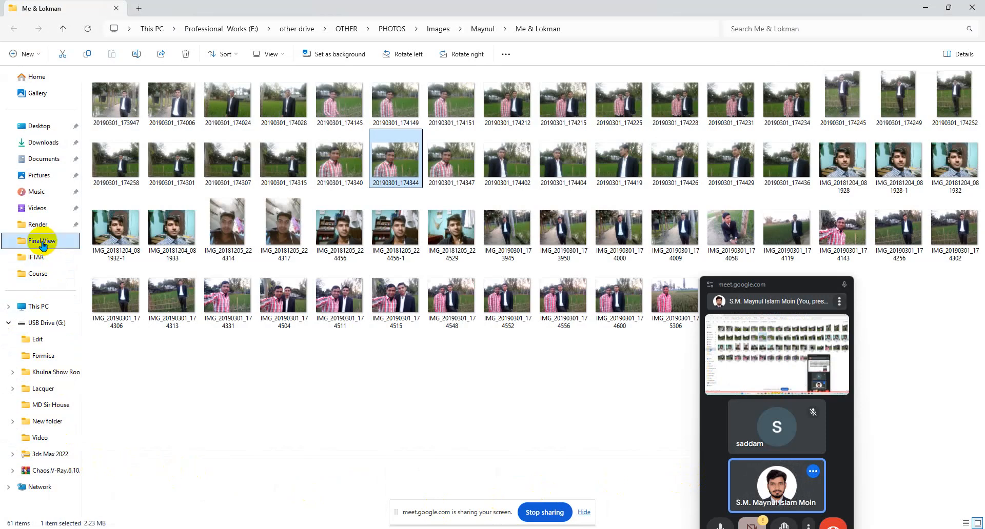
{"action": "double_click", "coordinate": [131, 112]}
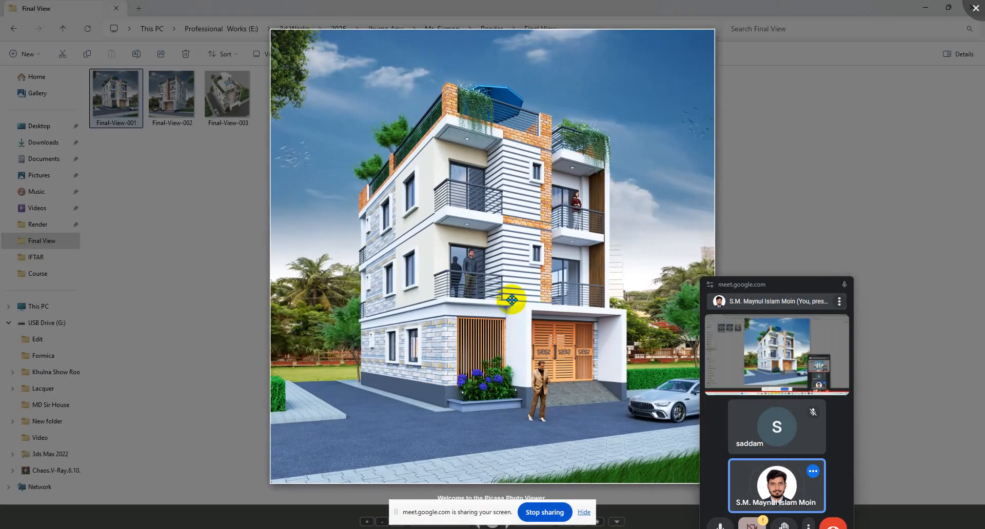
{"action": "scroll", "coordinate": [514, 298], "scroll_direction": "up", "scroll_amount": 3}
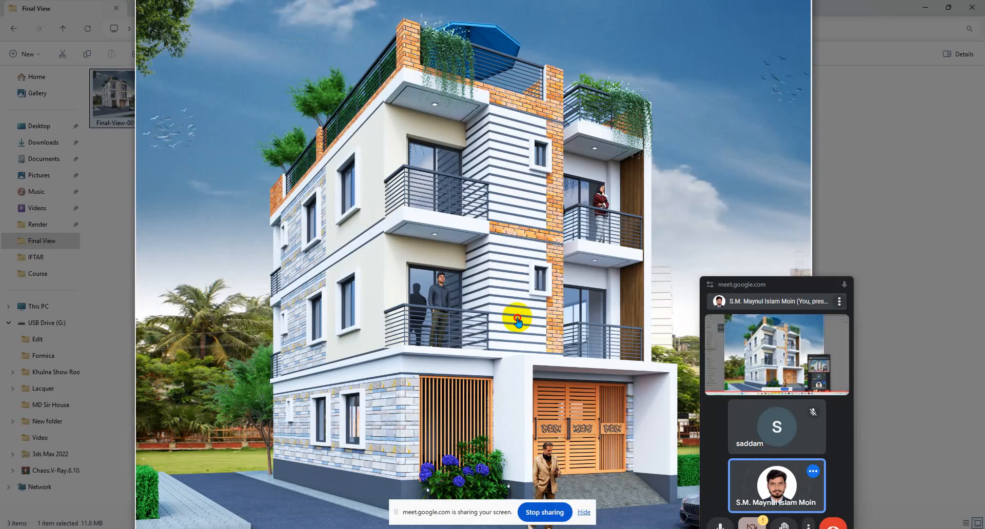
{"action": "left_click_drag", "start_coordinate": [516, 321], "coordinate": [514, 277]}
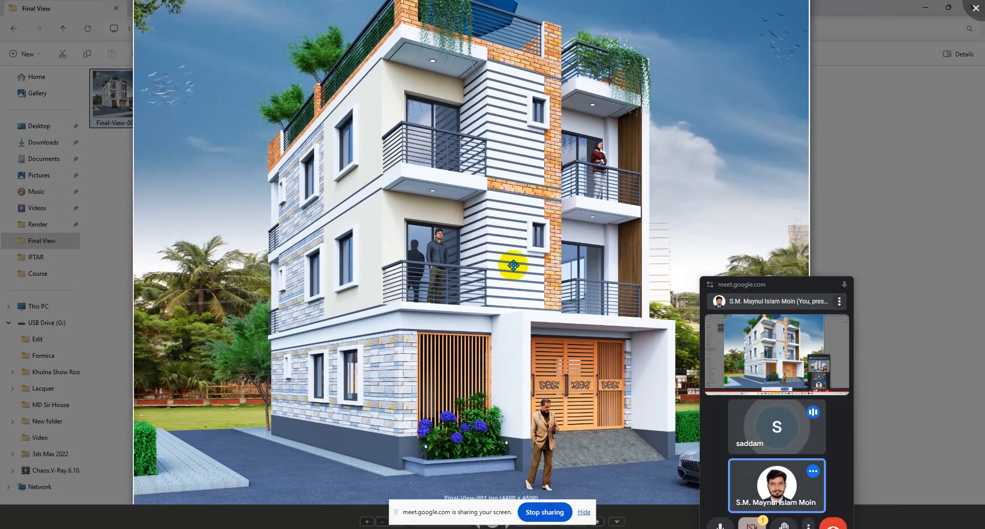
{"action": "scroll", "coordinate": [515, 271], "scroll_direction": "up", "scroll_amount": 3}
{"action": "scroll", "coordinate": [520, 250], "scroll_direction": "down", "scroll_amount": 5}
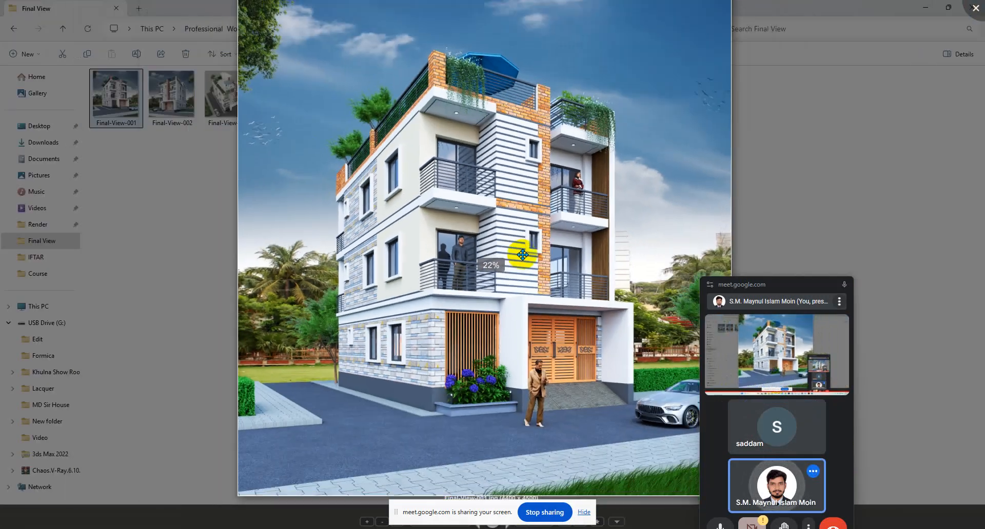
Step: Return the floating Google Meet window to its browser tab and minimize the browser
{"action": "left_click_drag", "start_coordinate": [762, 286], "coordinate": [893, 280]}
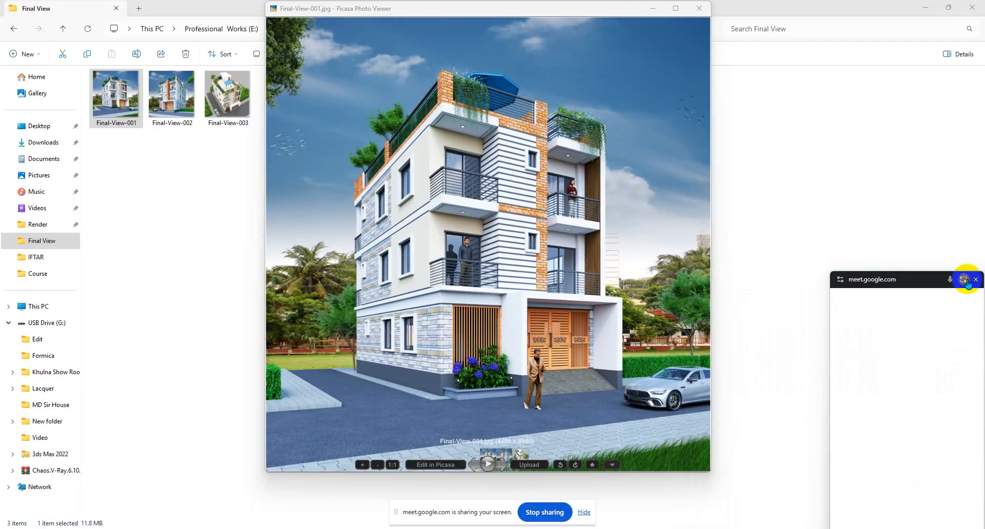
{"action": "left_click", "coordinate": [963, 280]}
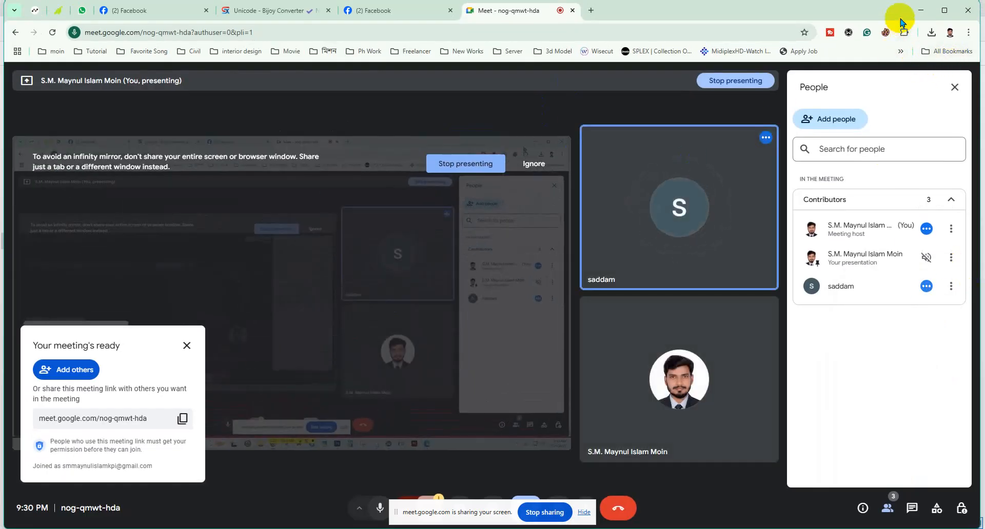
{"action": "left_click", "coordinate": [920, 10]}
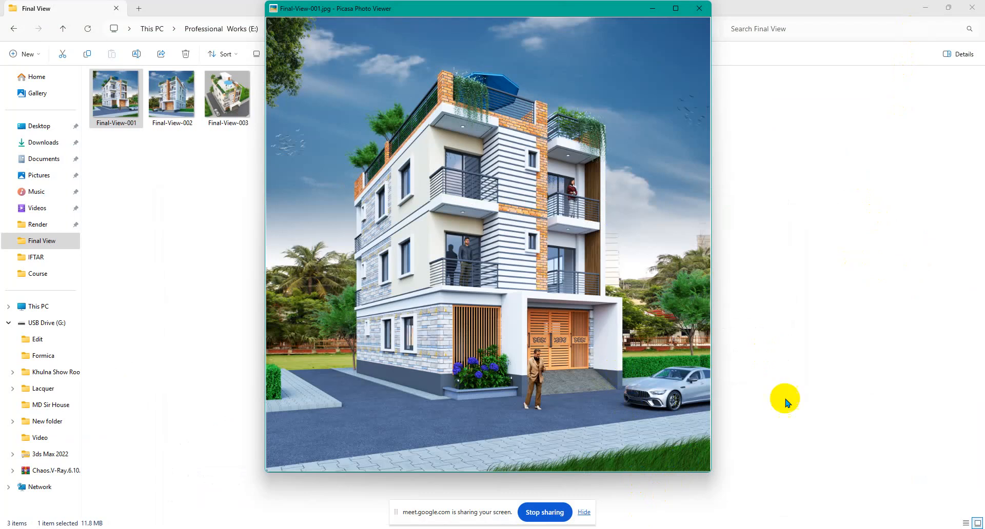
Step: Open the image 03 from New folder inside the Render folder, examine the building up close, and close the image
{"action": "left_click", "coordinate": [785, 398]}
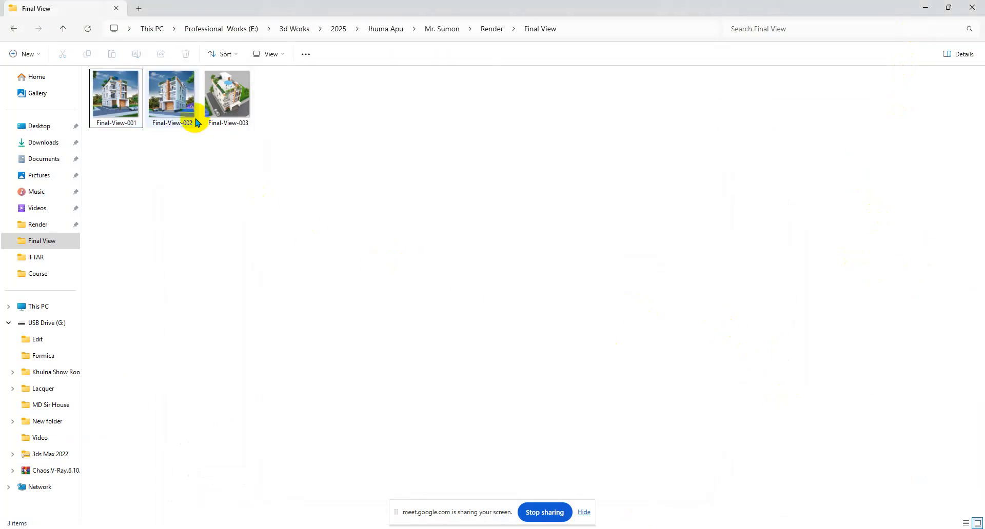
{"action": "left_click", "coordinate": [166, 107]}
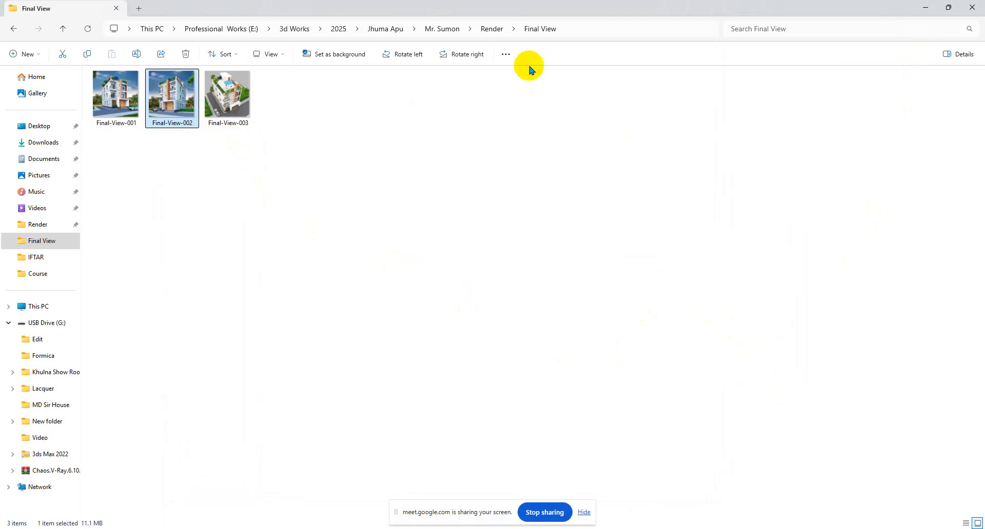
{"action": "left_click", "coordinate": [491, 29]}
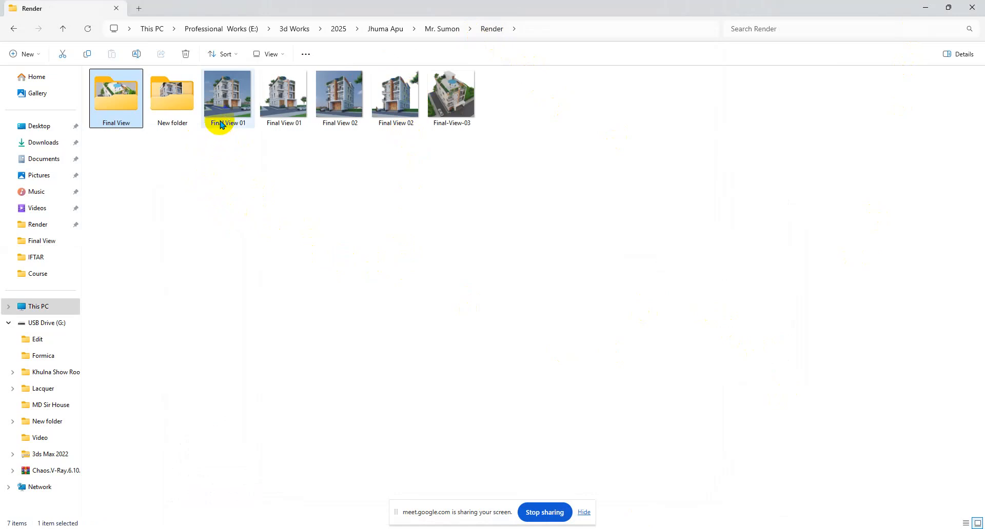
{"action": "double_click", "coordinate": [172, 109]}
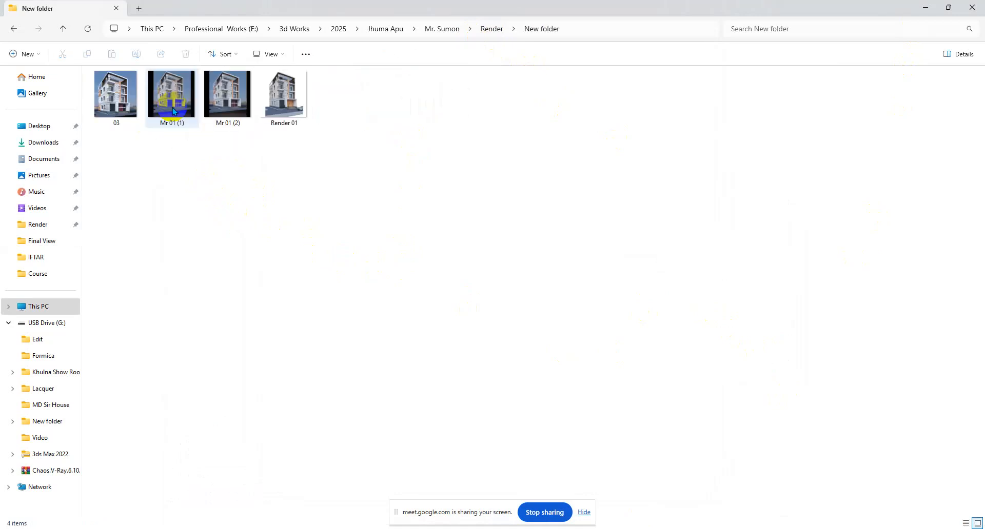
{"action": "double_click", "coordinate": [132, 106]}
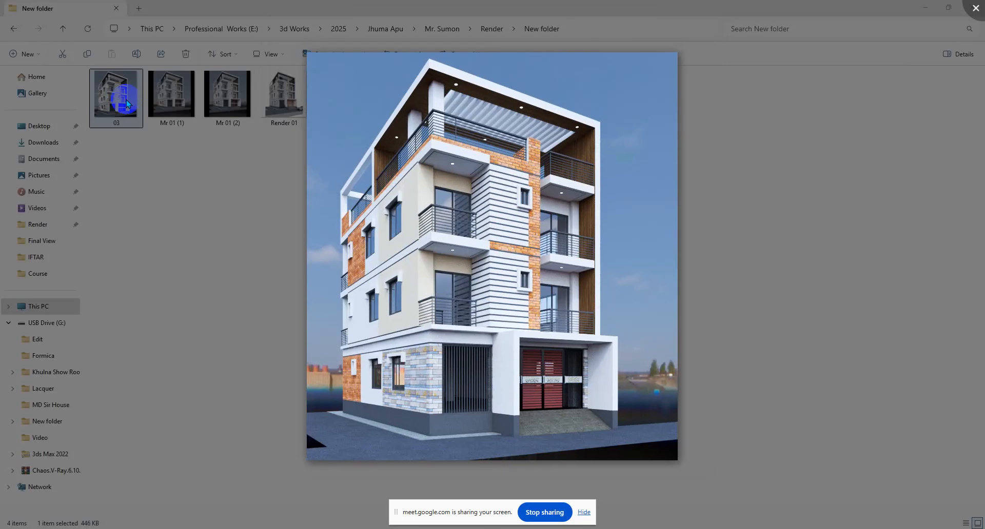
{"action": "scroll", "coordinate": [435, 139], "scroll_direction": "up", "scroll_amount": 2}
{"action": "left_click_drag", "start_coordinate": [585, 301], "coordinate": [543, 240]}
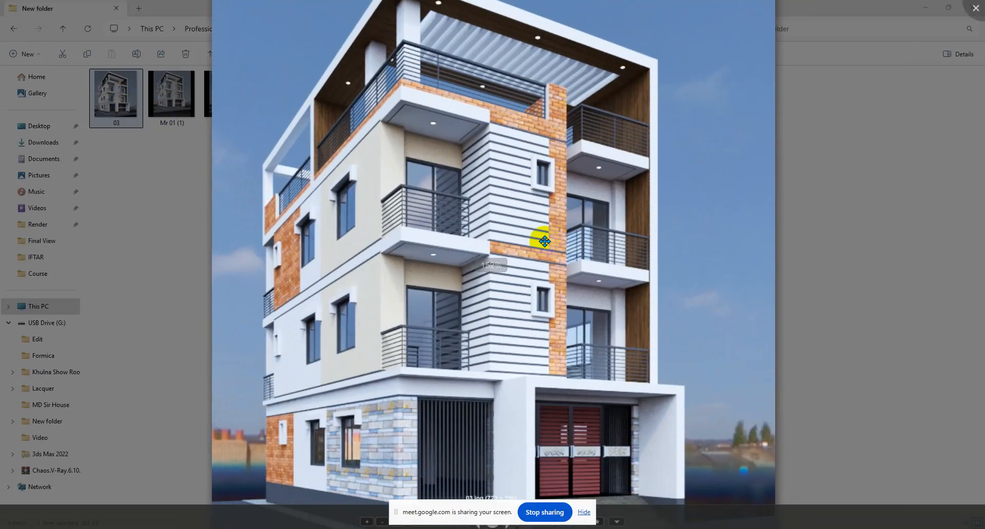
{"action": "scroll", "coordinate": [542, 244], "scroll_direction": "down", "scroll_amount": 2}
{"action": "left_click_drag", "start_coordinate": [638, 254], "coordinate": [582, 261]}
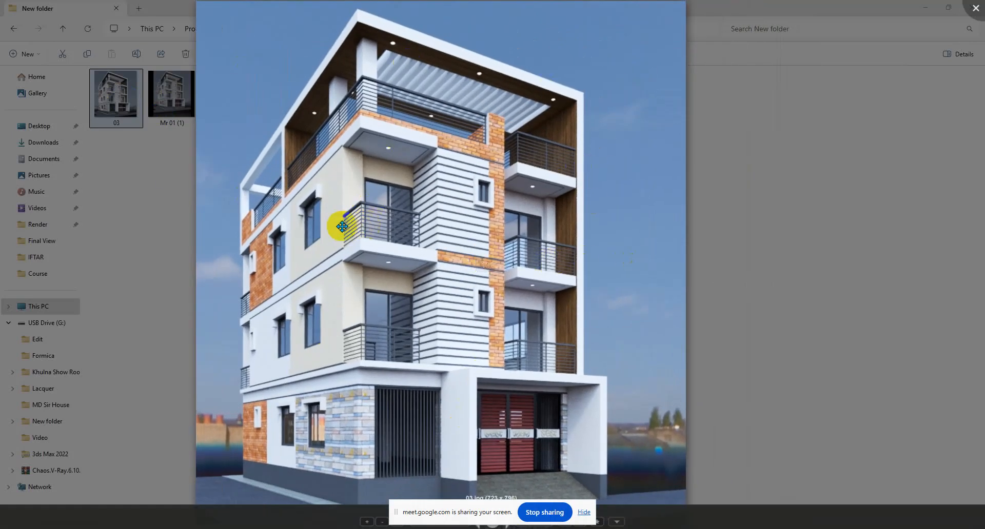
{"action": "key", "text": "Escape"}
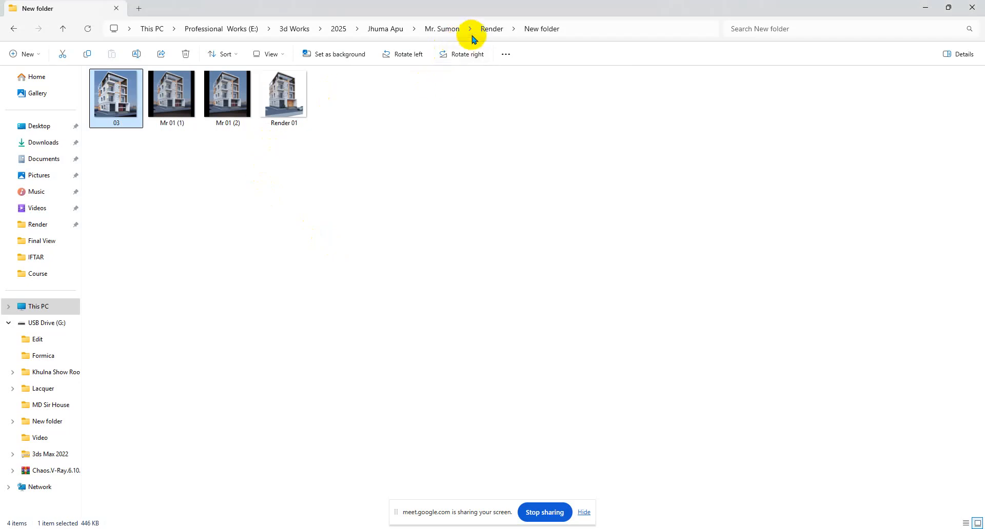
Step: Go back through the Render folder to Final View and open the Final-View-001 render again
{"action": "left_click", "coordinate": [490, 30]}
{"action": "double_click", "coordinate": [112, 98]}
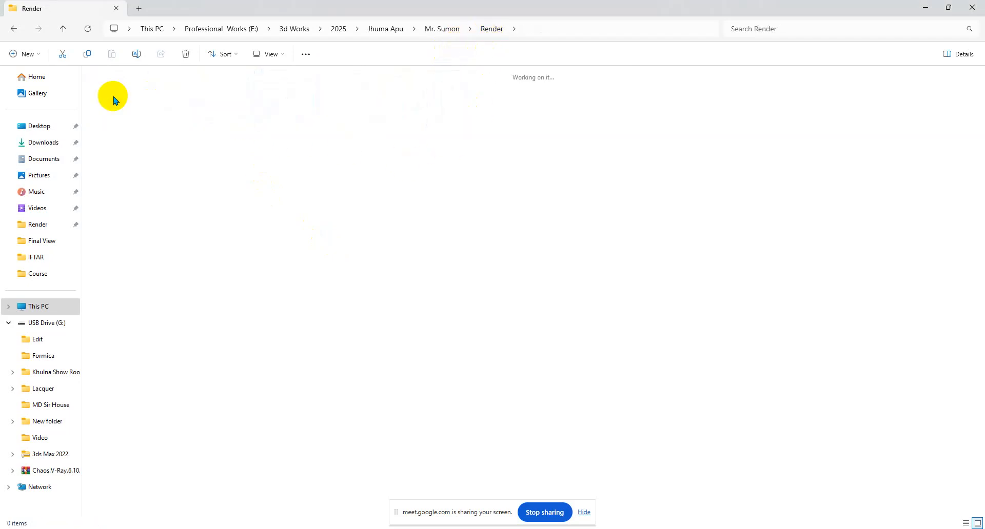
{"action": "left_click", "coordinate": [123, 118]}
{"action": "double_click", "coordinate": [123, 118]}
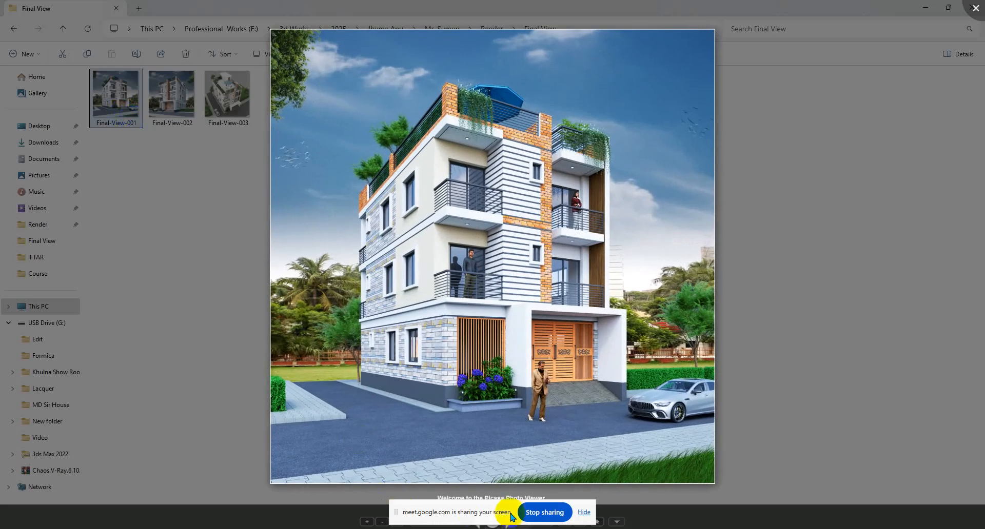
Step: Clear the sharing bar off the viewer controls, examine the Final-View-001 render full screen, and close the image
{"action": "left_click_drag", "start_coordinate": [528, 450], "coordinate": [529, 410]}
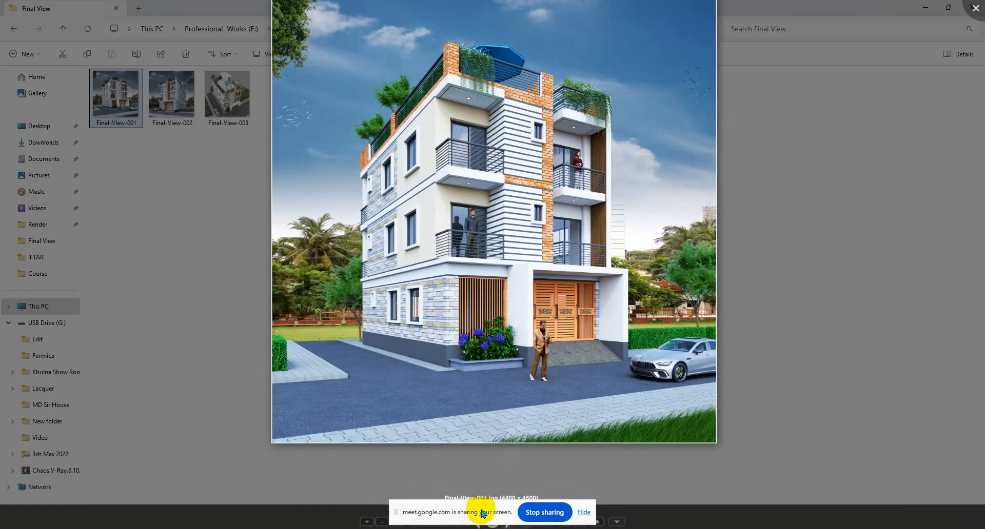
{"action": "left_click_drag", "start_coordinate": [401, 512], "coordinate": [641, 511]}
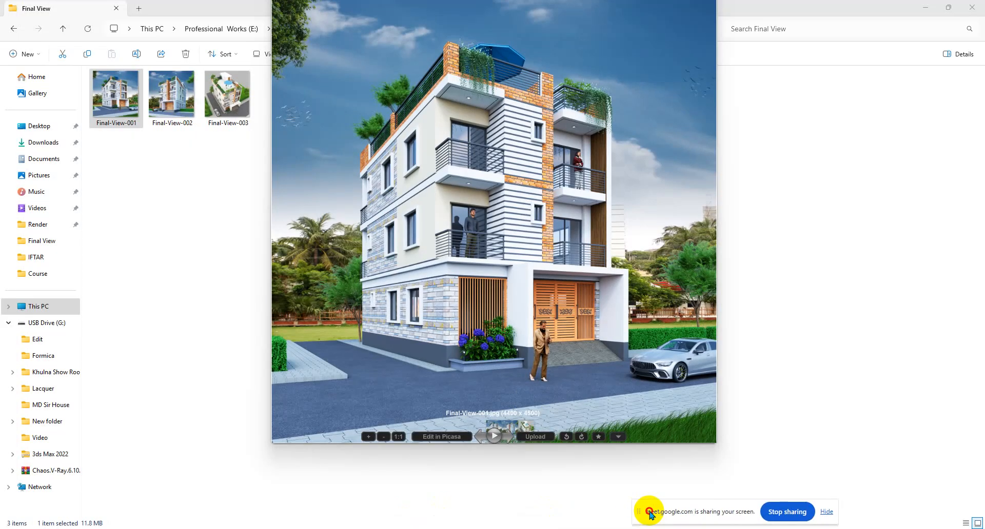
{"action": "left_click", "coordinate": [494, 436]}
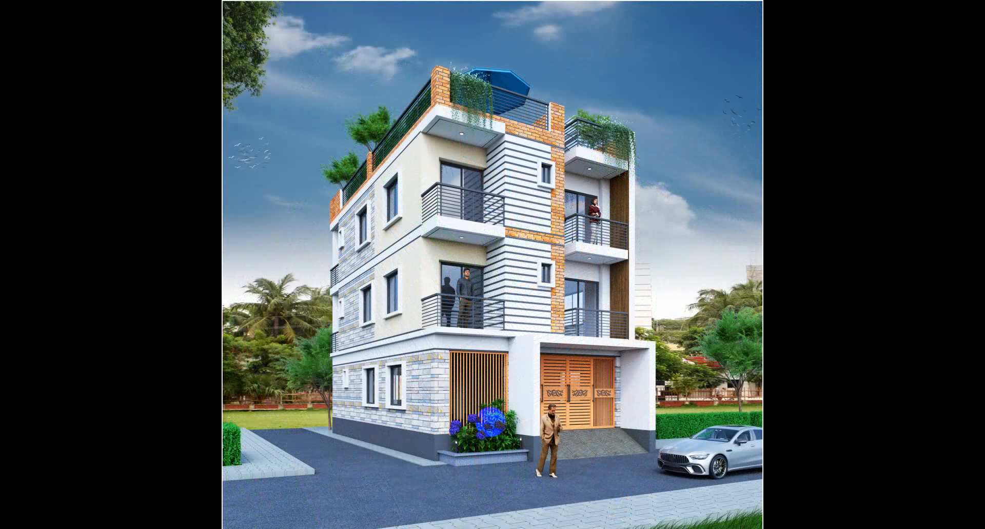
{"action": "key", "text": "Escape"}
{"action": "key", "text": "Escape"}
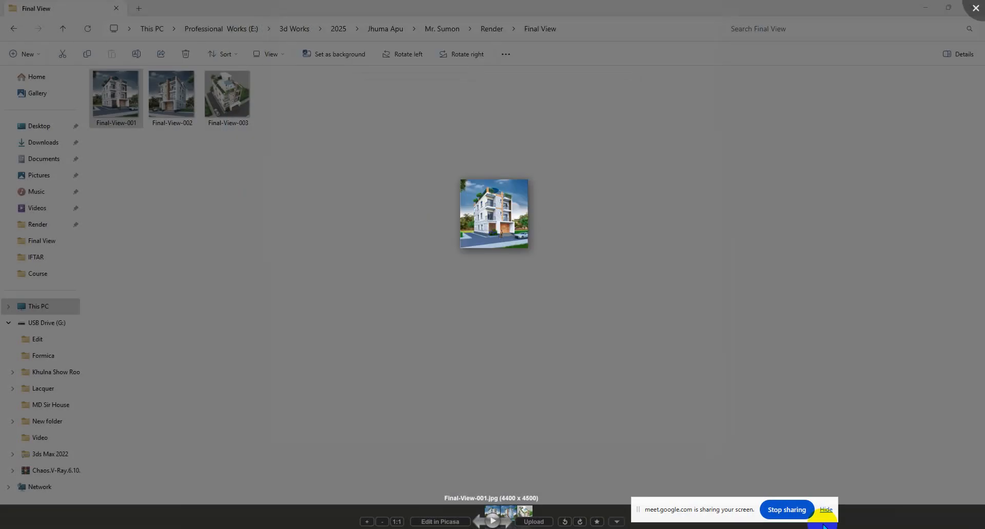
Step: Switch to the browser, read the Course Out Line PDF, and minimize the browser
{"action": "key", "text": "alt+Tab"}
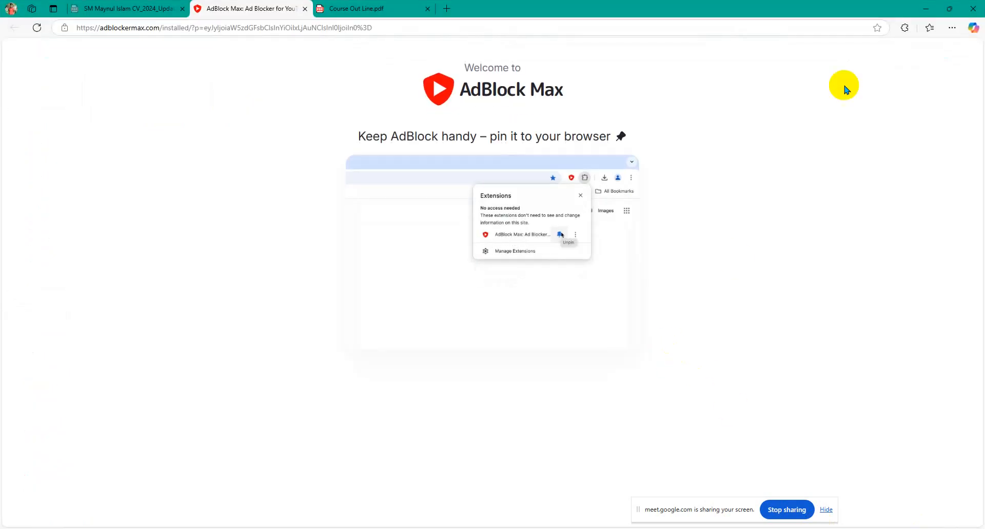
{"action": "left_click", "coordinate": [374, 11]}
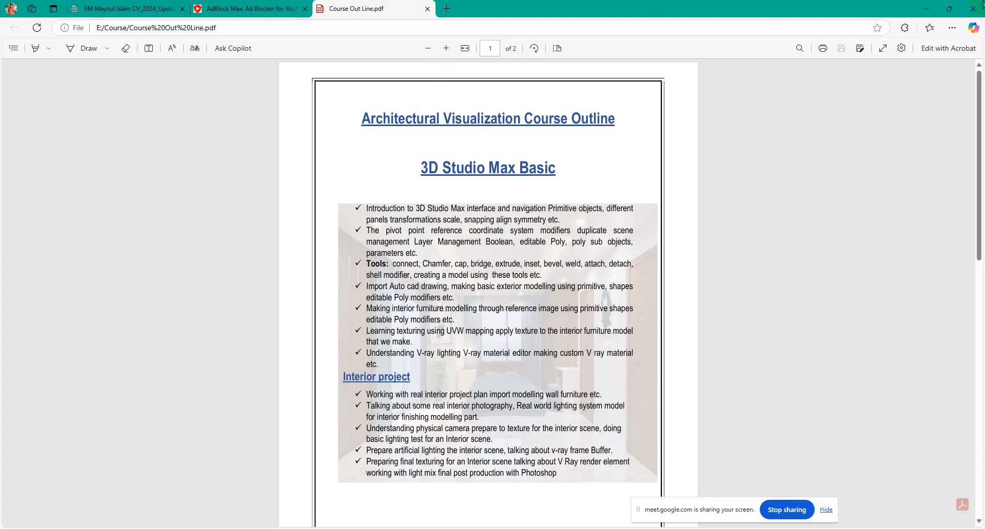
{"action": "left_click", "coordinate": [925, 9]}
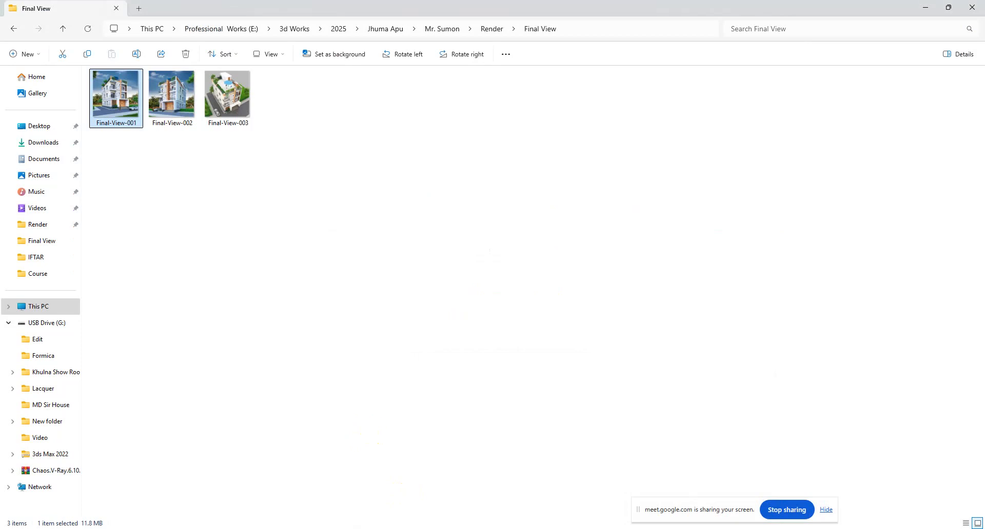
Step: Switch to 3ds Max and hide the floor plan linework group at first-floor level
{"action": "left_click", "coordinate": [482, 505]}
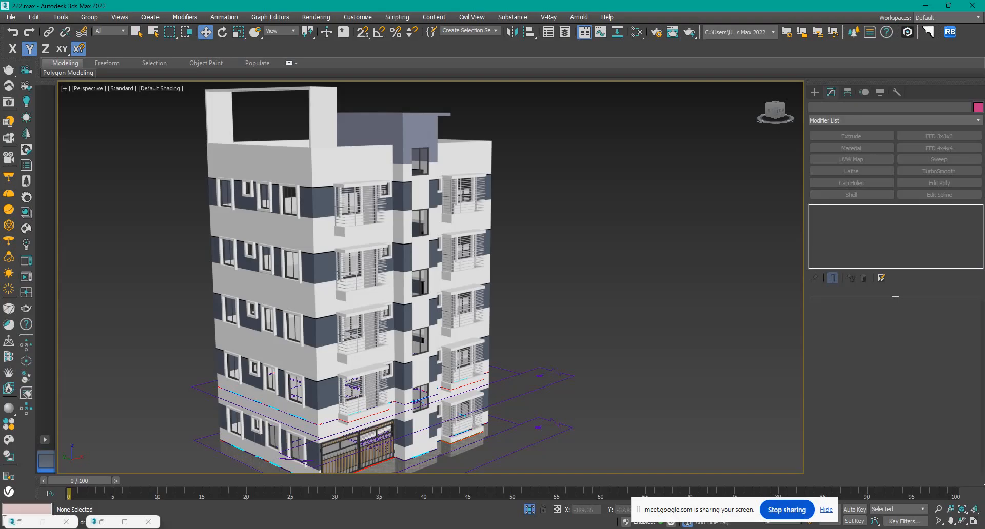
{"action": "left_click", "coordinate": [315, 347]}
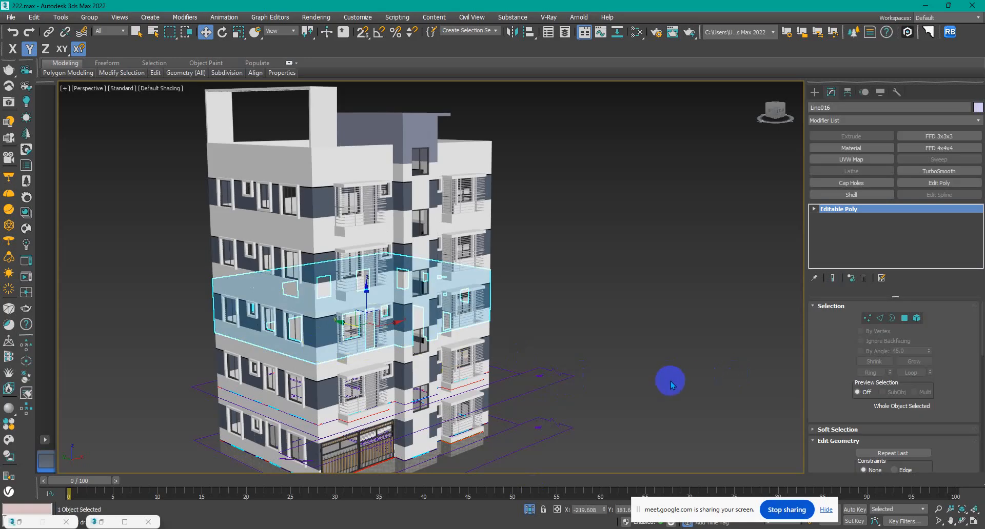
{"action": "left_click", "coordinate": [608, 334]}
{"action": "left_click_drag", "start_coordinate": [600, 342], "coordinate": [521, 393]}
{"action": "right_click", "coordinate": [622, 365]}
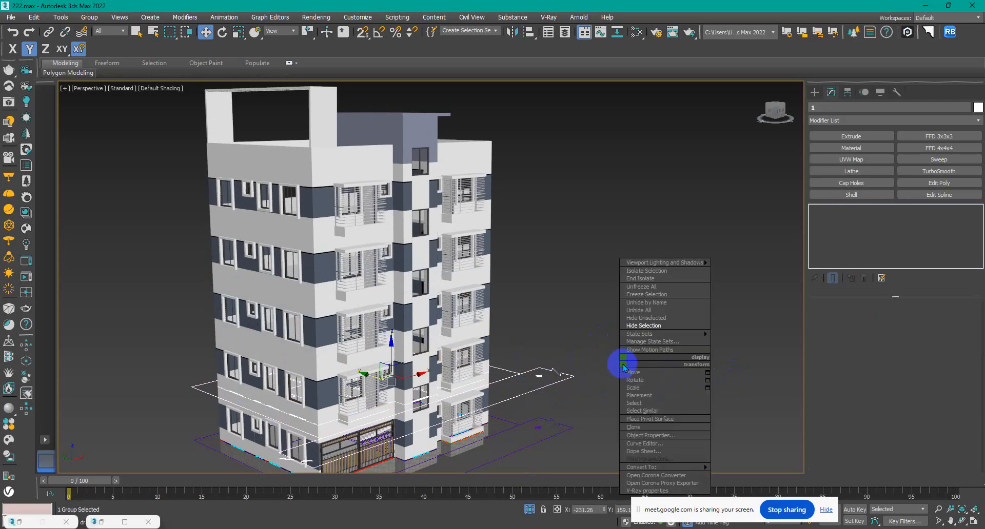
{"action": "left_click", "coordinate": [664, 311]}
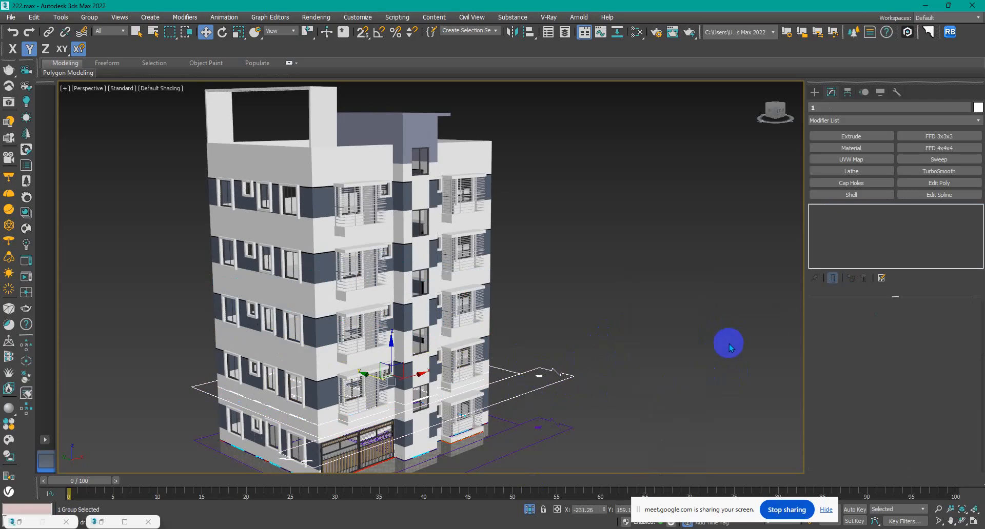
{"action": "left_click", "coordinate": [731, 349]}
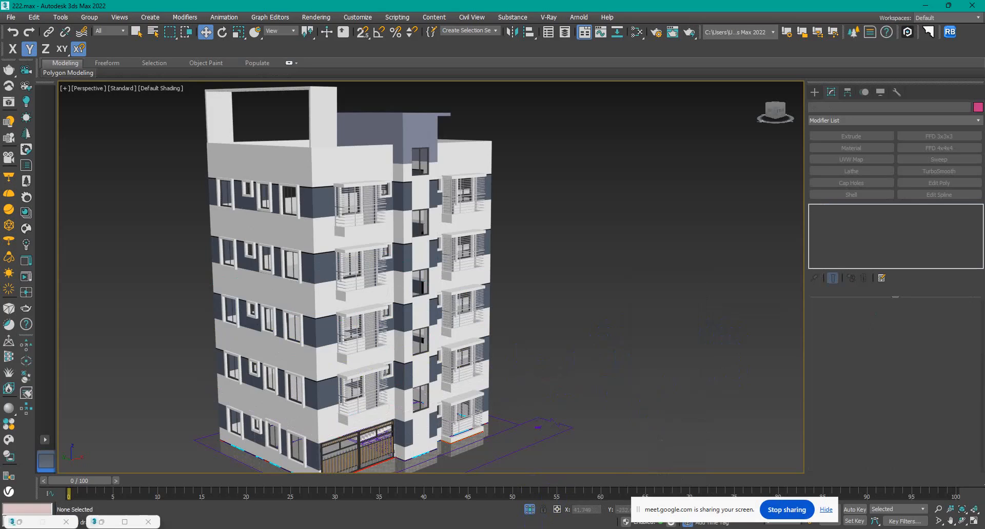
Step: Isolate the ground-floor outer wall together with the entrance gate
{"action": "mouse_move", "coordinate": [699, 524]}
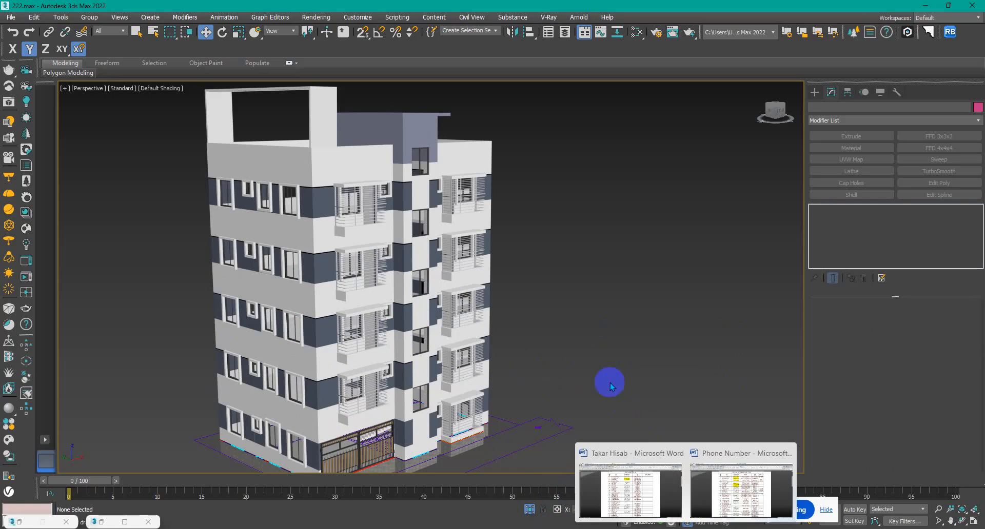
{"action": "scroll", "coordinate": [591, 325], "scroll_direction": "down", "scroll_amount": 3}
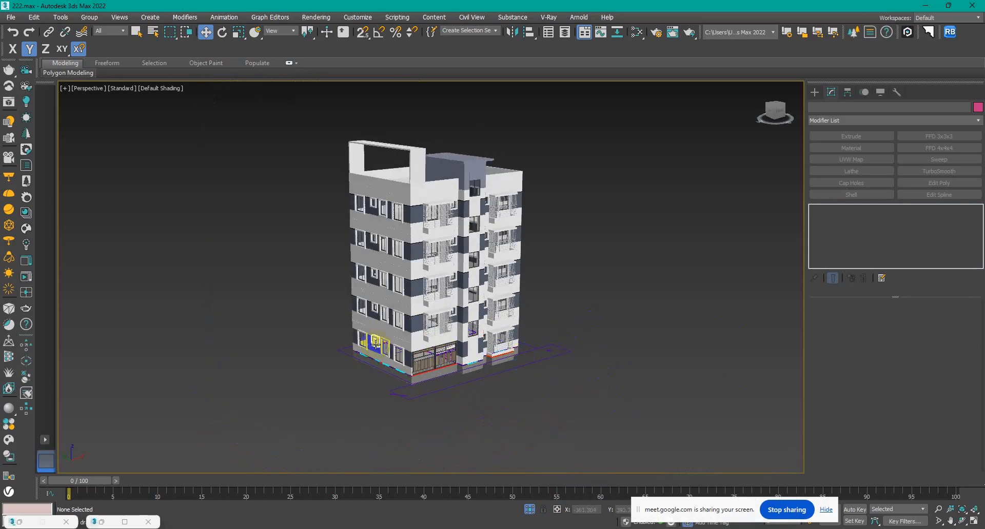
{"action": "scroll", "coordinate": [432, 392], "scroll_direction": "up", "scroll_amount": 8}
{"action": "scroll", "coordinate": [501, 301], "scroll_direction": "up", "scroll_amount": 5}
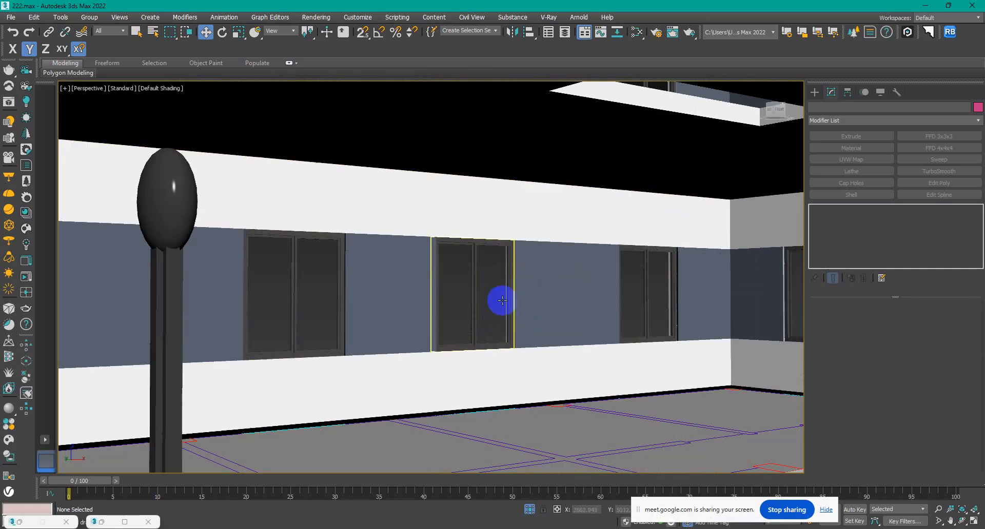
{"action": "scroll", "coordinate": [339, 270], "scroll_direction": "down", "scroll_amount": 3}
{"action": "left_click", "coordinate": [261, 199]}
{"action": "middle_click_drag", "start_coordinate": [262, 199], "coordinate": [334, 301], "text": "alt"}
{"action": "left_click", "coordinate": [361, 367], "text": "ctrl"}
{"action": "key", "text": "z"}
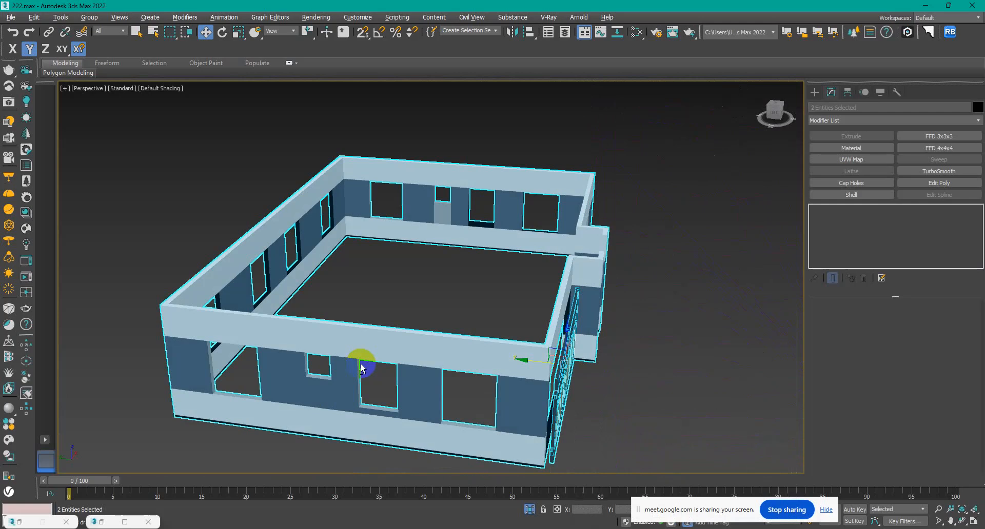
Step: In a wireframe top view, scale the gate to 95 percent along X and shift it slightly along X within its opening
{"action": "key", "text": "t"}
{"action": "key", "text": "z"}
{"action": "left_click", "coordinate": [481, 369]}
{"action": "scroll", "coordinate": [257, 429], "scroll_direction": "up", "scroll_amount": 3}
{"action": "left_click_drag", "start_coordinate": [402, 453], "coordinate": [429, 363]}
{"action": "key", "text": "F3"}
{"action": "scroll", "coordinate": [378, 384], "scroll_direction": "up", "scroll_amount": 2}
{"action": "key", "text": "F5"}
{"action": "left_click", "coordinate": [238, 32]}
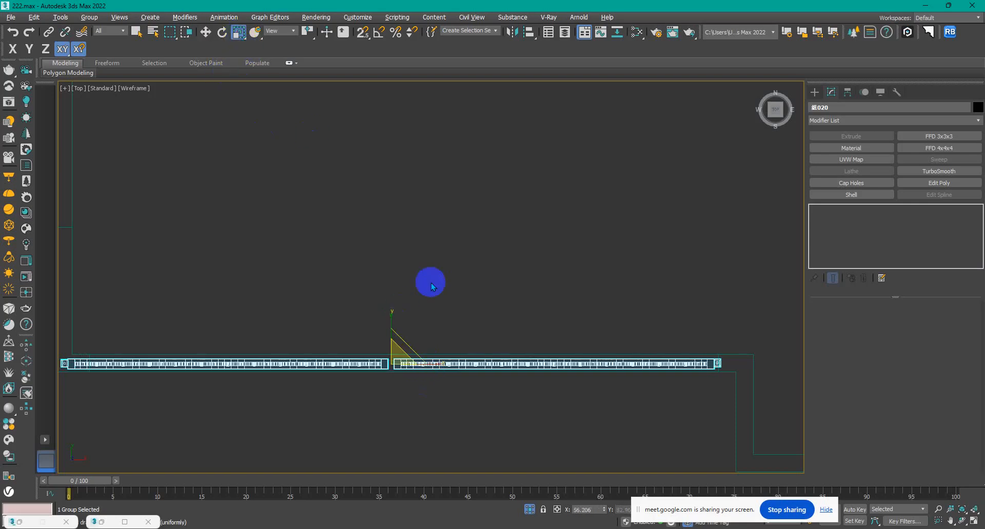
{"action": "left_click_drag", "start_coordinate": [434, 363], "coordinate": [430, 361]}
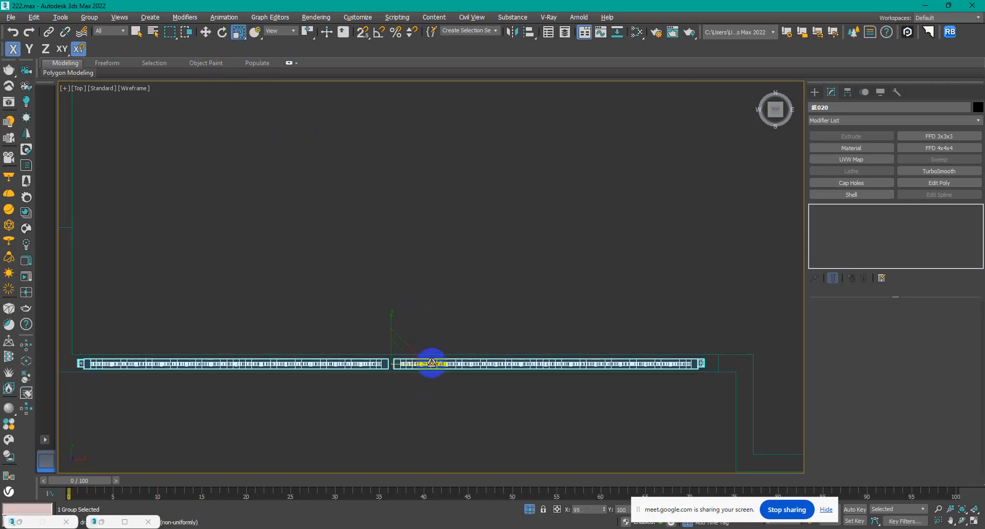
{"action": "left_click", "coordinate": [206, 32]}
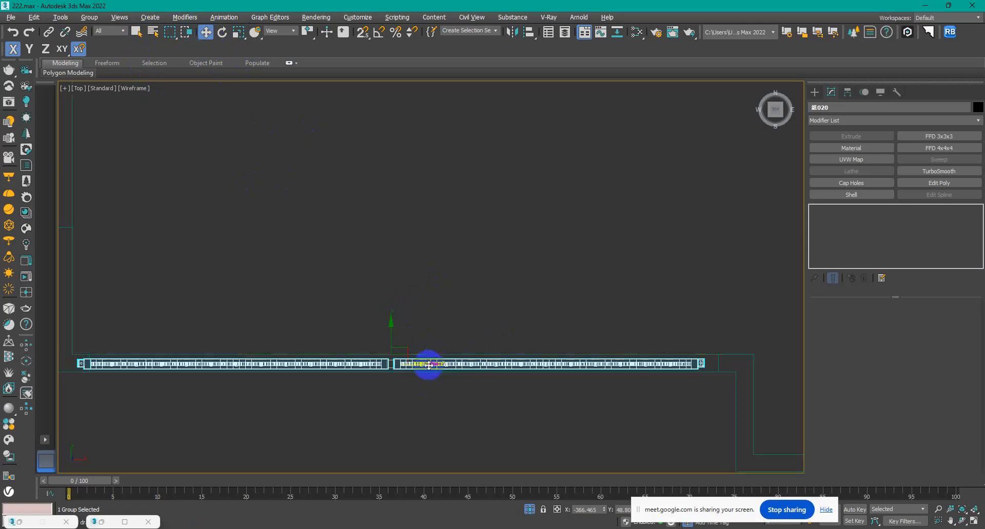
{"action": "left_click_drag", "start_coordinate": [423, 365], "coordinate": [439, 369]}
Step: Unhide all objects of the building and show it shaded without edged faces
{"action": "middle_click_drag", "start_coordinate": [439, 369], "coordinate": [558, 387], "text": "alt"}
{"action": "key", "text": "F3"}
{"action": "scroll", "coordinate": [554, 349], "scroll_direction": "down", "scroll_amount": 6}
{"action": "left_click", "coordinate": [516, 323]}
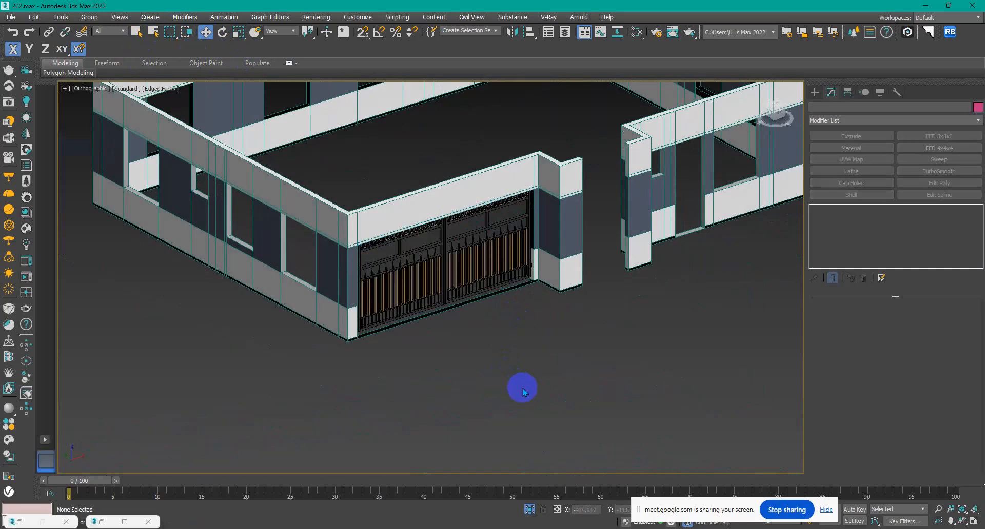
{"action": "right_click", "coordinate": [434, 387]}
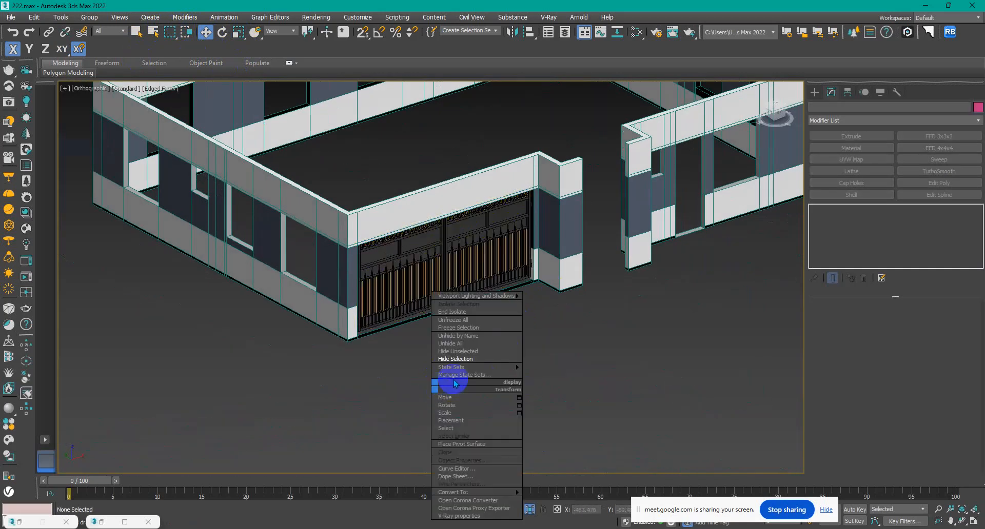
{"action": "left_click", "coordinate": [464, 345]}
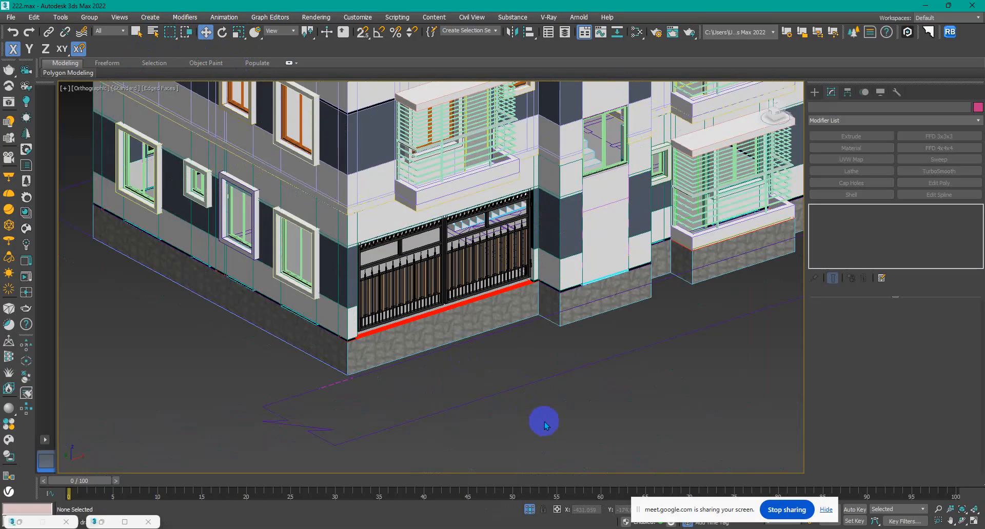
{"action": "middle_click_drag", "start_coordinate": [549, 402], "coordinate": [494, 428]}
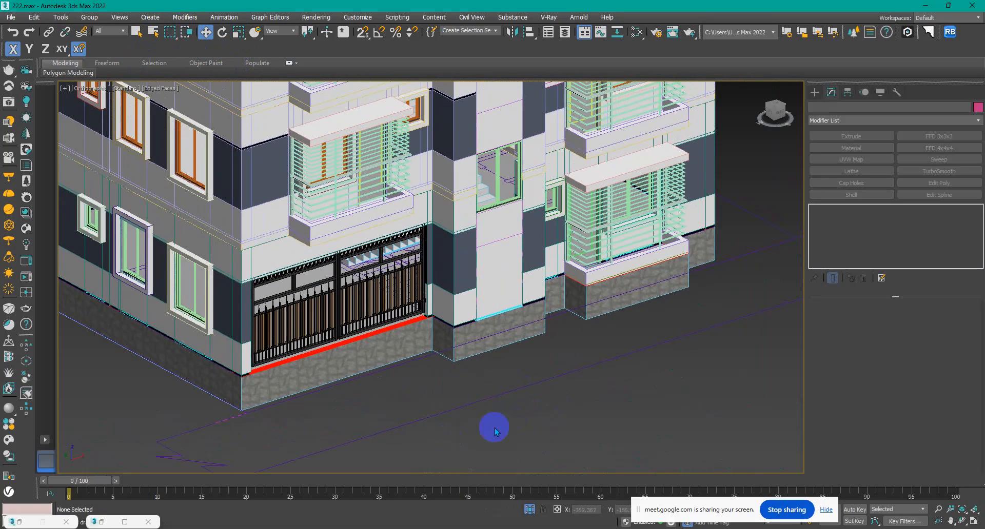
{"action": "key", "text": "F4"}
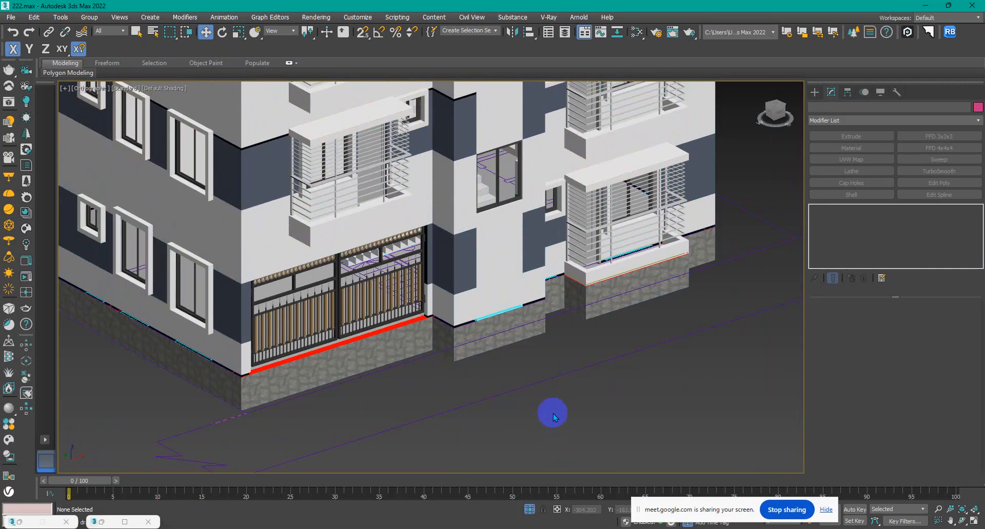
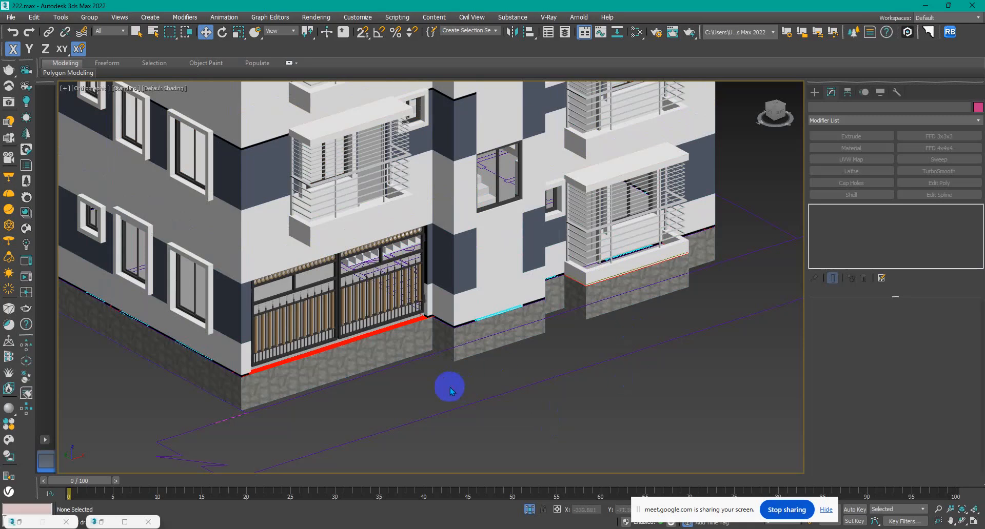
Step: Isolate the entrance gate together with the stone-textured plinth
{"action": "left_click", "coordinate": [315, 361]}
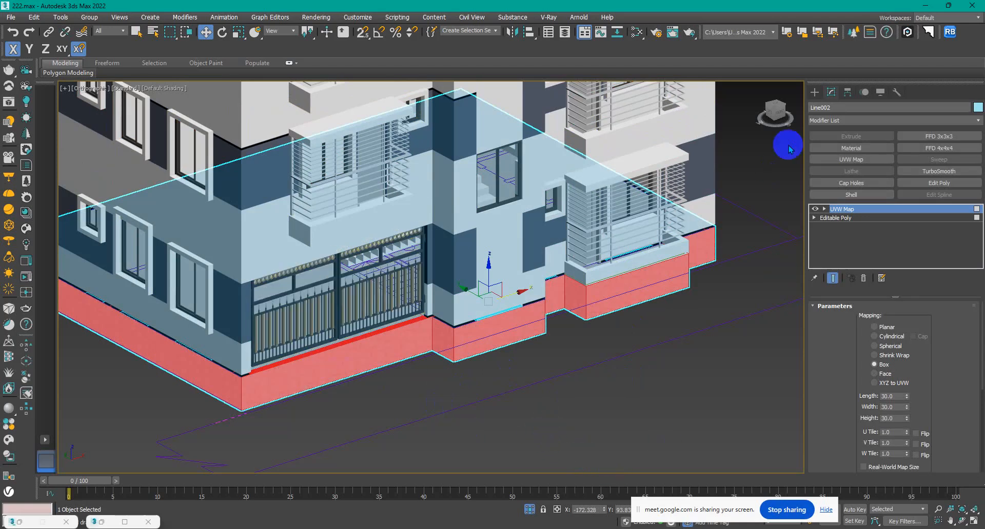
{"action": "left_click", "coordinate": [814, 93]}
{"action": "left_click", "coordinate": [586, 402]}
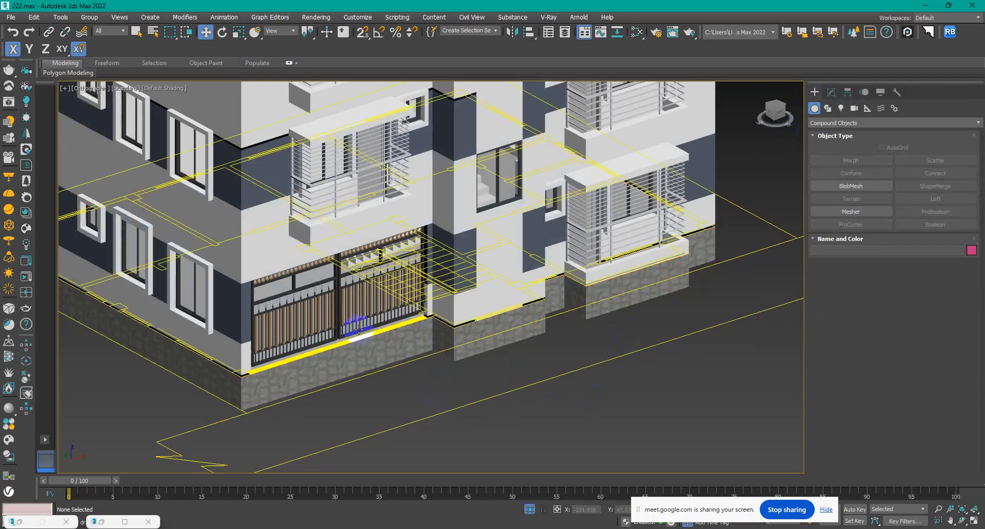
{"action": "left_click", "coordinate": [339, 312]}
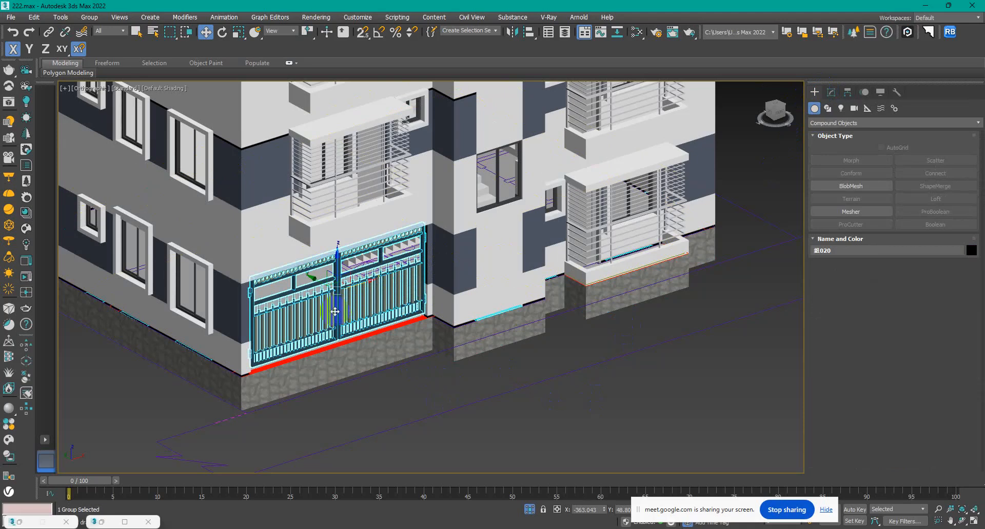
{"action": "left_click", "coordinate": [325, 364], "text": "ctrl"}
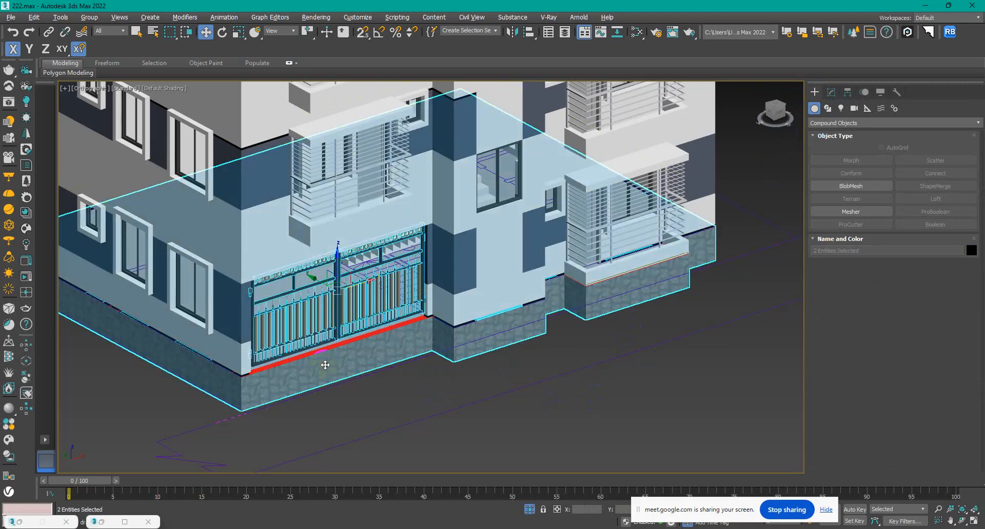
{"action": "key", "text": "alt+q"}
{"action": "left_click", "coordinate": [496, 428]}
{"action": "middle_click_drag", "start_coordinate": [459, 396], "coordinate": [516, 389], "text": "alt"}
Step: In a wireframe top view, draw a snapped box about 98 by 29 from the gate's middle to the plinth's projecting part
{"action": "key", "text": "t"}
{"action": "key", "text": "z"}
{"action": "scroll", "coordinate": [272, 439], "scroll_direction": "up", "scroll_amount": 6}
{"action": "mouse_move", "coordinate": [277, 435]}
{"action": "middle_mouse_down"}
{"action": "mouse_move", "coordinate": [329, 410]}
{"action": "mouse_move", "coordinate": [331, 340]}
{"action": "middle_mouse_up"}
{"action": "scroll", "coordinate": [336, 413], "scroll_direction": "down", "scroll_amount": 2}
{"action": "key", "text": "F3"}
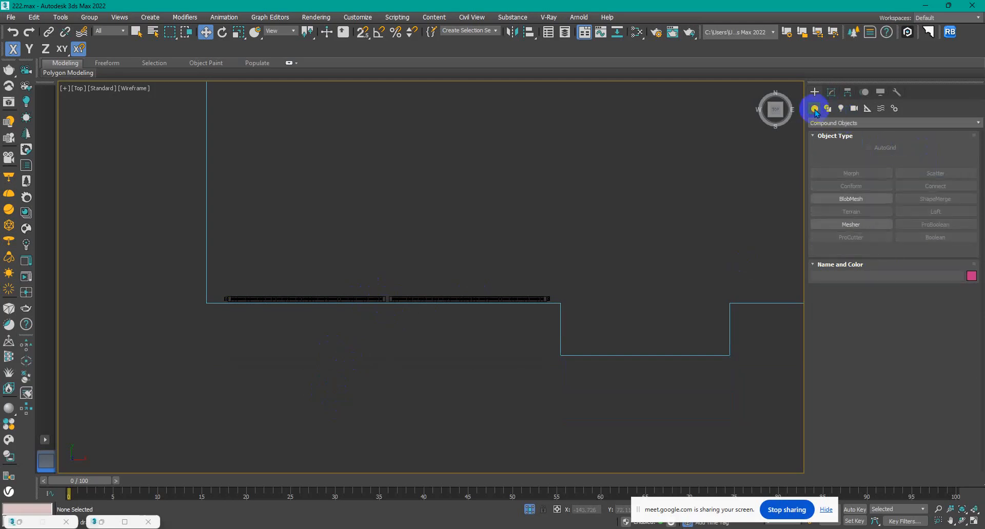
{"action": "left_click", "coordinate": [841, 123]}
{"action": "left_click", "coordinate": [841, 130]}
{"action": "left_click", "coordinate": [862, 161]}
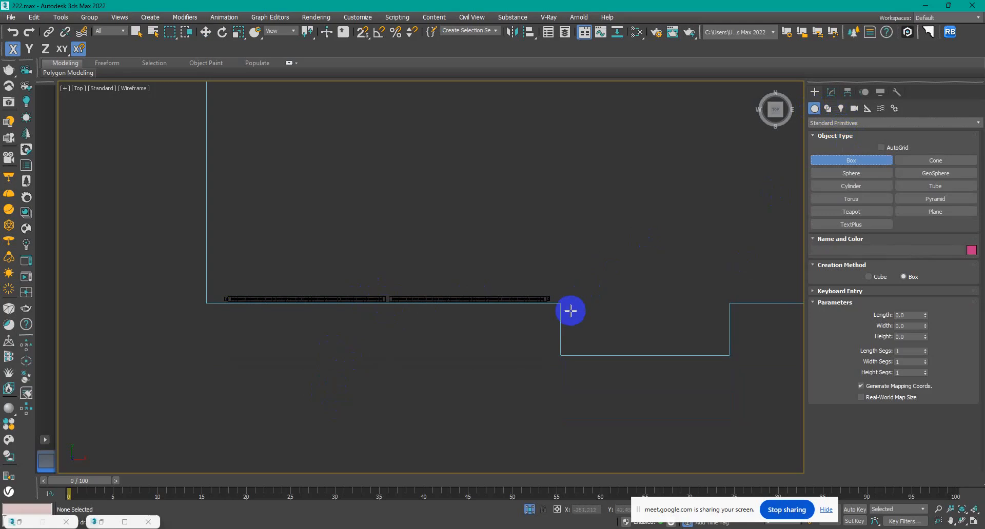
{"action": "key", "text": "s"}
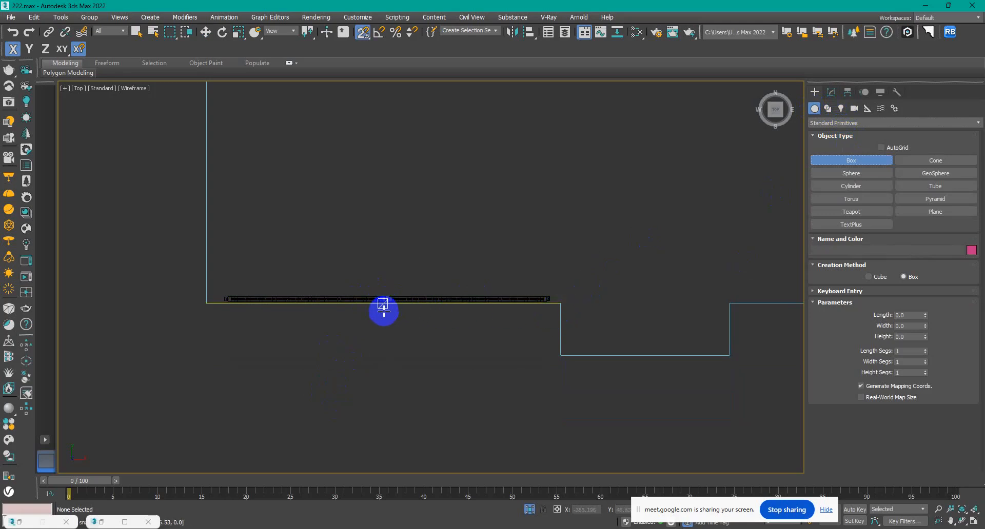
{"action": "scroll", "coordinate": [392, 307], "scroll_direction": "up", "scroll_amount": 4}
{"action": "left_click_drag", "start_coordinate": [378, 296], "coordinate": [593, 354]}
{"action": "scroll", "coordinate": [512, 364], "scroll_direction": "down", "scroll_amount": 3}
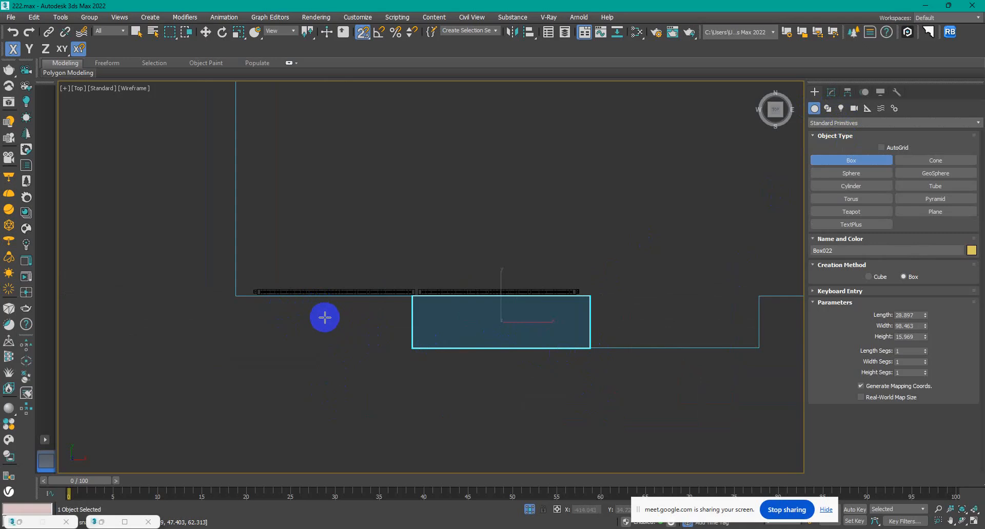
{"action": "scroll", "coordinate": [251, 314], "scroll_direction": "up", "scroll_amount": 4}
{"action": "scroll", "coordinate": [254, 293], "scroll_direction": "up", "scroll_amount": 2}
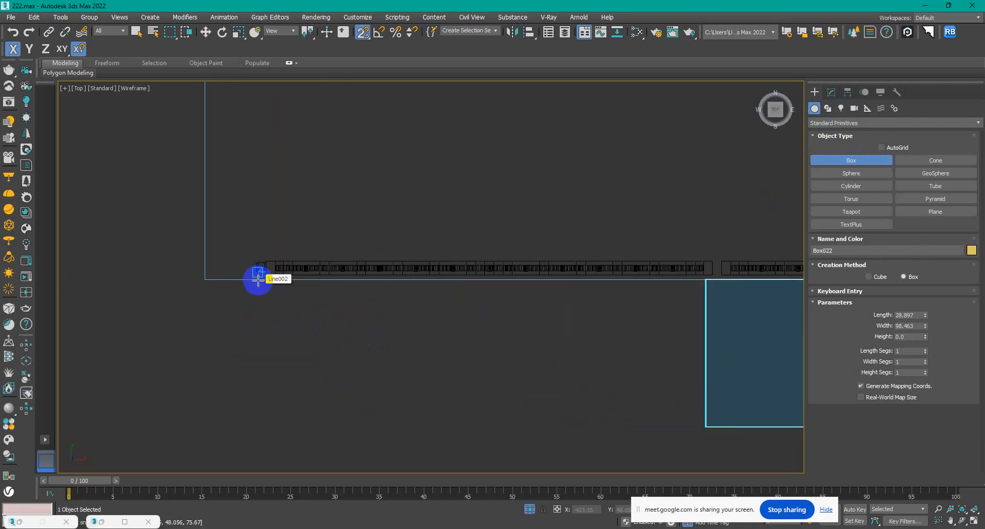
{"action": "left_click", "coordinate": [706, 429]}
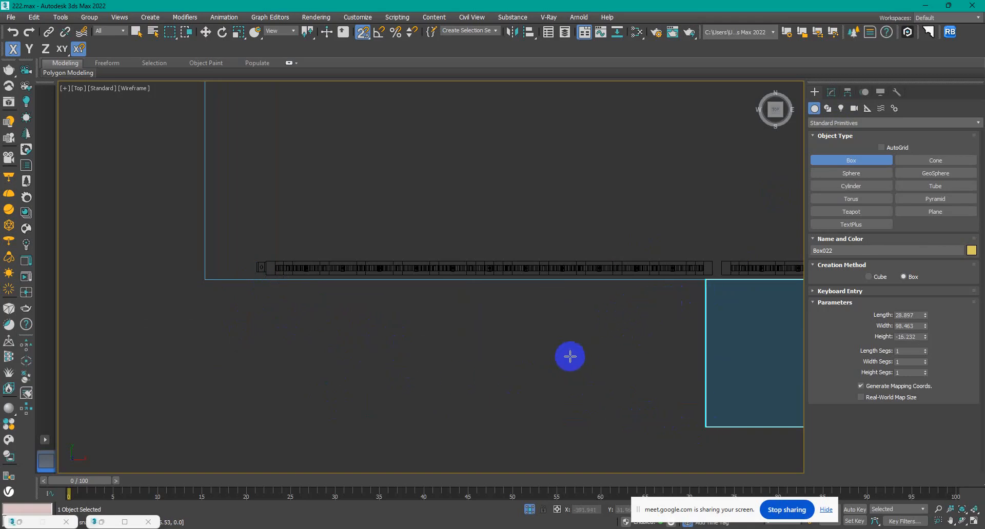
{"action": "right_click", "coordinate": [569, 356]}
Step: Hide the unselected objects, unhide everything again, and show the building shaded with snapping turned off
{"action": "right_click", "coordinate": [575, 351]}
{"action": "left_click", "coordinate": [597, 302]}
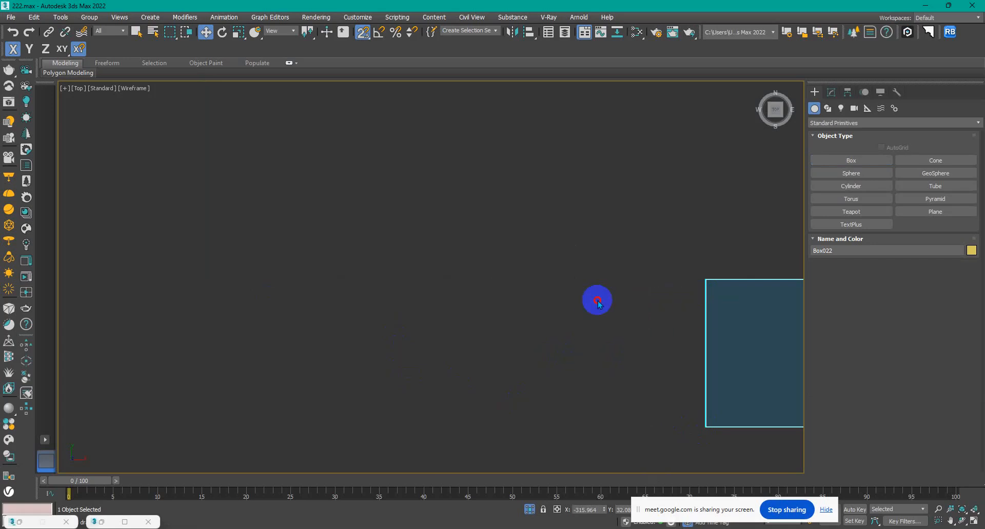
{"action": "right_click", "coordinate": [524, 380]}
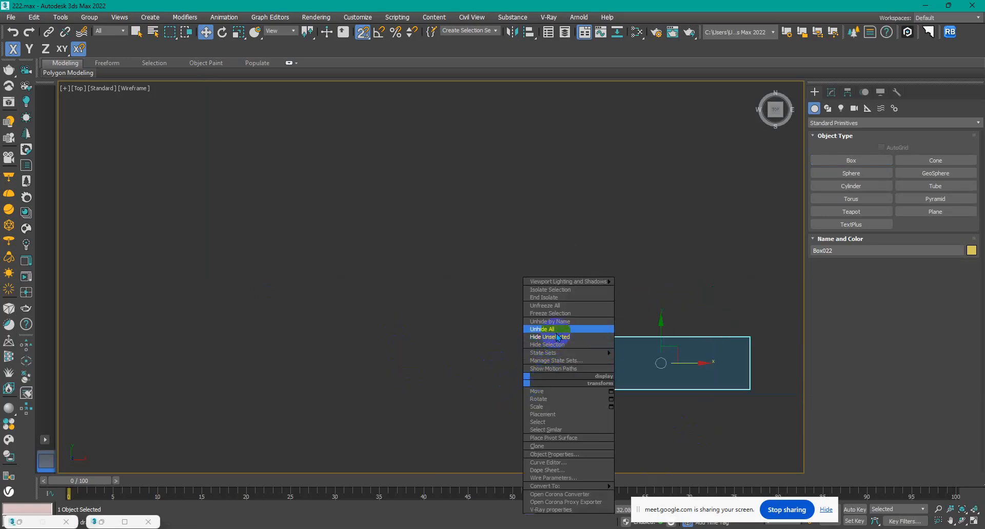
{"action": "left_click", "coordinate": [556, 330]}
{"action": "mouse_move", "coordinate": [540, 380]}
{"action": "middle_mouse_down", "text": "alt"}
{"action": "mouse_move", "coordinate": [564, 341]}
{"action": "mouse_move", "coordinate": [584, 363]}
{"action": "mouse_move", "coordinate": [556, 286]}
{"action": "mouse_move", "coordinate": [629, 273]}
{"action": "middle_mouse_up", "text": "alt"}
{"action": "key", "text": "F3"}
{"action": "key", "text": "s"}
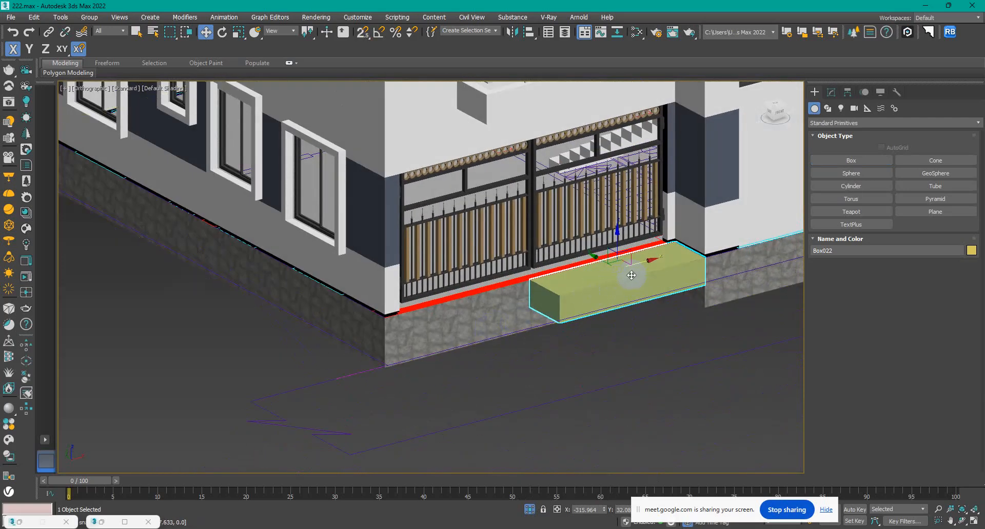
Step: Examine how the new box meets the gate threshold and the stone plinth
{"action": "middle_click_drag", "start_coordinate": [630, 277], "coordinate": [572, 346]}
{"action": "scroll", "coordinate": [553, 217], "scroll_direction": "up", "scroll_amount": 4}
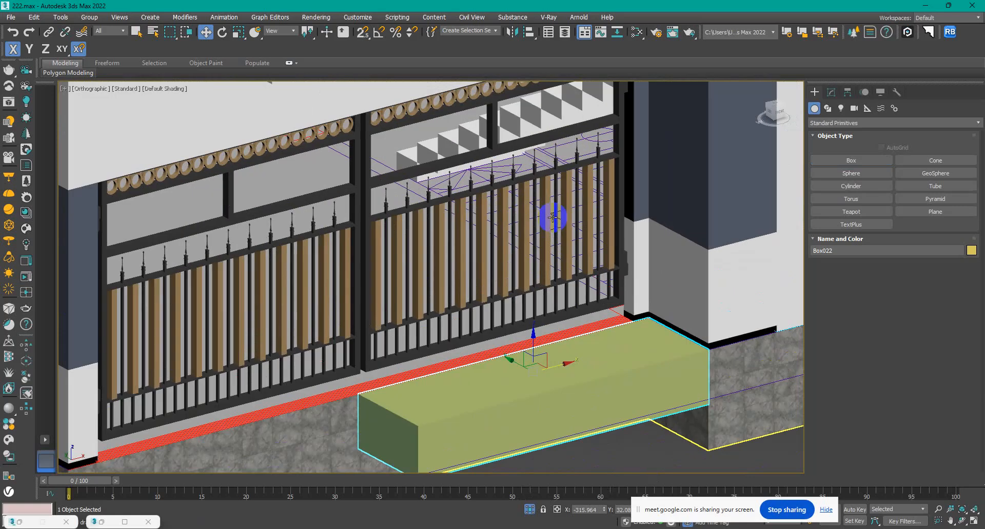
{"action": "scroll", "coordinate": [553, 218], "scroll_direction": "down", "scroll_amount": 5}
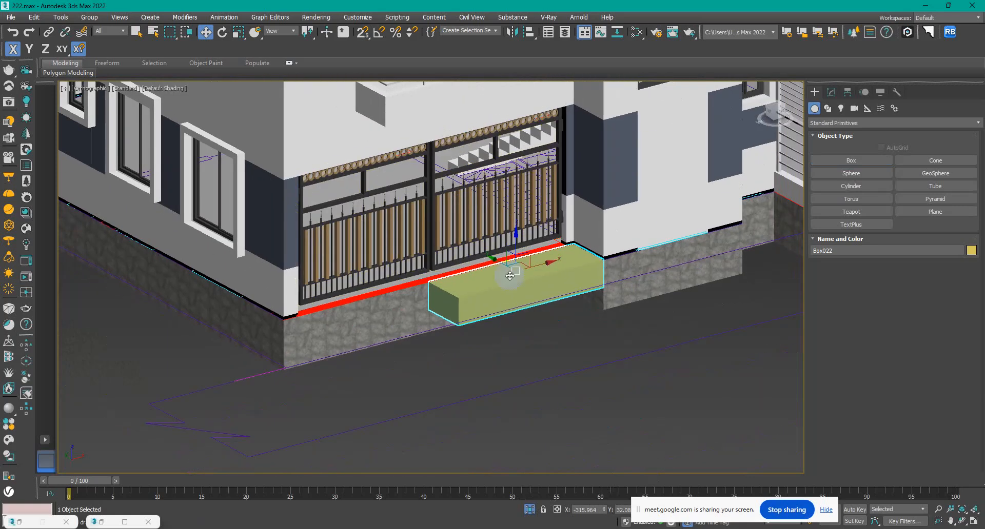
{"action": "scroll", "coordinate": [369, 306], "scroll_direction": "up", "scroll_amount": 8}
{"action": "left_click", "coordinate": [385, 293]}
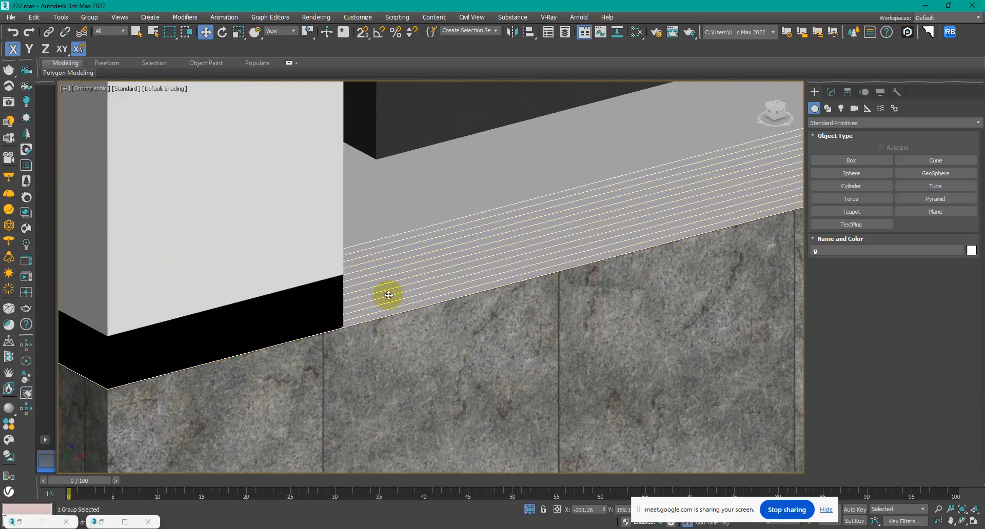
{"action": "scroll", "coordinate": [387, 293], "scroll_direction": "down", "scroll_amount": 5}
{"action": "scroll", "coordinate": [401, 295], "scroll_direction": "down", "scroll_amount": 2}
{"action": "left_click", "coordinate": [474, 338]}
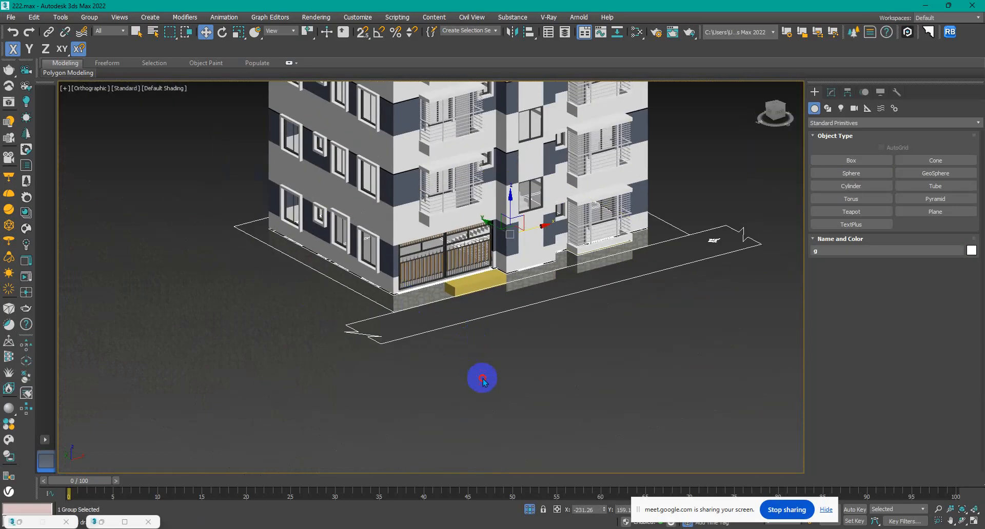
{"action": "scroll", "coordinate": [472, 302], "scroll_direction": "up", "scroll_amount": 6}
Step: Set the height of the box in front of the gate to -30
{"action": "left_click", "coordinate": [446, 247]}
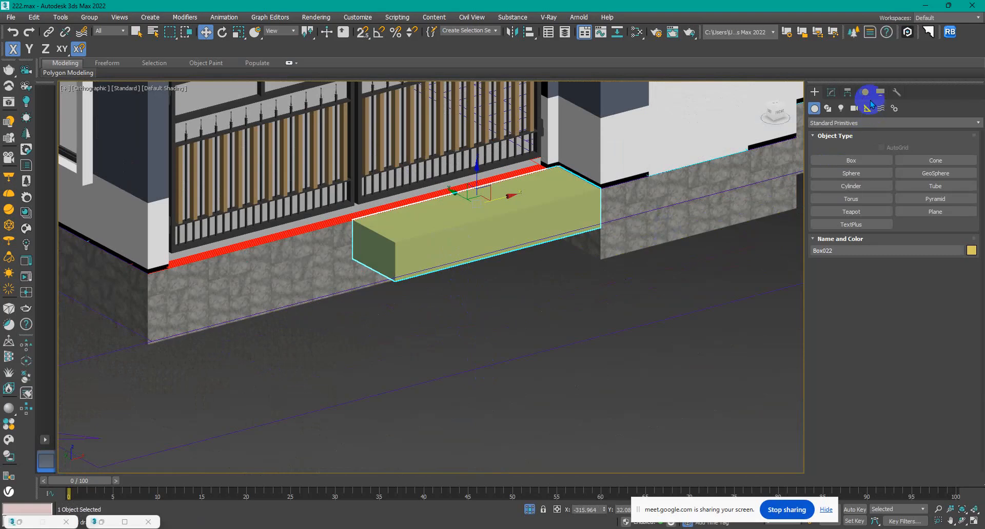
{"action": "left_click", "coordinate": [831, 92]}
{"action": "double_click", "coordinate": [916, 341]}
{"action": "type", "text": "-30"}
{"action": "key", "text": "Return"}
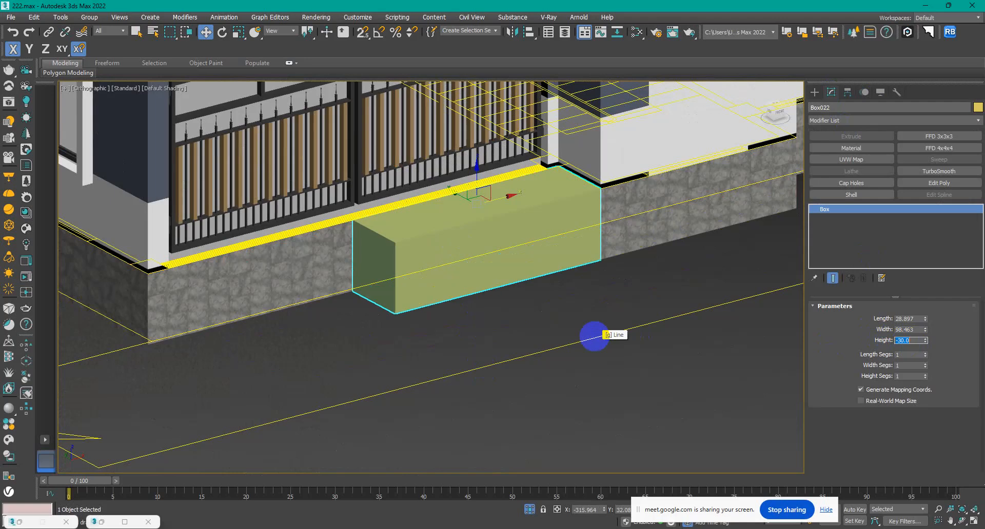
{"action": "middle_click_drag", "start_coordinate": [594, 335], "coordinate": [538, 329], "text": "alt"}
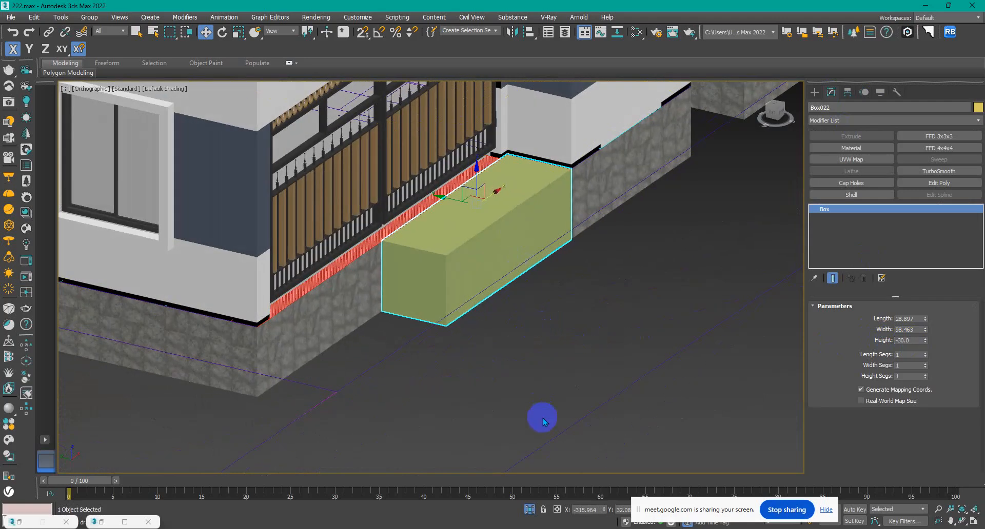
{"action": "middle_click_drag", "start_coordinate": [545, 418], "coordinate": [516, 410], "text": "alt"}
{"action": "middle_click_drag", "start_coordinate": [519, 305], "coordinate": [500, 269], "text": "alt"}
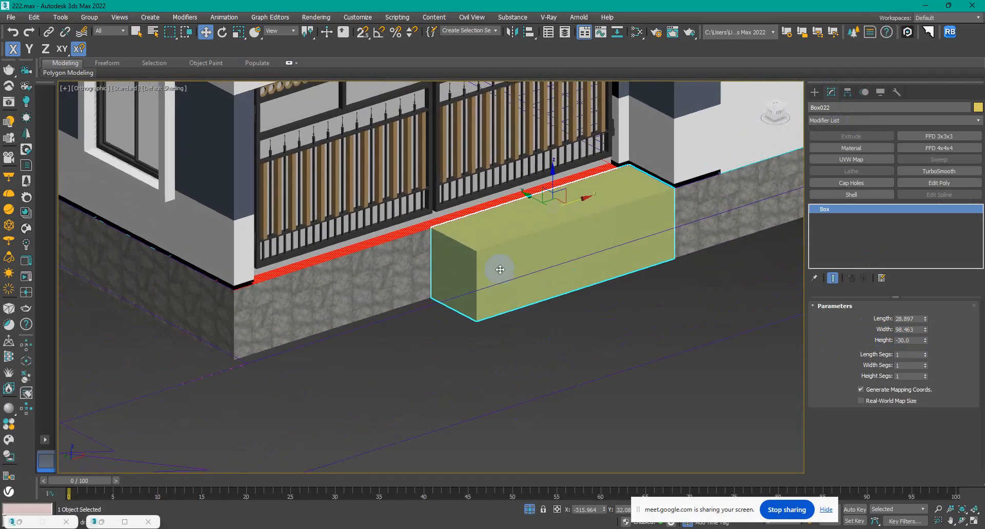
Step: Copy the box along X across the gate's other half and align the copy end to end with the original
{"action": "mouse_move", "coordinate": [589, 199]}
{"action": "left_mouse_down", "text": "shift"}
{"action": "mouse_move", "coordinate": [362, 263]}
{"action": "mouse_move", "coordinate": [378, 265]}
{"action": "left_mouse_up", "text": "shift"}
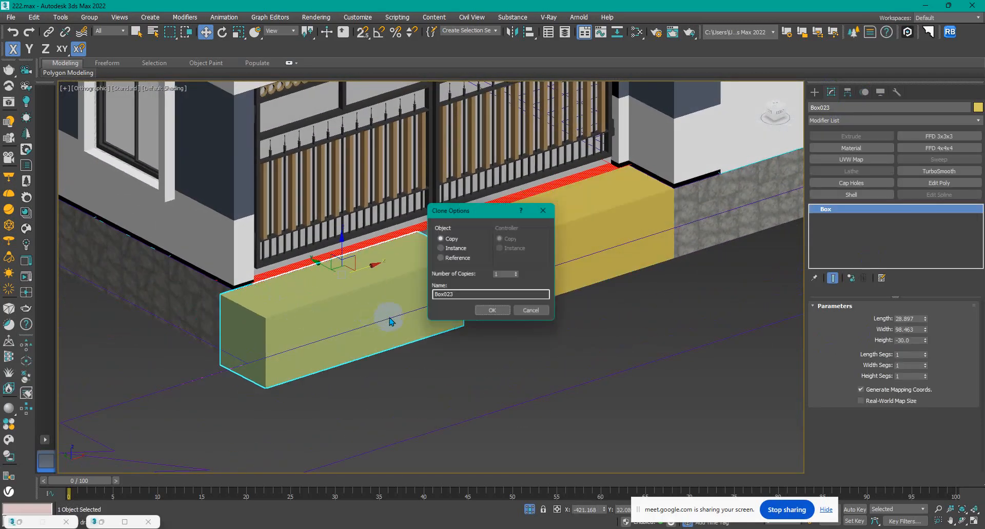
{"action": "left_click", "coordinate": [490, 314]}
{"action": "key", "text": "t"}
{"action": "key", "text": "F3"}
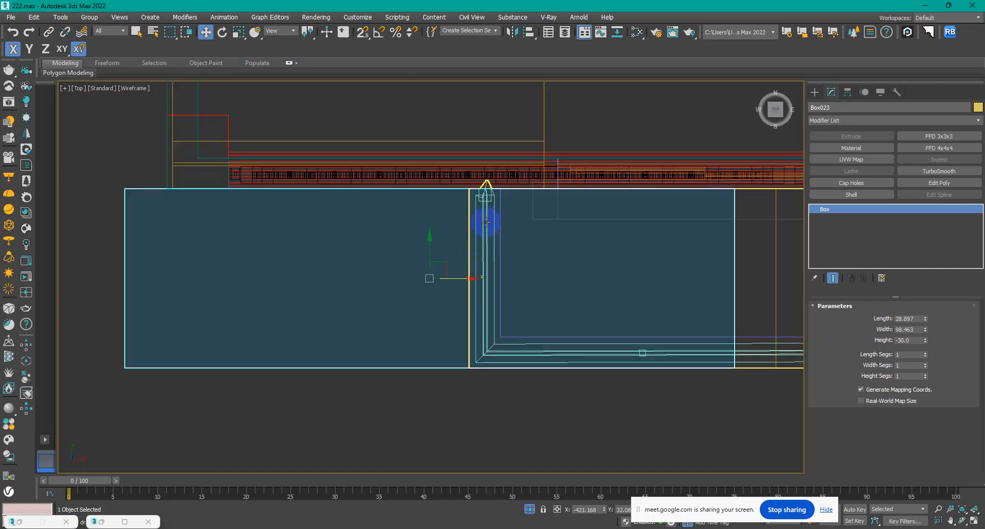
{"action": "scroll", "coordinate": [564, 382], "scroll_direction": "down", "scroll_amount": 4}
{"action": "scroll", "coordinate": [652, 325], "scroll_direction": "up", "scroll_amount": 2}
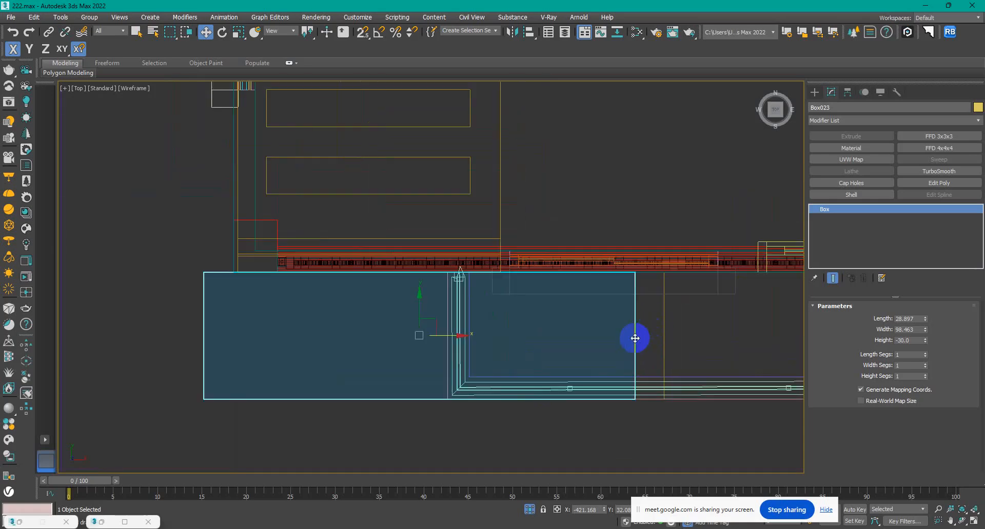
{"action": "left_click_drag", "start_coordinate": [634, 337], "coordinate": [657, 336]}
{"action": "mouse_move", "coordinate": [657, 336]}
{"action": "middle_mouse_down", "text": "alt"}
{"action": "mouse_move", "coordinate": [488, 356]}
{"action": "mouse_move", "coordinate": [494, 339]}
{"action": "mouse_move", "coordinate": [476, 324]}
{"action": "mouse_move", "coordinate": [487, 328]}
{"action": "middle_mouse_up", "text": "alt"}
{"action": "key", "text": "F3"}
{"action": "scroll", "coordinate": [492, 342], "scroll_direction": "down", "scroll_amount": 2}
Step: Check both boxes against the gate and plinth, and select the original box beside the projecting wall
{"action": "left_click", "coordinate": [525, 414]}
{"action": "middle_click_drag", "start_coordinate": [574, 424], "coordinate": [446, 412]}
{"action": "scroll", "coordinate": [446, 412], "scroll_direction": "down", "scroll_amount": 4}
{"action": "left_click", "coordinate": [483, 358]}
{"action": "scroll", "coordinate": [486, 354], "scroll_direction": "up", "scroll_amount": 5}
{"action": "left_click", "coordinate": [487, 353]}
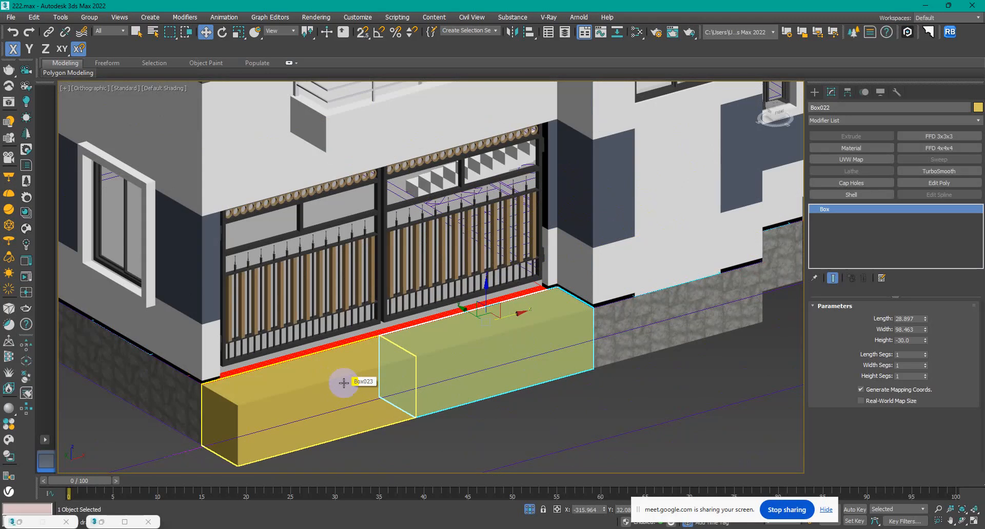
{"action": "left_click", "coordinate": [454, 440]}
{"action": "left_click", "coordinate": [471, 356]}
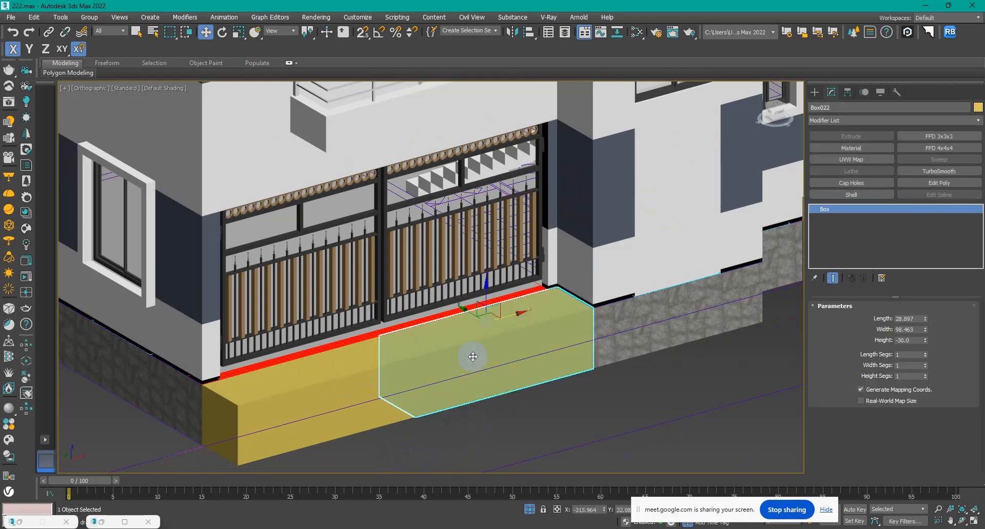
{"action": "scroll", "coordinate": [469, 361], "scroll_direction": "down", "scroll_amount": 3}
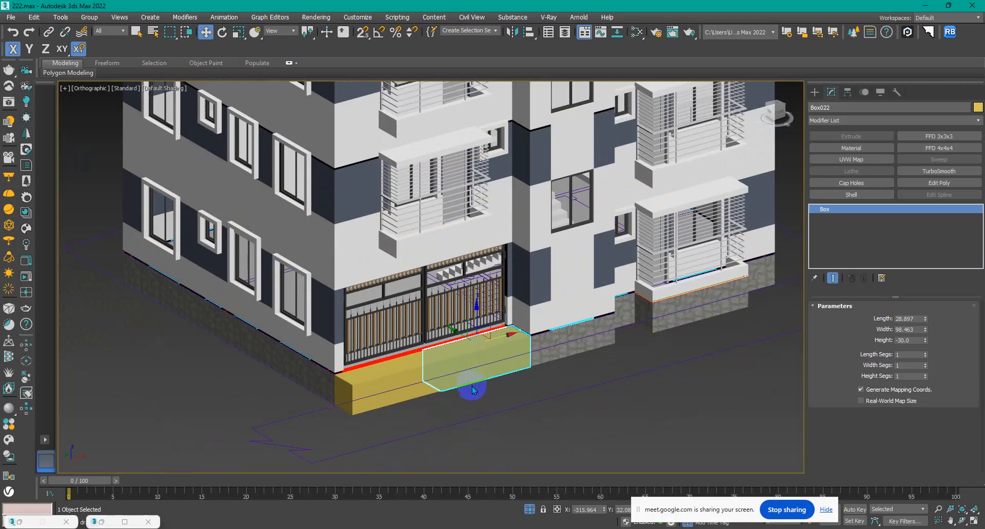
{"action": "scroll", "coordinate": [518, 372], "scroll_direction": "up", "scroll_amount": 2}
{"action": "scroll", "coordinate": [494, 341], "scroll_direction": "up", "scroll_amount": 2}
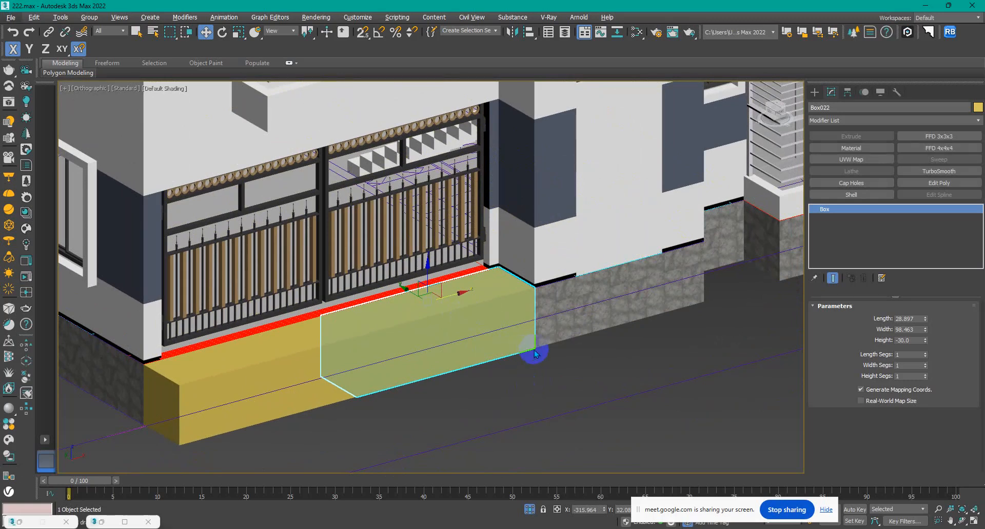
Step: Isolate the original box beside the projecting wall and set its height to -24
{"action": "key", "text": "alt+q"}
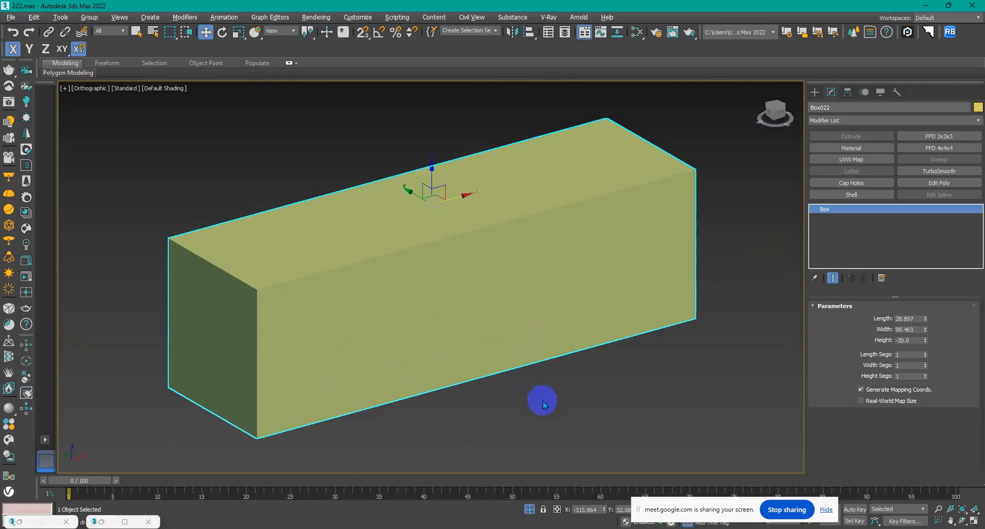
{"action": "key", "text": "t"}
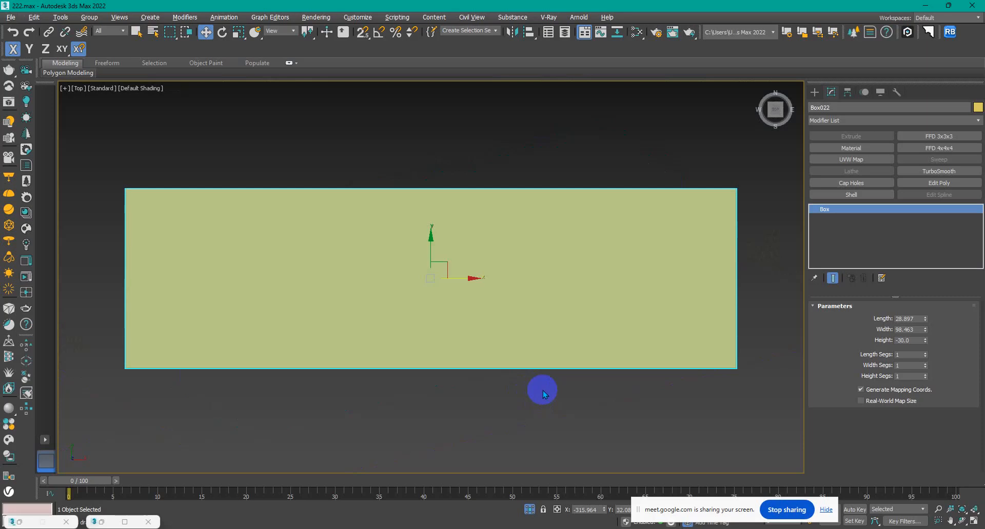
{"action": "left_click", "coordinate": [912, 339]}
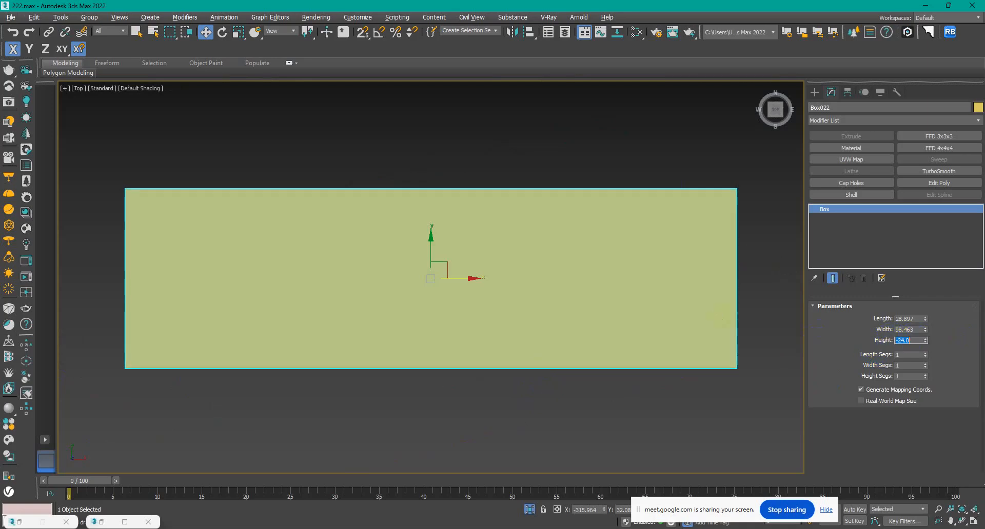
Step: Set the isolated box's Z position to -30
{"action": "left_click_drag", "start_coordinate": [681, 505], "coordinate": [826, 459]}
{"action": "left_click", "coordinate": [669, 509]}
{"action": "type", "text": "-30."}
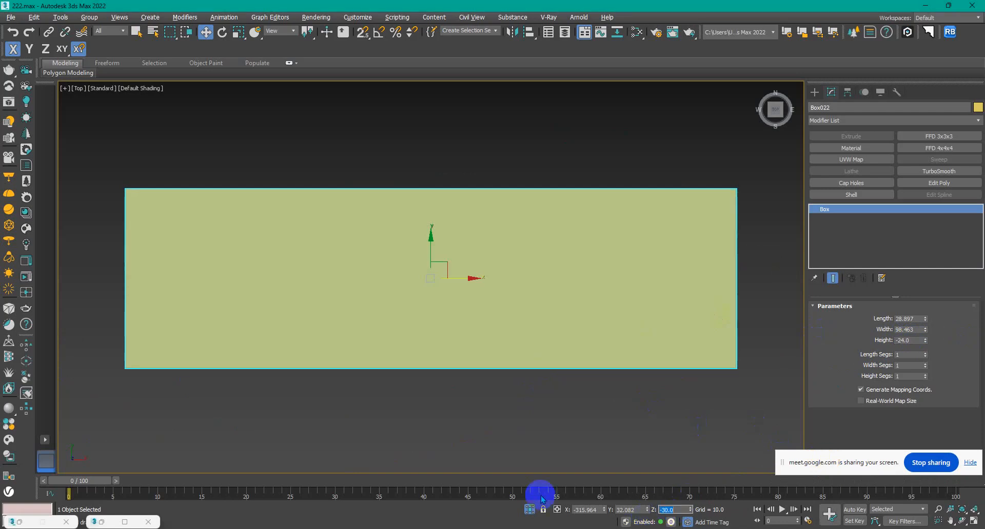
{"action": "type", "text": "0"}
{"action": "key", "text": "Return"}
Step: Show the box shaded in an angled view and unhide all objects of the building
{"action": "key", "text": "F3"}
{"action": "mouse_move", "coordinate": [530, 407]}
{"action": "middle_mouse_down", "text": "alt"}
{"action": "mouse_move", "coordinate": [536, 370]}
{"action": "mouse_move", "coordinate": [567, 337]}
{"action": "mouse_move", "coordinate": [547, 369]}
{"action": "middle_mouse_up", "text": "alt"}
{"action": "key", "text": "F3"}
{"action": "scroll", "coordinate": [544, 372], "scroll_direction": "down", "scroll_amount": 3}
{"action": "right_click", "coordinate": [584, 395]}
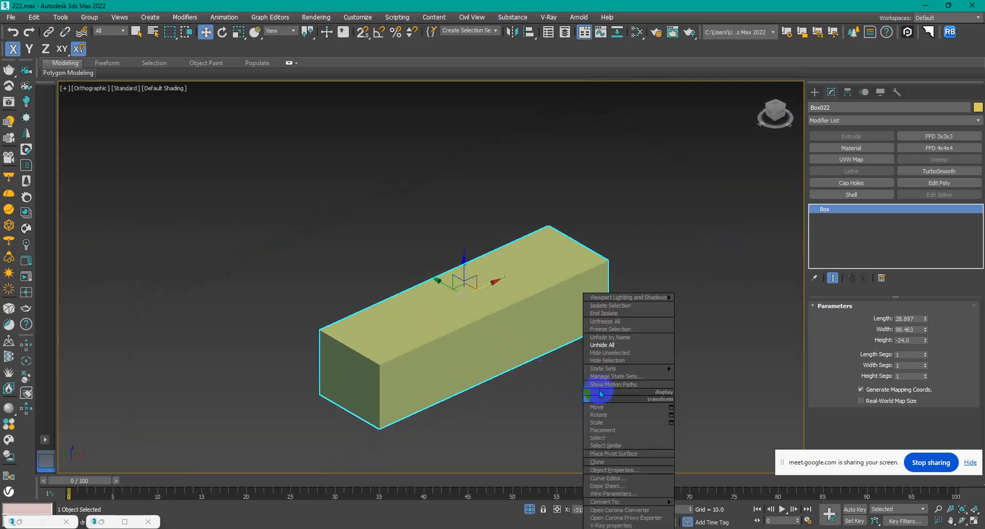
{"action": "left_click", "coordinate": [603, 344]}
Step: Reselect the 24-high box and set its Z position back to 0
{"action": "left_click", "coordinate": [692, 293]}
{"action": "left_click", "coordinate": [562, 329]}
{"action": "double_click", "coordinate": [669, 510]}
{"action": "type", "text": "0"}
{"action": "key", "text": "Return"}
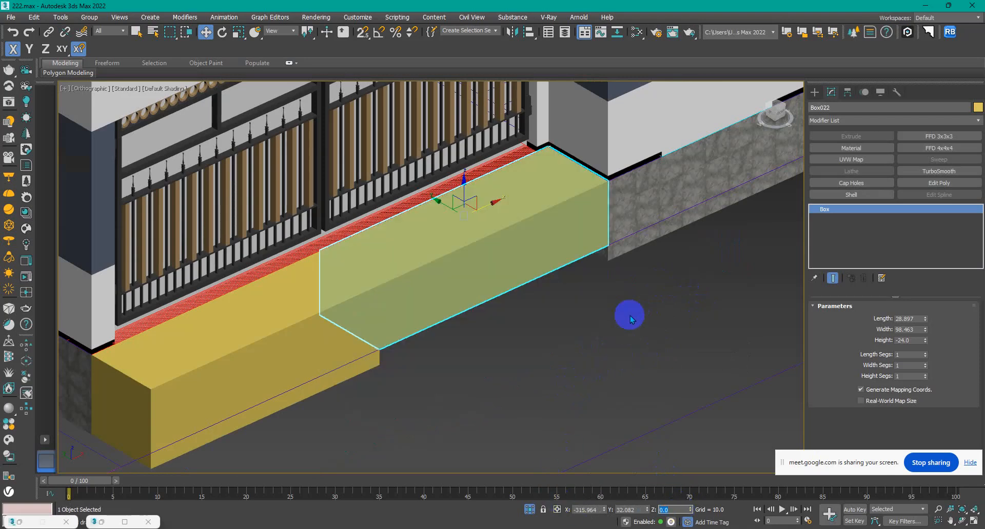
Step: Enable 3D snapping without axis constraints and lower the box to Z -6, flush with the plinth's bottom corner
{"action": "scroll", "coordinate": [613, 313], "scroll_direction": "up", "scroll_amount": 2}
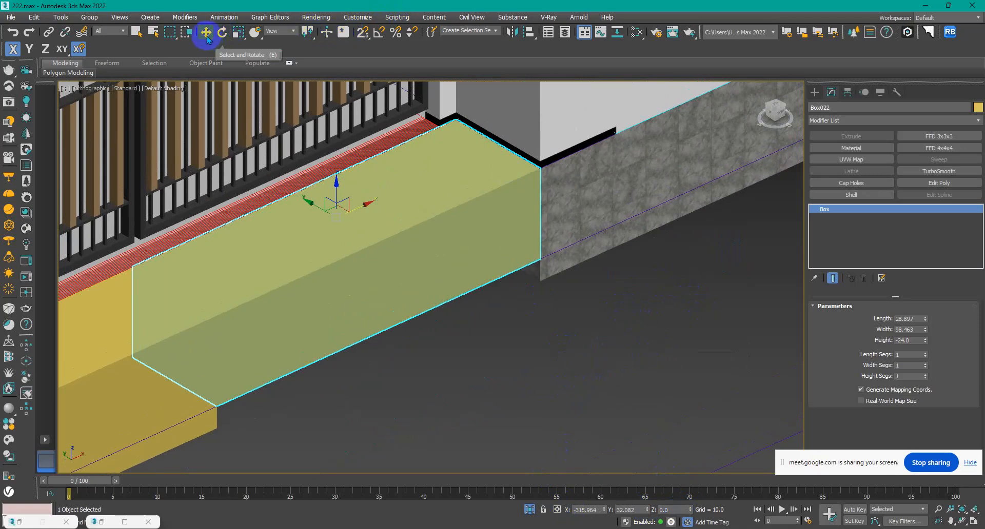
{"action": "left_click_drag", "start_coordinate": [363, 32], "coordinate": [365, 76]}
{"action": "left_click_drag", "start_coordinate": [530, 259], "coordinate": [493, 275]}
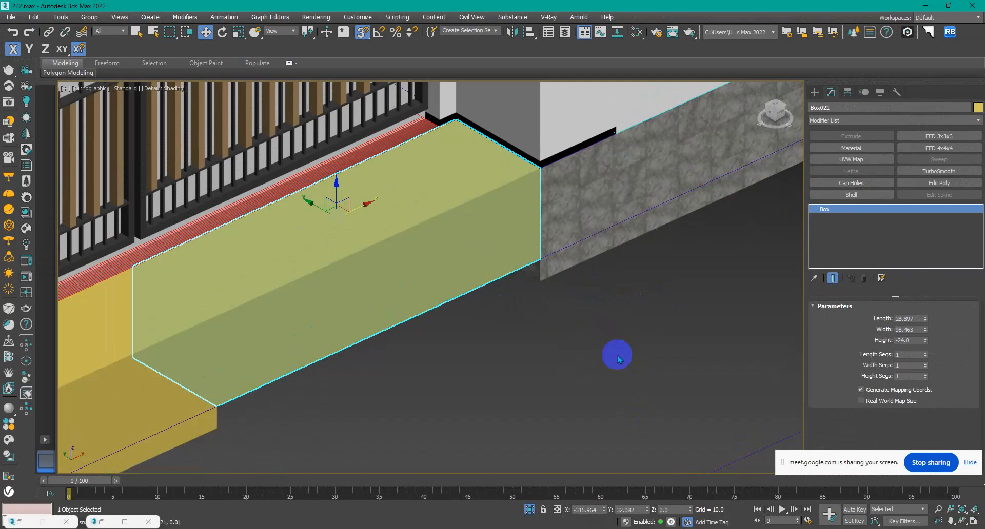
{"action": "left_click", "coordinate": [77, 49]}
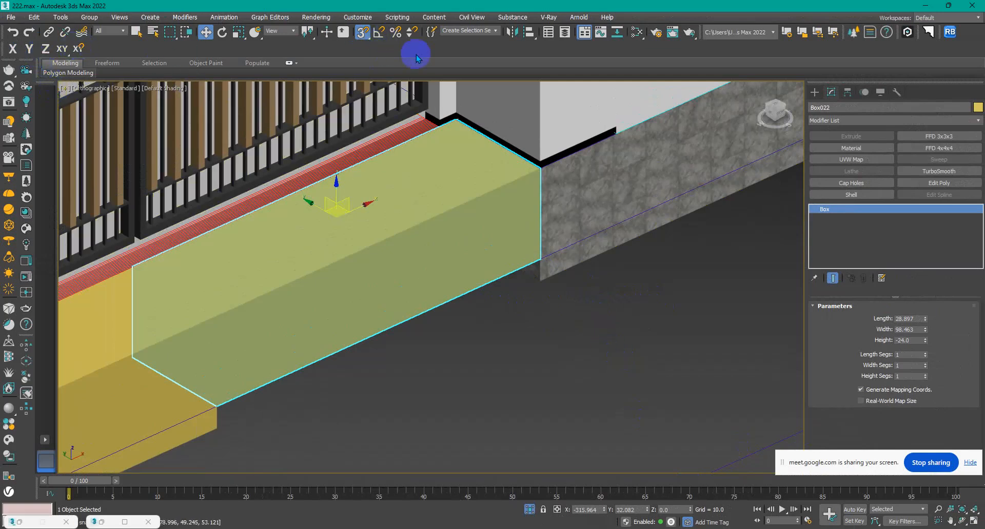
{"action": "left_click_drag", "start_coordinate": [531, 260], "coordinate": [538, 278]}
{"action": "mouse_move", "coordinate": [542, 296]}
{"action": "middle_mouse_down", "text": "alt"}
{"action": "mouse_move", "coordinate": [511, 288]}
{"action": "mouse_move", "coordinate": [544, 285]}
{"action": "middle_mouse_up", "text": "alt"}
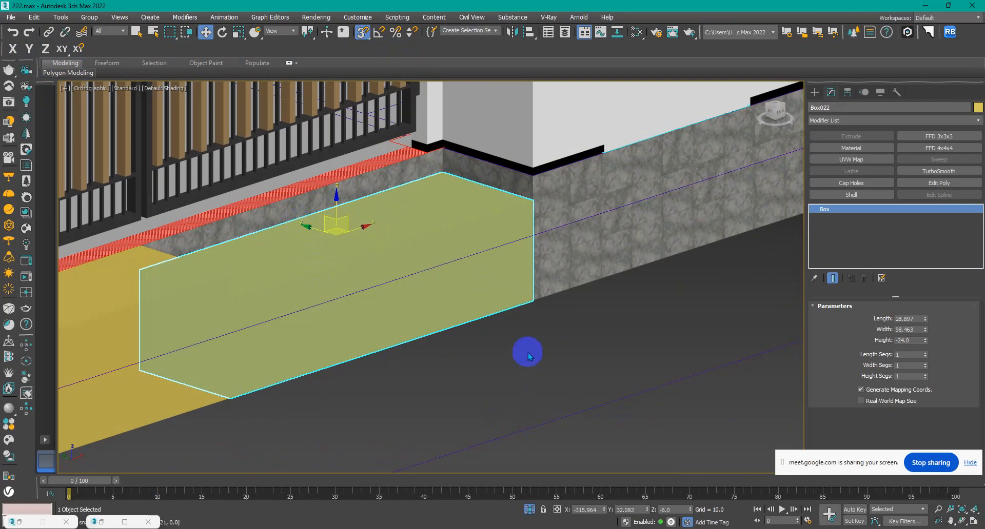
Step: Isolate the box, show it in a wireframe top view and select it
{"action": "key", "text": "z"}
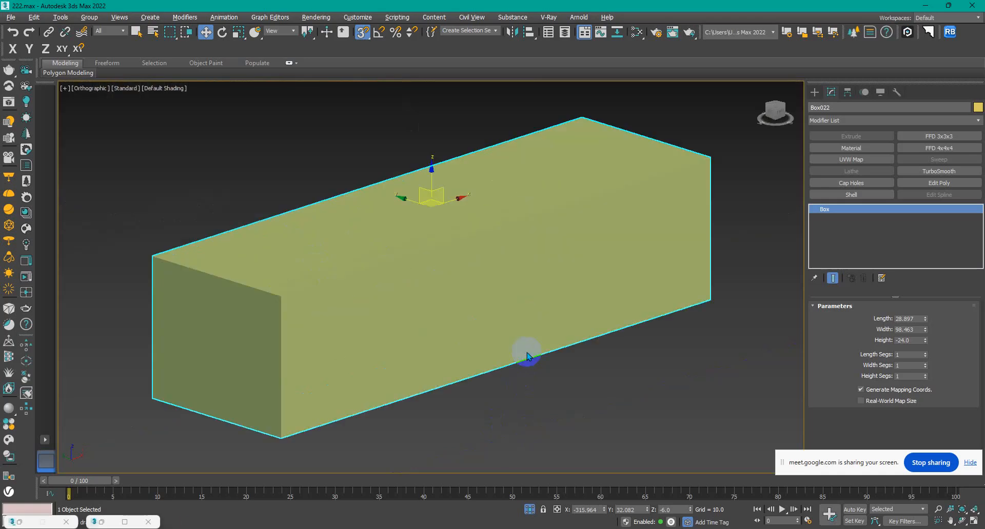
{"action": "key", "text": "t"}
{"action": "key", "text": "z"}
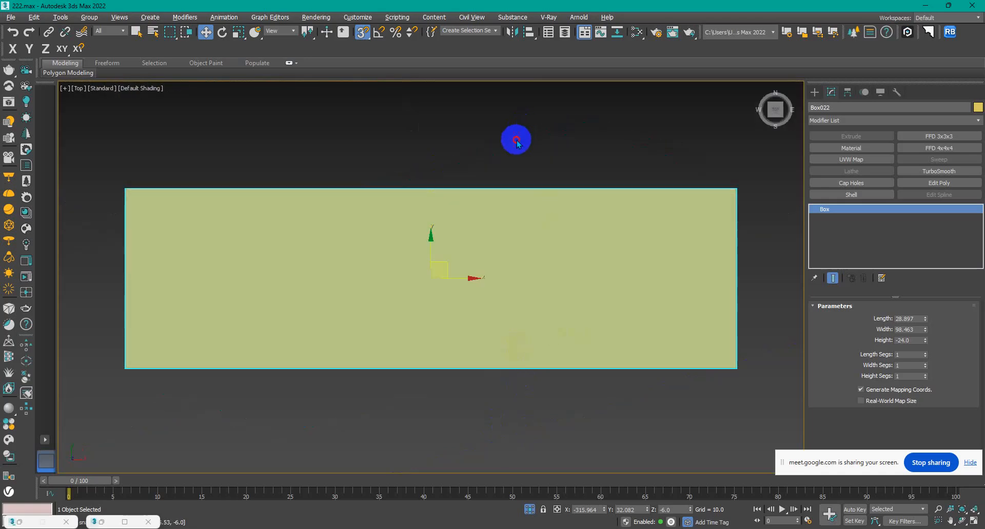
{"action": "left_click", "coordinate": [518, 143]}
{"action": "key", "text": "F3"}
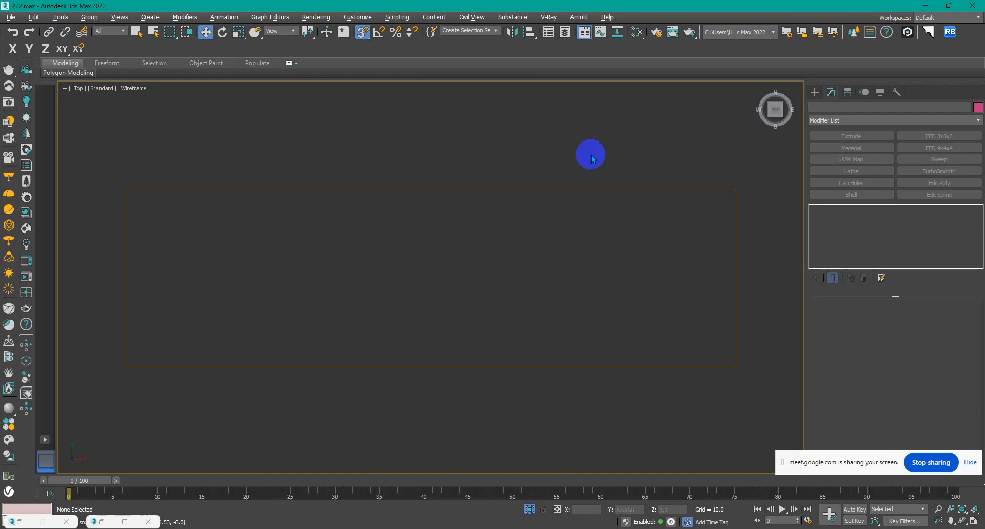
{"action": "left_click_drag", "start_coordinate": [761, 258], "coordinate": [159, 281]}
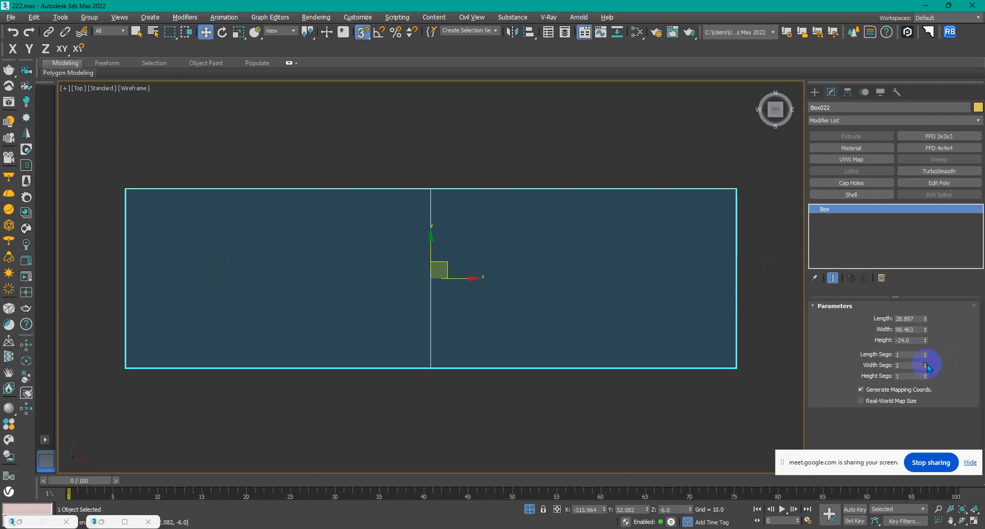
Step: Divide the box into 4 length segments, keeping one width and one height segment, and set its height to 6
{"action": "left_click", "coordinate": [925, 367]}
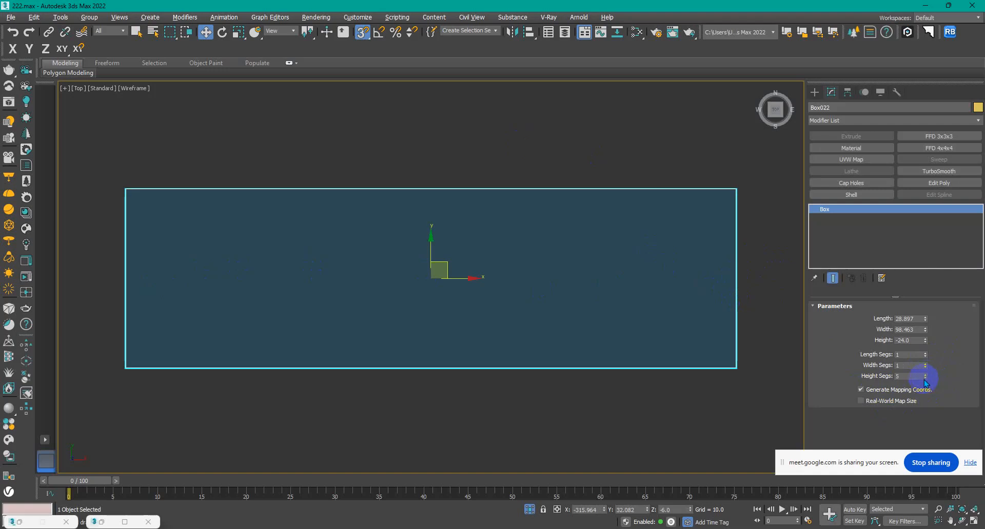
{"action": "left_click", "coordinate": [925, 353]}
{"action": "left_click", "coordinate": [926, 352]}
{"action": "left_click", "coordinate": [925, 353]}
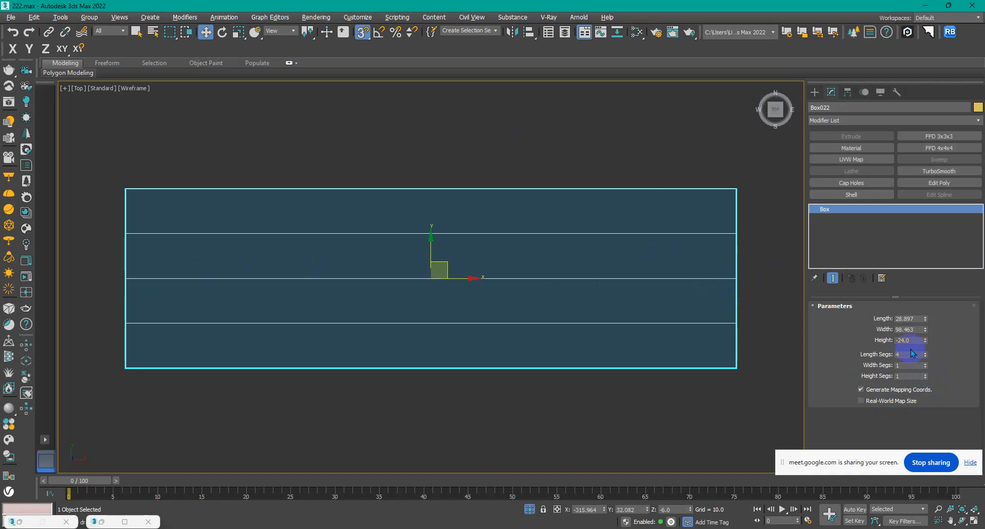
{"action": "double_click", "coordinate": [913, 343]}
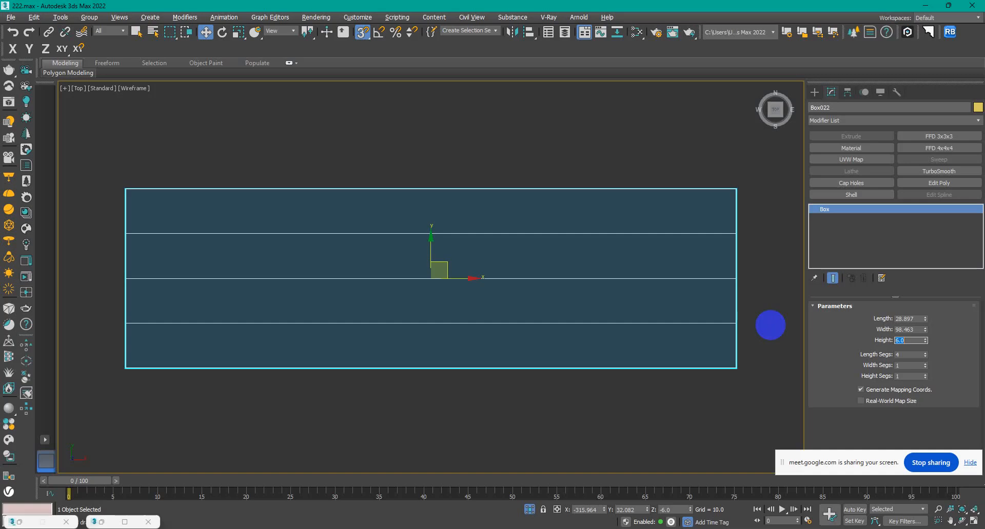
Step: Show the flattened box shaded in an angled view and unhide all building objects
{"action": "middle_click_drag", "start_coordinate": [391, 374], "coordinate": [452, 370], "text": "alt"}
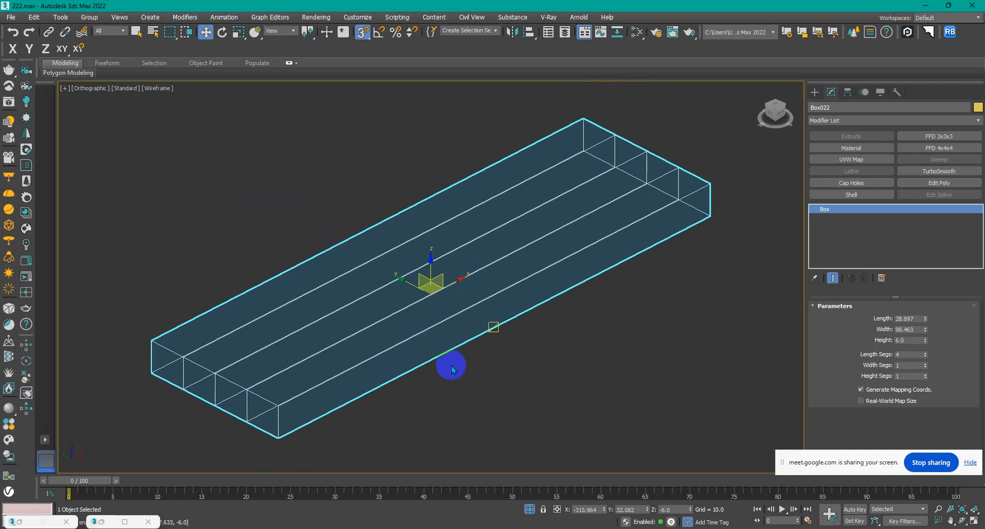
{"action": "key", "text": "F3"}
{"action": "right_click", "coordinate": [464, 394]}
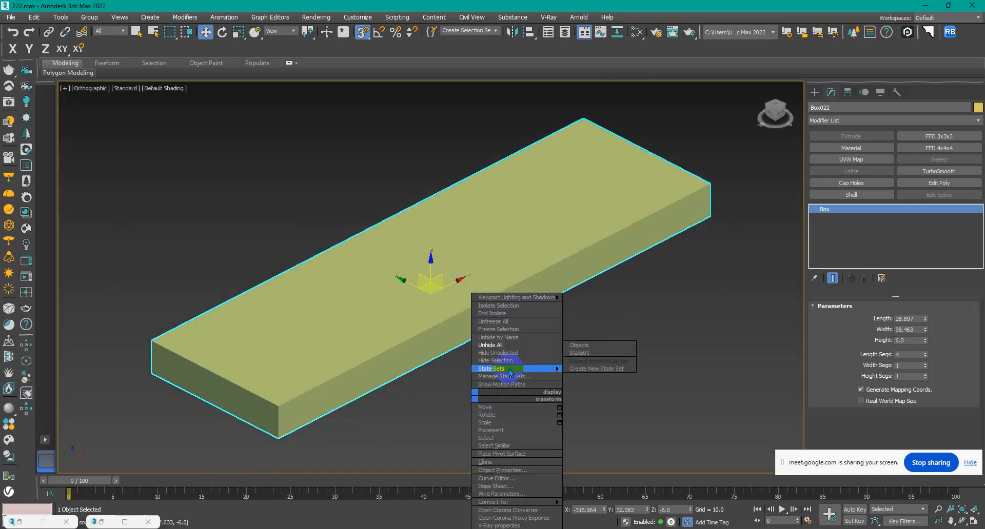
{"action": "left_click", "coordinate": [505, 341]}
Step: Lower the 6-high box to the ground by setting its Z position to -30, and deselect it
{"action": "middle_click_drag", "start_coordinate": [397, 353], "coordinate": [442, 310]}
{"action": "scroll", "coordinate": [441, 310], "scroll_direction": "down", "scroll_amount": 2}
{"action": "middle_click_drag", "start_coordinate": [457, 352], "coordinate": [398, 289]}
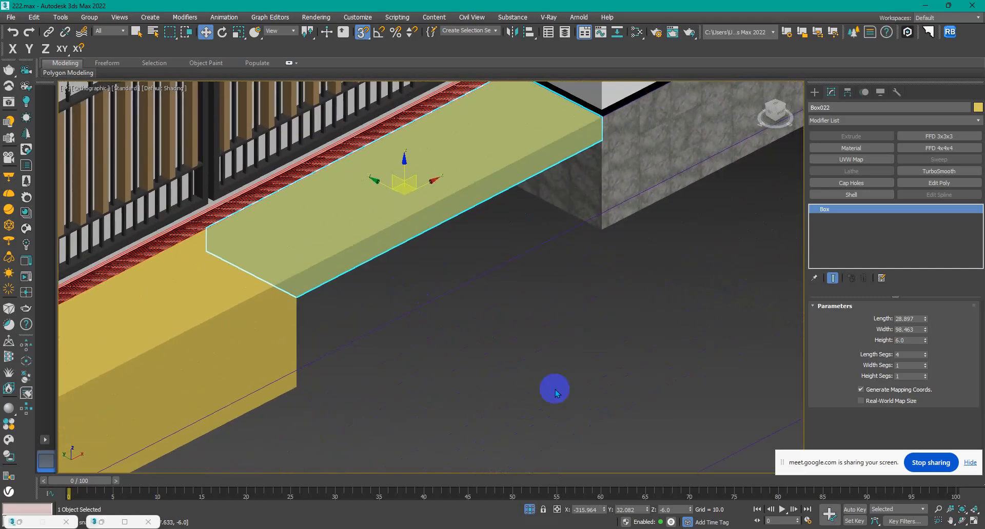
{"action": "left_click", "coordinate": [663, 510]}
{"action": "type", "text": "-30"}
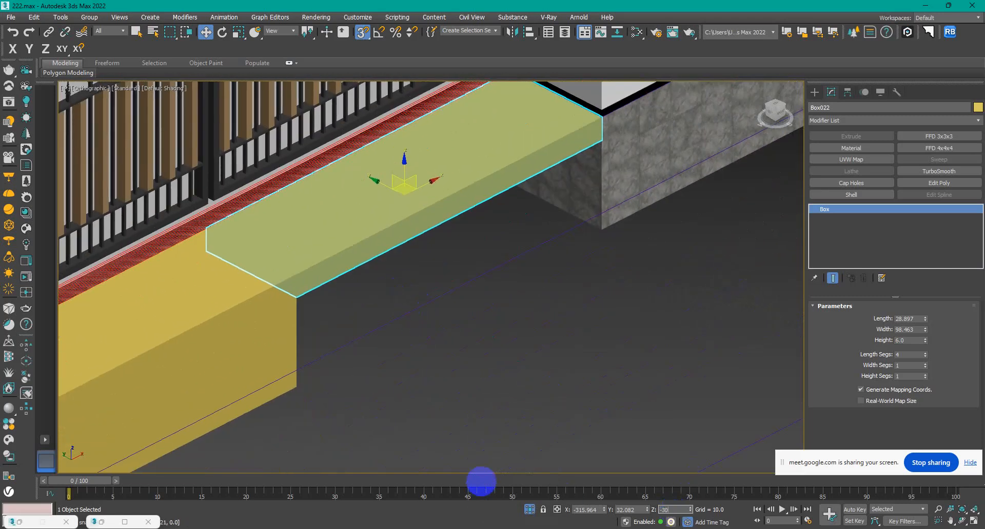
{"action": "key", "text": "Return"}
{"action": "left_click", "coordinate": [574, 380]}
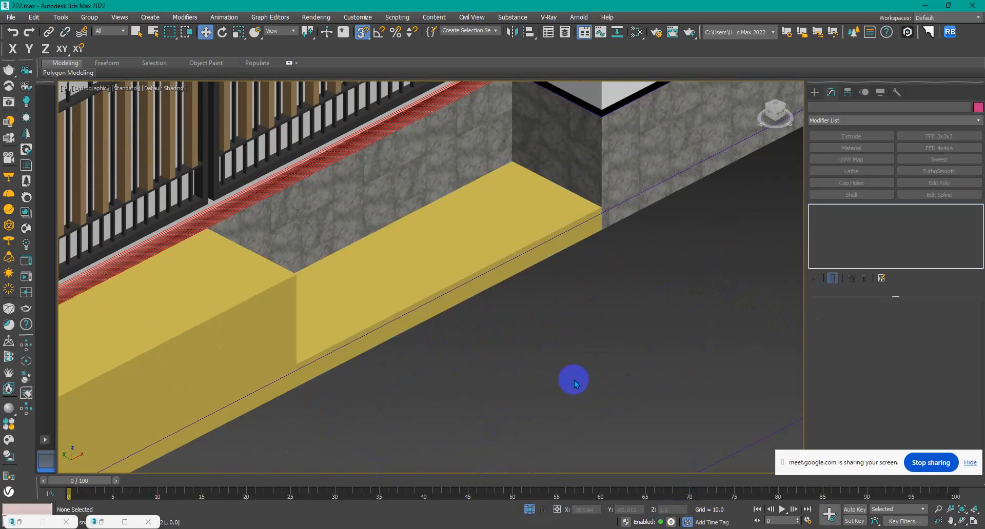
Step: Reselect the lowered box and convert it to an Editable Poly
{"action": "middle_click_drag", "start_coordinate": [573, 380], "coordinate": [556, 384]}
{"action": "left_click", "coordinate": [471, 238]}
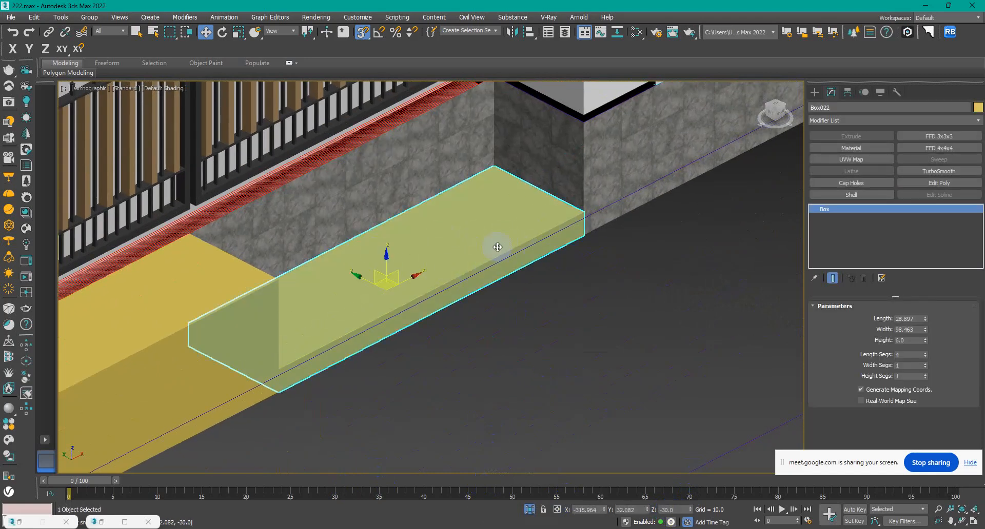
{"action": "scroll", "coordinate": [592, 231], "scroll_direction": "up", "scroll_amount": 2}
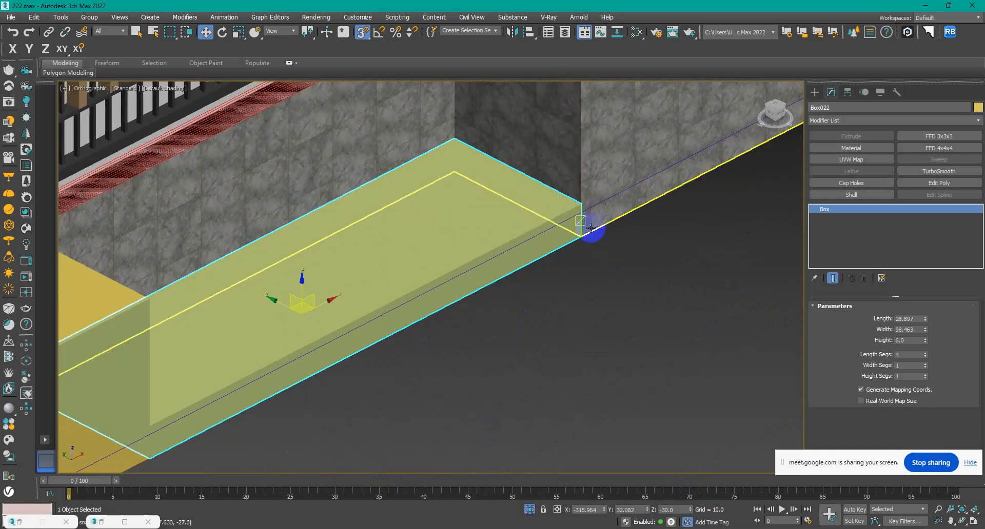
{"action": "scroll", "coordinate": [592, 228], "scroll_direction": "down", "scroll_amount": 2}
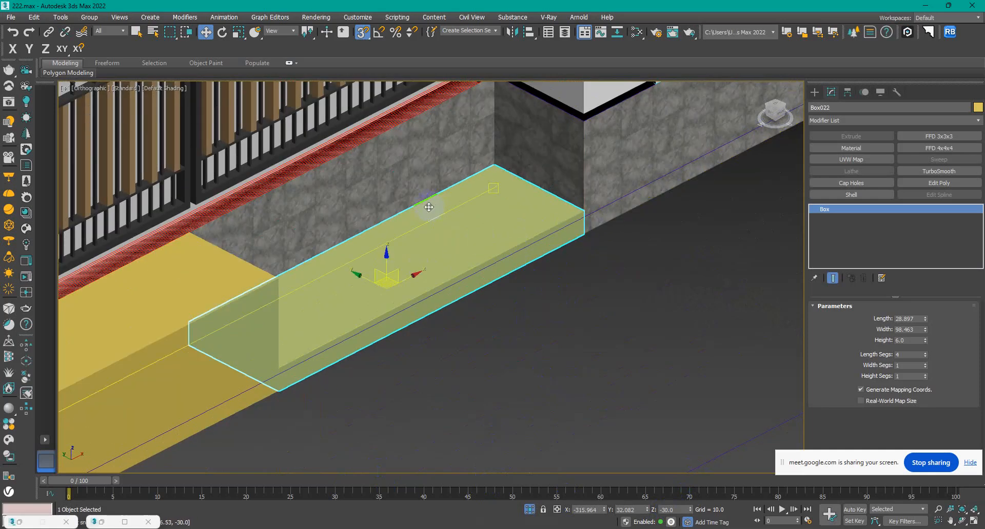
{"action": "right_click", "coordinate": [457, 241]}
{"action": "left_click", "coordinate": [539, 347]}
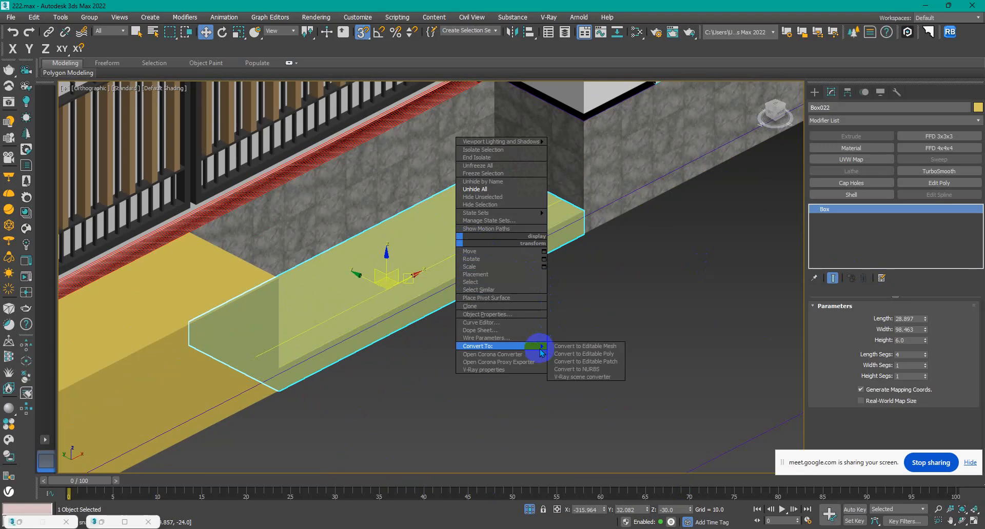
{"action": "left_click", "coordinate": [586, 353]}
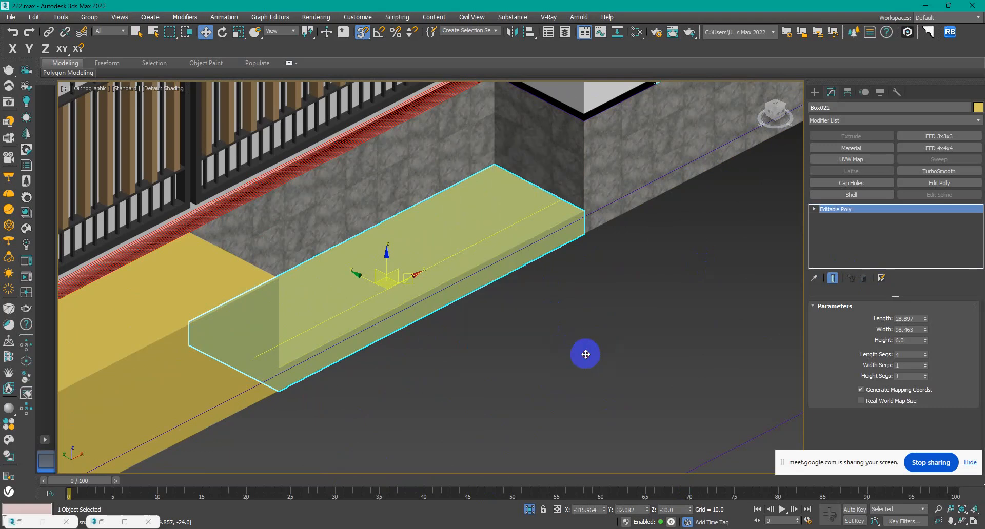
Step: Turn off snapping and select the box's rearmost top polygon strip beside the stone plinth
{"action": "left_click", "coordinate": [905, 318]}
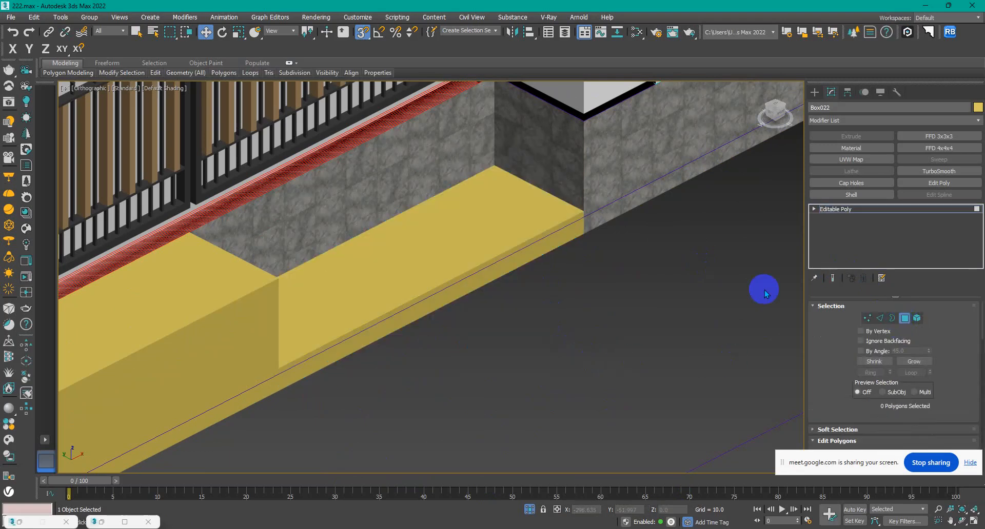
{"action": "key", "text": "s"}
{"action": "left_click", "coordinate": [421, 218]}
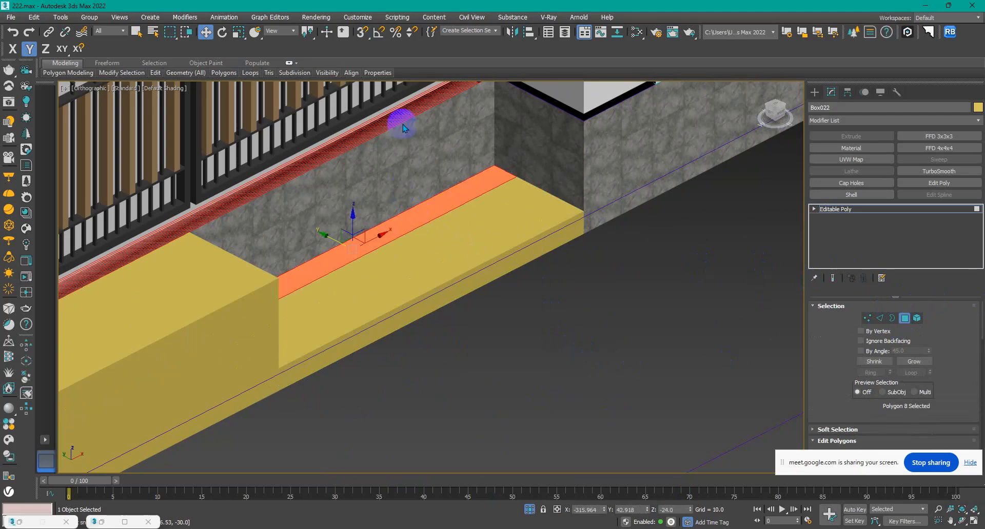
{"action": "left_click", "coordinate": [672, 509]}
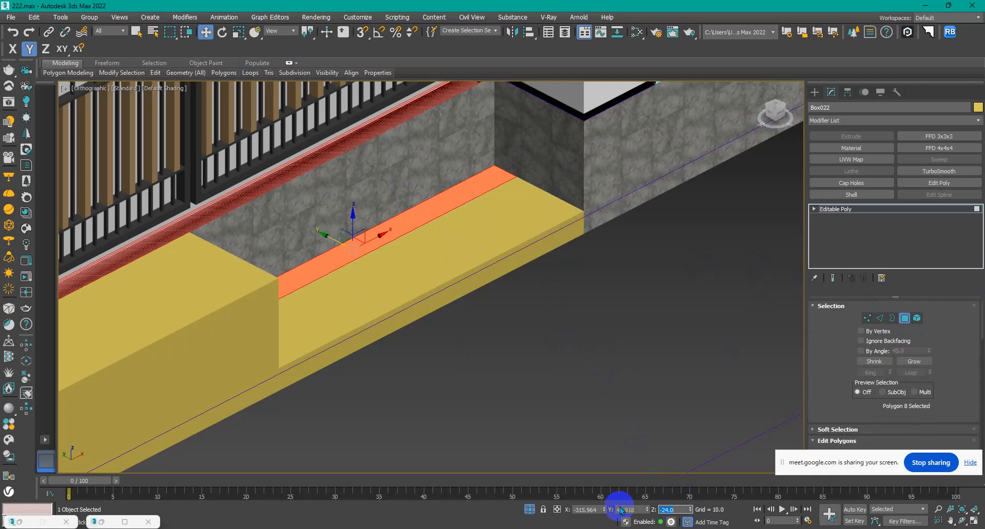
{"action": "type", "text": "24"}
{"action": "key", "text": "Return"}
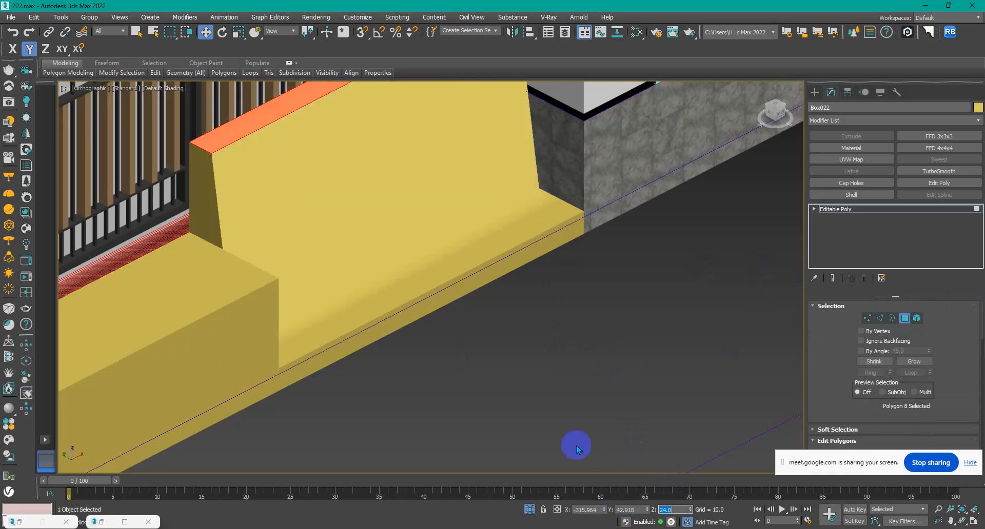
{"action": "key", "text": "ctrl+z"}
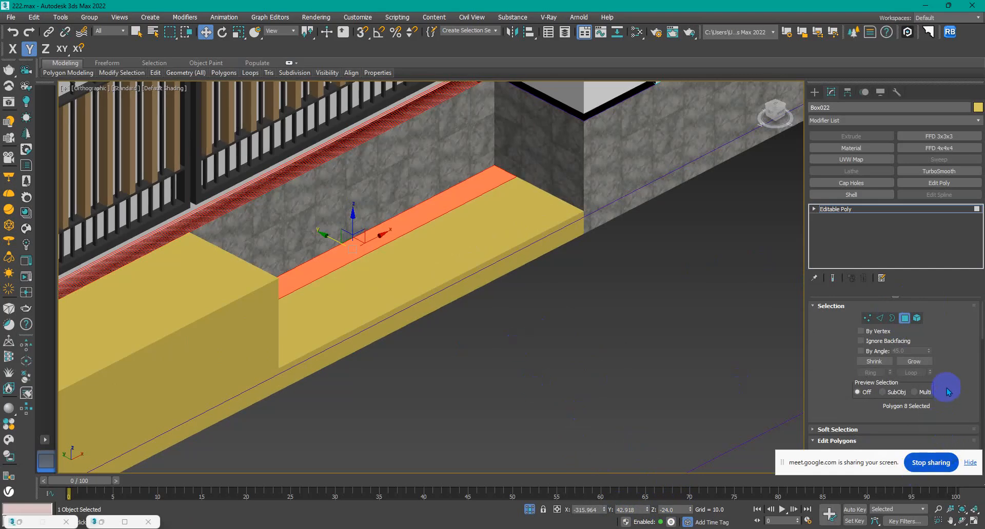
Step: Extrude the rearmost top polygon strip by 18 to form the highest step
{"action": "left_click_drag", "start_coordinate": [784, 463], "coordinate": [463, 399]}
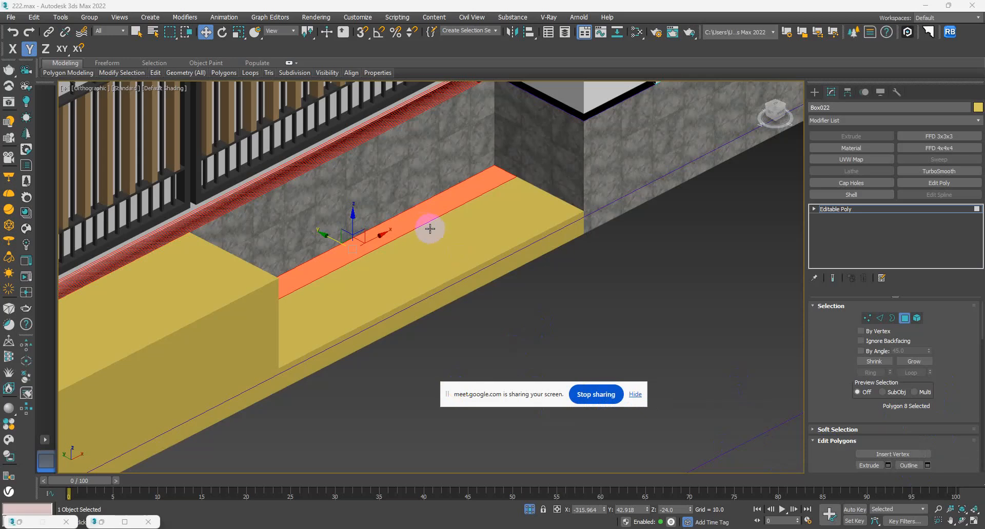
{"action": "left_click", "coordinate": [888, 465]}
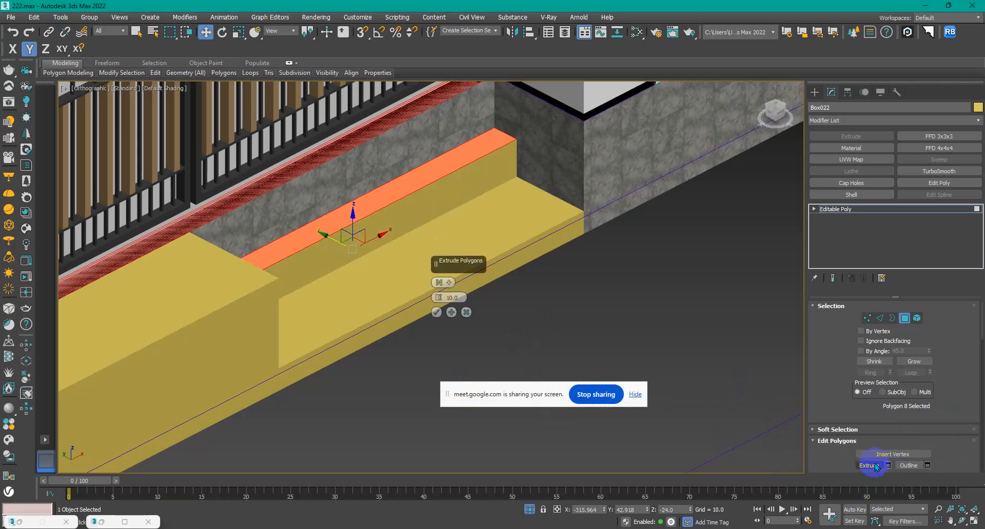
{"action": "left_click", "coordinate": [452, 298]}
{"action": "type", "text": "2"}
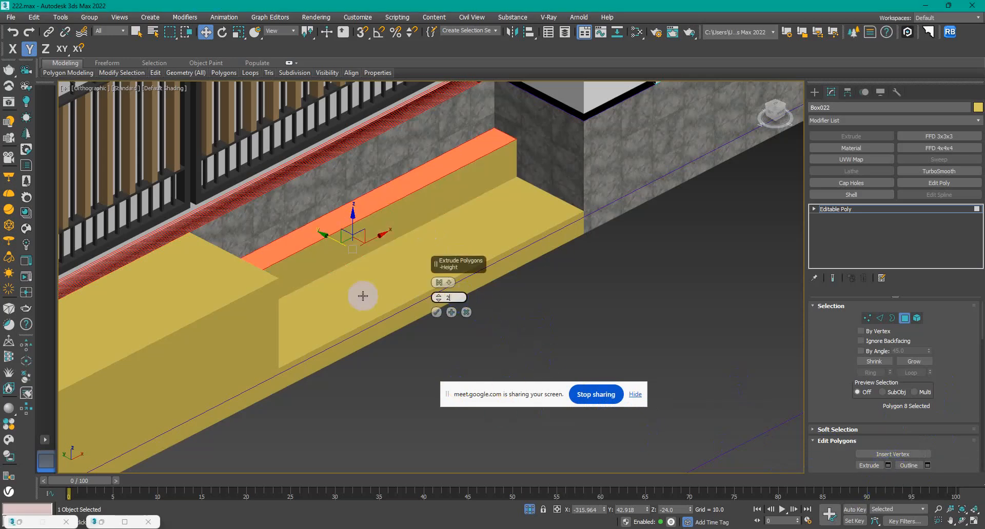
{"action": "type", "text": "4.0"}
{"action": "middle_click_drag", "start_coordinate": [499, 334], "coordinate": [555, 307], "text": "alt"}
{"action": "type", "text": "18.0"}
{"action": "left_click", "coordinate": [436, 312]}
Step: Extrude the second top polygon strip from the back by 12
{"action": "left_click", "coordinate": [409, 249]}
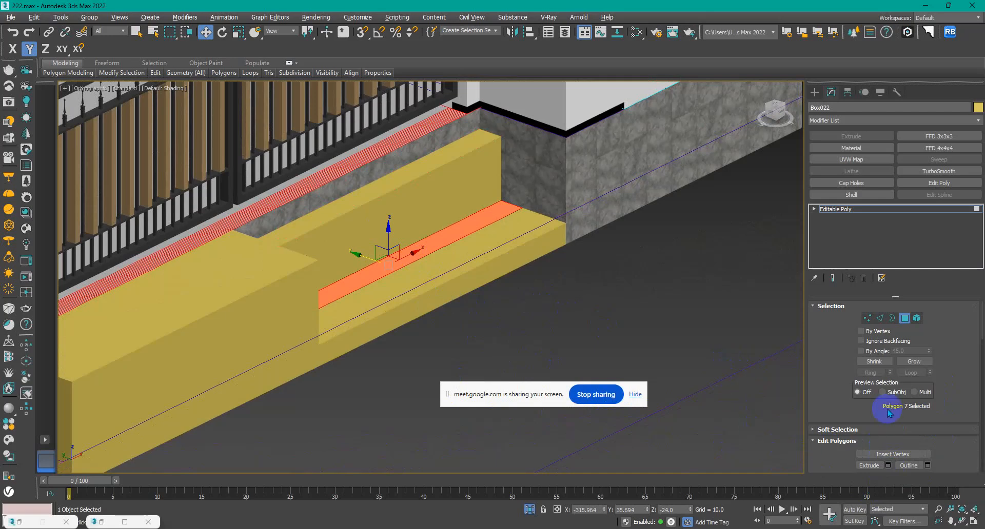
{"action": "left_click", "coordinate": [888, 465]}
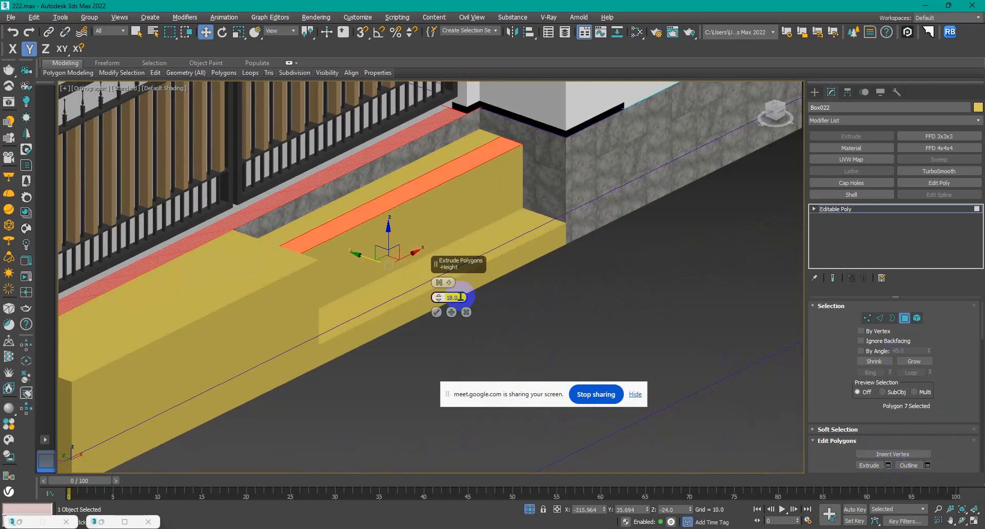
{"action": "left_click_drag", "start_coordinate": [460, 298], "coordinate": [405, 316]}
{"action": "type", "text": "12"}
{"action": "key", "text": "Return"}
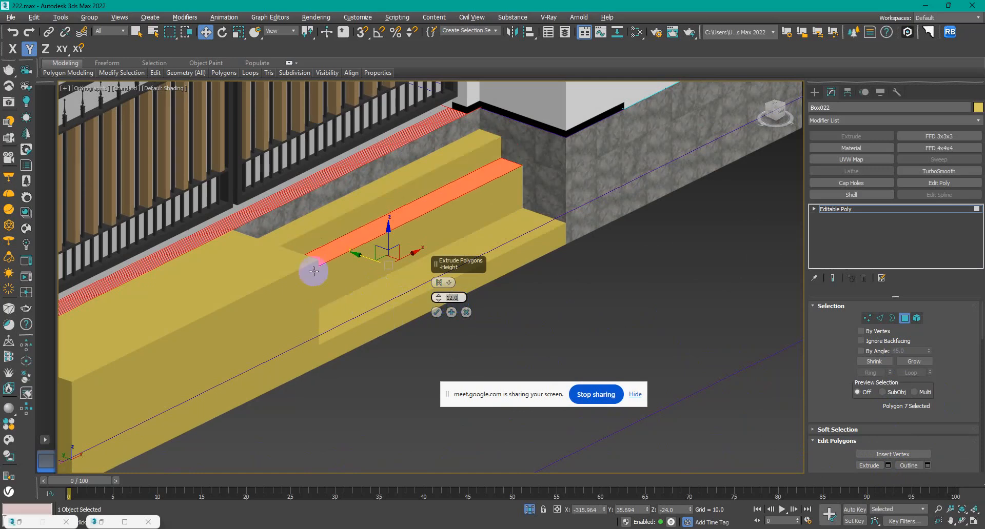
{"action": "left_click", "coordinate": [437, 312]}
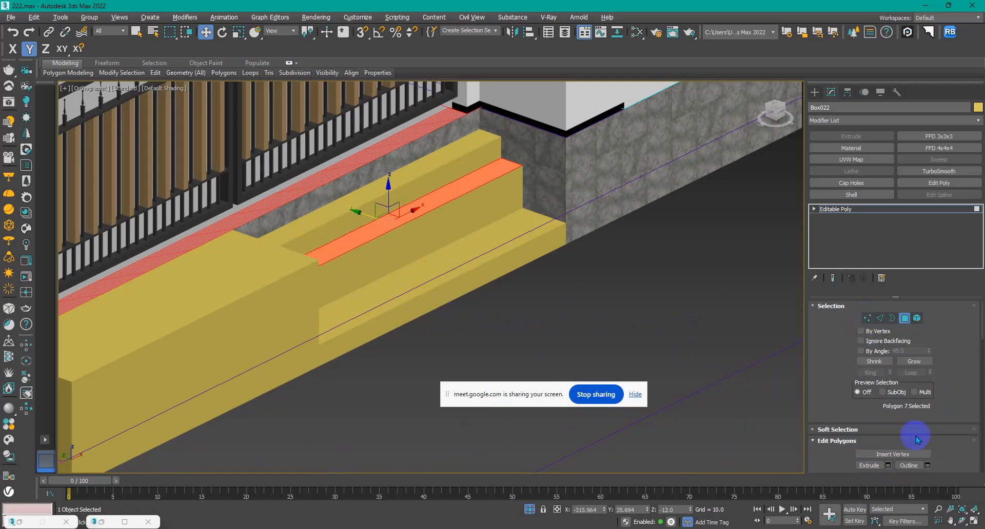
Step: Extrude the third top polygon strip from the back by 6
{"action": "left_click", "coordinate": [466, 244]}
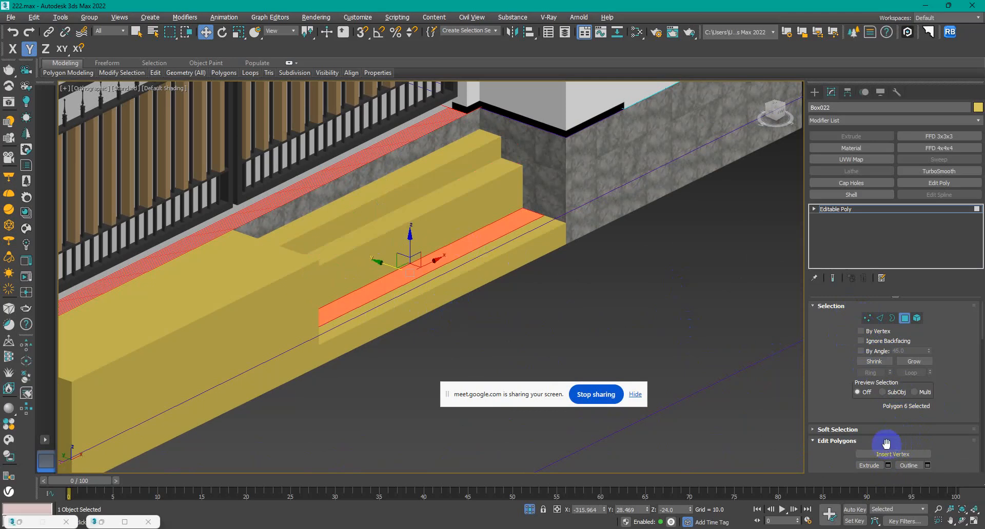
{"action": "left_click", "coordinate": [887, 465]}
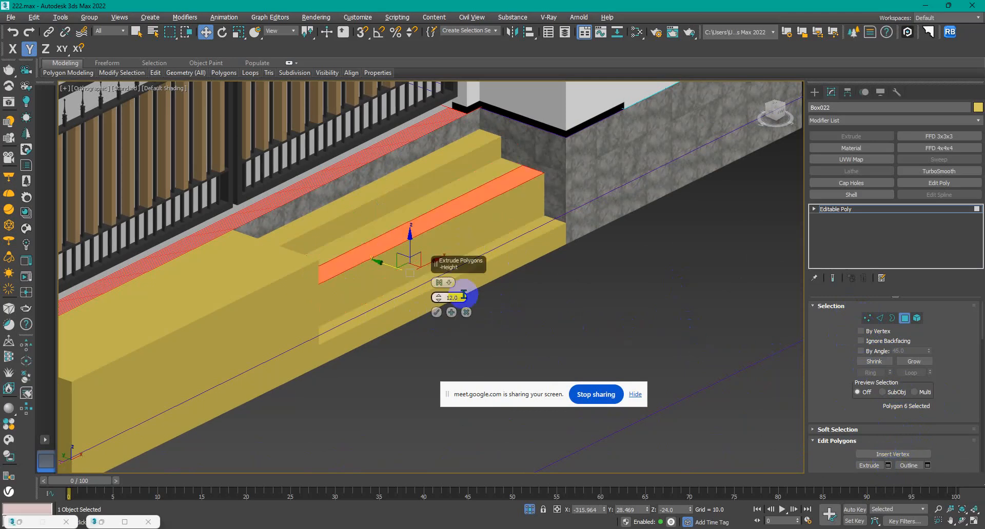
{"action": "type", "text": "6"}
{"action": "key", "text": "Return"}
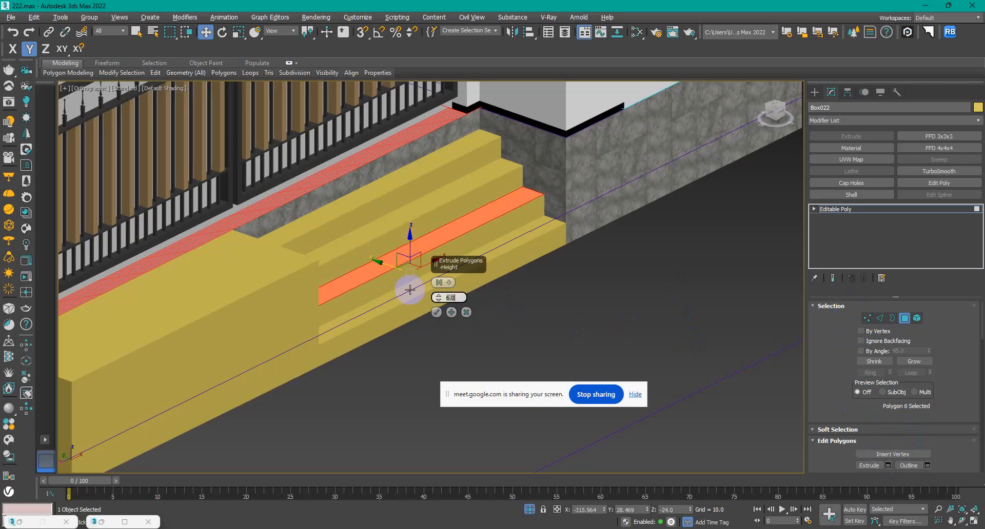
{"action": "left_click", "coordinate": [436, 312]}
Step: Convert the tall base block beside the steps to an Editable Poly
{"action": "middle_click_drag", "start_coordinate": [437, 312], "coordinate": [407, 321], "text": "alt"}
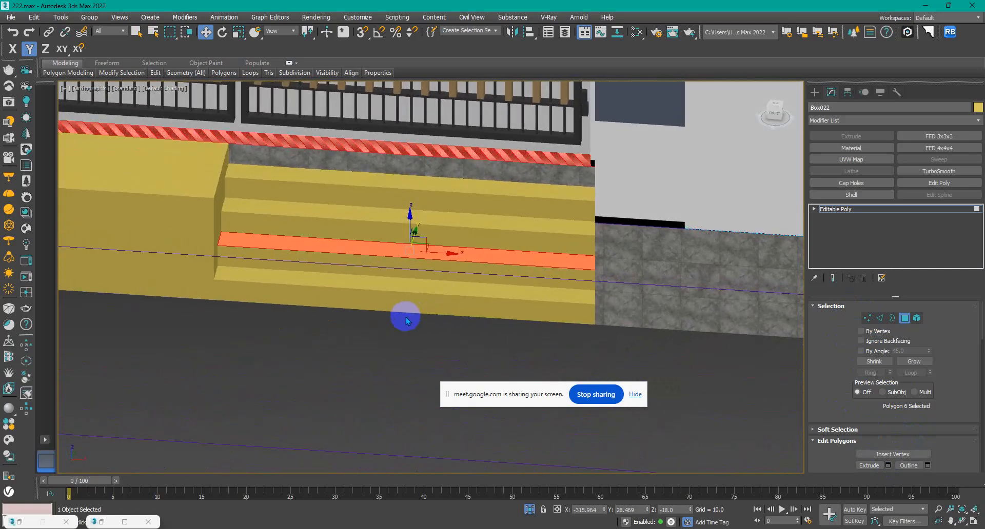
{"action": "scroll", "coordinate": [369, 279], "scroll_direction": "down", "scroll_amount": 3}
{"action": "middle_click_drag", "start_coordinate": [361, 274], "coordinate": [444, 263]}
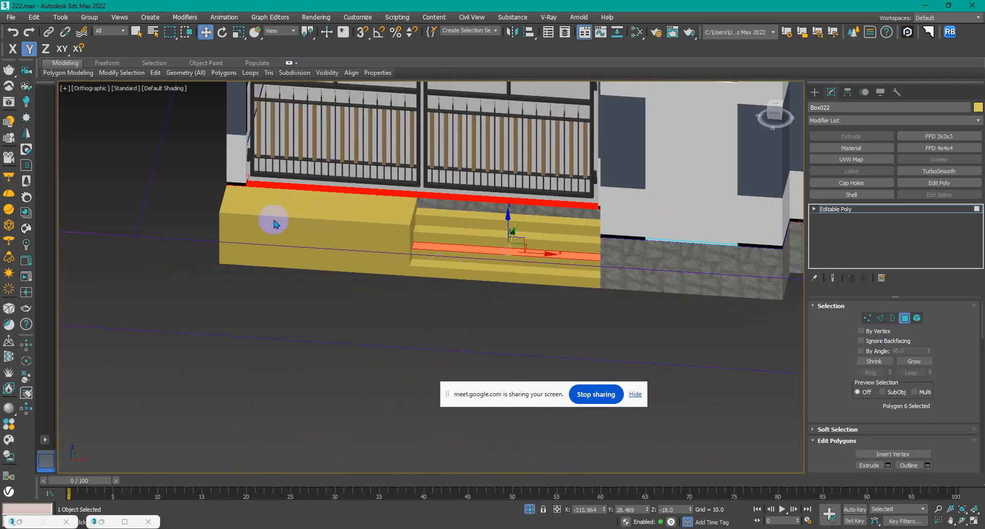
{"action": "middle_click_drag", "start_coordinate": [354, 218], "coordinate": [432, 231], "text": "alt"}
{"action": "right_click", "coordinate": [382, 243]}
{"action": "mouse_move", "coordinate": [451, 347]}
{"action": "left_click", "coordinate": [505, 354]}
Step: Lower the base block's two front top vertices vertically to its bottom edge to turn the block into a ramp
{"action": "left_click", "coordinate": [866, 318]}
{"action": "scroll", "coordinate": [395, 170], "scroll_direction": "up", "scroll_amount": 5}
{"action": "left_click_drag", "start_coordinate": [407, 164], "coordinate": [361, 197]}
{"action": "left_click_drag", "start_coordinate": [231, 311], "coordinate": [138, 266], "text": "ctrl"}
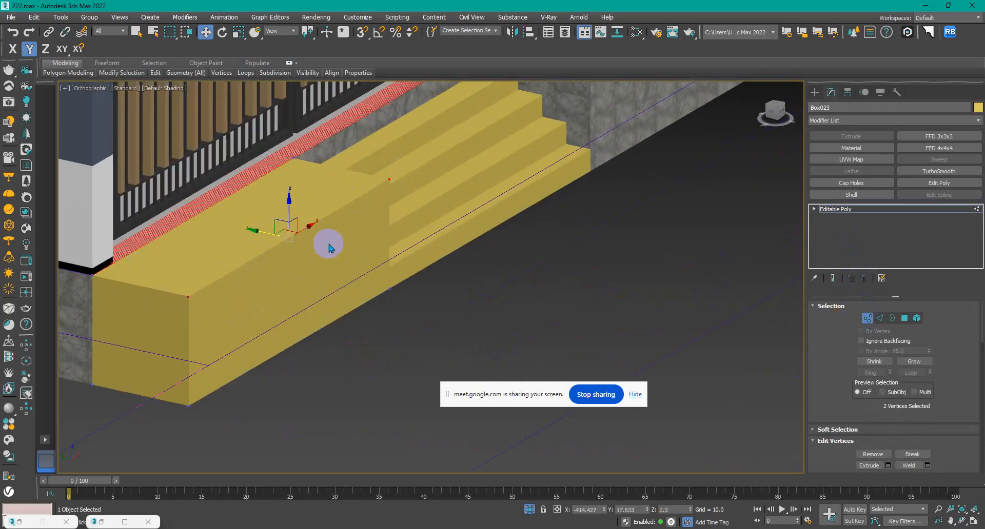
{"action": "key", "text": "z"}
{"action": "key", "text": "l"}
{"action": "middle_click_drag", "start_coordinate": [797, 333], "coordinate": [484, 184]}
{"action": "scroll", "coordinate": [349, 215], "scroll_direction": "up", "scroll_amount": 2}
{"action": "left_click_drag", "start_coordinate": [342, 195], "coordinate": [325, 264]}
{"action": "scroll", "coordinate": [348, 287], "scroll_direction": "up", "scroll_amount": 4}
{"action": "right_click", "coordinate": [326, 264]}
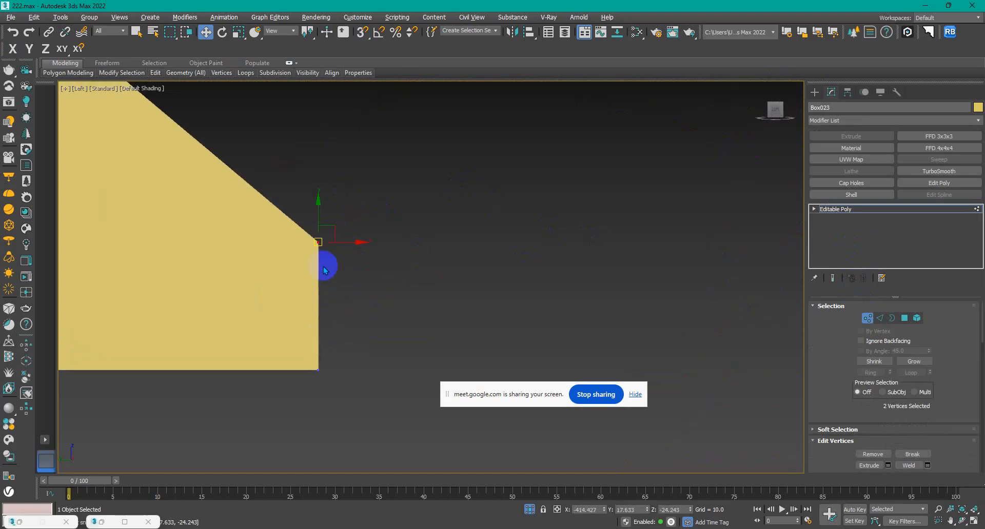
{"action": "left_click_drag", "start_coordinate": [318, 217], "coordinate": [333, 342]}
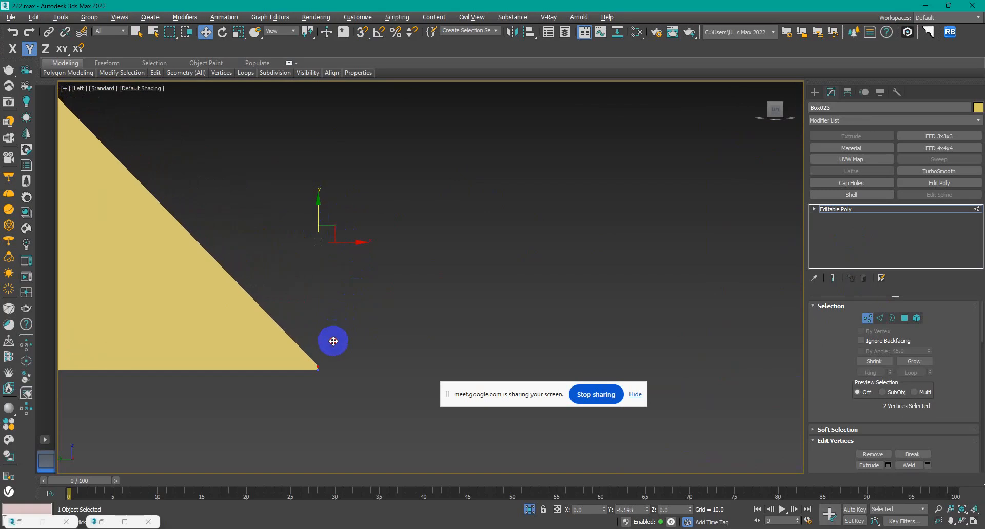
{"action": "middle_click_drag", "start_coordinate": [451, 308], "coordinate": [431, 328], "text": "alt"}
{"action": "scroll", "coordinate": [402, 316], "scroll_direction": "down", "scroll_amount": 5}
{"action": "right_click", "coordinate": [500, 331]}
{"action": "left_click", "coordinate": [521, 281]}
{"action": "middle_click_drag", "start_coordinate": [465, 301], "coordinate": [465, 322], "text": "alt"}
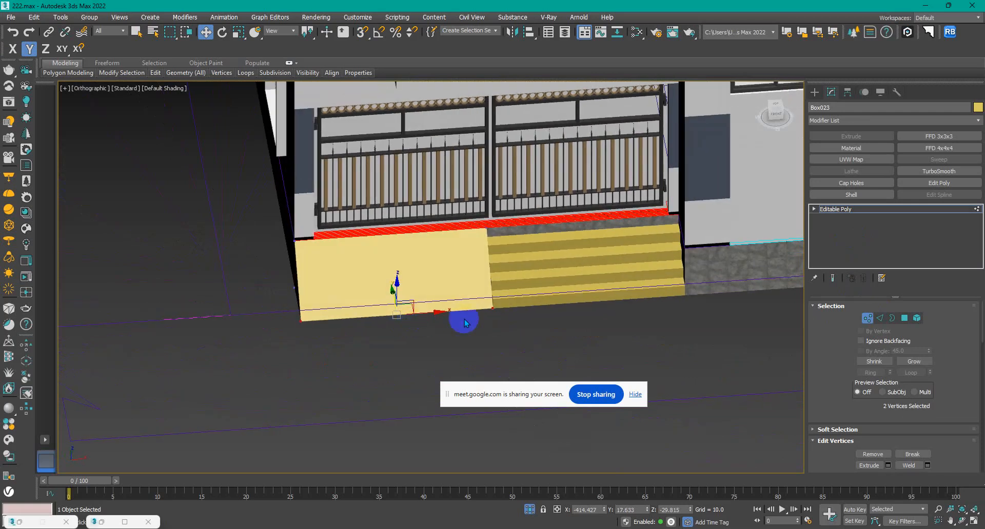
Step: Move the four vertices at the ramp's end beside the steps by -12 along X
{"action": "left_click_drag", "start_coordinate": [509, 336], "coordinate": [461, 198]}
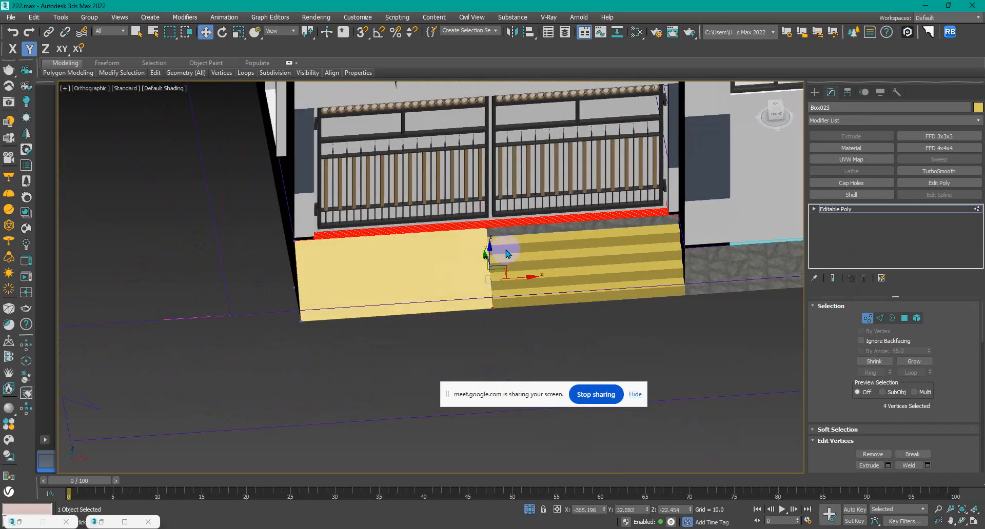
{"action": "mouse_move", "coordinate": [527, 278]}
{"action": "left_mouse_down"}
{"action": "mouse_move", "coordinate": [512, 278]}
{"action": "mouse_move", "coordinate": [522, 273]}
{"action": "left_mouse_up"}
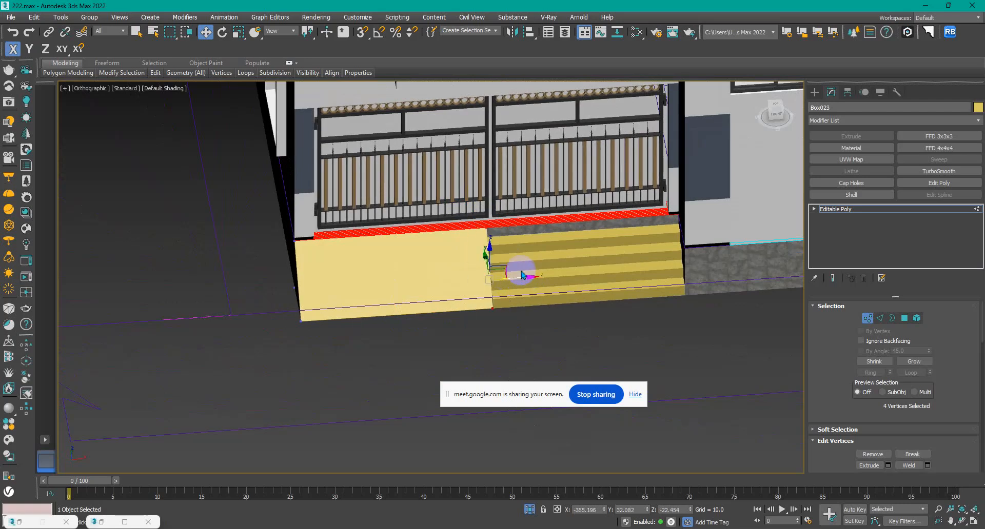
{"action": "key", "text": "t"}
{"action": "scroll", "coordinate": [486, 263], "scroll_direction": "down", "scroll_amount": 10}
{"action": "key", "text": "F3"}
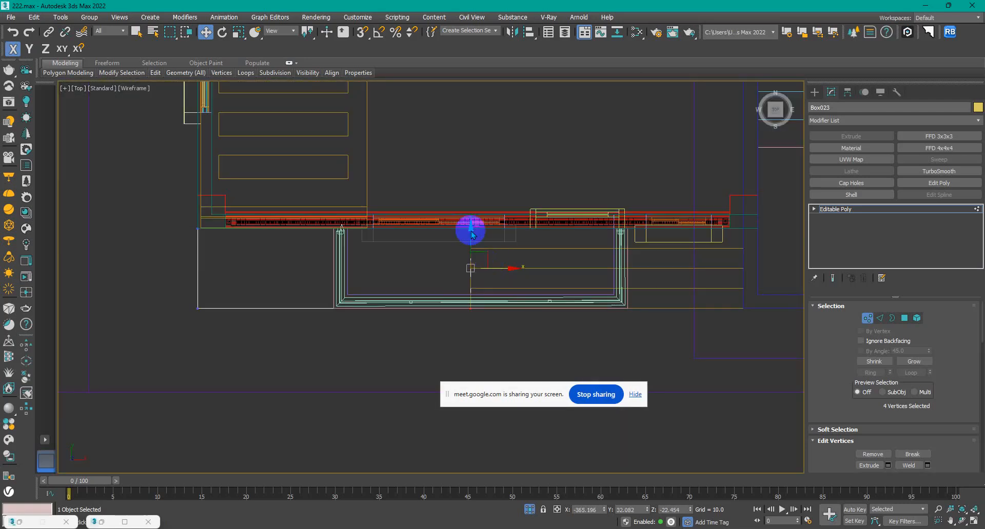
{"action": "right_click", "coordinate": [217, 38]}
{"action": "right_click", "coordinate": [205, 33]}
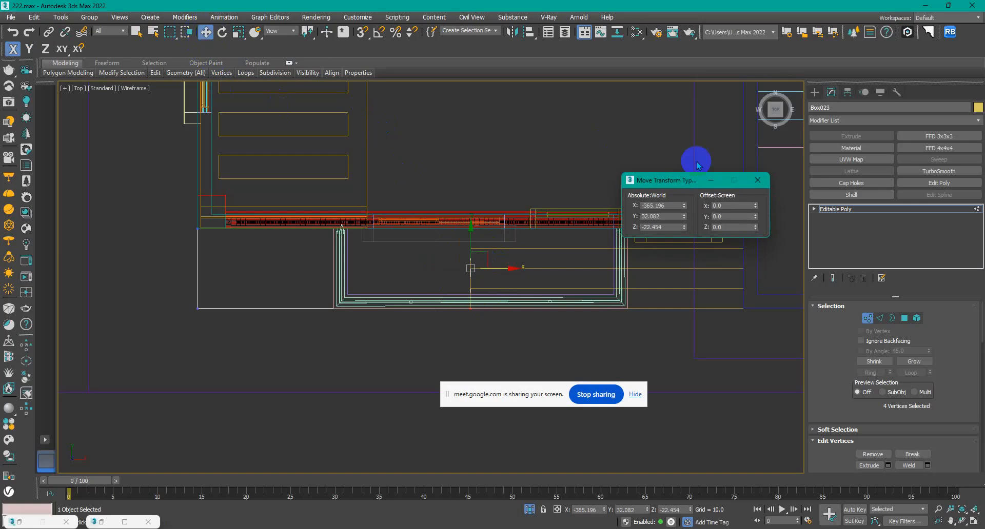
{"action": "left_click", "coordinate": [729, 205]}
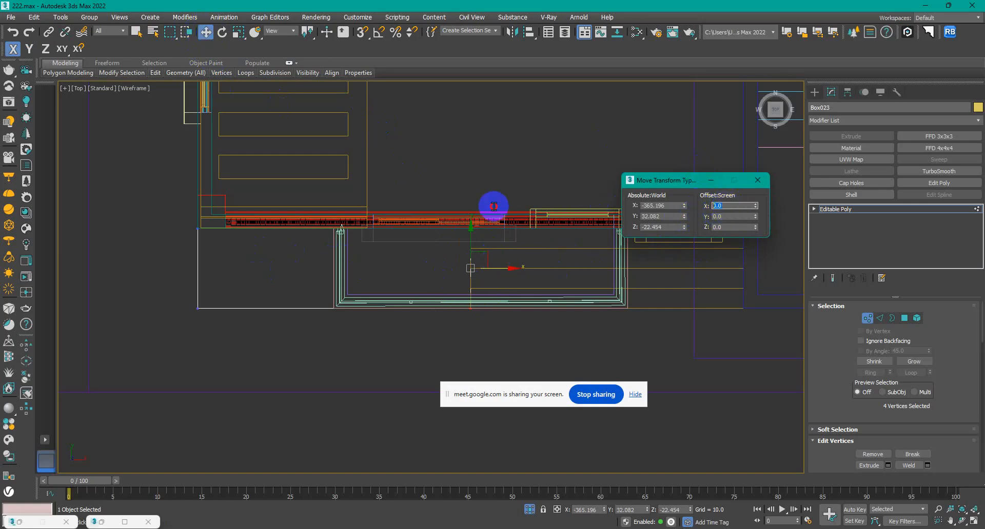
{"action": "type", "text": "-"}
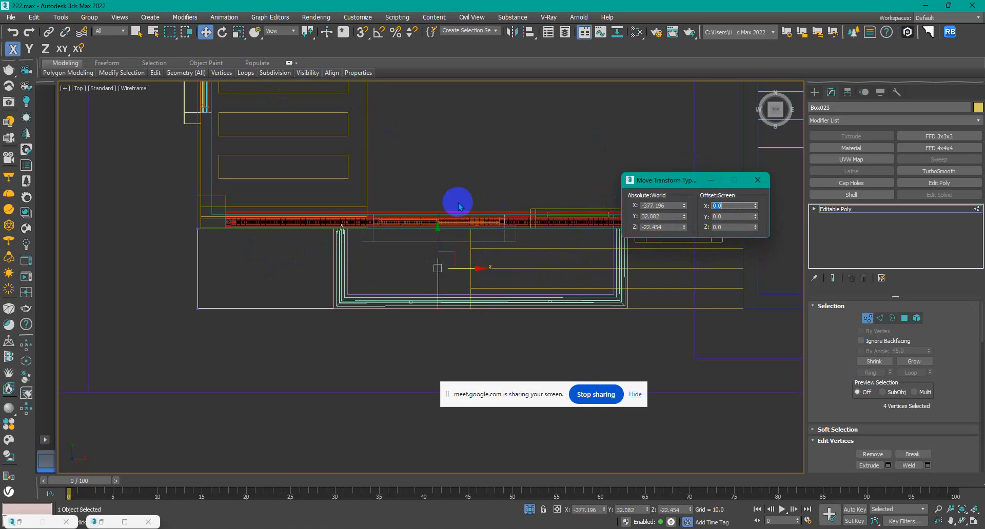
{"action": "left_click", "coordinate": [755, 182]}
Step: Create a box snapped into the gap between the ramp and the steps, 28.897 long, 12 wide and 30 high
{"action": "left_click", "coordinate": [813, 92]}
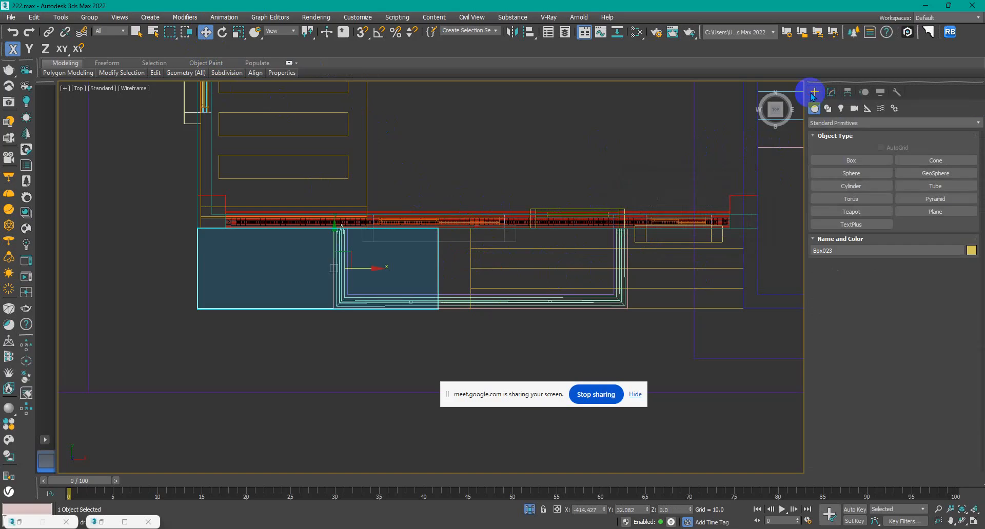
{"action": "left_click", "coordinate": [886, 163]}
{"action": "scroll", "coordinate": [460, 255], "scroll_direction": "up", "scroll_amount": 5}
{"action": "key", "text": "s"}
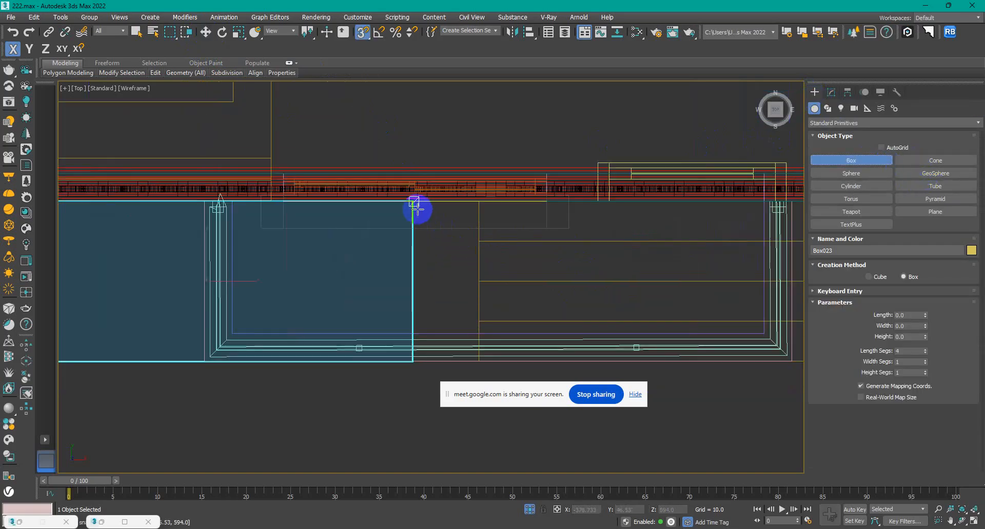
{"action": "left_click_drag", "start_coordinate": [410, 205], "coordinate": [479, 362]}
{"action": "left_click", "coordinate": [876, 124]}
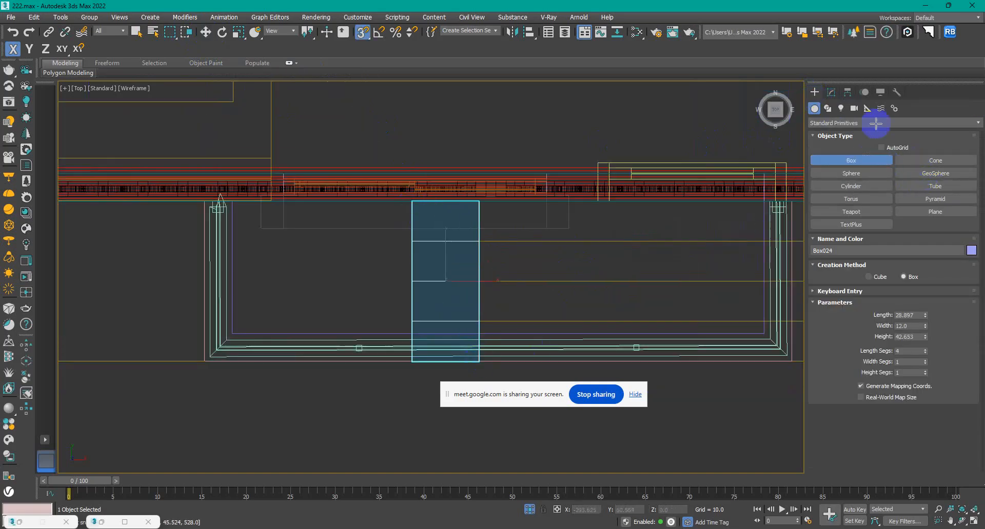
{"action": "left_click", "coordinate": [834, 93]}
{"action": "type", "text": "30"}
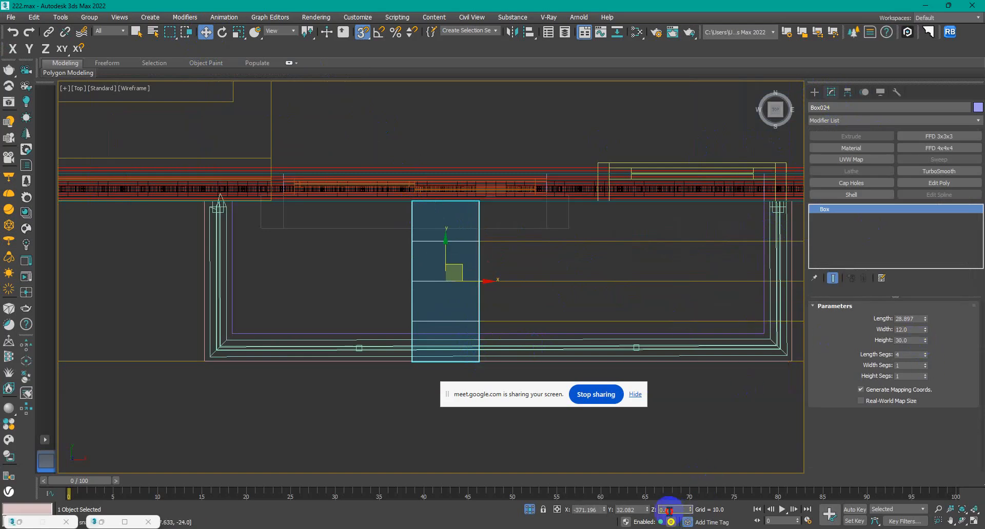
Step: Set the new side block's Z position to -30 and deselect it
{"action": "left_click", "coordinate": [668, 510]}
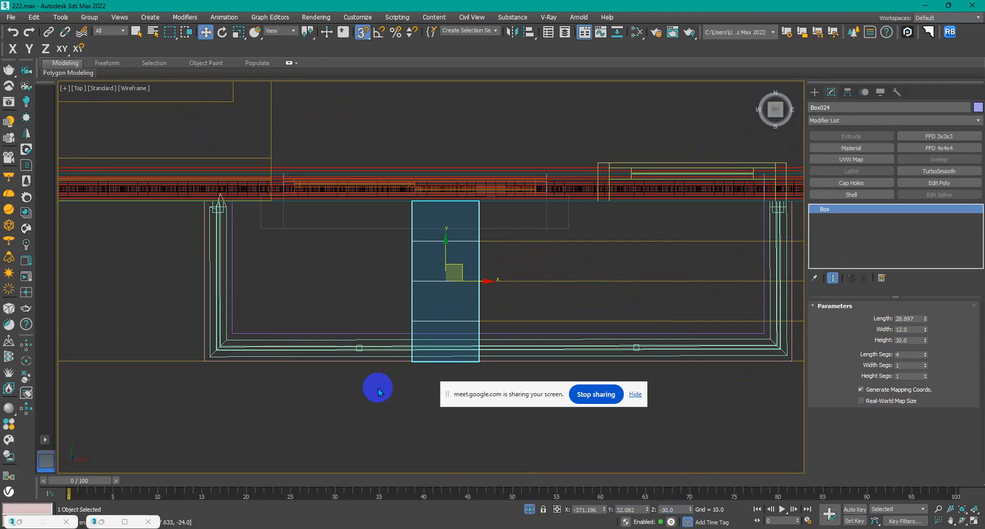
{"action": "key", "text": "F3"}
{"action": "mouse_move", "coordinate": [388, 401]}
{"action": "middle_mouse_down", "text": "alt"}
{"action": "mouse_move", "coordinate": [420, 340]}
{"action": "mouse_move", "coordinate": [385, 352]}
{"action": "middle_mouse_up", "text": "alt"}
{"action": "scroll", "coordinate": [401, 348], "scroll_direction": "down", "scroll_amount": 4}
{"action": "left_click", "coordinate": [354, 360]}
{"action": "middle_click_drag", "start_coordinate": [458, 294], "coordinate": [410, 373]}
{"action": "key", "text": "s"}
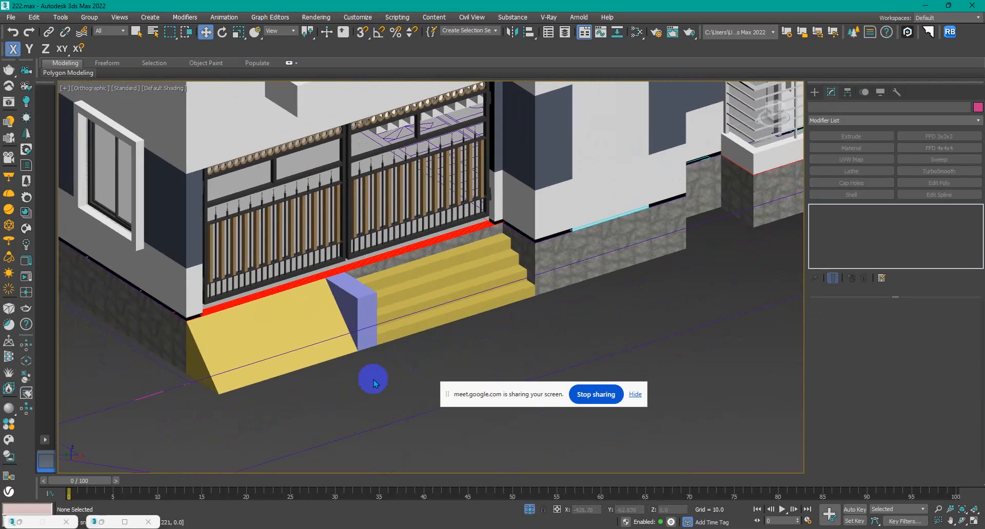
Step: Move the four vertices at the ramp's outer end, near the building corner, by 12 along X
{"action": "middle_click_drag", "start_coordinate": [298, 390], "coordinate": [382, 367]}
{"action": "left_click", "coordinate": [317, 328]}
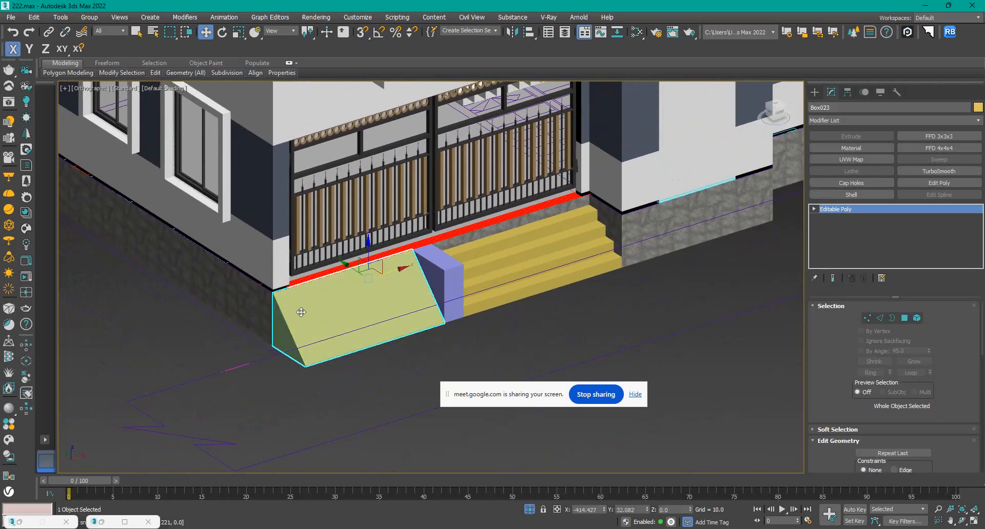
{"action": "left_click", "coordinate": [872, 321]}
{"action": "left_click_drag", "start_coordinate": [247, 229], "coordinate": [246, 228]}
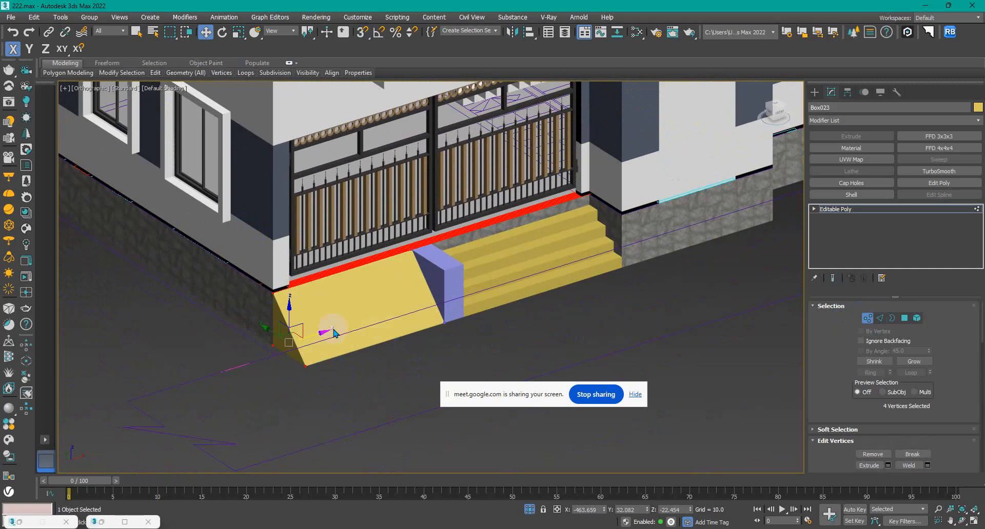
{"action": "right_click", "coordinate": [205, 32]}
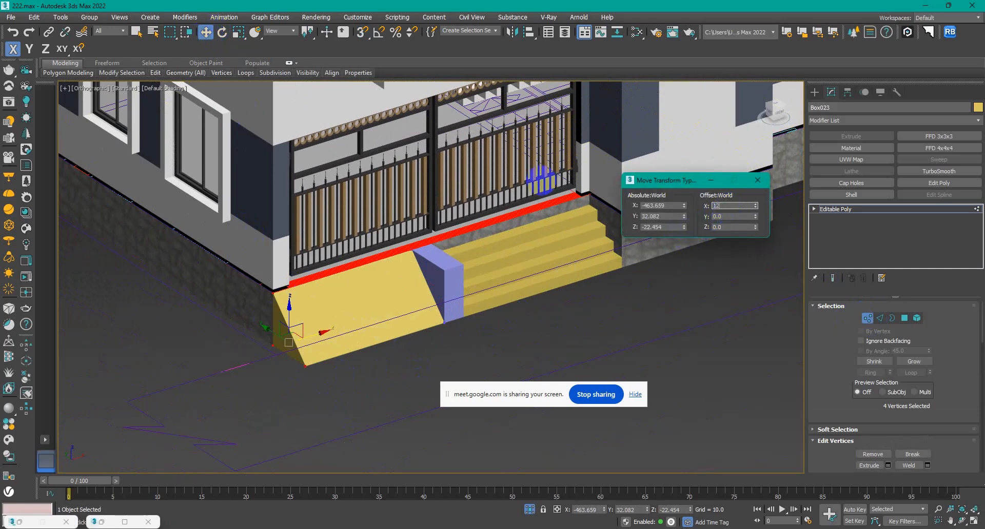
{"action": "type", "text": "12"}
{"action": "key", "text": "Return"}
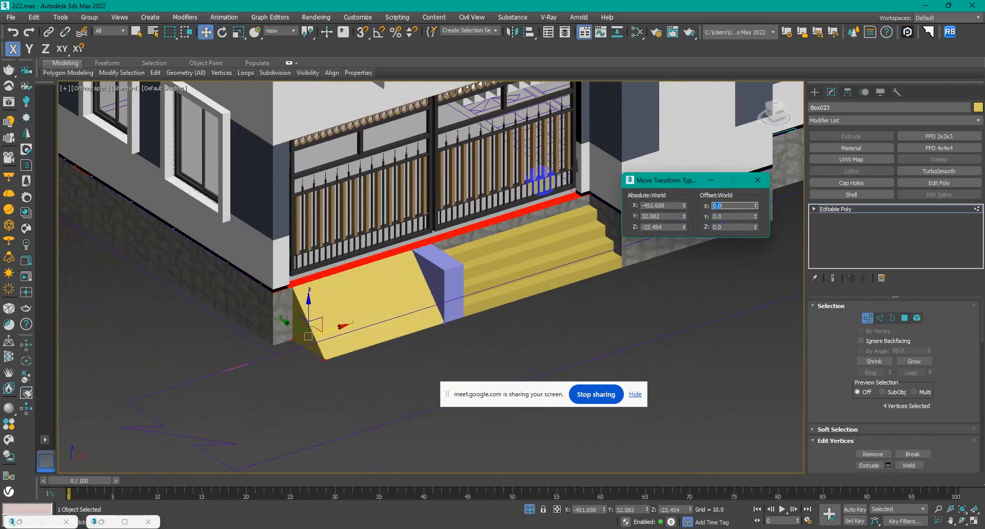
{"action": "left_click", "coordinate": [757, 180]}
Step: Copy the side block along X to the ramp's outer end and snap it flush against the ramp
{"action": "left_click", "coordinate": [814, 92]}
{"action": "left_click", "coordinate": [710, 285]}
{"action": "left_click", "coordinate": [454, 285]}
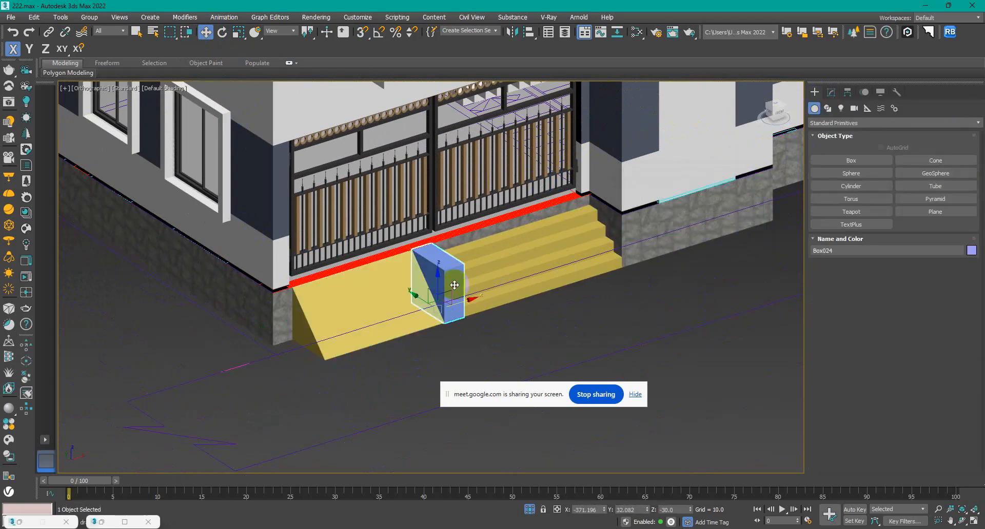
{"action": "key", "text": "s"}
{"action": "left_click_drag", "start_coordinate": [459, 294], "coordinate": [372, 339], "text": "shift"}
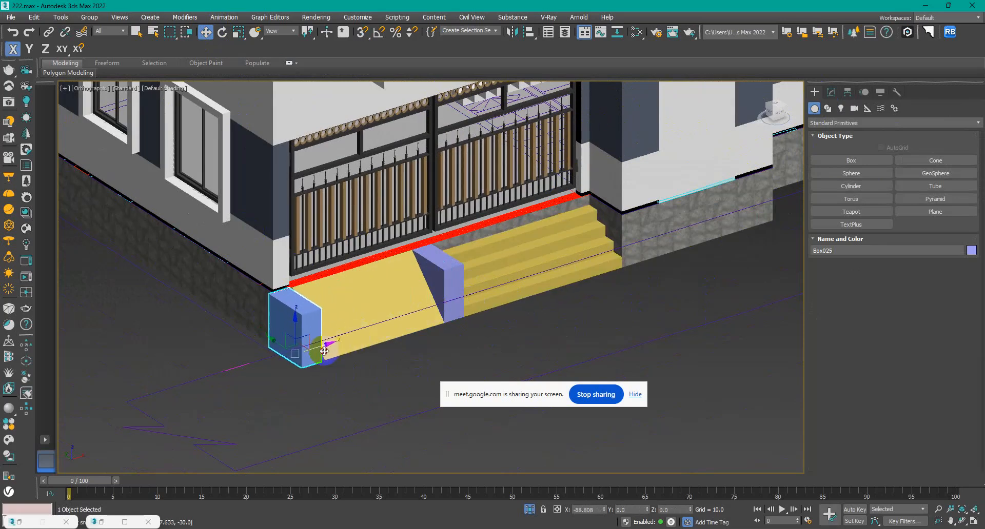
{"action": "left_click", "coordinate": [494, 312]}
{"action": "scroll", "coordinate": [286, 362], "scroll_direction": "up", "scroll_amount": 8}
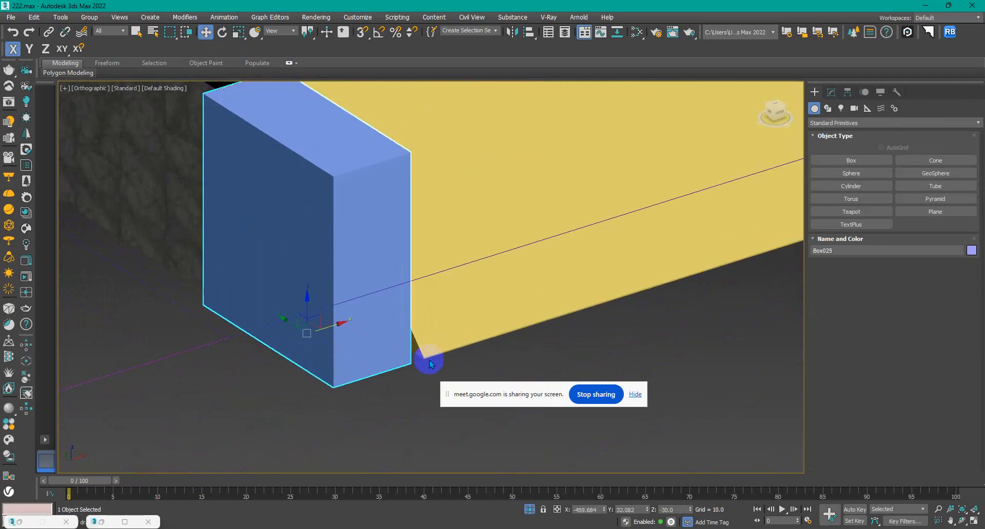
{"action": "key", "text": "s"}
{"action": "scroll", "coordinate": [409, 362], "scroll_direction": "down", "scroll_amount": 10}
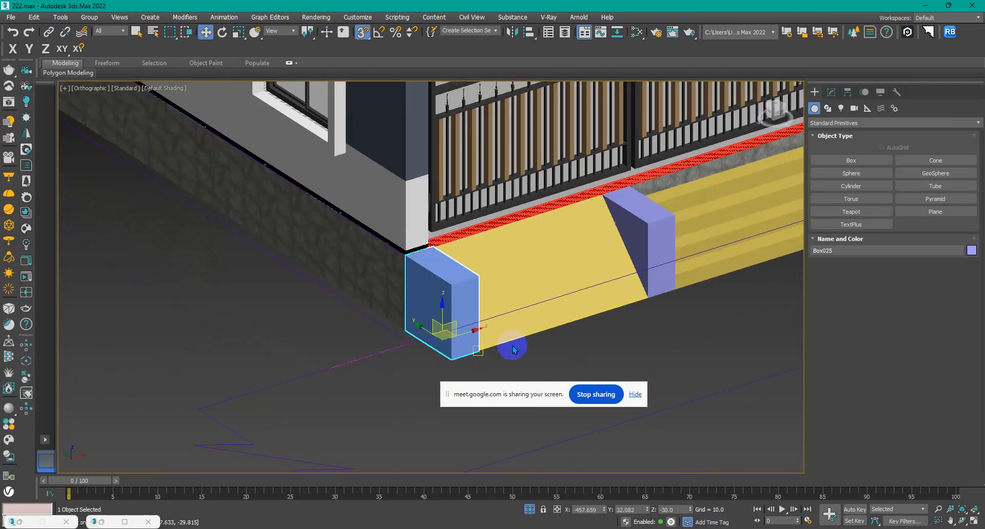
{"action": "middle_click_drag", "start_coordinate": [387, 336], "coordinate": [512, 324], "text": "alt"}
{"action": "scroll", "coordinate": [485, 308], "scroll_direction": "down", "scroll_amount": 3}
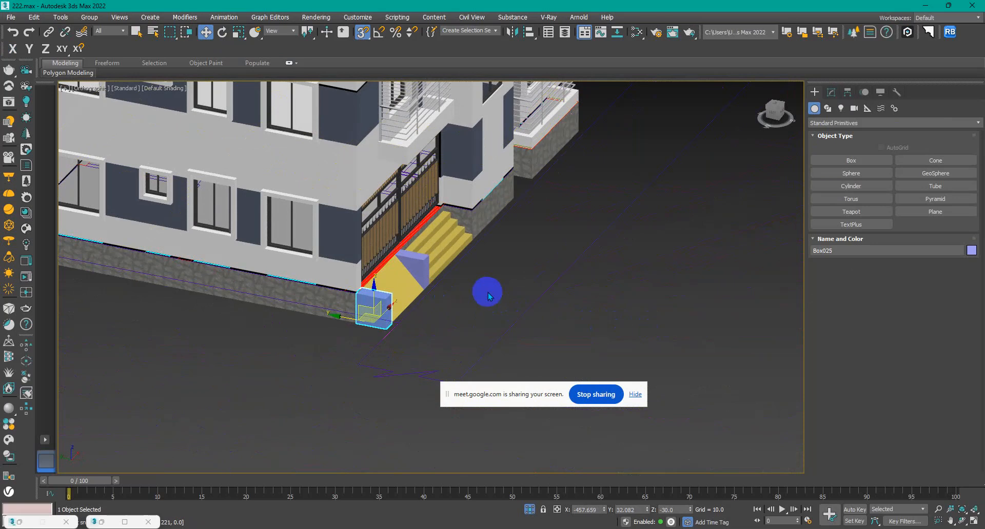
Step: Convert the side block between the ramp and the steps to an Editable Poly
{"action": "scroll", "coordinate": [447, 295], "scroll_direction": "up", "scroll_amount": 4}
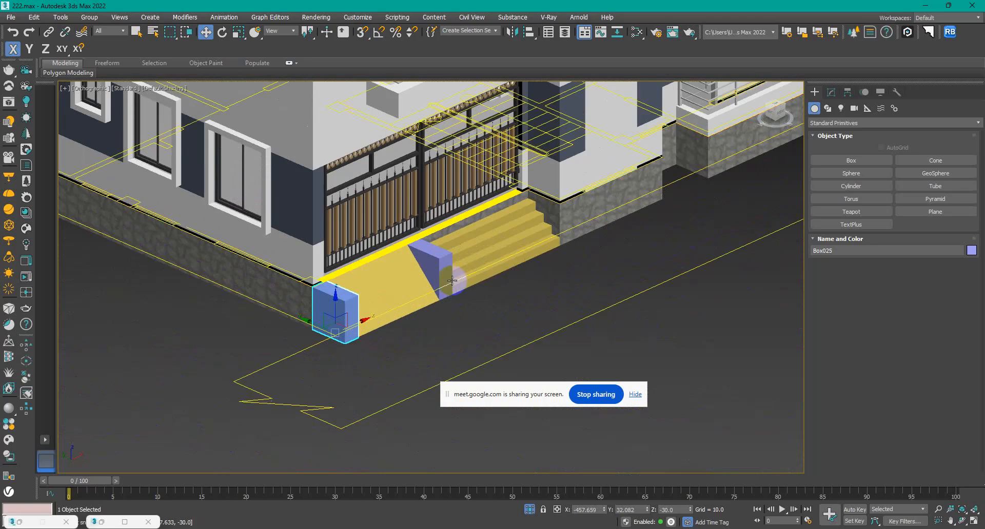
{"action": "scroll", "coordinate": [452, 281], "scroll_direction": "up", "scroll_amount": 2}
{"action": "left_click", "coordinate": [441, 275]}
{"action": "right_click", "coordinate": [442, 274]}
{"action": "mouse_move", "coordinate": [506, 380]}
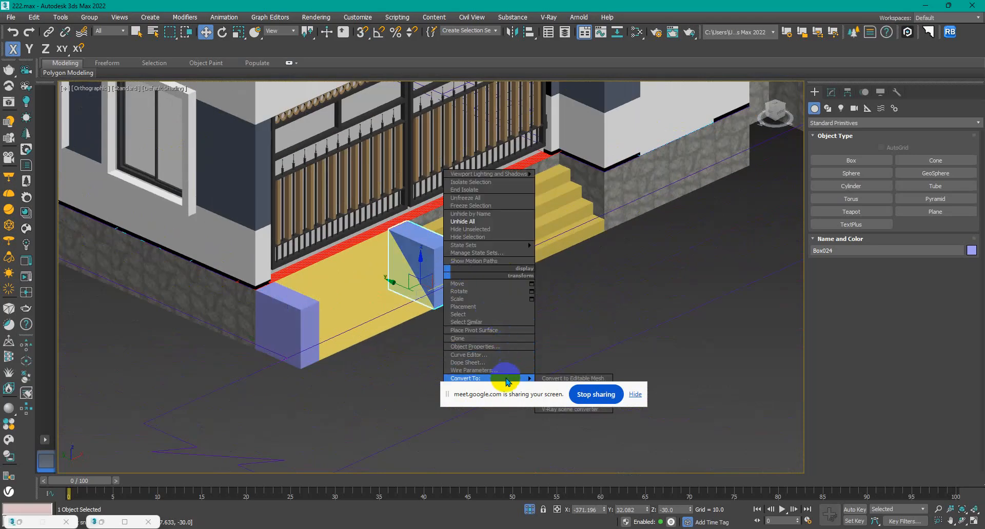
{"action": "left_click_drag", "start_coordinate": [500, 395], "coordinate": [736, 466]}
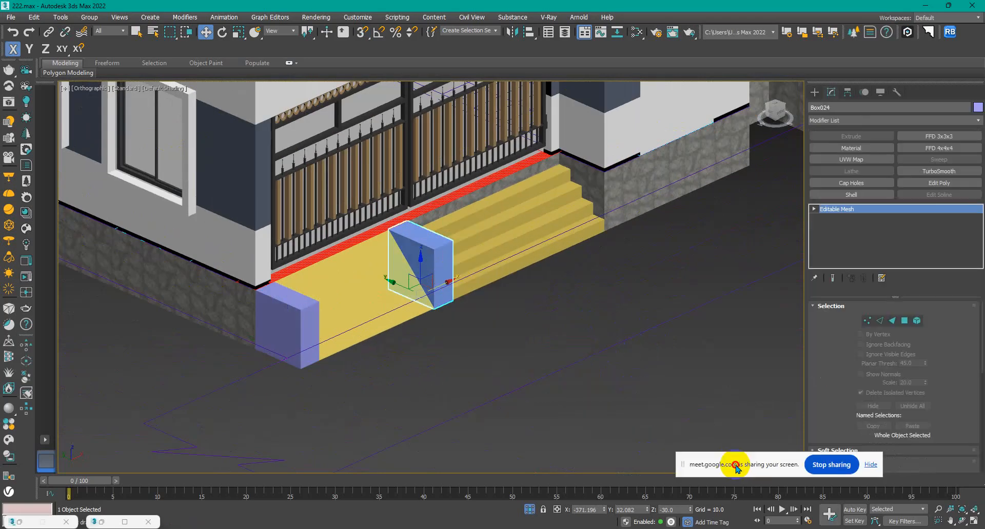
{"action": "scroll", "coordinate": [890, 330], "scroll_direction": "down", "scroll_amount": 5}
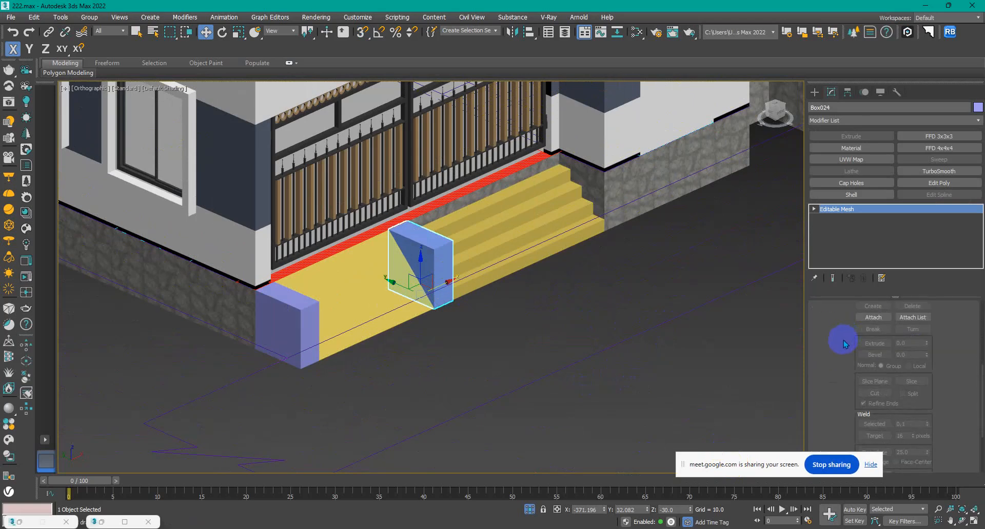
{"action": "scroll", "coordinate": [845, 345], "scroll_direction": "up", "scroll_amount": 2}
{"action": "right_click", "coordinate": [431, 258]}
{"action": "mouse_move", "coordinate": [461, 364]}
{"action": "left_click", "coordinate": [565, 374]}
Step: Attach the outer side block and the ramp to the side block next to the steps
{"action": "scroll", "coordinate": [820, 382], "scroll_direction": "down", "scroll_amount": 5}
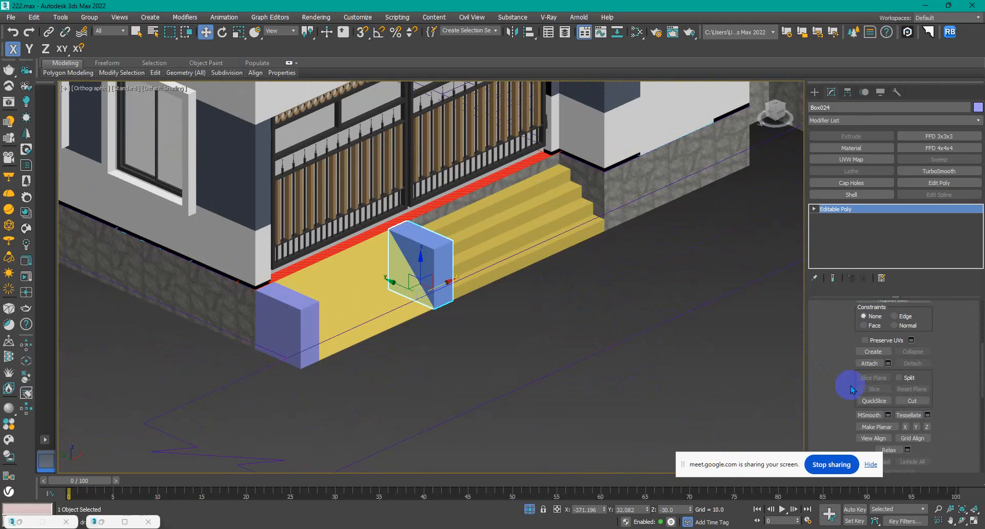
{"action": "left_click", "coordinate": [867, 364]}
{"action": "left_click", "coordinate": [293, 310]}
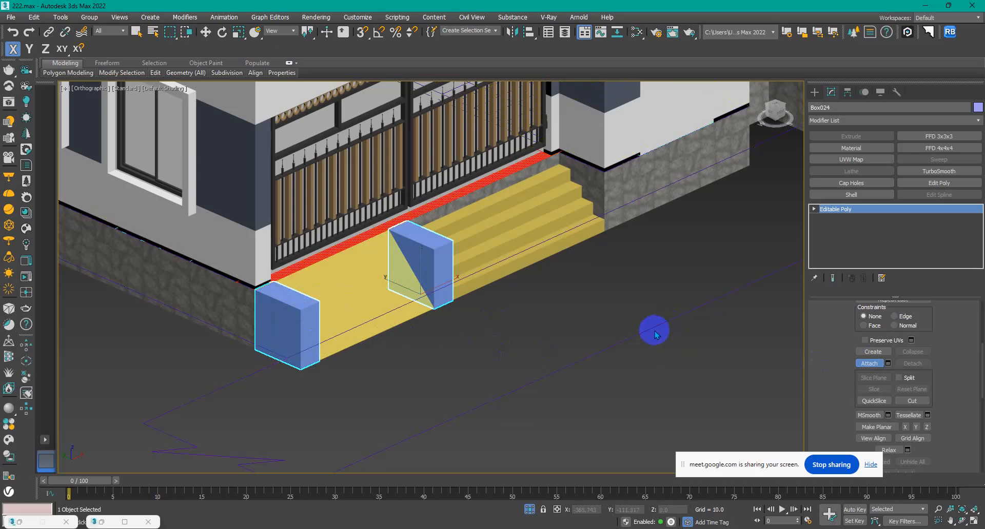
{"action": "left_click", "coordinate": [387, 308]}
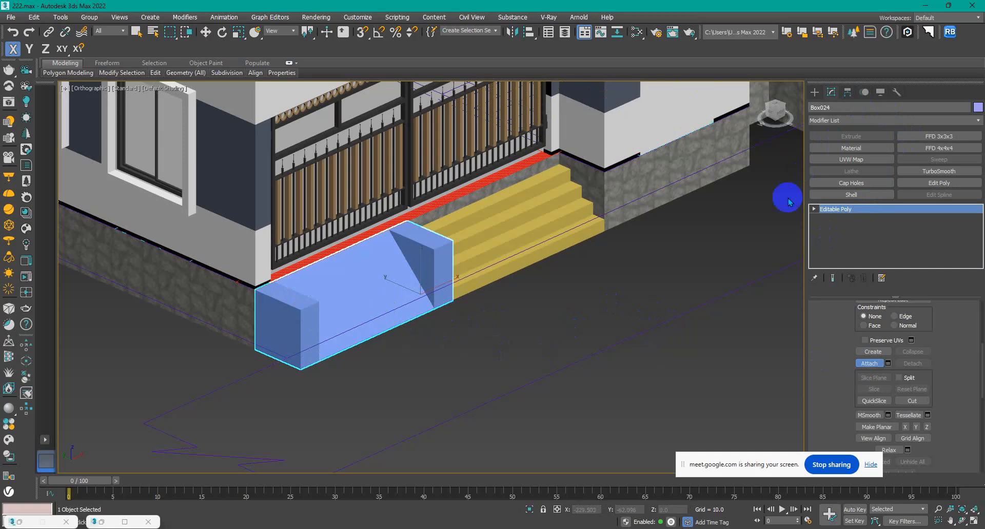
Step: Enter vertex editing on the combined ramp and side blocks and isolate them in the top view
{"action": "left_click", "coordinate": [830, 220]}
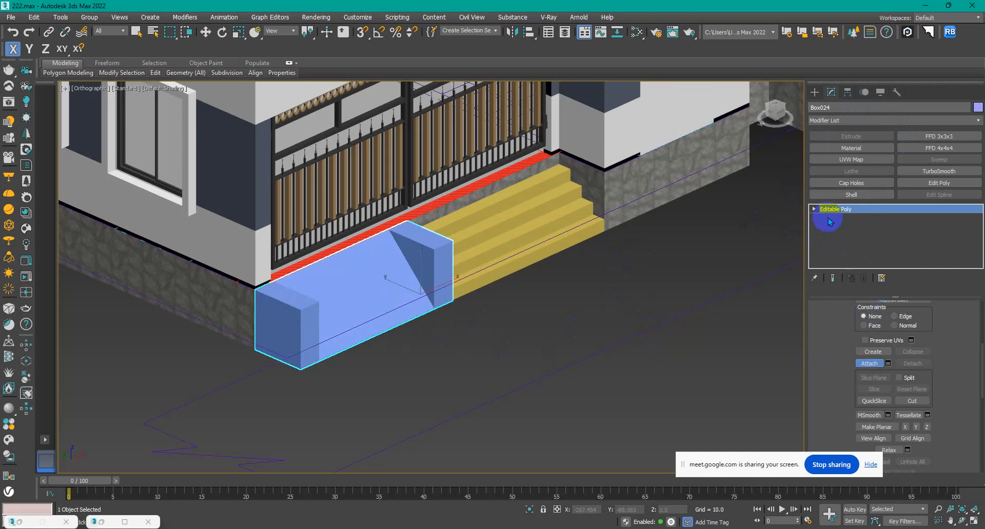
{"action": "left_click", "coordinate": [814, 209]}
{"action": "left_click", "coordinate": [832, 219]}
{"action": "middle_click_drag", "start_coordinate": [483, 359], "coordinate": [355, 282], "text": "alt"}
{"action": "key", "text": "t"}
{"action": "key", "text": "z"}
{"action": "key", "text": "alt+q"}
{"action": "scroll", "coordinate": [476, 373], "scroll_direction": "down", "scroll_amount": 5}
Step: Move all front-edge vertices of the ramp and its side blocks by -12 along Y
{"action": "left_click_drag", "start_coordinate": [256, 300], "coordinate": [736, 365]}
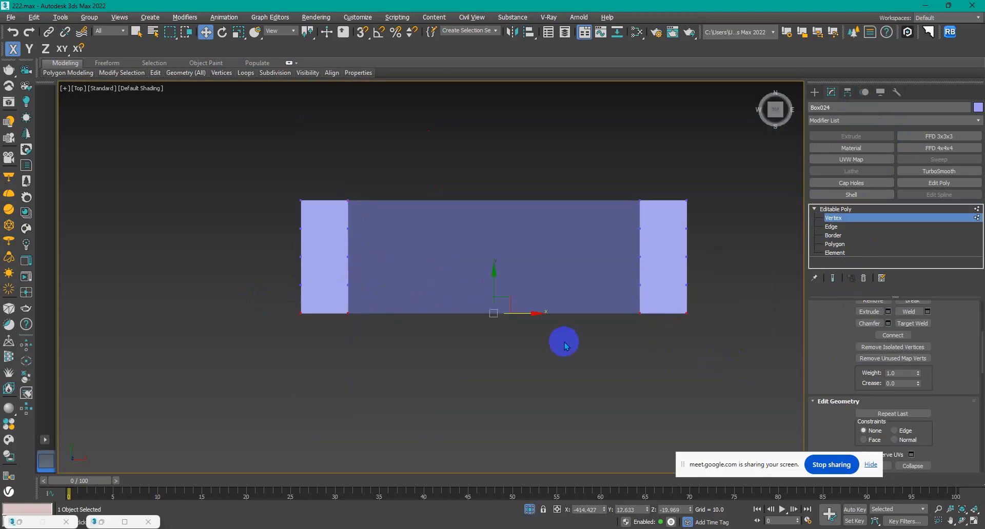
{"action": "key", "text": "F3"}
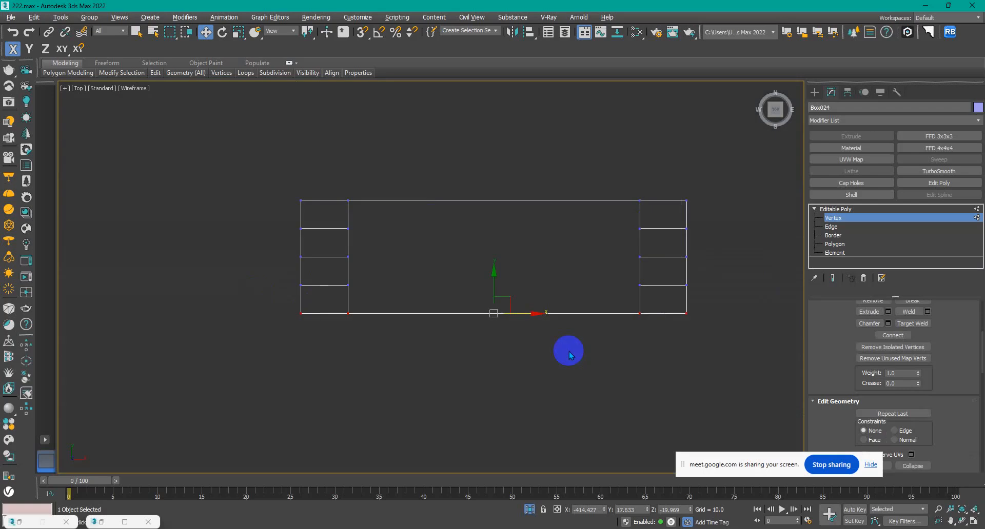
{"action": "right_click", "coordinate": [207, 33]}
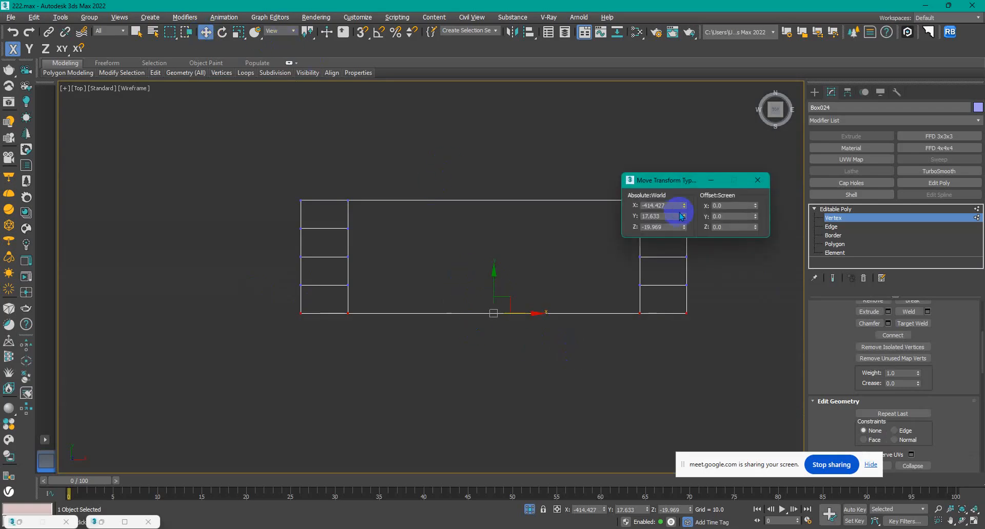
{"action": "left_click", "coordinate": [722, 216]}
{"action": "type", "text": "-12"}
{"action": "key", "text": "Return"}
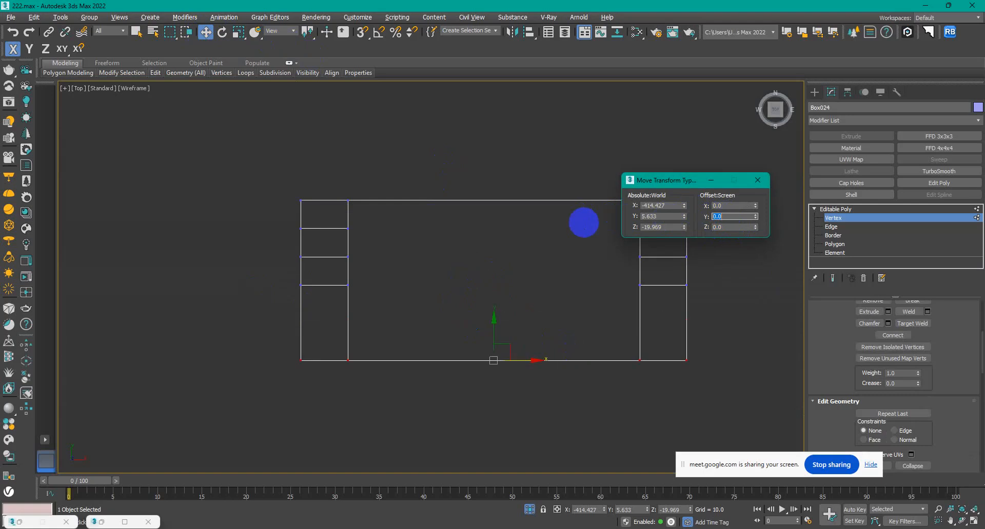
{"action": "left_click", "coordinate": [761, 186]}
Step: Return to shaded display and unhide all objects around the extended ramp
{"action": "key", "text": "F3"}
{"action": "mouse_move", "coordinate": [451, 319]}
{"action": "middle_mouse_down", "text": "alt"}
{"action": "mouse_move", "coordinate": [543, 259]}
{"action": "mouse_move", "coordinate": [518, 243]}
{"action": "middle_mouse_up", "text": "alt"}
{"action": "right_click", "coordinate": [609, 398]}
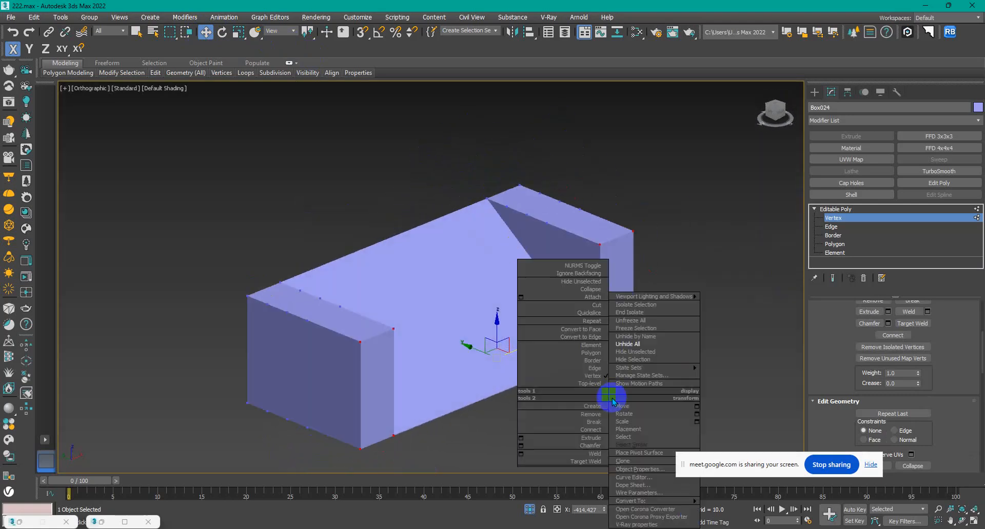
{"action": "left_click", "coordinate": [641, 343]}
{"action": "scroll", "coordinate": [553, 331], "scroll_direction": "down", "scroll_amount": 4}
{"action": "middle_click_drag", "start_coordinate": [553, 331], "coordinate": [475, 294], "text": "alt"}
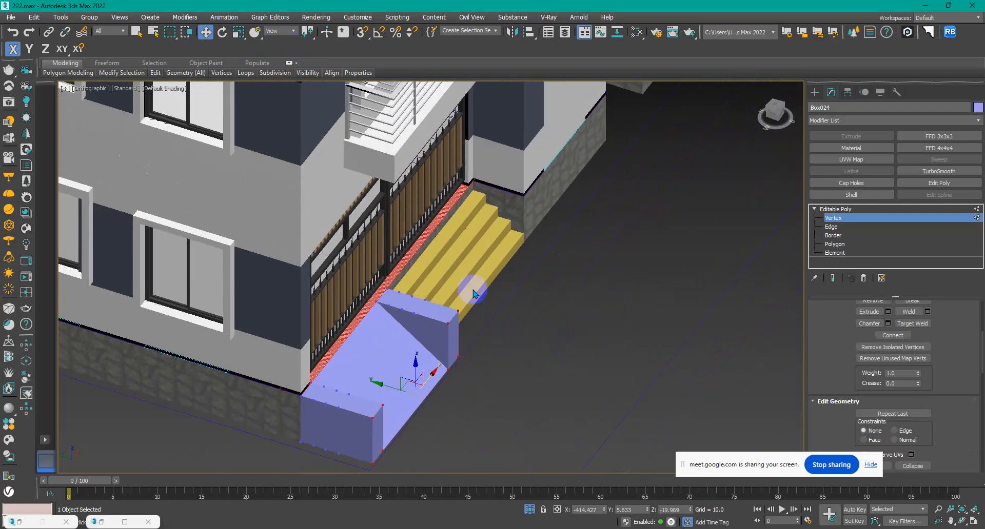
Step: Select the steps together with the ramp object and isolate both in a top wireframe view
{"action": "left_click", "coordinate": [815, 92]}
{"action": "left_click", "coordinate": [479, 286]}
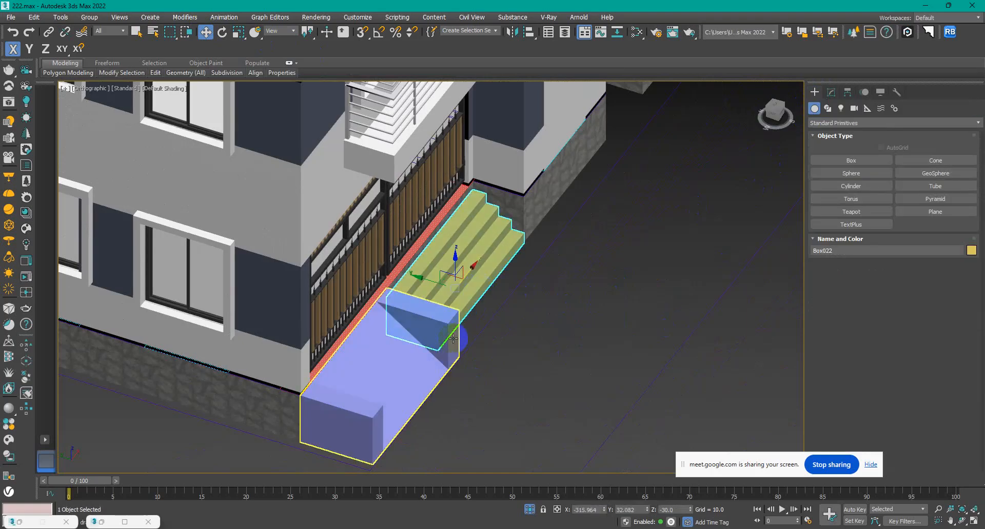
{"action": "left_click", "coordinate": [457, 340], "text": "ctrl"}
{"action": "key", "text": "alt+q"}
{"action": "key", "text": "t"}
{"action": "key", "text": "z"}
{"action": "scroll", "coordinate": [528, 351], "scroll_direction": "down", "scroll_amount": 2}
{"action": "middle_click_drag", "start_coordinate": [529, 351], "coordinate": [476, 309]}
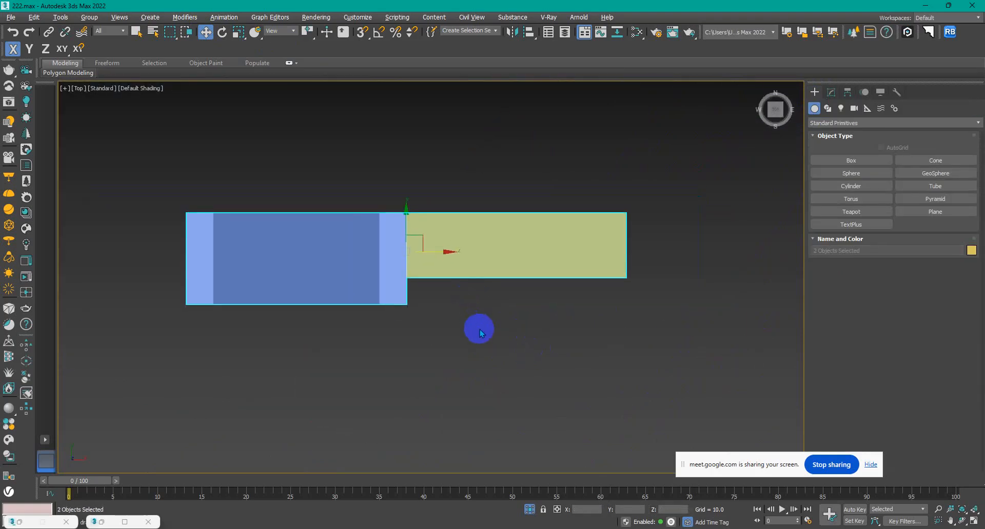
{"action": "key", "text": "F3"}
{"action": "left_click", "coordinate": [492, 340]}
Step: Move every vertex row of the steps except the rear one by -3 along Y
{"action": "left_click", "coordinate": [519, 276]}
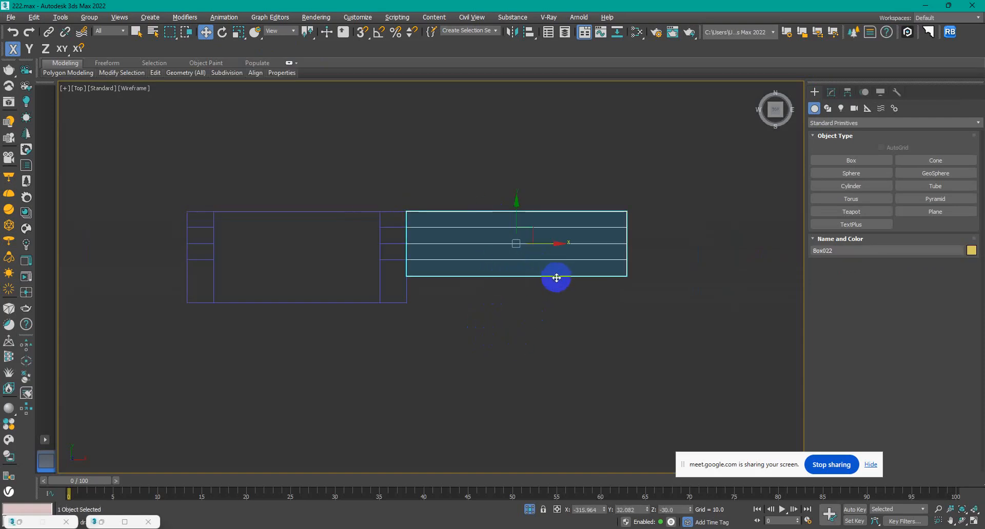
{"action": "left_click", "coordinate": [832, 93]}
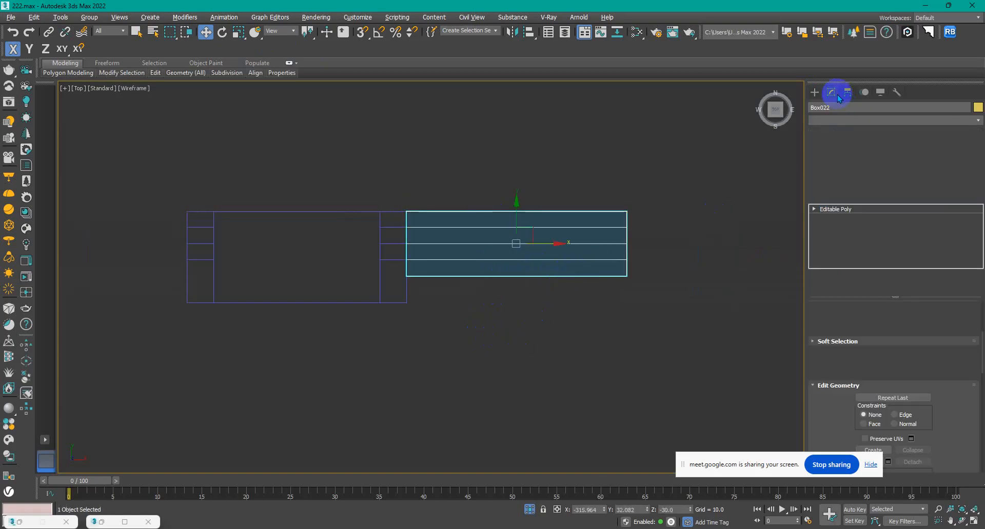
{"action": "left_click", "coordinate": [814, 210]}
{"action": "left_click", "coordinate": [833, 218]}
{"action": "left_click_drag", "start_coordinate": [649, 220], "coordinate": [349, 284]}
{"action": "right_click", "coordinate": [205, 32]}
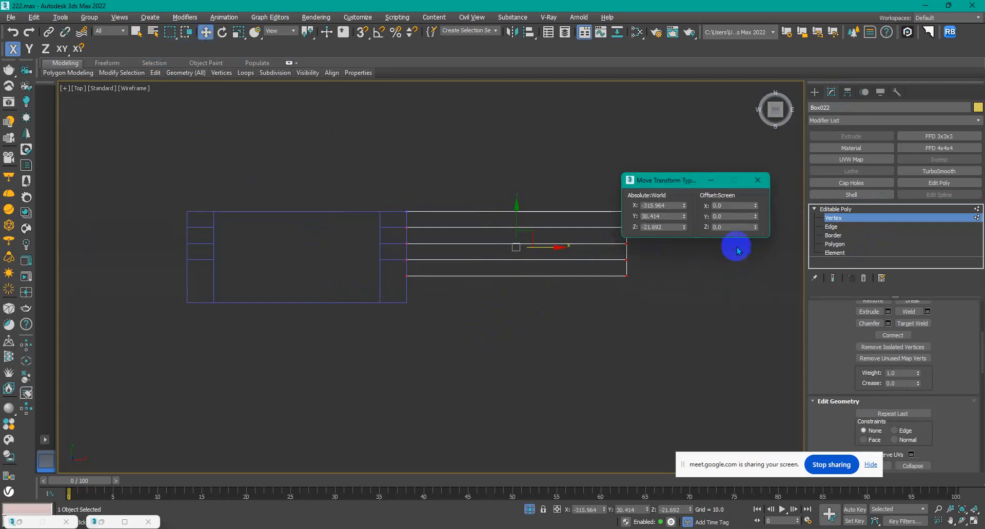
{"action": "type", "text": "-3"}
{"action": "key", "text": "Return"}
Step: Move the steps' front three vertex rows by -3 along Y, and the front two rows by a further -3
{"action": "left_click_drag", "start_coordinate": [658, 245], "coordinate": [319, 288]}
{"action": "left_click", "coordinate": [747, 214]}
{"action": "type", "text": "-3"}
{"action": "key", "text": "Return"}
{"action": "left_click_drag", "start_coordinate": [671, 269], "coordinate": [385, 292]}
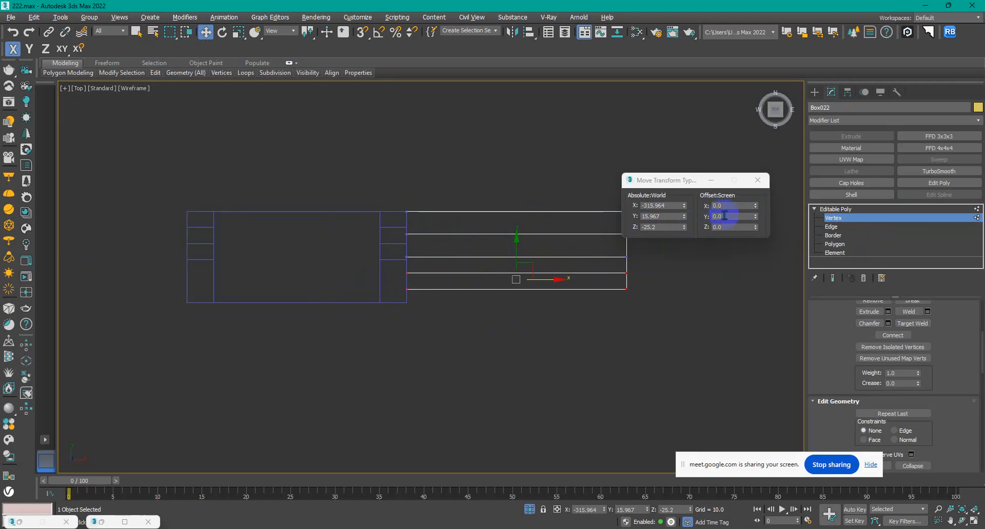
{"action": "left_click", "coordinate": [724, 216]}
{"action": "type", "text": "-3"}
{"action": "key", "text": "Return"}
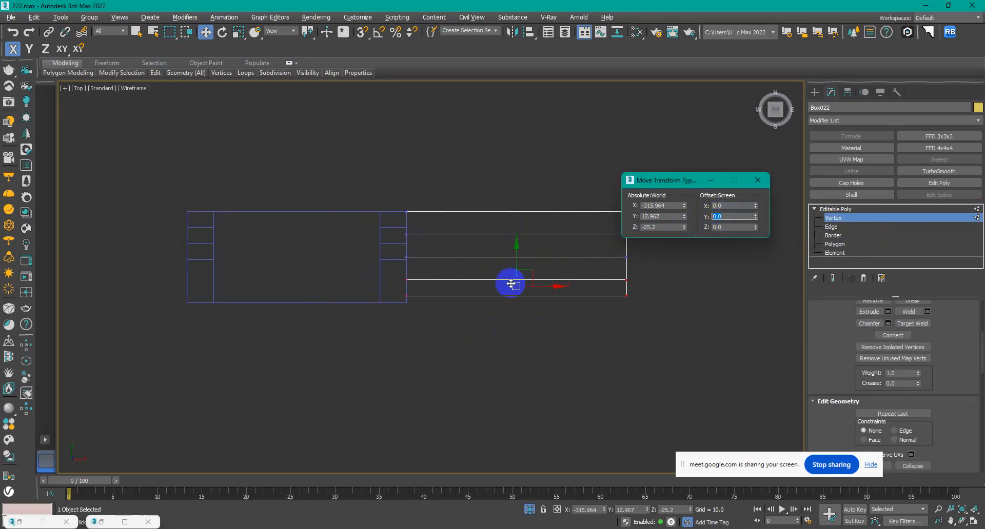
Step: Move the steps' foremost vertex row by -3 along Y, flush with the front of the ramp's side block
{"action": "left_click_drag", "start_coordinate": [647, 288], "coordinate": [321, 334]}
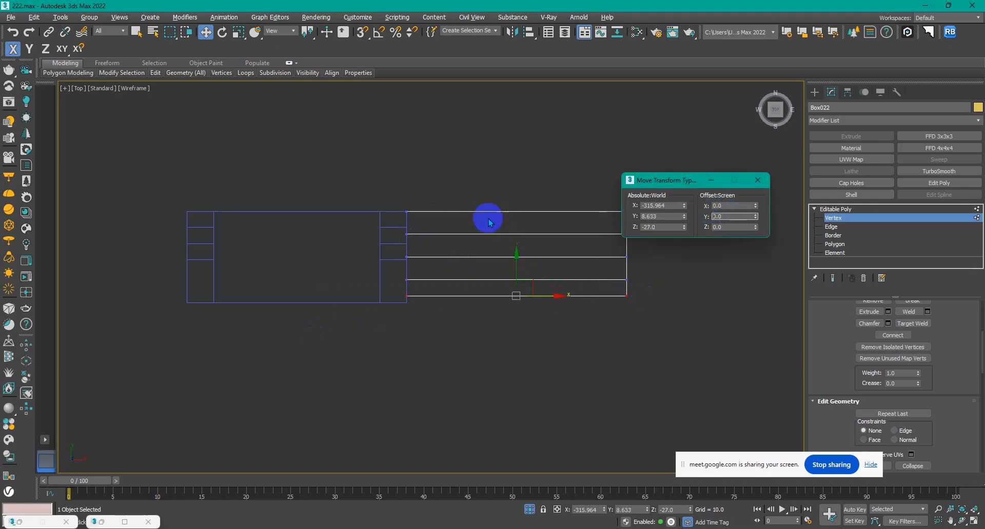
{"action": "left_click", "coordinate": [623, 218]}
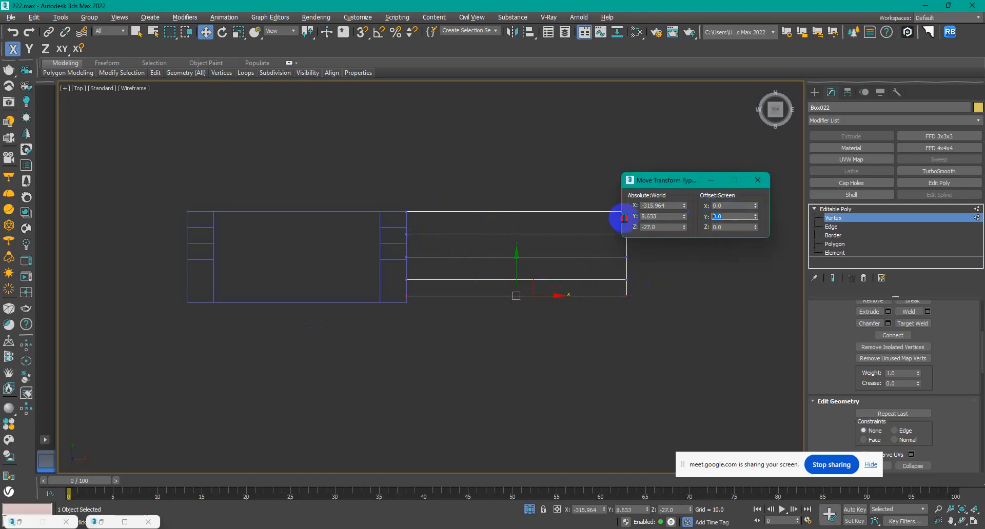
{"action": "left_click", "coordinate": [763, 172]}
{"action": "key", "text": "F3"}
{"action": "mouse_move", "coordinate": [551, 376]}
{"action": "middle_mouse_down", "text": "alt"}
{"action": "mouse_move", "coordinate": [586, 368]}
{"action": "mouse_move", "coordinate": [611, 312]}
{"action": "middle_mouse_up", "text": "alt"}
{"action": "left_click", "coordinate": [759, 182]}
Step: Unhide all objects to bring the building back around the widened steps and ramp
{"action": "right_click", "coordinate": [595, 395]}
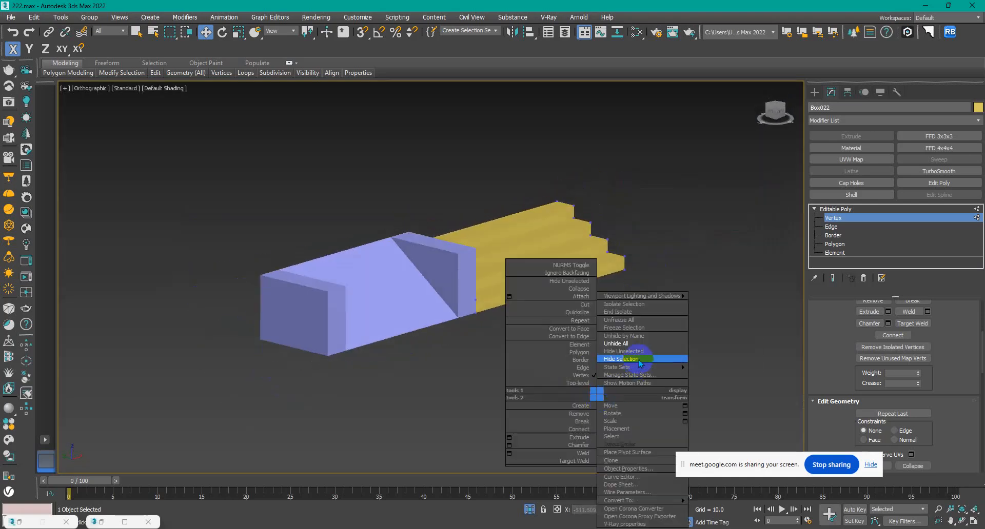
{"action": "left_click", "coordinate": [615, 340]}
{"action": "middle_click_drag", "start_coordinate": [587, 308], "coordinate": [529, 347], "text": "alt"}
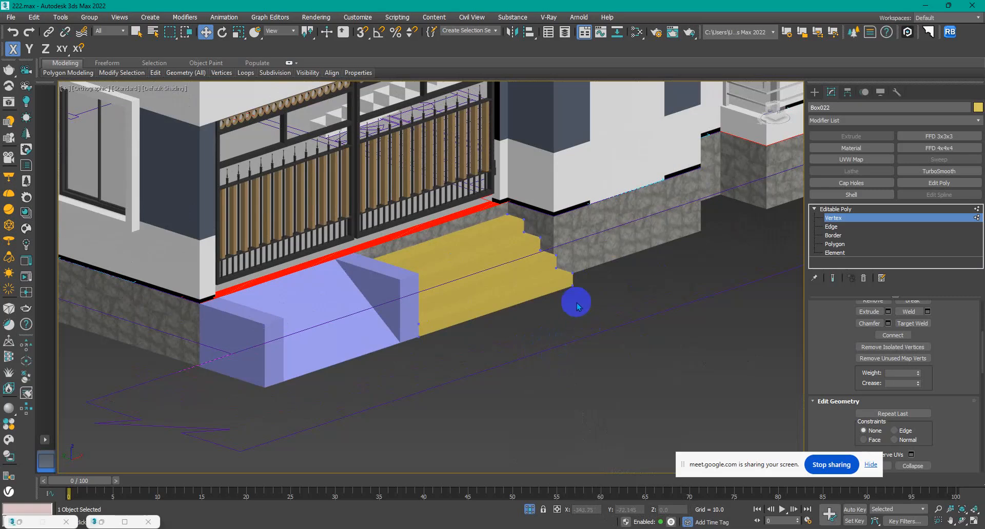
Step: Leave vertex editing, select the steps object and open the Slate Material Editor
{"action": "left_click", "coordinate": [815, 92]}
{"action": "left_click", "coordinate": [593, 375]}
{"action": "left_click", "coordinate": [482, 308]}
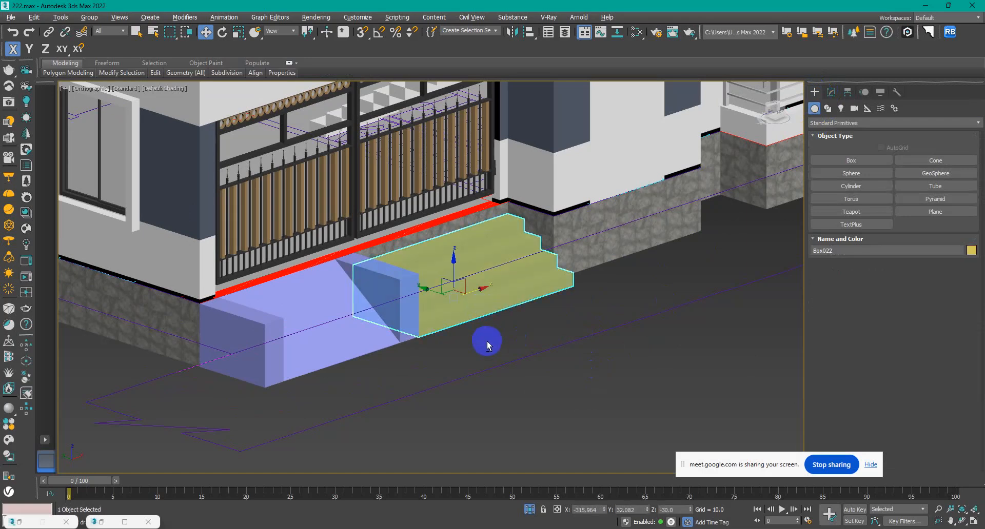
{"action": "middle_click_drag", "start_coordinate": [479, 340], "coordinate": [455, 345], "text": "alt"}
{"action": "key", "text": "m"}
{"action": "scroll", "coordinate": [463, 332], "scroll_direction": "down", "scroll_amount": 5}
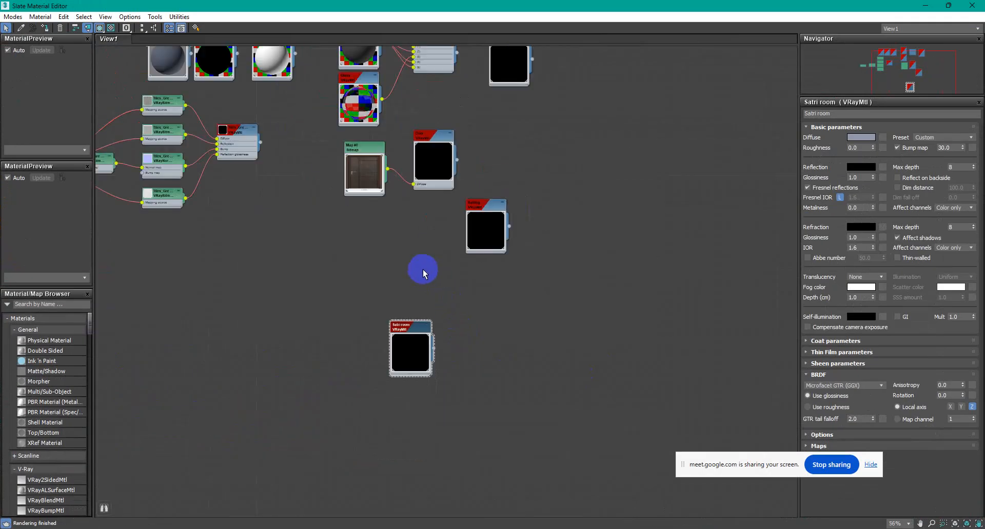
{"action": "middle_click_drag", "start_coordinate": [334, 285], "coordinate": [512, 345]}
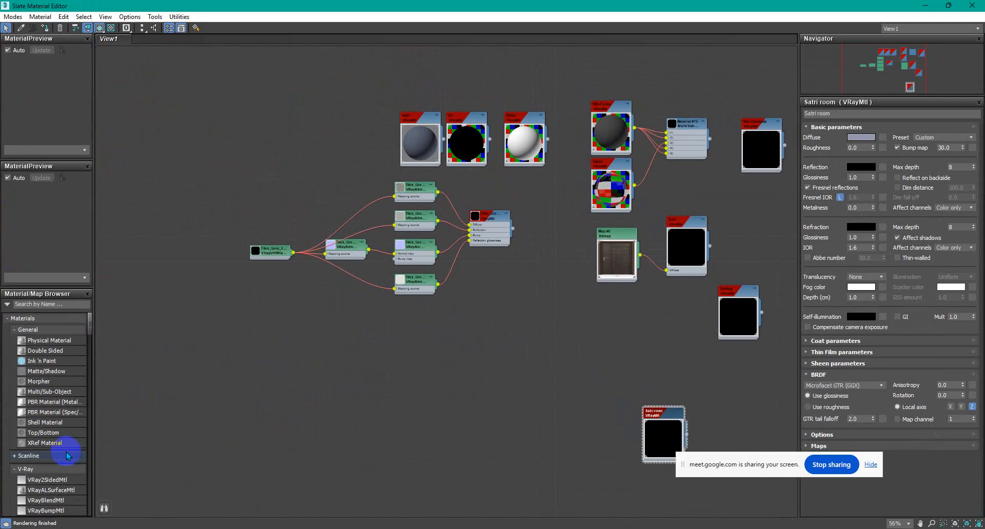
Step: Open the Chaos Cosmos browser and list the downloaded materials in the Tiles category
{"action": "left_click_drag", "start_coordinate": [362, 6], "coordinate": [573, 18]}
{"action": "left_click", "coordinate": [16, 454]}
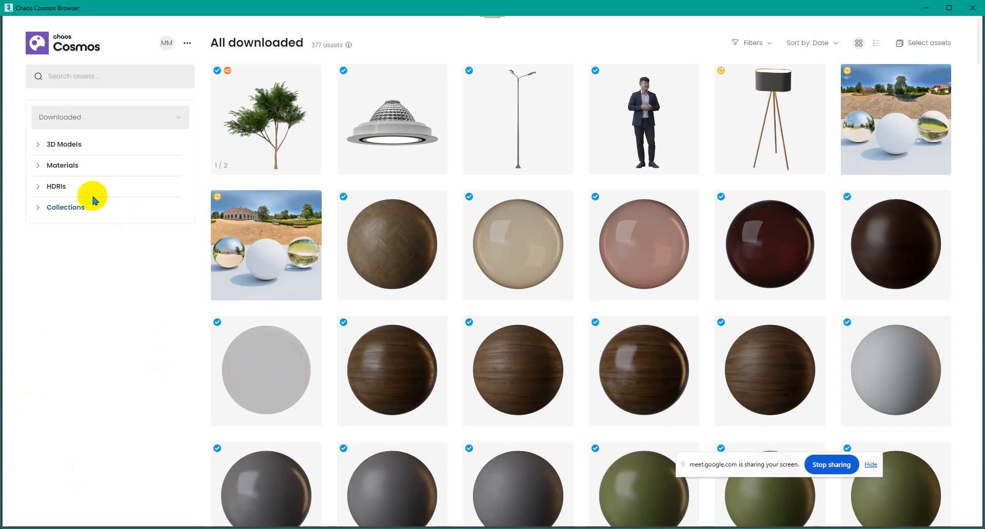
{"action": "left_click", "coordinate": [40, 165]}
{"action": "scroll", "coordinate": [75, 452], "scroll_direction": "down", "scroll_amount": 1}
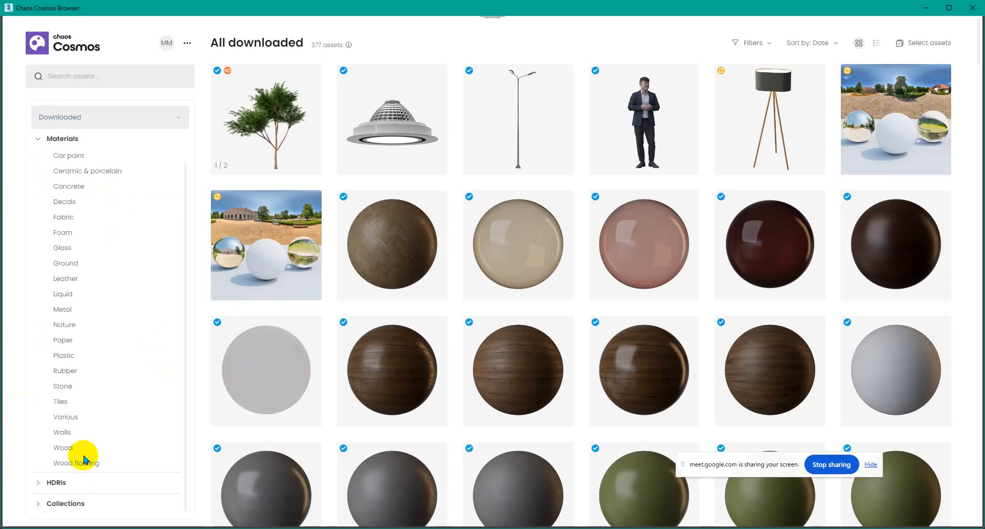
{"action": "left_click", "coordinate": [61, 401]}
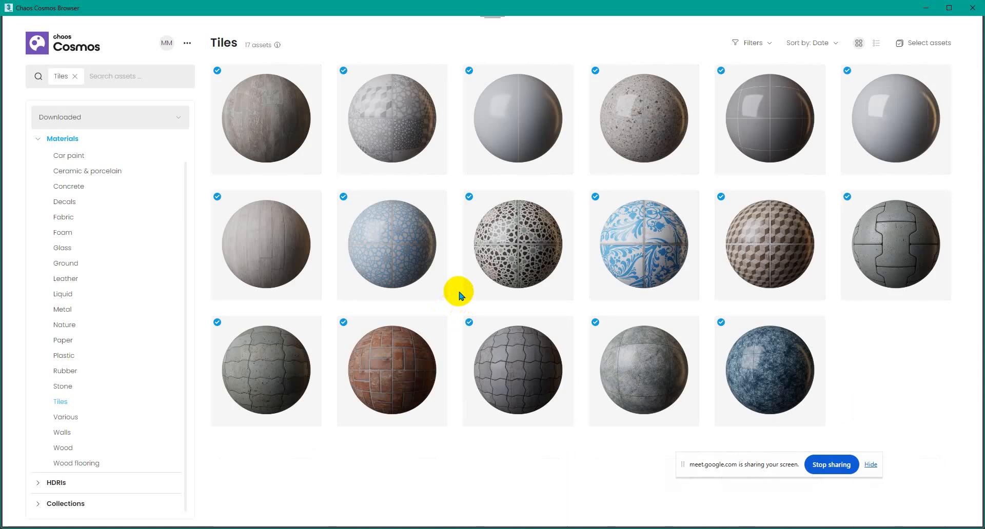
Step: Import the Tiles Simple H01 100cm material from the Chaos Cosmos library and return to a maximized Slate Material Editor
{"action": "mouse_move", "coordinate": [663, 135]}
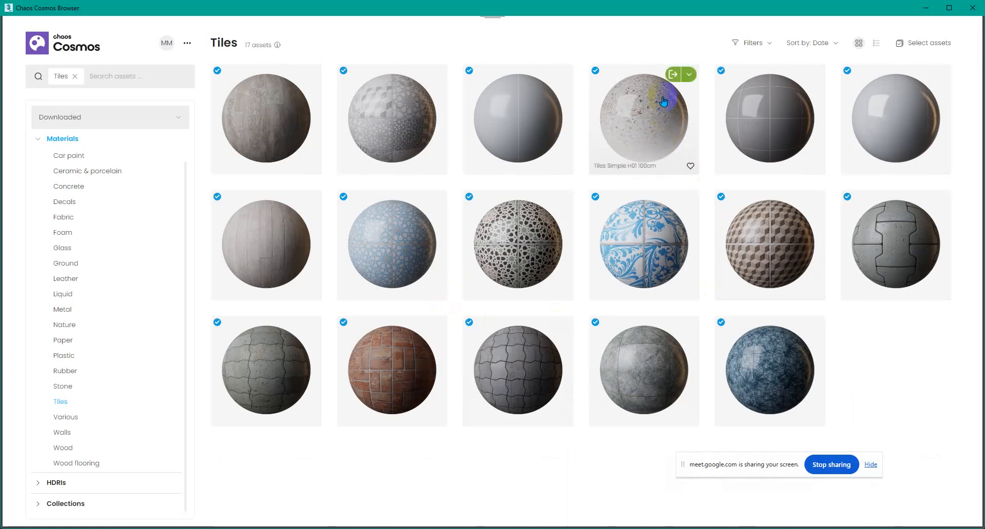
{"action": "left_click", "coordinate": [672, 75]}
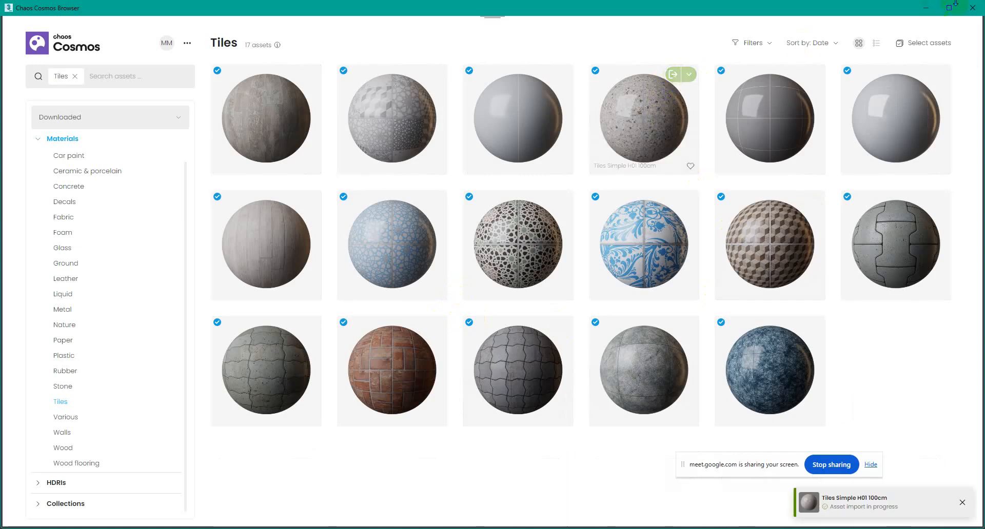
{"action": "left_click", "coordinate": [926, 8]}
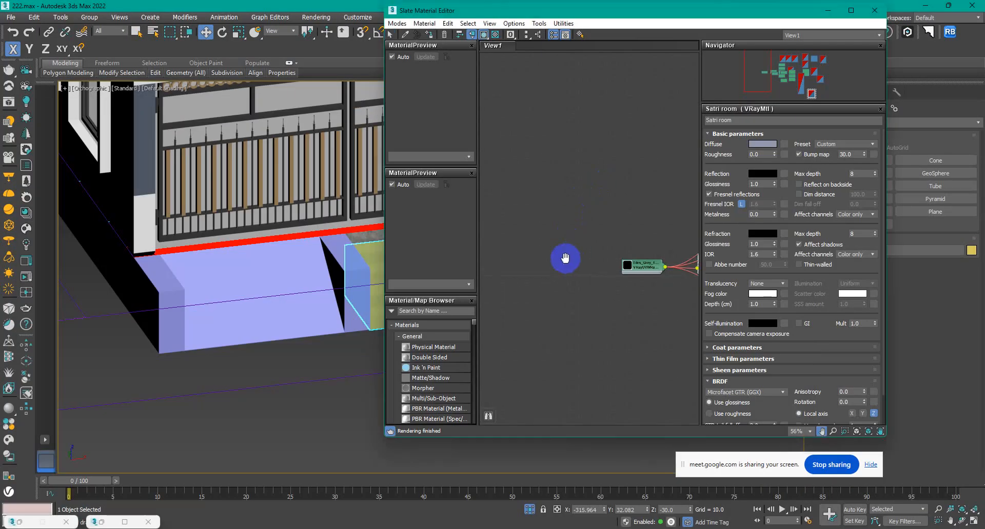
{"action": "scroll", "coordinate": [652, 296], "scroll_direction": "up", "scroll_amount": 10}
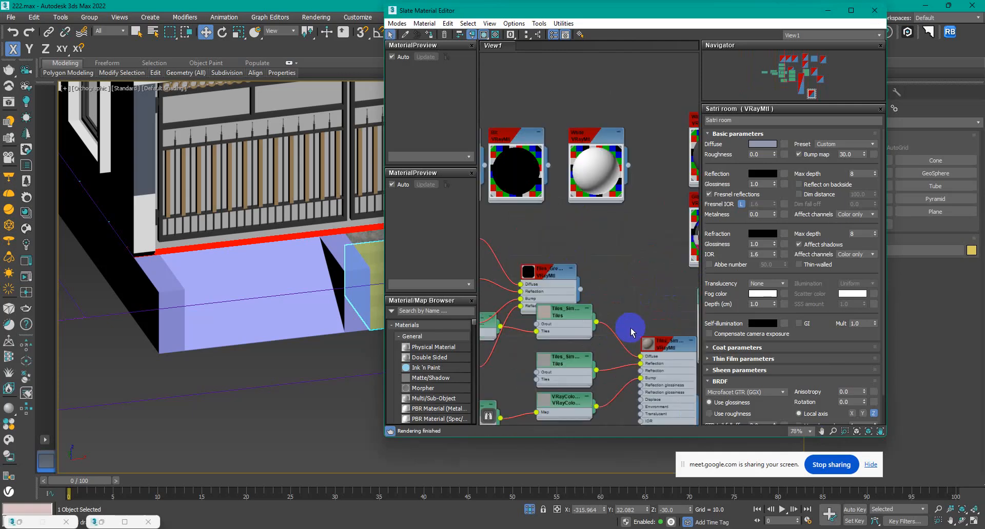
{"action": "left_click", "coordinate": [852, 12]}
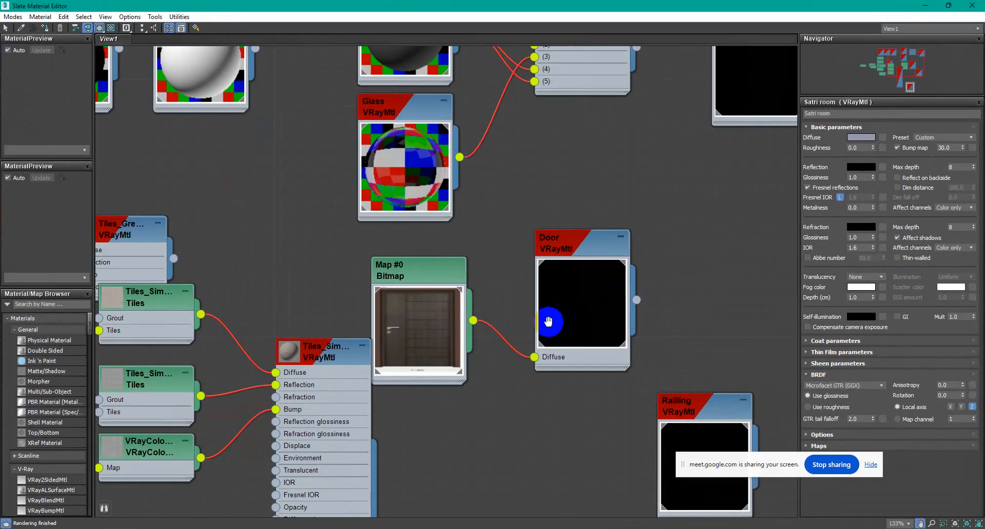
Step: Move the imported Tiles_Simple_H01_100cm node network to an empty area of the graph and open the VRayMtl's parameters
{"action": "scroll", "coordinate": [642, 283], "scroll_direction": "down", "scroll_amount": 2}
{"action": "left_click_drag", "start_coordinate": [566, 223], "coordinate": [433, 330]}
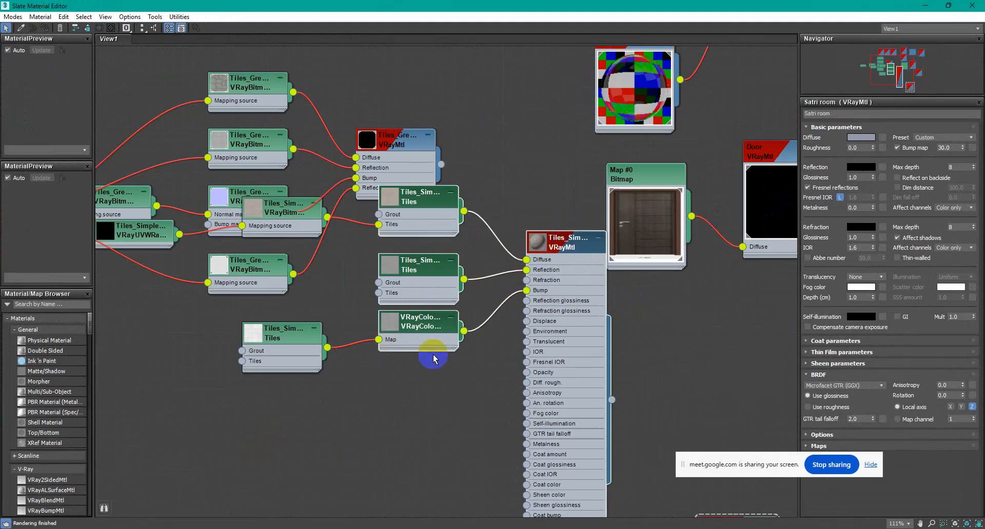
{"action": "scroll", "coordinate": [433, 330], "scroll_direction": "down", "scroll_amount": 3}
{"action": "left_click_drag", "start_coordinate": [531, 201], "coordinate": [515, 362]}
{"action": "left_click_drag", "start_coordinate": [359, 192], "coordinate": [318, 367]}
{"action": "left_click_drag", "start_coordinate": [348, 265], "coordinate": [309, 410]}
{"action": "left_click_drag", "start_coordinate": [259, 201], "coordinate": [227, 369]}
{"action": "middle_click_drag", "start_coordinate": [462, 378], "coordinate": [455, 298]}
{"action": "double_click", "coordinate": [517, 282]}
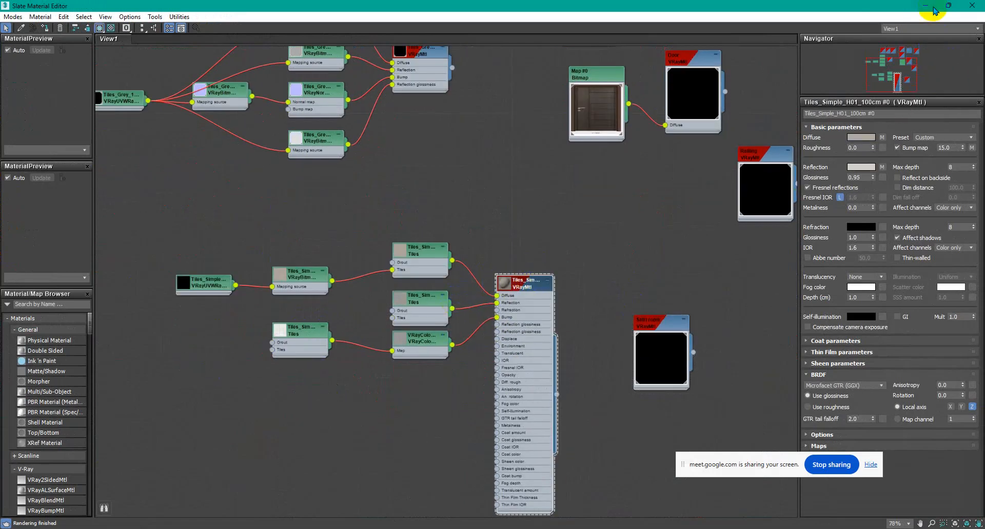
Step: Assign the Tiles_Simple_H01_100cm material to the selected entrance steps and show it in the viewport
{"action": "left_click", "coordinate": [932, 8]}
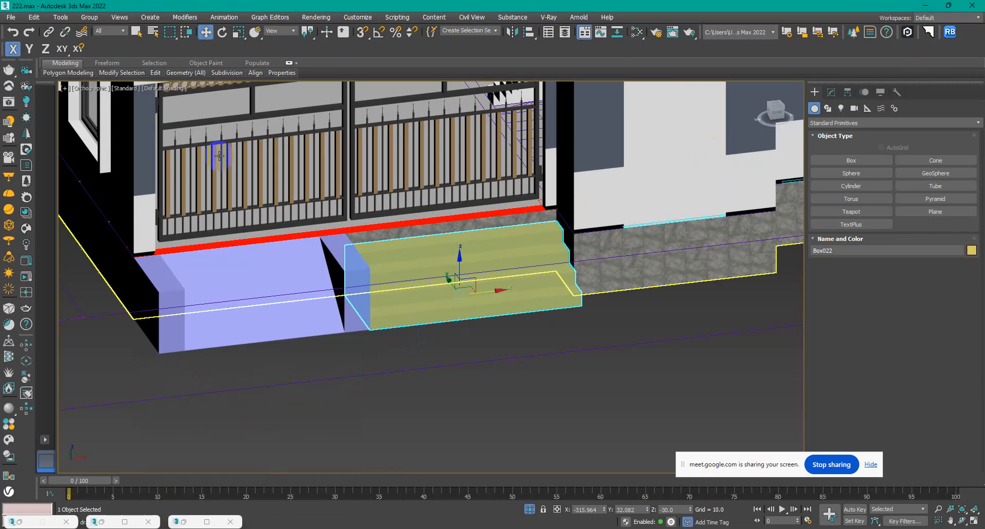
{"action": "key", "text": "m"}
{"action": "left_click", "coordinate": [48, 28]}
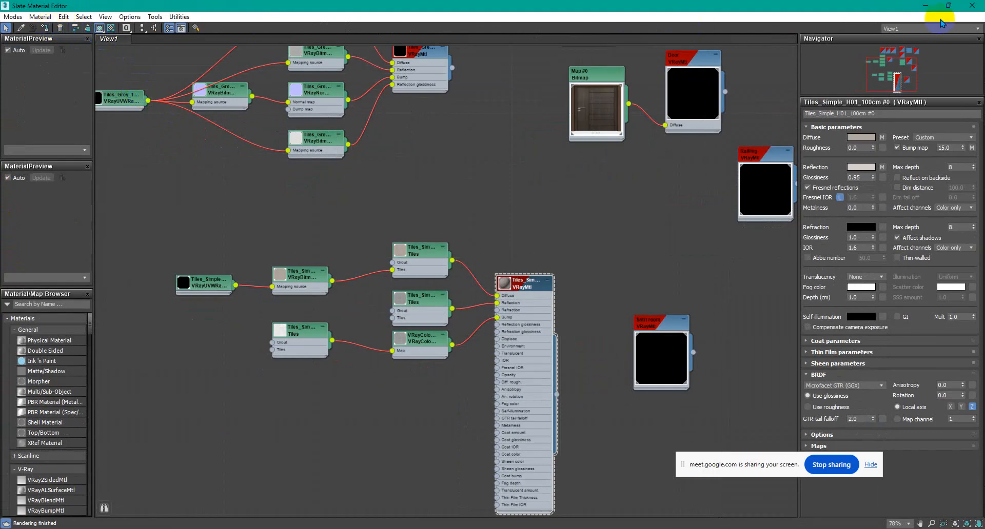
{"action": "left_click", "coordinate": [929, 9]}
{"action": "scroll", "coordinate": [468, 340], "scroll_direction": "up", "scroll_amount": 5}
{"action": "scroll", "coordinate": [479, 281], "scroll_direction": "down", "scroll_amount": 5}
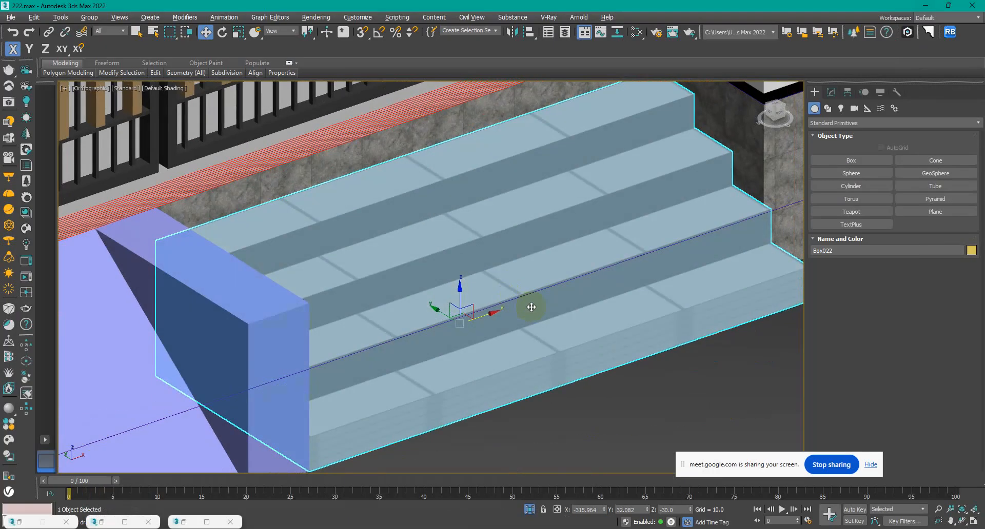
{"action": "key", "text": "m"}
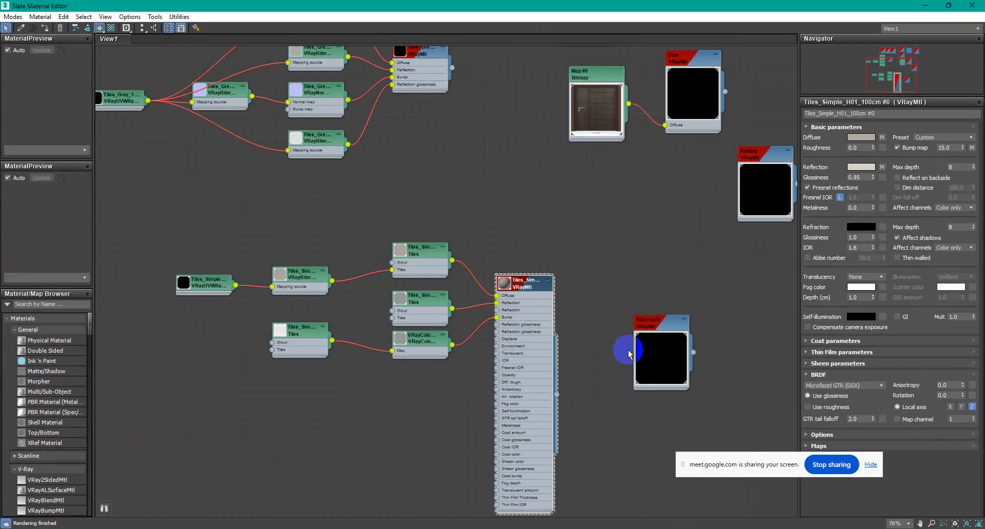
{"action": "scroll", "coordinate": [534, 298], "scroll_direction": "up", "scroll_amount": 5}
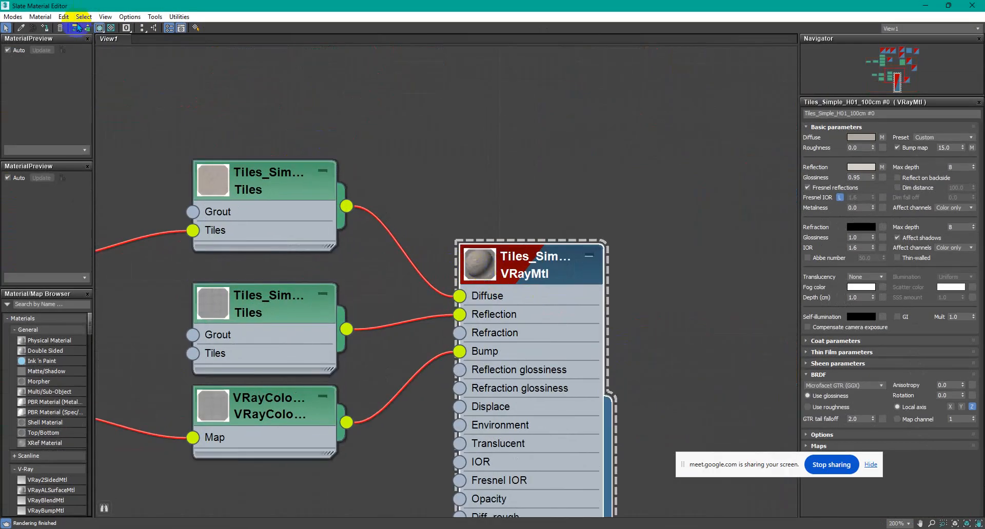
{"action": "left_click", "coordinate": [919, 9]}
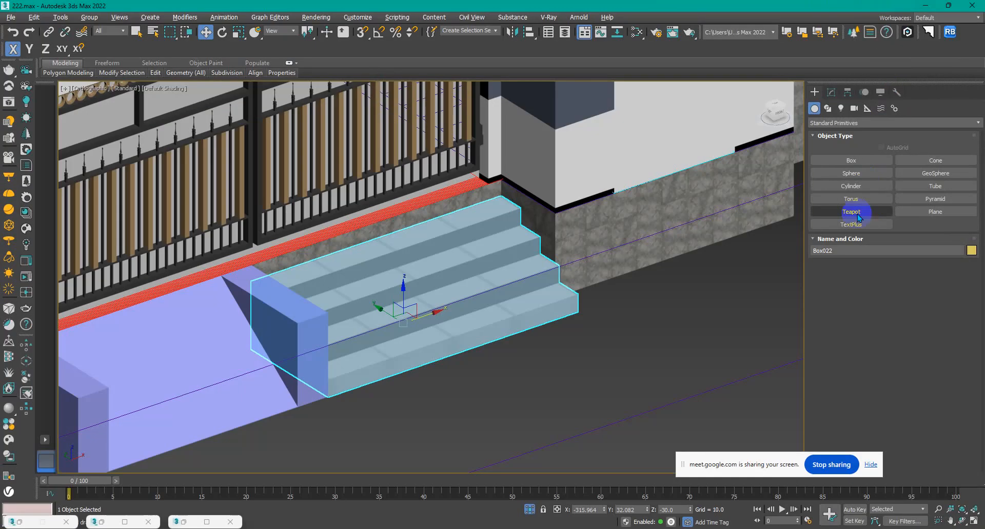
Step: Add a UVW Map modifier to the entrance steps and set its mapping type to Box
{"action": "left_click", "coordinate": [833, 93]}
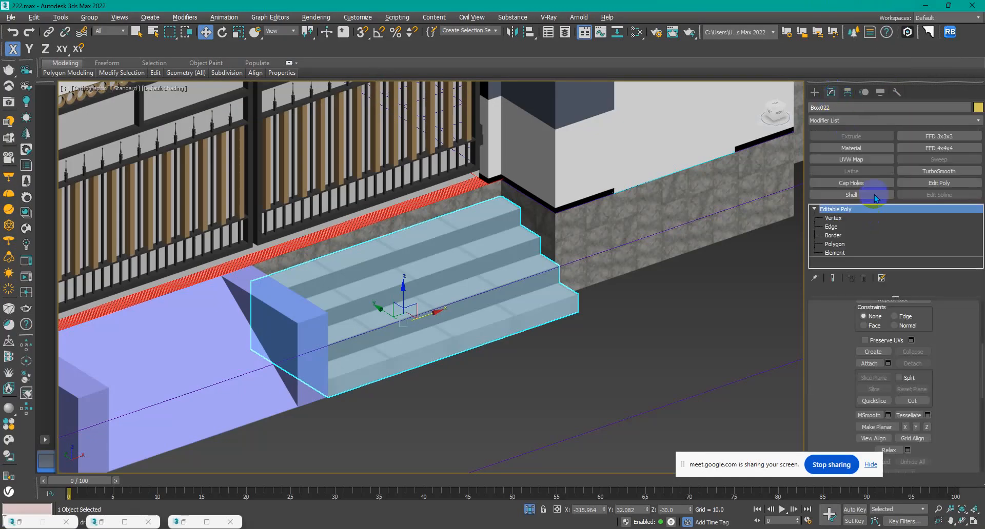
{"action": "left_click", "coordinate": [853, 159]}
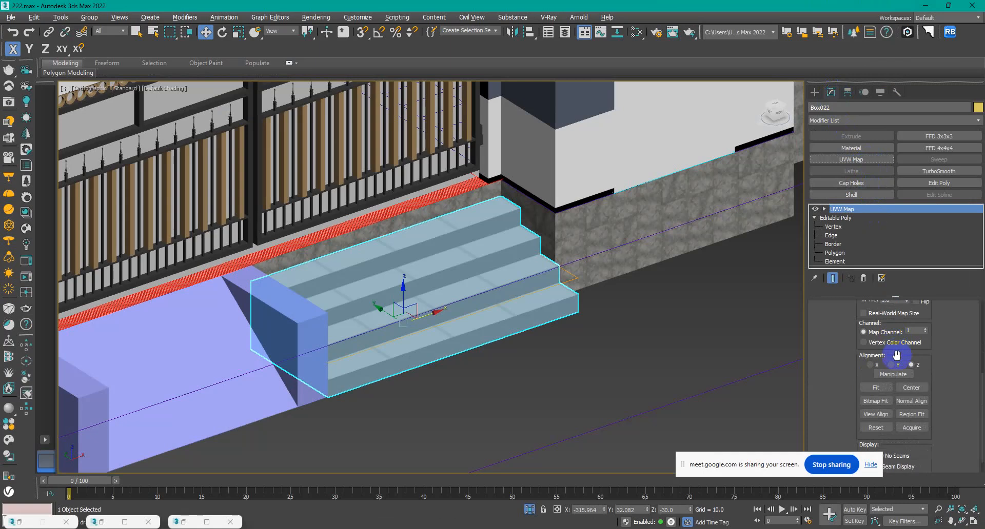
{"action": "left_click_drag", "start_coordinate": [833, 307], "coordinate": [837, 462]}
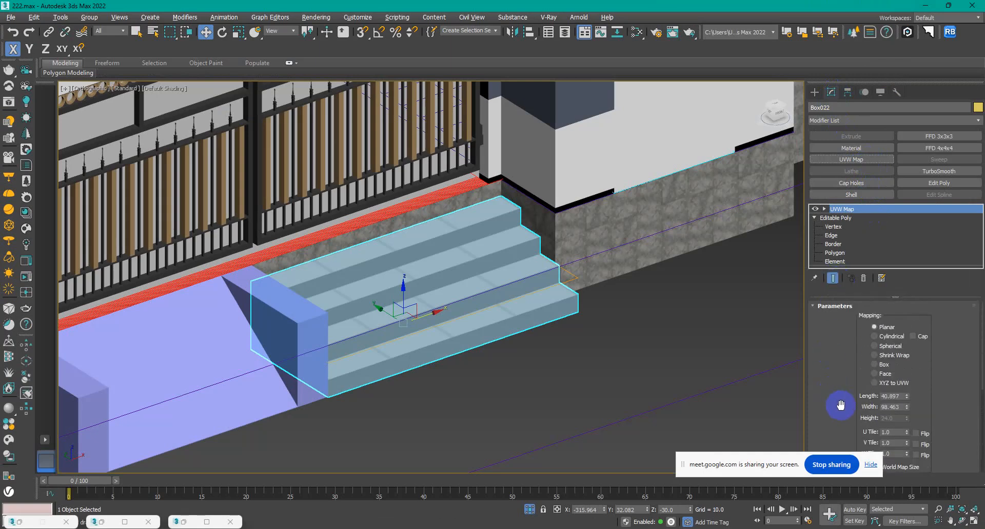
{"action": "left_click", "coordinate": [874, 364]}
{"action": "scroll", "coordinate": [477, 314], "scroll_direction": "up", "scroll_amount": 8}
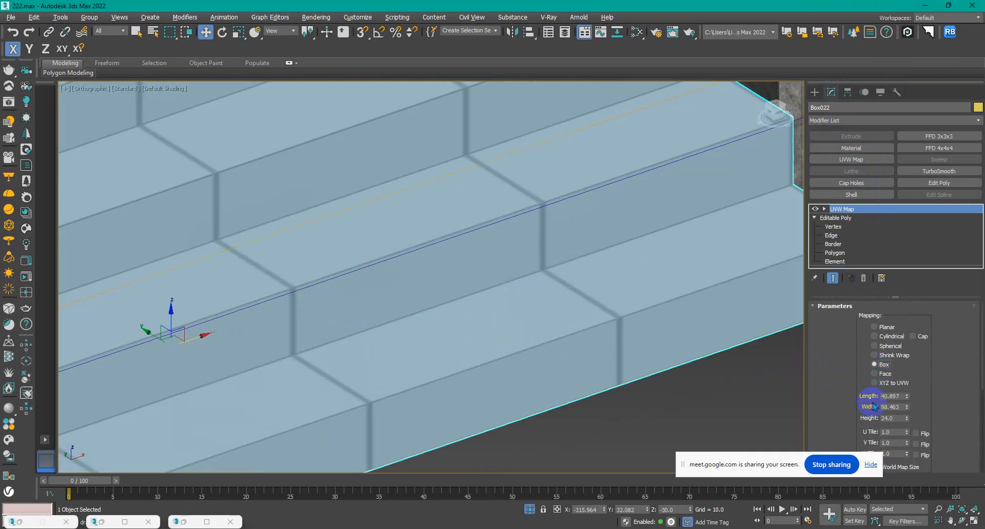
Step: Set the length, width and height of the steps' box mapping to 1
{"action": "type", "text": "1"}
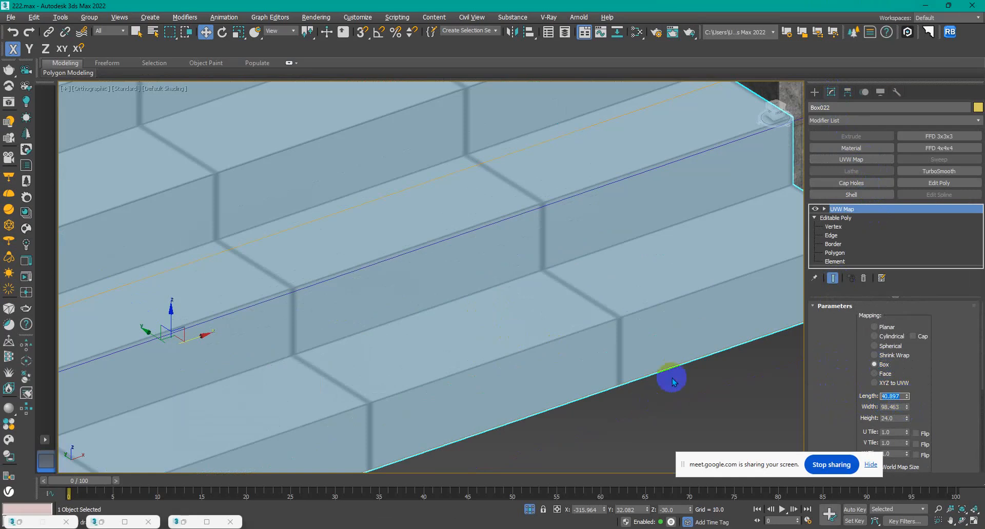
{"action": "key", "text": "Tab"}
{"action": "type", "text": "1"}
{"action": "key", "text": "Tab"}
{"action": "type", "text": "1"}
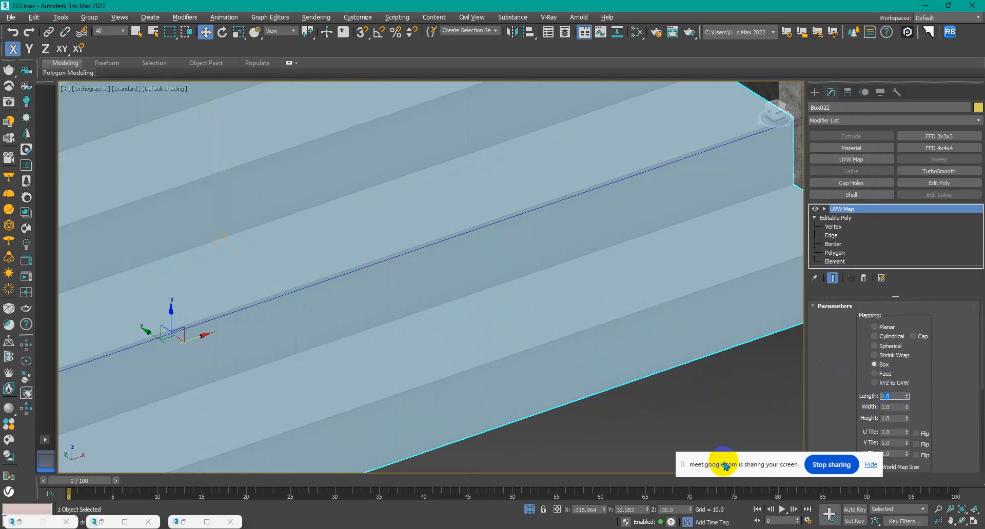
Step: Set the length, width and height of the steps' box mapping to 30 and deselect the steps
{"action": "type", "text": "30"}
{"action": "key", "text": "Tab"}
{"action": "type", "text": "30"}
{"action": "key", "text": "Return"}
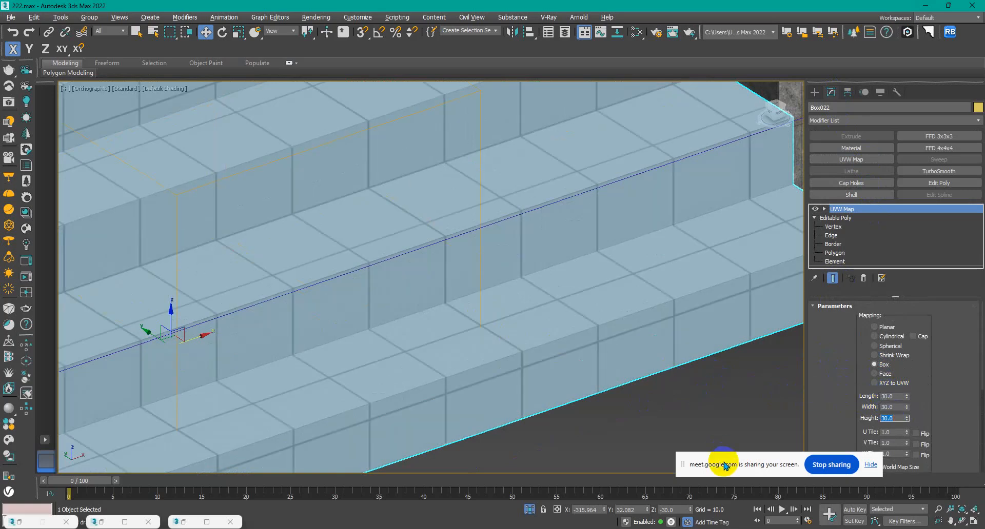
{"action": "scroll", "coordinate": [293, 370], "scroll_direction": "down", "scroll_amount": 6}
{"action": "left_click", "coordinate": [371, 432]}
{"action": "middle_click_drag", "start_coordinate": [216, 419], "coordinate": [444, 378]}
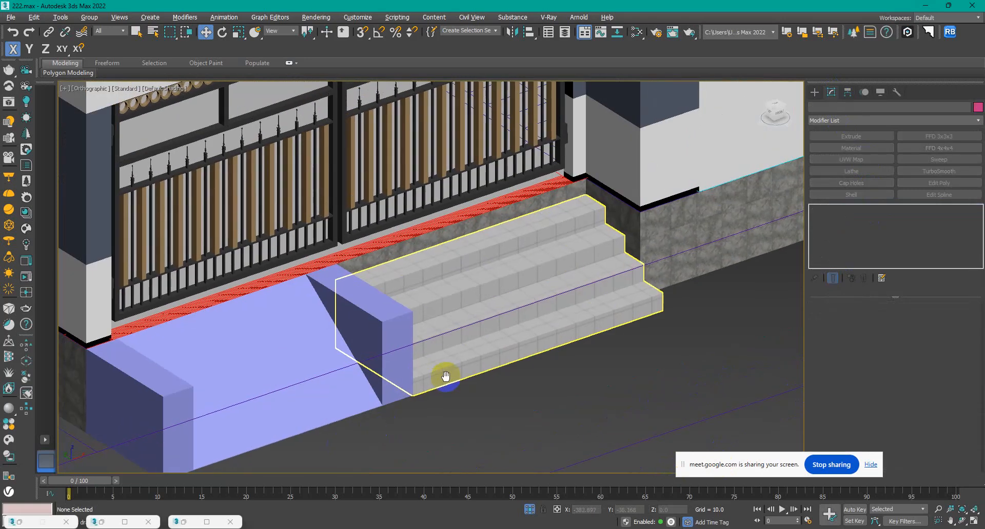
{"action": "scroll", "coordinate": [442, 378], "scroll_direction": "down", "scroll_amount": 3}
{"action": "middle_click_drag", "start_coordinate": [395, 445], "coordinate": [445, 411]}
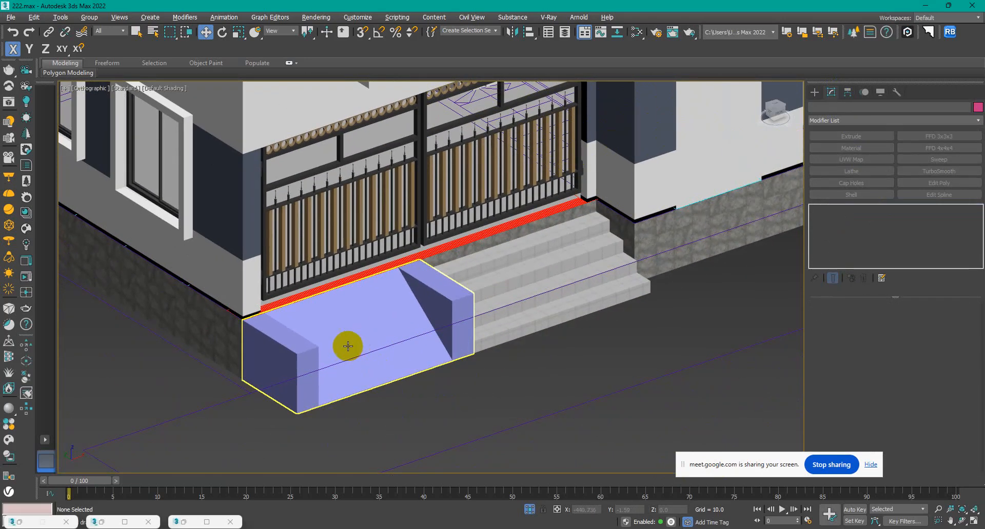
Step: Isolate the ramp block beside the steps and enter polygon editing on it
{"action": "left_click", "coordinate": [300, 354]}
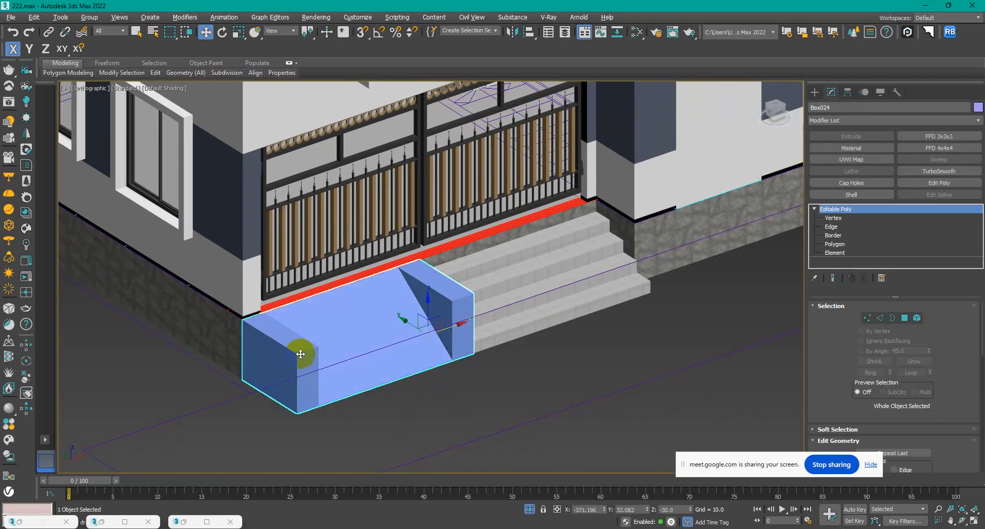
{"action": "left_click", "coordinate": [904, 319]}
{"action": "key", "text": "alt+q"}
{"action": "scroll", "coordinate": [486, 373], "scroll_direction": "down", "scroll_amount": 3}
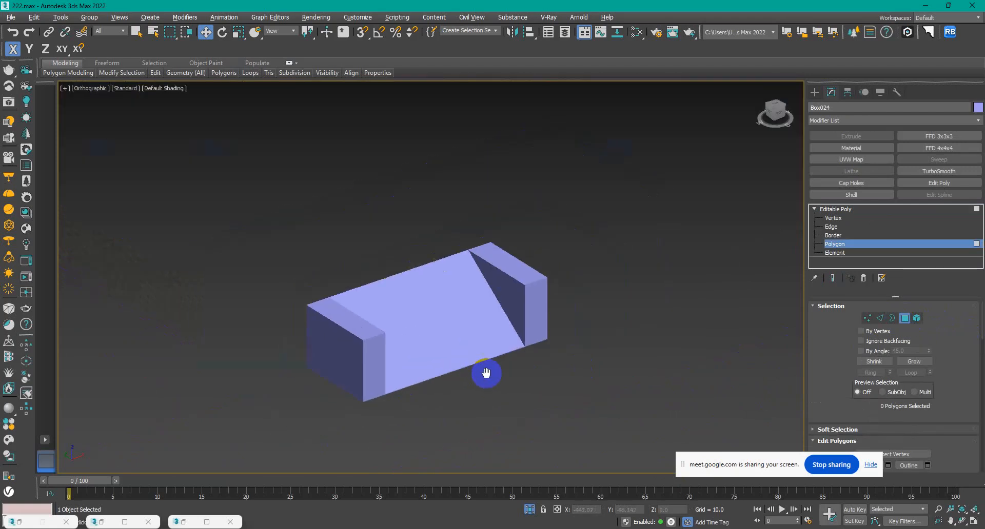
{"action": "middle_click_drag", "start_coordinate": [486, 372], "coordinate": [472, 368]}
Step: Select all polygons of the two side walls flanking the ramp, leaving the sloped surface unselected
{"action": "mouse_move", "coordinate": [576, 248]}
{"action": "left_mouse_down"}
{"action": "mouse_move", "coordinate": [521, 275]}
{"action": "mouse_move", "coordinate": [505, 296]}
{"action": "left_mouse_up"}
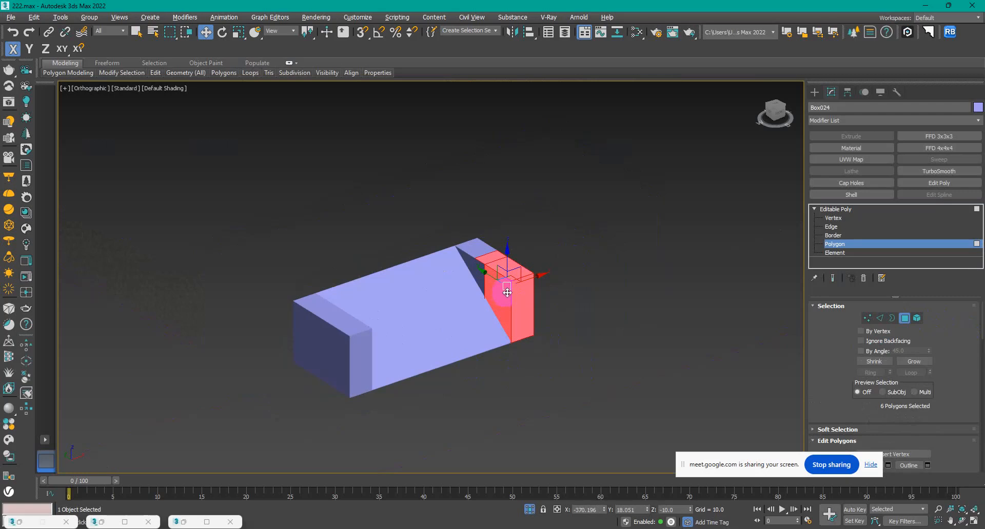
{"action": "key", "text": "t"}
{"action": "scroll", "coordinate": [481, 306], "scroll_direction": "down", "scroll_amount": 5}
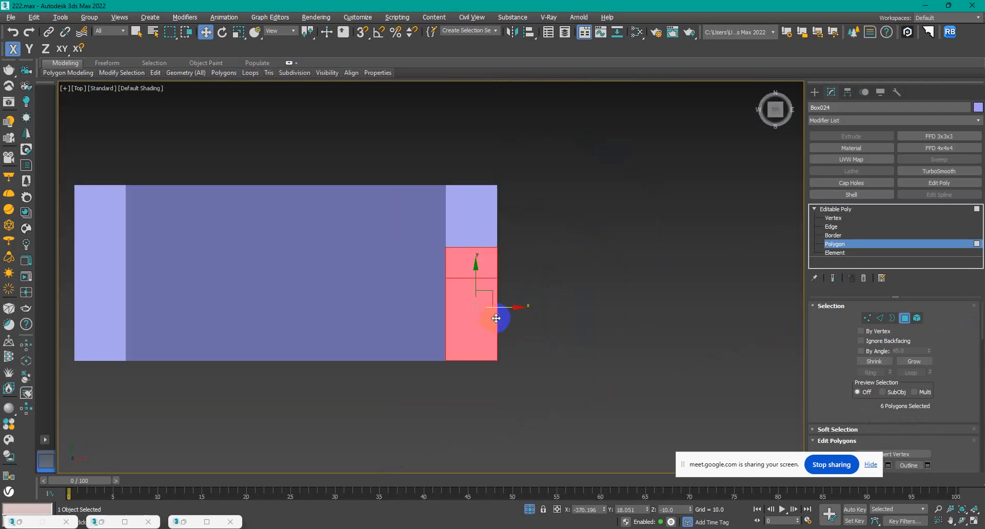
{"action": "left_click_drag", "start_coordinate": [440, 196], "coordinate": [560, 403]}
{"action": "left_click_drag", "start_coordinate": [169, 182], "coordinate": [310, 393], "text": "ctrl"}
{"action": "middle_click_drag", "start_coordinate": [282, 400], "coordinate": [337, 311], "text": "alt"}
{"action": "scroll", "coordinate": [460, 246], "scroll_direction": "up", "scroll_amount": 5}
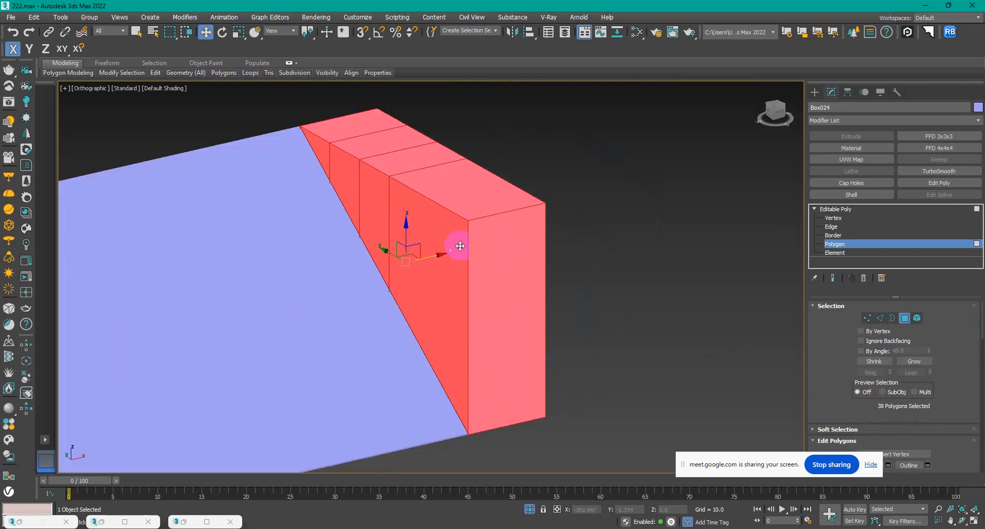
Step: Assign the Tiles_Simple_H01_100cm material to the selected side wall polygons
{"action": "key", "text": "m"}
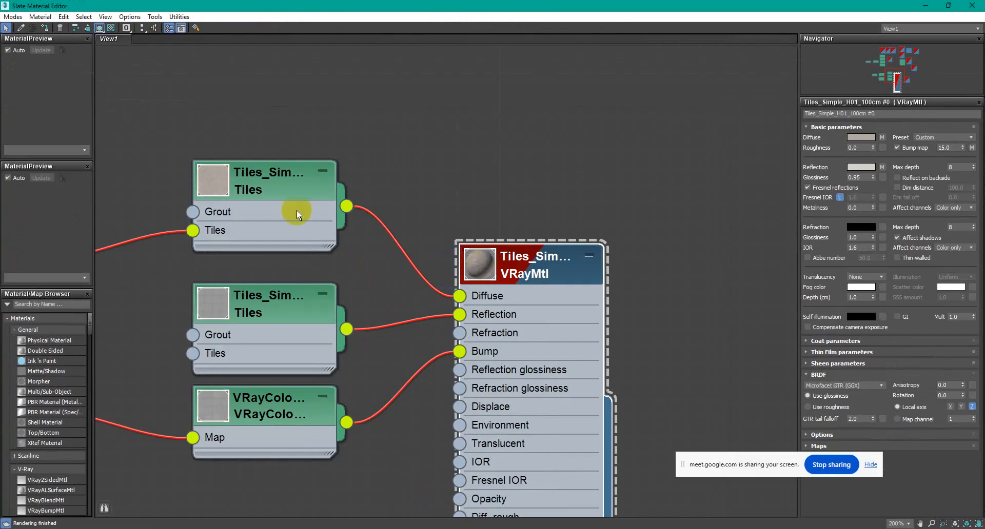
{"action": "left_click", "coordinate": [928, 7]}
{"action": "middle_click_drag", "start_coordinate": [666, 310], "coordinate": [815, 259]}
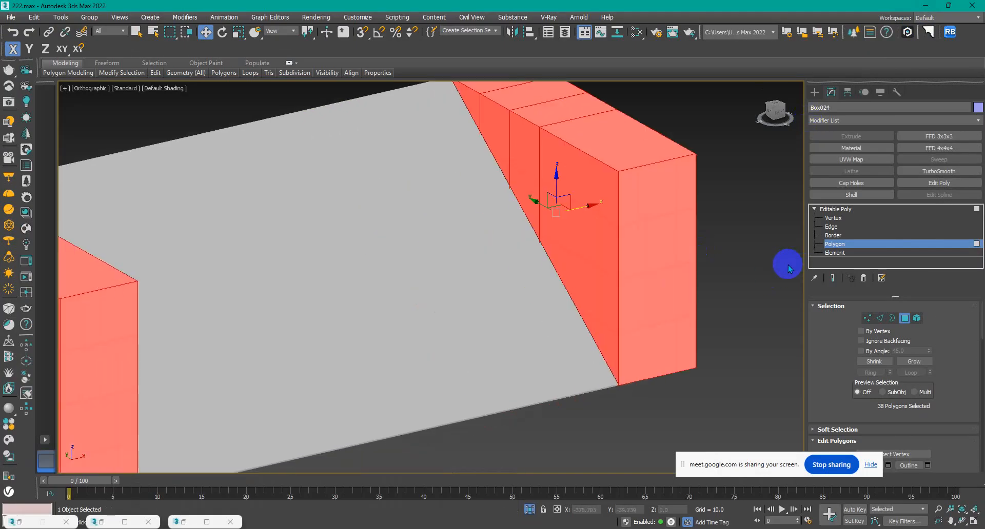
Step: Add a UVW Map modifier with Box mapping to the ramp block, using length, width and height of 30
{"action": "left_click", "coordinate": [872, 159]}
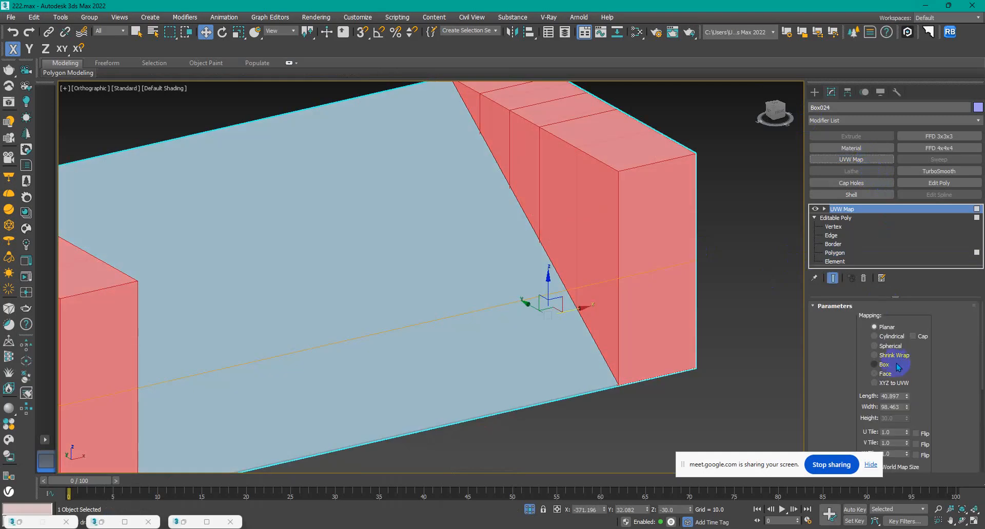
{"action": "left_click", "coordinate": [884, 364]}
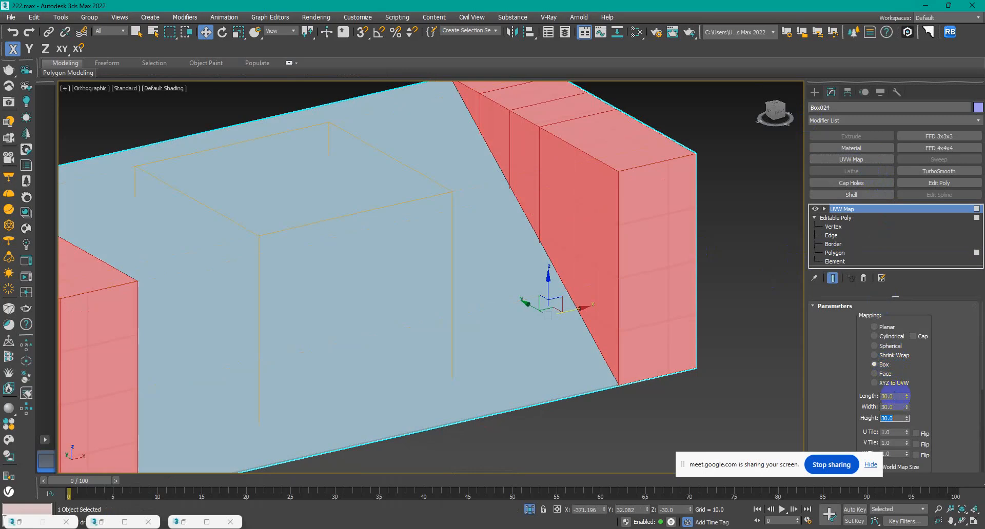
{"action": "left_click", "coordinate": [759, 377]}
{"action": "scroll", "coordinate": [702, 373], "scroll_direction": "down", "scroll_amount": 3}
{"action": "middle_click_drag", "start_coordinate": [702, 373], "coordinate": [664, 355]}
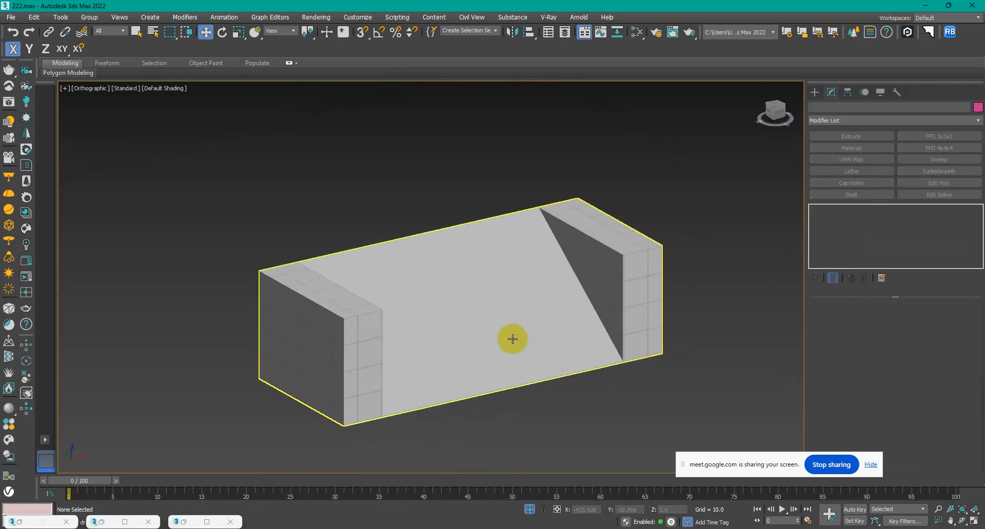
Step: Reselect the ramp block and convert it to an Editable Poly
{"action": "left_click_drag", "start_coordinate": [476, 168], "coordinate": [417, 423]}
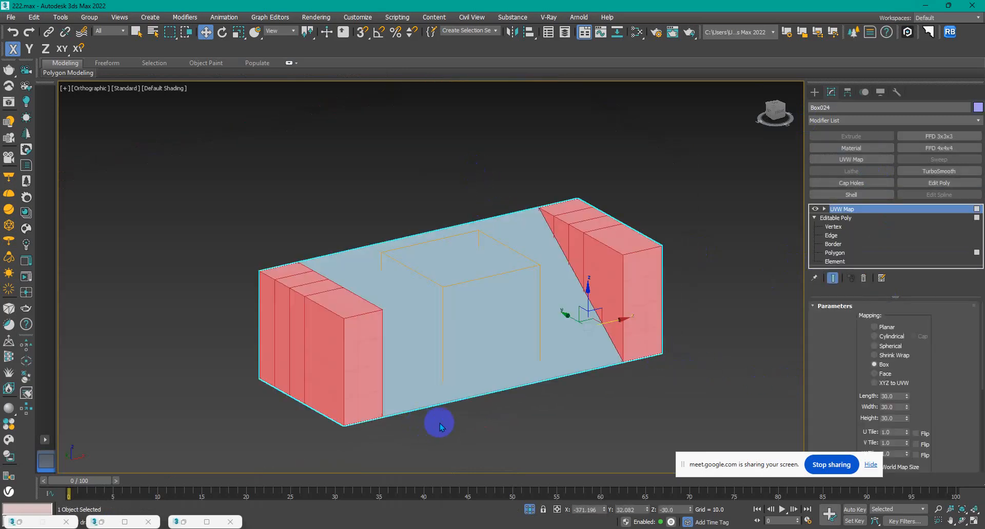
{"action": "right_click", "coordinate": [618, 304]}
{"action": "mouse_move", "coordinate": [681, 383]}
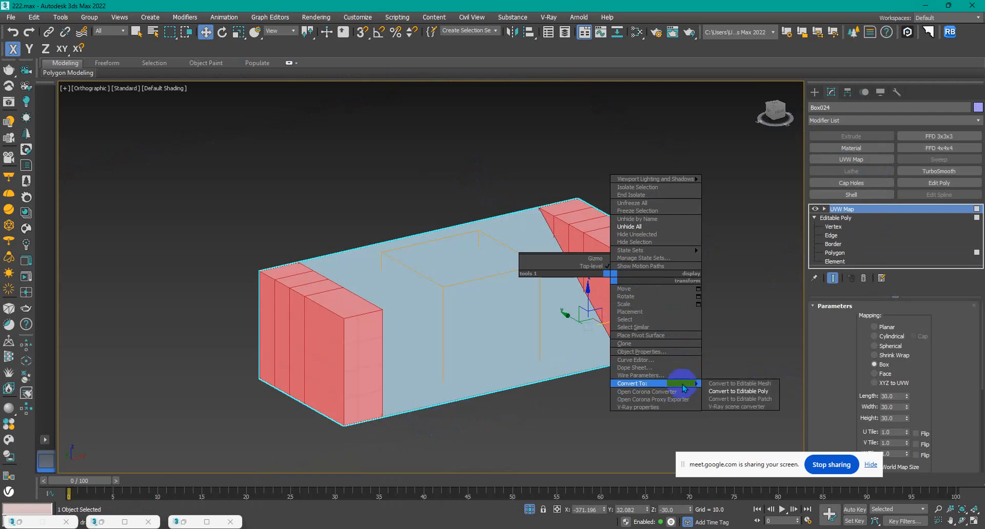
{"action": "left_click", "coordinate": [738, 392]}
Step: Select the sloped surface polygons between the two side walls of the ramp block
{"action": "left_click", "coordinate": [903, 318]}
{"action": "left_click_drag", "start_coordinate": [512, 165], "coordinate": [458, 418]}
Step: Import the Tiles B 130cm material from the Chaos Cosmos library into the material editor
{"action": "key", "text": "m"}
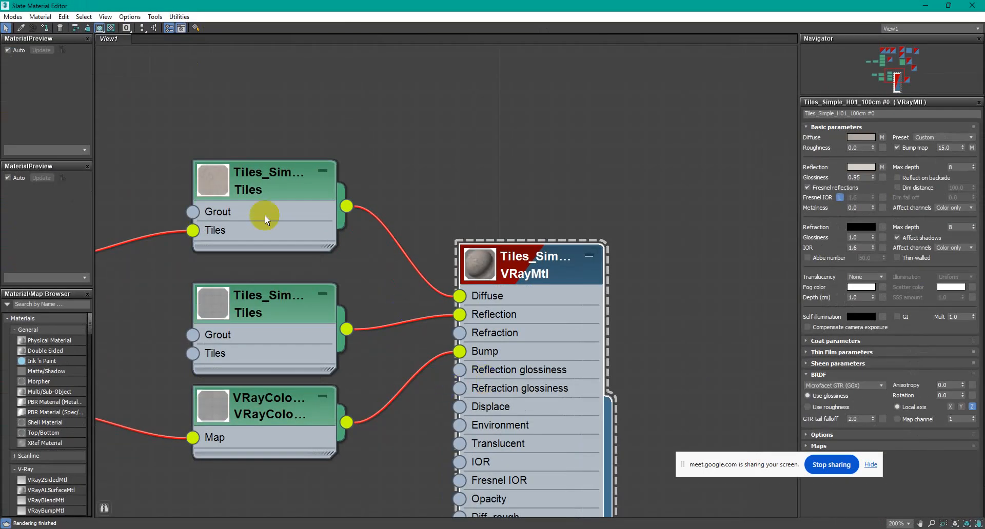
{"action": "left_click_drag", "start_coordinate": [436, 6], "coordinate": [558, 32]}
{"action": "mouse_move", "coordinate": [585, 236]}
{"action": "middle_mouse_down"}
{"action": "mouse_move", "coordinate": [540, 269]}
{"action": "mouse_move", "coordinate": [566, 287]}
{"action": "mouse_move", "coordinate": [526, 191]}
{"action": "middle_mouse_up"}
{"action": "scroll", "coordinate": [561, 284], "scroll_direction": "down", "scroll_amount": 8}
{"action": "middle_click_drag", "start_coordinate": [545, 288], "coordinate": [567, 190]}
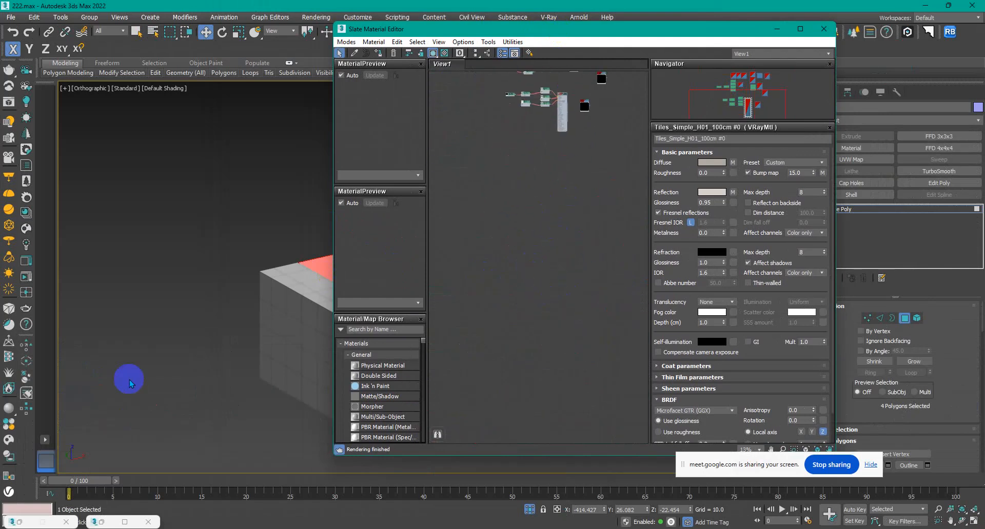
{"action": "left_click", "coordinate": [9, 424]}
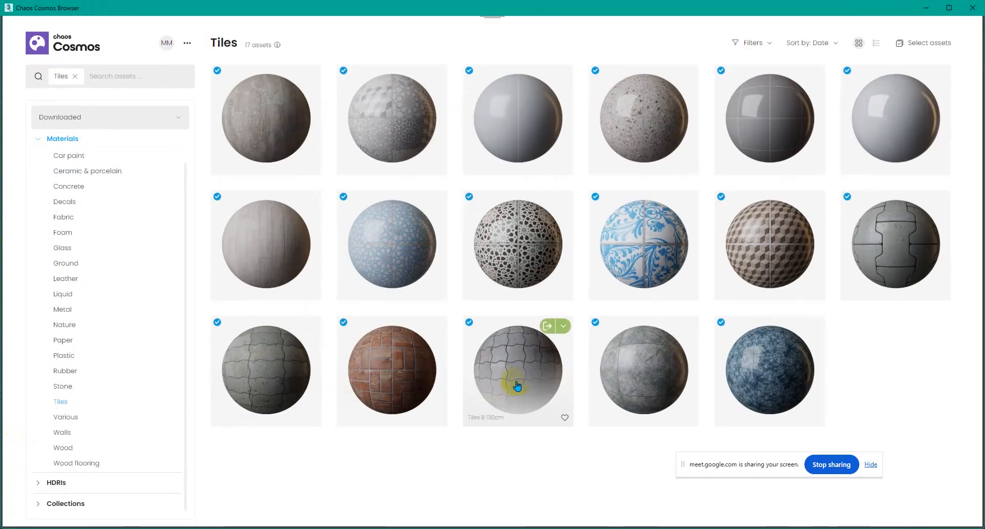
{"action": "left_click", "coordinate": [547, 327]}
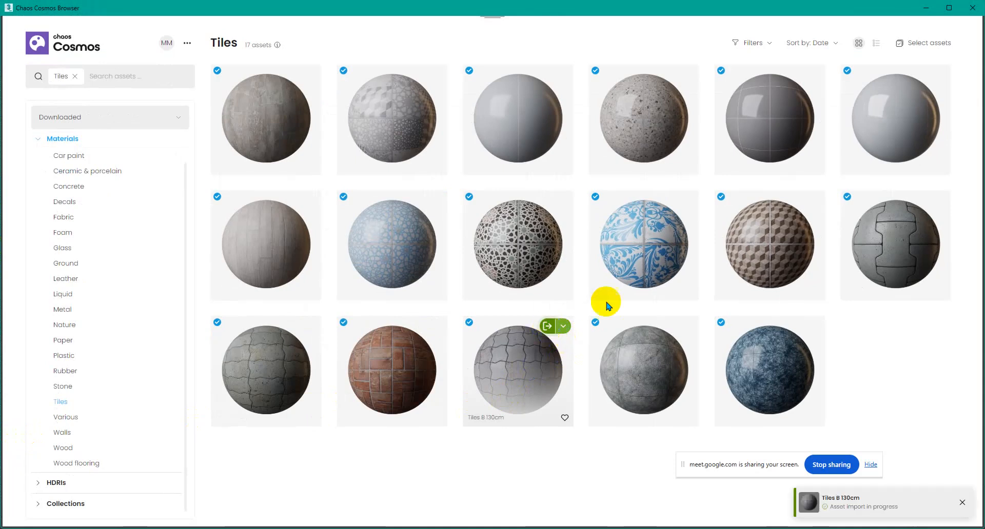
{"action": "left_click", "coordinate": [929, 8]}
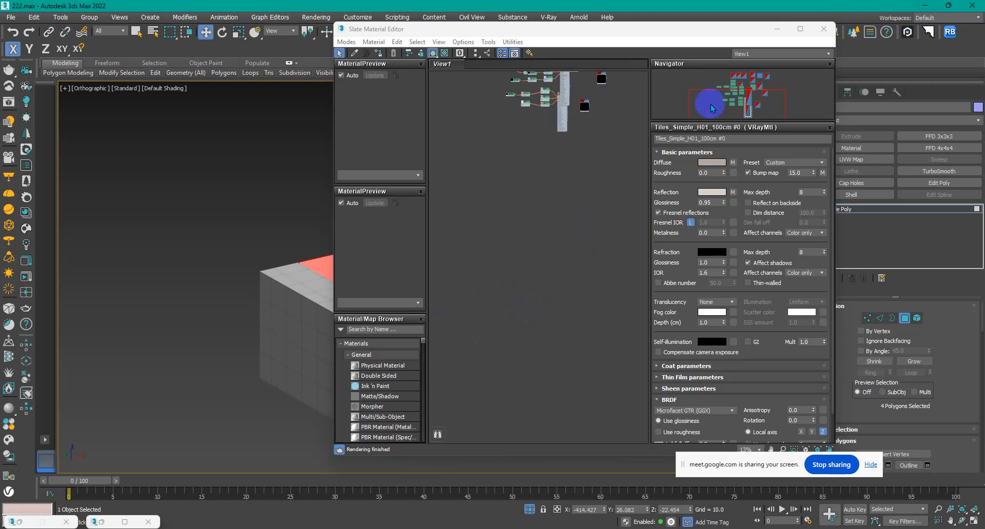
Step: Select the imported Tiles_B_130cm material node together with its connected map nodes in the material graph
{"action": "left_click", "coordinate": [793, 32]}
{"action": "scroll", "coordinate": [403, 325], "scroll_direction": "up", "scroll_amount": 10}
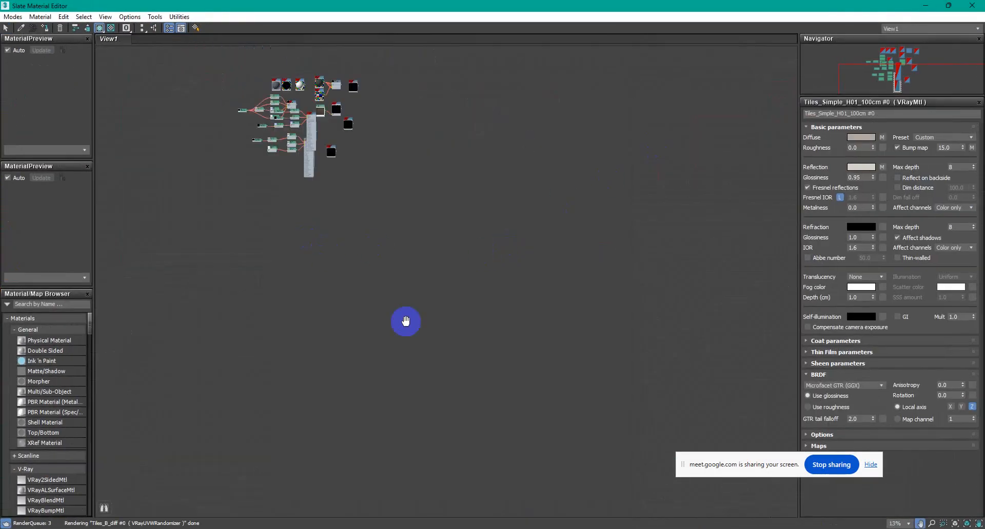
{"action": "scroll", "coordinate": [391, 131], "scroll_direction": "up", "scroll_amount": 3}
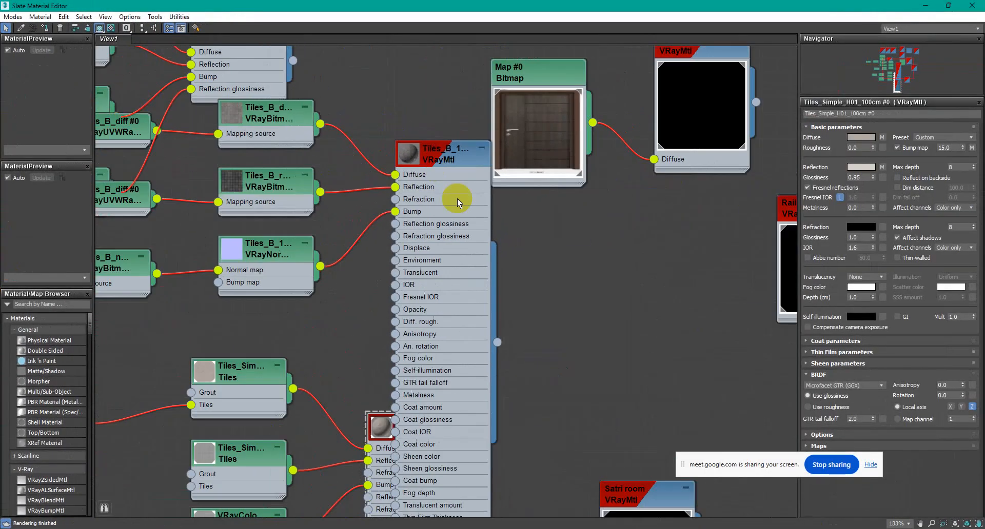
{"action": "scroll", "coordinate": [475, 229], "scroll_direction": "down", "scroll_amount": 4}
{"action": "left_click", "coordinate": [444, 184]}
{"action": "left_click_drag", "start_coordinate": [444, 186], "coordinate": [456, 240]}
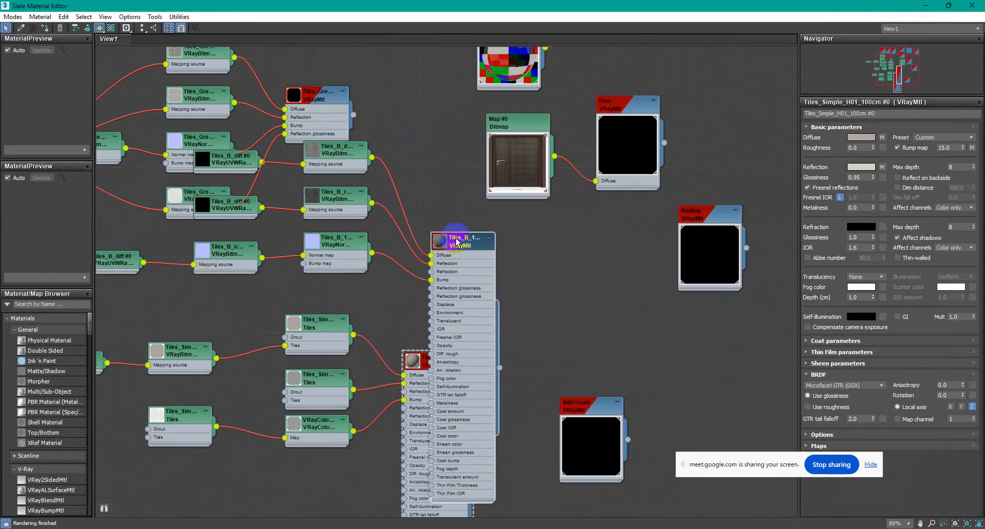
{"action": "left_click_drag", "start_coordinate": [437, 153], "coordinate": [352, 264]}
{"action": "scroll", "coordinate": [431, 281], "scroll_direction": "down", "scroll_amount": 6}
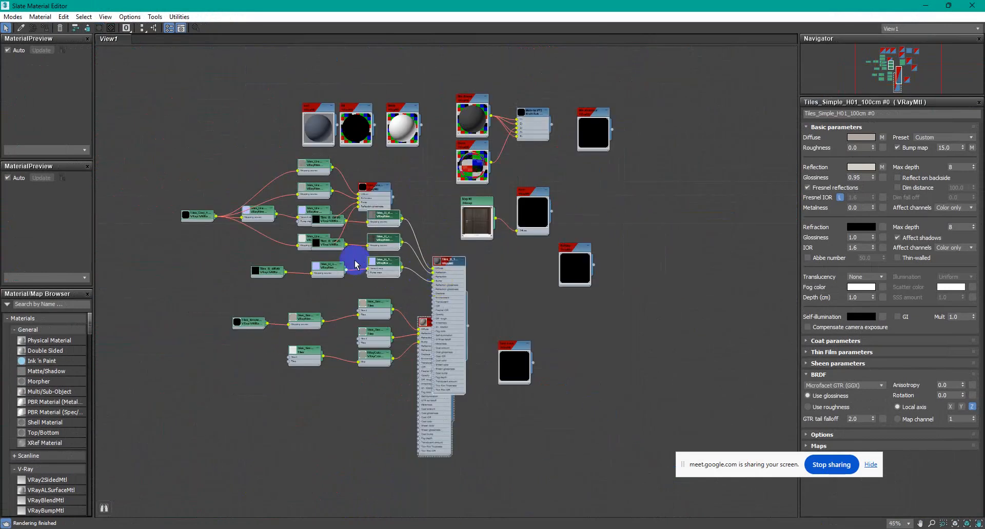
{"action": "scroll", "coordinate": [358, 256], "scroll_direction": "up", "scroll_amount": 5}
{"action": "scroll", "coordinate": [303, 249], "scroll_direction": "up", "scroll_amount": 2}
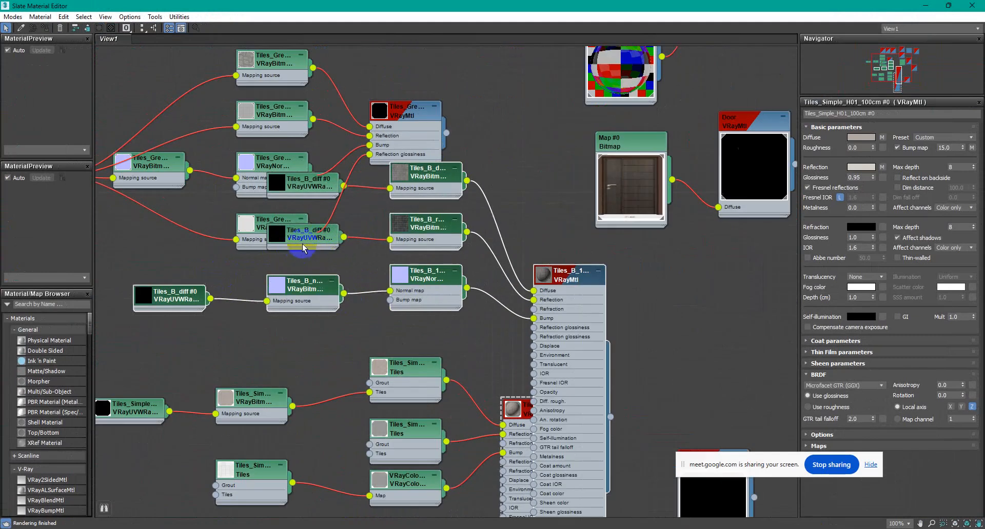
{"action": "left_click", "coordinate": [418, 187]}
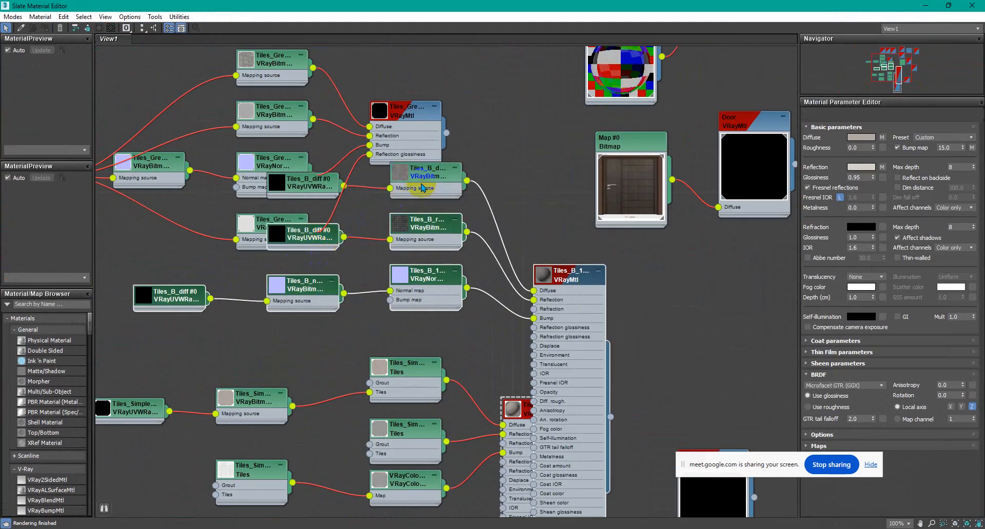
Step: Move the Tiles_B material and its map nodes into empty space away from the other material networks
{"action": "scroll", "coordinate": [508, 304], "scroll_direction": "down", "scroll_amount": 4}
{"action": "left_click_drag", "start_coordinate": [533, 292], "coordinate": [209, 324]}
{"action": "middle_click_drag", "start_coordinate": [343, 344], "coordinate": [551, 367]}
{"action": "left_click_drag", "start_coordinate": [653, 255], "coordinate": [644, 312]}
{"action": "left_click_drag", "start_coordinate": [601, 268], "coordinate": [236, 285]}
{"action": "left_click_drag", "start_coordinate": [645, 307], "coordinate": [292, 257]}
{"action": "middle_click_drag", "start_coordinate": [471, 310], "coordinate": [567, 267]}
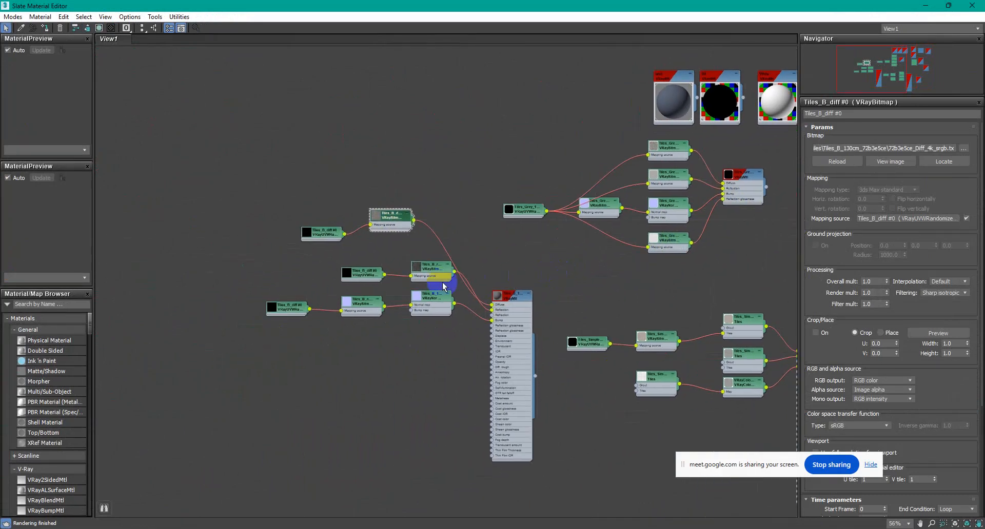
Step: Line up the Tiles_B reflection and normal map nodes beneath the diffuse map and shift the whole network farther from its neighbours
{"action": "left_click_drag", "start_coordinate": [429, 260], "coordinate": [387, 271]}
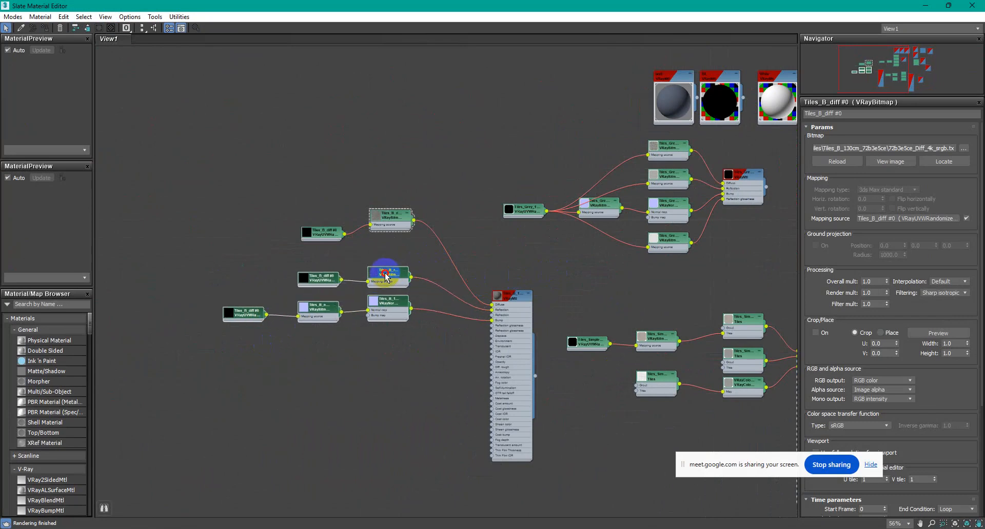
{"action": "left_click_drag", "start_coordinate": [545, 248], "coordinate": [259, 360]}
{"action": "left_click_drag", "start_coordinate": [476, 181], "coordinate": [241, 373]}
{"action": "left_click_drag", "start_coordinate": [442, 189], "coordinate": [174, 385]}
{"action": "left_click_drag", "start_coordinate": [515, 306], "coordinate": [411, 346]}
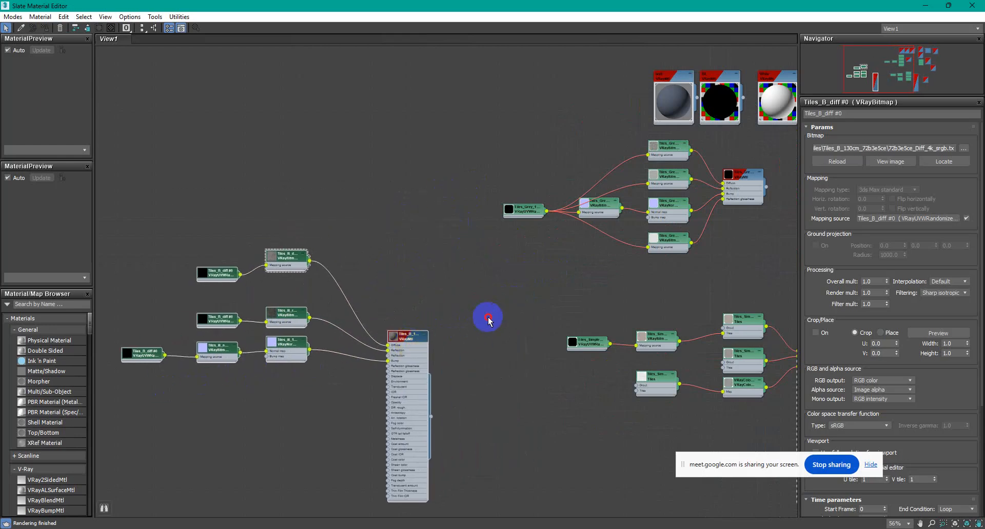
Step: Assign the Tiles_B_130cm material to the selected sloped polygons of the ramp
{"action": "double_click", "coordinate": [394, 336]}
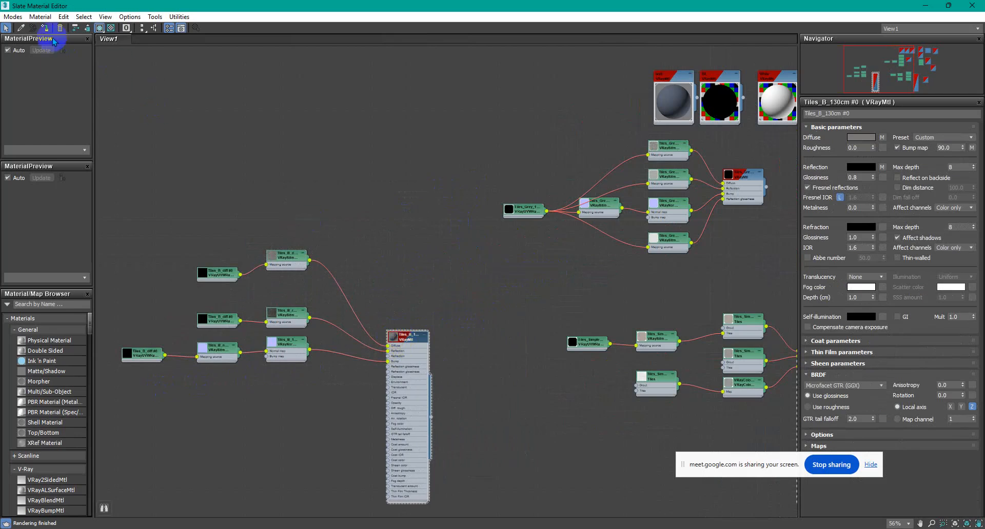
{"action": "left_click", "coordinate": [924, 6]}
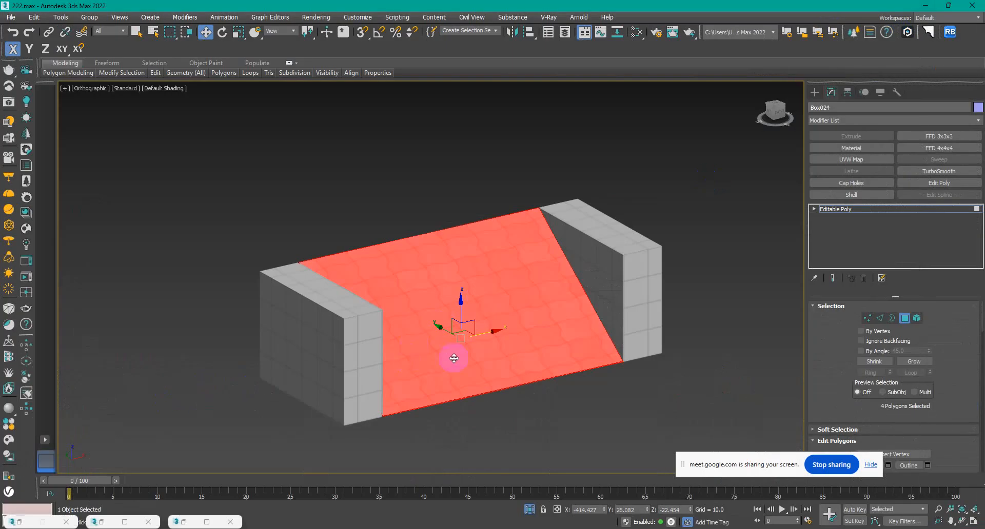
{"action": "scroll", "coordinate": [470, 347], "scroll_direction": "up", "scroll_amount": 2}
{"action": "middle_click_drag", "start_coordinate": [495, 327], "coordinate": [490, 340], "text": "alt"}
Step: Add a UVW Map modifier with Box mapping to the ramp block, using length, width and height of 30
{"action": "key", "text": "t"}
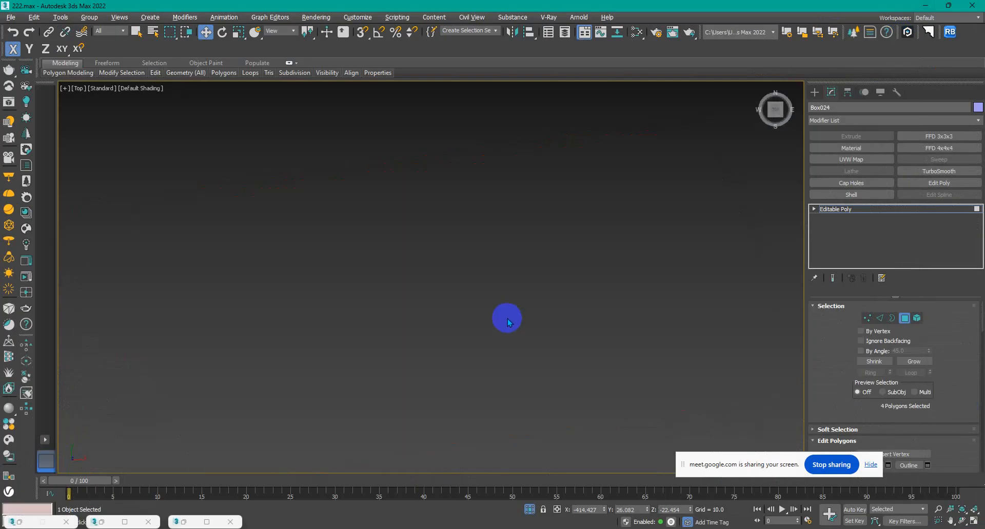
{"action": "left_click", "coordinate": [839, 214]}
{"action": "left_click", "coordinate": [850, 160]}
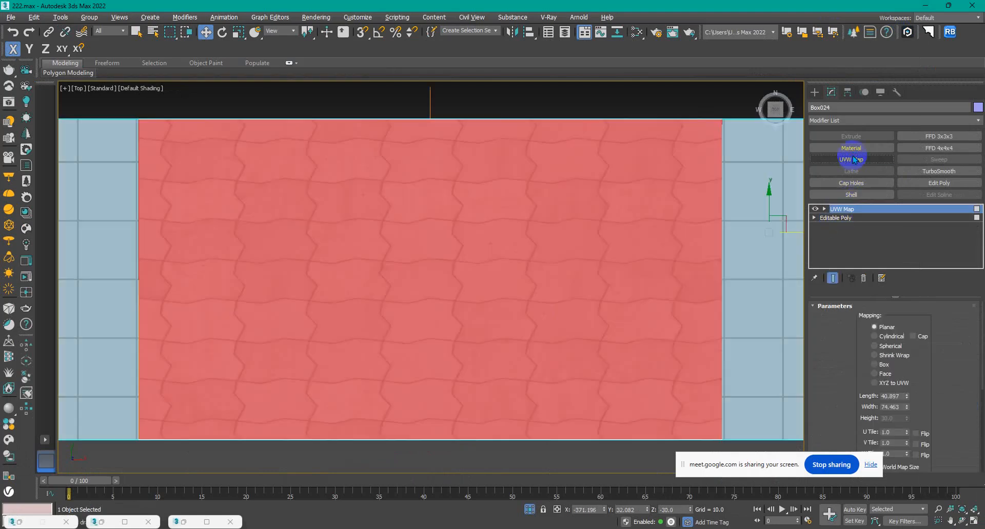
{"action": "left_click", "coordinate": [877, 367]}
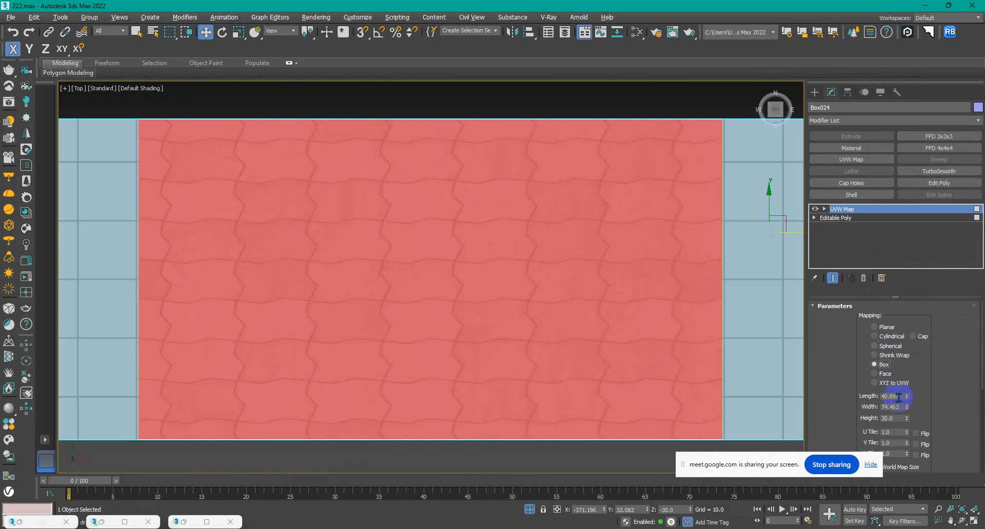
{"action": "type", "text": "30"}
{"action": "key", "text": "Tab"}
{"action": "type", "text": "30"}
{"action": "key", "text": "Tab"}
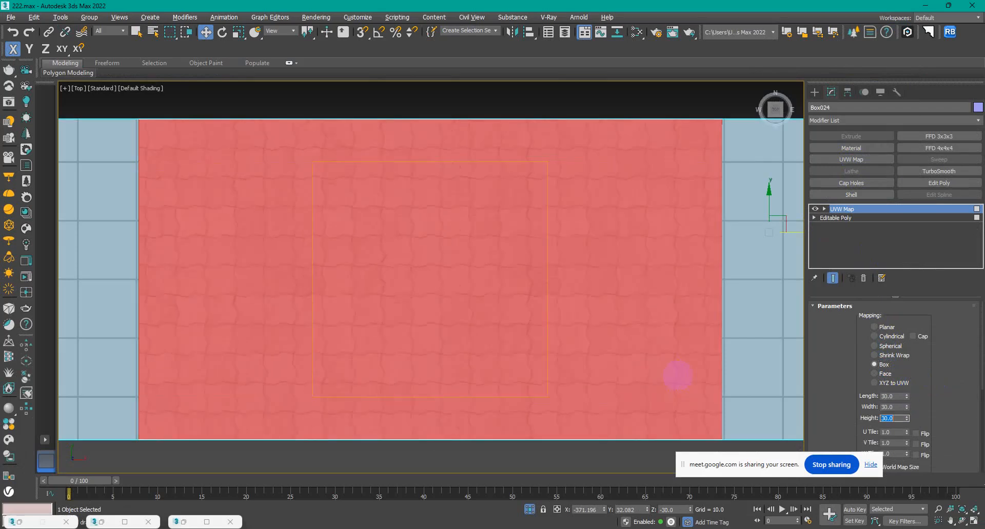
{"action": "scroll", "coordinate": [220, 243], "scroll_direction": "down", "scroll_amount": 3}
{"action": "middle_click_drag", "start_coordinate": [244, 235], "coordinate": [282, 172], "text": "alt"}
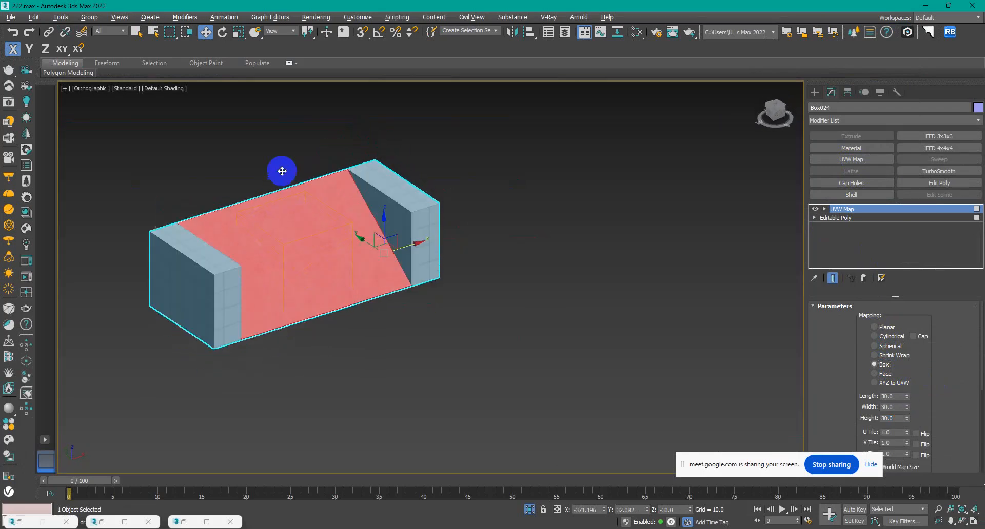
Step: Deselect the ramp block and bring the rest of the building back into view
{"action": "left_click", "coordinate": [392, 411]}
{"action": "scroll", "coordinate": [334, 260], "scroll_direction": "up", "scroll_amount": 5}
{"action": "scroll", "coordinate": [333, 261], "scroll_direction": "down", "scroll_amount": 2}
{"action": "middle_click_drag", "start_coordinate": [338, 279], "coordinate": [455, 306]}
{"action": "right_click", "coordinate": [521, 398]}
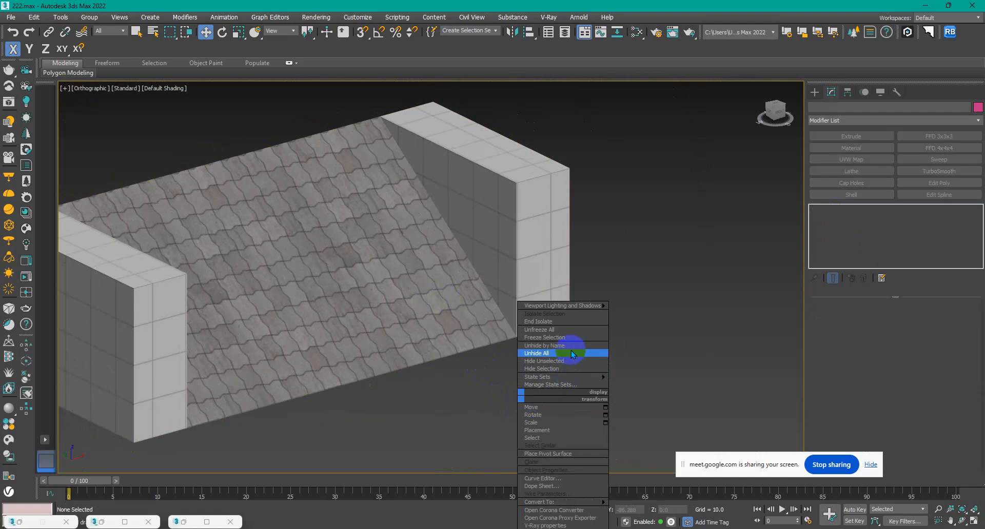
{"action": "left_click", "coordinate": [554, 359]}
{"action": "scroll", "coordinate": [563, 373], "scroll_direction": "down", "scroll_amount": 3}
{"action": "middle_click_drag", "start_coordinate": [563, 374], "coordinate": [488, 378]}
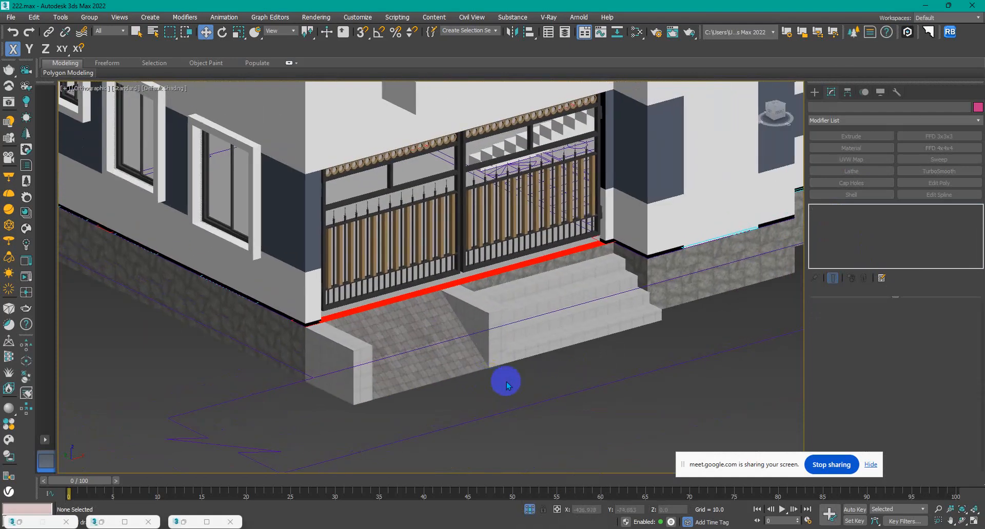
{"action": "scroll", "coordinate": [507, 386], "scroll_direction": "down", "scroll_amount": 3}
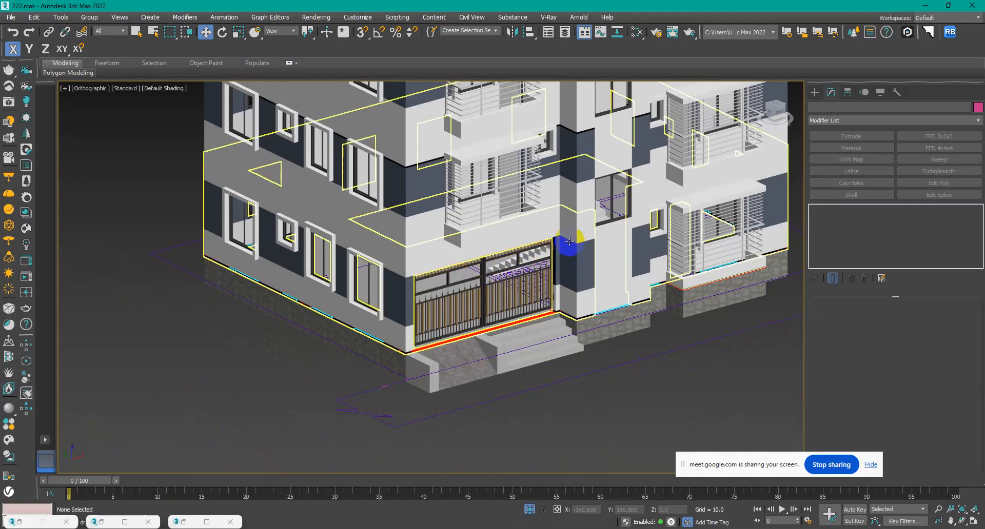
Step: Select the ramp block and the entrance steps together and isolate them
{"action": "left_click", "coordinate": [434, 365]}
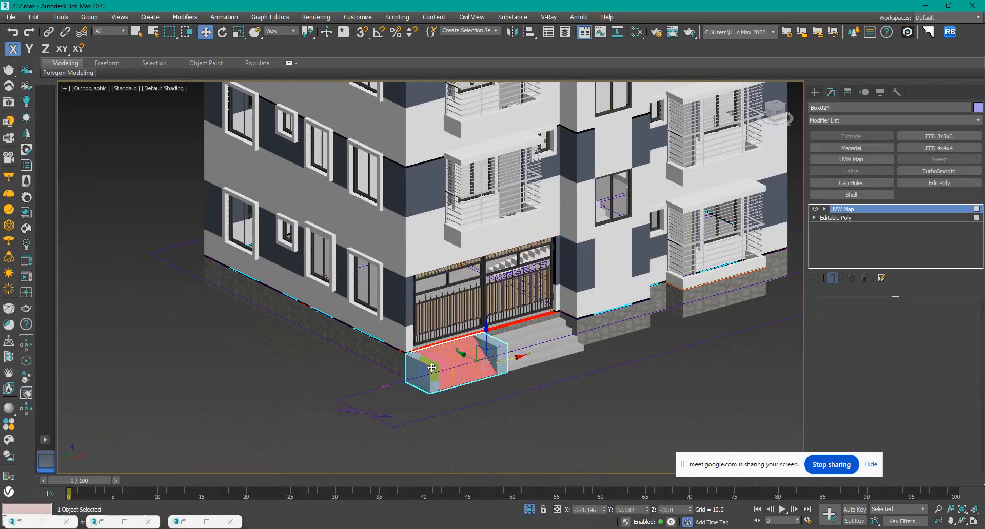
{"action": "left_click", "coordinate": [531, 358], "text": "ctrl"}
{"action": "key", "text": "alt+q"}
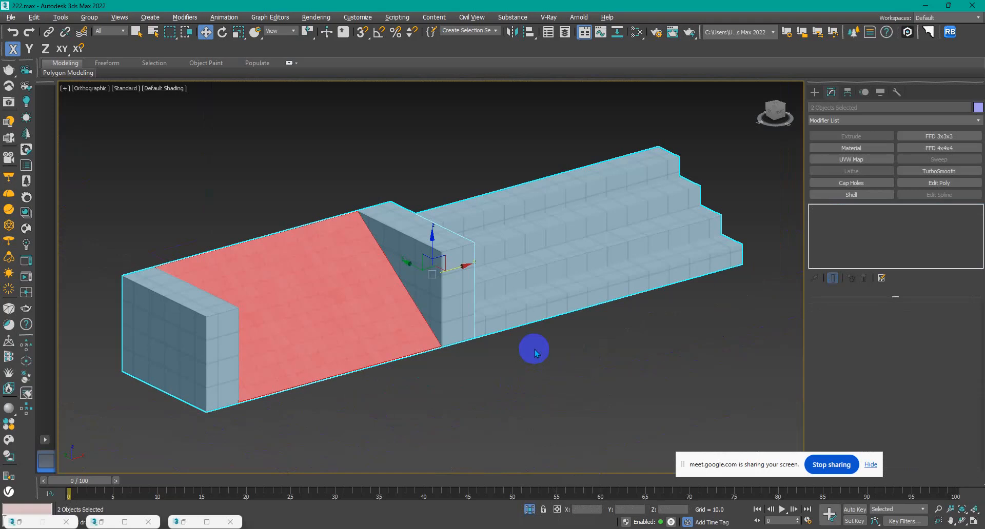
Step: Draw a box about 197 wide and 41 long over the combined footprint of ramp and steps, with one length segment
{"action": "key", "text": "t"}
{"action": "key", "text": "F3"}
{"action": "left_click", "coordinate": [815, 92]}
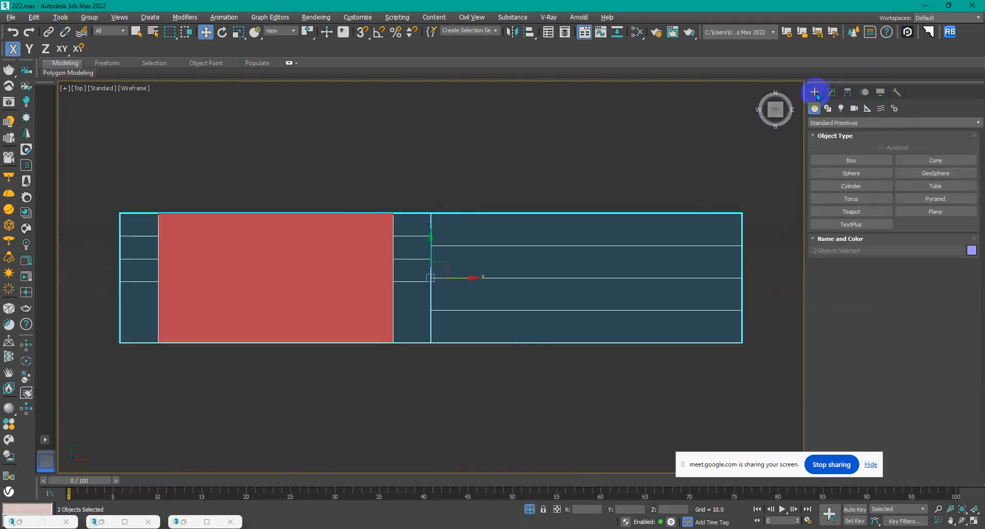
{"action": "left_click", "coordinate": [874, 160]}
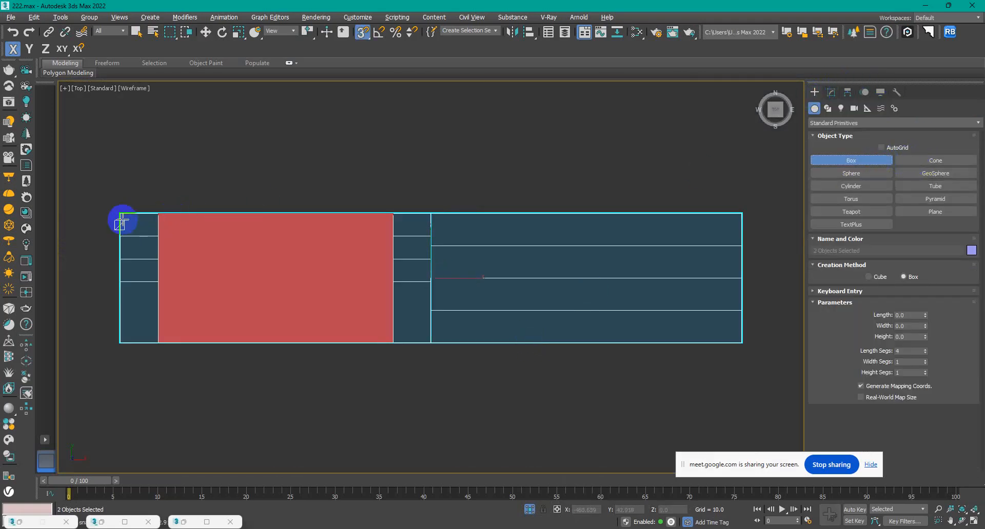
{"action": "left_click_drag", "start_coordinate": [122, 214], "coordinate": [741, 343]}
{"action": "left_click", "coordinate": [841, 131]}
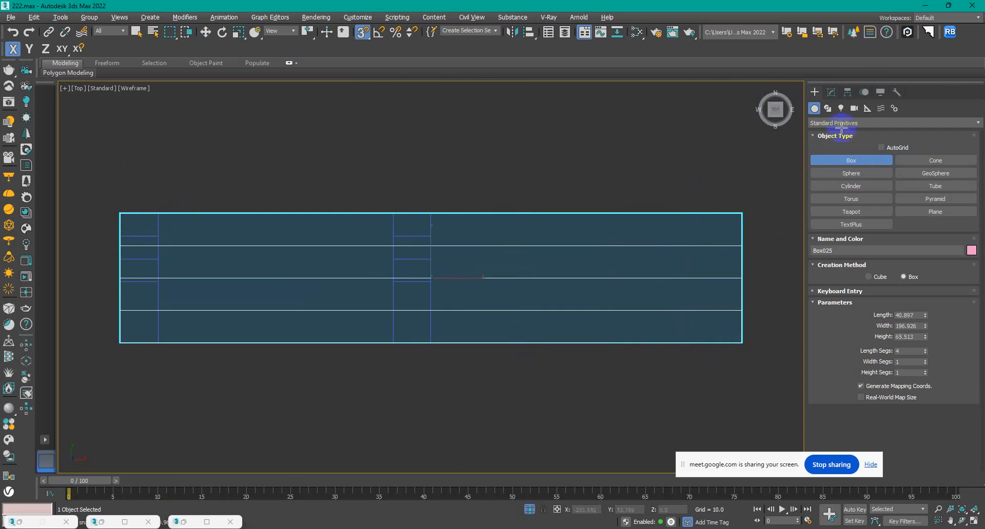
{"action": "left_click", "coordinate": [834, 92]}
{"action": "left_click_drag", "start_coordinate": [926, 356], "coordinate": [923, 374]}
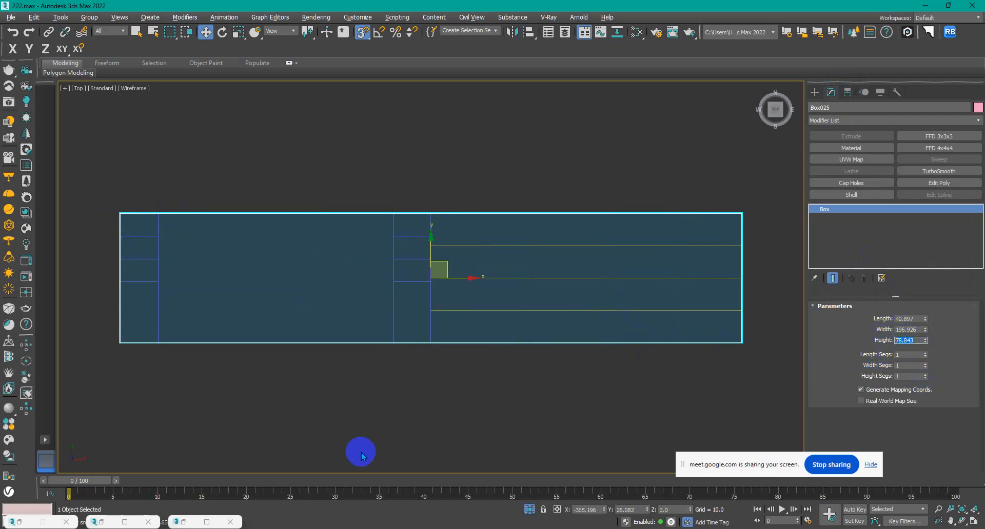
Step: Set the new box's height to 6 and its Z position to 84
{"action": "mouse_move", "coordinate": [360, 451]}
{"action": "middle_mouse_down", "text": "alt"}
{"action": "mouse_move", "coordinate": [316, 457]}
{"action": "mouse_move", "coordinate": [284, 409]}
{"action": "mouse_move", "coordinate": [293, 391]}
{"action": "mouse_move", "coordinate": [347, 357]}
{"action": "middle_mouse_up", "text": "alt"}
{"action": "key", "text": "F3"}
{"action": "type", "text": "84"}
{"action": "key", "text": "Return"}
Step: Show the rest of the building again and check how the new slab sits above the entrance gate
{"action": "middle_click_drag", "start_coordinate": [487, 303], "coordinate": [521, 274], "text": "alt"}
{"action": "right_click", "coordinate": [547, 289]}
{"action": "left_click", "coordinate": [593, 242]}
{"action": "scroll", "coordinate": [429, 232], "scroll_direction": "up", "scroll_amount": 4}
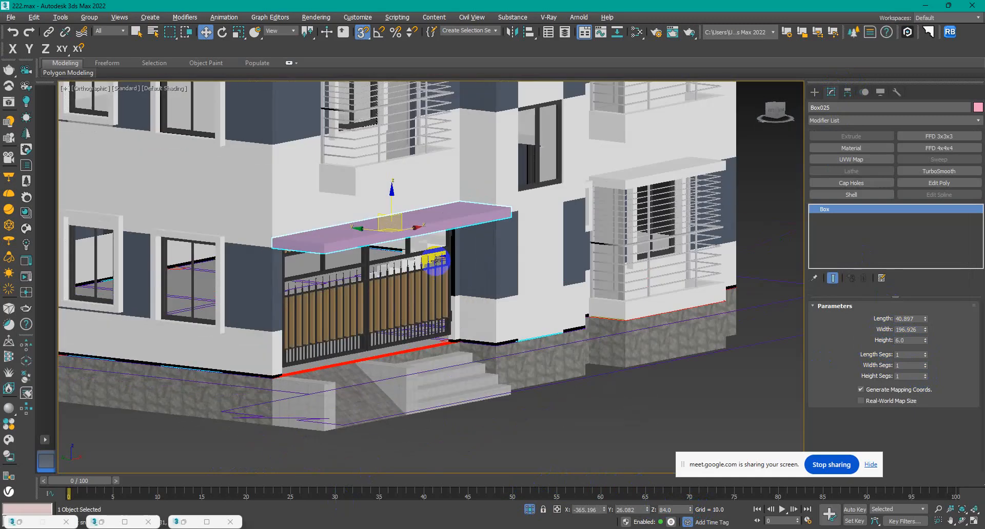
{"action": "middle_click_drag", "start_coordinate": [429, 232], "coordinate": [431, 251], "text": "alt"}
{"action": "middle_click_drag", "start_coordinate": [430, 269], "coordinate": [427, 271], "text": "alt"}
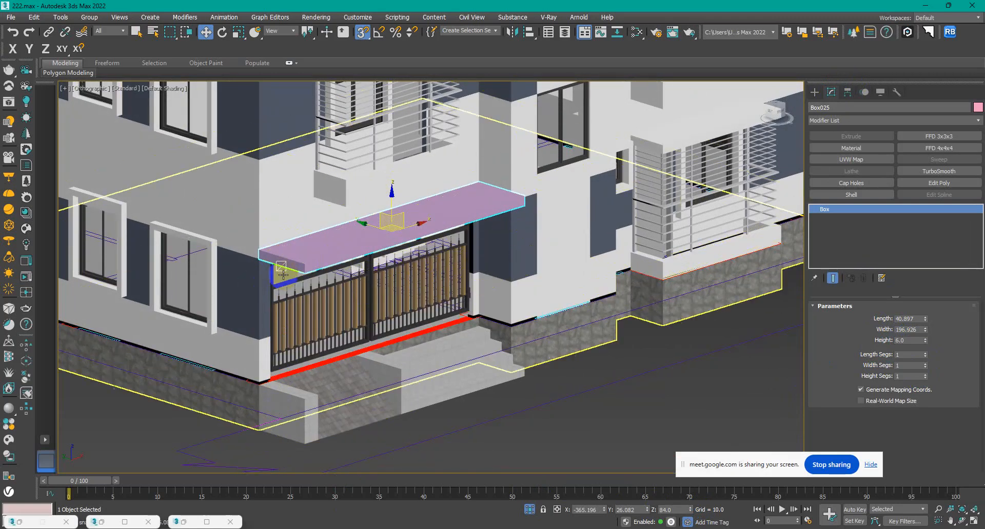
{"action": "middle_click_drag", "start_coordinate": [277, 257], "coordinate": [387, 281]}
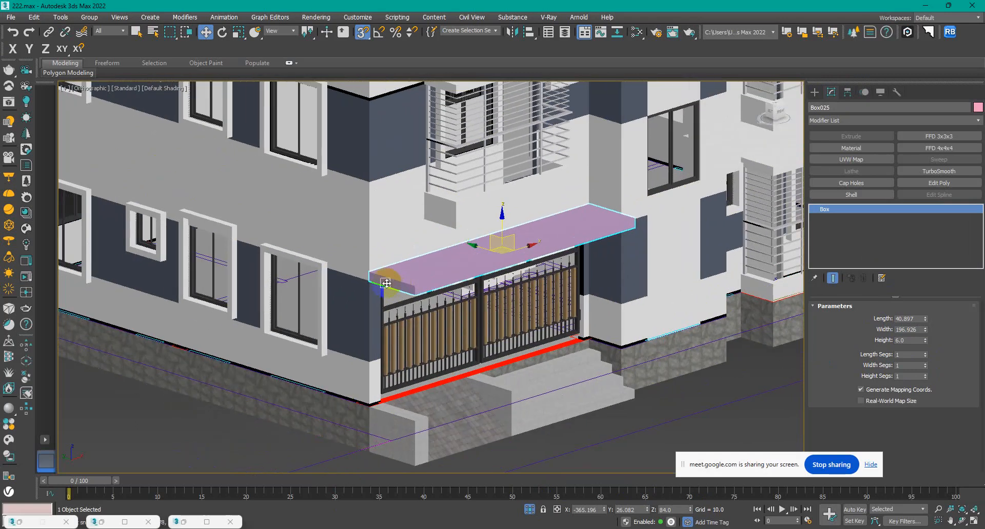
{"action": "scroll", "coordinate": [386, 281], "scroll_direction": "down", "scroll_amount": 2}
{"action": "scroll", "coordinate": [375, 279], "scroll_direction": "down", "scroll_amount": 4}
{"action": "scroll", "coordinate": [434, 359], "scroll_direction": "up", "scroll_amount": 6}
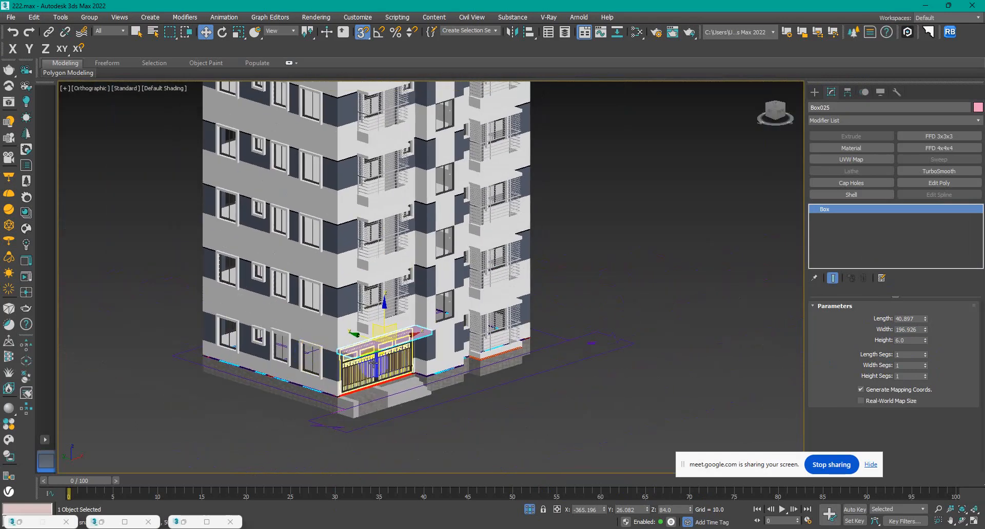
{"action": "scroll", "coordinate": [433, 359], "scroll_direction": "down", "scroll_amount": 4}
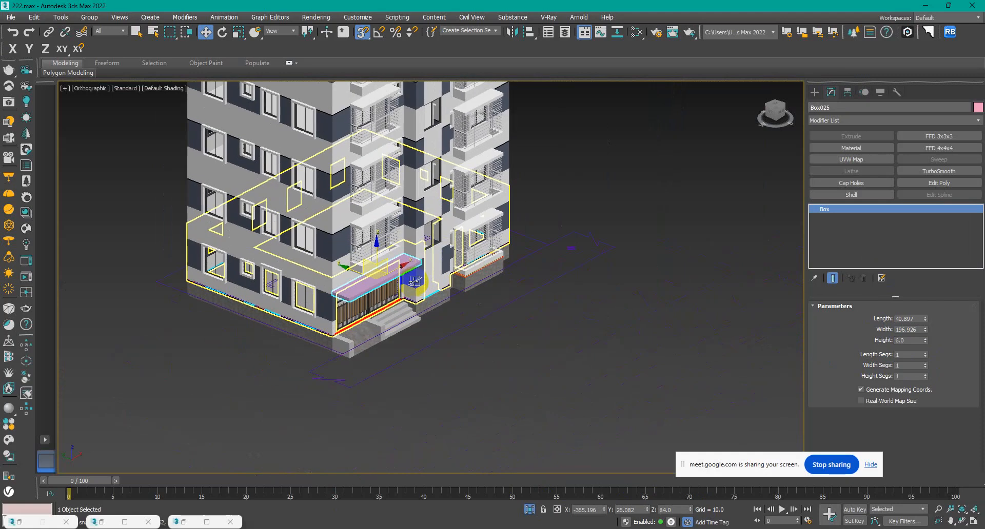
Step: Draw a box about 730 wide and 97 long over the road outline in front of the building
{"action": "key", "text": "t"}
{"action": "scroll", "coordinate": [558, 281], "scroll_direction": "down", "scroll_amount": 9}
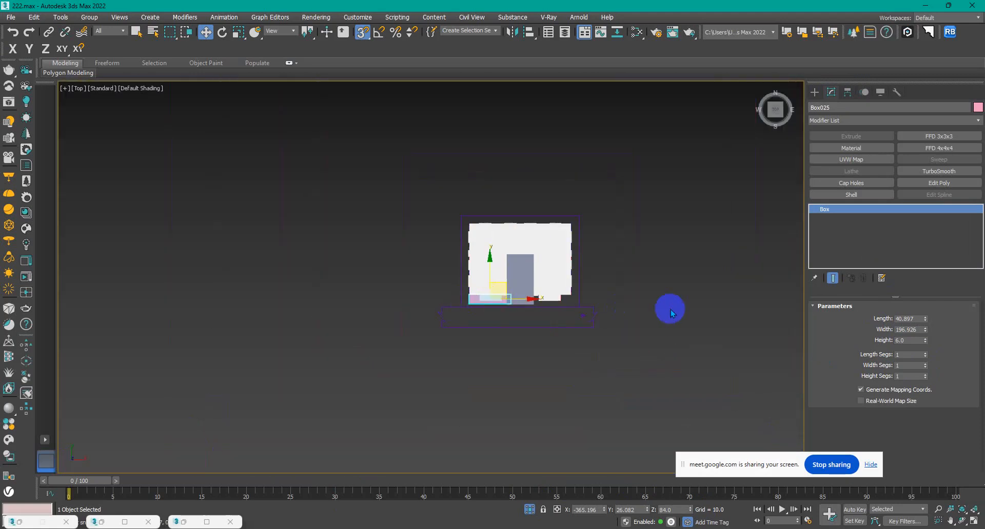
{"action": "left_click", "coordinate": [697, 306]}
{"action": "scroll", "coordinate": [622, 323], "scroll_direction": "up", "scroll_amount": 5}
{"action": "middle_click_drag", "start_coordinate": [593, 303], "coordinate": [622, 292]}
{"action": "scroll", "coordinate": [659, 301], "scroll_direction": "down", "scroll_amount": 4}
{"action": "scroll", "coordinate": [602, 303], "scroll_direction": "up", "scroll_amount": 4}
{"action": "scroll", "coordinate": [666, 308], "scroll_direction": "down", "scroll_amount": 2}
{"action": "scroll", "coordinate": [484, 315], "scroll_direction": "up", "scroll_amount": 3}
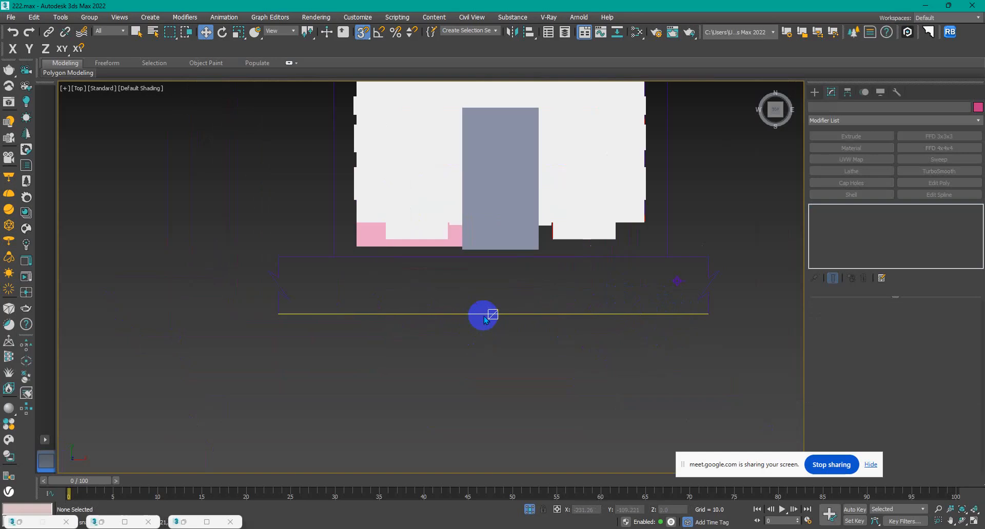
{"action": "scroll", "coordinate": [552, 306], "scroll_direction": "up", "scroll_amount": 3}
{"action": "scroll", "coordinate": [549, 338], "scroll_direction": "down", "scroll_amount": 2}
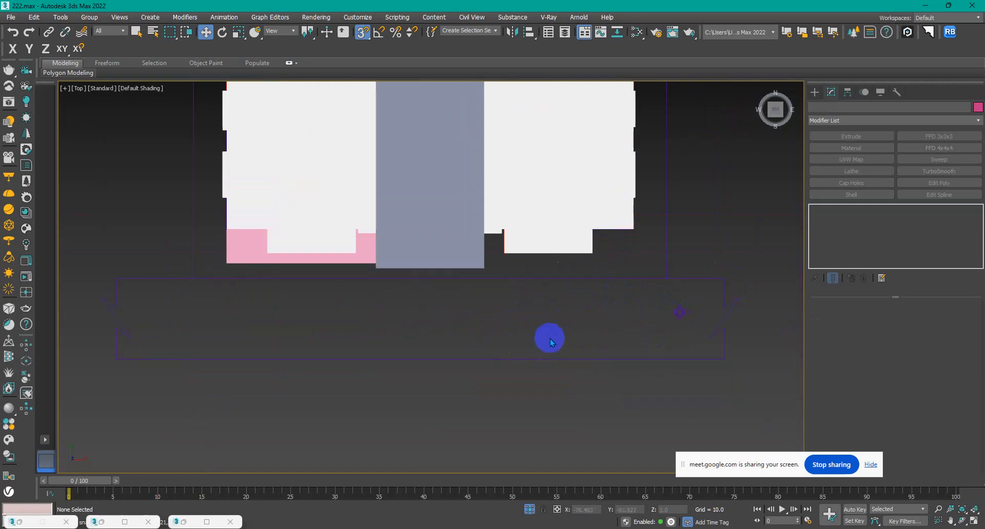
{"action": "left_click", "coordinate": [815, 92]}
{"action": "left_click", "coordinate": [868, 162]}
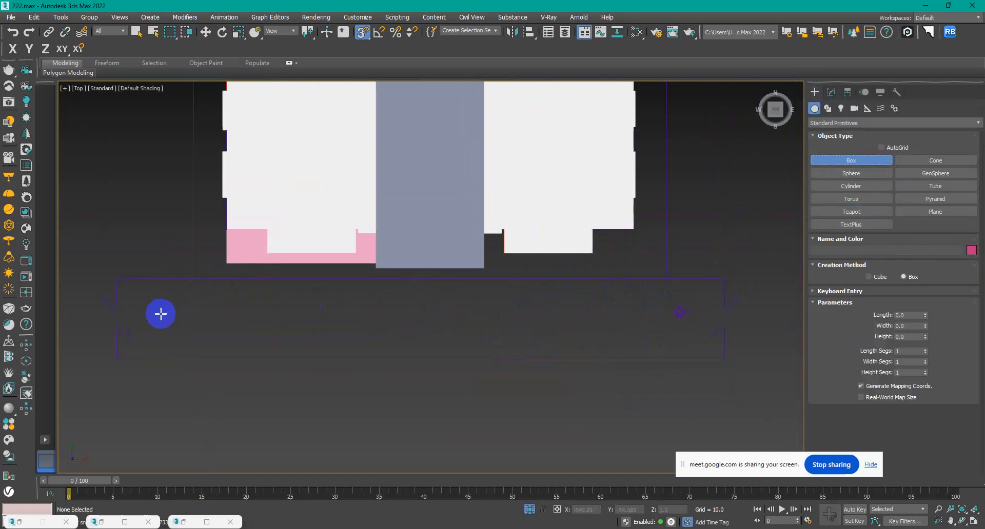
{"action": "middle_click_drag", "start_coordinate": [158, 314], "coordinate": [170, 284]}
{"action": "left_click_drag", "start_coordinate": [133, 248], "coordinate": [737, 330]}
Step: Set the road box's height to 0.5 and its Z position to -30
{"action": "left_click", "coordinate": [830, 92]}
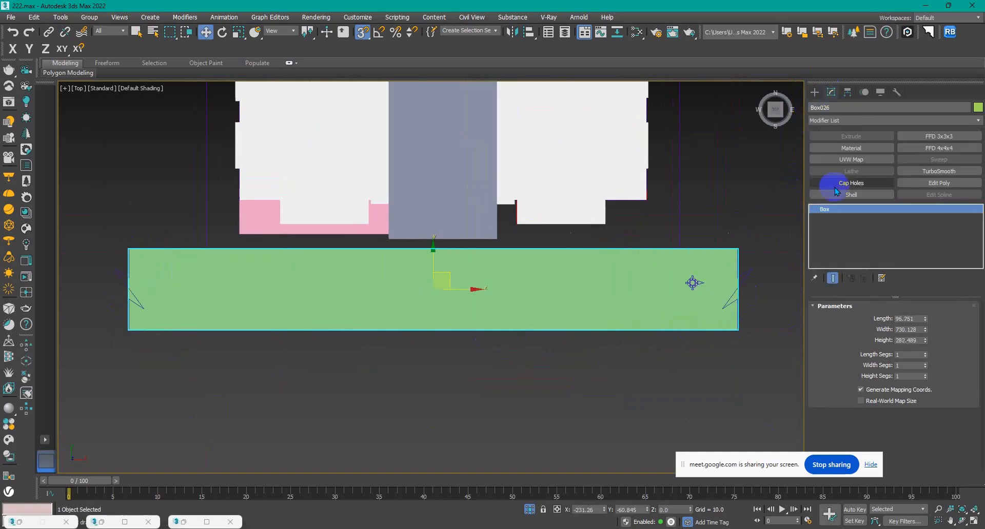
{"action": "left_click", "coordinate": [920, 340]}
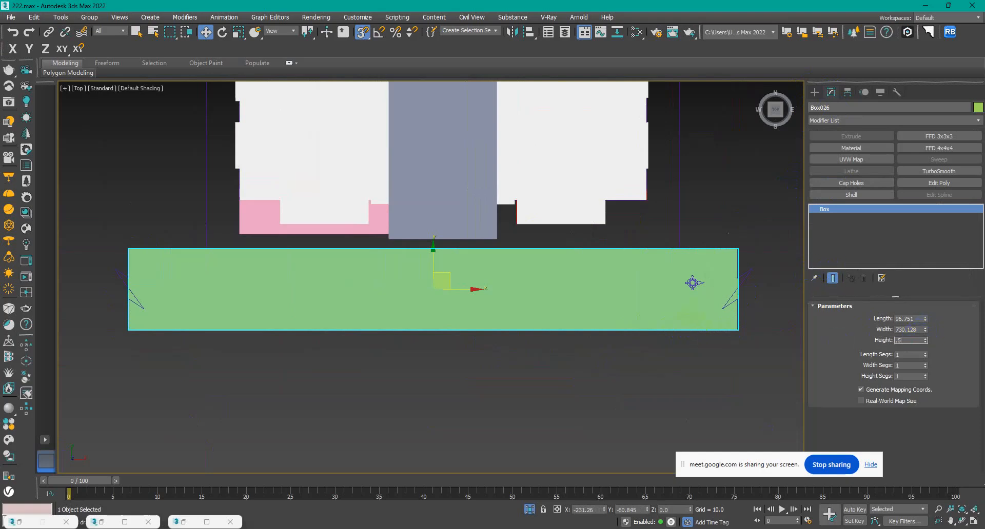
{"action": "left_click", "coordinate": [669, 510]}
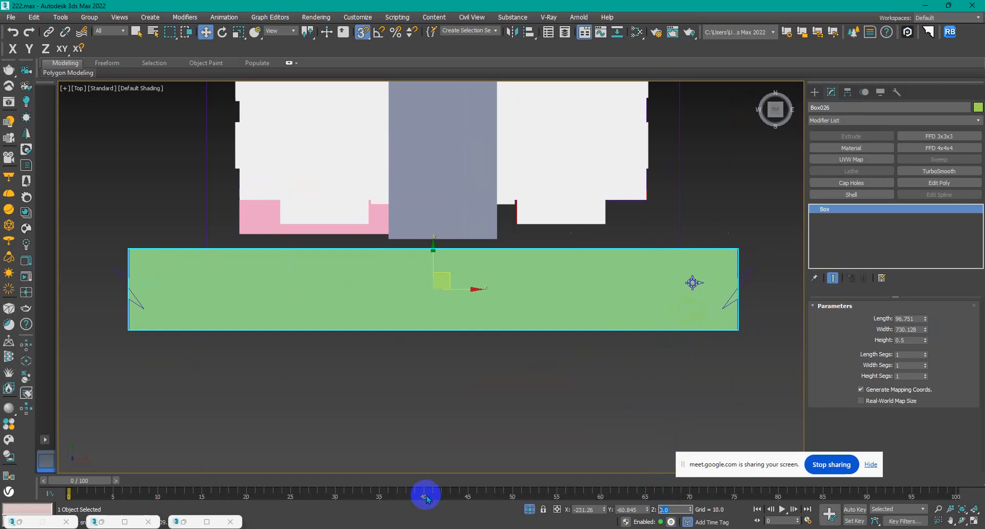
{"action": "middle_click_drag", "start_coordinate": [330, 430], "coordinate": [417, 320], "text": "alt"}
{"action": "left_click", "coordinate": [548, 365]}
{"action": "left_click", "coordinate": [463, 293]}
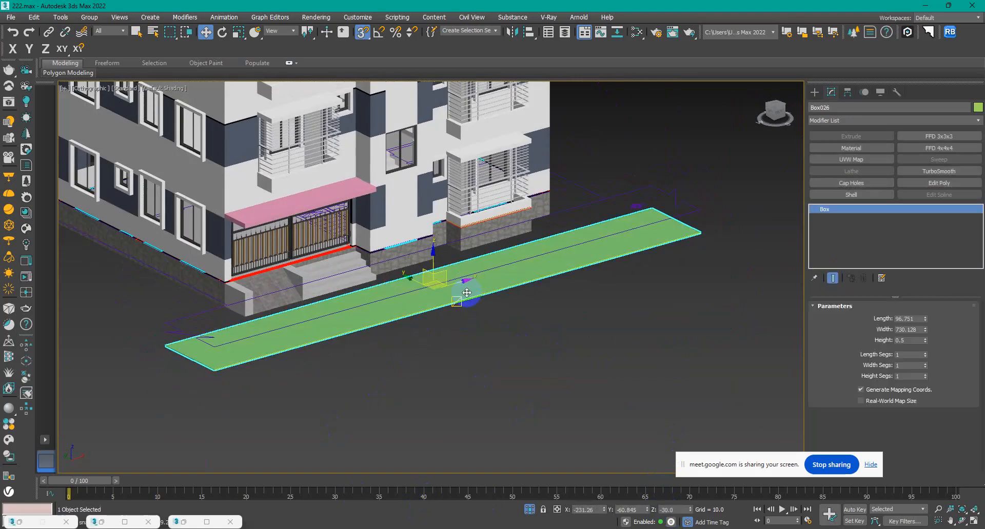
Step: Convert the road slab to an Editable Poly and move its outer long edge's vertices away from the building to widen it
{"action": "key", "text": "t"}
{"action": "scroll", "coordinate": [491, 315], "scroll_direction": "down", "scroll_amount": 5}
{"action": "right_click", "coordinate": [487, 263]}
{"action": "mouse_move", "coordinate": [510, 368]}
{"action": "left_click", "coordinate": [614, 375]}
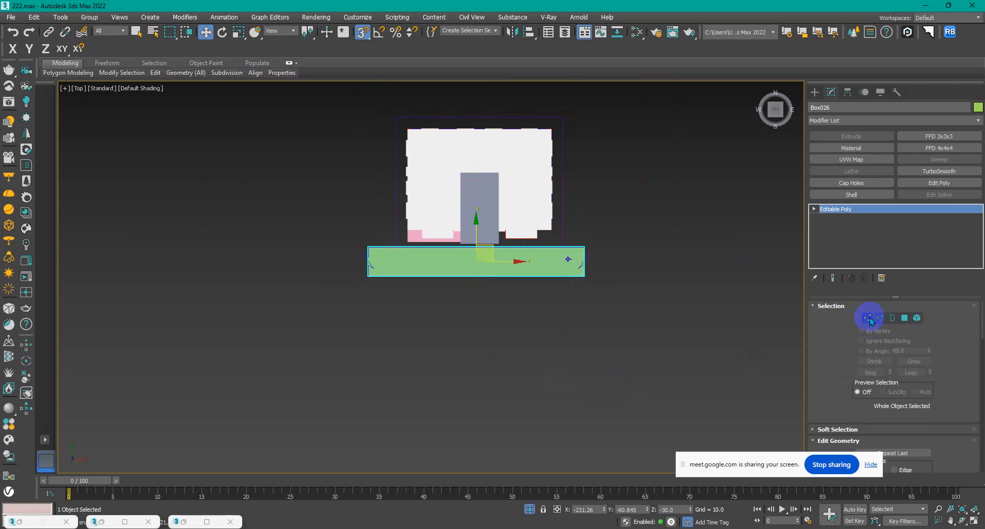
{"action": "left_click", "coordinate": [867, 318]}
{"action": "left_click_drag", "start_coordinate": [778, 342], "coordinate": [311, 267]}
{"action": "key", "text": "s"}
{"action": "left_click_drag", "start_coordinate": [476, 269], "coordinate": [484, 301]}
Step: Move the vertices at both short ends of the road slab outward so it extends well past the building on each side
{"action": "middle_click_drag", "start_coordinate": [654, 327], "coordinate": [625, 348]}
{"action": "left_click_drag", "start_coordinate": [603, 386], "coordinate": [548, 244]}
{"action": "scroll", "coordinate": [610, 306], "scroll_direction": "down", "scroll_amount": 3}
{"action": "left_click_drag", "start_coordinate": [605, 301], "coordinate": [738, 301]}
{"action": "left_click_drag", "start_coordinate": [380, 272], "coordinate": [496, 362]}
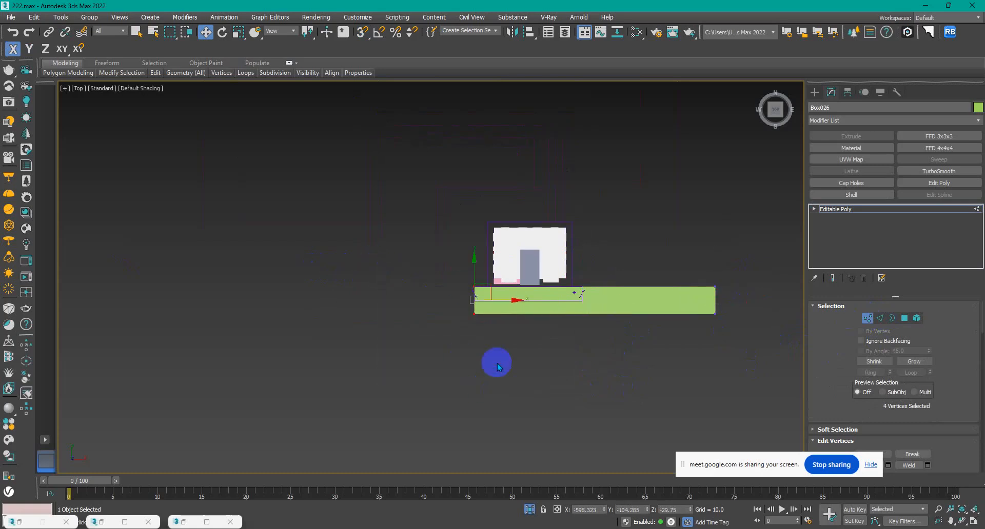
{"action": "left_click_drag", "start_coordinate": [499, 306], "coordinate": [437, 306]}
{"action": "left_click", "coordinate": [609, 367]}
{"action": "middle_click_drag", "start_coordinate": [608, 367], "coordinate": [592, 339], "text": "alt"}
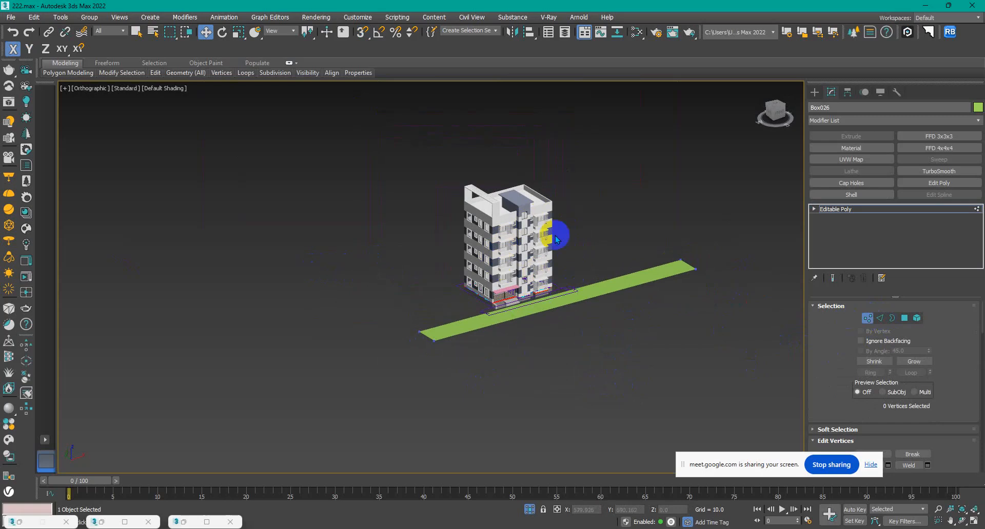
Step: Leave vertex editing, show the scene from the top, and bring up the V-Ray camera types
{"action": "left_click", "coordinate": [814, 92]}
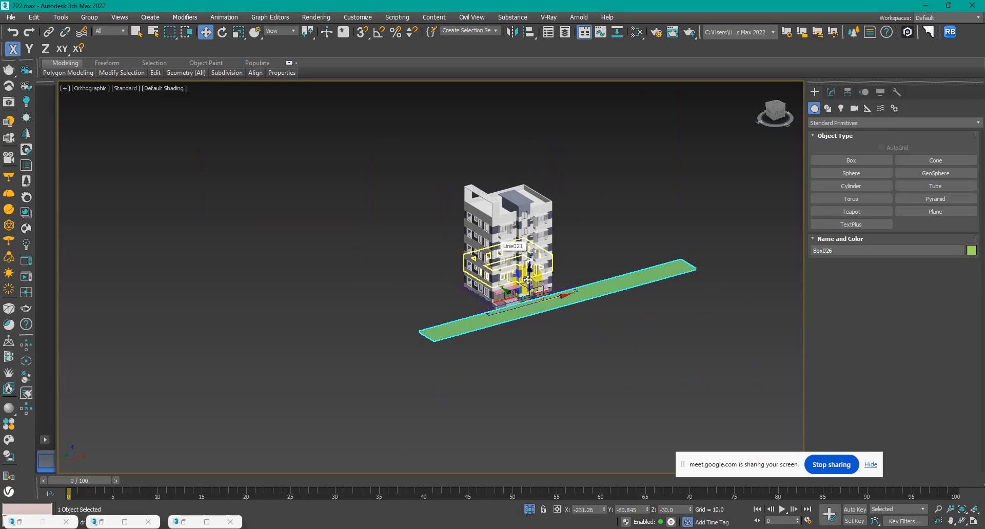
{"action": "key", "text": "t"}
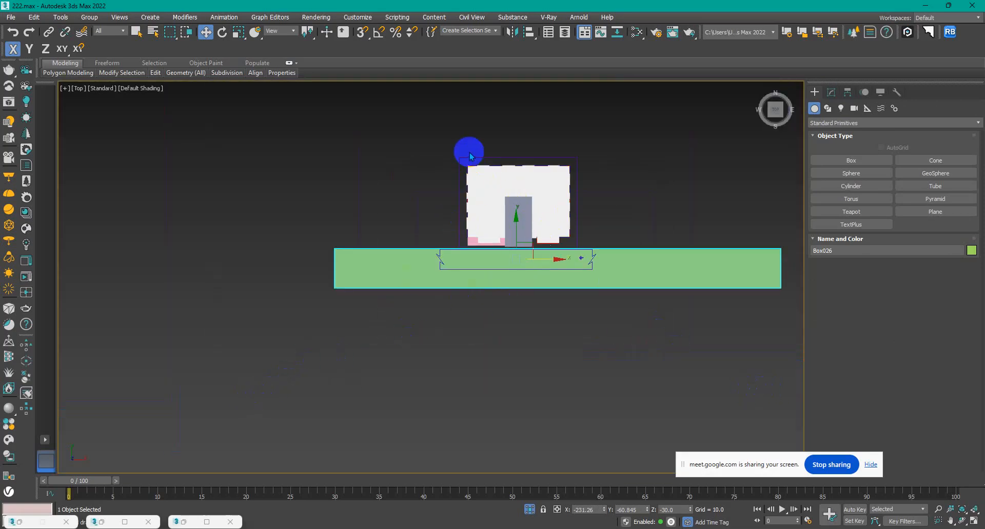
{"action": "left_click", "coordinate": [854, 109]}
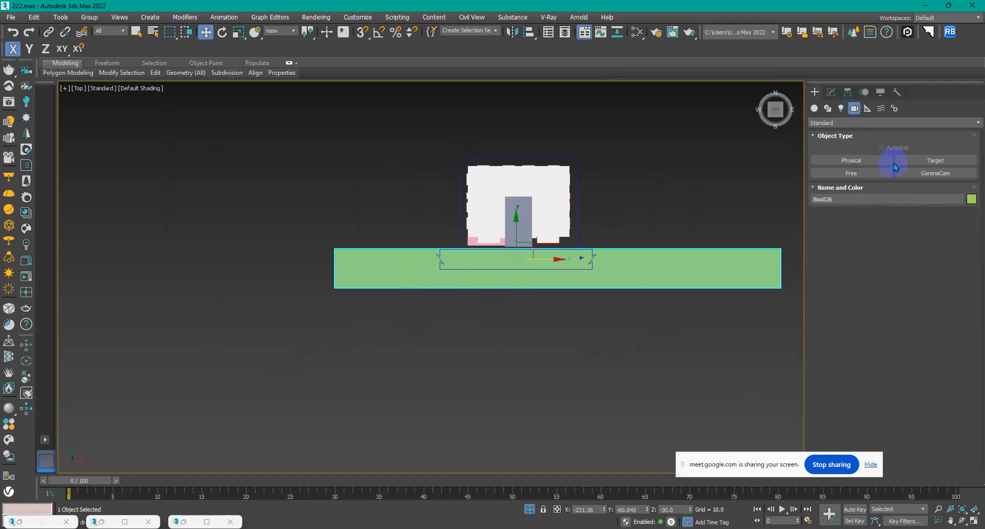
{"action": "left_click", "coordinate": [852, 173]}
{"action": "left_click", "coordinate": [914, 169]}
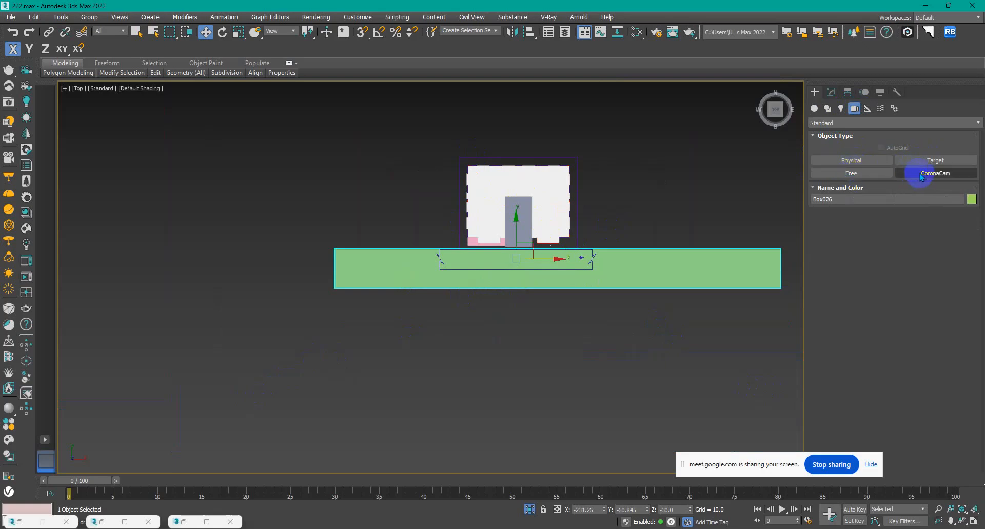
{"action": "left_click", "coordinate": [912, 126]}
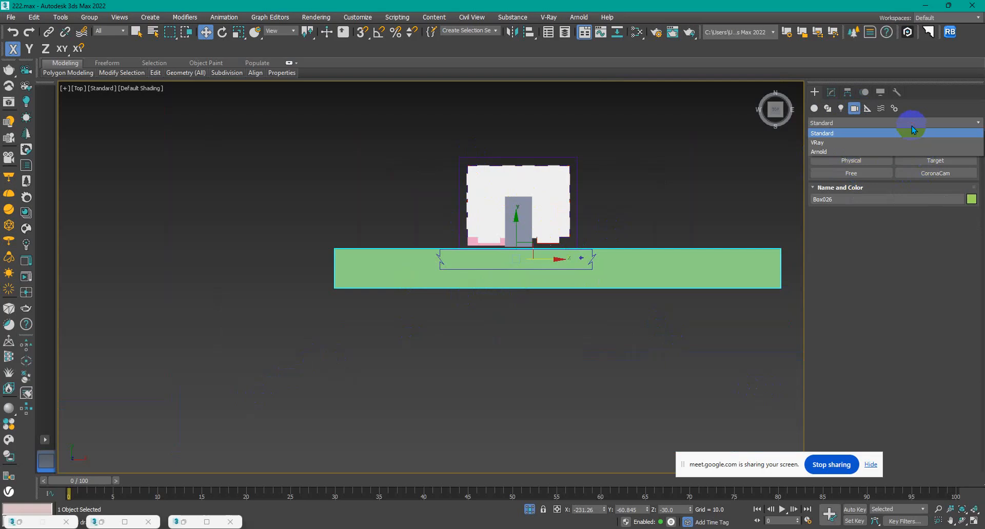
{"action": "left_click", "coordinate": [847, 144]}
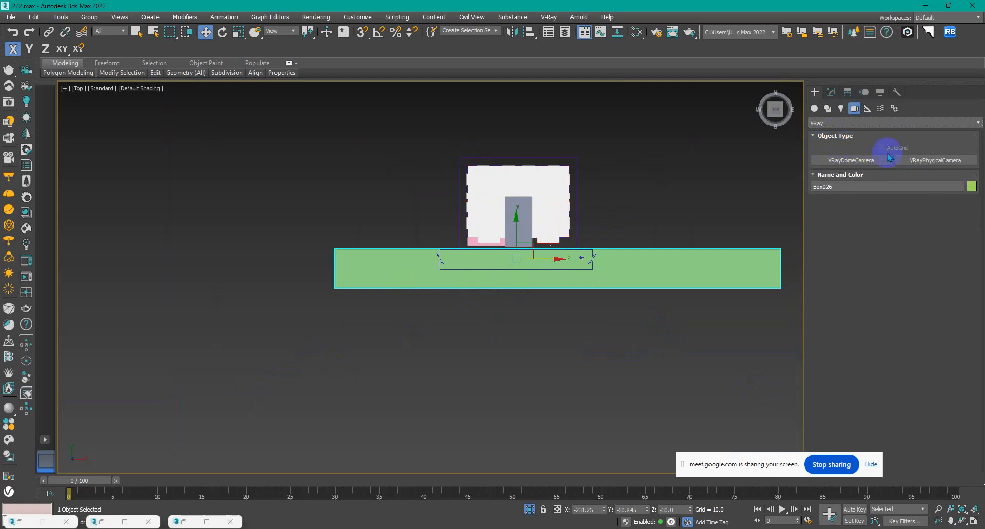
Step: Place a VRayPhysicalCamera diagonally in front of the building, aimed just past its far rear corner with a target distance of about 2106
{"action": "left_click", "coordinate": [922, 163]}
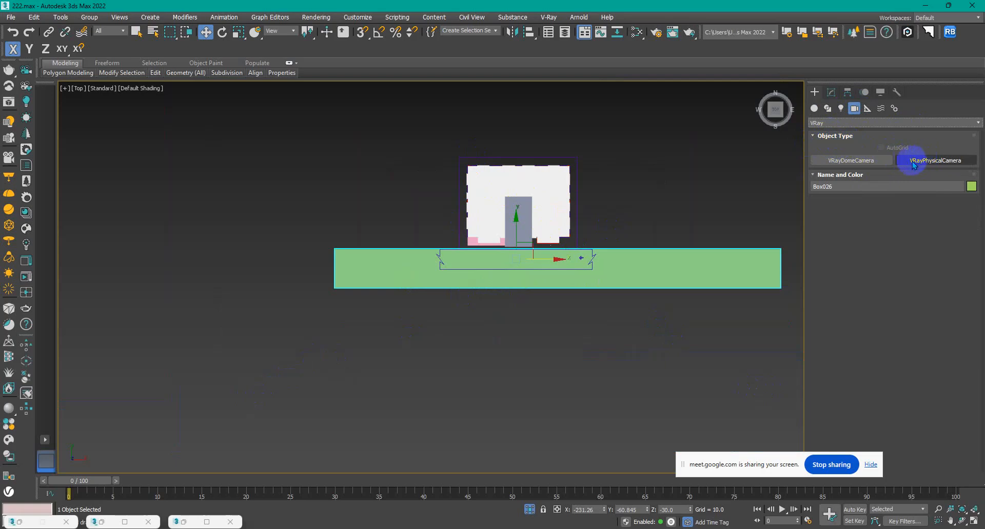
{"action": "left_click", "coordinate": [923, 160]}
{"action": "left_click", "coordinate": [903, 160]}
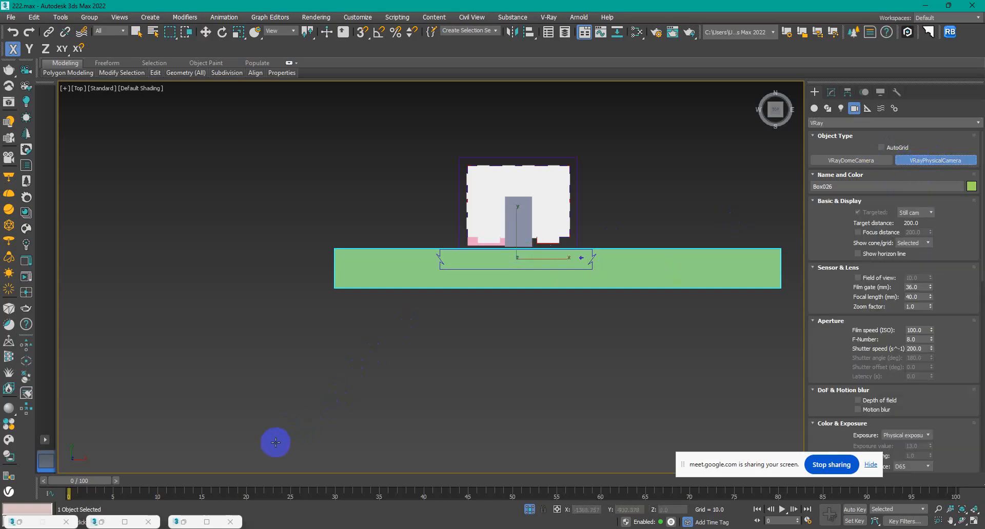
{"action": "left_click_drag", "start_coordinate": [267, 449], "coordinate": [589, 152]}
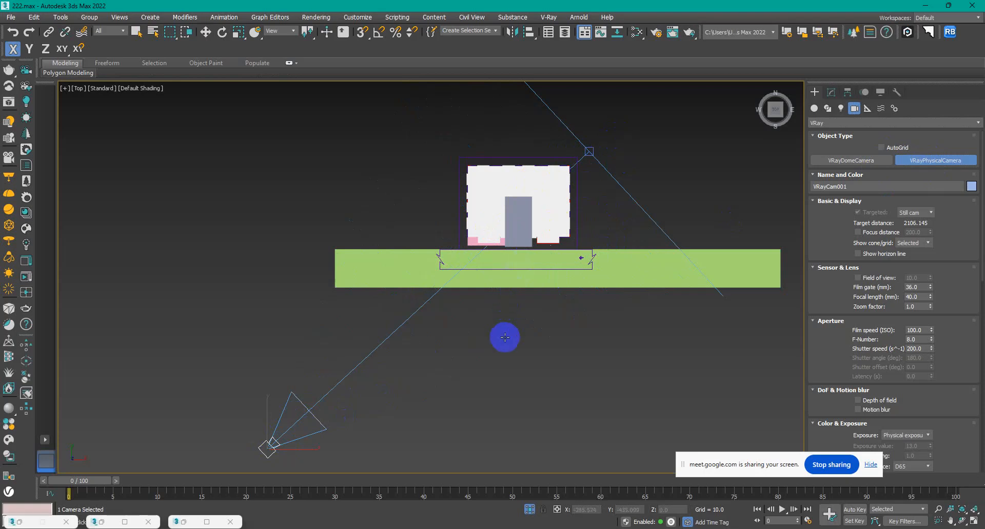
Step: Calculate the eye height in Calculator from 5 × 12, ending with 66 - 2, and set the camera's Z position to 64
{"action": "left_click", "coordinate": [831, 93]}
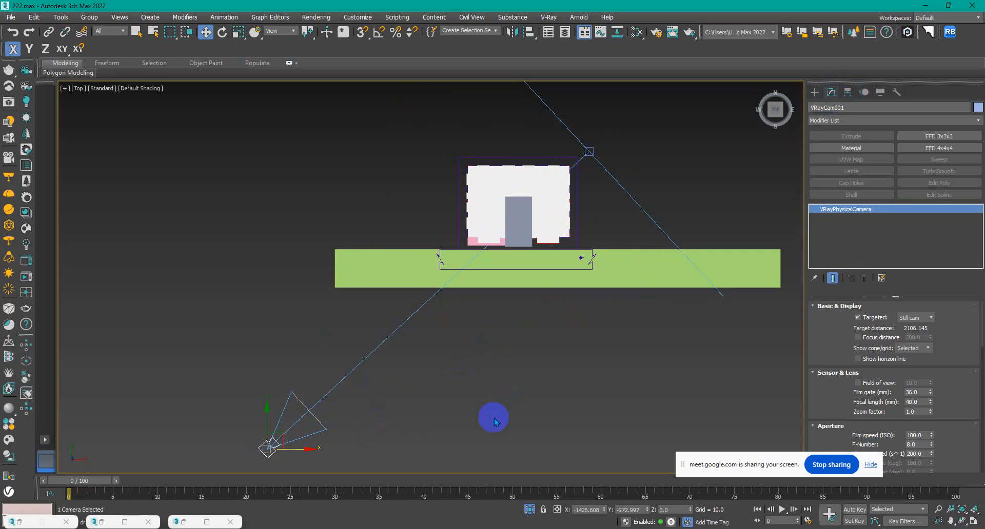
{"action": "left_click", "coordinate": [667, 509]}
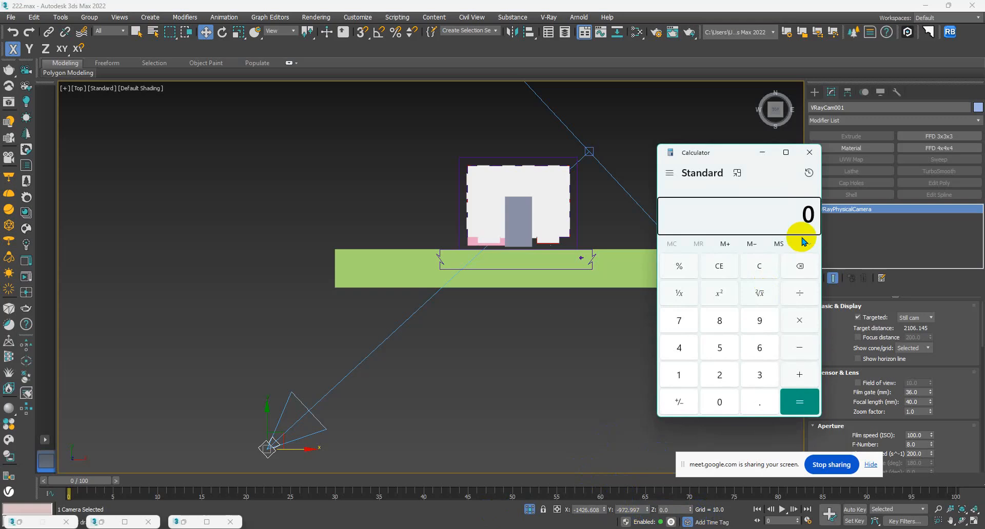
{"action": "type", "text": "5 × "}
{"action": "type", "text": "12"}
{"action": "key", "text": "Return"}
{"action": "type", "text": "2"}
{"action": "key", "text": "Return"}
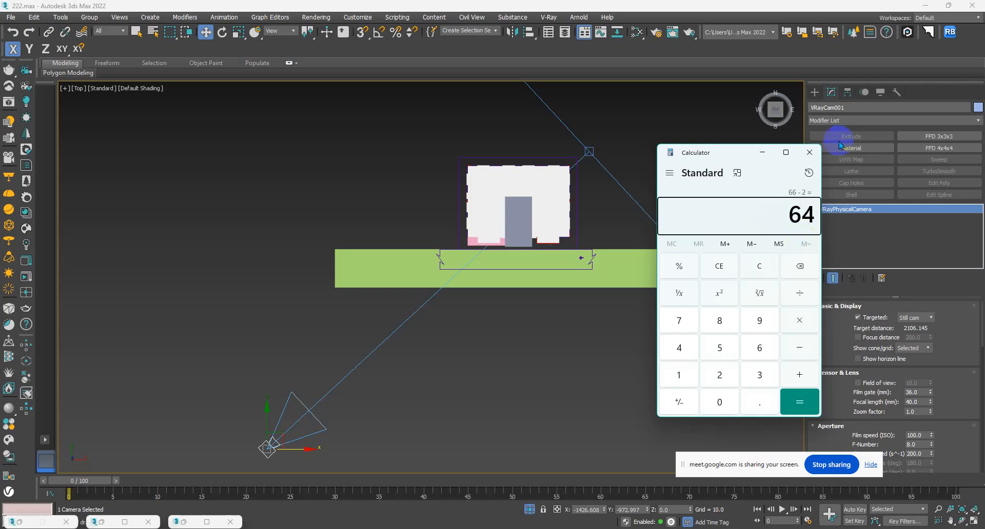
{"action": "left_click", "coordinate": [762, 152]}
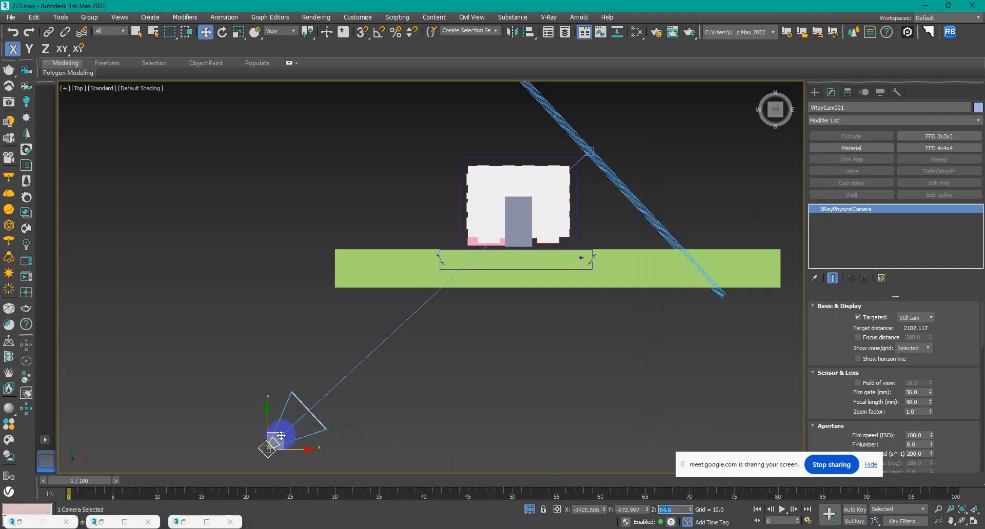
Step: Delete the camera together with its target
{"action": "left_click_drag", "start_coordinate": [387, 403], "coordinate": [238, 433]}
{"action": "key", "text": "Delete"}
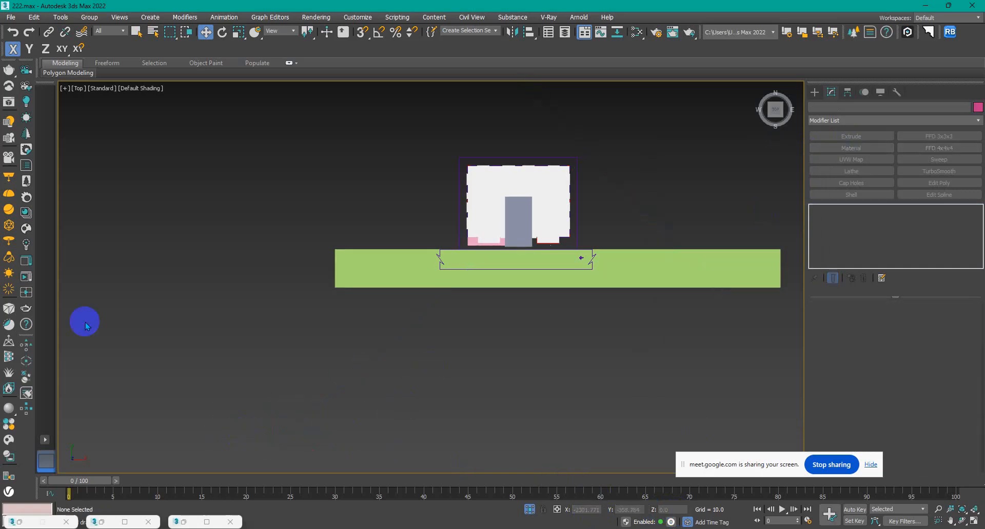
Step: Place a VRayPhysicalCamera aimed diagonally past the building's rear corner, target distance about 1931, and set its Z position to 64
{"action": "left_click", "coordinate": [815, 93]}
{"action": "left_click", "coordinate": [921, 163]}
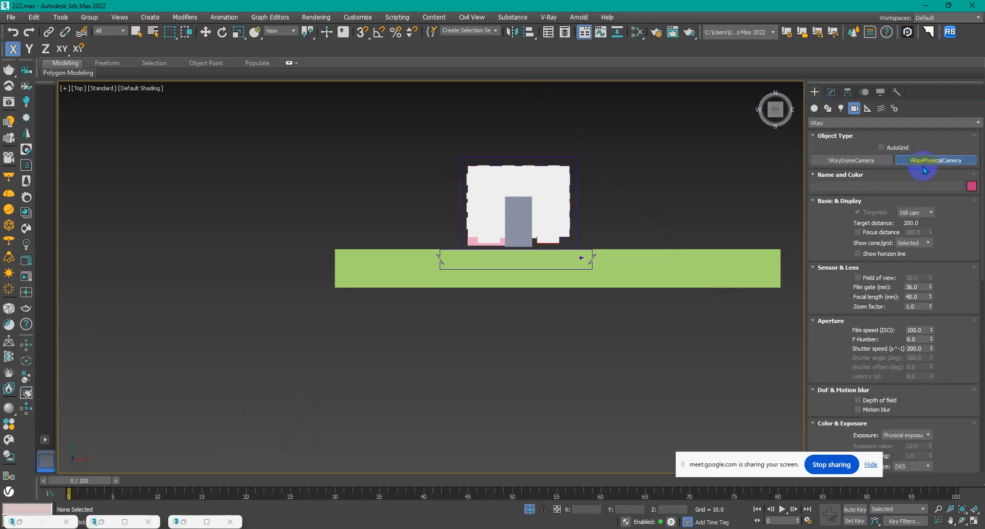
{"action": "left_click_drag", "start_coordinate": [289, 419], "coordinate": [587, 148]}
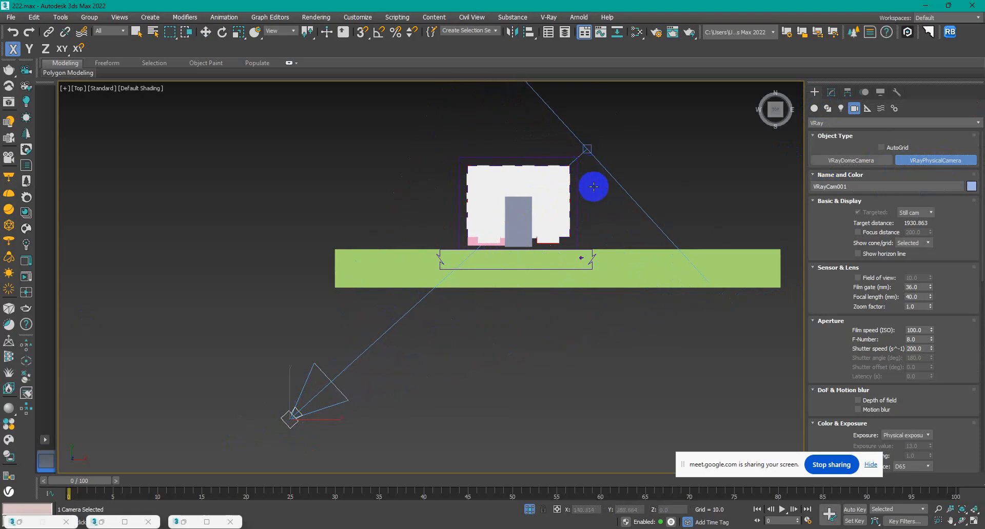
{"action": "left_click", "coordinate": [831, 93]}
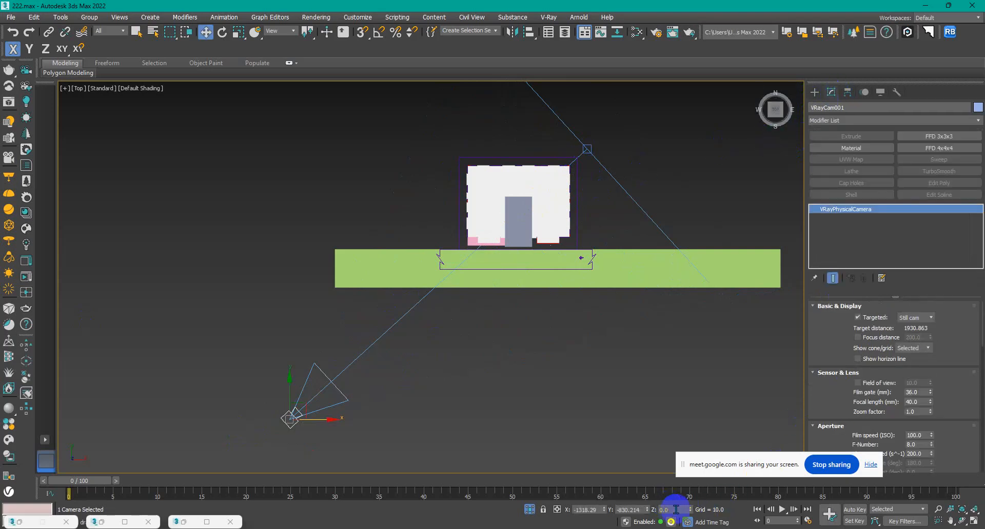
{"action": "left_click_drag", "start_coordinate": [675, 510], "coordinate": [616, 510]}
{"action": "type", "text": "64"}
{"action": "key", "text": "Return"}
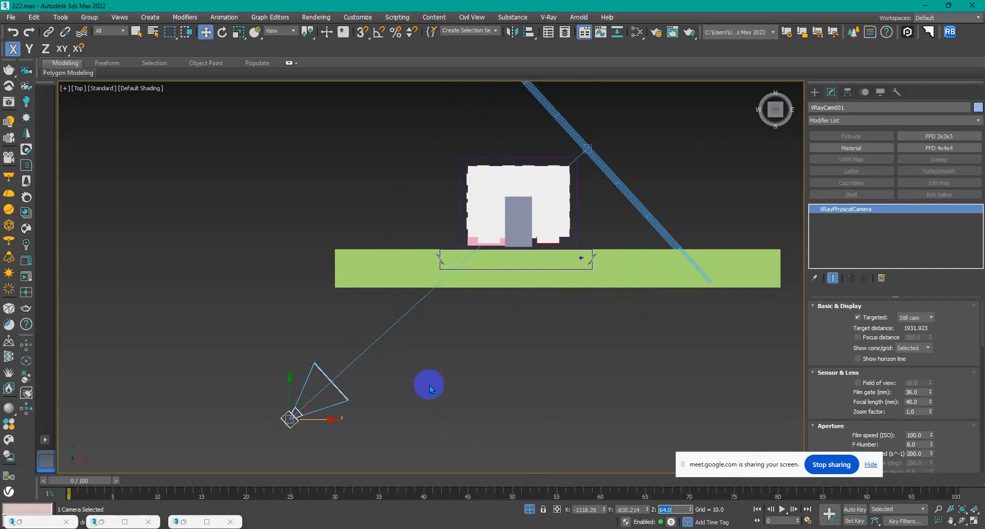
Step: Select the camera's target and set its Z position to 600
{"action": "right_click", "coordinate": [451, 395]}
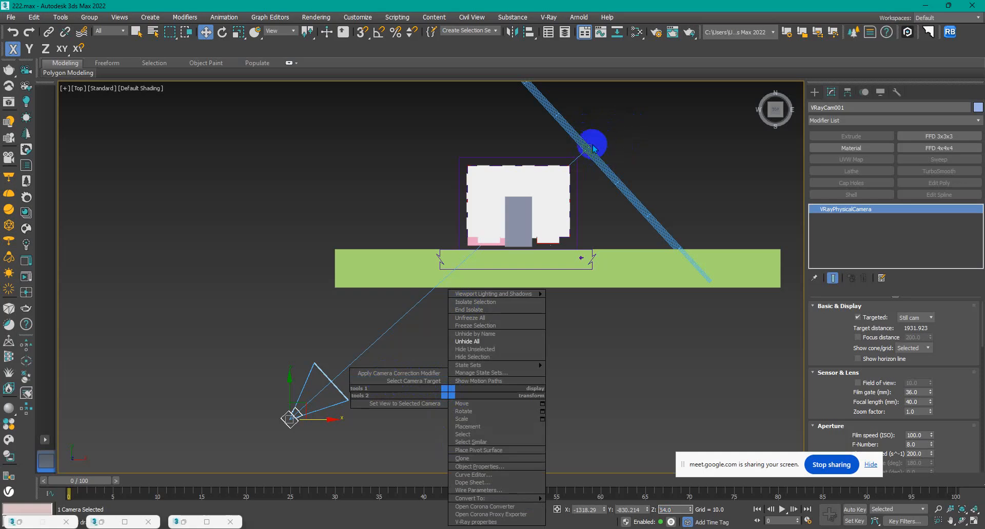
{"action": "left_click", "coordinate": [424, 381]}
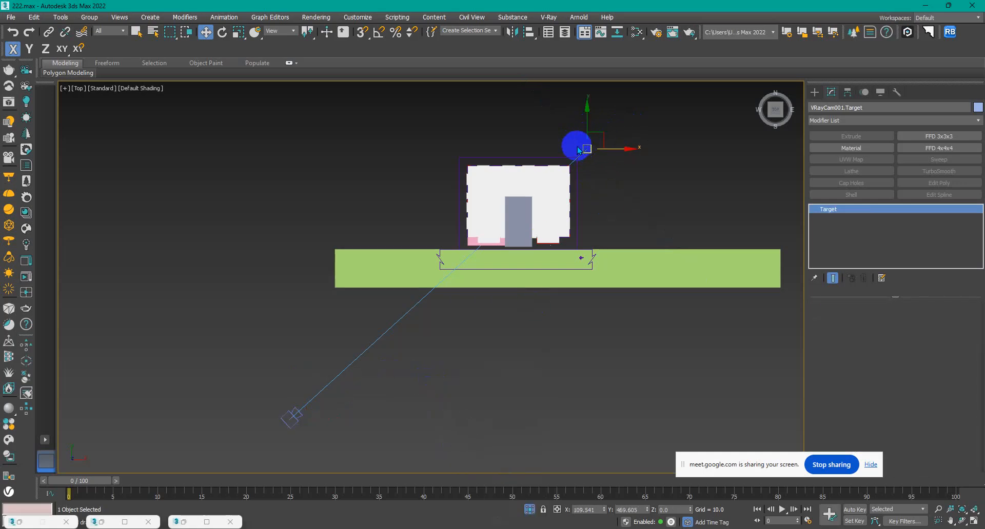
{"action": "left_click", "coordinate": [671, 509]}
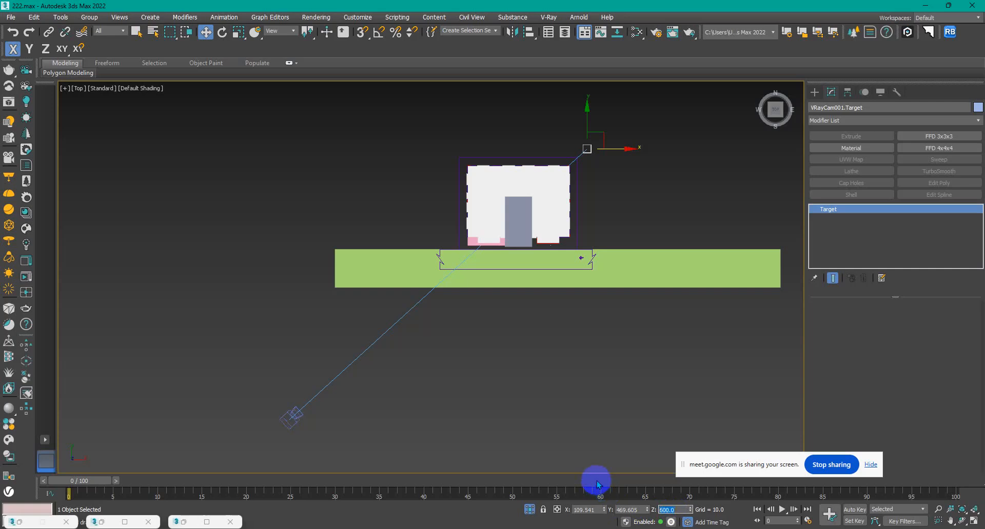
Step: Select the camera and show the scene through its view, moving the screen-sharing bar out of the way
{"action": "left_click", "coordinate": [293, 414]}
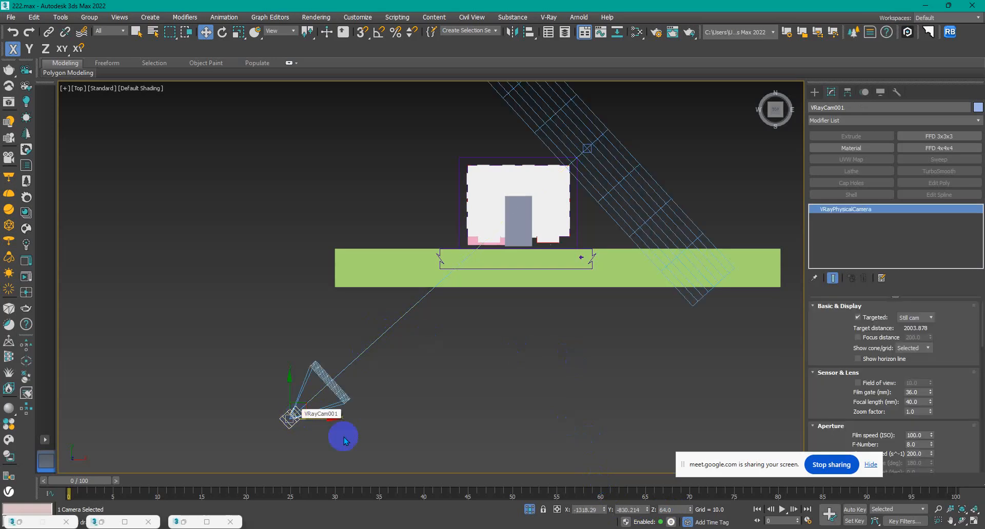
{"action": "key", "text": "c"}
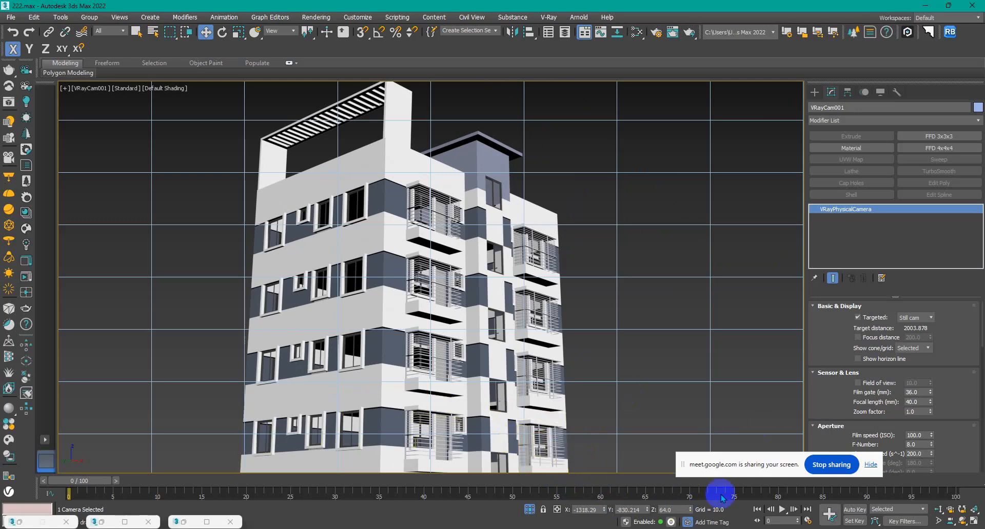
{"action": "left_click_drag", "start_coordinate": [683, 465], "coordinate": [790, 464]}
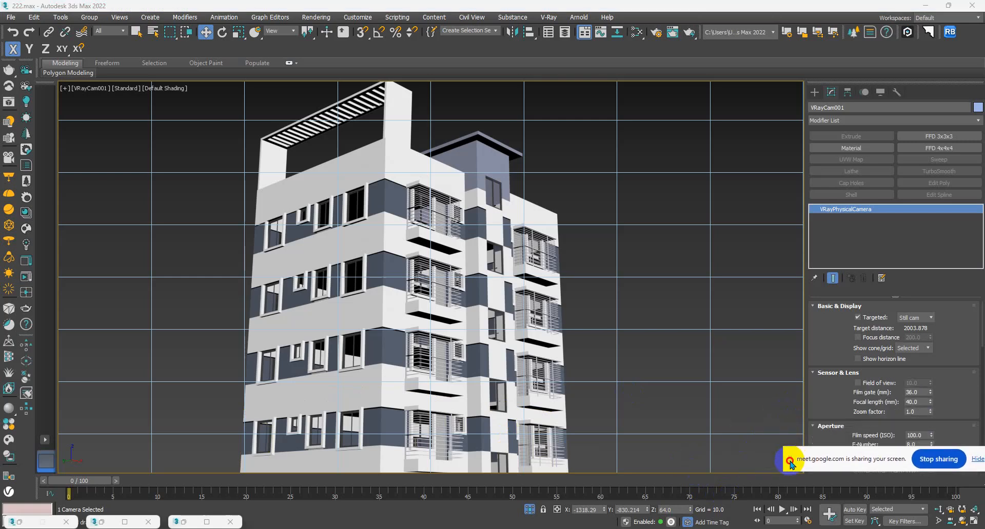
Step: Turn on safe frames in the camera view to show the rendered image boundary
{"action": "middle_click", "coordinate": [608, 296]}
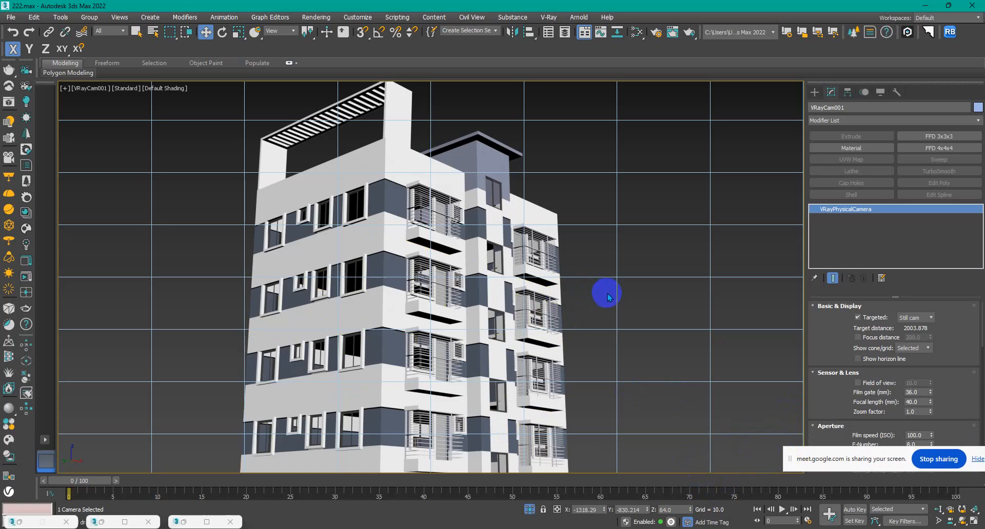
{"action": "key", "text": "shift+f"}
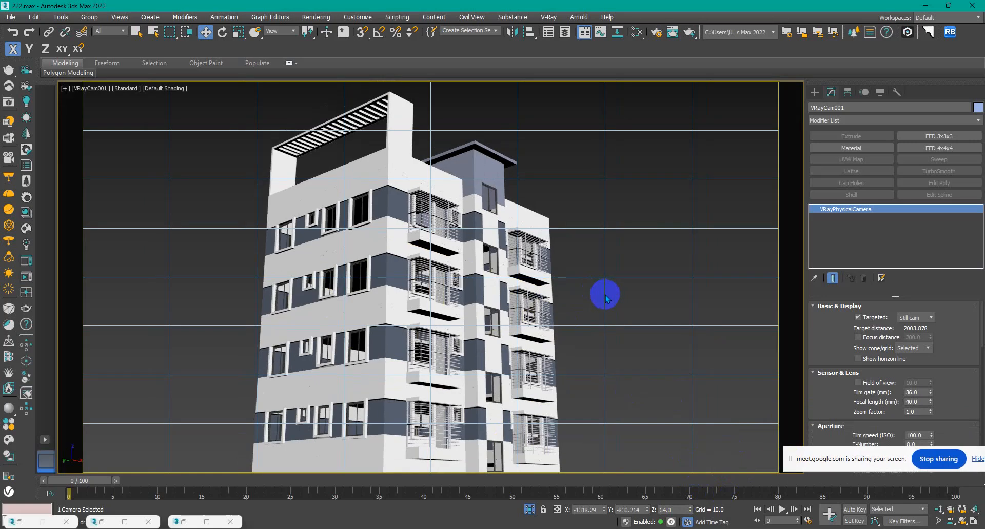
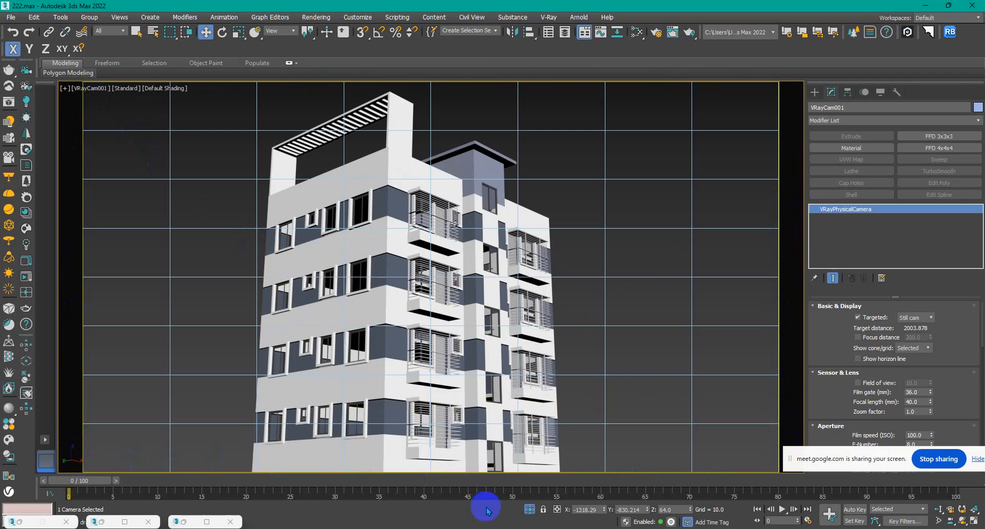
{"action": "key", "text": "shift+f"}
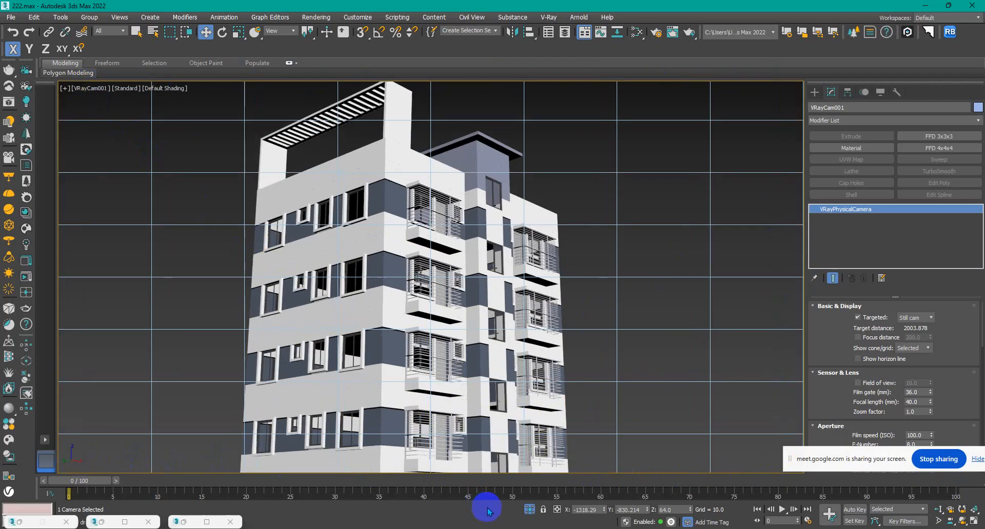
{"action": "key", "text": "shift+f"}
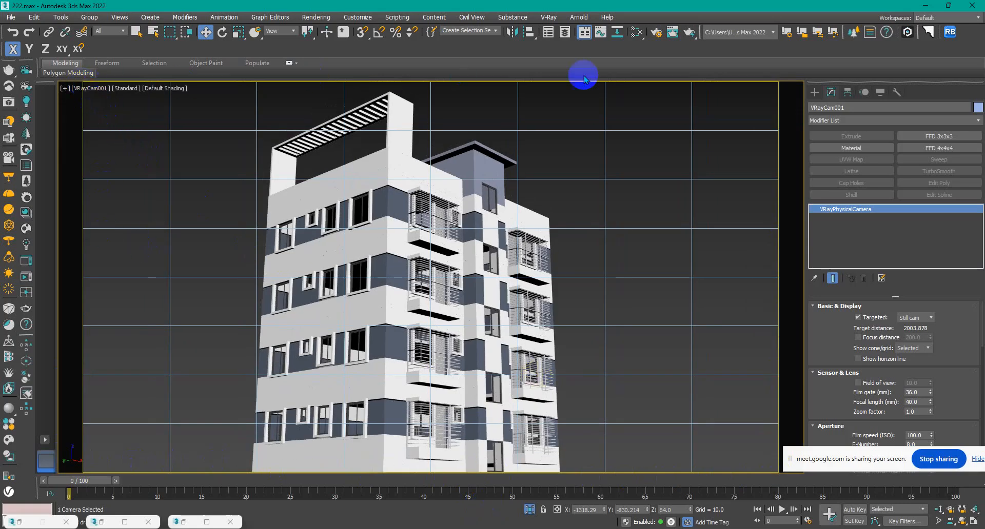
{"action": "left_click", "coordinate": [300, 436]}
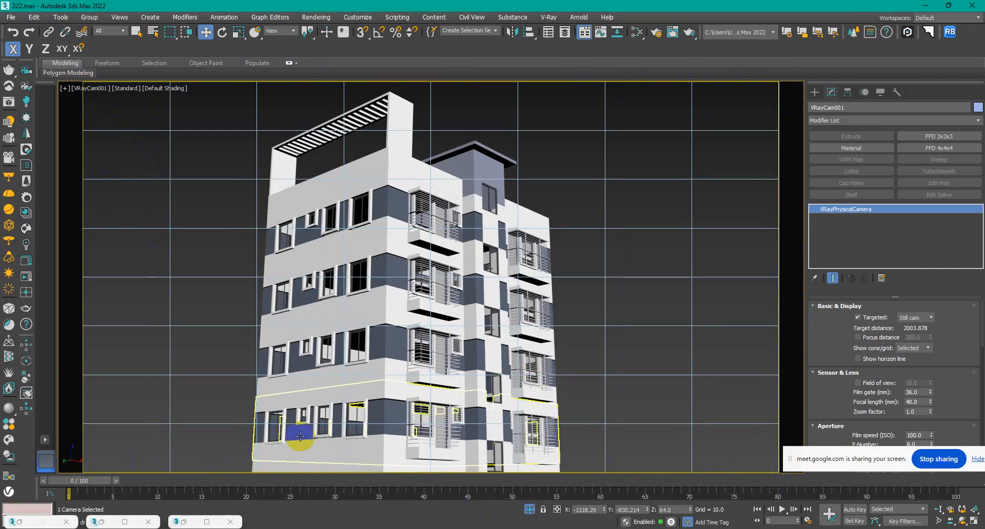
{"action": "left_click", "coordinate": [67, 72]}
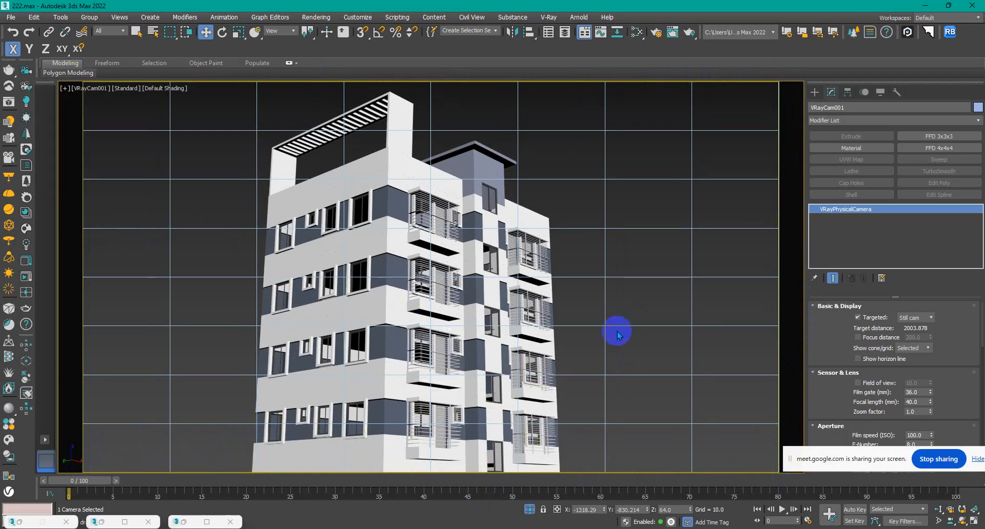
Step: Open Render Setup and clear the camera selection in the scene
{"action": "left_click", "coordinate": [656, 34]}
{"action": "left_click_drag", "start_coordinate": [683, 85], "coordinate": [683, 56]}
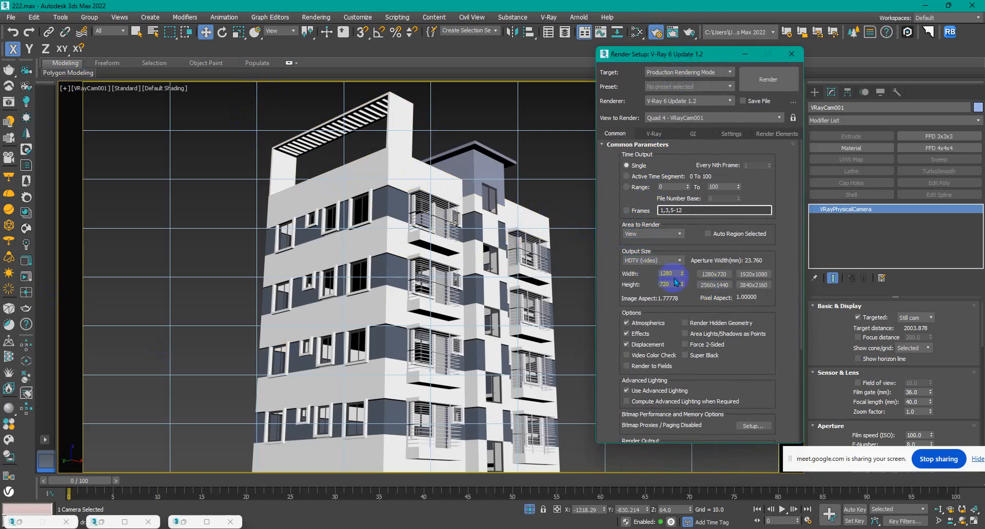
{"action": "left_click_drag", "start_coordinate": [676, 274], "coordinate": [641, 272]}
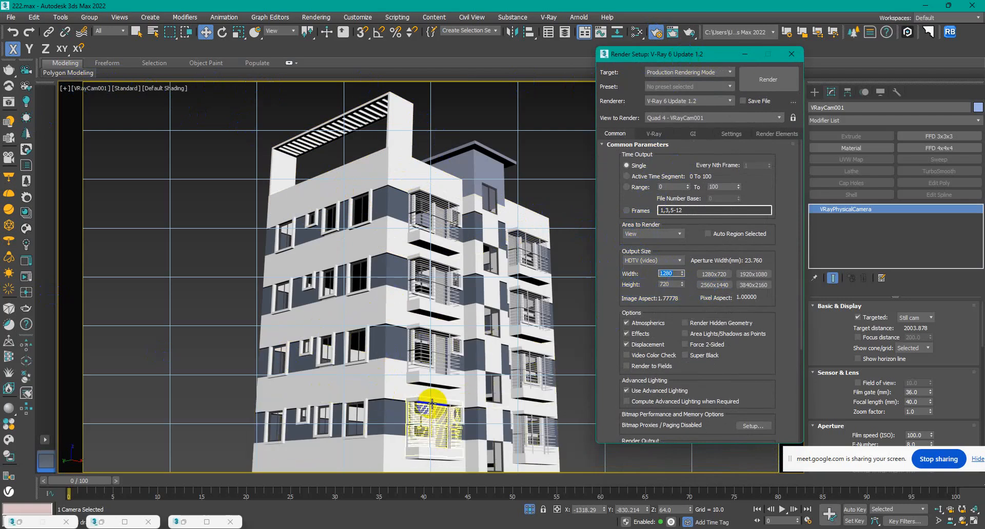
{"action": "left_click", "coordinate": [82, 70]}
{"action": "left_click", "coordinate": [209, 202]}
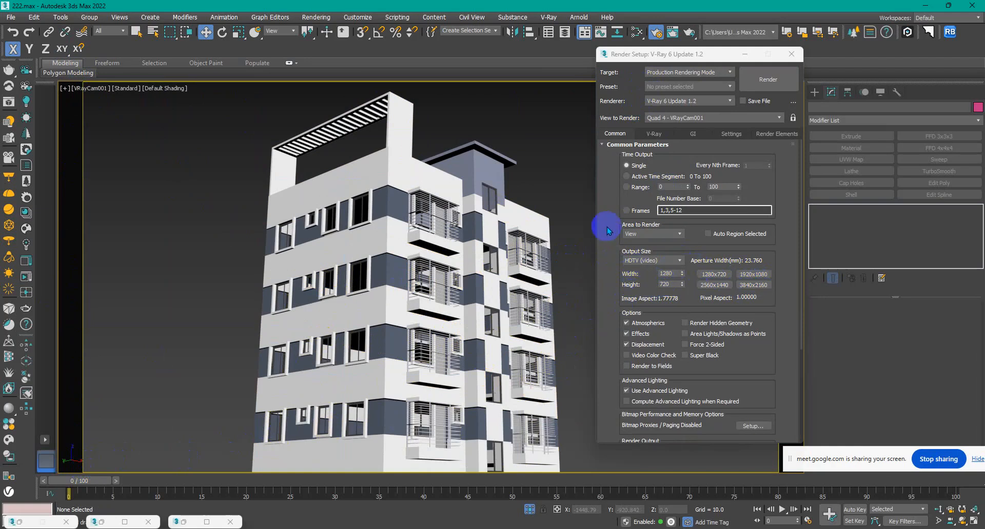
Step: Choose the HDTV (video) output format with the 3840x2160 size, and minimize Render Setup
{"action": "left_click", "coordinate": [669, 274]}
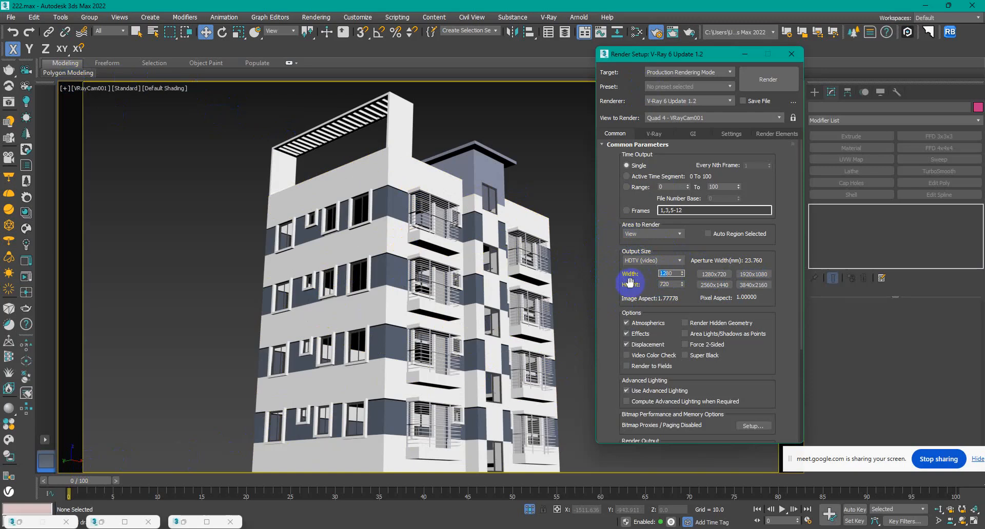
{"action": "left_click_drag", "start_coordinate": [711, 55], "coordinate": [883, 83]}
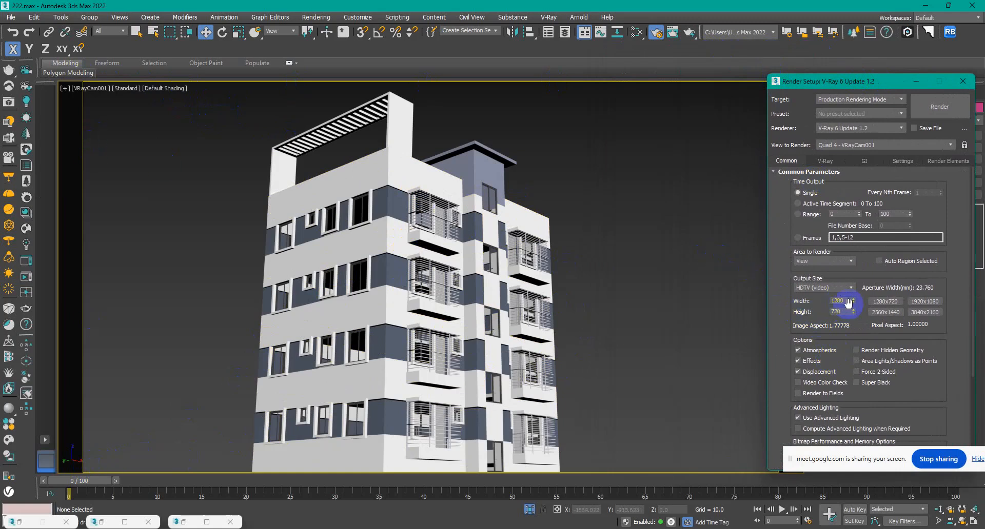
{"action": "left_click", "coordinate": [832, 292]}
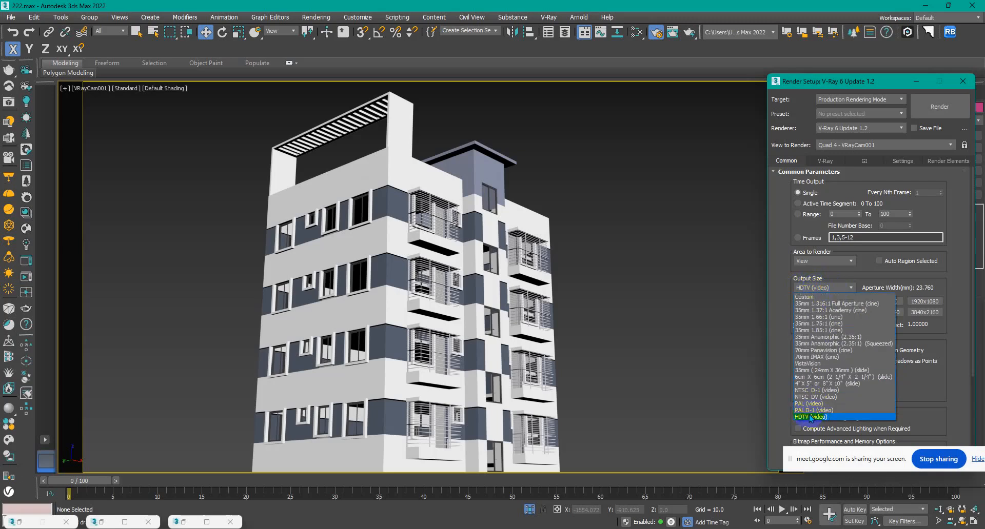
{"action": "left_click", "coordinate": [810, 418]}
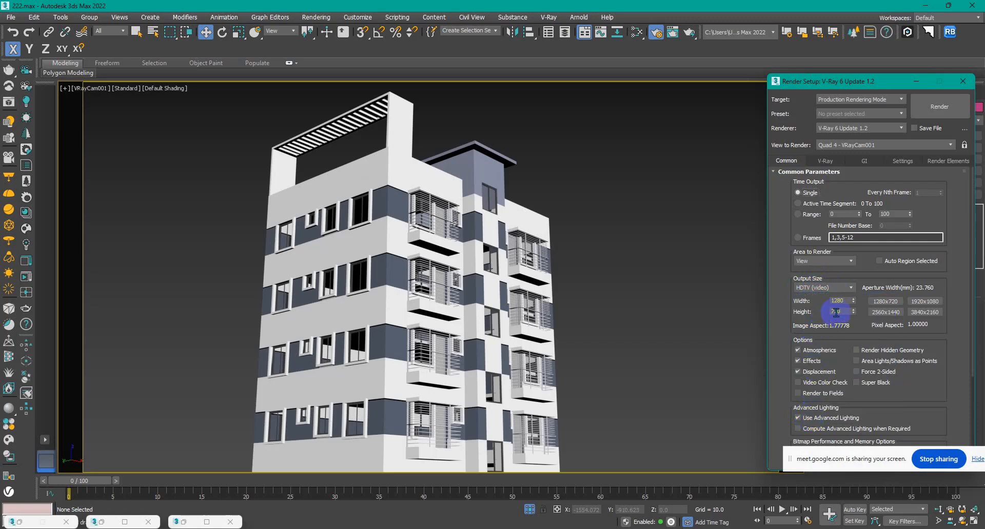
{"action": "left_click", "coordinate": [925, 312]}
{"action": "left_click", "coordinate": [916, 83]}
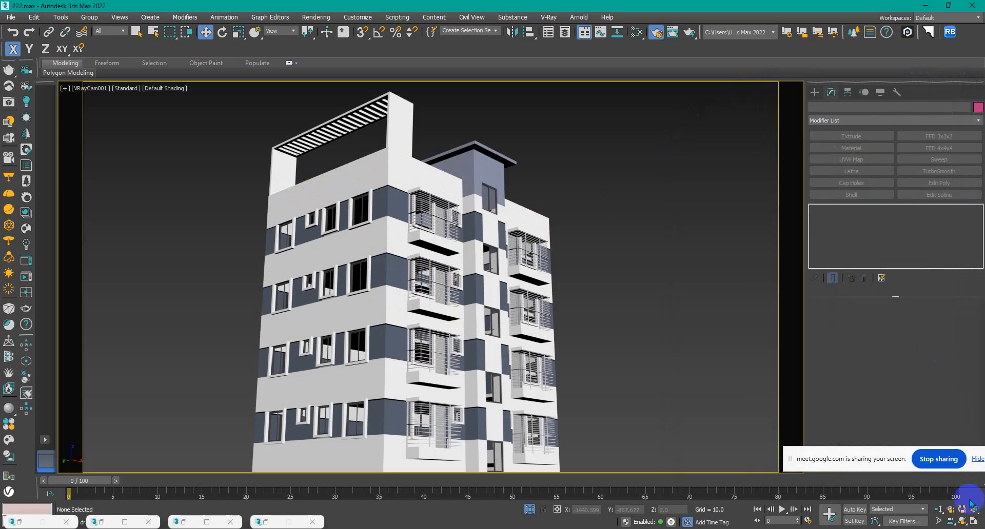
Step: Dolly the camera back until the full height of the building, including the ground-floor entrance, fits within the frame
{"action": "left_click", "coordinate": [939, 510]}
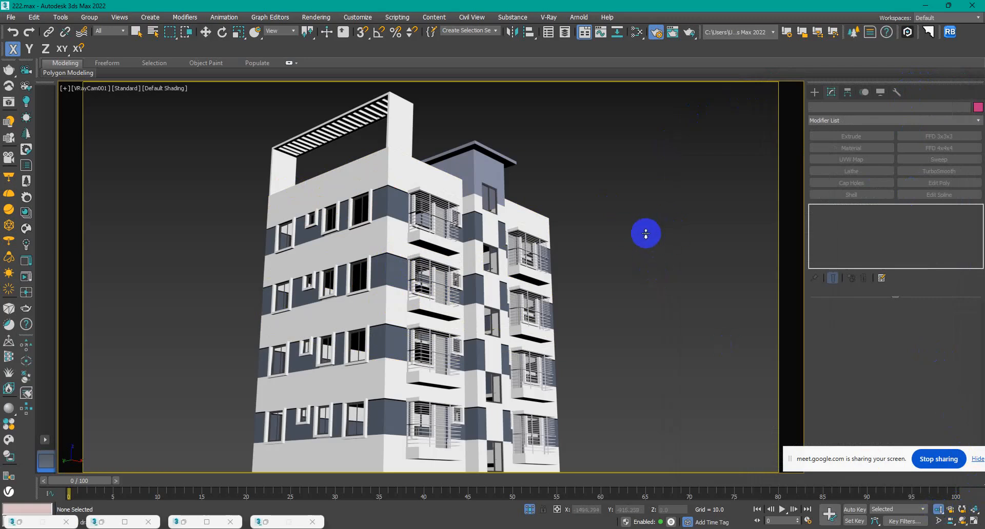
{"action": "left_click_drag", "start_coordinate": [635, 208], "coordinate": [590, 221]}
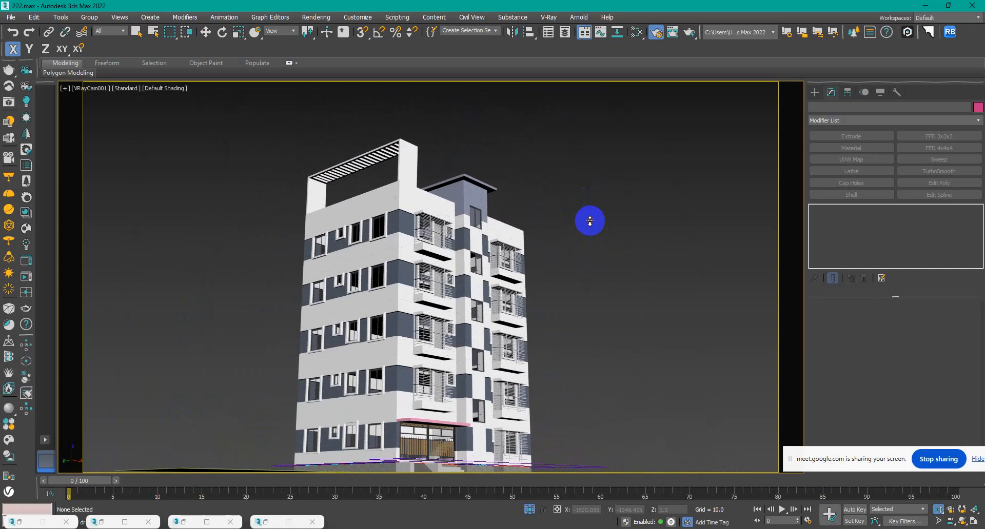
{"action": "left_click", "coordinate": [938, 509]}
{"action": "mouse_move", "coordinate": [611, 391]}
{"action": "left_mouse_down"}
{"action": "mouse_move", "coordinate": [596, 333]}
{"action": "mouse_move", "coordinate": [609, 406]}
{"action": "mouse_move", "coordinate": [598, 344]}
{"action": "mouse_move", "coordinate": [604, 374]}
{"action": "left_mouse_up"}
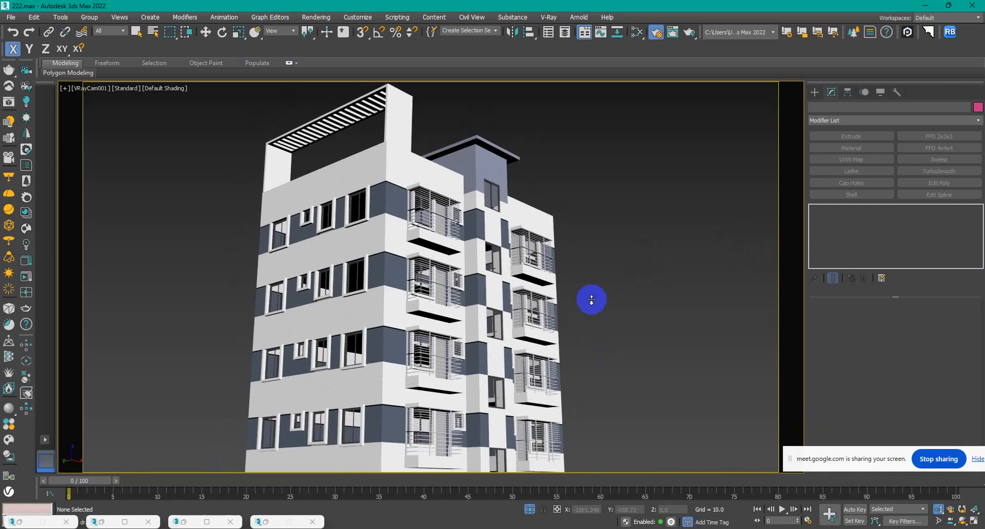
{"action": "left_click_drag", "start_coordinate": [604, 145], "coordinate": [583, 244]}
{"action": "left_click_drag", "start_coordinate": [604, 180], "coordinate": [593, 84]}
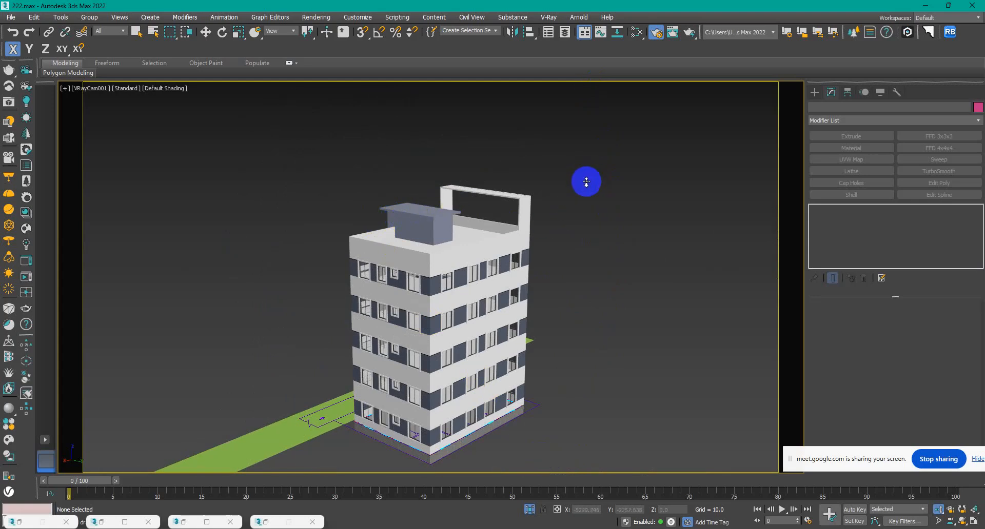
{"action": "key", "text": "ctrl+z"}
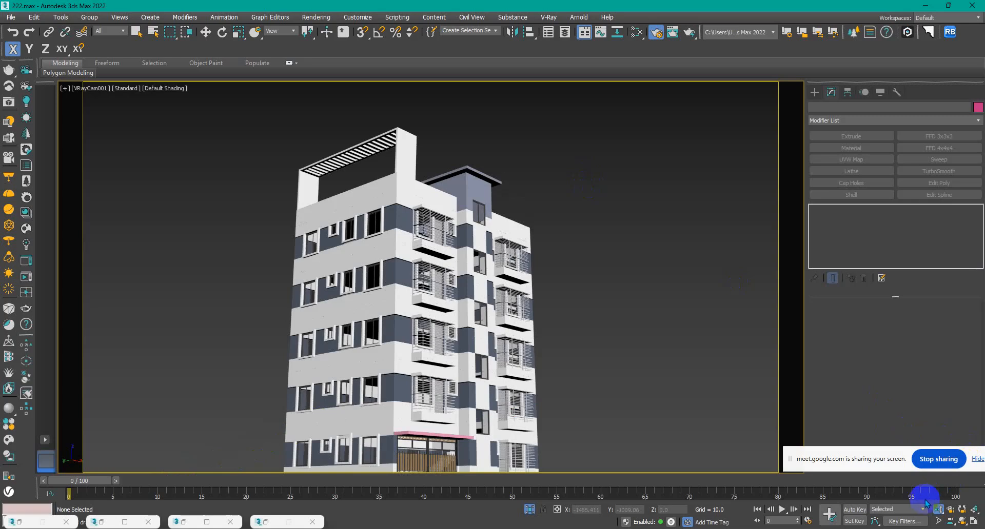
{"action": "left_click", "coordinate": [938, 509]}
{"action": "left_click_drag", "start_coordinate": [546, 362], "coordinate": [503, 404]}
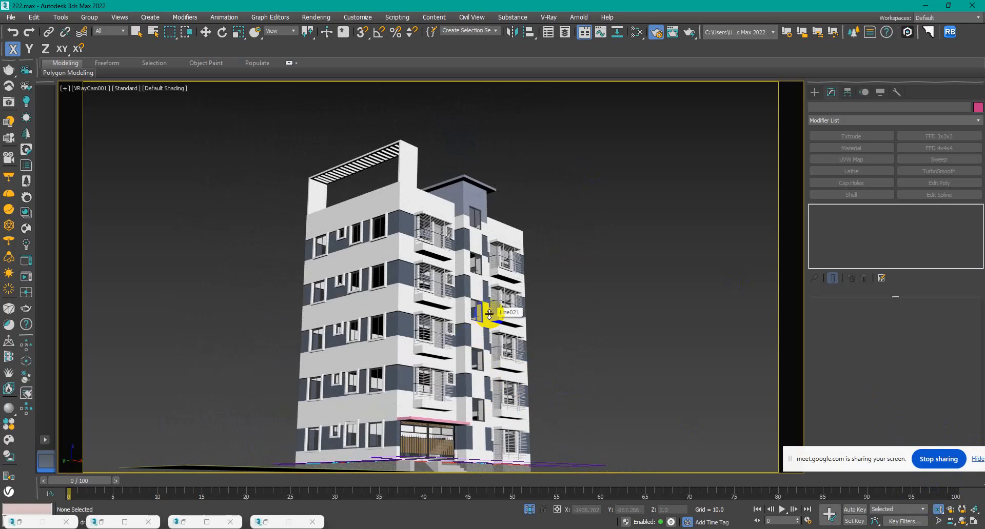
{"action": "left_click", "coordinate": [962, 521]}
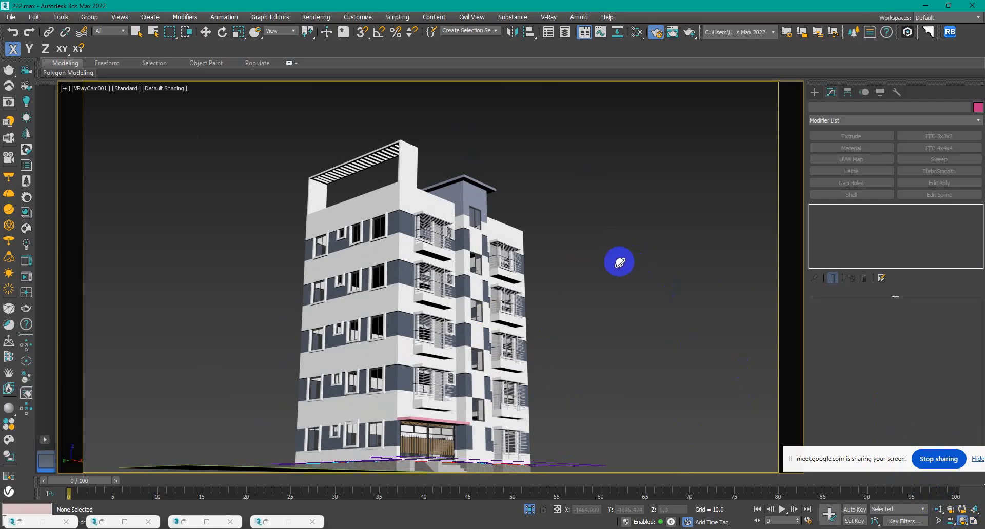
{"action": "left_click_drag", "start_coordinate": [618, 260], "coordinate": [593, 164]}
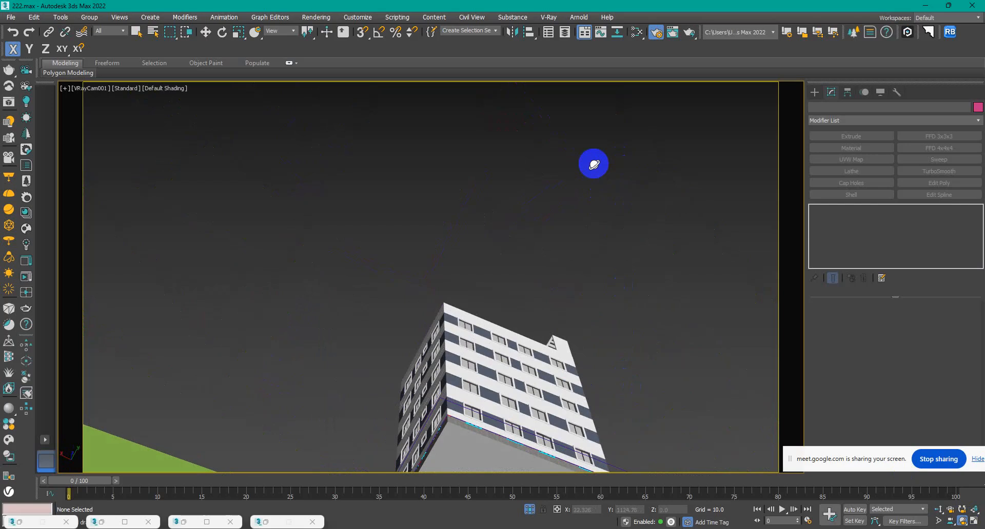
{"action": "key", "text": "ctrl+z"}
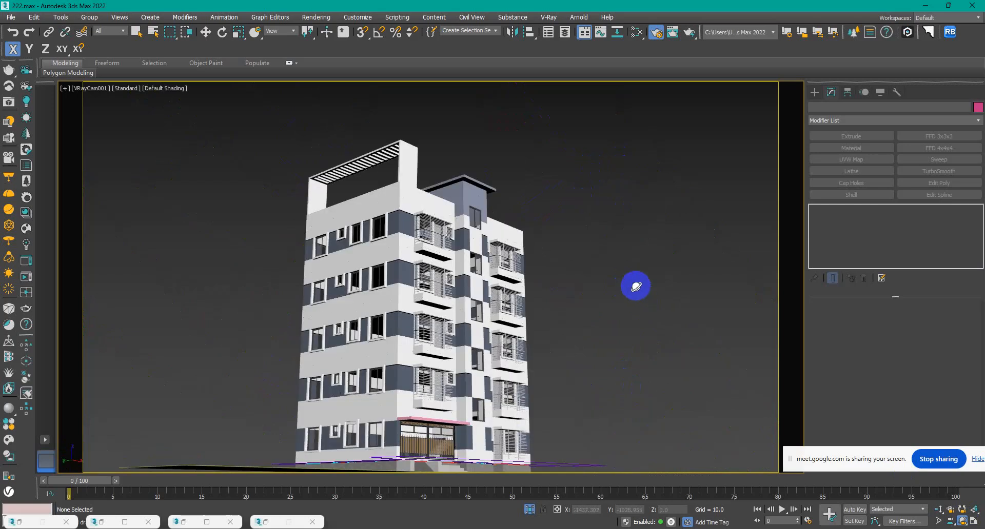
Step: Pan and orbit the camera to frame the building's entrance corner from slightly above, with the green road slab in front
{"action": "mouse_move", "coordinate": [577, 325]}
{"action": "left_mouse_down"}
{"action": "mouse_move", "coordinate": [574, 303]}
{"action": "mouse_move", "coordinate": [572, 343]}
{"action": "left_mouse_up"}
{"action": "middle_click_drag", "start_coordinate": [594, 341], "coordinate": [595, 313]}
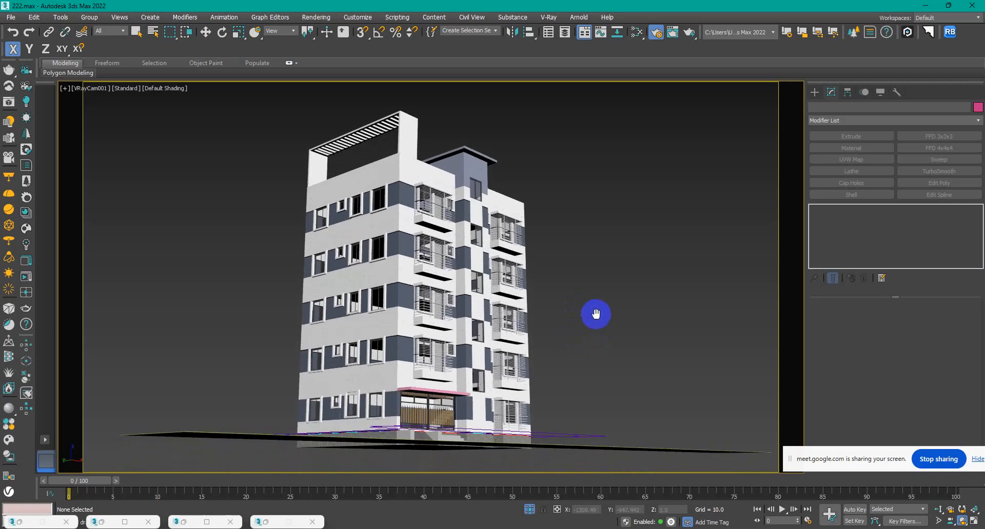
{"action": "middle_click_drag", "start_coordinate": [595, 314], "coordinate": [628, 241]}
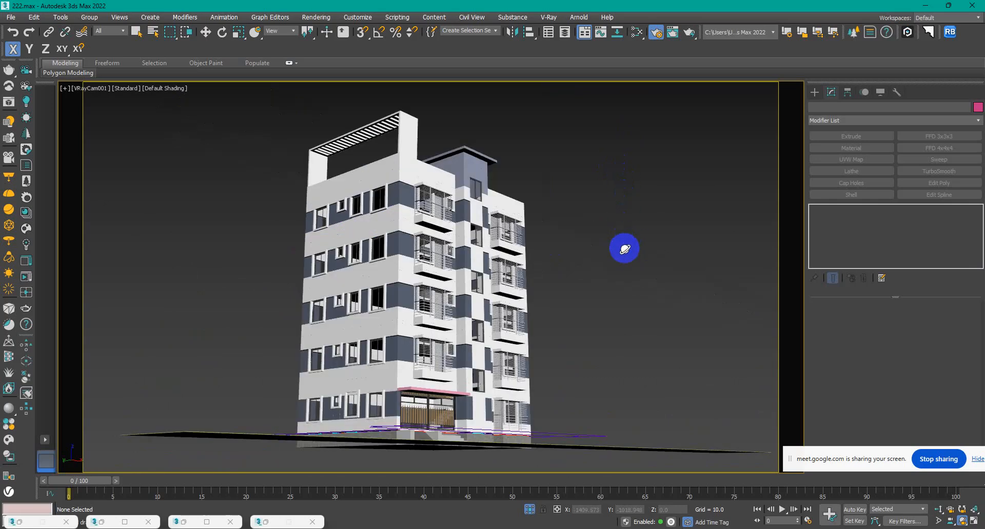
{"action": "middle_click_drag", "start_coordinate": [626, 290], "coordinate": [632, 455]}
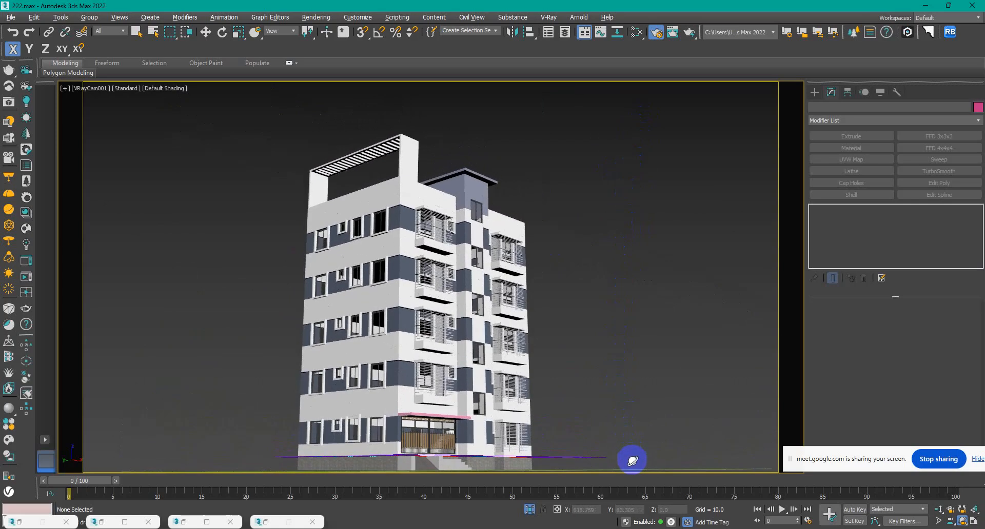
{"action": "left_click", "coordinate": [962, 521]}
{"action": "left_click_drag", "start_coordinate": [729, 374], "coordinate": [607, 341]}
{"action": "left_click_drag", "start_coordinate": [597, 303], "coordinate": [603, 354]}
{"action": "middle_click_drag", "start_coordinate": [605, 369], "coordinate": [617, 331]}
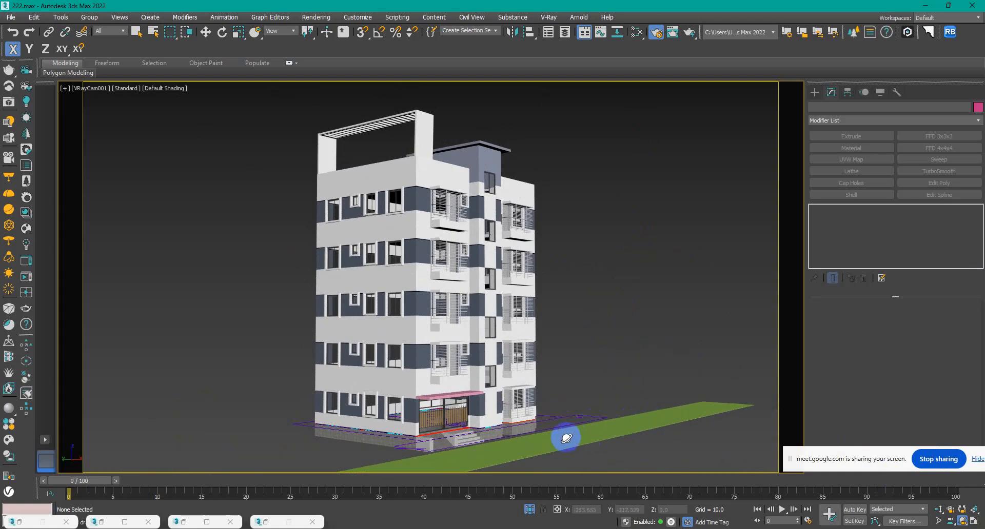
Step: Widen the green road slab by moving its four front-edge vertices away from the building along Y to about -349
{"action": "left_click", "coordinate": [205, 32]}
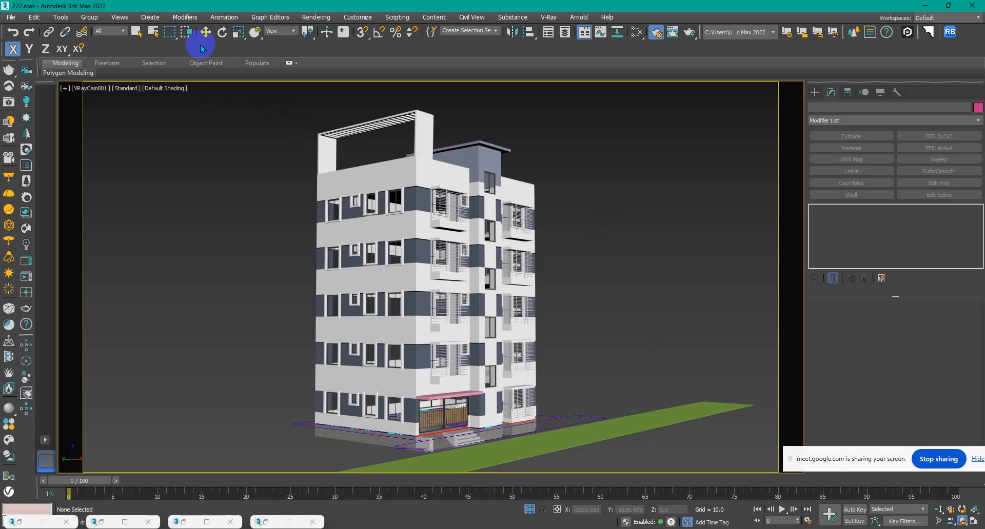
{"action": "left_click", "coordinate": [577, 430]}
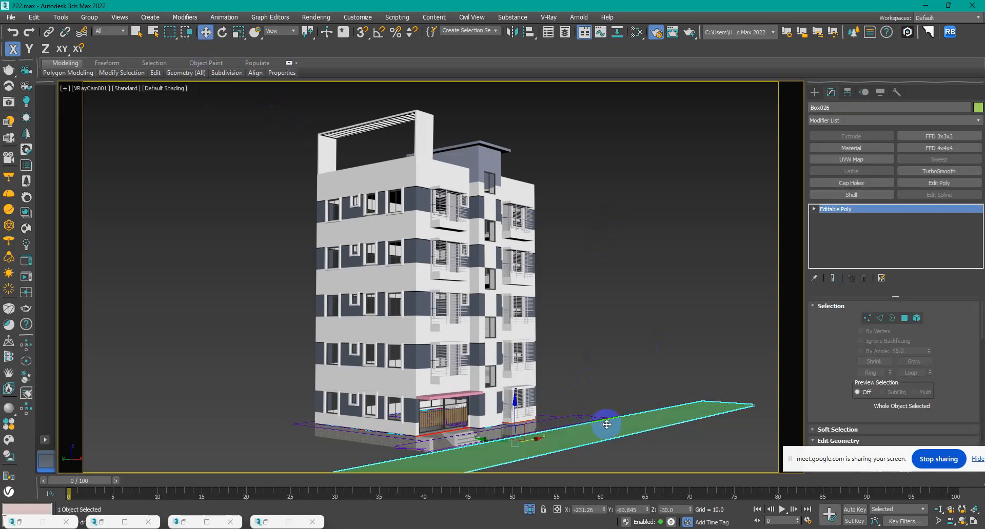
{"action": "left_click", "coordinate": [866, 318]}
{"action": "left_click_drag", "start_coordinate": [764, 391], "coordinate": [737, 433]}
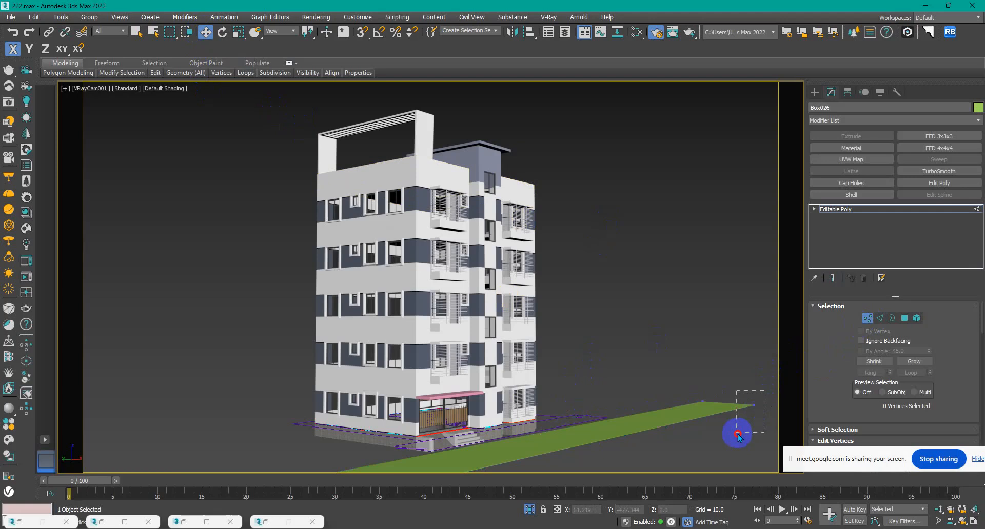
{"action": "left_click_drag", "start_coordinate": [737, 433], "coordinate": [739, 437]}
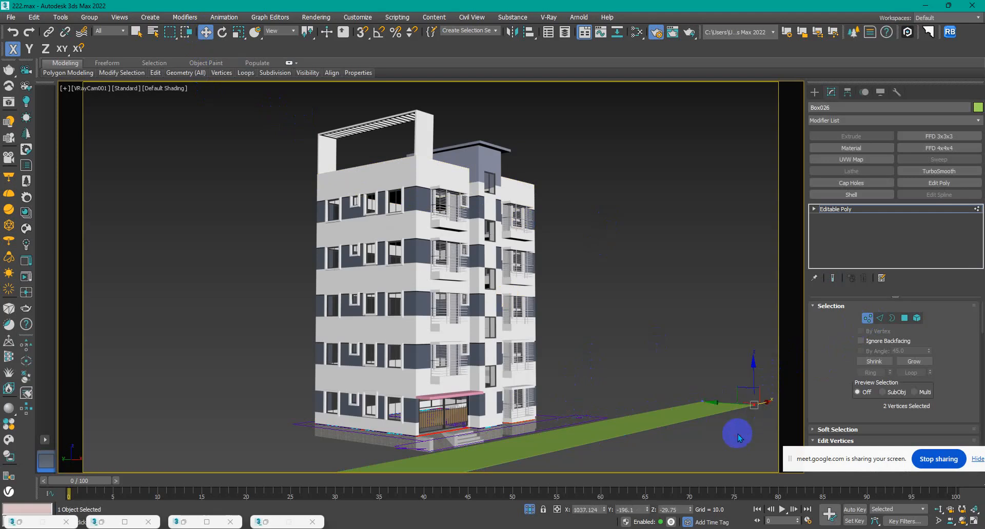
{"action": "key", "text": "t"}
{"action": "scroll", "coordinate": [686, 424], "scroll_direction": "down", "scroll_amount": 6}
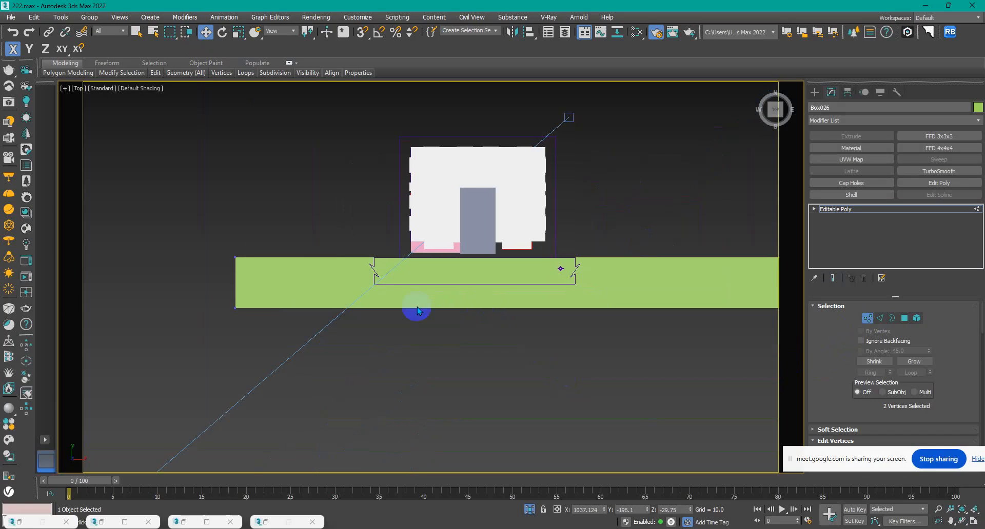
{"action": "scroll", "coordinate": [287, 319], "scroll_direction": "down", "scroll_amount": 2}
{"action": "left_click_drag", "start_coordinate": [195, 301], "coordinate": [746, 364]}
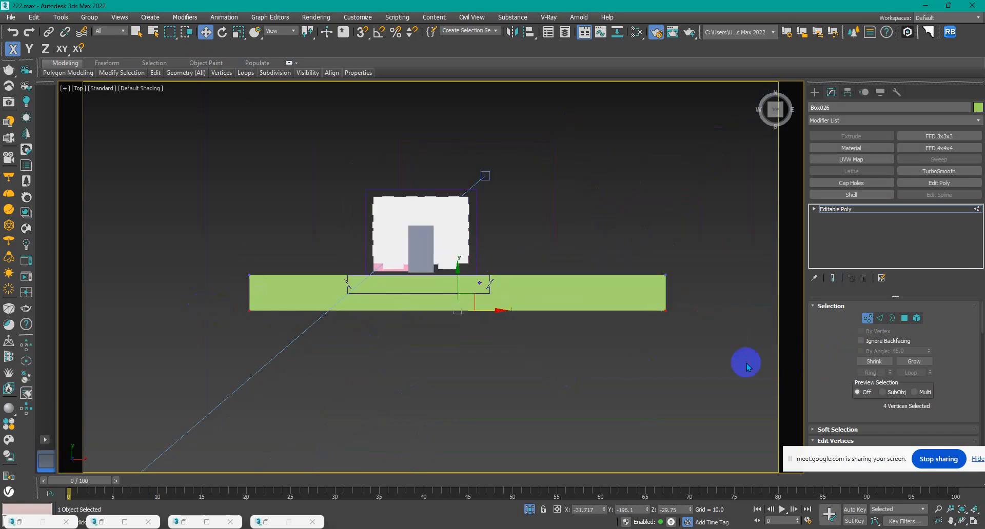
{"action": "key", "text": "c"}
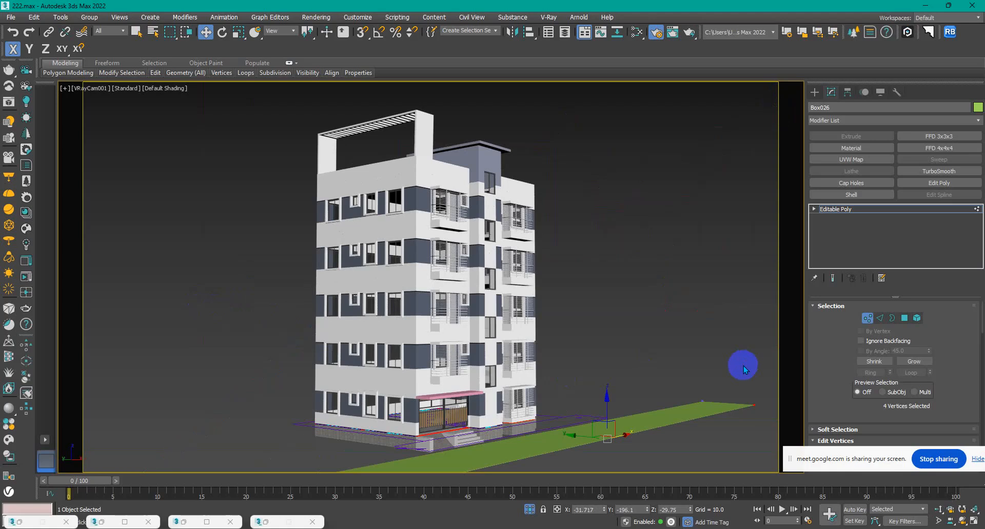
{"action": "left_click_drag", "start_coordinate": [584, 435], "coordinate": [645, 472]}
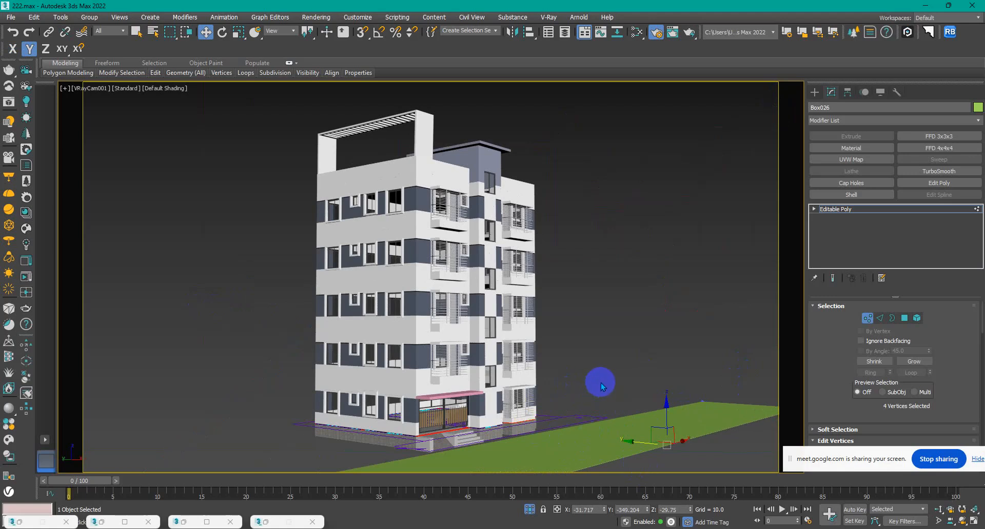
Step: Move the whole road slab along Y with snapping so its rear edge meets the front of the building's entrance
{"action": "key", "text": "t"}
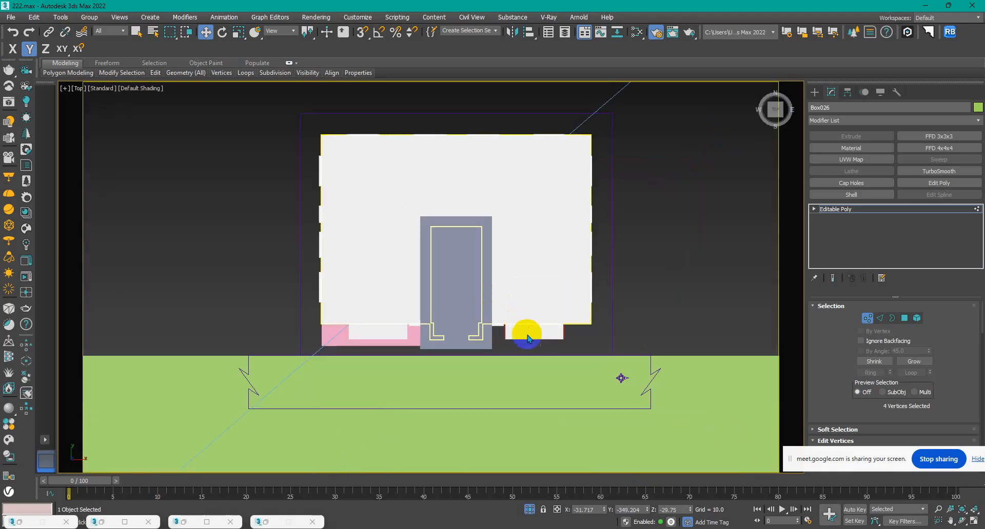
{"action": "left_click", "coordinate": [814, 95]}
{"action": "scroll", "coordinate": [548, 284], "scroll_direction": "down", "scroll_amount": 3}
{"action": "key", "text": "s"}
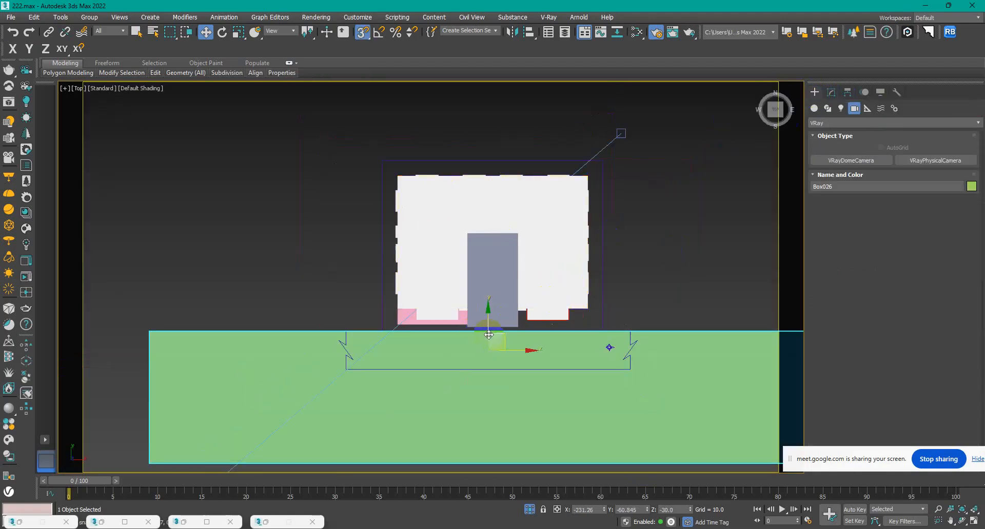
{"action": "mouse_move", "coordinate": [489, 327]}
{"action": "left_mouse_down"}
{"action": "mouse_move", "coordinate": [488, 306]}
{"action": "mouse_move", "coordinate": [489, 318]}
{"action": "left_mouse_up"}
{"action": "middle_click_drag", "start_coordinate": [642, 320], "coordinate": [536, 326]}
{"action": "scroll", "coordinate": [536, 326], "scroll_direction": "down", "scroll_amount": 2}
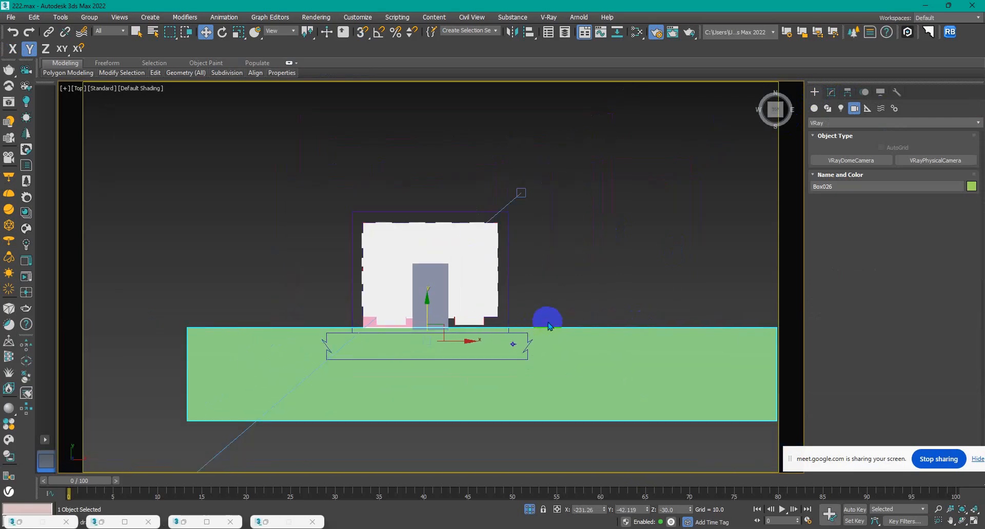
Step: Hide the safe frame and draw a snapped box about 46 by 1012.5 beside the building along the road's rear edge, 10 high
{"action": "key", "text": "shift+f"}
{"action": "middle_click_drag", "start_coordinate": [660, 331], "coordinate": [377, 301]}
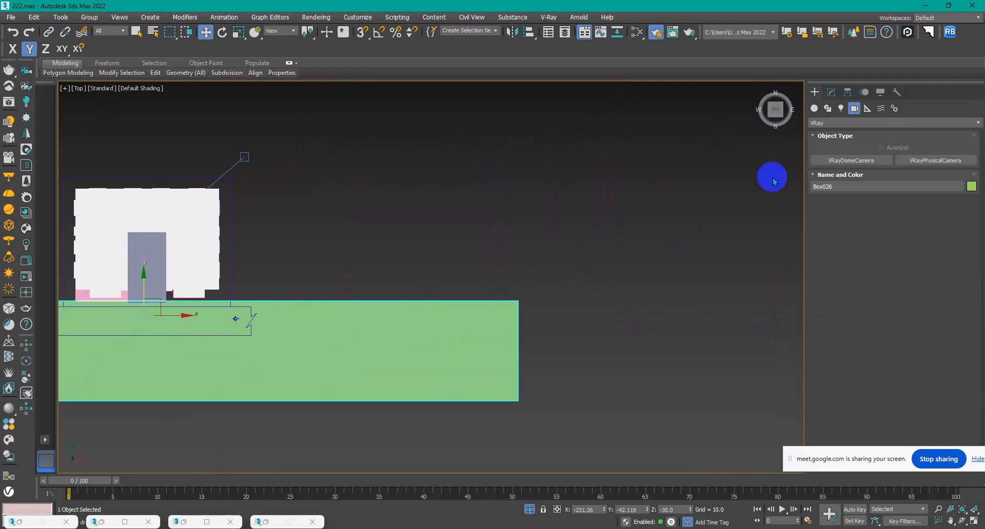
{"action": "left_click", "coordinate": [815, 108]}
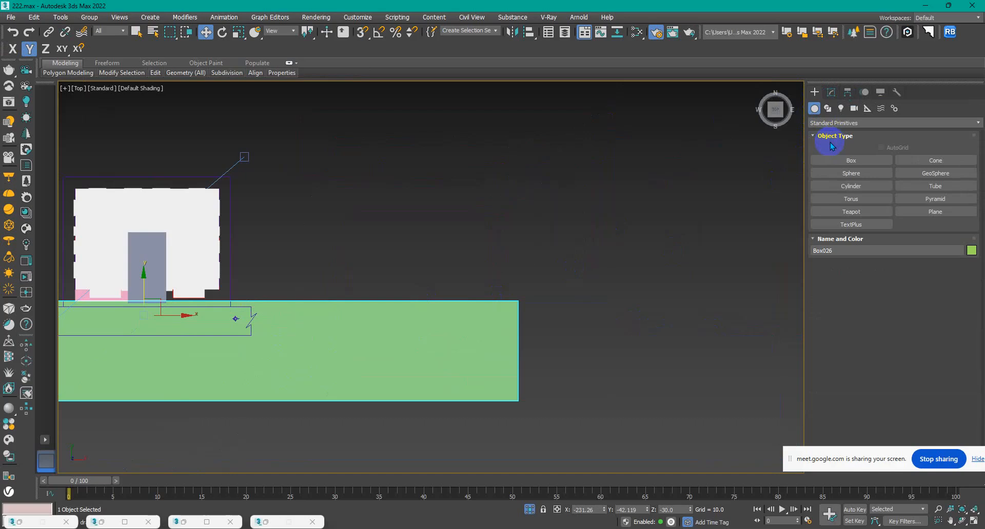
{"action": "scroll", "coordinate": [230, 297], "scroll_direction": "up", "scroll_amount": 3}
{"action": "key", "text": "s"}
{"action": "left_click", "coordinate": [888, 160]}
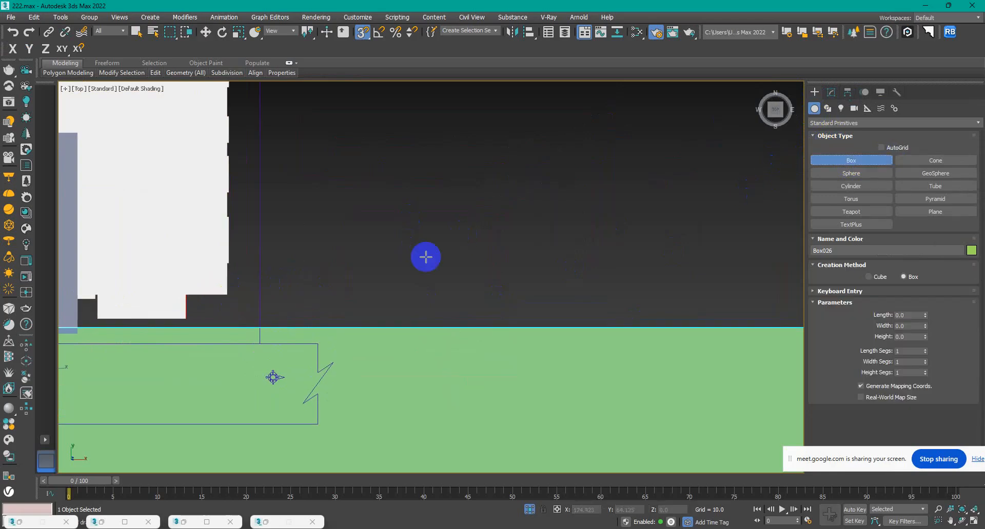
{"action": "left_click_drag", "start_coordinate": [225, 289], "coordinate": [443, 324]}
{"action": "middle_click_drag", "start_coordinate": [474, 326], "coordinate": [292, 324]}
{"action": "scroll", "coordinate": [292, 324], "scroll_direction": "down", "scroll_amount": 4}
{"action": "left_click_drag", "start_coordinate": [292, 324], "coordinate": [555, 324]}
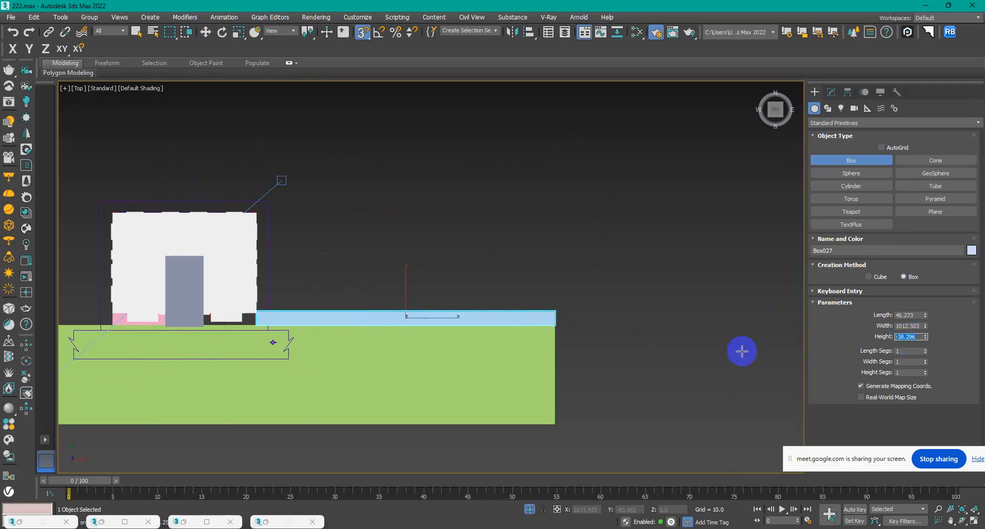
{"action": "middle_click_drag", "start_coordinate": [577, 363], "coordinate": [606, 294], "text": "alt"}
{"action": "middle_click_drag", "start_coordinate": [523, 371], "coordinate": [560, 220]}
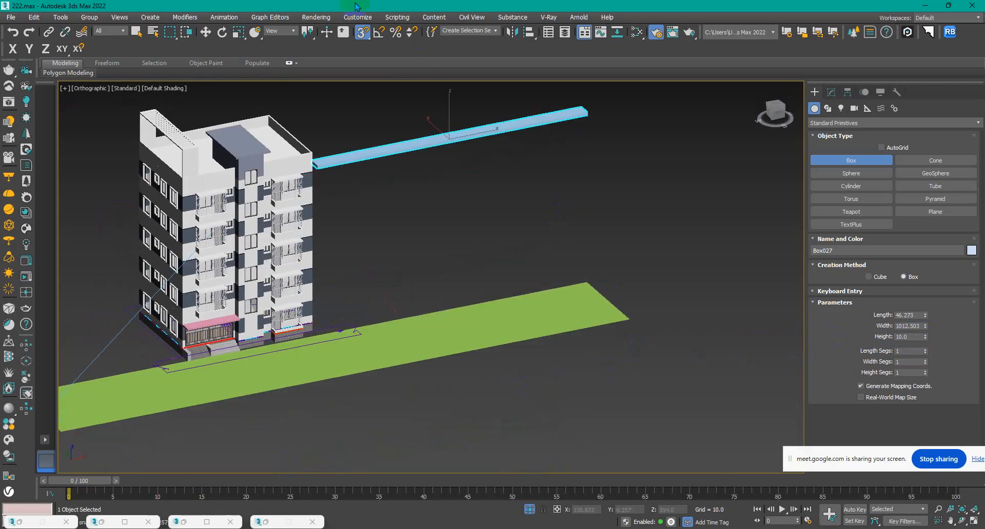
Step: Change the snap mode from 3D to 2.5D
{"action": "scroll", "coordinate": [314, 167], "scroll_direction": "up", "scroll_amount": 5}
{"action": "left_click", "coordinate": [360, 35]}
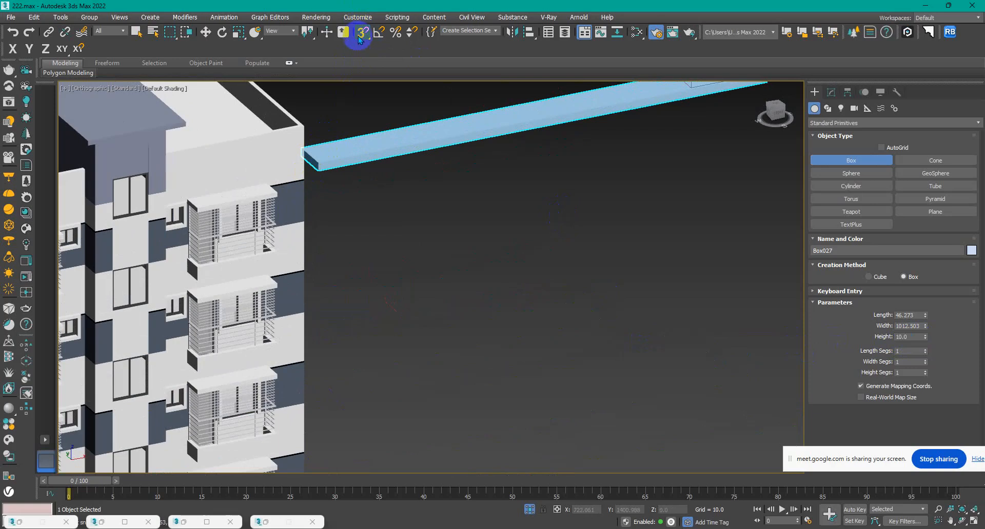
{"action": "left_click_drag", "start_coordinate": [364, 33], "coordinate": [372, 81]}
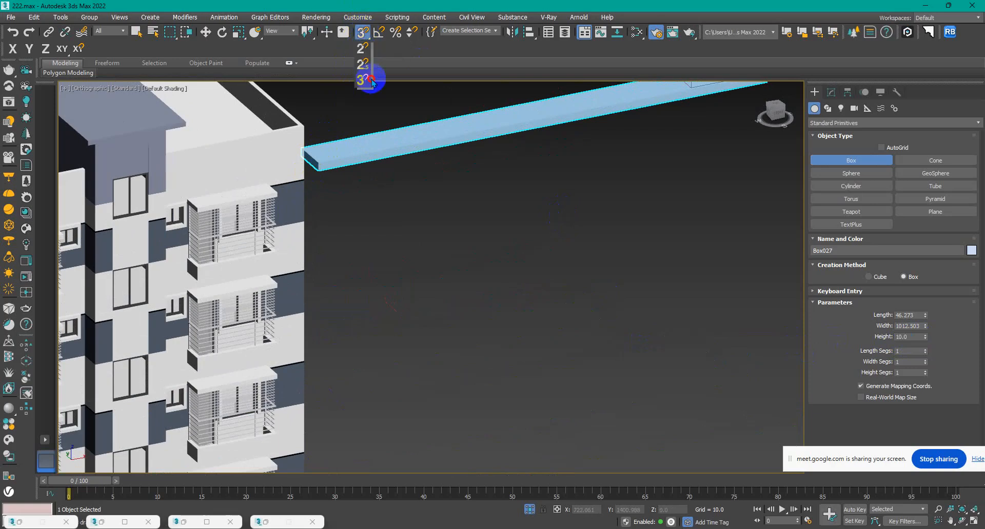
{"action": "scroll", "coordinate": [389, 322], "scroll_direction": "down", "scroll_amount": 2}
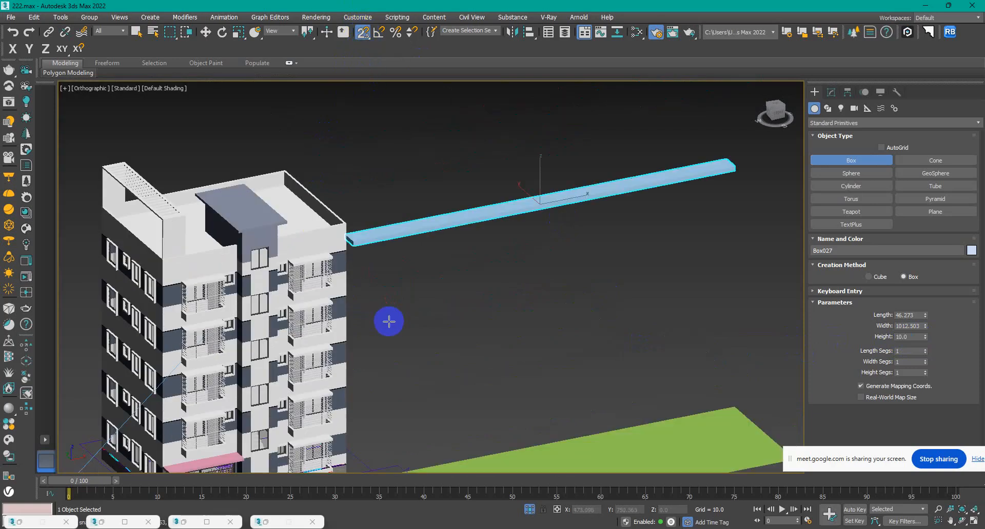
{"action": "middle_click_drag", "start_coordinate": [402, 384], "coordinate": [345, 239]}
{"action": "scroll", "coordinate": [363, 329], "scroll_direction": "down", "scroll_amount": 1}
{"action": "middle_click_drag", "start_coordinate": [410, 309], "coordinate": [393, 336]}
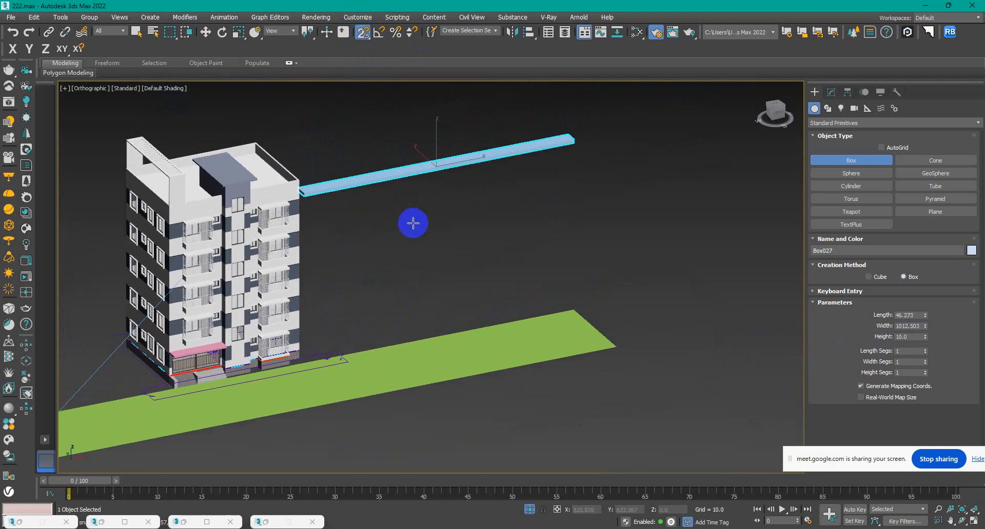
Step: Lower the new sidewalk box to a Z position of -30, level with the road slab
{"action": "left_click", "coordinate": [205, 33]}
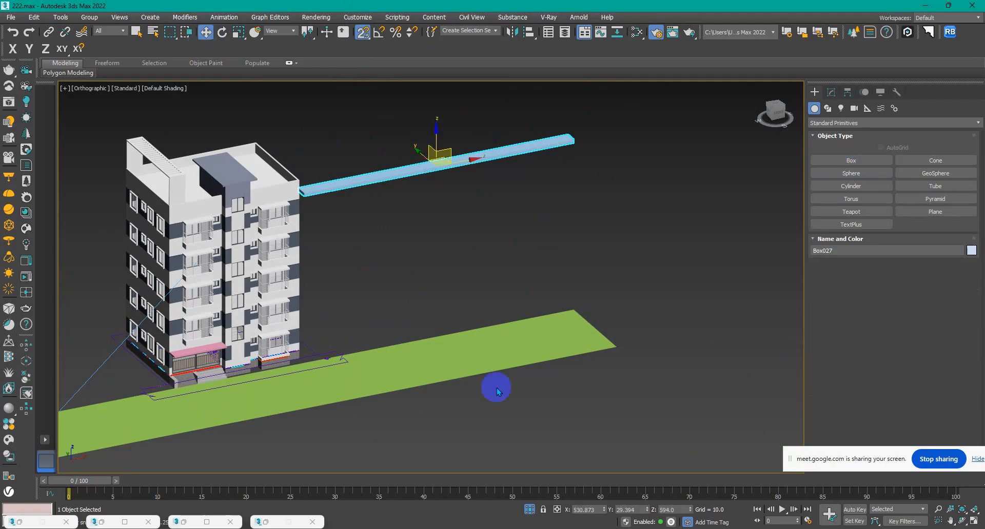
{"action": "double_click", "coordinate": [677, 510]}
{"action": "key", "text": "Return"}
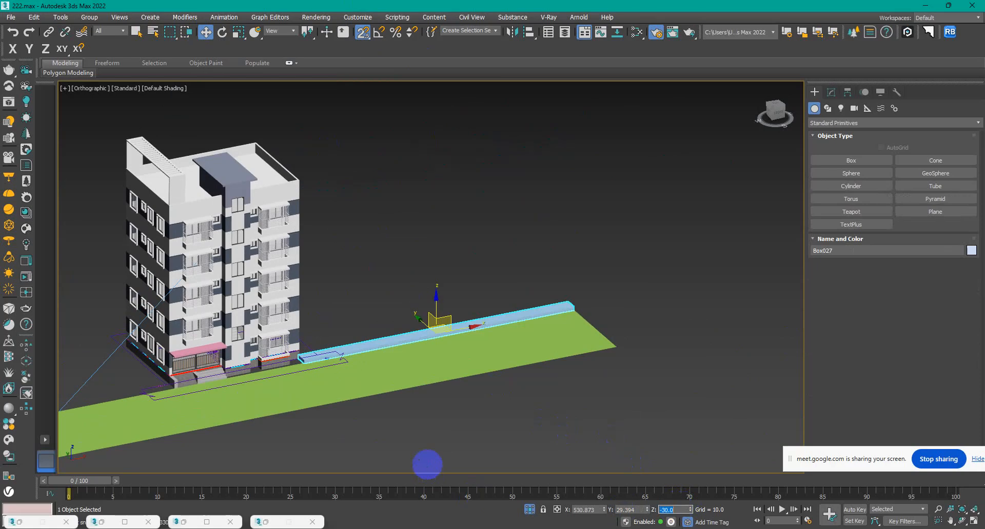
Step: Copy the sidewalk box along X to the other side of the building, beside the entrance ramp, with snapping off
{"action": "middle_click_drag", "start_coordinate": [340, 407], "coordinate": [258, 395], "text": "alt"}
{"action": "left_click", "coordinate": [260, 424]}
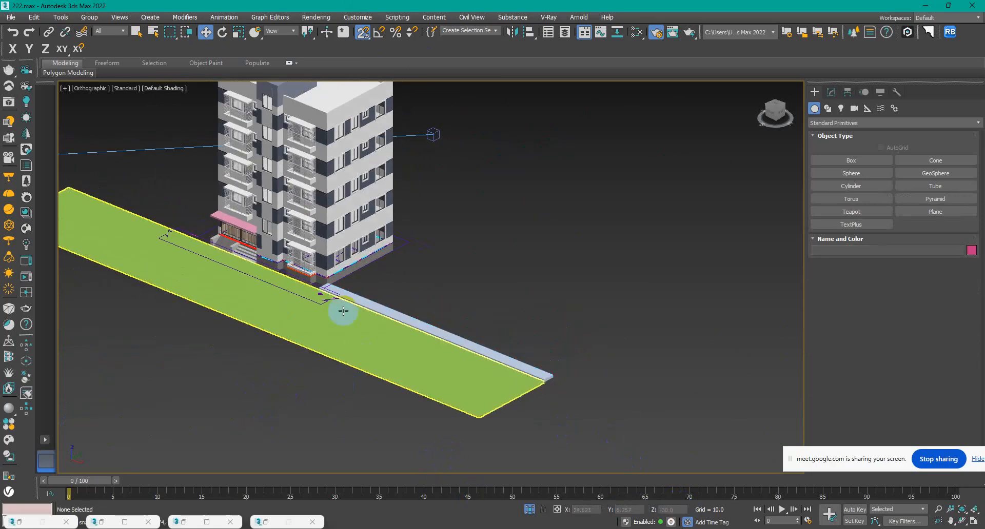
{"action": "scroll", "coordinate": [339, 296], "scroll_direction": "up", "scroll_amount": 6}
{"action": "left_click", "coordinate": [356, 286]}
{"action": "scroll", "coordinate": [356, 286], "scroll_direction": "down", "scroll_amount": 3}
{"action": "middle_click_drag", "start_coordinate": [355, 286], "coordinate": [438, 310], "text": "alt"}
{"action": "scroll", "coordinate": [439, 307], "scroll_direction": "down", "scroll_amount": 2}
{"action": "middle_click_drag", "start_coordinate": [439, 307], "coordinate": [518, 198]}
{"action": "scroll", "coordinate": [519, 269], "scroll_direction": "down", "scroll_amount": 4}
{"action": "middle_click_drag", "start_coordinate": [520, 269], "coordinate": [464, 279]}
{"action": "key", "text": "s"}
{"action": "mouse_move", "coordinate": [573, 278]}
{"action": "left_mouse_down", "text": "shift"}
{"action": "mouse_move", "coordinate": [103, 294]}
{"action": "mouse_move", "coordinate": [119, 295]}
{"action": "left_mouse_up", "text": "shift"}
{"action": "left_click", "coordinate": [493, 313]}
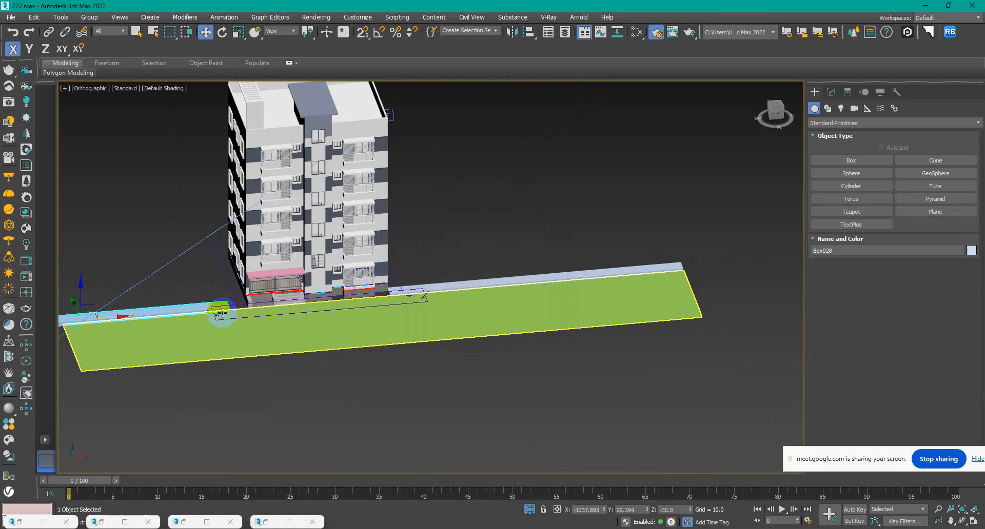
Step: Slide the copied sidewalk box along X until its end meets the side wall of the entrance ramp
{"action": "scroll", "coordinate": [216, 307], "scroll_direction": "up", "scroll_amount": 3}
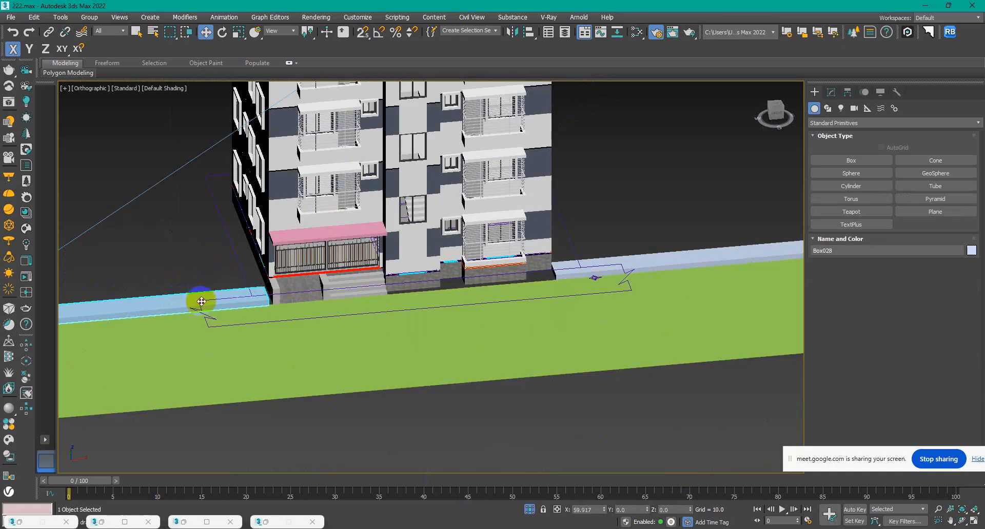
{"action": "left_click_drag", "start_coordinate": [201, 301], "coordinate": [205, 302]}
{"action": "scroll", "coordinate": [277, 300], "scroll_direction": "up", "scroll_amount": 8}
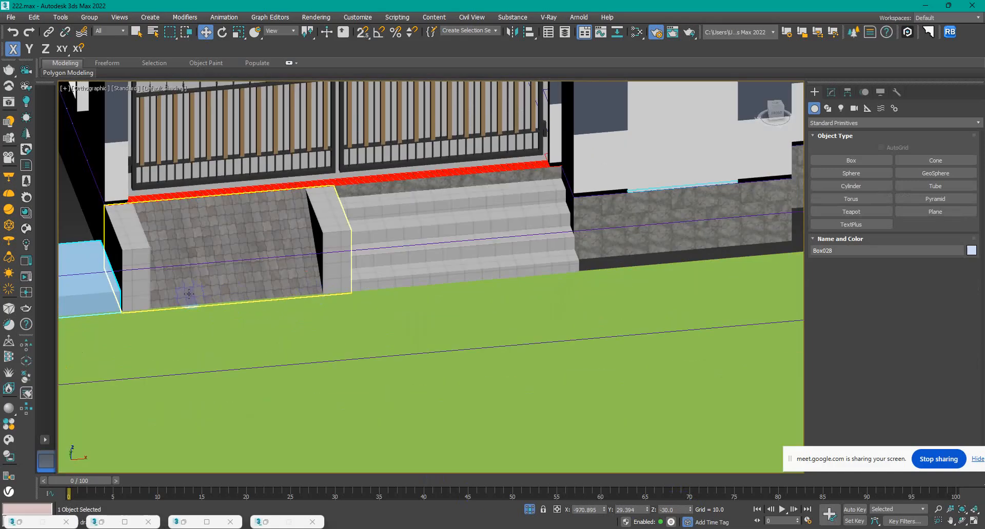
{"action": "left_click_drag", "start_coordinate": [91, 326], "coordinate": [88, 326]}
Step: Copy the first sidewalk box along Y to the opposite side of the road slab as a single copy
{"action": "scroll", "coordinate": [302, 292], "scroll_direction": "down", "scroll_amount": 10}
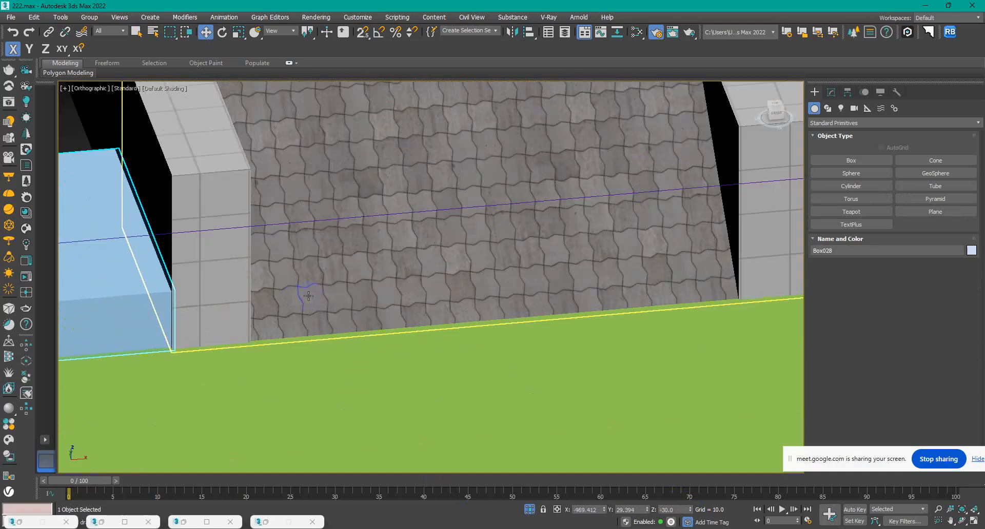
{"action": "middle_click_drag", "start_coordinate": [282, 307], "coordinate": [318, 257]}
{"action": "left_click", "coordinate": [460, 234]}
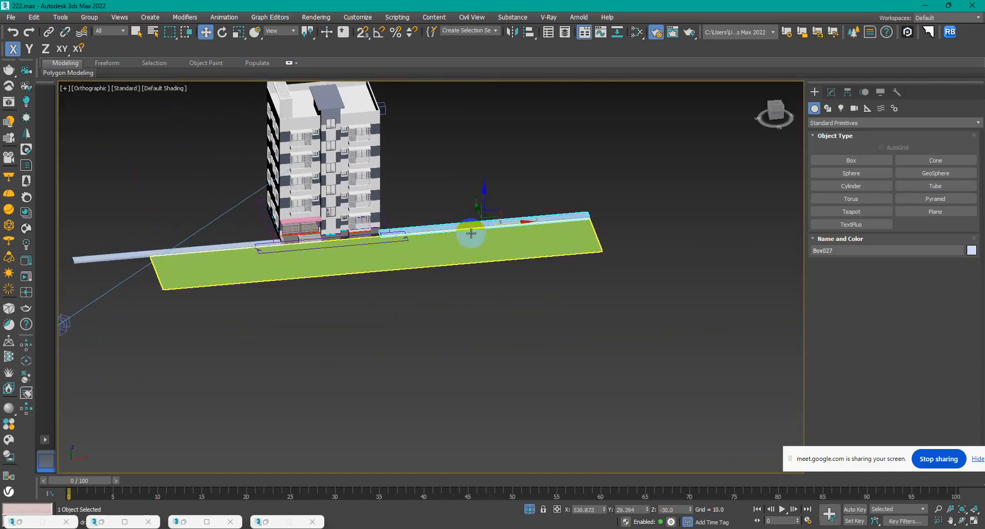
{"action": "key", "text": "t"}
{"action": "middle_click_drag", "start_coordinate": [495, 281], "coordinate": [492, 201]}
{"action": "left_click_drag", "start_coordinate": [469, 192], "coordinate": [479, 286], "text": "shift"}
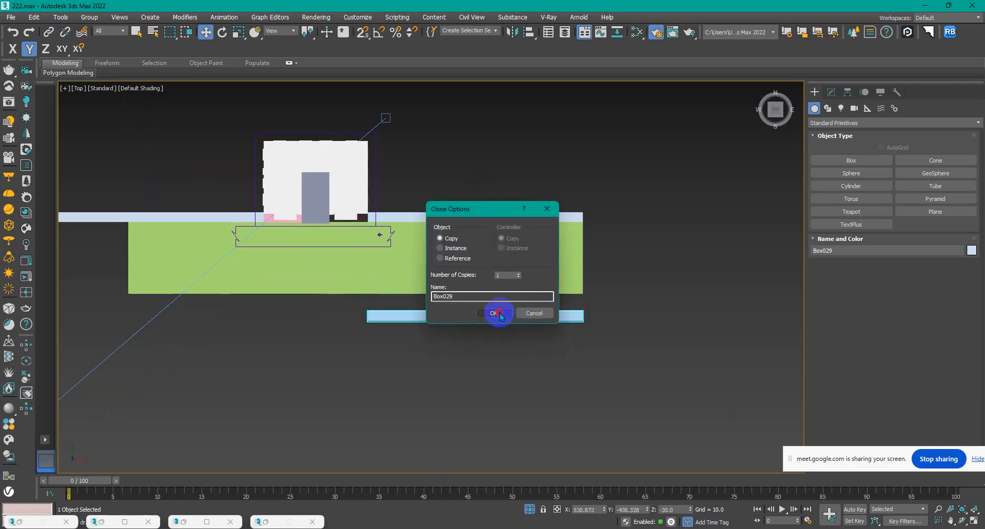
{"action": "left_click", "coordinate": [493, 313]}
Step: Snap the new sidewalk copy along Y against the road slab's front edge
{"action": "scroll", "coordinate": [587, 310], "scroll_direction": "up", "scroll_amount": 5}
{"action": "key", "text": "s"}
{"action": "left_click_drag", "start_coordinate": [594, 301], "coordinate": [502, 350]}
{"action": "left_click_drag", "start_coordinate": [572, 313], "coordinate": [572, 279]}
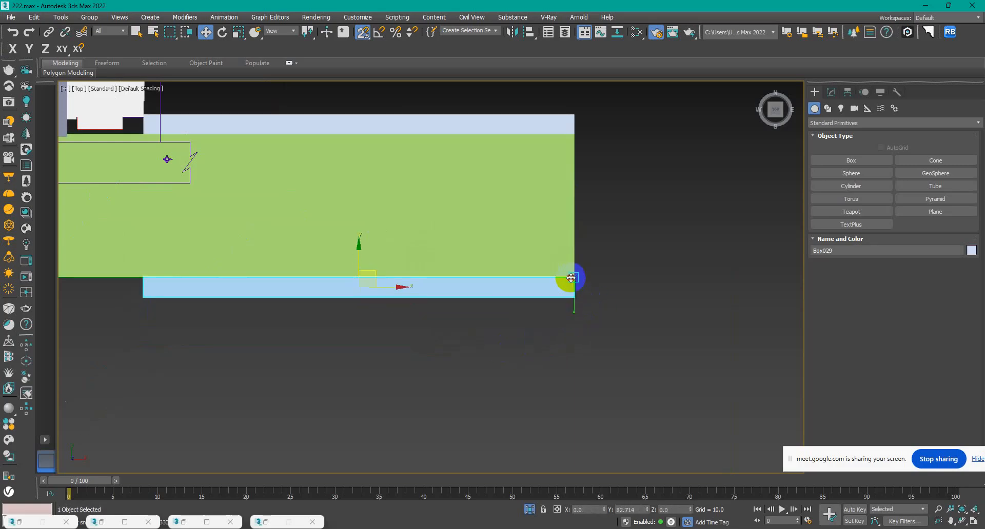
Step: Convert the front sidewalk box to Editable Poly and select the four vertices at its end near the middle of the road
{"action": "scroll", "coordinate": [572, 282], "scroll_direction": "down", "scroll_amount": 5}
{"action": "left_click", "coordinate": [831, 94]}
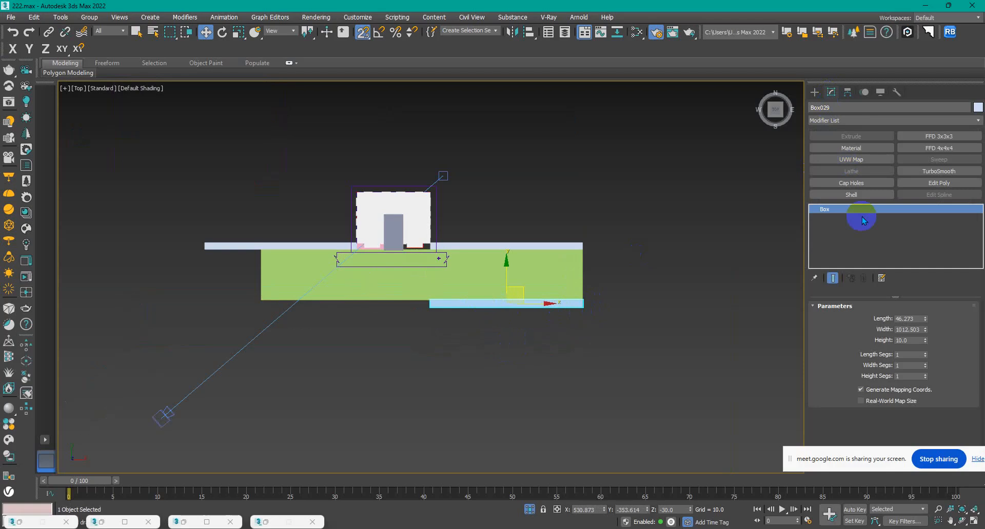
{"action": "right_click", "coordinate": [569, 308]}
{"action": "mouse_move", "coordinate": [591, 411]}
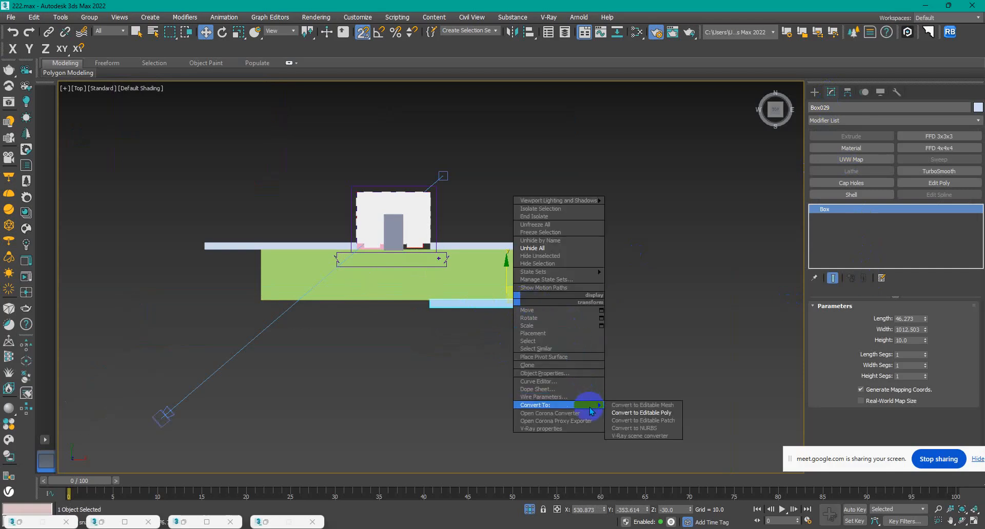
{"action": "left_click", "coordinate": [639, 413]}
{"action": "left_click", "coordinate": [868, 318]}
{"action": "left_click_drag", "start_coordinate": [502, 419], "coordinate": [414, 285]}
{"action": "middle_click_drag", "start_coordinate": [494, 307], "coordinate": [568, 273]}
Step: Try to lengthen the front sidewalk by moving its selected end vertices toward the far end of the road slab
{"action": "left_click_drag", "start_coordinate": [544, 271], "coordinate": [338, 269]}
{"action": "key", "text": "ctrl+z"}
{"action": "scroll", "coordinate": [354, 233], "scroll_direction": "up", "scroll_amount": 2}
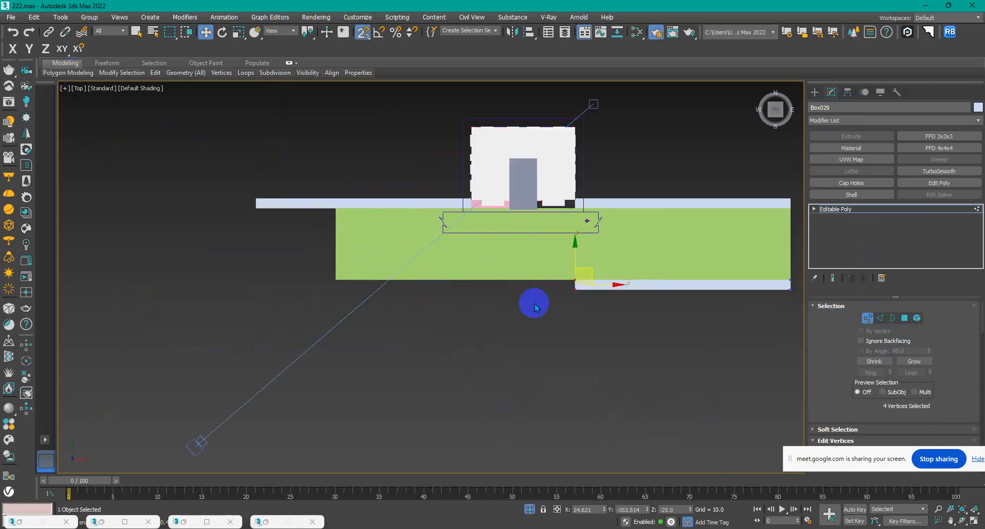
{"action": "left_click_drag", "start_coordinate": [582, 284], "coordinate": [316, 173]}
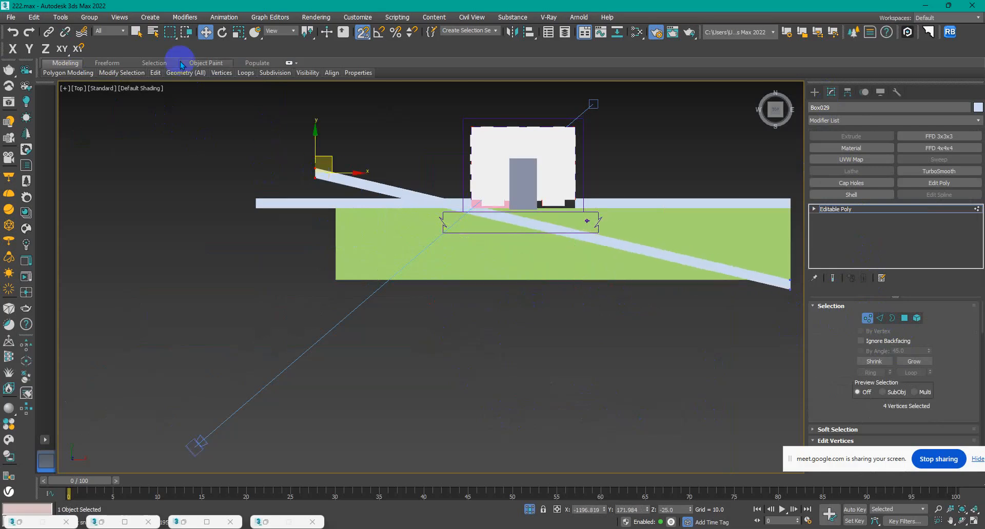
{"action": "key", "text": "ctrl+z"}
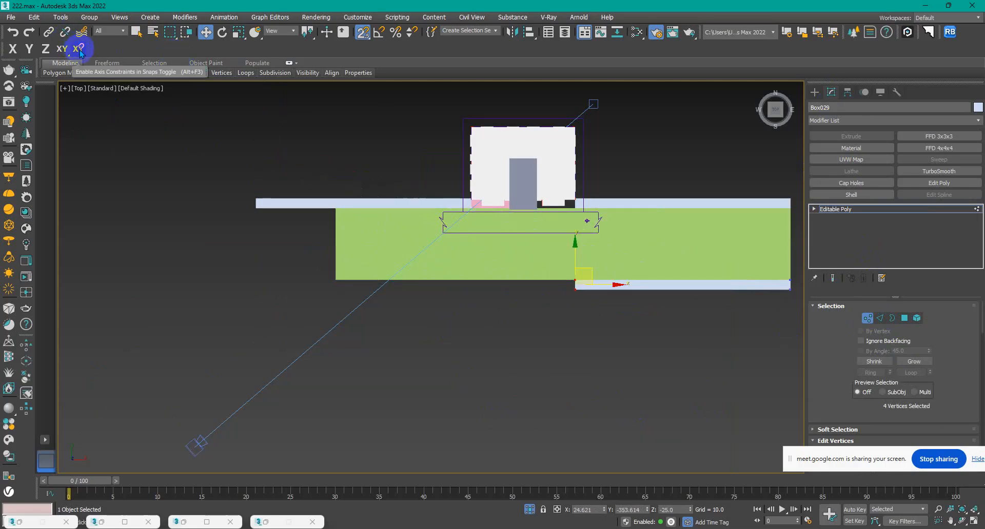
Step: Extend the front sidewalk by moving its selected end vertices along X to the far end of the road slab
{"action": "key", "text": "F5"}
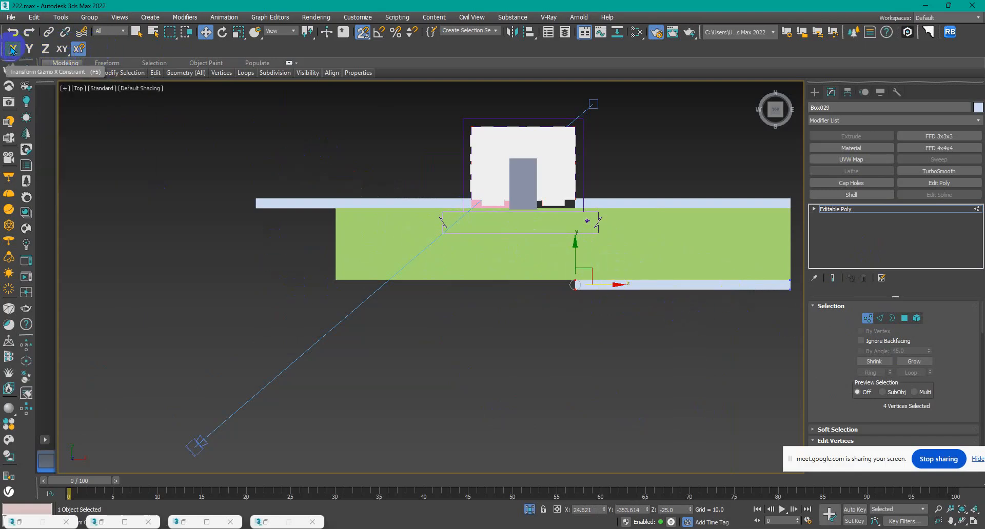
{"action": "left_click_drag", "start_coordinate": [615, 286], "coordinate": [341, 281]}
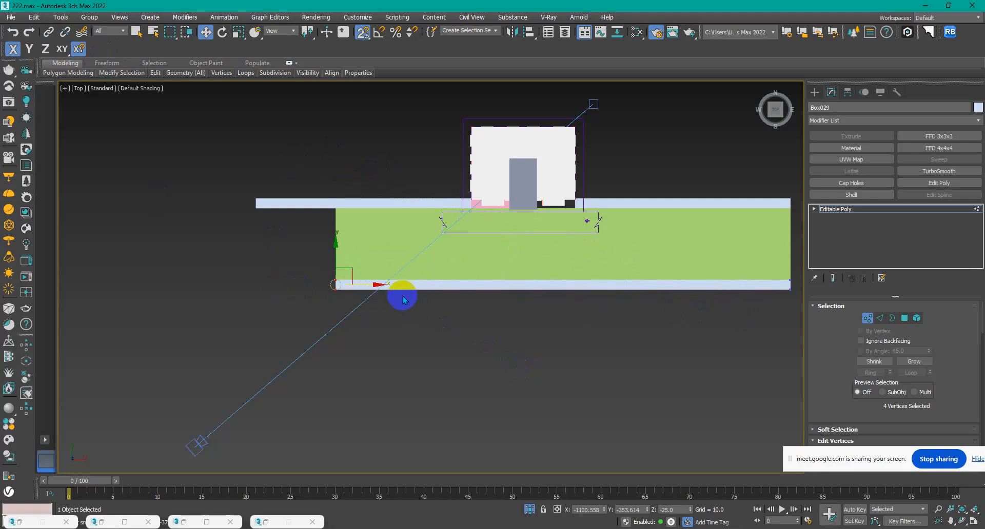
{"action": "left_click", "coordinate": [816, 92]}
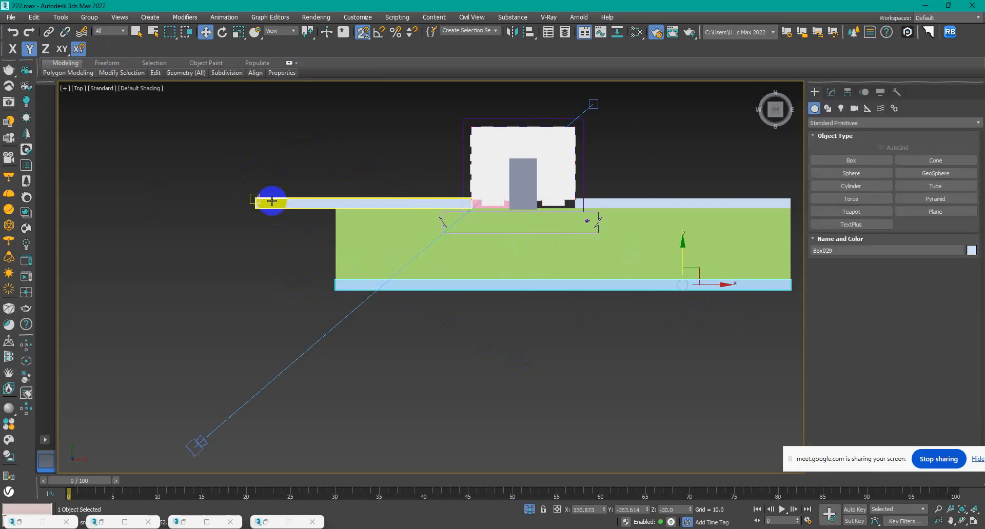
Step: Convert the rear sidewalk overhanging the road to Editable Poly and snap its four outer end vertices along X to the road slab's end
{"action": "left_click", "coordinate": [260, 202]}
{"action": "right_click", "coordinate": [260, 202]}
{"action": "mouse_move", "coordinate": [344, 307]}
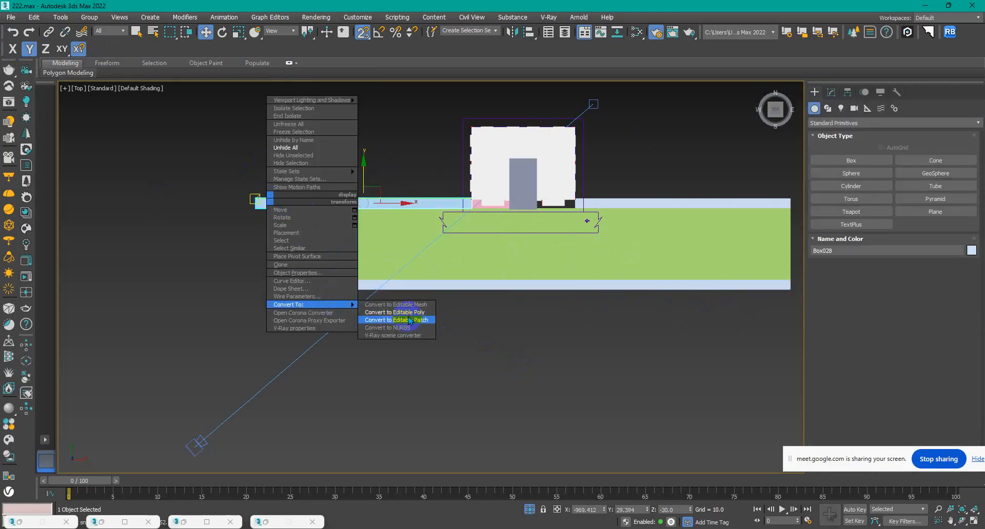
{"action": "left_click", "coordinate": [395, 312]}
{"action": "left_click", "coordinate": [868, 318]}
{"action": "left_click_drag", "start_coordinate": [196, 144], "coordinate": [299, 297]}
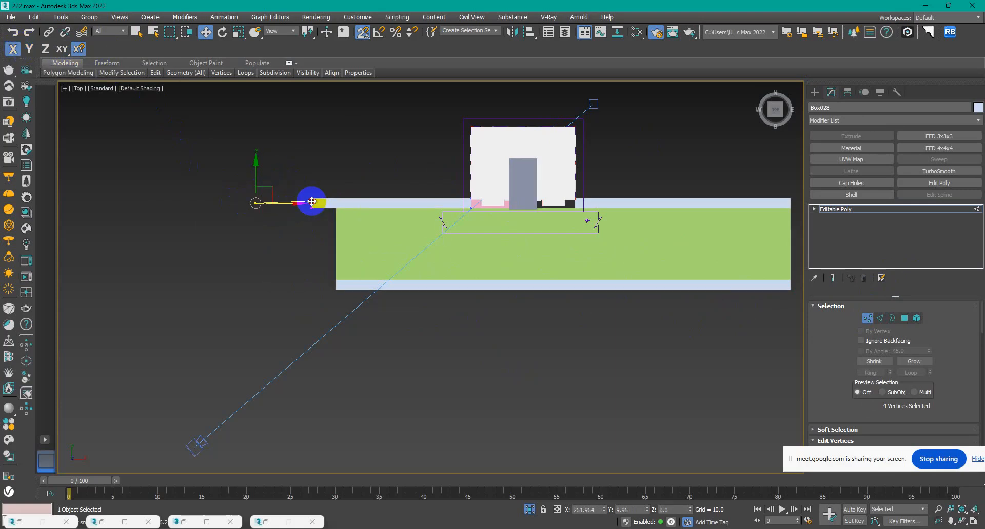
{"action": "left_click_drag", "start_coordinate": [312, 202], "coordinate": [340, 215]}
{"action": "middle_click_drag", "start_coordinate": [540, 336], "coordinate": [567, 356], "text": "alt"}
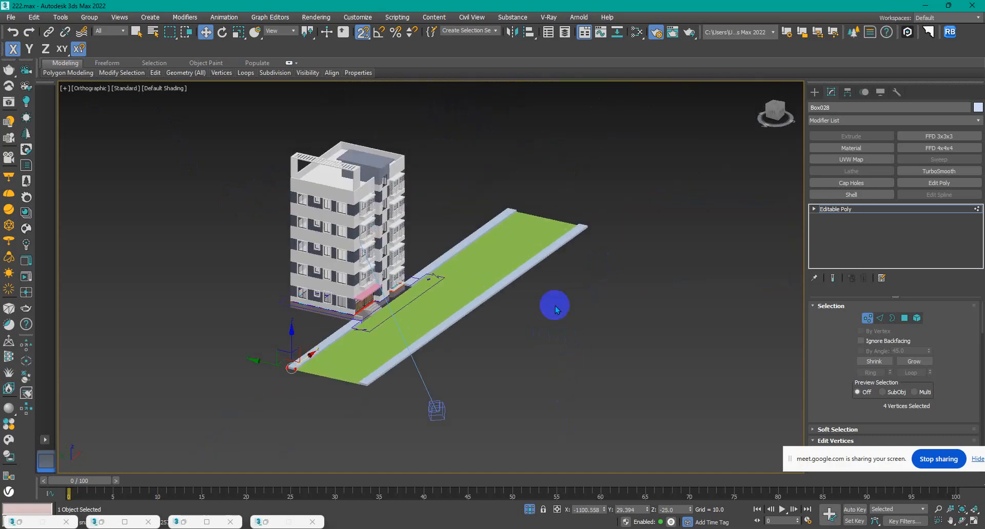
{"action": "left_click", "coordinate": [814, 92]}
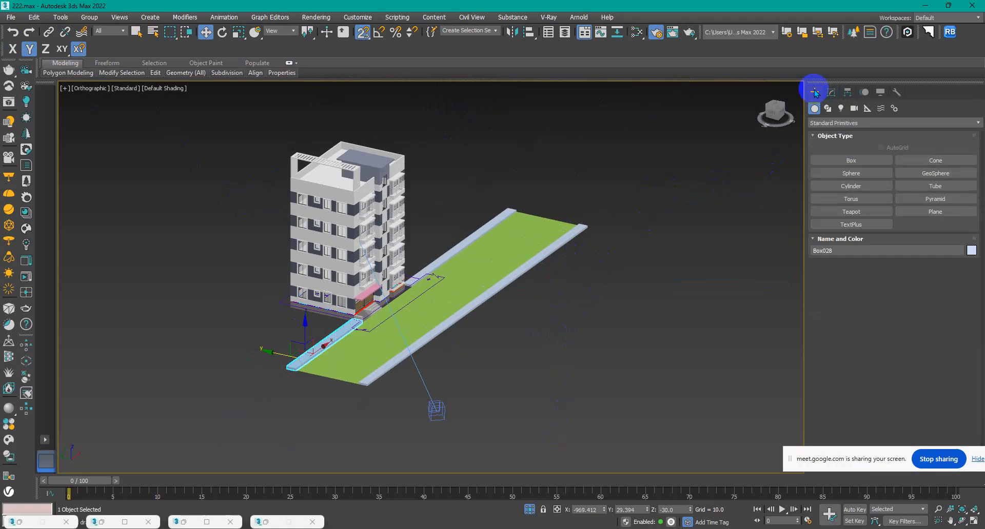
Step: Select all three sidewalk boxes along the road's two long edges together
{"action": "left_click", "coordinate": [439, 248]}
{"action": "scroll", "coordinate": [461, 281], "scroll_direction": "up", "scroll_amount": 5}
{"action": "left_click", "coordinate": [498, 296]}
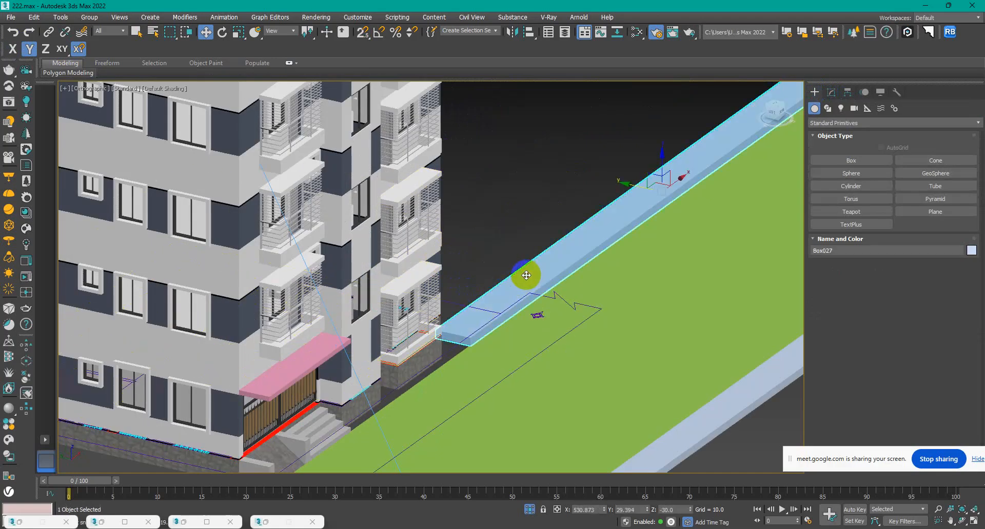
{"action": "scroll", "coordinate": [525, 277], "scroll_direction": "down", "scroll_amount": 4}
{"action": "middle_click_drag", "start_coordinate": [554, 296], "coordinate": [556, 254]}
{"action": "left_click", "coordinate": [624, 301], "text": "ctrl"}
{"action": "left_click", "coordinate": [385, 343], "text": "ctrl"}
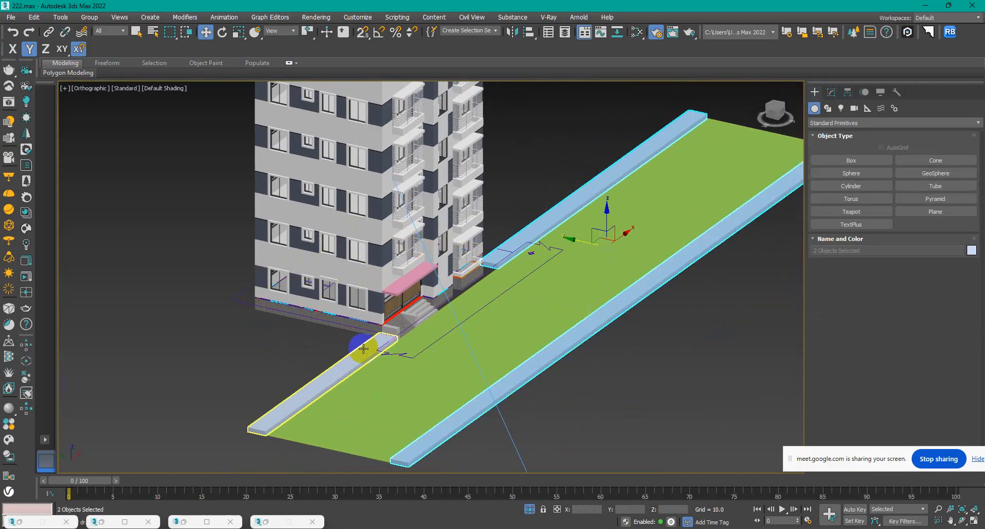
Step: Assign the Tiles_B_130cm paving material used on the entrance ramp to the three selected sidewalks
{"action": "middle_click_drag", "start_coordinate": [479, 352], "coordinate": [497, 339], "text": "alt"}
{"action": "scroll", "coordinate": [497, 338], "scroll_direction": "up", "scroll_amount": 6}
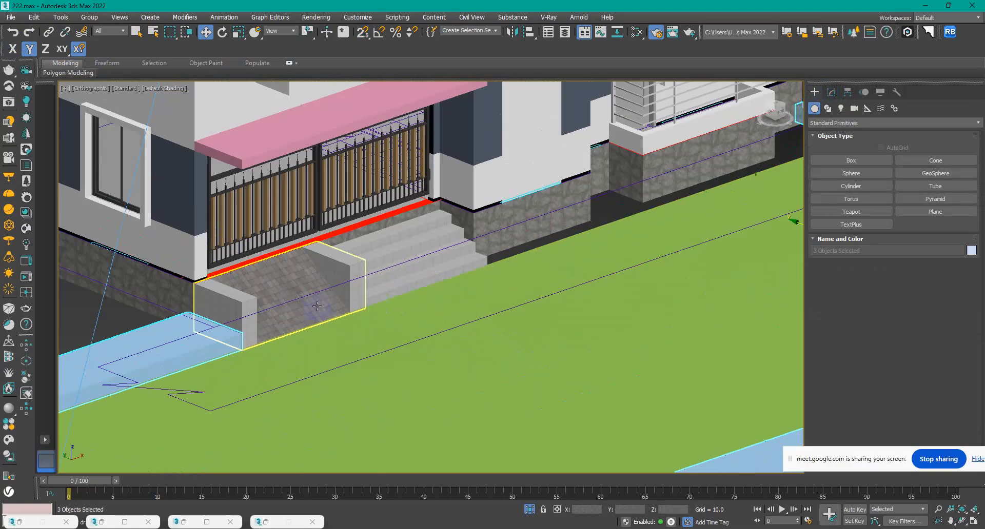
{"action": "scroll", "coordinate": [363, 306], "scroll_direction": "up", "scroll_amount": 5}
{"action": "scroll", "coordinate": [363, 307], "scroll_direction": "down", "scroll_amount": 6}
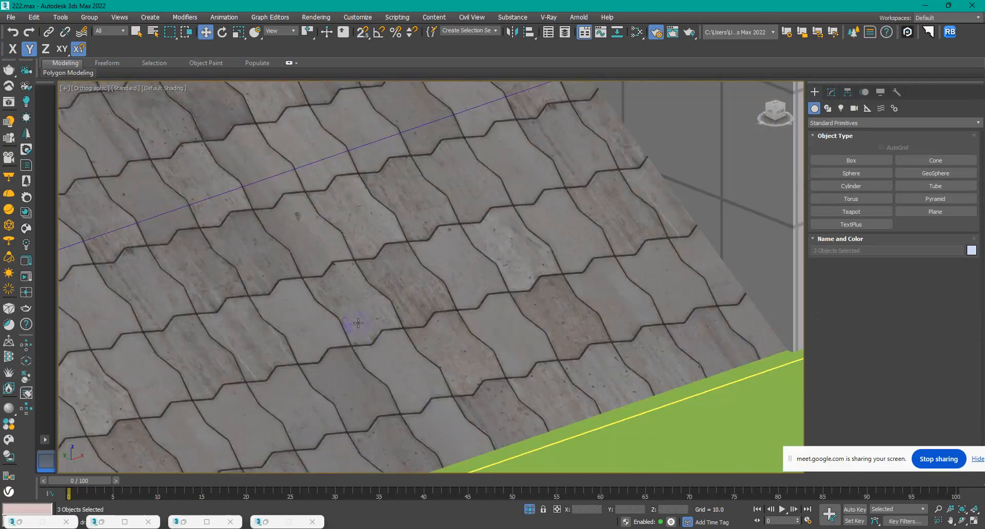
{"action": "scroll", "coordinate": [294, 337], "scroll_direction": "up", "scroll_amount": 5}
{"action": "scroll", "coordinate": [354, 340], "scroll_direction": "down", "scroll_amount": 7}
{"action": "scroll", "coordinate": [353, 341], "scroll_direction": "down", "scroll_amount": 8}
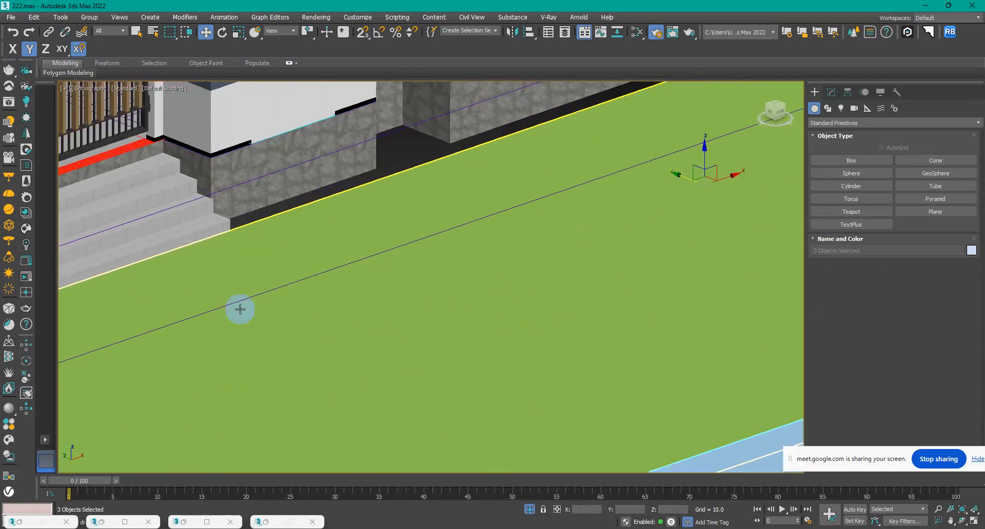
{"action": "key", "text": "m"}
{"action": "scroll", "coordinate": [467, 332], "scroll_direction": "up", "scroll_amount": 8}
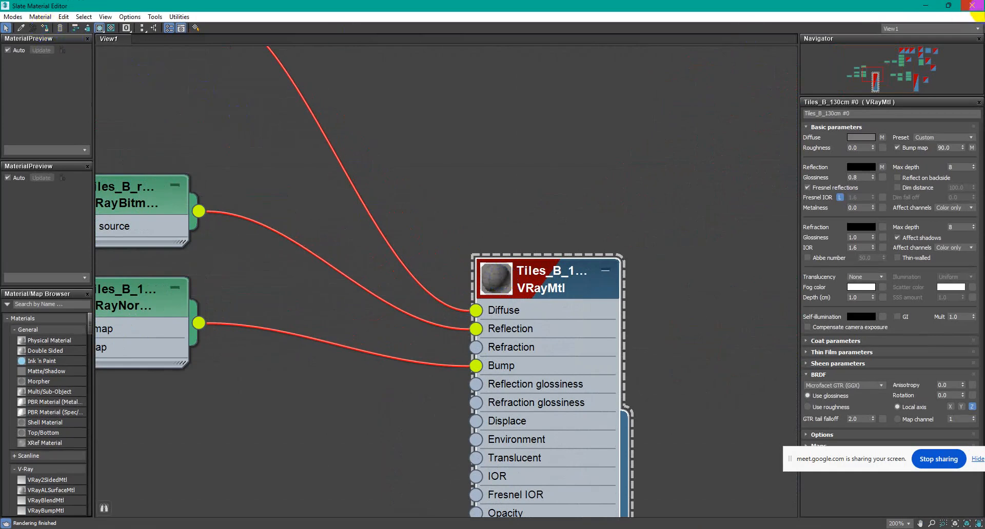
{"action": "left_click", "coordinate": [929, 9]}
{"action": "scroll", "coordinate": [641, 254], "scroll_direction": "up", "scroll_amount": 3}
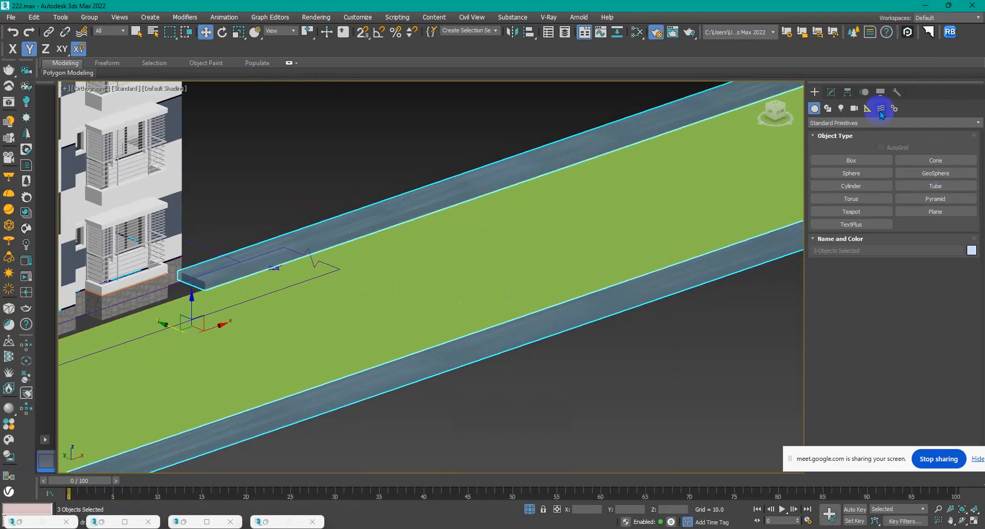
Step: Apply a UVW Map modifier to the sidewalks with Box mapping and a length of 30, and inspect the paving texture up close
{"action": "left_click", "coordinate": [832, 93]}
{"action": "left_click", "coordinate": [851, 160]}
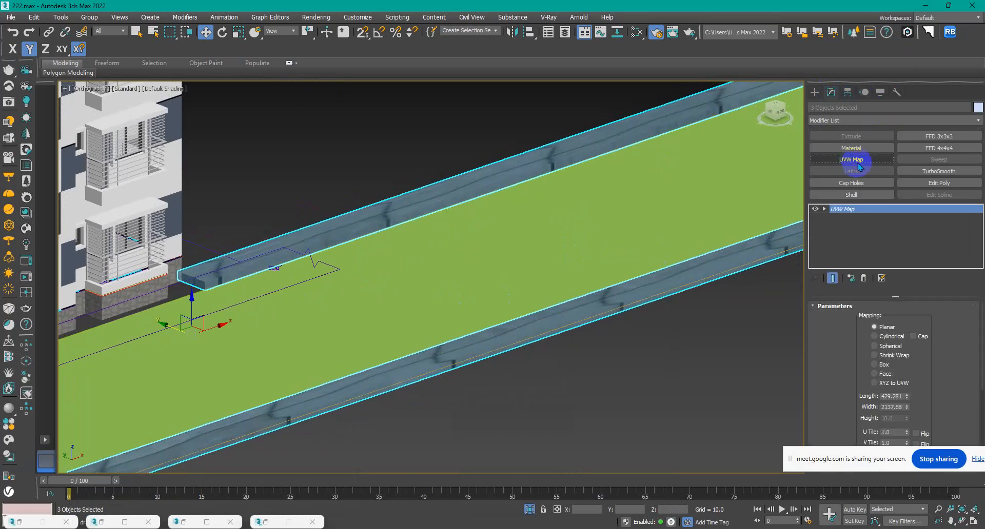
{"action": "left_click", "coordinate": [882, 366]}
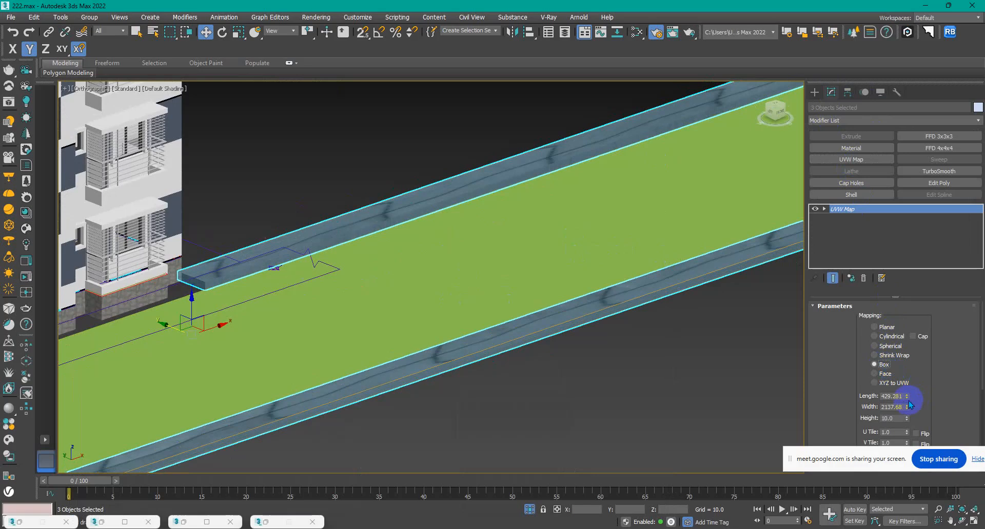
{"action": "type", "text": "30"}
{"action": "key", "text": "Tab"}
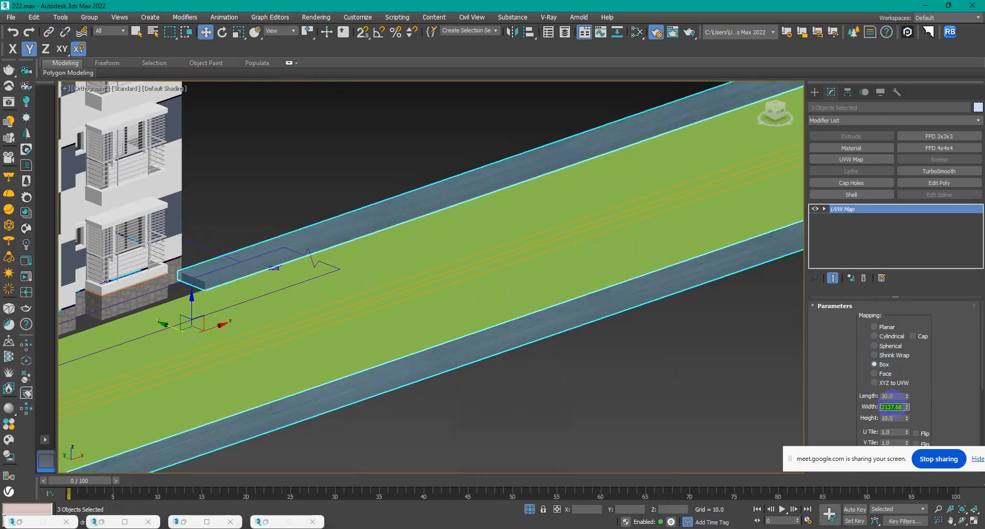
{"action": "left_click", "coordinate": [619, 372]}
{"action": "scroll", "coordinate": [359, 399], "scroll_direction": "up", "scroll_amount": 7}
{"action": "middle_click_drag", "start_coordinate": [334, 378], "coordinate": [753, 380]}
{"action": "scroll", "coordinate": [602, 317], "scroll_direction": "down", "scroll_amount": 5}
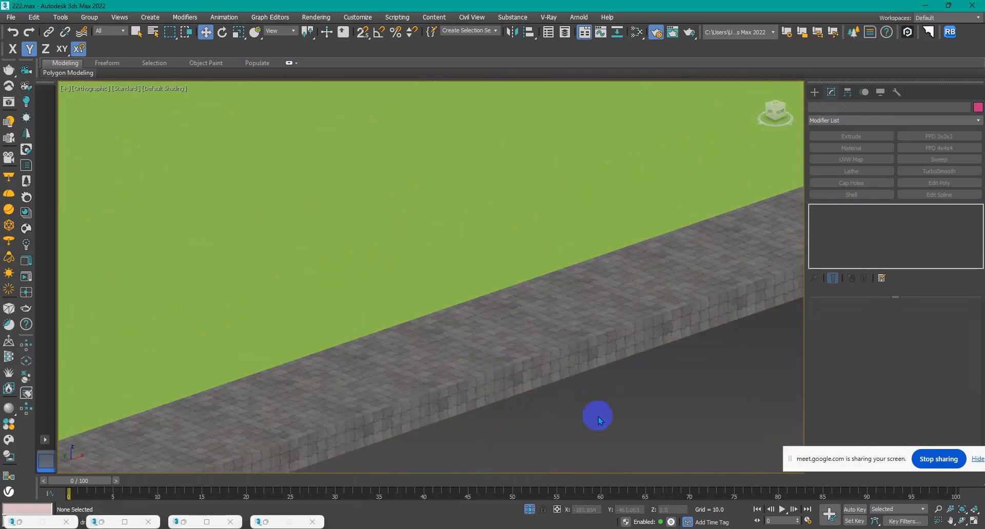
Step: Select the green road slab in the V-Ray camera view and search the downloaded Chaos Cosmos assets for "asphalt" without the Tiles filter
{"action": "key", "text": "c"}
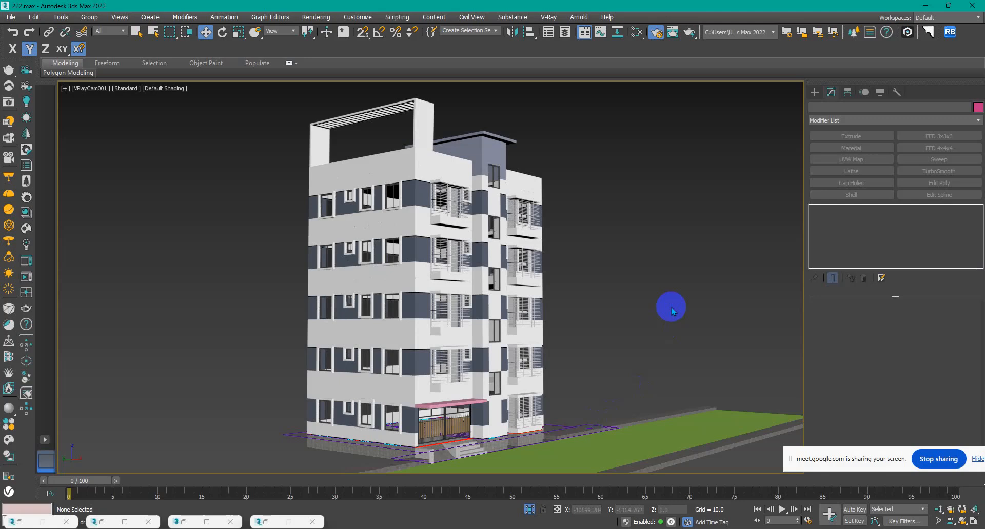
{"action": "left_click", "coordinate": [668, 429]}
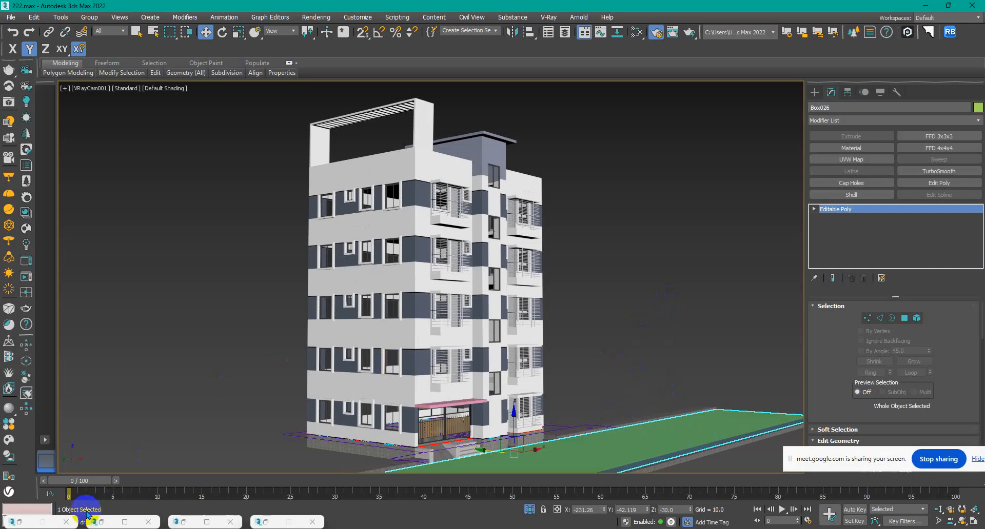
{"action": "left_click", "coordinate": [9, 440]}
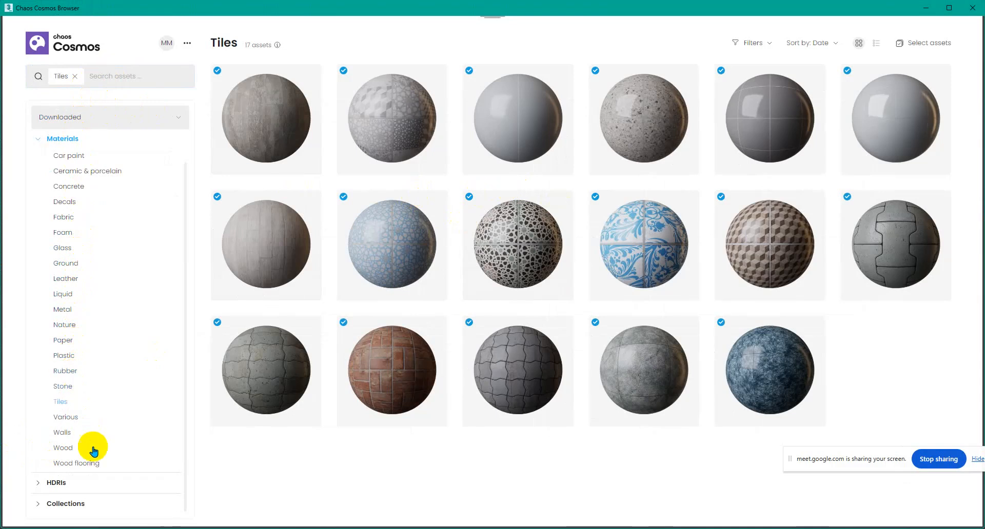
{"action": "left_click", "coordinate": [113, 77]}
{"action": "type", "text": "asphalt"}
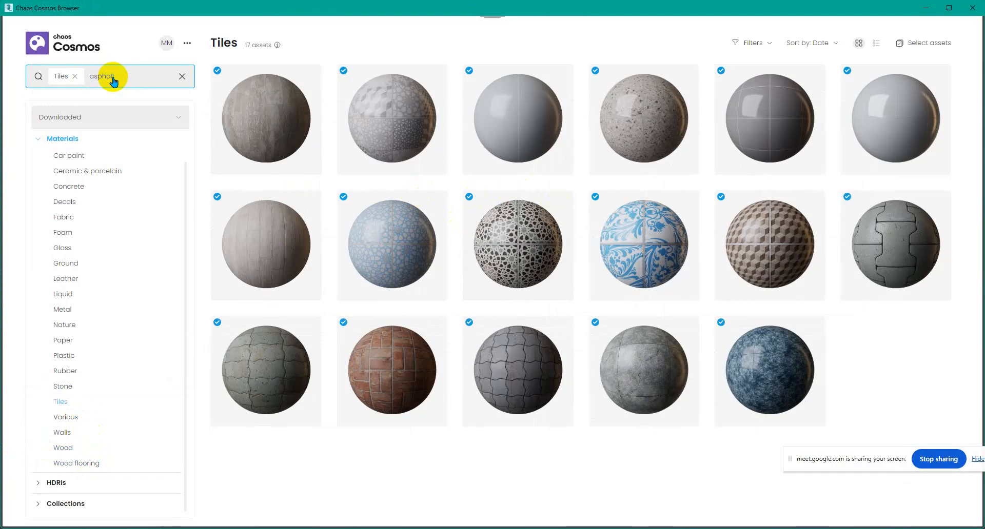
{"action": "key", "text": "Return"}
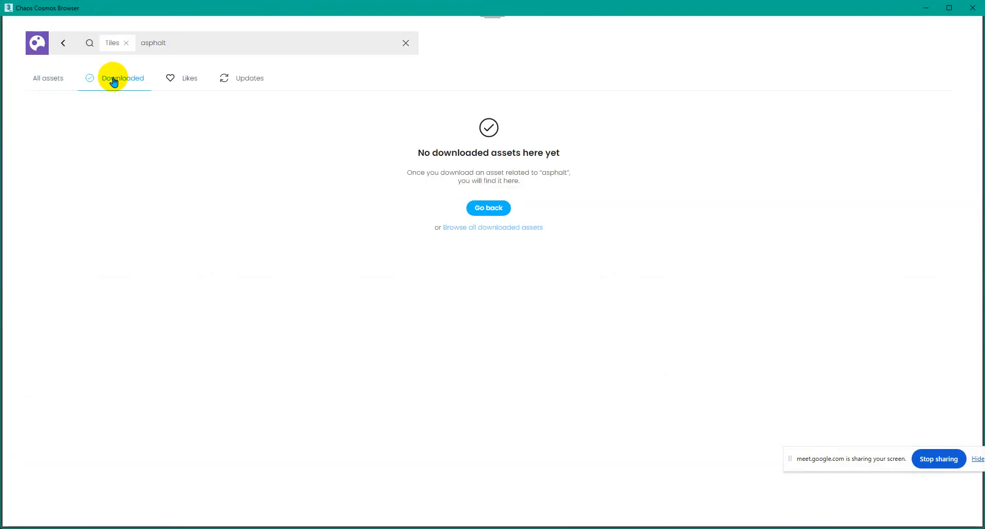
{"action": "left_click", "coordinate": [125, 42]}
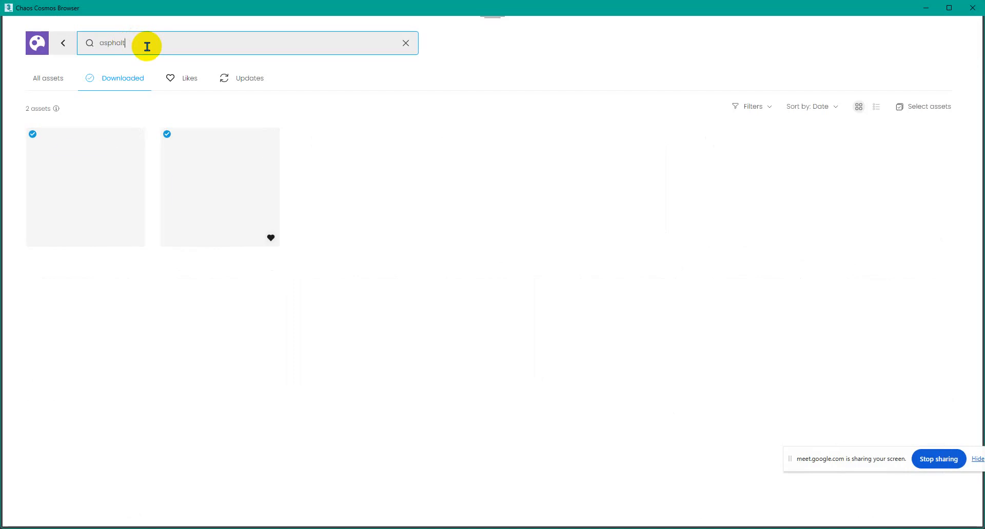
{"action": "mouse_move", "coordinate": [101, 211]}
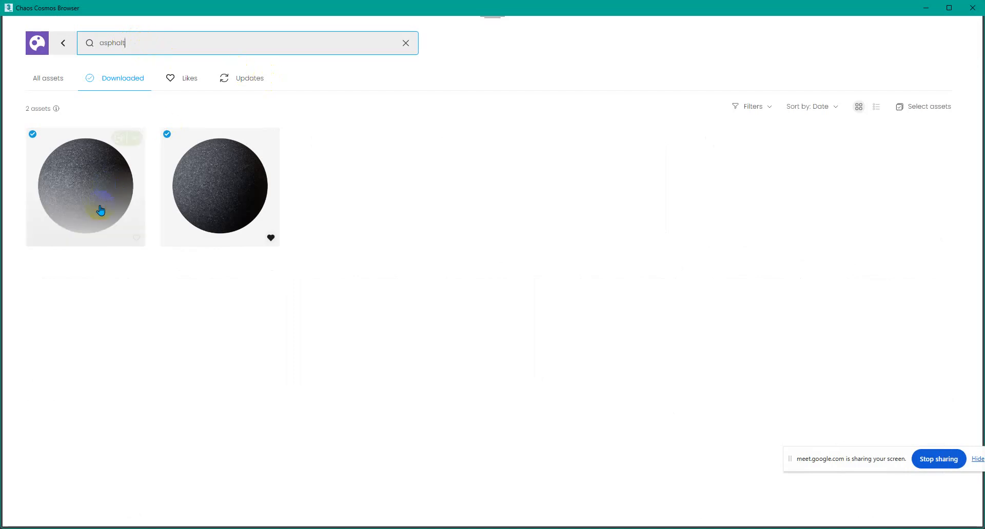
Step: Preview the Asphalt A02 100cm asset, then add the other asphalt material, Asphalt_A01_100cm, to the Slate Material Editor's node view
{"action": "left_click", "coordinate": [83, 168]}
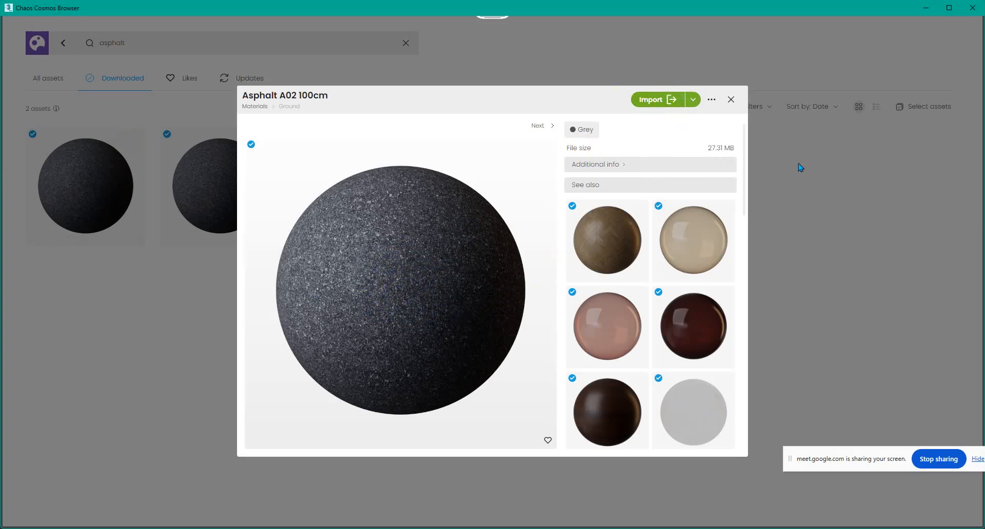
{"action": "left_click", "coordinate": [730, 101]}
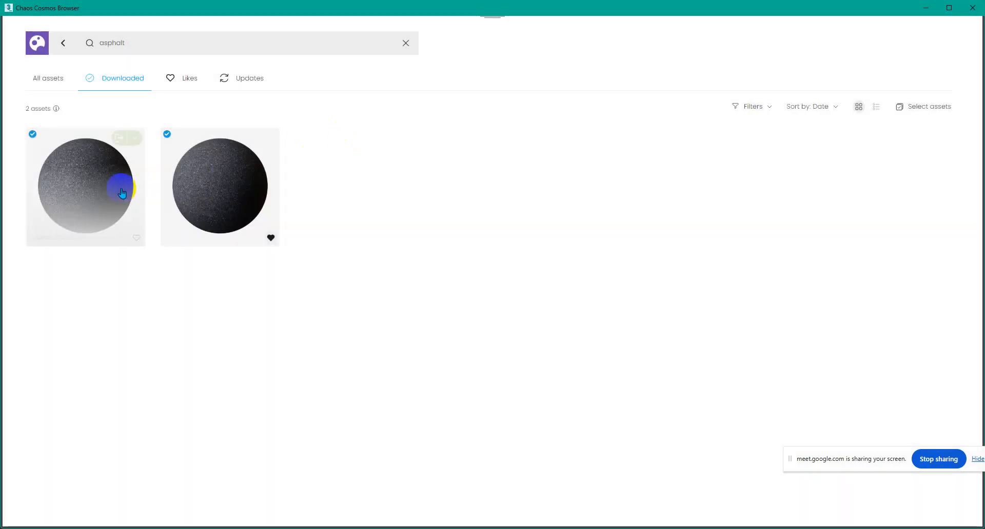
{"action": "left_click_drag", "start_coordinate": [435, 15], "coordinate": [325, 140]}
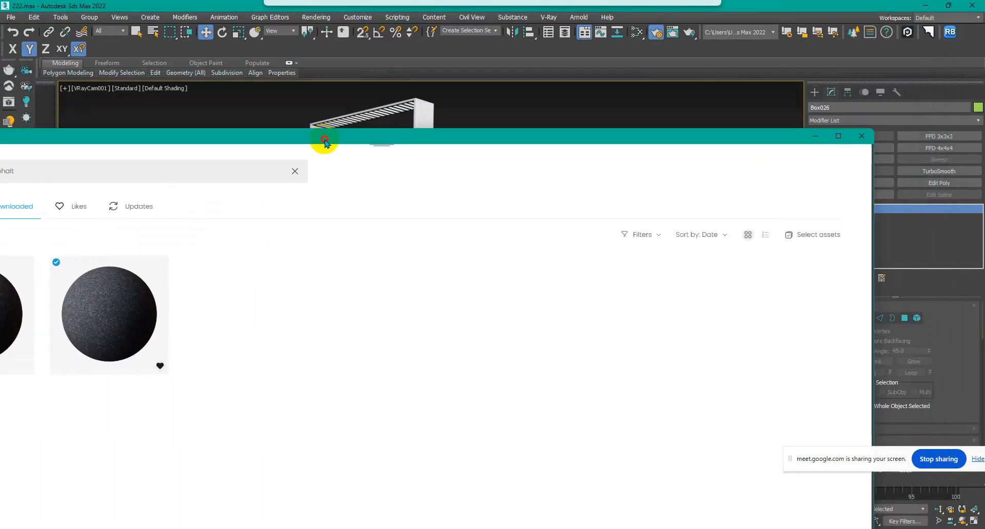
{"action": "key", "text": "m"}
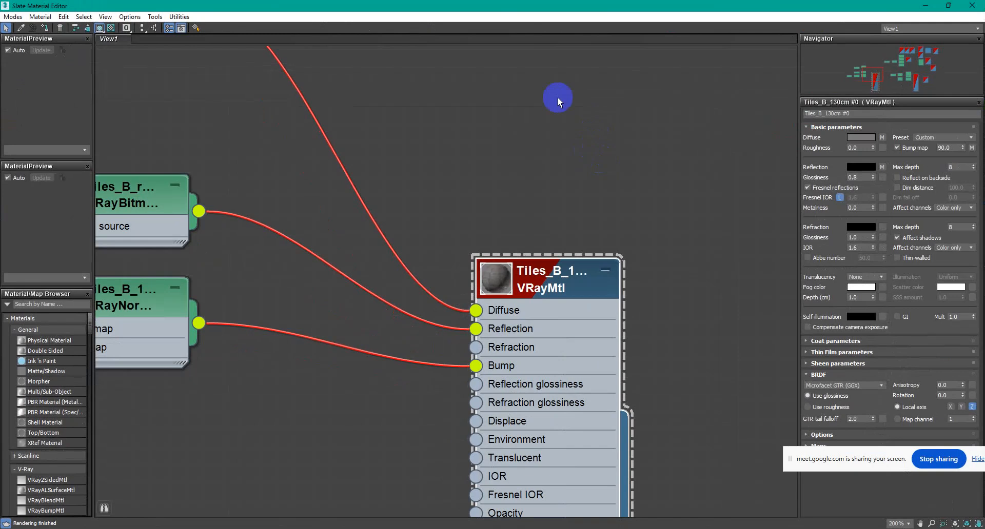
{"action": "double_click", "coordinate": [511, 5]}
{"action": "scroll", "coordinate": [571, 187], "scroll_direction": "down", "scroll_amount": 8}
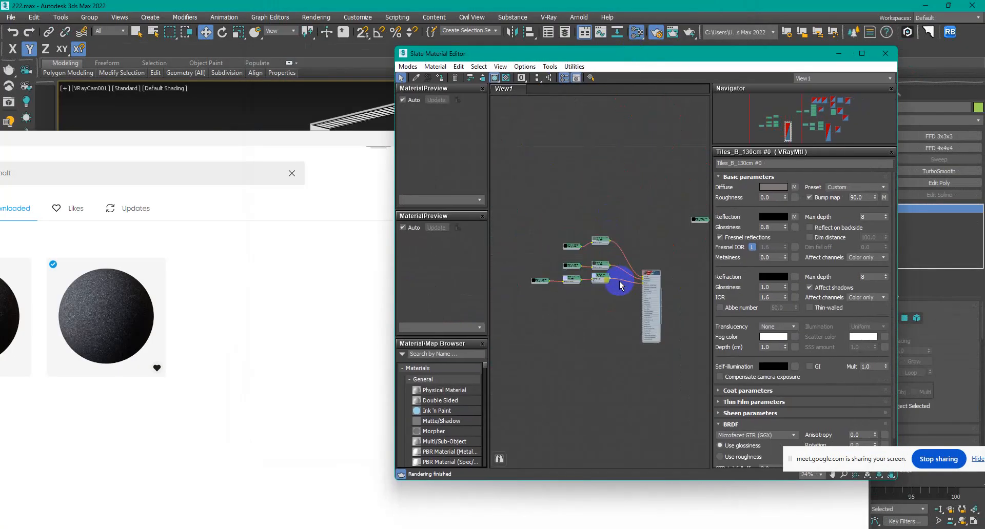
{"action": "middle_click_drag", "start_coordinate": [620, 285], "coordinate": [616, 199]}
{"action": "left_click_drag", "start_coordinate": [128, 302], "coordinate": [652, 118]}
{"action": "scroll", "coordinate": [642, 123], "scroll_direction": "up", "scroll_amount": 6}
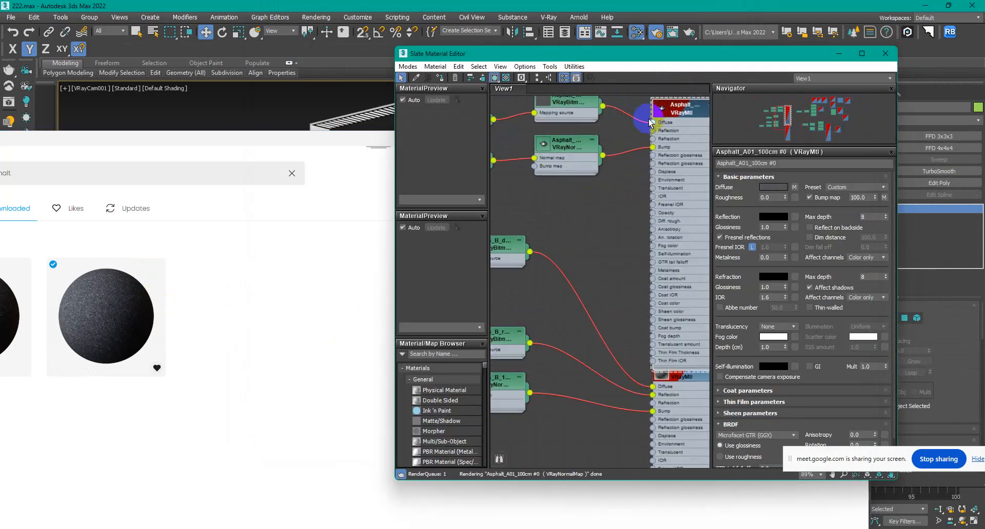
Step: Tidy the Asphalt_A01_100cm node tree by enlarging its material preview, hiding unused slots and moving it to an empty area
{"action": "left_click", "coordinate": [869, 54]}
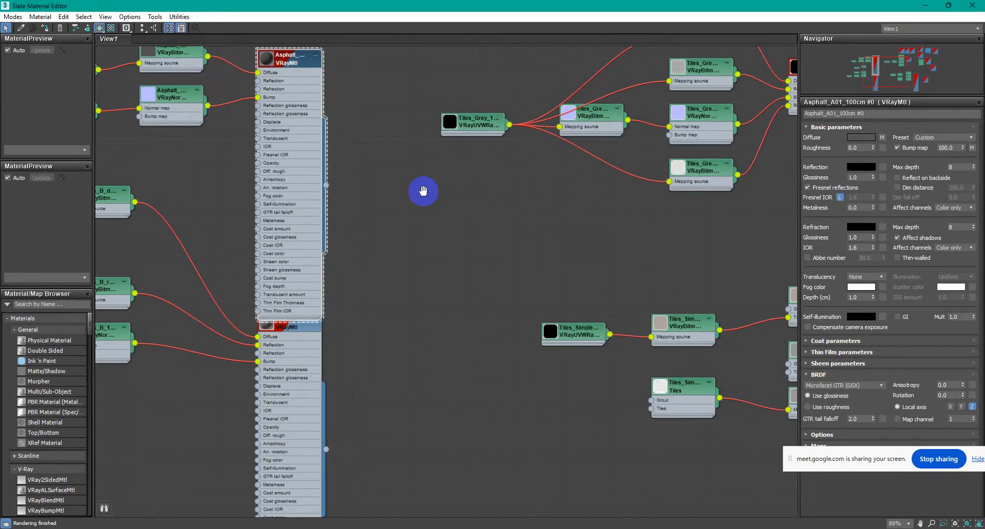
{"action": "double_click", "coordinate": [500, 174]}
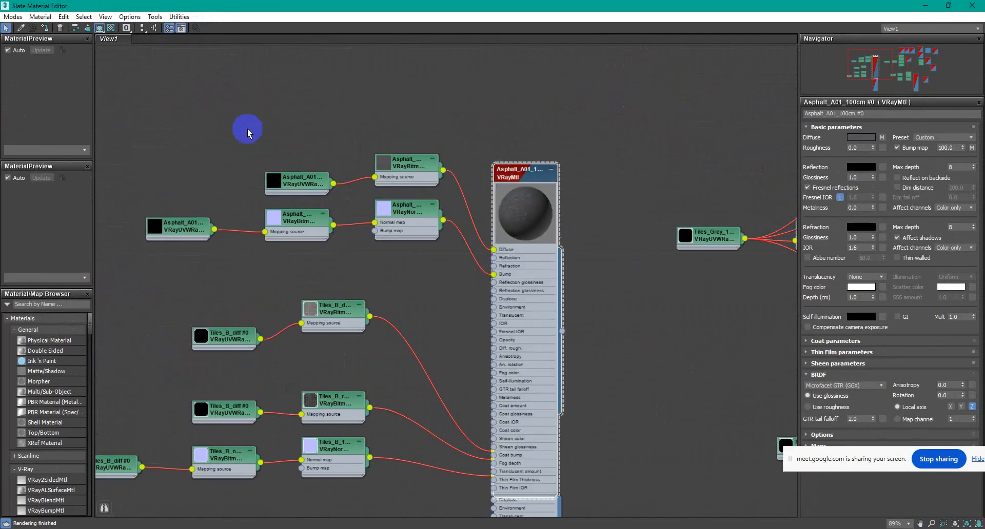
{"action": "left_click", "coordinate": [87, 28]}
{"action": "left_click_drag", "start_coordinate": [564, 147], "coordinate": [169, 261]}
{"action": "scroll", "coordinate": [390, 205], "scroll_direction": "down", "scroll_amount": 8}
{"action": "left_click_drag", "start_coordinate": [401, 141], "coordinate": [596, 322]}
{"action": "scroll", "coordinate": [597, 322], "scroll_direction": "up", "scroll_amount": 15}
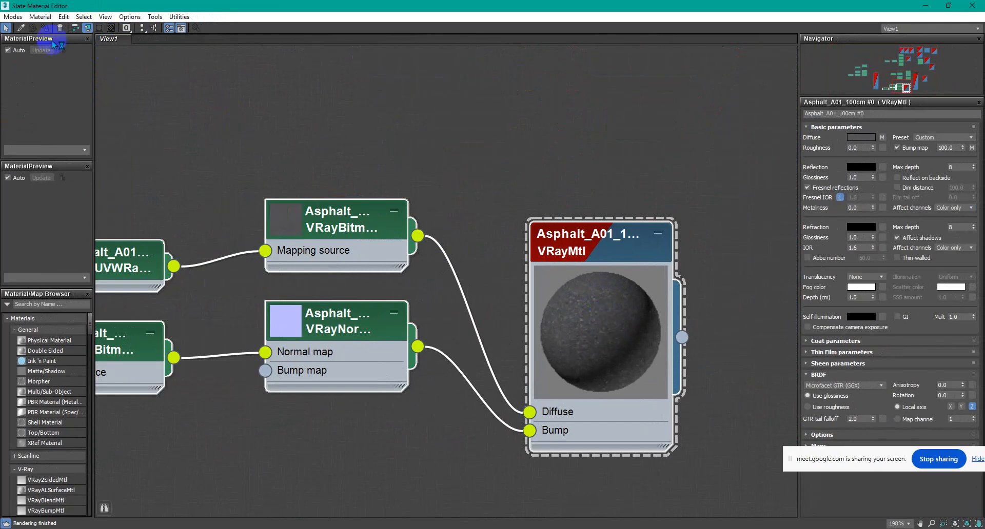
{"action": "left_click", "coordinate": [924, 5]}
{"action": "left_click", "coordinate": [888, 97]}
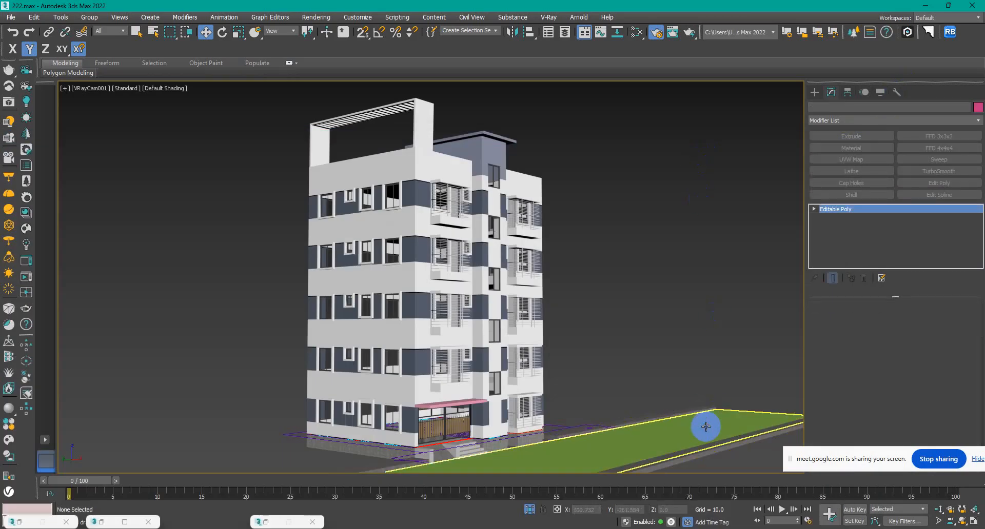
Step: Assign the Asphalt_A01_100cm material to the road slab
{"action": "key", "text": "m"}
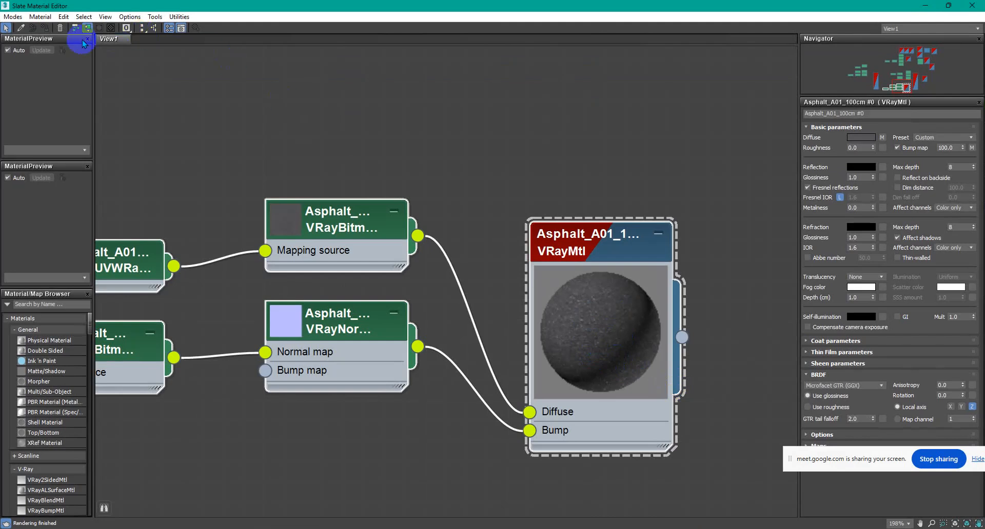
{"action": "middle_click_drag", "start_coordinate": [634, 145], "coordinate": [573, 181]}
{"action": "left_click", "coordinate": [573, 180]}
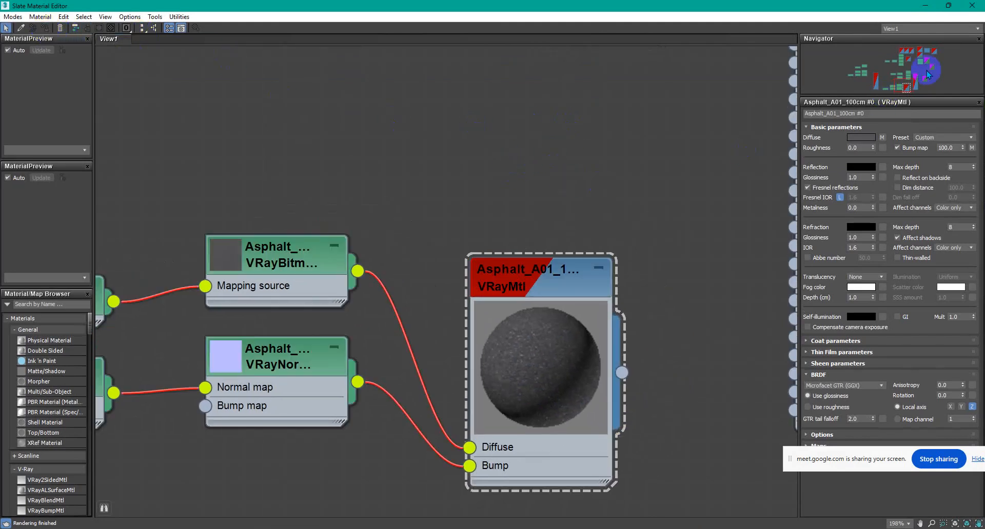
{"action": "left_click", "coordinate": [921, 12]}
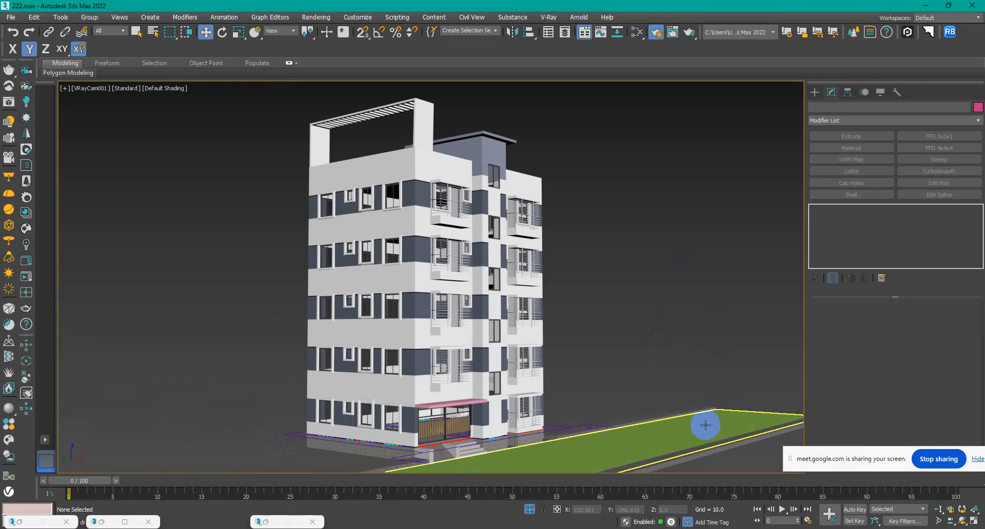
{"action": "key", "text": "m"}
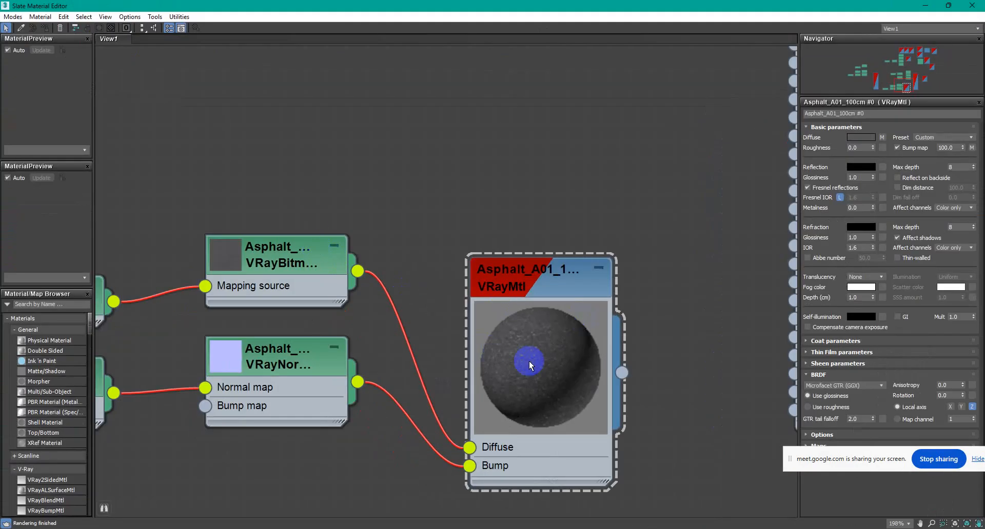
{"action": "left_click", "coordinate": [528, 361]}
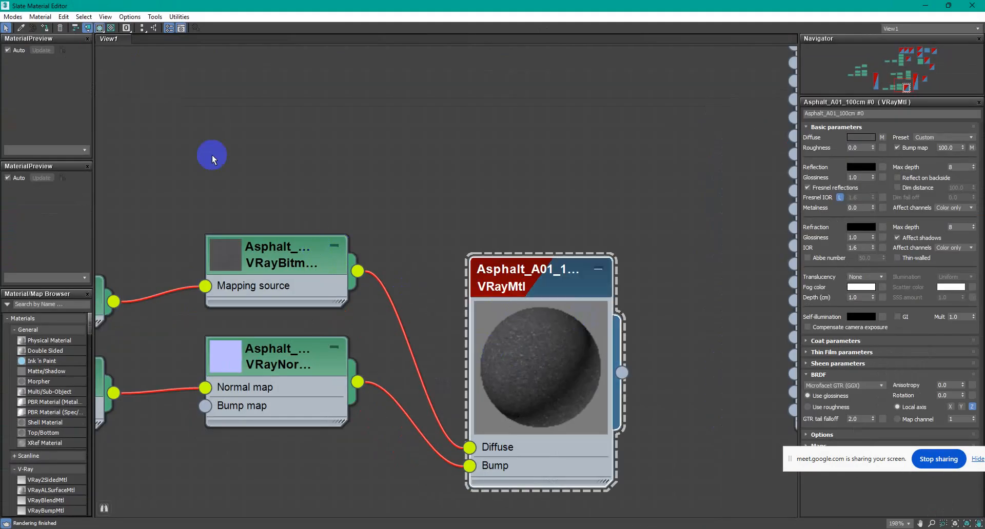
{"action": "left_click", "coordinate": [45, 29]}
{"action": "left_click", "coordinate": [924, 6]}
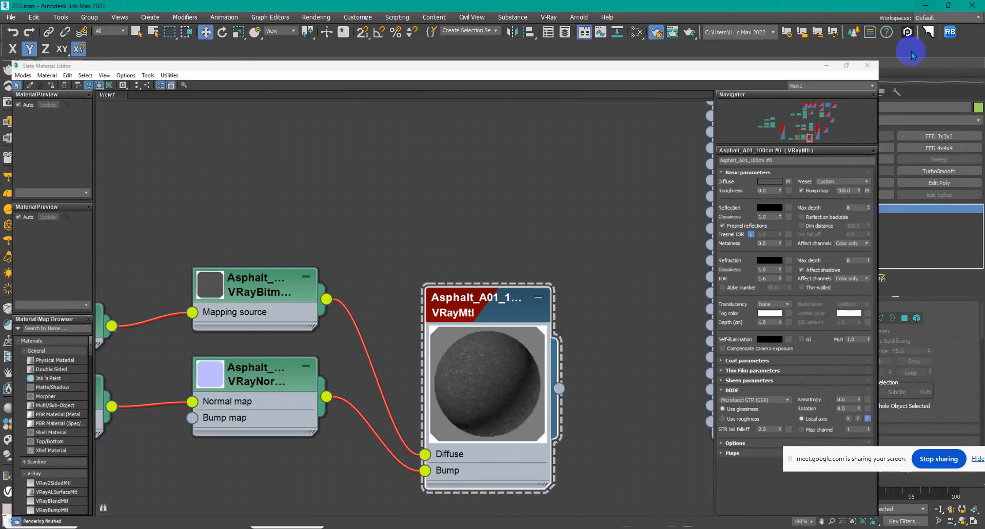
Step: Apply a UVW Map modifier with Box mapping to the road slab while viewing it from the top
{"action": "key", "text": "t"}
{"action": "key", "text": "z"}
{"action": "scroll", "coordinate": [451, 345], "scroll_direction": "down", "scroll_amount": 5}
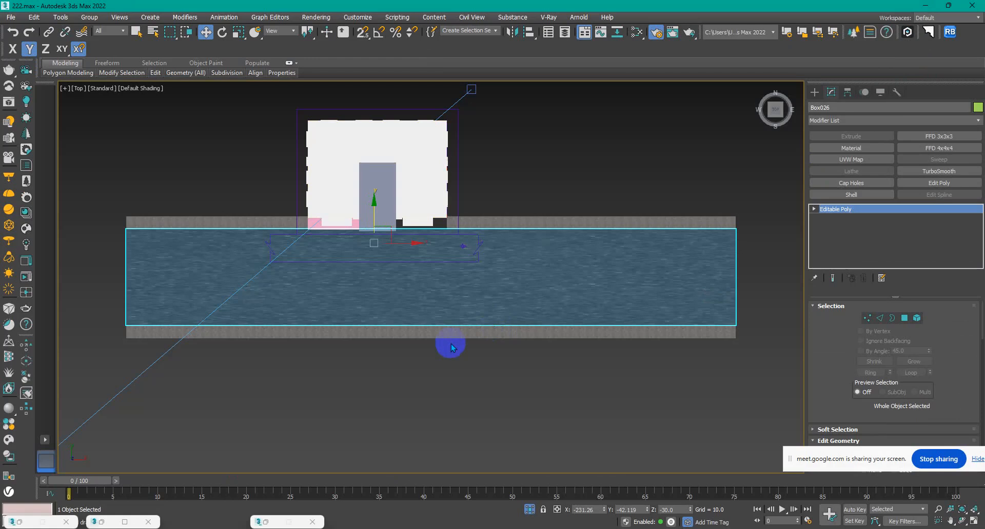
{"action": "scroll", "coordinate": [529, 281], "scroll_direction": "up", "scroll_amount": 8}
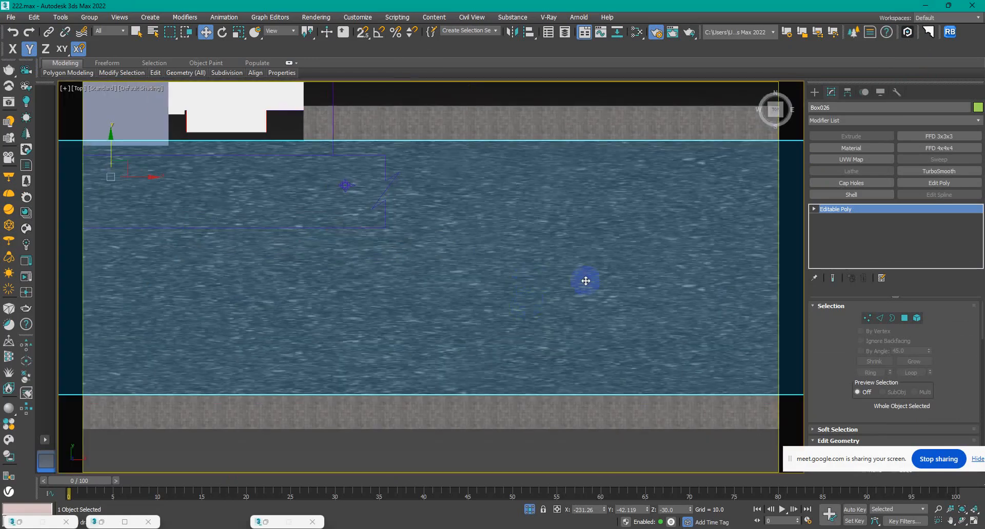
{"action": "left_click", "coordinate": [852, 160]}
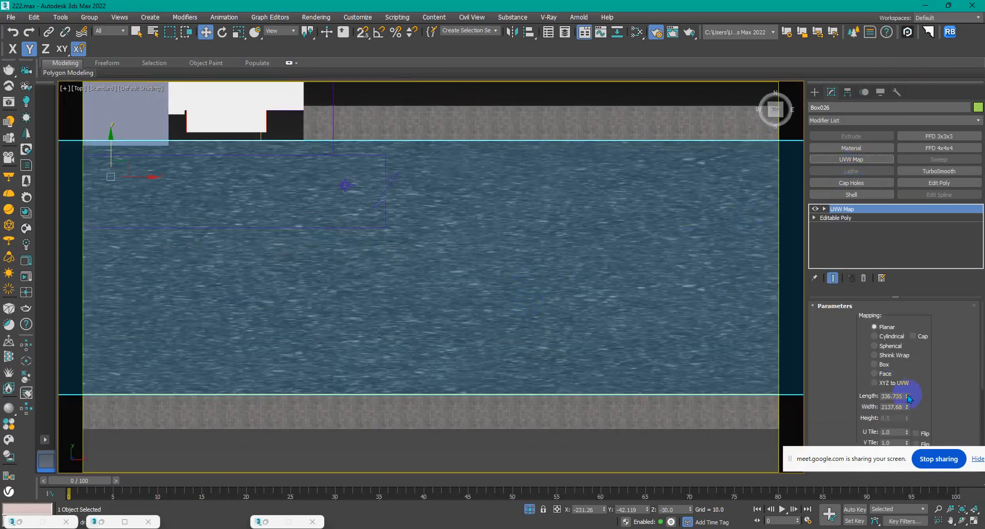
{"action": "scroll", "coordinate": [947, 371], "scroll_direction": "down", "scroll_amount": 1}
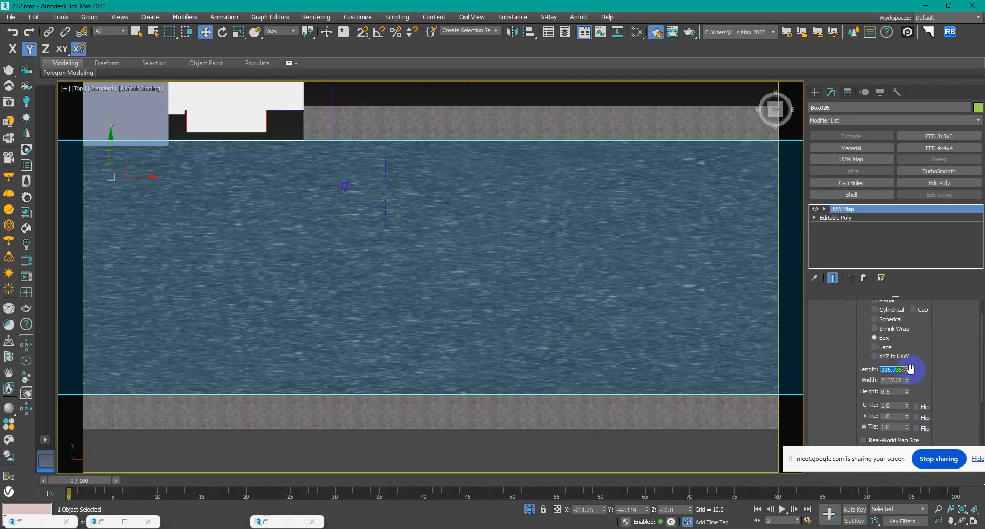
Step: Set the width of the road slab's UVW mapping to 300
{"action": "left_click_drag", "start_coordinate": [909, 372], "coordinate": [893, 426]}
{"action": "key", "text": "ctrl+z"}
{"action": "scroll", "coordinate": [704, 306], "scroll_direction": "up", "scroll_amount": 3}
{"action": "scroll", "coordinate": [627, 308], "scroll_direction": "down", "scroll_amount": 2}
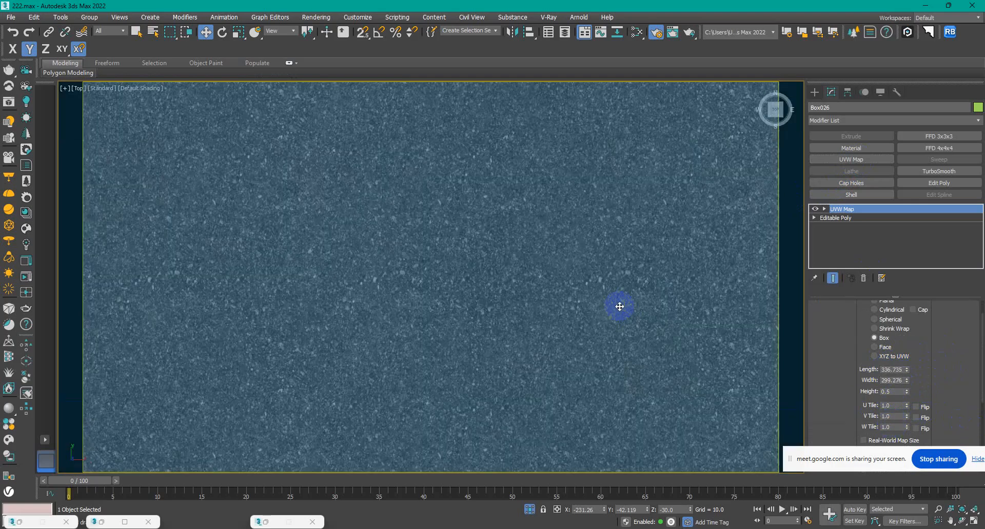
{"action": "middle_click_drag", "start_coordinate": [619, 305], "coordinate": [540, 329]}
{"action": "double_click", "coordinate": [893, 380]}
{"action": "type", "text": "300"}
{"action": "key", "text": "Tab"}
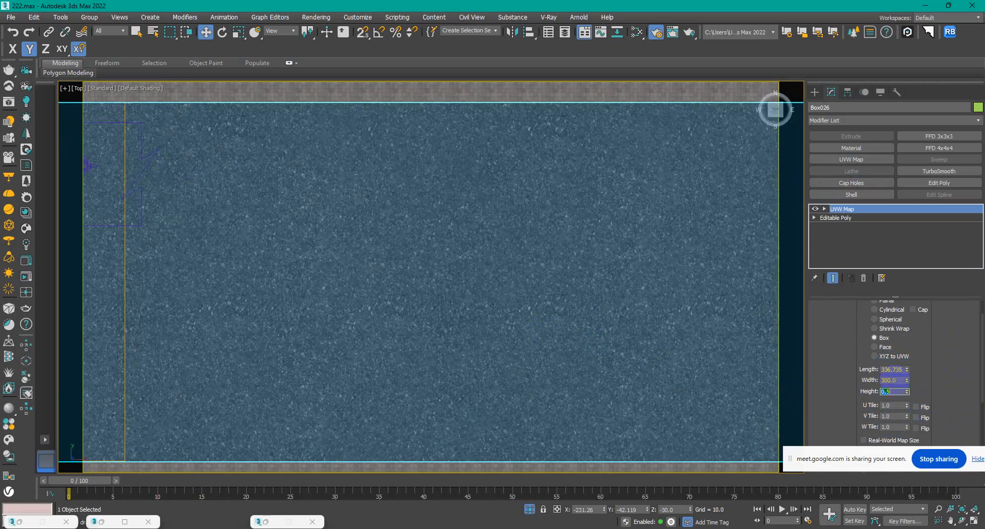
{"action": "key", "text": "Return"}
Step: Check the asphalt at an angle, reduce the UVW mapping to a length of 200 with a matching width, and review the camera view
{"action": "scroll", "coordinate": [552, 306], "scroll_direction": "down", "scroll_amount": 3}
{"action": "left_click", "coordinate": [514, 453]}
{"action": "middle_click_drag", "start_coordinate": [512, 452], "coordinate": [515, 338], "text": "alt"}
{"action": "middle_click_drag", "start_coordinate": [390, 416], "coordinate": [527, 290]}
{"action": "scroll", "coordinate": [440, 353], "scroll_direction": "up", "scroll_amount": 12}
{"action": "scroll", "coordinate": [407, 301], "scroll_direction": "down", "scroll_amount": 5}
{"action": "left_click", "coordinate": [407, 298]}
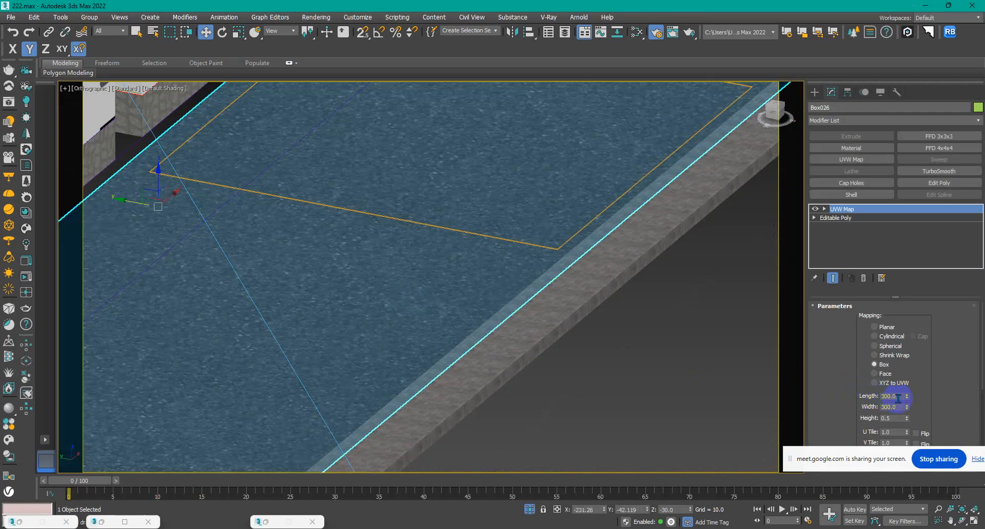
{"action": "type", "text": "200"}
{"action": "key", "text": "Tab"}
{"action": "type", "text": "2"}
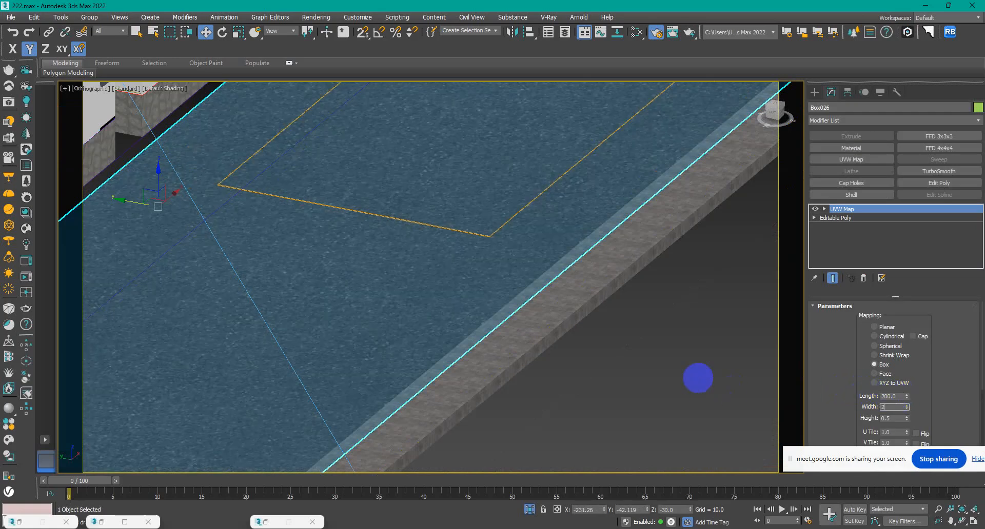
{"action": "key", "text": "Return"}
{"action": "left_click", "coordinate": [638, 392]}
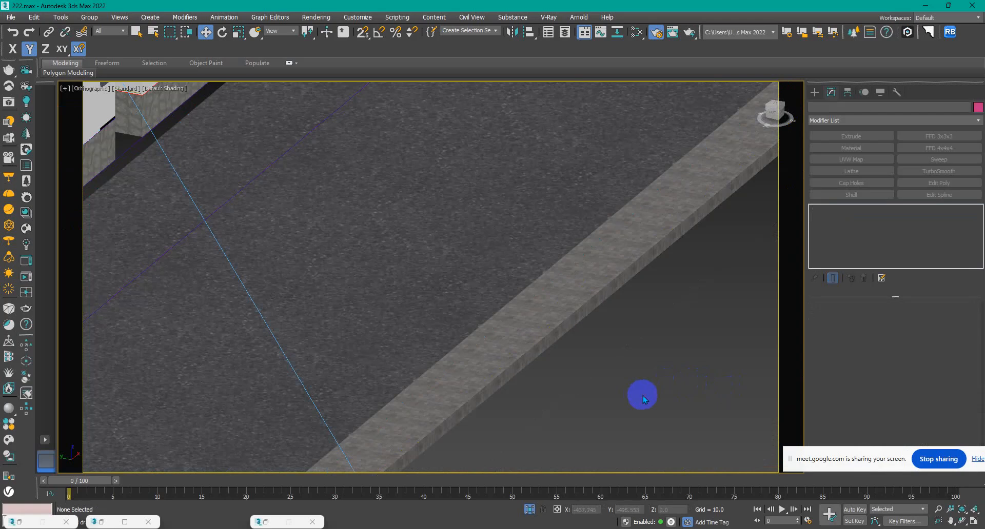
{"action": "key", "text": "c"}
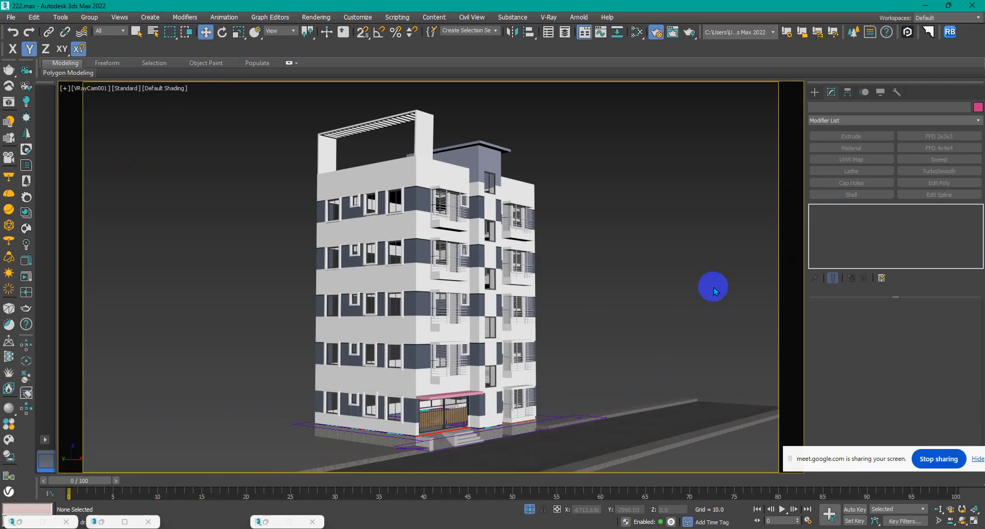
Step: Create a ground plane about 2196 long and 2358 wide in the top view, covering the building and the road
{"action": "key", "text": "t"}
{"action": "key", "text": "z"}
{"action": "scroll", "coordinate": [555, 279], "scroll_direction": "down", "scroll_amount": 1}
{"action": "scroll", "coordinate": [525, 233], "scroll_direction": "up", "scroll_amount": 2}
{"action": "scroll", "coordinate": [525, 233], "scroll_direction": "up", "scroll_amount": 6}
{"action": "scroll", "coordinate": [646, 372], "scroll_direction": "down", "scroll_amount": 3}
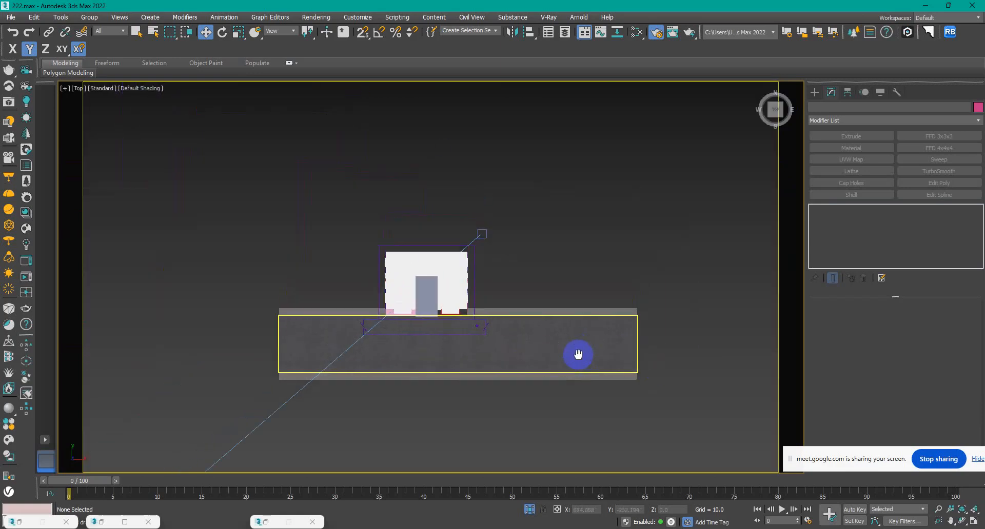
{"action": "left_click", "coordinate": [814, 92]}
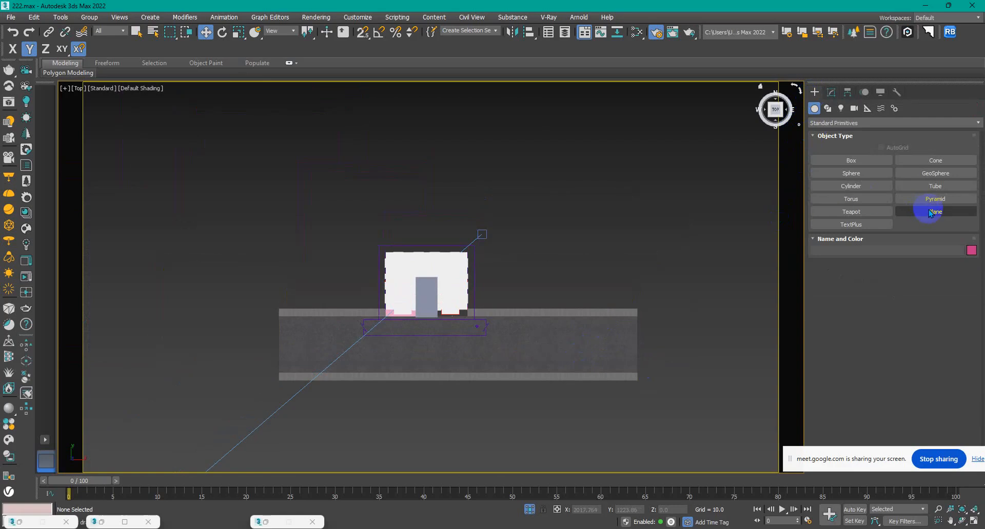
{"action": "left_click", "coordinate": [931, 211]}
{"action": "left_click_drag", "start_coordinate": [262, 101], "coordinate": [658, 470]}
{"action": "left_click", "coordinate": [832, 93]}
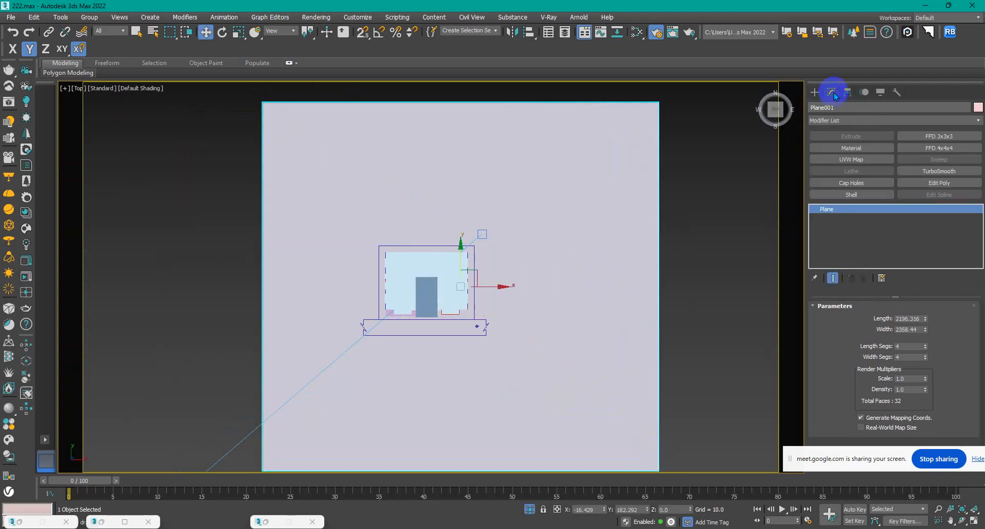
Step: Lower the ground plane along Z so the road and sidewalks sit above it, and inspect it around the building
{"action": "scroll", "coordinate": [660, 444], "scroll_direction": "down", "scroll_amount": 2}
{"action": "middle_click_drag", "start_coordinate": [660, 441], "coordinate": [692, 372], "text": "alt"}
{"action": "middle_click_drag", "start_coordinate": [527, 404], "coordinate": [523, 340], "text": "alt"}
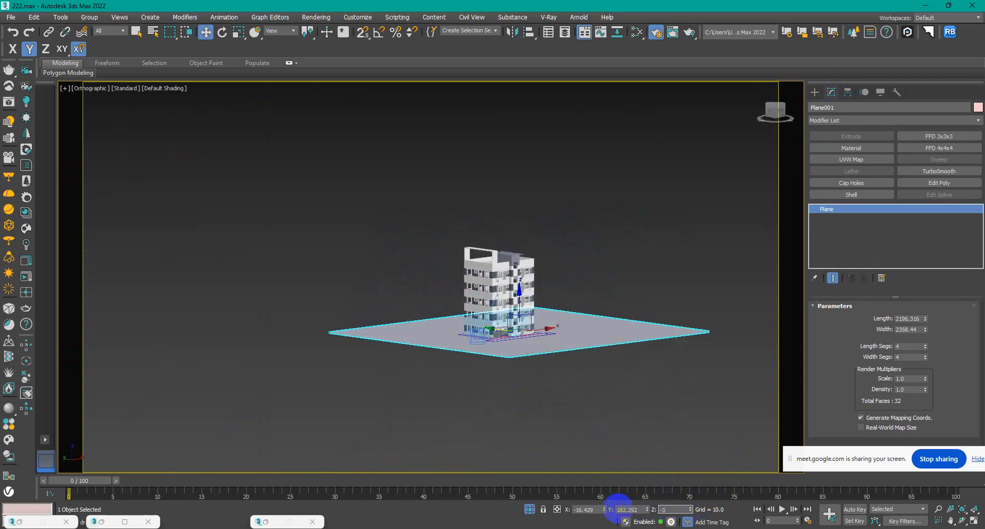
{"action": "left_click", "coordinate": [606, 412]}
{"action": "scroll", "coordinate": [496, 356], "scroll_direction": "up", "scroll_amount": 10}
{"action": "scroll", "coordinate": [495, 356], "scroll_direction": "down", "scroll_amount": 5}
{"action": "middle_click_drag", "start_coordinate": [510, 358], "coordinate": [515, 376], "text": "alt"}
{"action": "scroll", "coordinate": [501, 274], "scroll_direction": "up", "scroll_amount": 4}
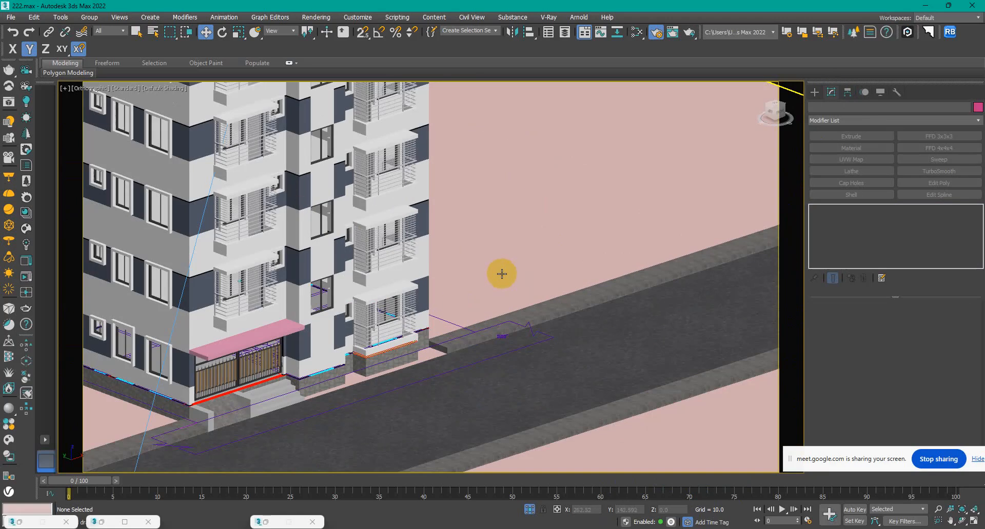
{"action": "left_click", "coordinate": [509, 310]}
{"action": "scroll", "coordinate": [532, 295], "scroll_direction": "down", "scroll_amount": 2}
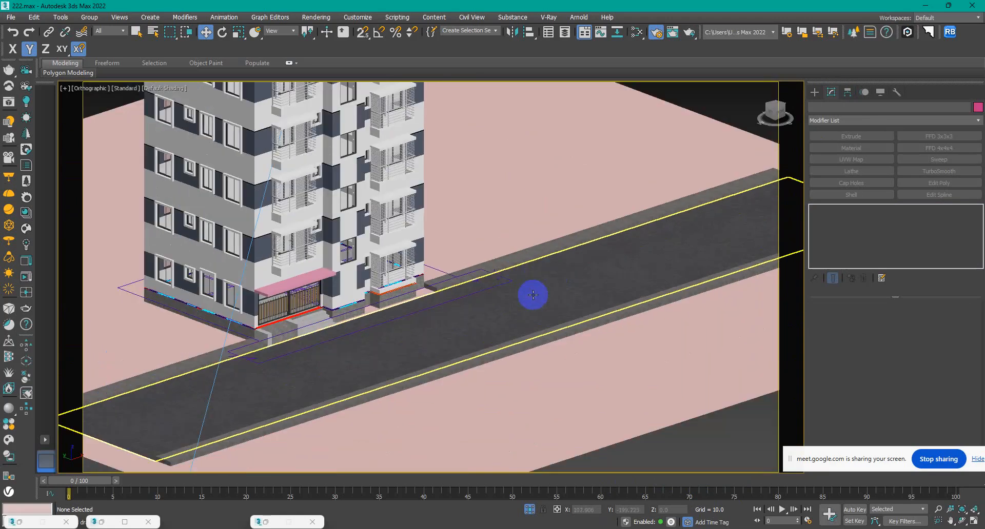
{"action": "left_click", "coordinate": [577, 353]}
{"action": "key", "text": "m"}
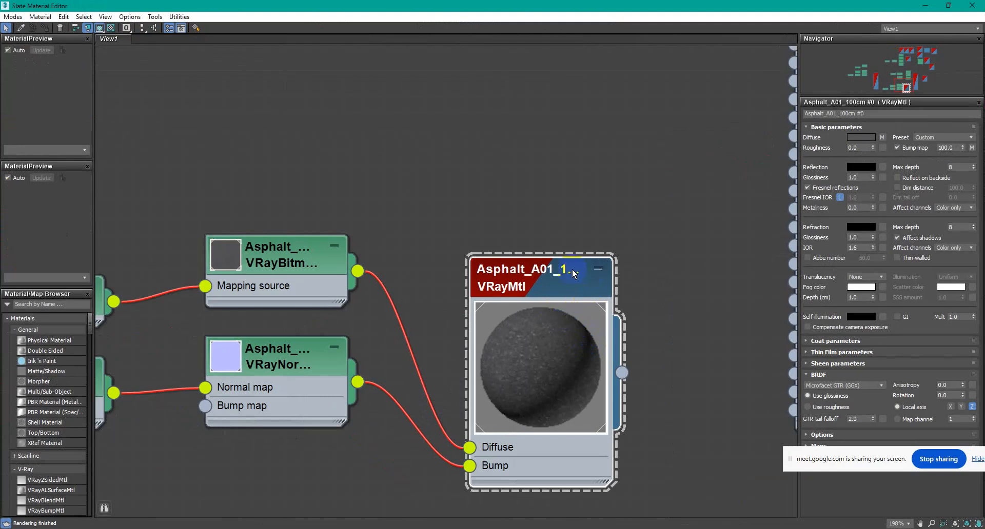
{"action": "left_click", "coordinate": [925, 6]}
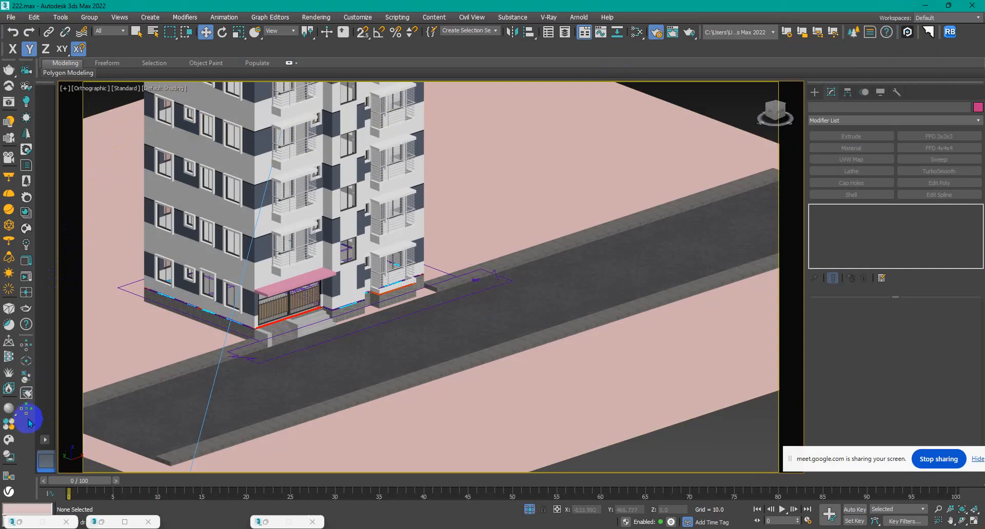
Step: Search the downloaded Chaos Cosmos assets for "grass" and arrange the browser so the whole row of assets can be seen
{"action": "left_click", "coordinate": [10, 440]}
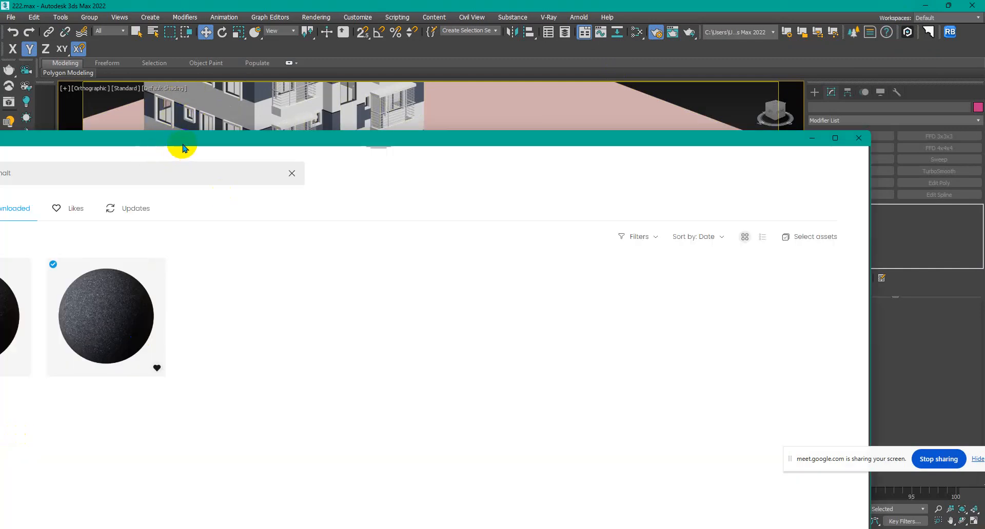
{"action": "left_click_drag", "start_coordinate": [182, 149], "coordinate": [496, 112]}
{"action": "left_click_drag", "start_coordinate": [351, 138], "coordinate": [281, 137]}
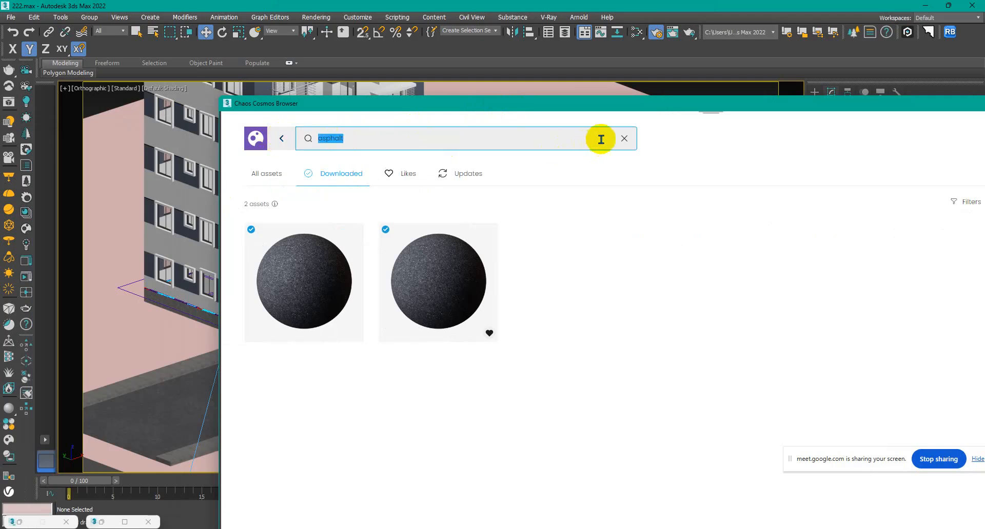
{"action": "left_click", "coordinate": [623, 139]}
{"action": "left_click", "coordinate": [365, 138]}
{"action": "type", "text": "g"}
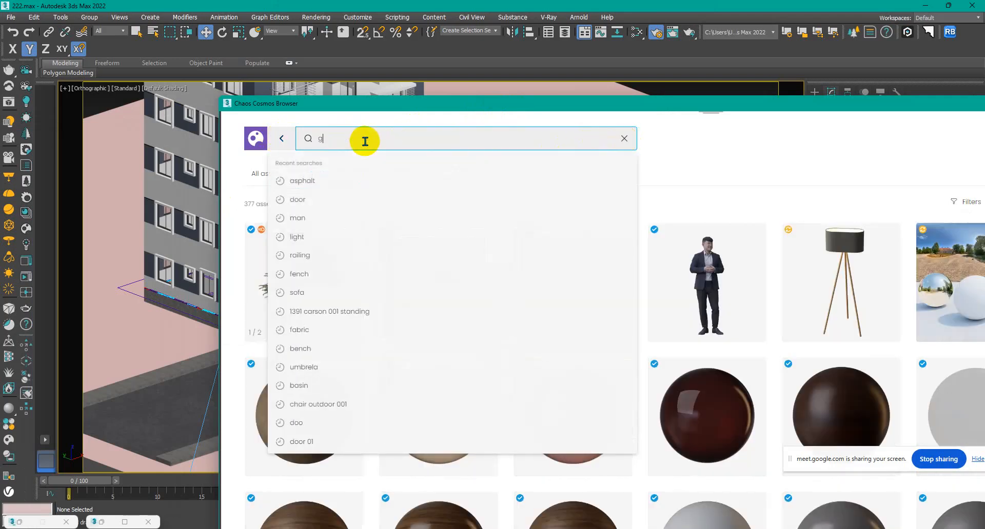
{"action": "type", "text": "rass"}
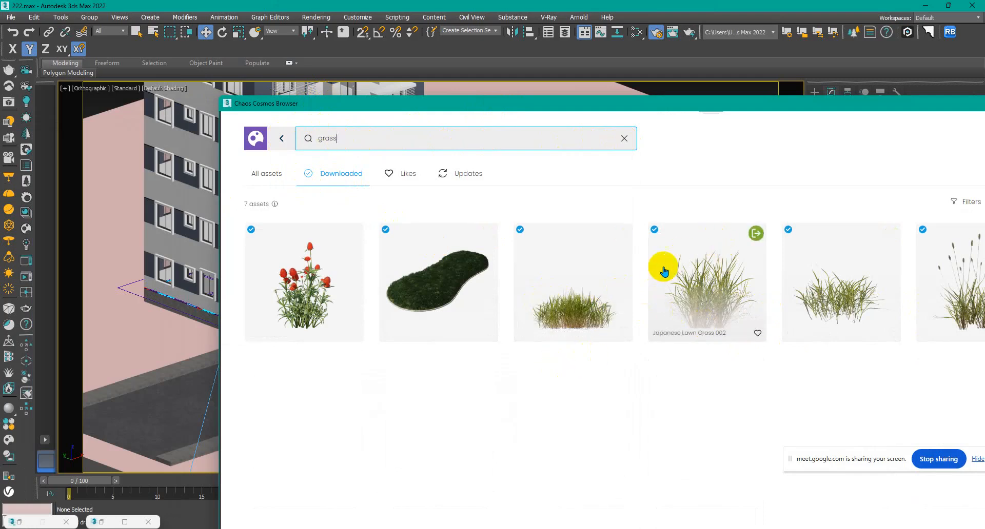
{"action": "left_click_drag", "start_coordinate": [787, 105], "coordinate": [572, 124]}
{"action": "left_click_drag", "start_coordinate": [816, 128], "coordinate": [767, 128]}
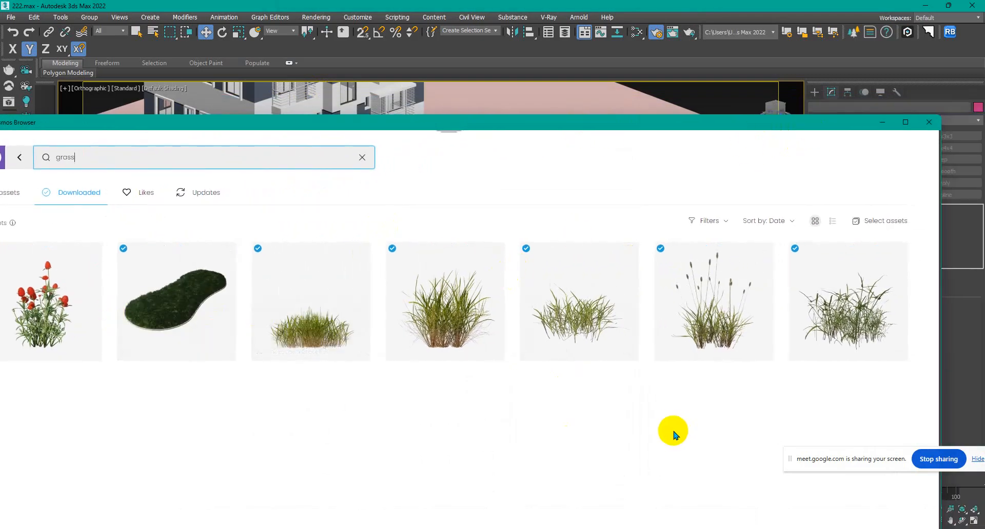
Step: Import the Japanese Lawn Grass 005 asset into the scene and isolate it together with the ground plane
{"action": "left_click", "coordinate": [360, 252]}
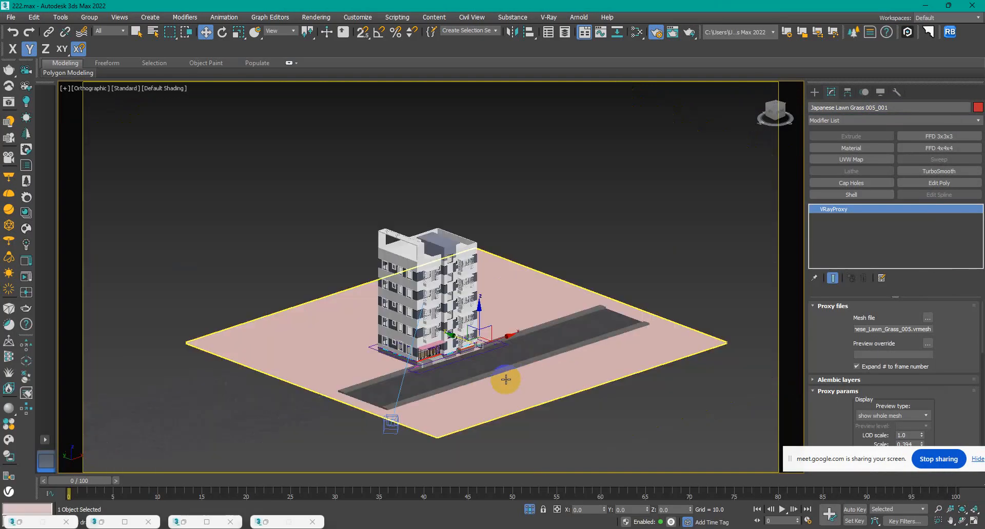
{"action": "scroll", "coordinate": [441, 215], "scroll_direction": "up", "scroll_amount": 15}
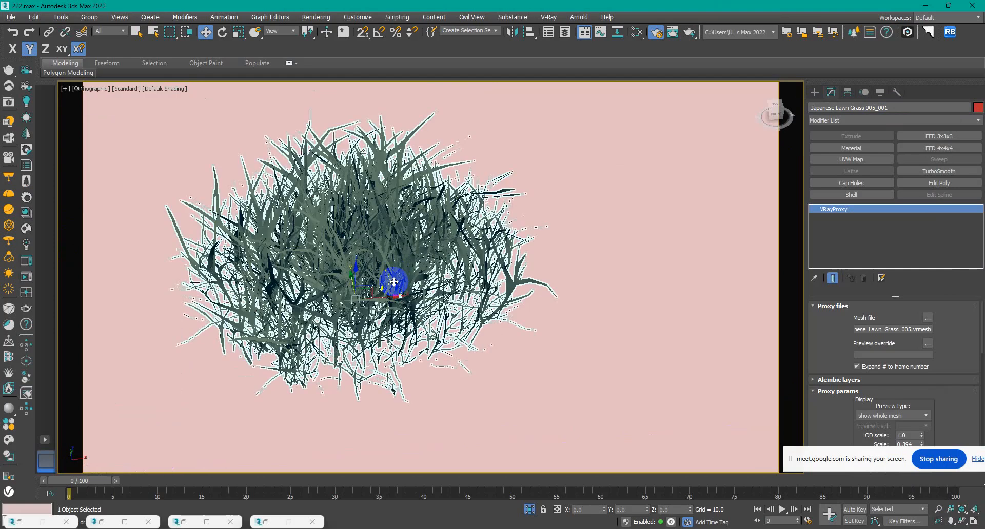
{"action": "scroll", "coordinate": [411, 290], "scroll_direction": "down", "scroll_amount": 12}
{"action": "left_click", "coordinate": [426, 327], "text": "ctrl"}
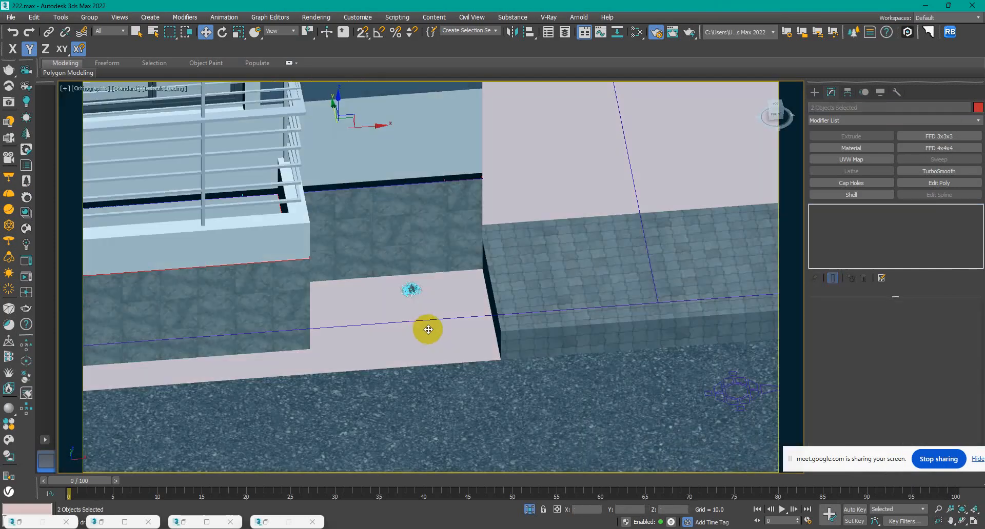
{"action": "key", "text": "alt+q"}
{"action": "left_click", "coordinate": [760, 247]}
{"action": "scroll", "coordinate": [460, 303], "scroll_direction": "up", "scroll_amount": 15}
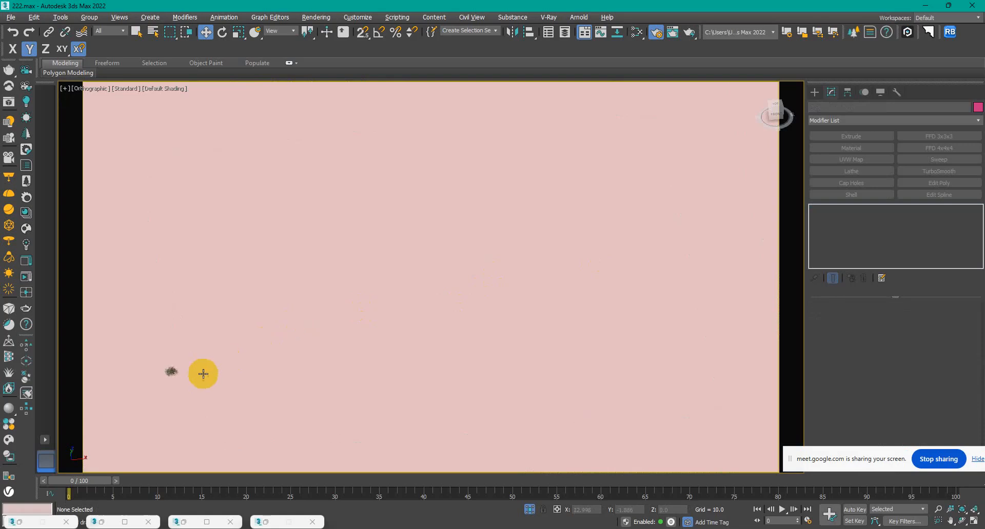
{"action": "middle_click_drag", "start_coordinate": [296, 359], "coordinate": [352, 316]}
{"action": "scroll", "coordinate": [556, 310], "scroll_direction": "down", "scroll_amount": 15}
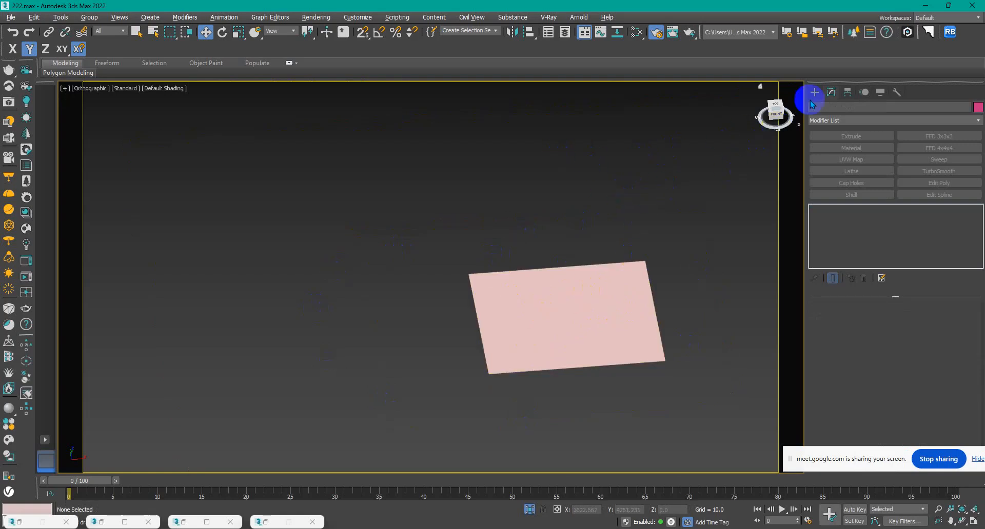
Step: Try to set up a Chaos Scatter object, checking its Info section and viewing the imported grass clump up close
{"action": "left_click", "coordinate": [854, 36]}
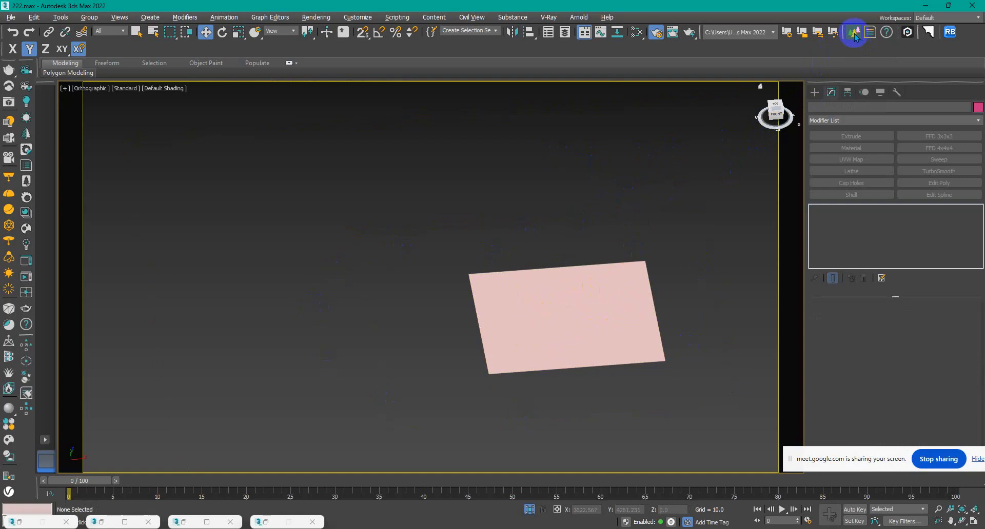
{"action": "left_click", "coordinate": [845, 201]}
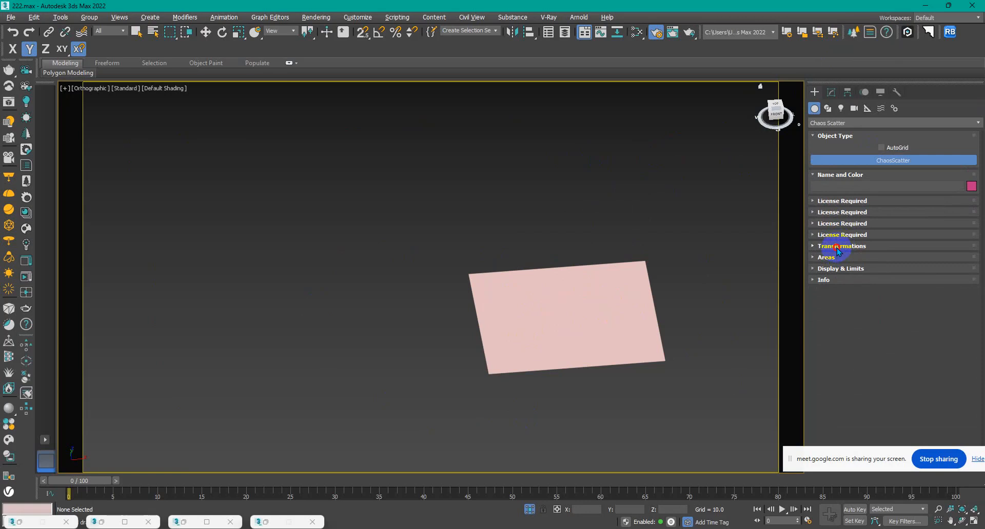
{"action": "left_click", "coordinate": [823, 280]}
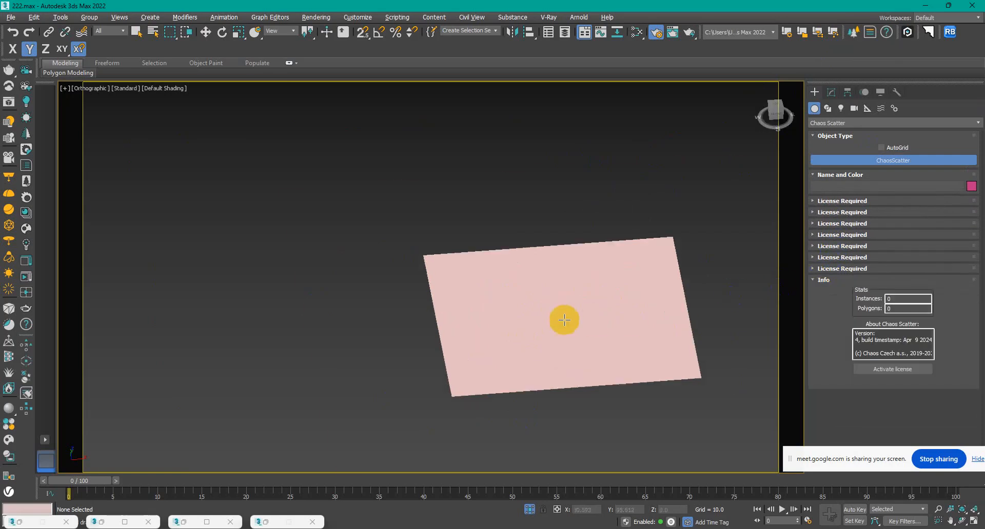
{"action": "scroll", "coordinate": [562, 318], "scroll_direction": "up", "scroll_amount": 10}
{"action": "scroll", "coordinate": [553, 326], "scroll_direction": "up", "scroll_amount": 10}
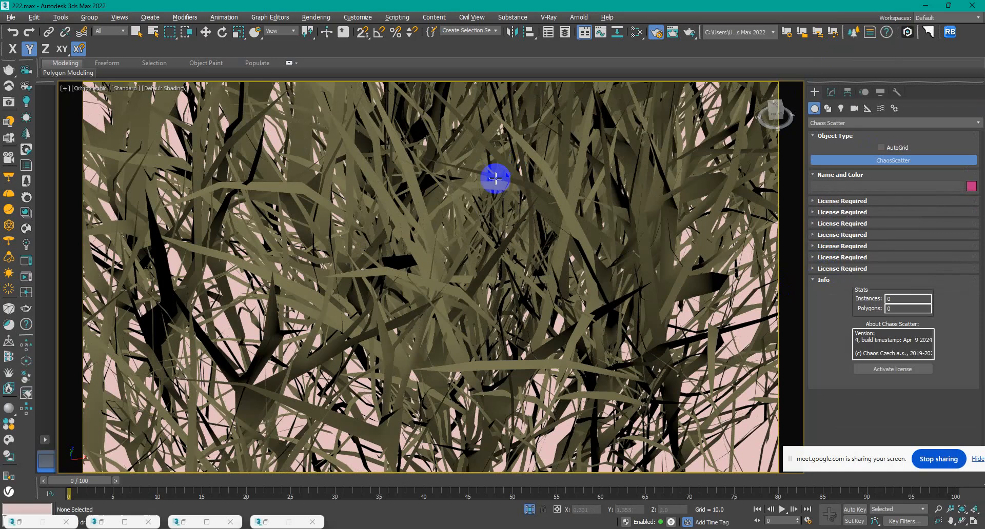
{"action": "scroll", "coordinate": [495, 178], "scroll_direction": "down", "scroll_amount": 15}
{"action": "middle_click_drag", "start_coordinate": [479, 253], "coordinate": [435, 279]}
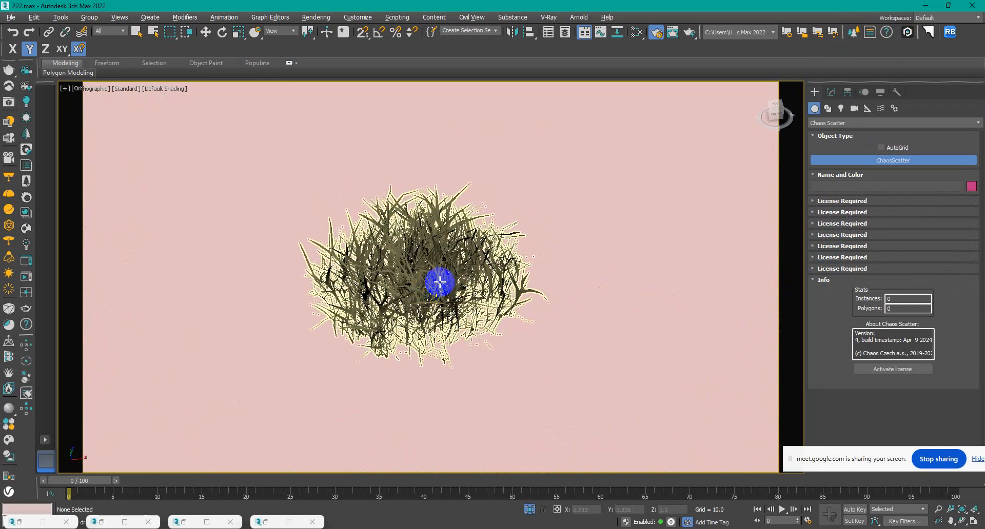
{"action": "left_click", "coordinate": [830, 93]}
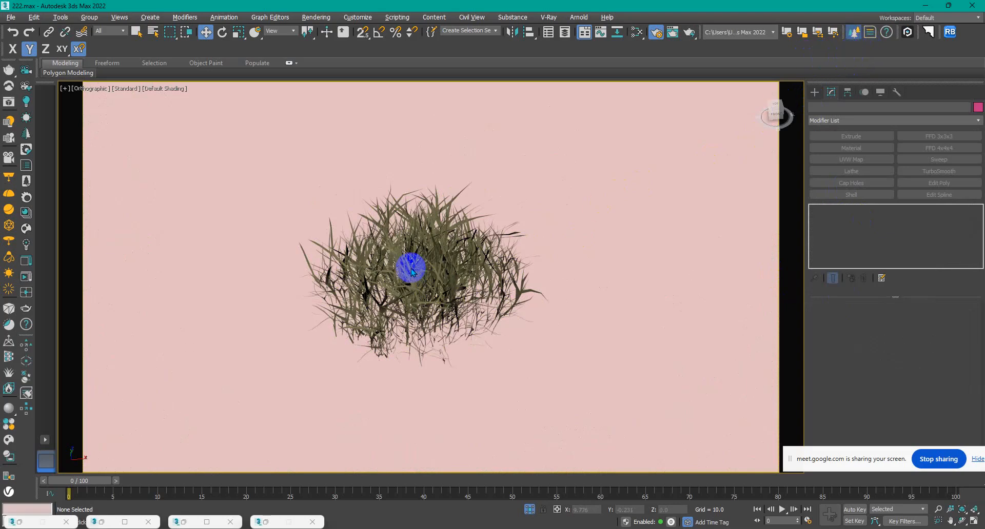
{"action": "scroll", "coordinate": [428, 302], "scroll_direction": "down", "scroll_amount": 15}
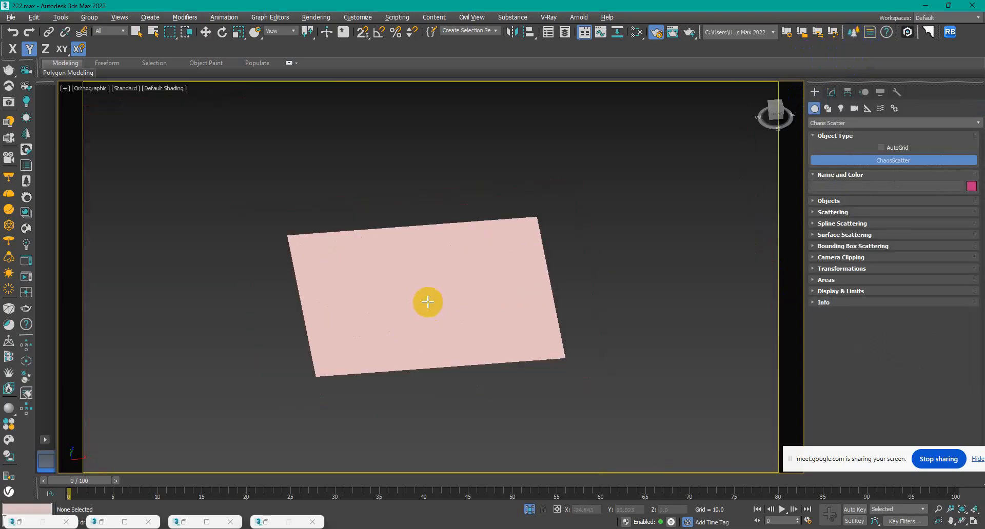
{"action": "left_click", "coordinate": [206, 32]}
{"action": "left_click_drag", "start_coordinate": [346, 173], "coordinate": [445, 360]}
{"action": "left_click", "coordinate": [457, 385]}
{"action": "scroll", "coordinate": [459, 365], "scroll_direction": "up", "scroll_amount": 10}
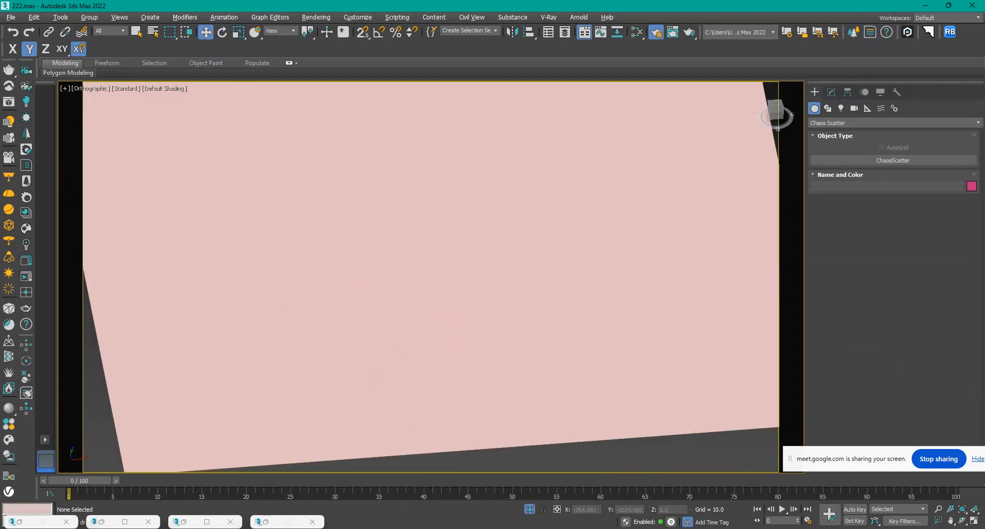
Step: Switch to Chrome and open a new browser tab ready for a web search
{"action": "left_click", "coordinate": [460, 528]}
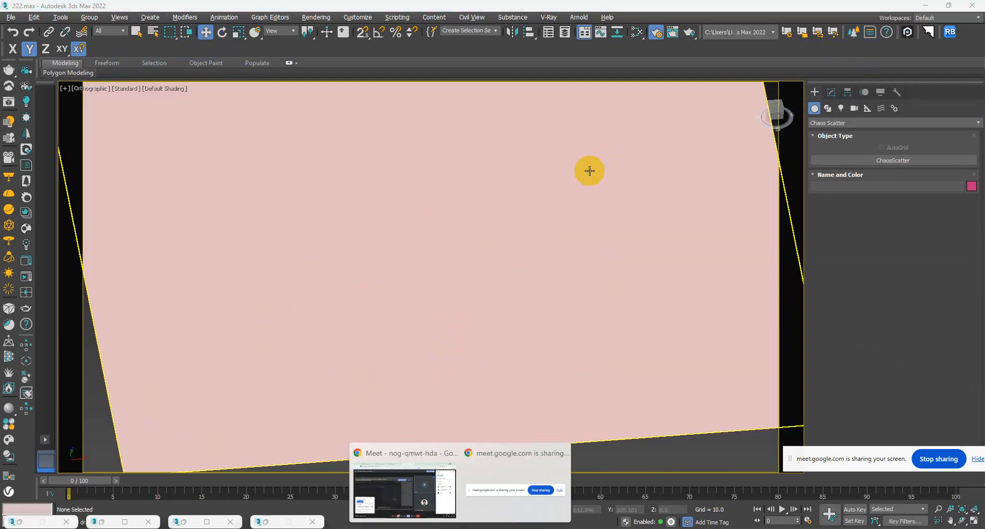
{"action": "left_click", "coordinate": [924, 5]}
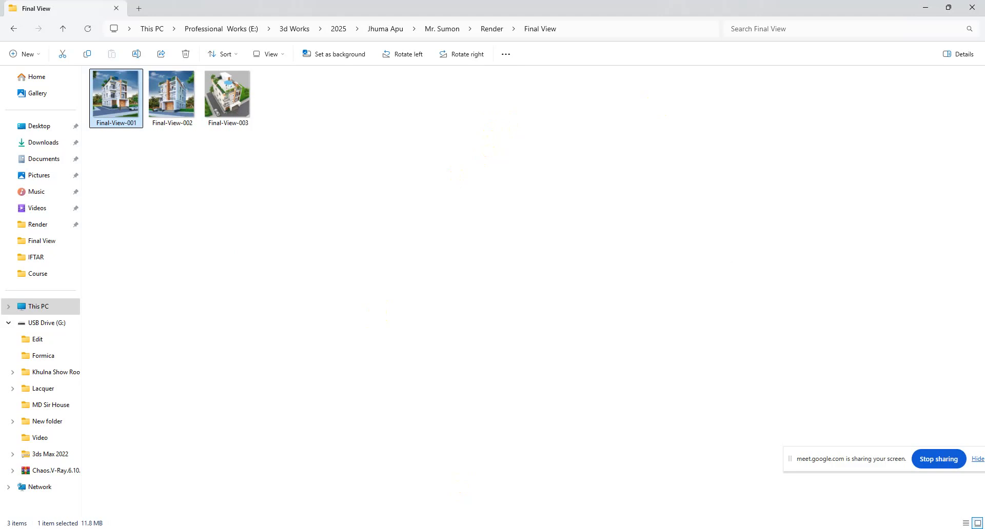
{"action": "mouse_move", "coordinate": [460, 528]}
{"action": "left_click", "coordinate": [418, 484]}
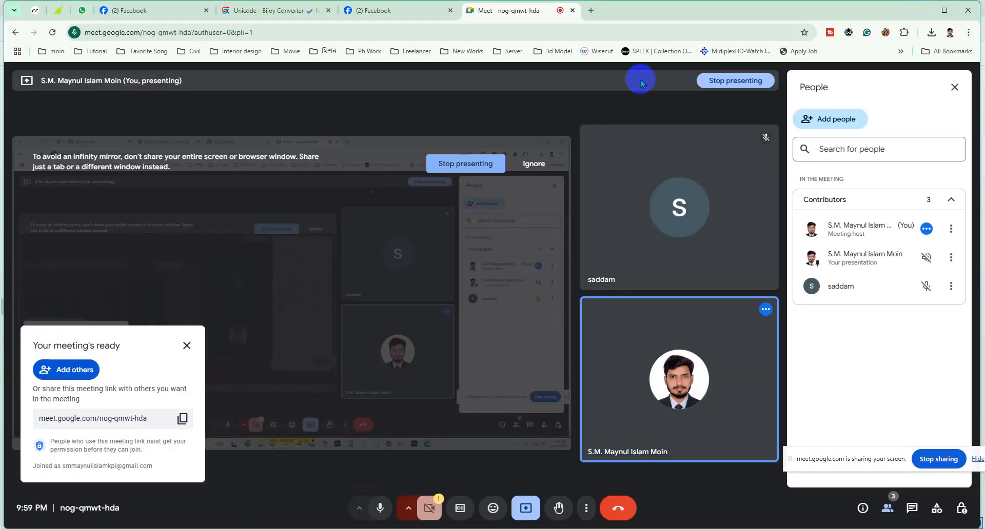
{"action": "left_click", "coordinate": [587, 11]}
{"action": "left_click", "coordinate": [505, 32]}
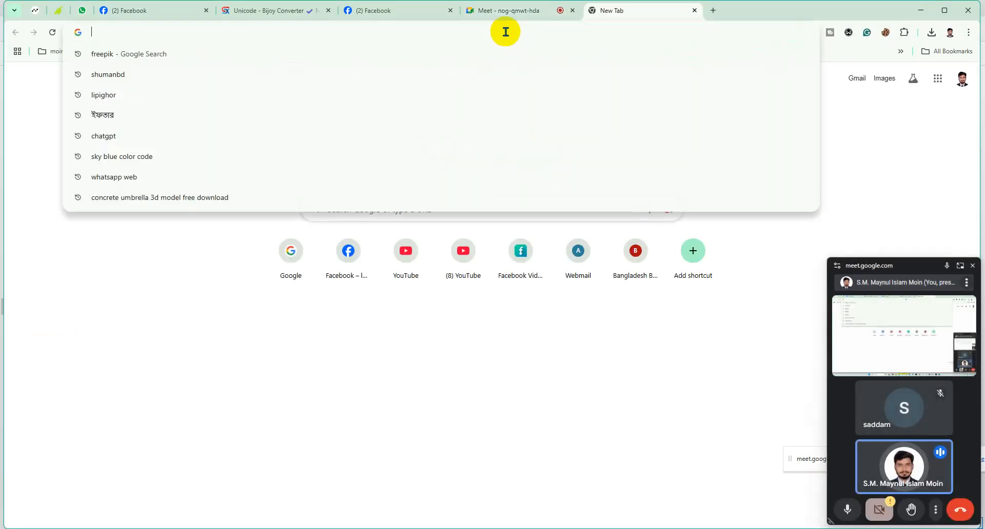
Step: Search Google for "grass Texture Seamless"
{"action": "type", "text": "grass"}
{"action": "key", "text": "BackSpace"}
{"action": "key", "text": "BackSpace"}
{"action": "key", "text": "BackSpace"}
{"action": "key", "text": "BackSpace"}
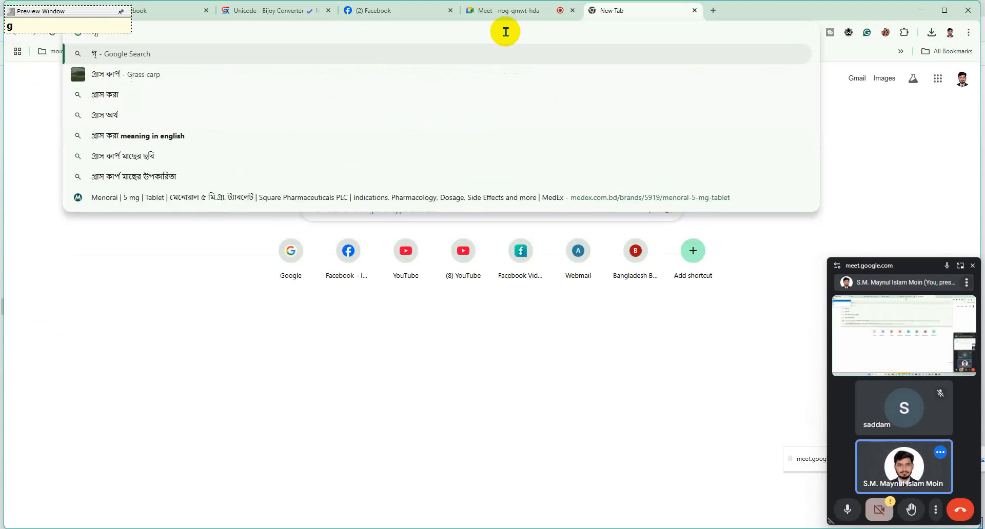
{"action": "key", "text": "BackSpace"}
{"action": "type", "text": "grass"}
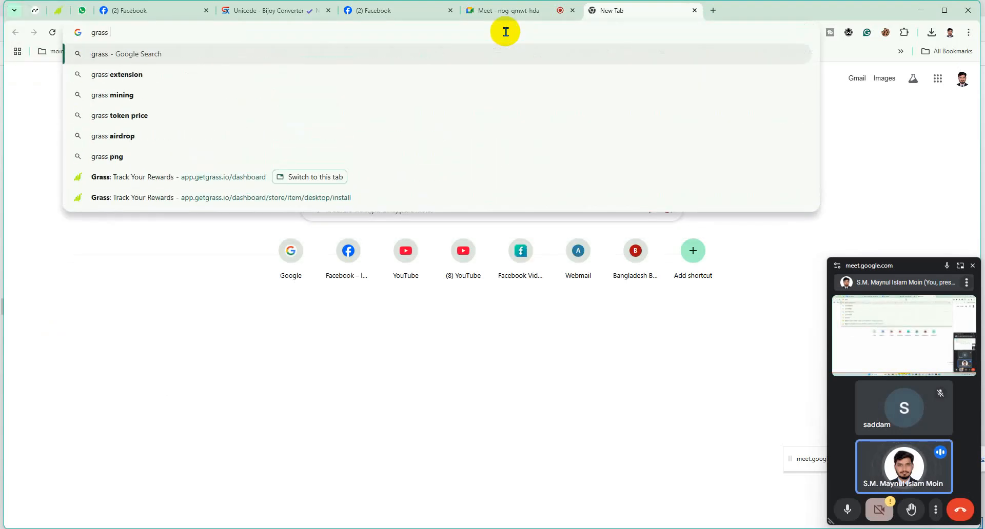
{"action": "type", "text": " Texture Seamless"}
{"action": "key", "text": "Return"}
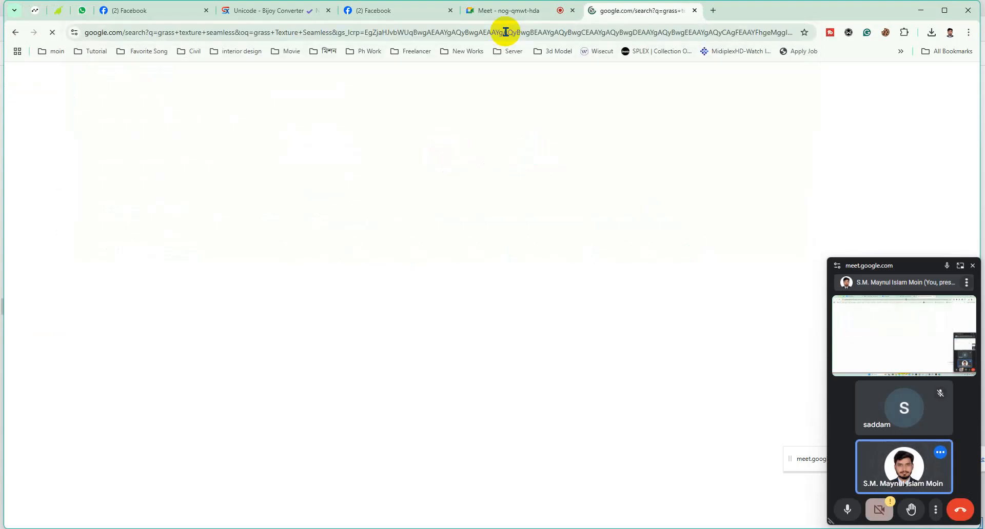
Step: Preview the SketchUp Texture Club "green grass textures seamless" image result and view its source page in a new tab
{"action": "left_click", "coordinate": [176, 206]}
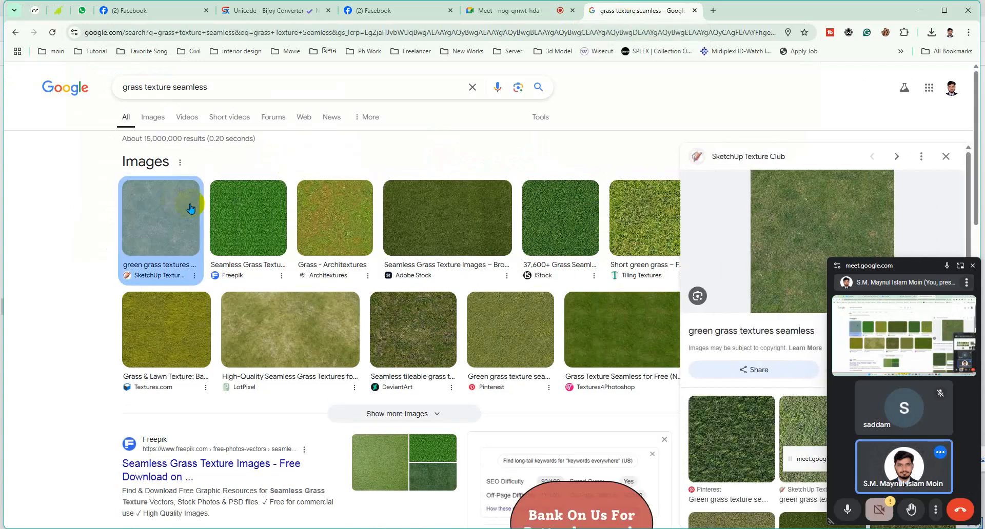
{"action": "right_click", "coordinate": [805, 232]}
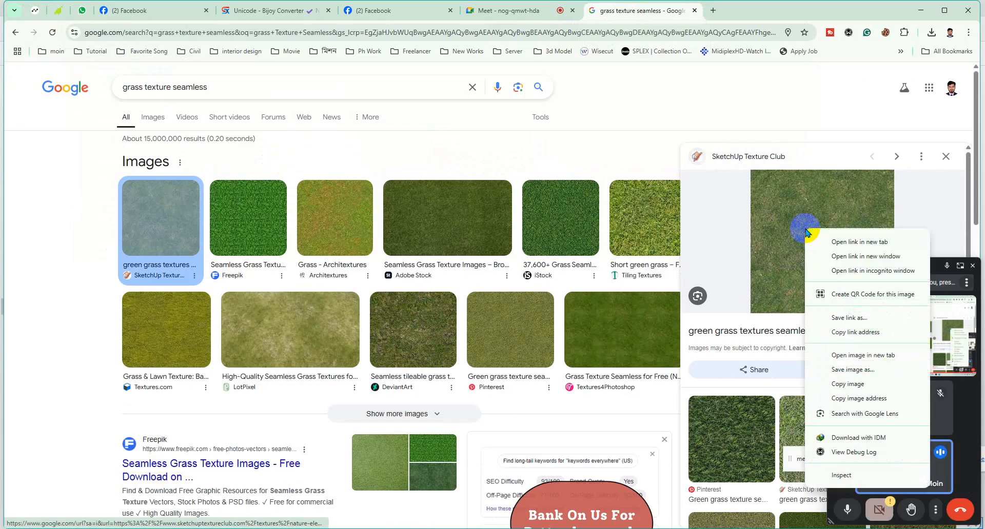
{"action": "left_click", "coordinate": [846, 365]}
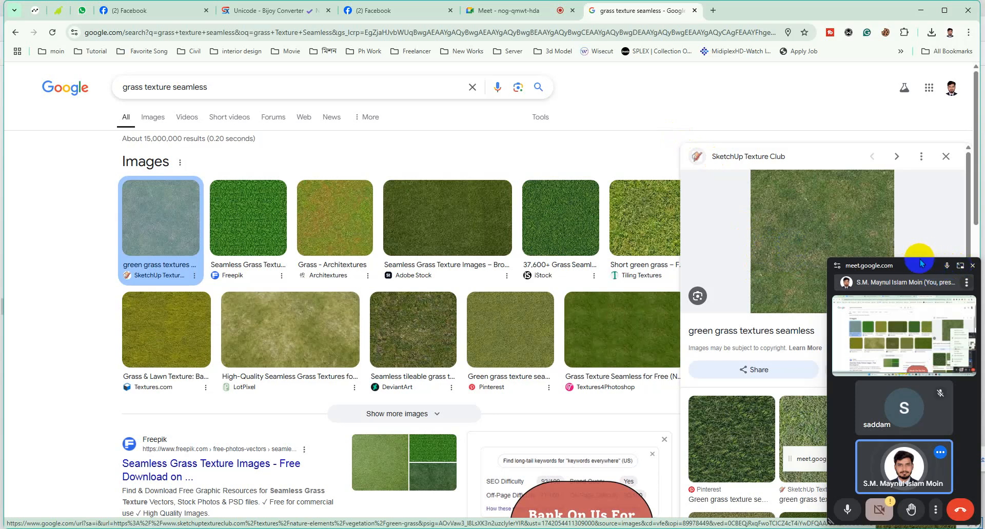
{"action": "left_click_drag", "start_coordinate": [827, 256], "coordinate": [895, 458]}
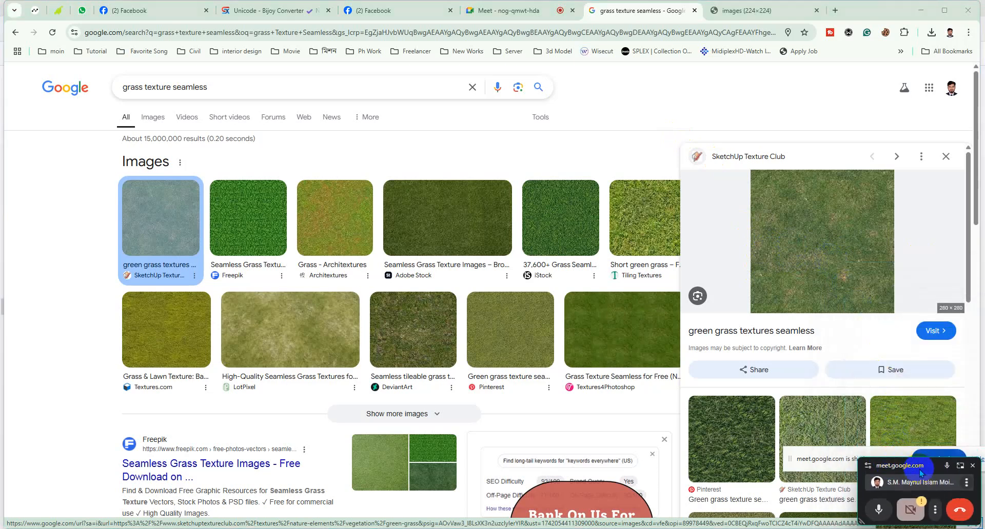
{"action": "scroll", "coordinate": [805, 226], "scroll_direction": "down", "scroll_amount": 1}
{"action": "right_click", "coordinate": [815, 219]}
{"action": "left_click", "coordinate": [846, 225]}
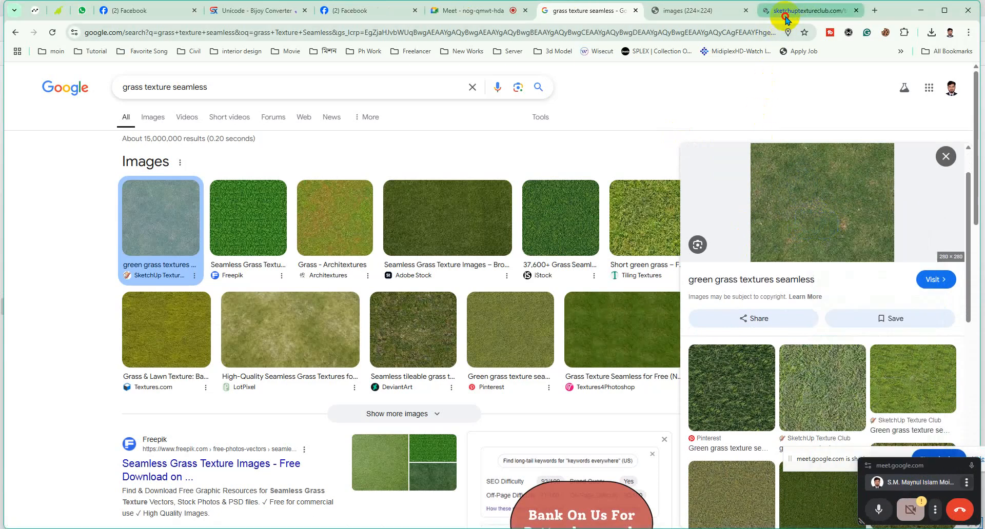
{"action": "left_click", "coordinate": [786, 16]}
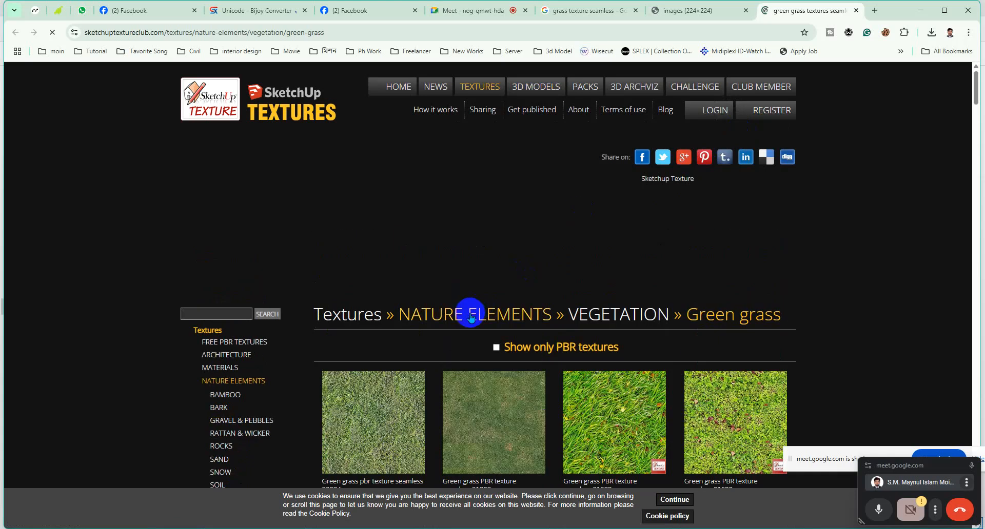
Step: Open the page of Green grass texture seamless 21349 from the green grass gallery in a new tab
{"action": "scroll", "coordinate": [471, 310], "scroll_direction": "down", "scroll_amount": 3}
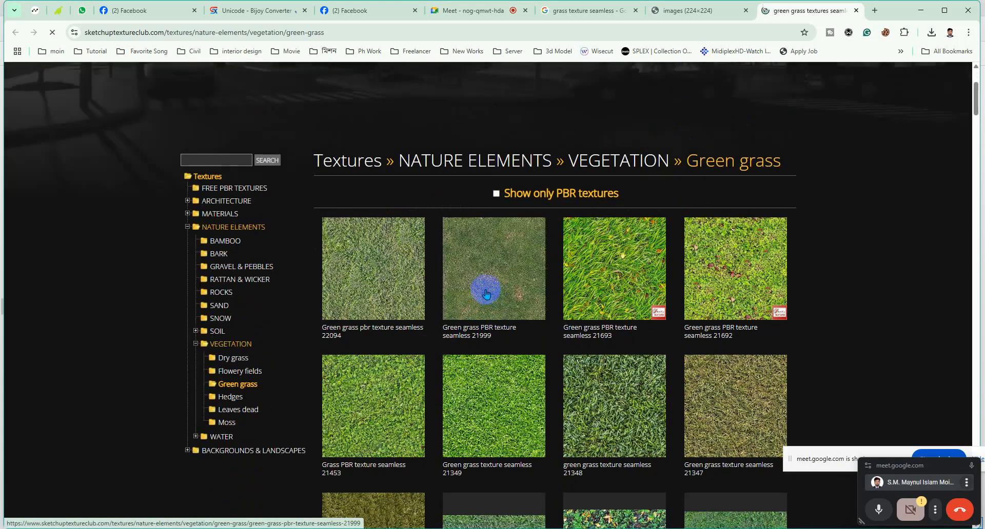
{"action": "right_click", "coordinate": [480, 418]}
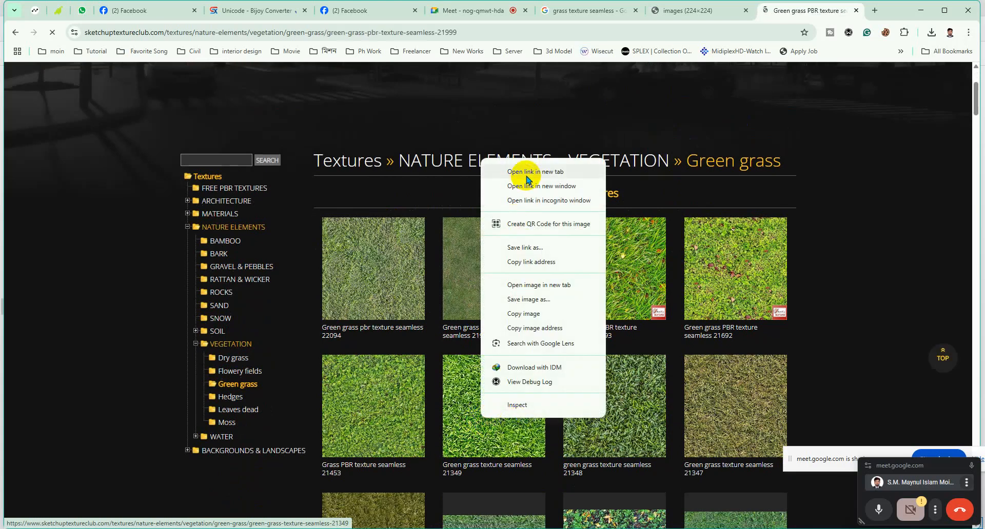
{"action": "left_click", "coordinate": [527, 173]}
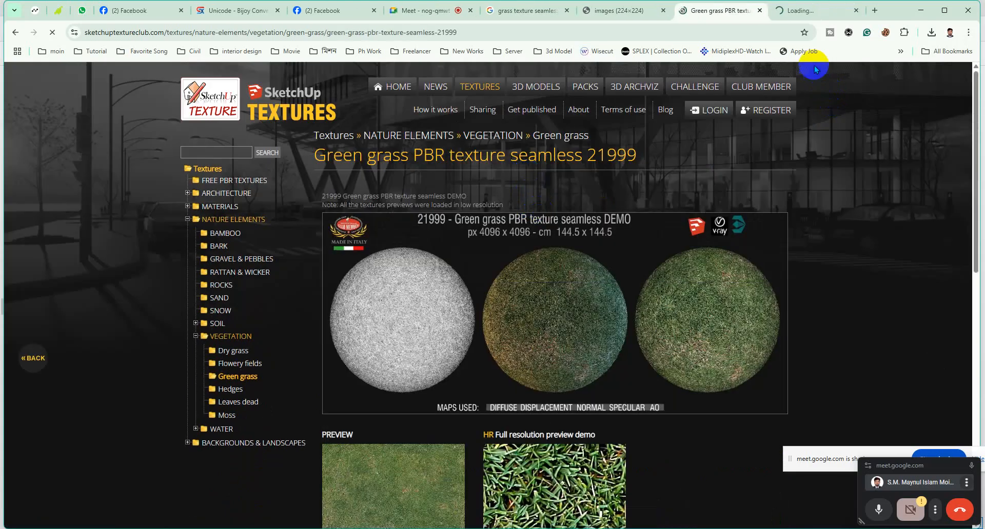
{"action": "left_click", "coordinate": [801, 14]}
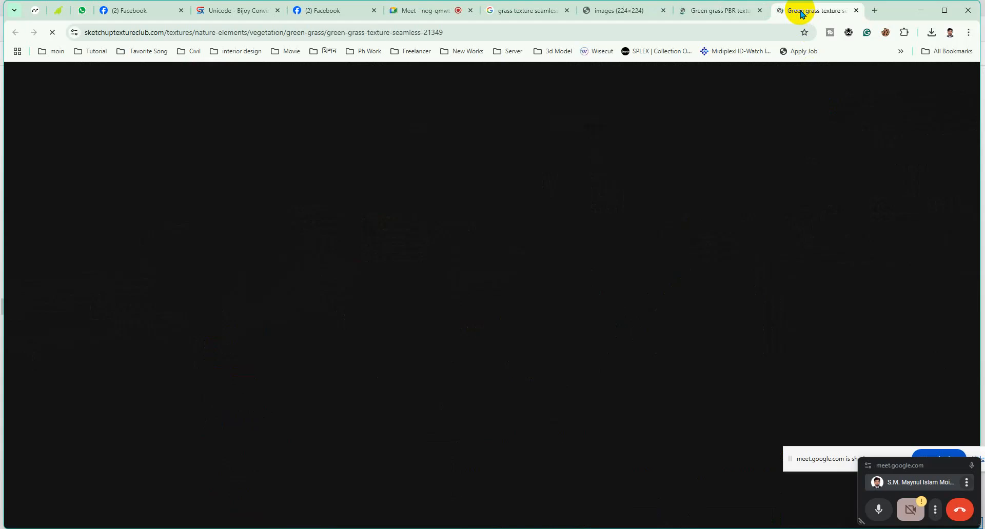
{"action": "left_click", "coordinate": [139, 11]}
{"action": "scroll", "coordinate": [469, 290], "scroll_direction": "down", "scroll_amount": 10}
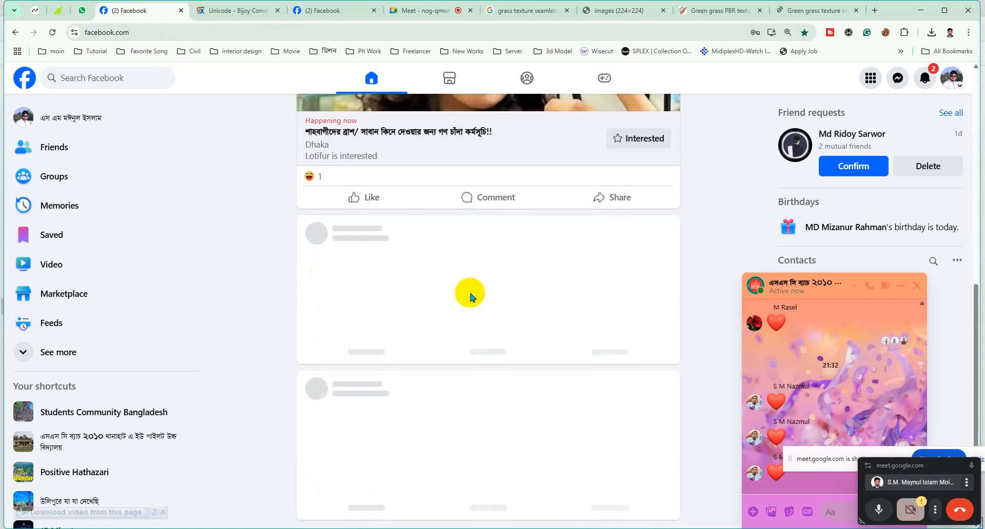
{"action": "left_click", "coordinate": [928, 82]}
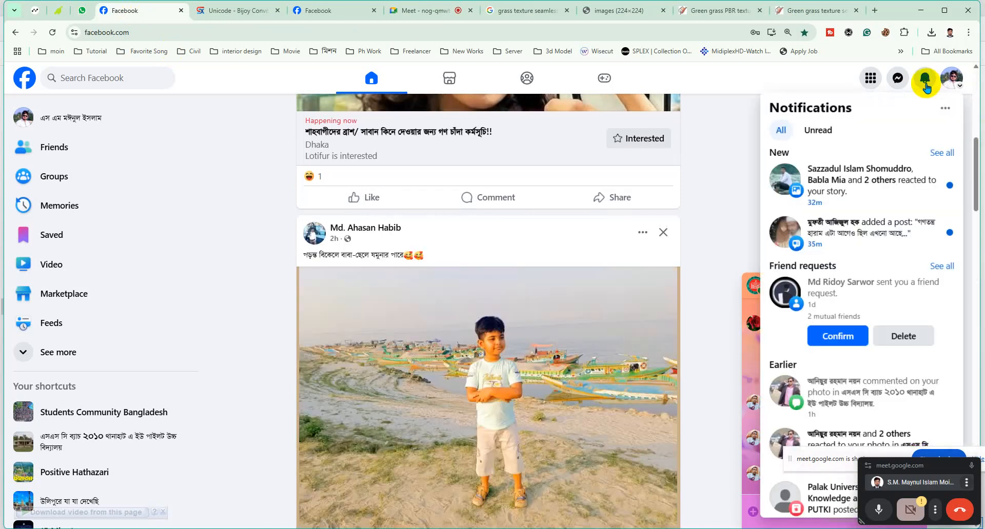
Step: Download the free 1024x1024 px version of Green grass texture seamless 21349 and open the folder holding the downloaded archive
{"action": "left_click", "coordinate": [819, 10]}
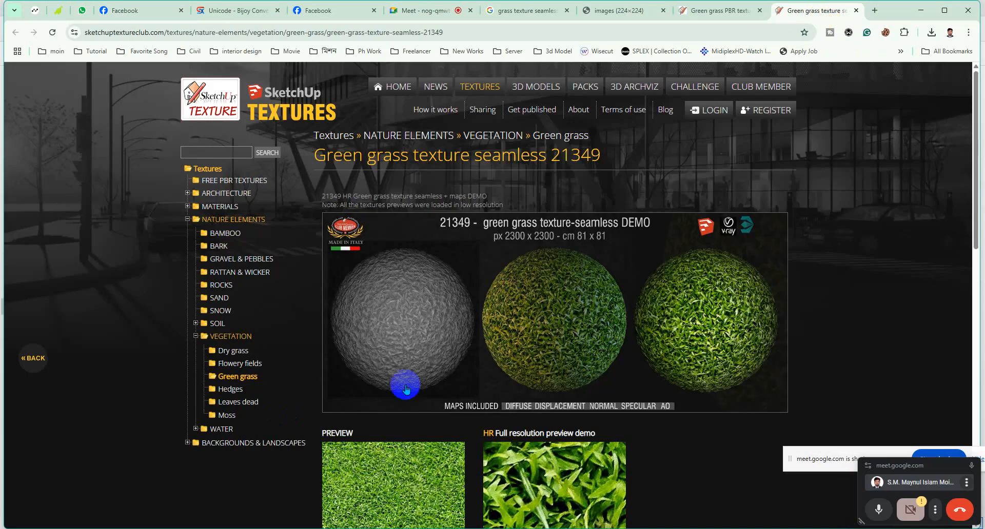
{"action": "scroll", "coordinate": [543, 334], "scroll_direction": "down", "scroll_amount": 5}
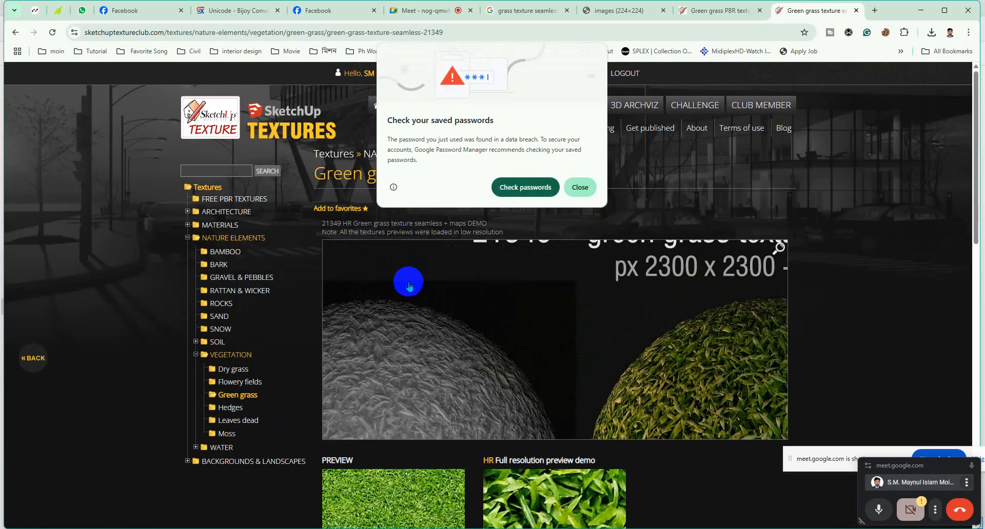
{"action": "left_click", "coordinate": [578, 188]}
{"action": "scroll", "coordinate": [538, 326], "scroll_direction": "down", "scroll_amount": 4}
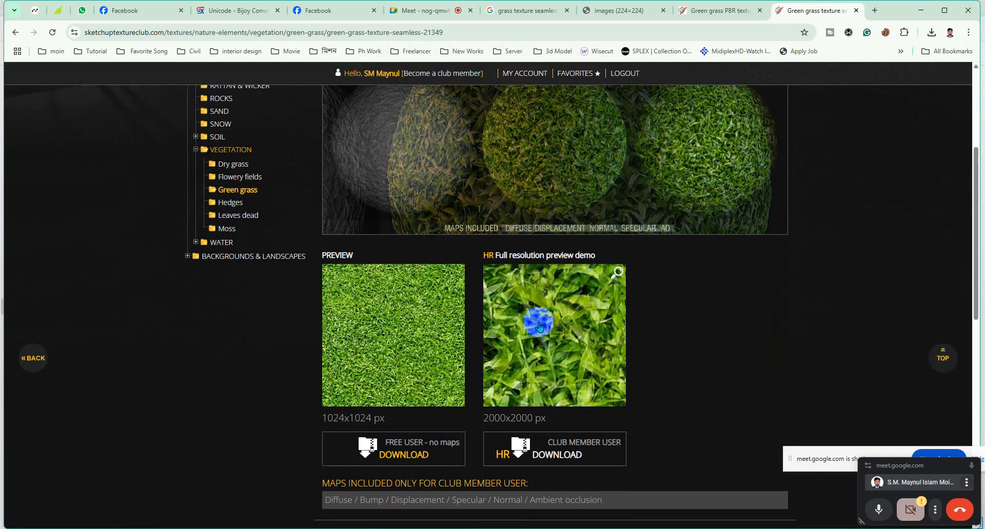
{"action": "scroll", "coordinate": [538, 327], "scroll_direction": "down", "scroll_amount": 2}
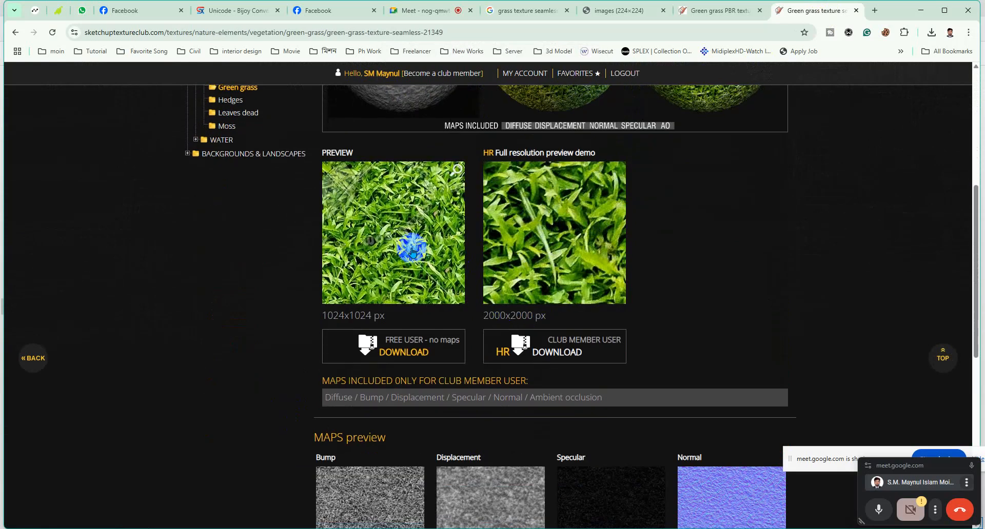
{"action": "left_click", "coordinate": [405, 354]}
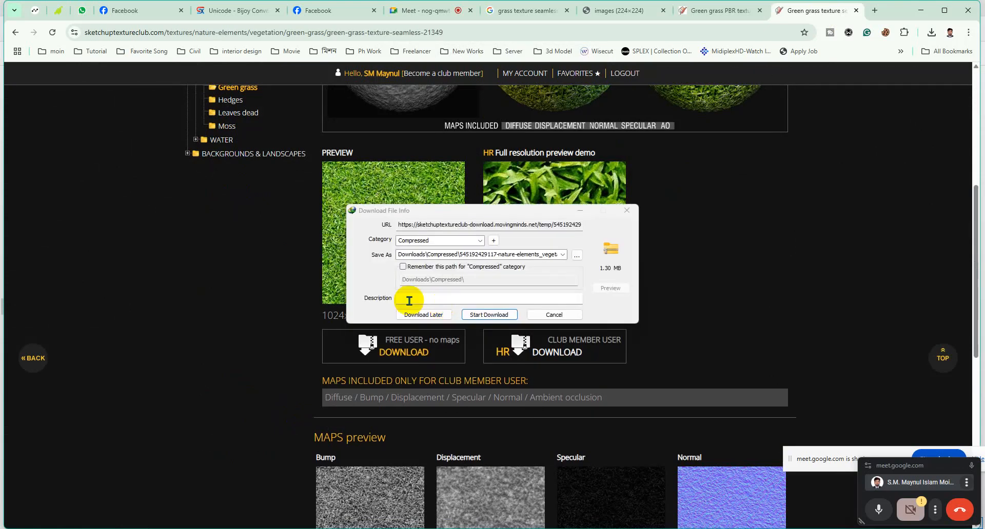
{"action": "left_click", "coordinate": [480, 315]}
{"action": "left_click", "coordinate": [511, 302]}
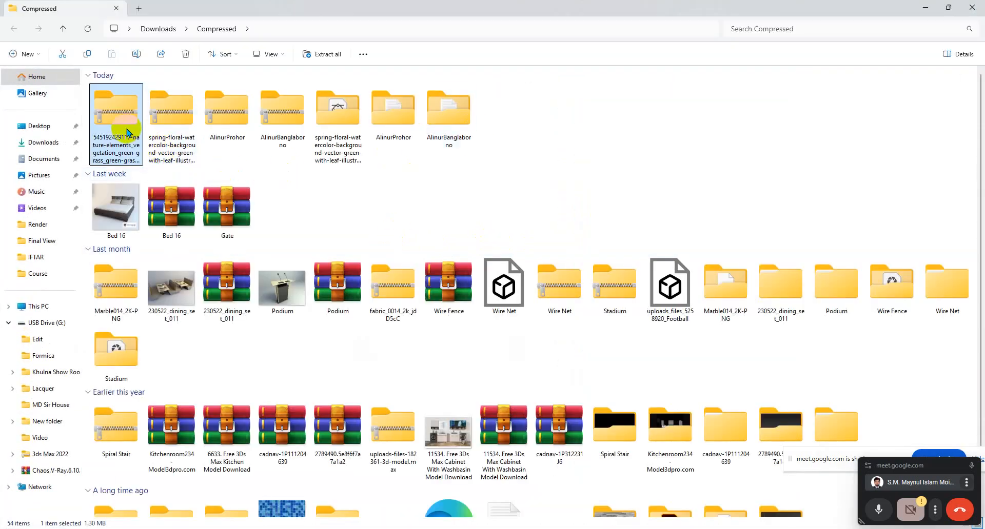
Step: Rename the downloaded green grass texture archive as "grass"
{"action": "right_click", "coordinate": [126, 130]}
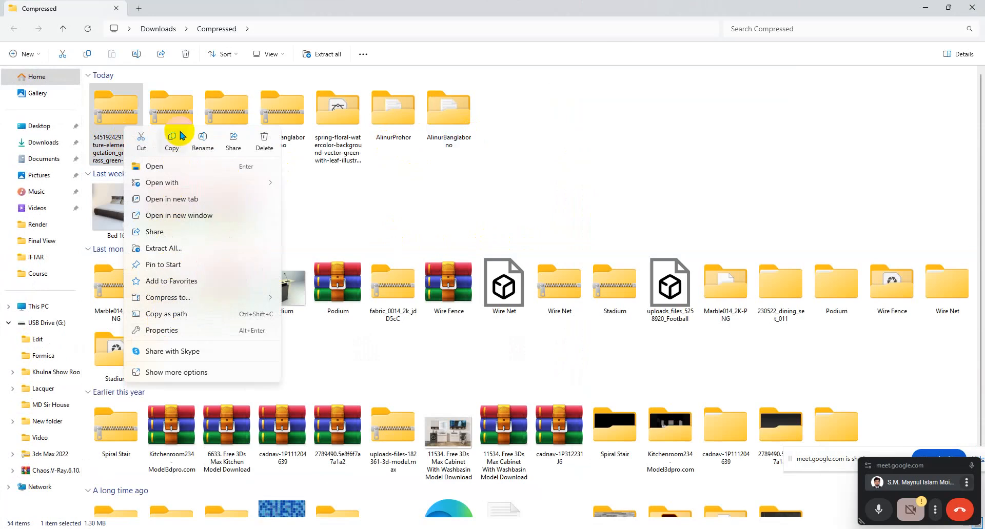
{"action": "left_click", "coordinate": [205, 145]}
{"action": "type", "text": "g"}
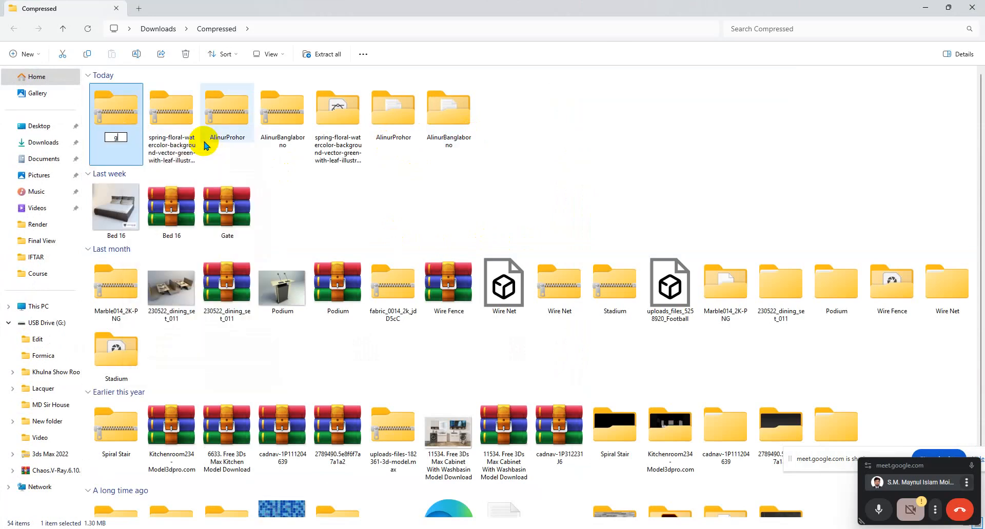
{"action": "type", "text": "aass"}
{"action": "key", "text": "Return"}
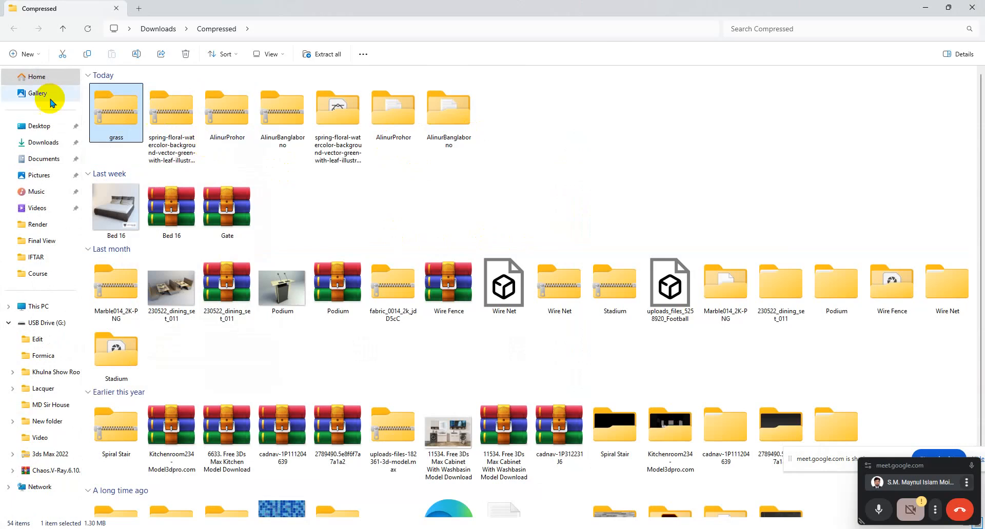
Step: Extract the grass archive with 7-Zip into its own "grass" folder and preview the texture image inside
{"action": "right_click", "coordinate": [114, 115]}
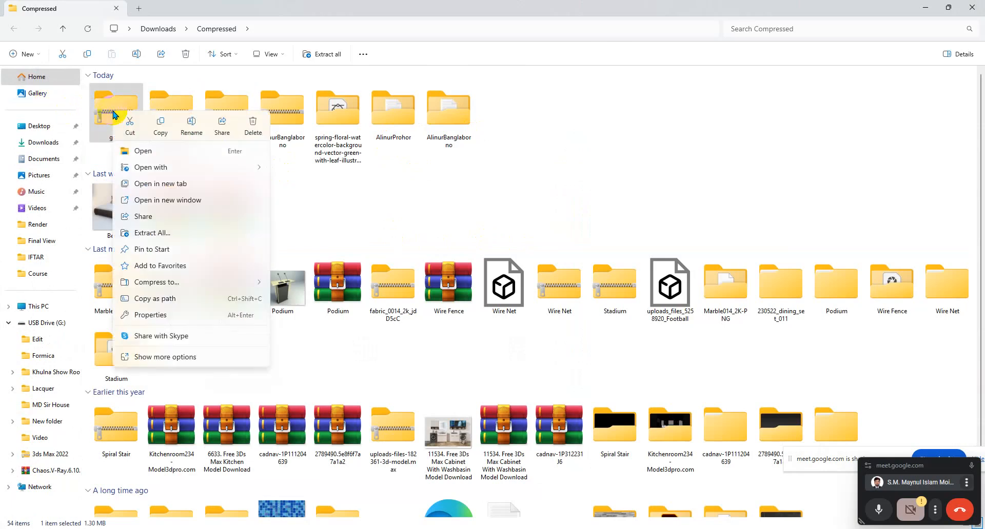
{"action": "left_click", "coordinate": [171, 358]}
{"action": "mouse_move", "coordinate": [228, 200]}
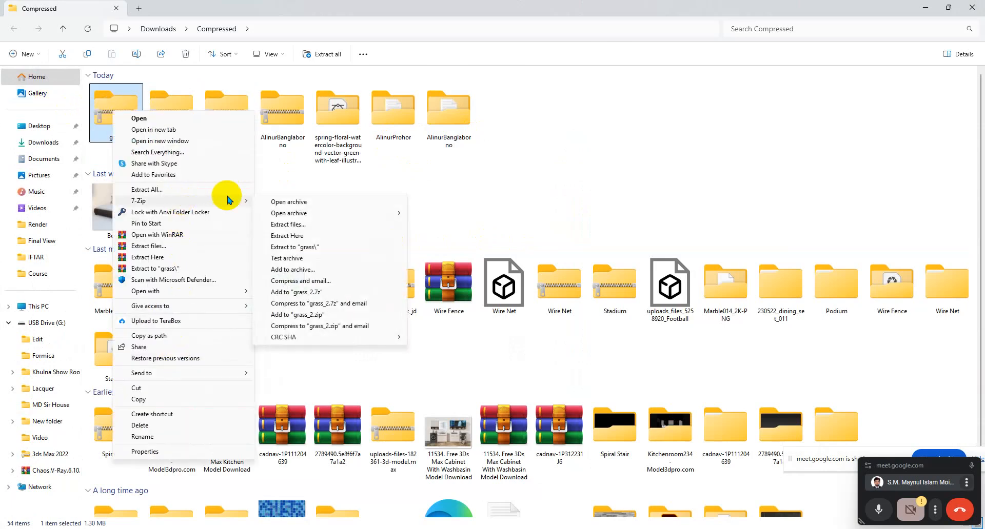
{"action": "left_click", "coordinate": [305, 246]}
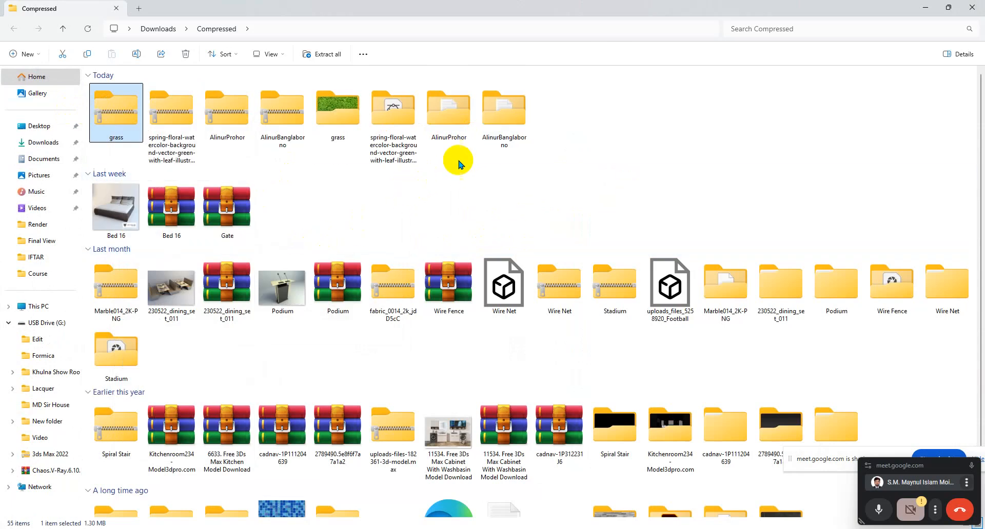
{"action": "double_click", "coordinate": [353, 113]}
{"action": "double_click", "coordinate": [154, 103]}
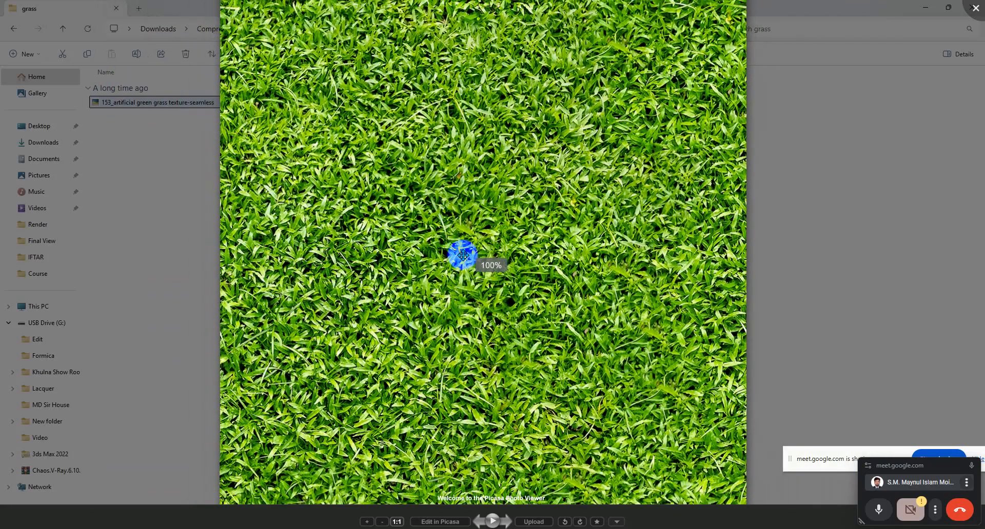
Step: Close the texture preview and search Google in the browser for "grass texture" without the word "seamless"
{"action": "left_click", "coordinate": [460, 528]}
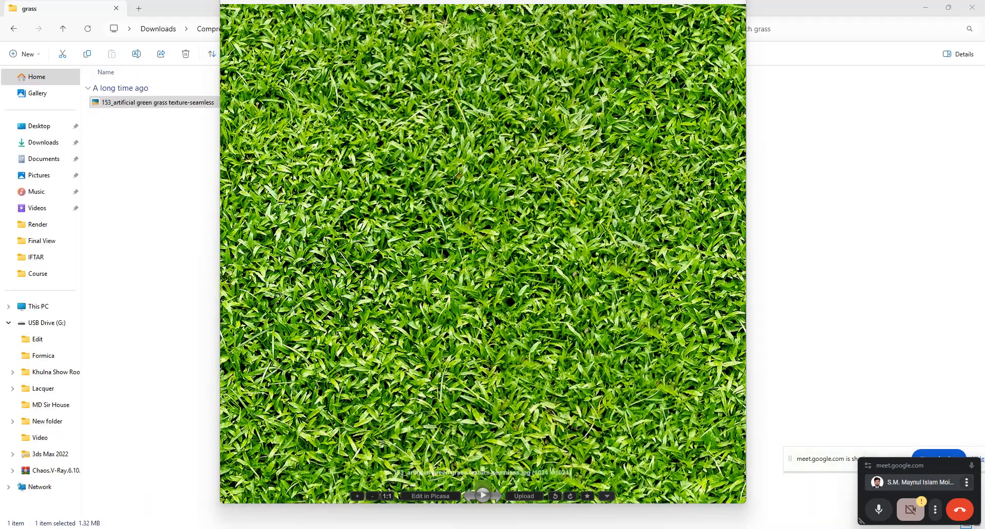
{"action": "left_click", "coordinate": [367, 487]}
{"action": "scroll", "coordinate": [228, 266], "scroll_direction": "up", "scroll_amount": 6}
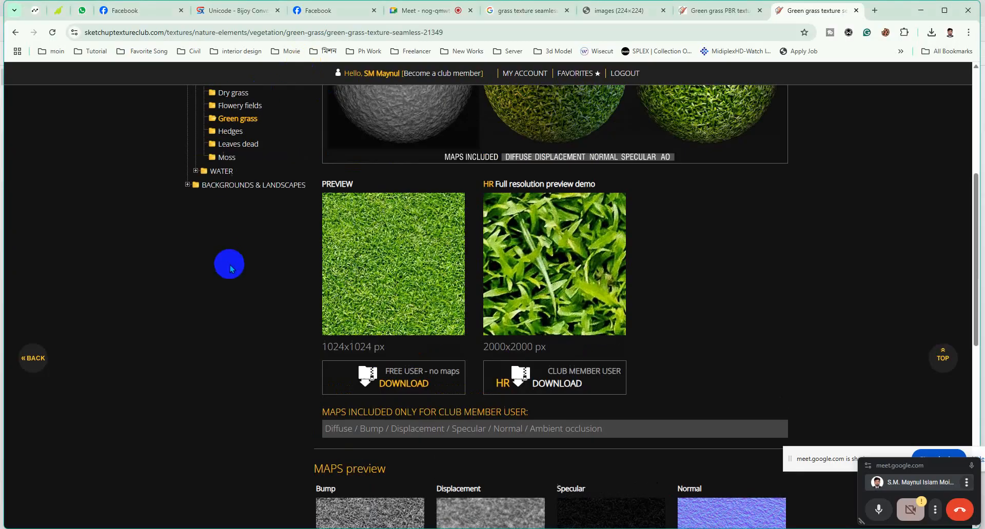
{"action": "left_click", "coordinate": [528, 10]}
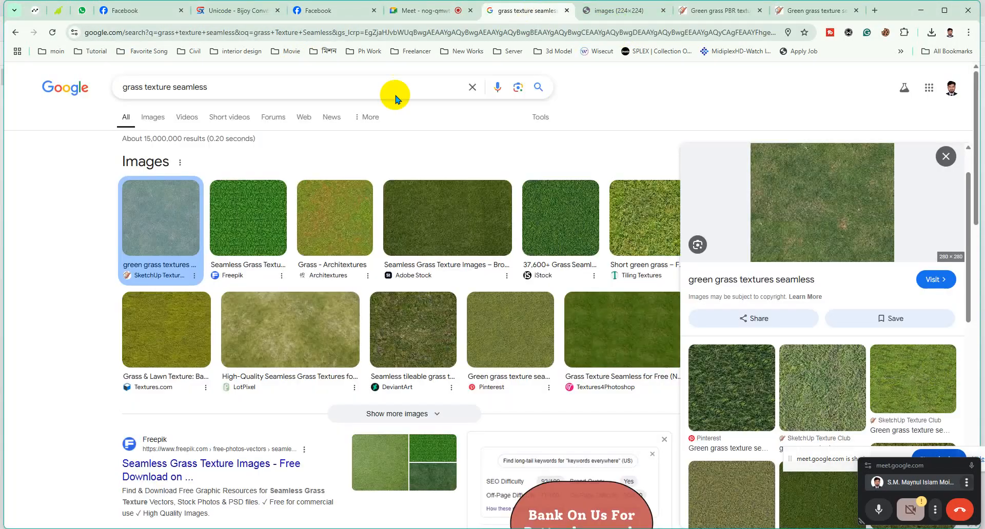
{"action": "left_click_drag", "start_coordinate": [172, 87], "coordinate": [235, 87]}
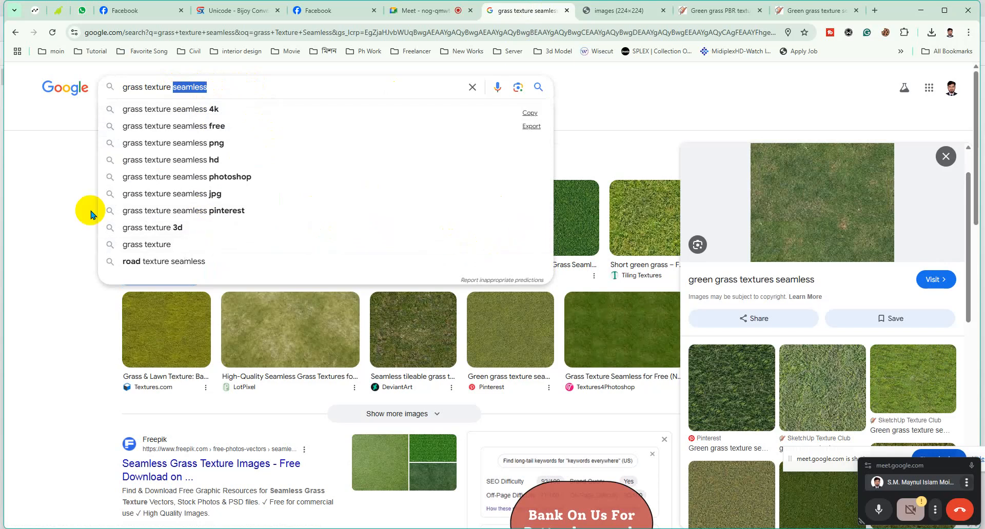
{"action": "left_click", "coordinate": [923, 10]}
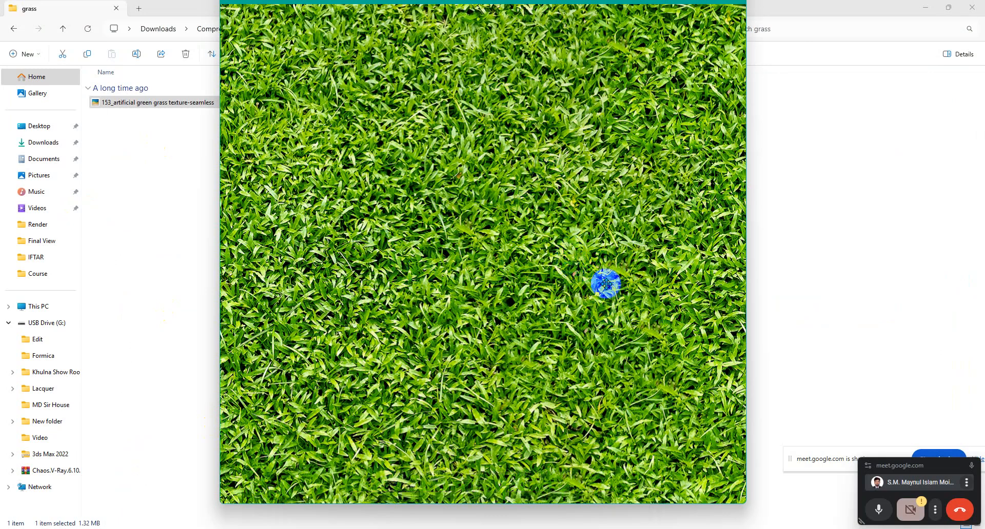
{"action": "left_click", "coordinate": [758, 288]}
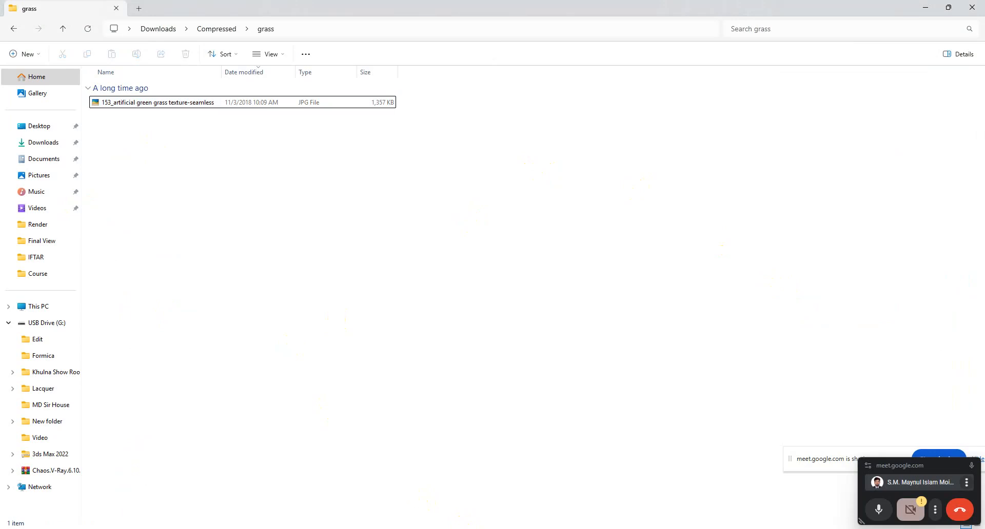
{"action": "mouse_move", "coordinate": [510, 479]}
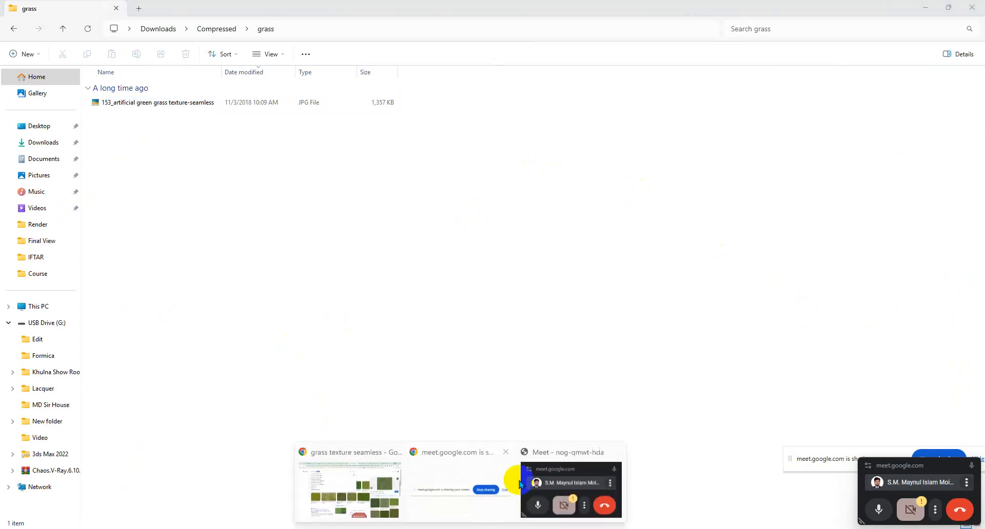
{"action": "left_click", "coordinate": [354, 475]}
{"action": "key", "text": "BackSpace"}
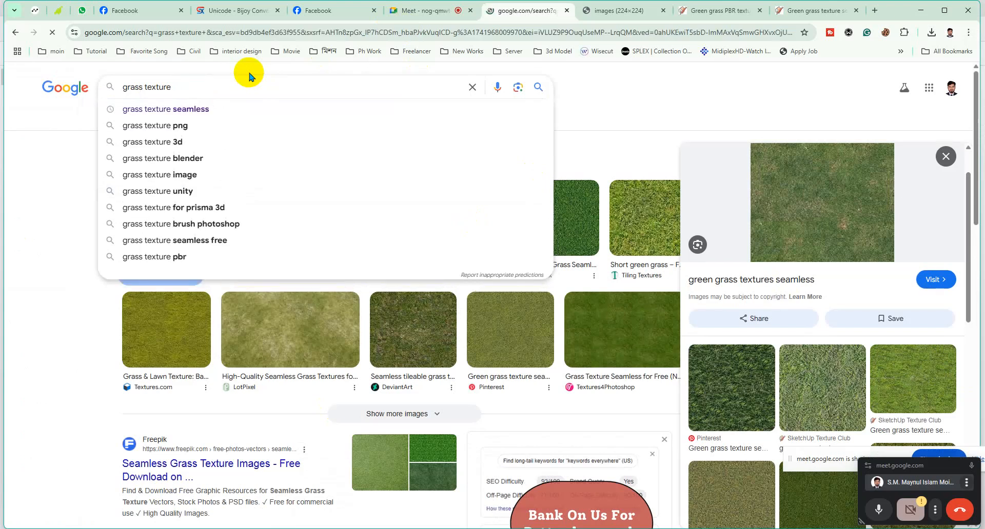
{"action": "key", "text": "Return"}
Step: Save the first Freepik grass texture result to Downloads as "download (1)" and show the saved file in its folder
{"action": "left_click", "coordinate": [152, 249]}
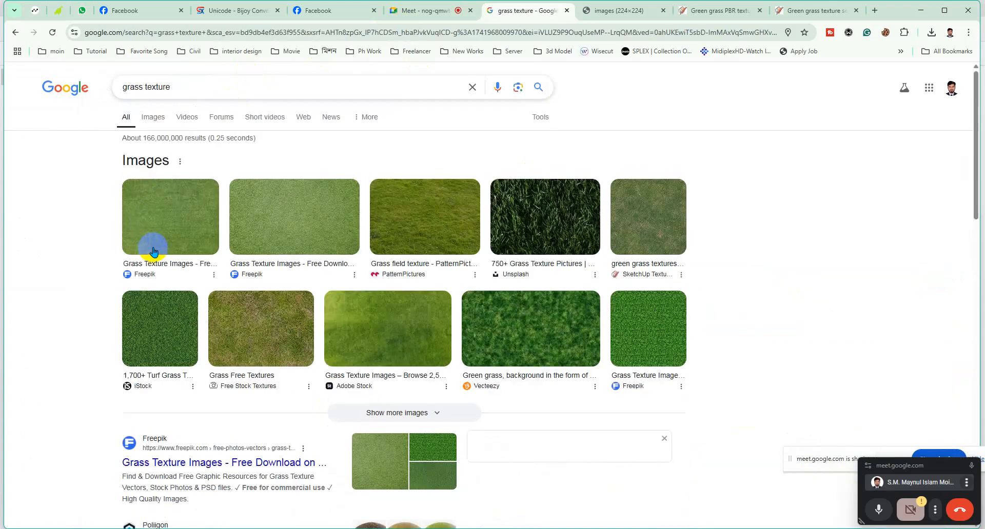
{"action": "right_click", "coordinate": [156, 250]}
{"action": "left_click", "coordinate": [214, 255]}
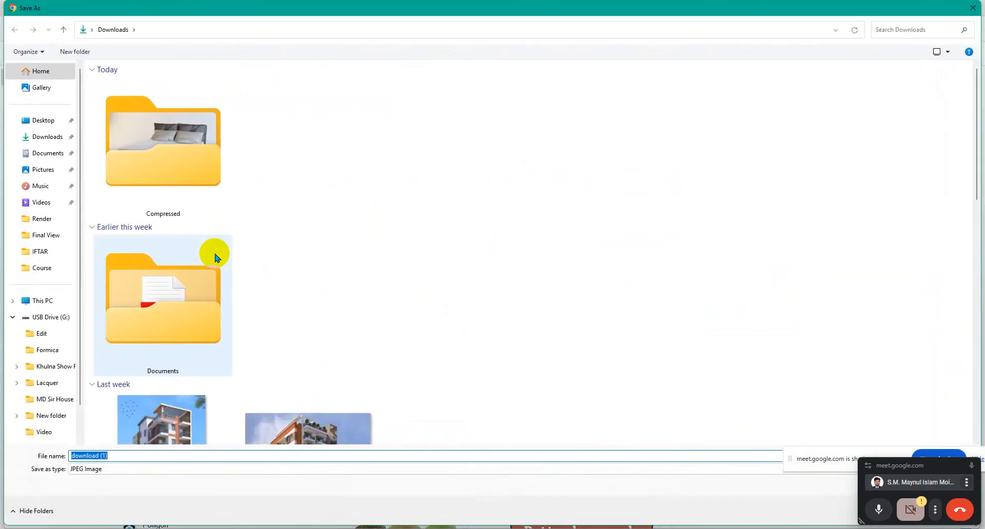
{"action": "key", "text": "Return"}
{"action": "left_click", "coordinate": [901, 56]}
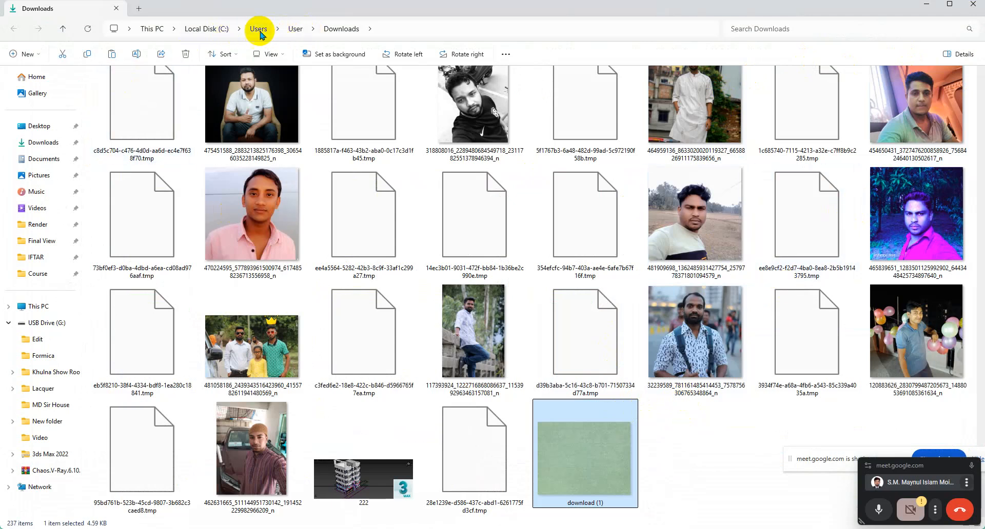
Step: Move the "download (1)" grass image from Downloads into the Compressed folder
{"action": "left_click", "coordinate": [295, 28]}
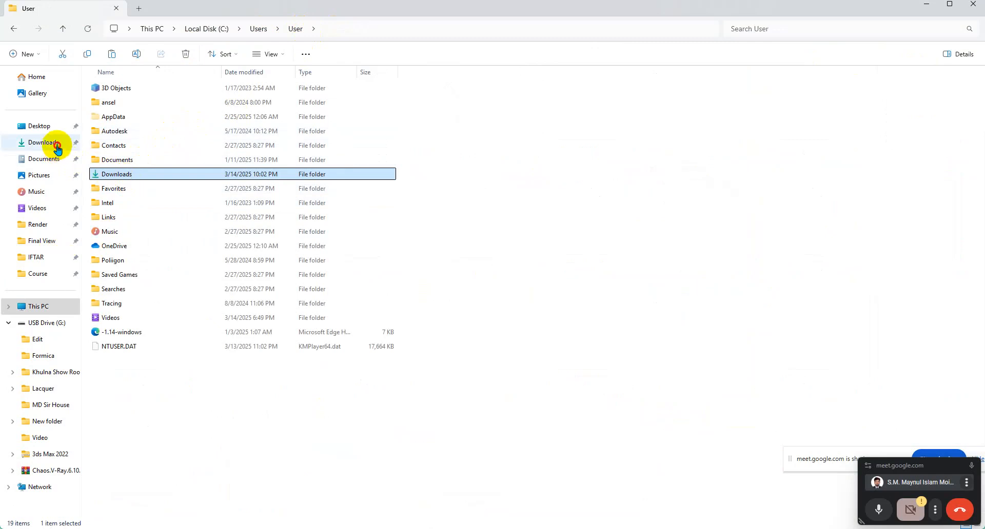
{"action": "left_click", "coordinate": [30, 143]}
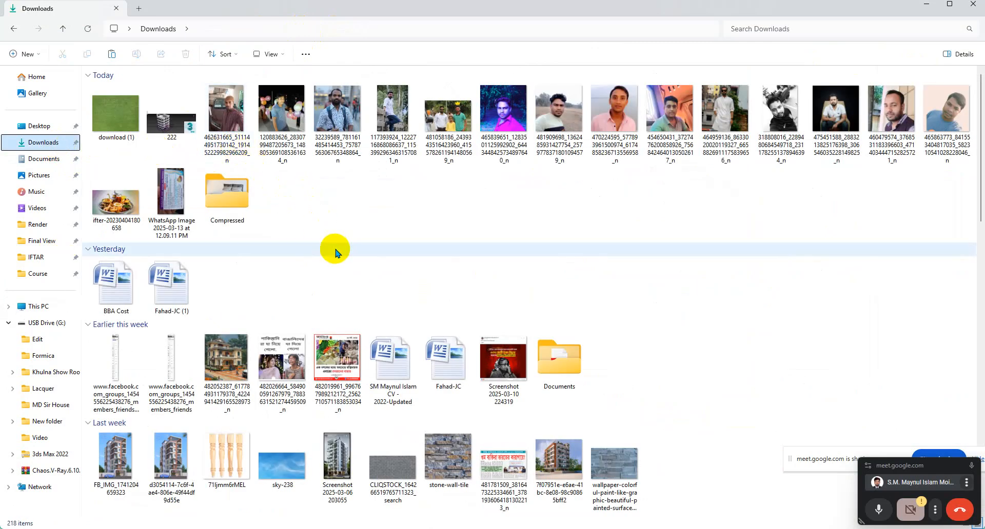
{"action": "double_click", "coordinate": [230, 203]}
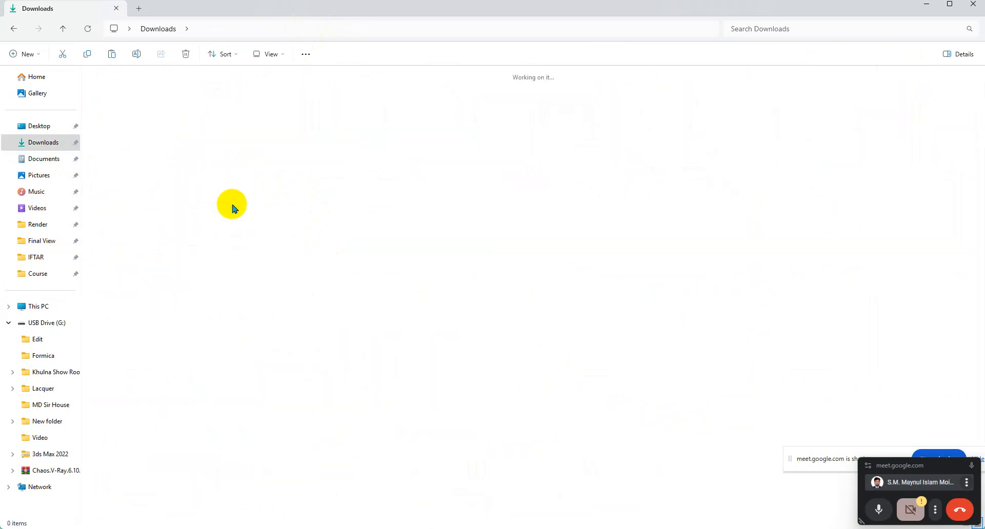
{"action": "right_click", "coordinate": [341, 184]}
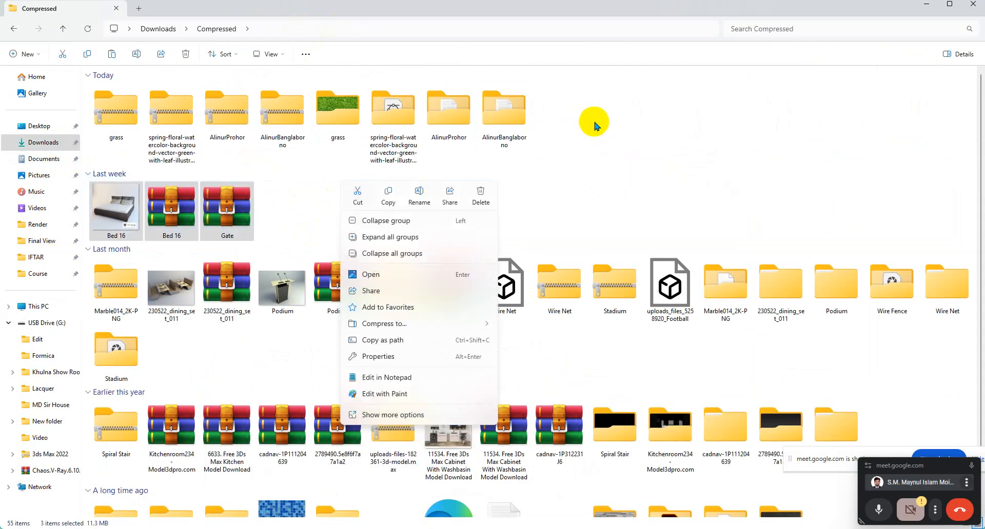
{"action": "right_click", "coordinate": [591, 122]}
{"action": "key", "text": "Escape"}
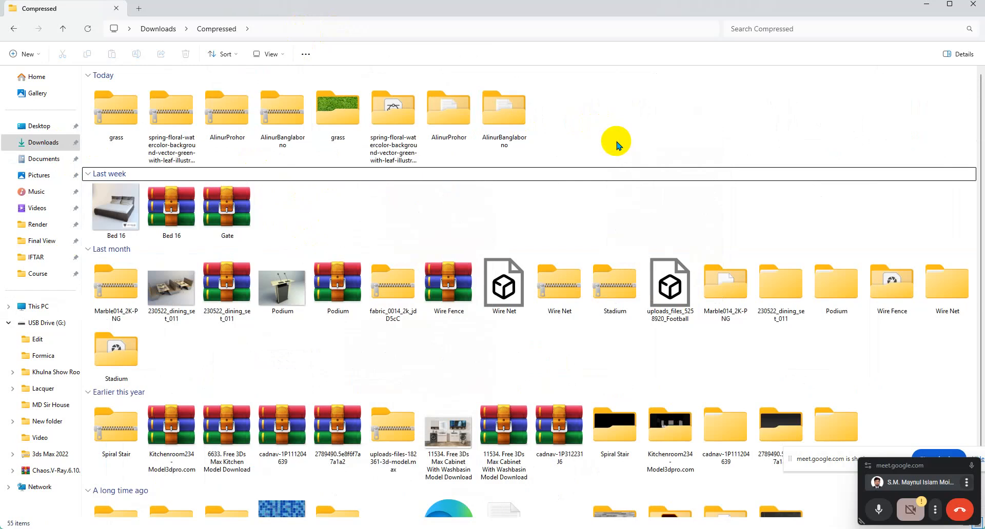
{"action": "key", "text": "ctrl+v"}
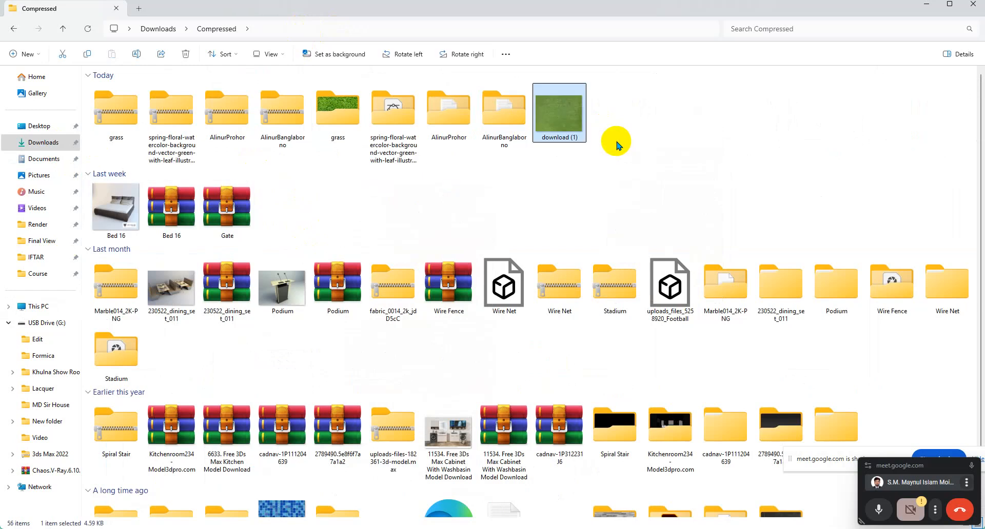
Step: Preview the "download (1)" image and the "153_artificial green grass texture-seamless" image to compare them
{"action": "double_click", "coordinate": [562, 129]}
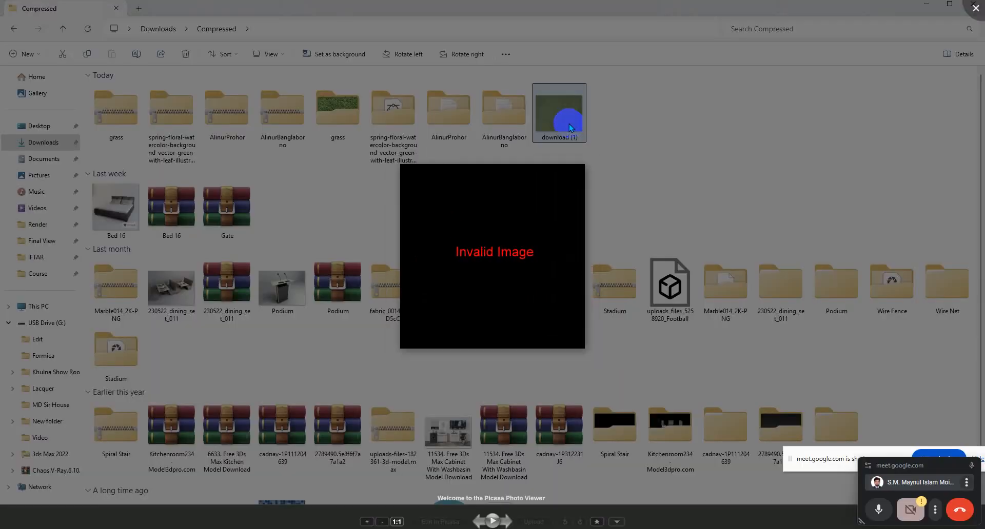
{"action": "left_click", "coordinate": [570, 127]}
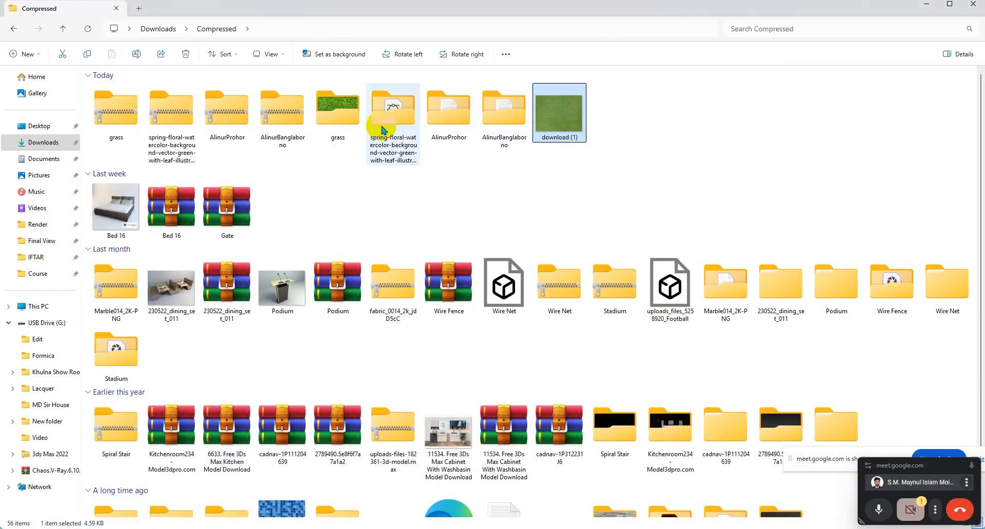
{"action": "double_click", "coordinate": [337, 110]}
{"action": "double_click", "coordinate": [154, 109]}
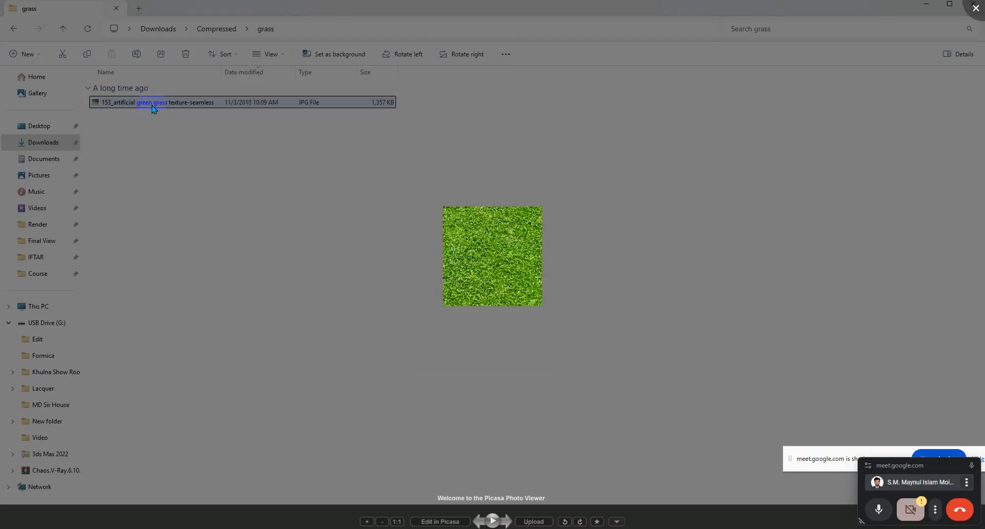
{"action": "left_click", "coordinate": [738, 151]}
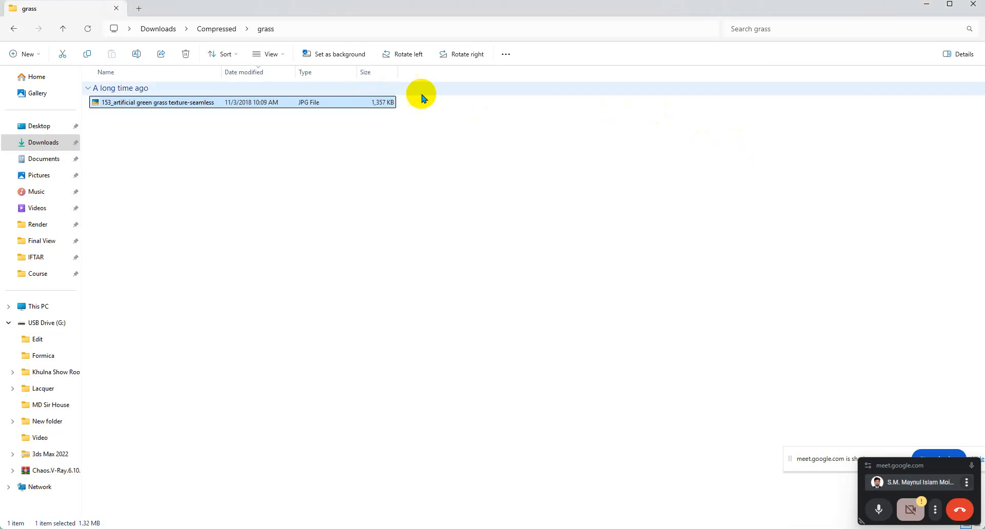
Step: Move "download (1)" from Compressed into the grass folder, and open that folder with its full path selected
{"action": "left_click", "coordinate": [222, 29]}
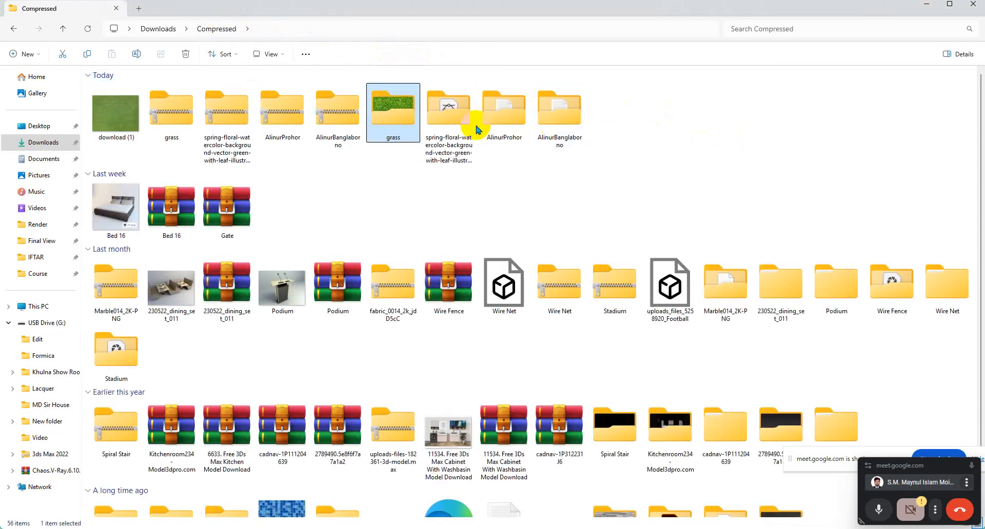
{"action": "left_click_drag", "start_coordinate": [129, 125], "coordinate": [388, 123]}
{"action": "double_click", "coordinate": [334, 101]}
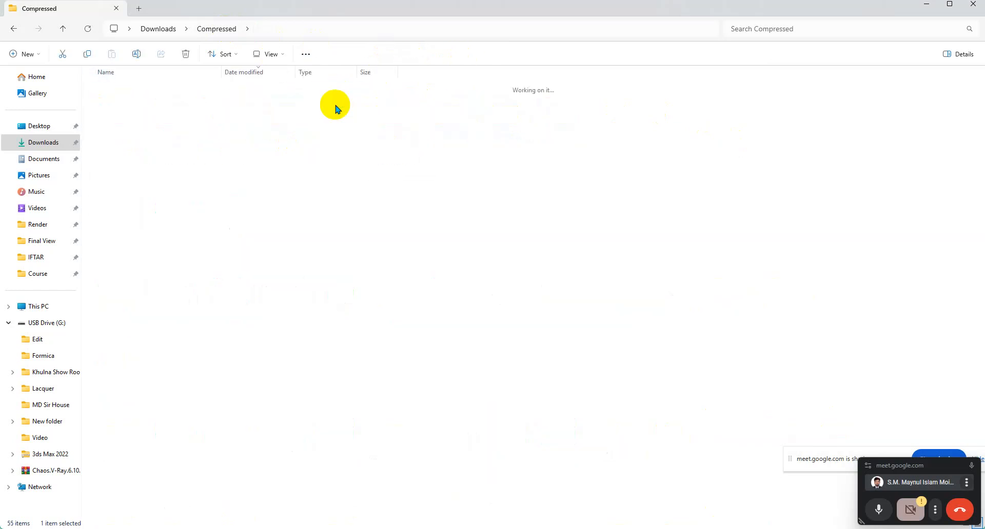
{"action": "left_click", "coordinate": [304, 34]}
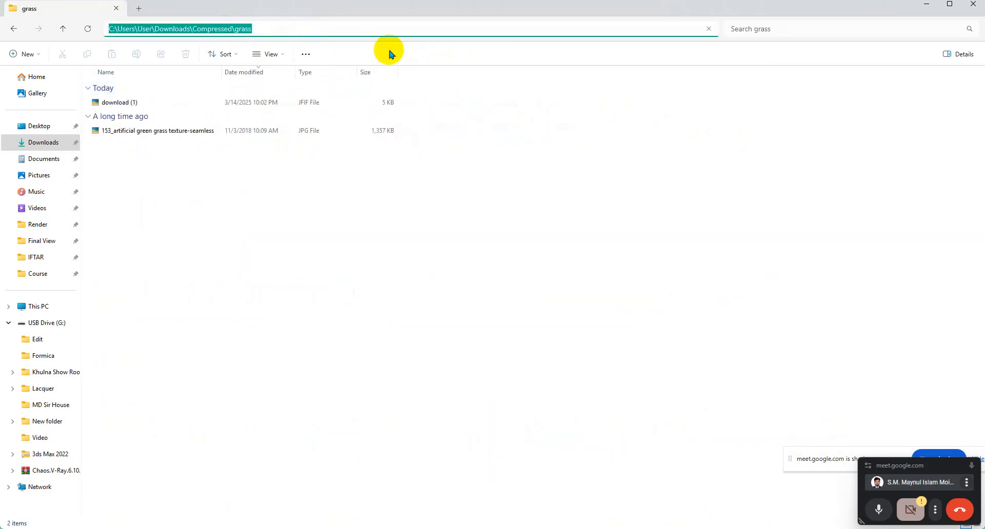
Step: Return to the Slate Material Editor in 3ds Max and show an empty node area below the Asphalt_A01_100cm nodes
{"action": "left_click", "coordinate": [926, 5]}
{"action": "left_click", "coordinate": [921, 10]}
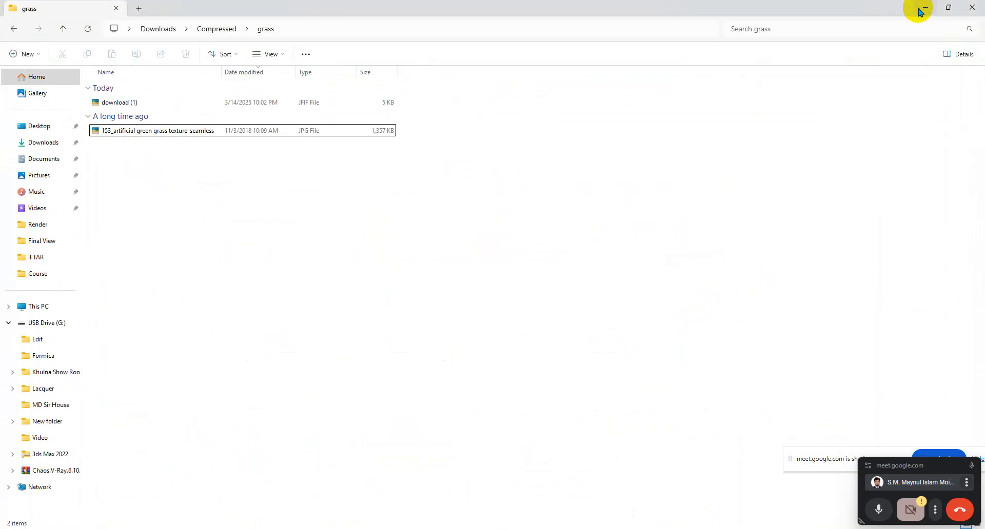
{"action": "left_click", "coordinate": [484, 500]}
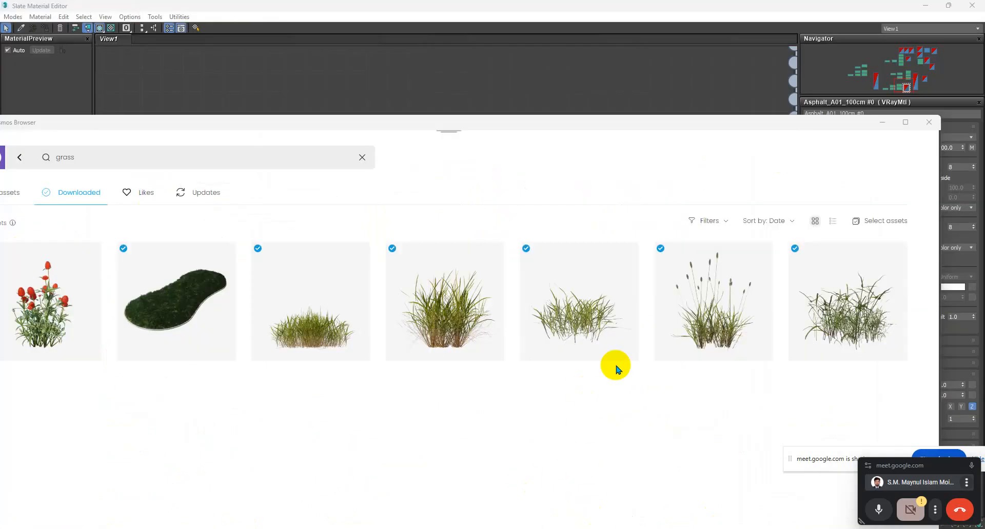
{"action": "left_click", "coordinate": [881, 123]}
{"action": "scroll", "coordinate": [492, 252], "scroll_direction": "down", "scroll_amount": 8}
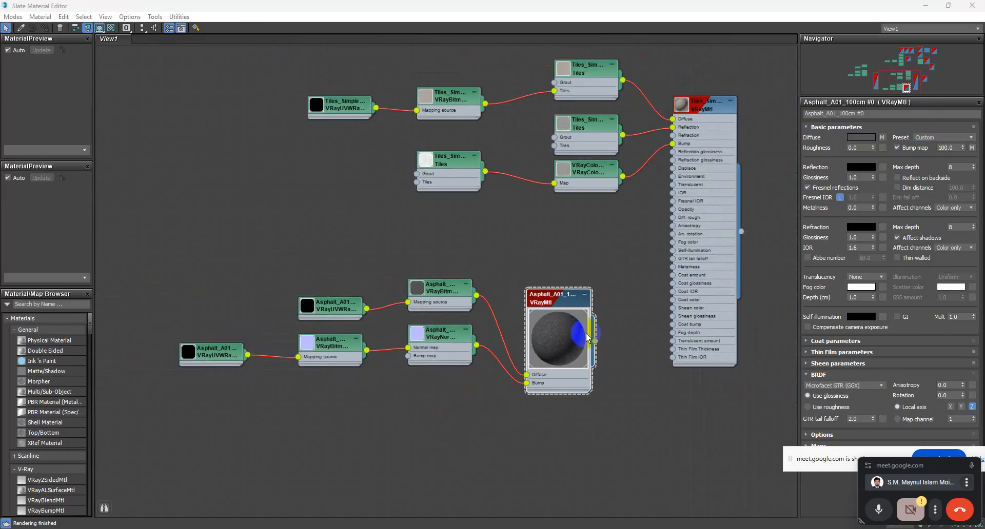
{"action": "middle_click_drag", "start_coordinate": [492, 250], "coordinate": [476, 217]}
{"action": "scroll", "coordinate": [514, 305], "scroll_direction": "down", "scroll_amount": 5}
{"action": "middle_click_drag", "start_coordinate": [527, 341], "coordinate": [563, 234]}
{"action": "scroll", "coordinate": [527, 215], "scroll_direction": "up", "scroll_amount": 4}
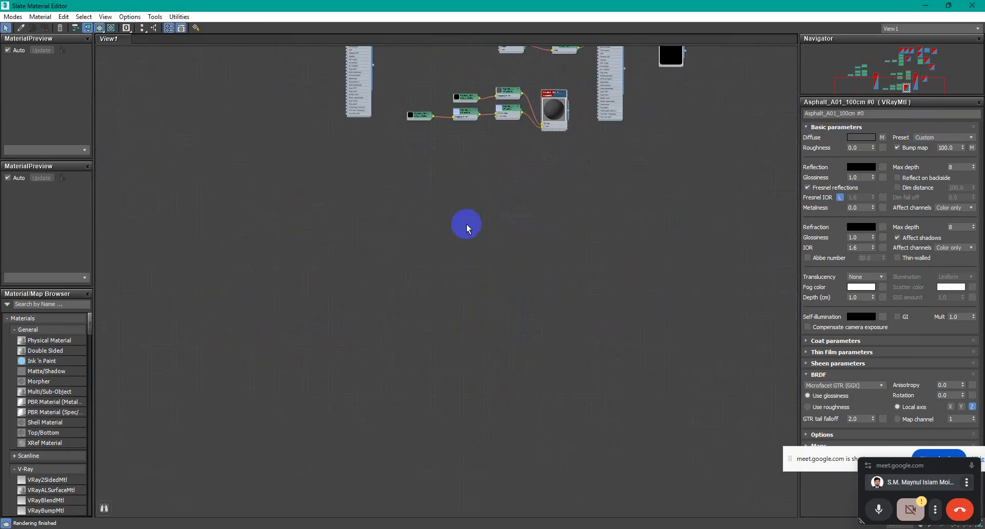
Step: Try to bring the "download (1)" and "153_artificial green grass texture-seamless" images from the grass folder into 3ds Max
{"action": "left_click", "coordinate": [923, 7]}
{"action": "left_click", "coordinate": [705, 134]}
{"action": "left_click", "coordinate": [926, 8]}
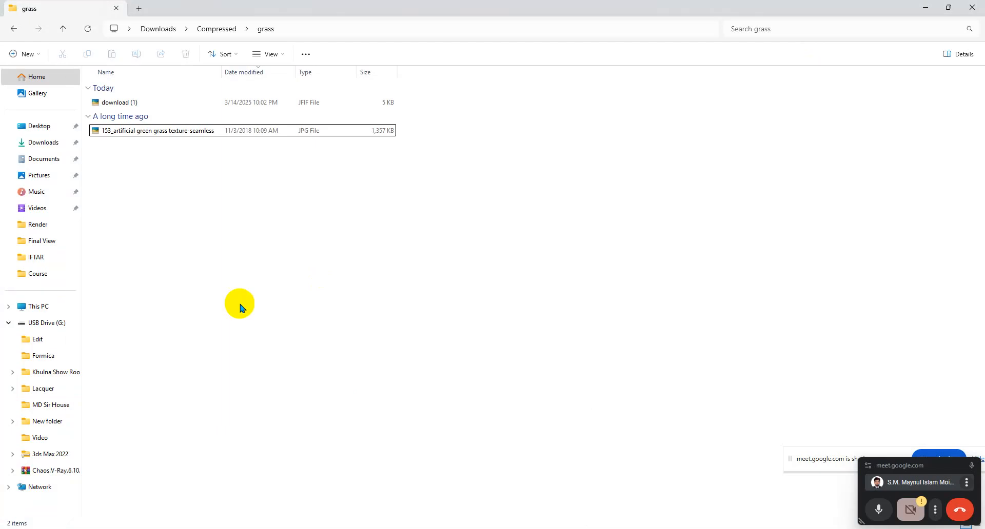
{"action": "left_click_drag", "start_coordinate": [121, 103], "coordinate": [547, 500]}
{"action": "left_click_drag", "start_coordinate": [480, 526], "coordinate": [395, 127]}
{"action": "left_click", "coordinate": [925, 6]}
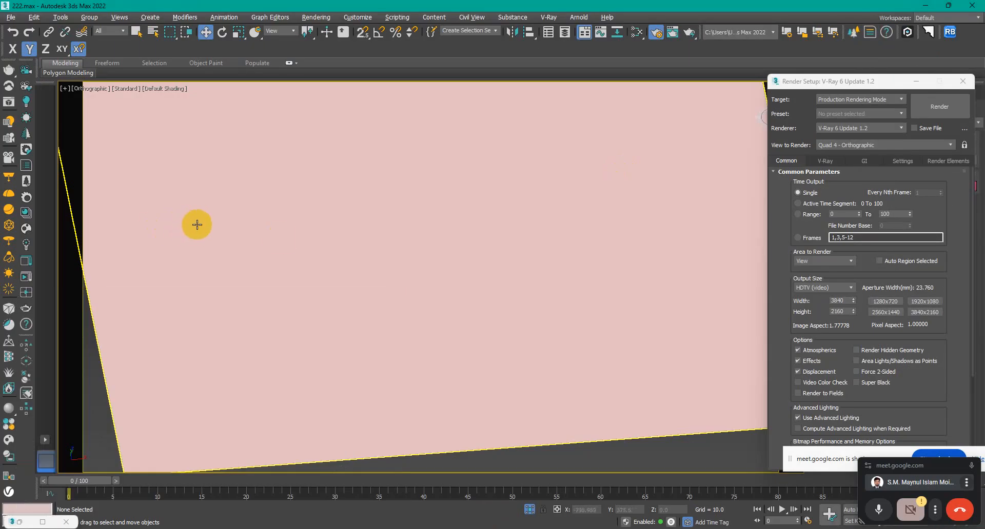
{"action": "left_click", "coordinate": [450, 528]}
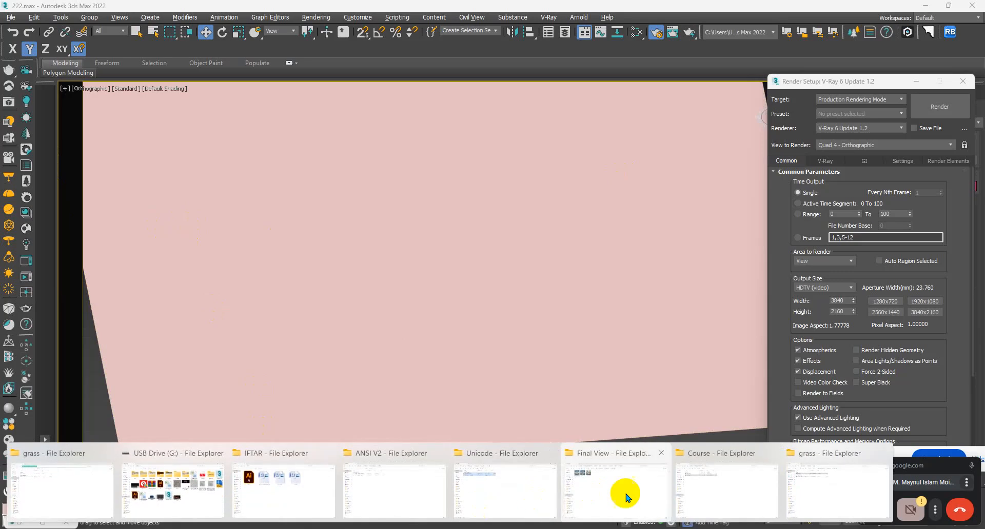
{"action": "left_click", "coordinate": [836, 478]}
{"action": "left_click_drag", "start_coordinate": [139, 131], "coordinate": [361, 334]}
{"action": "key", "text": "m"}
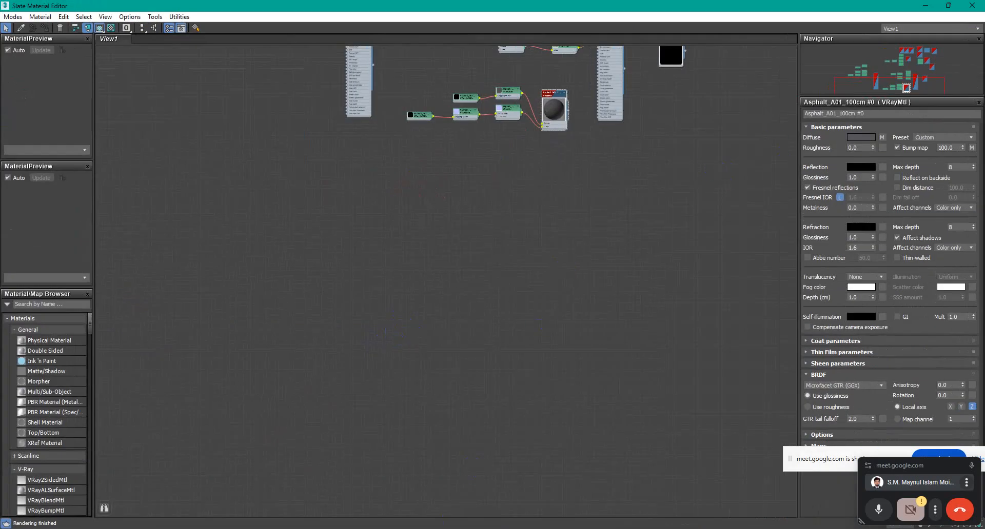
Step: Delete the "download (1)" image from the grass folder
{"action": "left_click", "coordinate": [780, 479]}
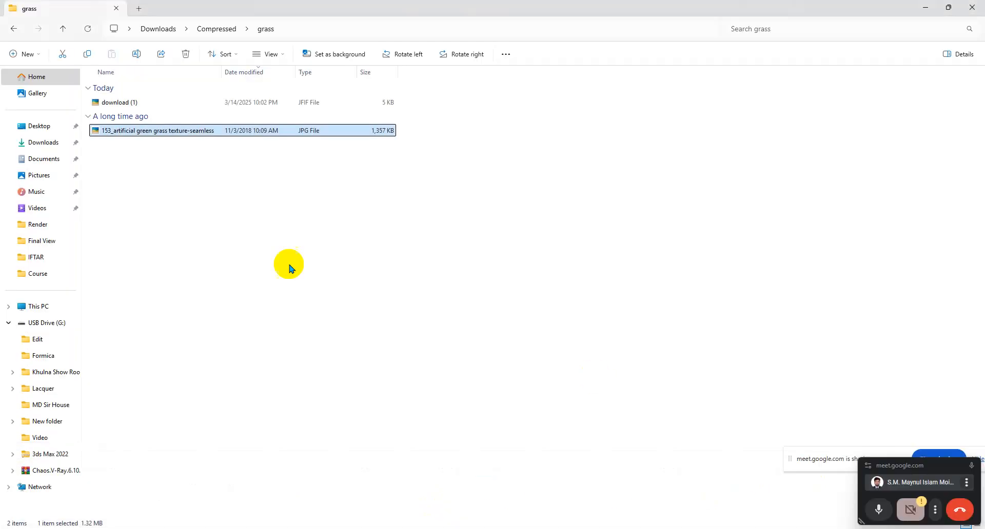
{"action": "left_click", "coordinate": [118, 102]}
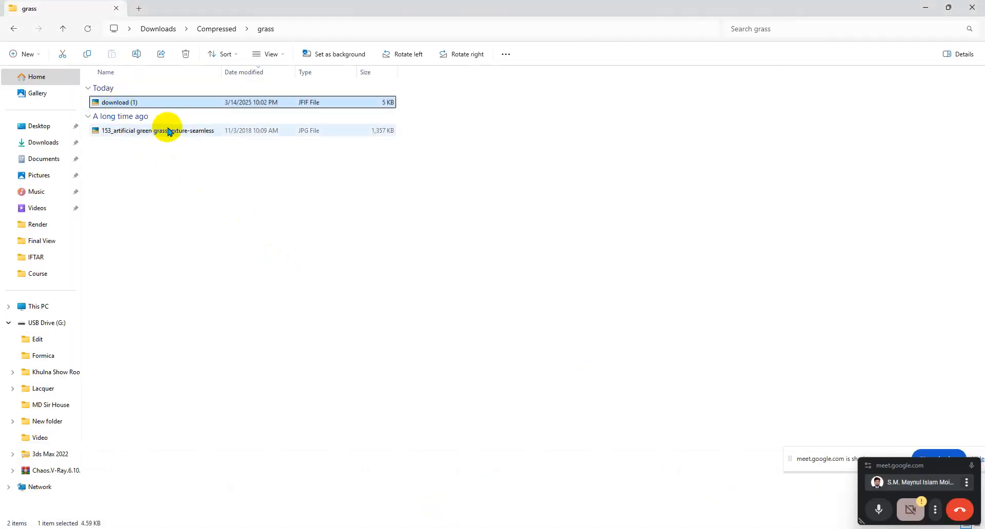
{"action": "key", "text": "Delete"}
Step: Load "153_artificial green grass texture-seamless" from the grass folder into the Slate Material Editor as a bitmap node
{"action": "left_click_drag", "start_coordinate": [132, 103], "coordinate": [414, 326]}
{"action": "scroll", "coordinate": [429, 313], "scroll_direction": "up", "scroll_amount": 7}
{"action": "left_click_drag", "start_coordinate": [488, 336], "coordinate": [389, 332]}
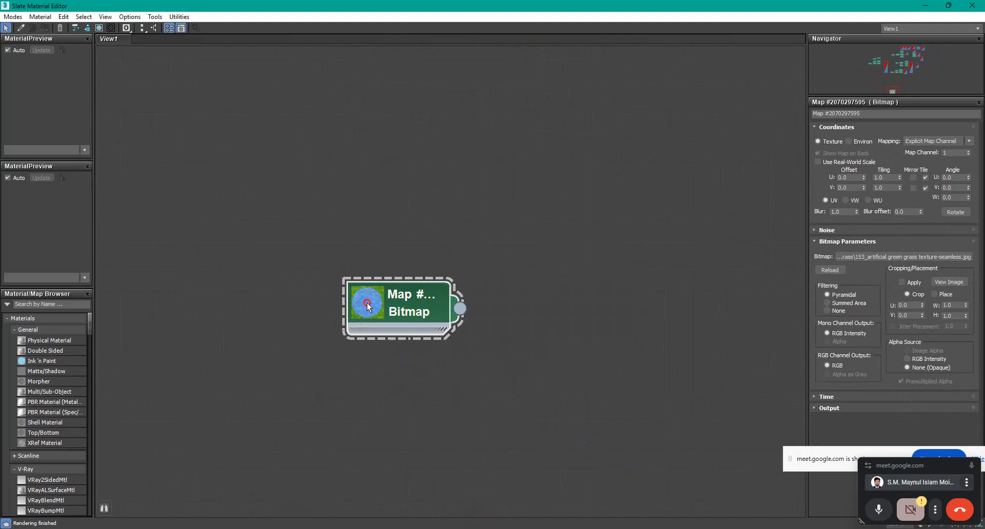
Step: Search the computer for "Grass.jp" with Everything
{"action": "left_click", "coordinate": [888, 528]}
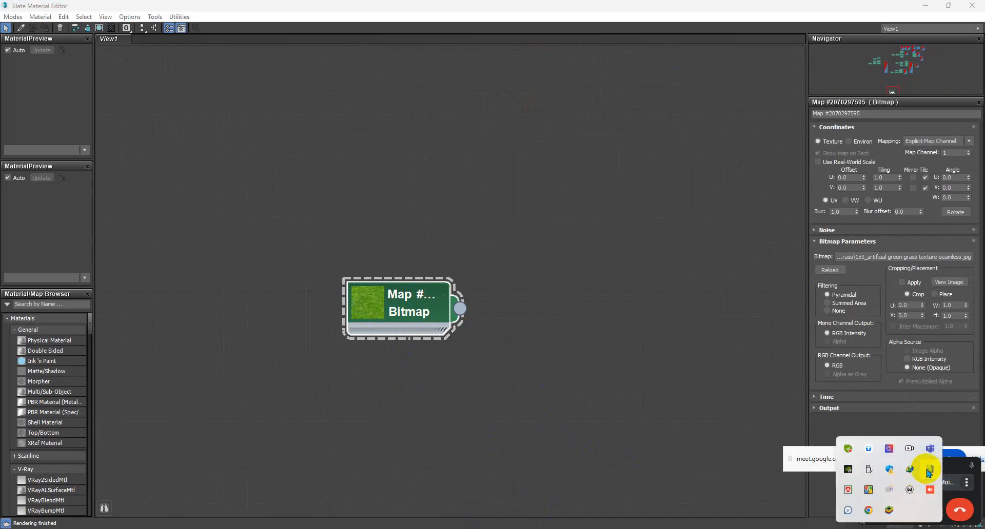
{"action": "left_click", "coordinate": [929, 469]}
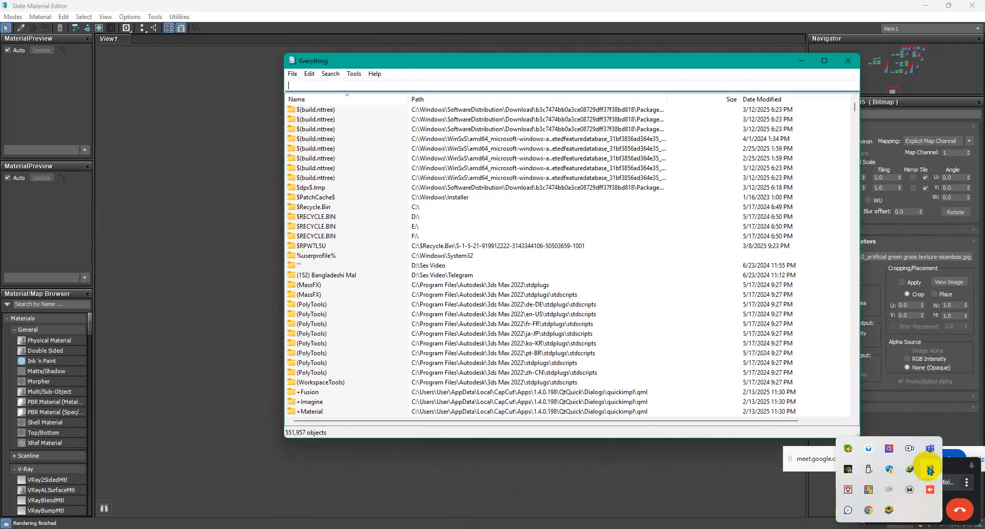
{"action": "type", "text": "Grass"}
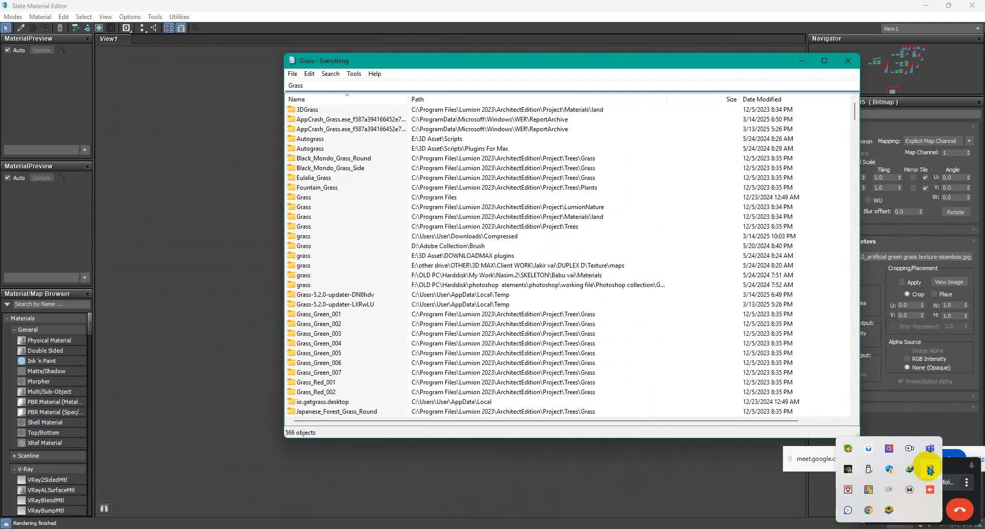
{"action": "type", "text": ".jp"}
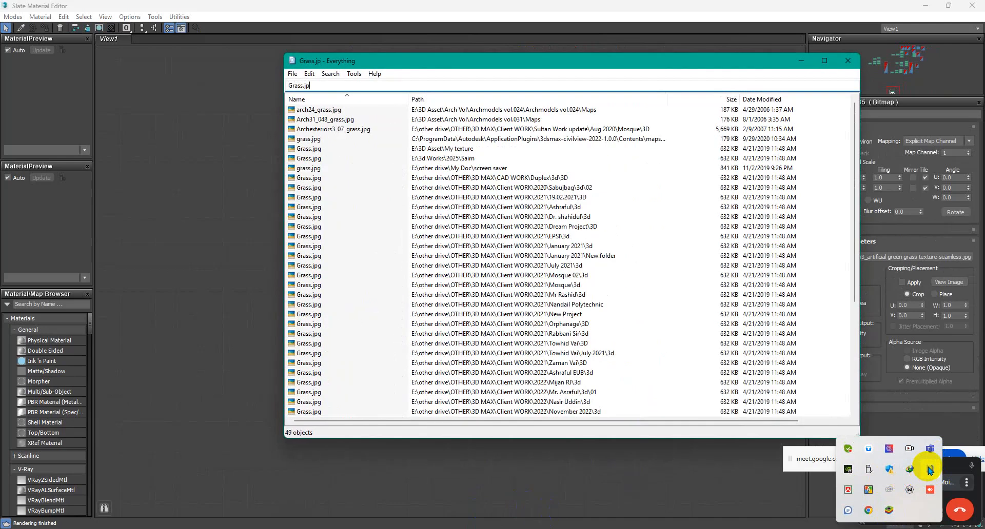
Step: Load Grass.jpg from the CAD WORK\Duplex\3d\3D folder into the material editor as a second bitmap node below the first
{"action": "double_click", "coordinate": [311, 177]}
{"action": "left_click", "coordinate": [310, 182]}
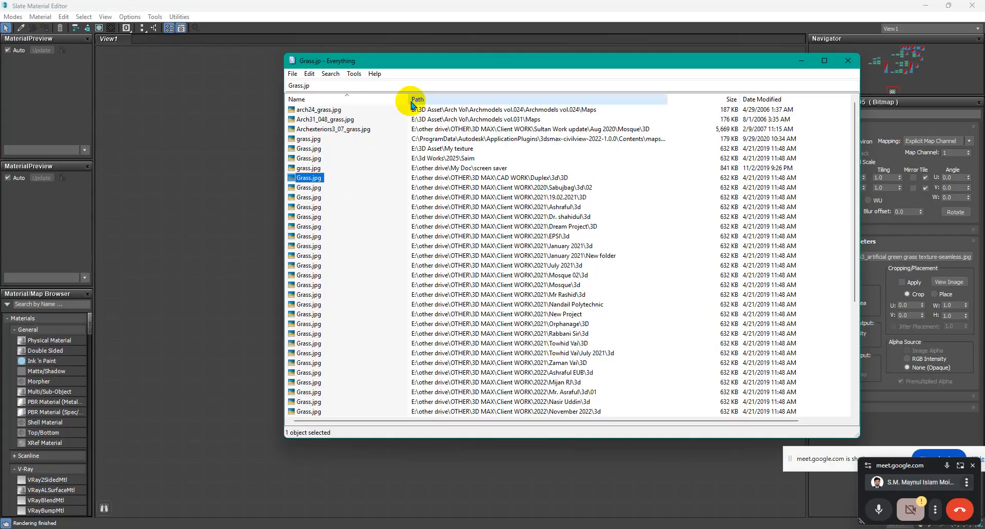
{"action": "left_click_drag", "start_coordinate": [420, 64], "coordinate": [663, 62]}
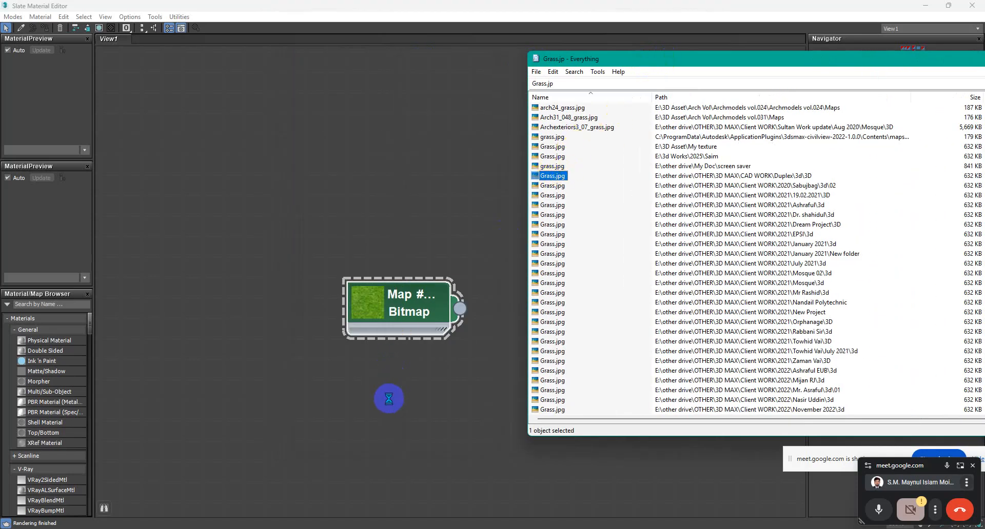
{"action": "left_click_drag", "start_coordinate": [392, 405], "coordinate": [434, 406]}
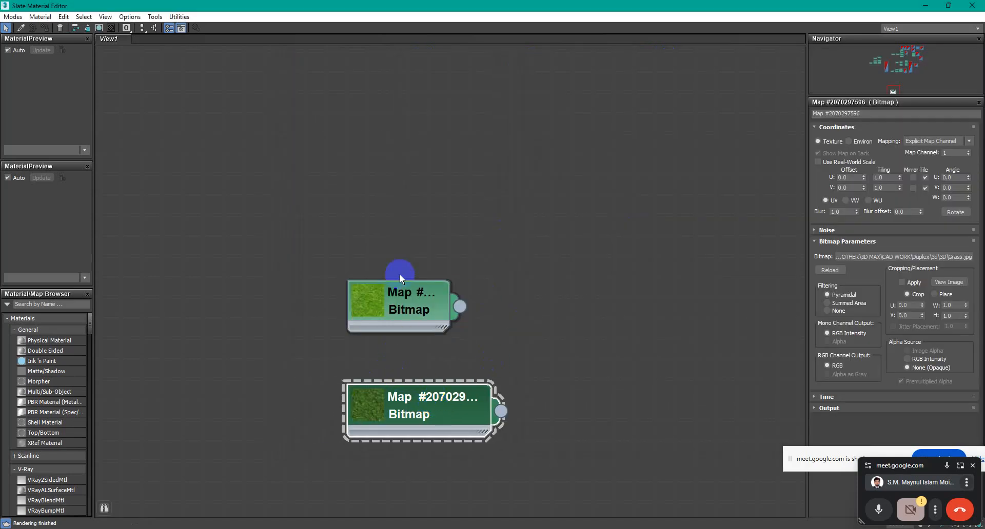
Step: Add two VRayMtl materials and arrange them one above the other beside the two grass bitmaps
{"action": "scroll", "coordinate": [47, 439], "scroll_direction": "down", "scroll_amount": 4}
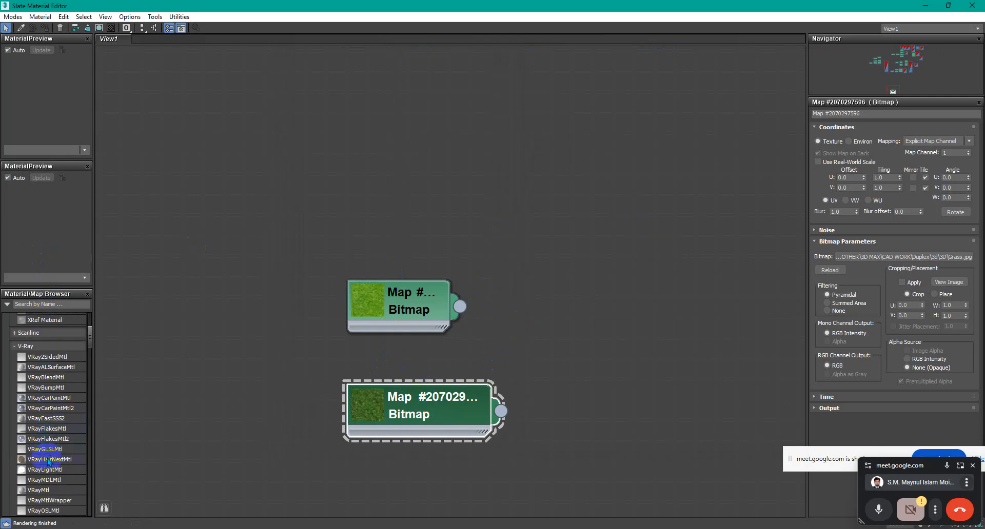
{"action": "mouse_move", "coordinate": [585, 223]}
{"action": "left_mouse_down"}
{"action": "mouse_move", "coordinate": [579, 234]}
{"action": "mouse_move", "coordinate": [655, 147]}
{"action": "mouse_move", "coordinate": [680, 401]}
{"action": "left_mouse_up"}
{"action": "double_click", "coordinate": [524, 227]}
{"action": "left_click", "coordinate": [88, 29]}
{"action": "scroll", "coordinate": [682, 207], "scroll_direction": "down", "scroll_amount": 2}
{"action": "left_click_drag", "start_coordinate": [725, 125], "coordinate": [433, 407]}
{"action": "left_click_drag", "start_coordinate": [650, 183], "coordinate": [530, 81]}
{"action": "left_click", "coordinate": [467, 208]}
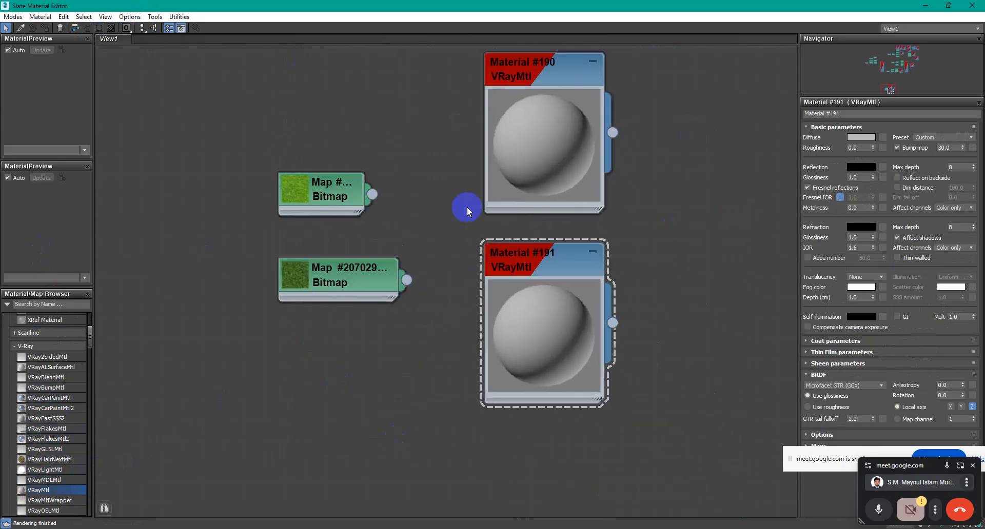
Step: Connect the light grass bitmap to the upper VRayMtl's Diffuse and the dark Grass.jpg bitmap to the lower one's Diffuse
{"action": "left_click_drag", "start_coordinate": [380, 189], "coordinate": [484, 212]}
{"action": "left_click_drag", "start_coordinate": [406, 280], "coordinate": [484, 403]}
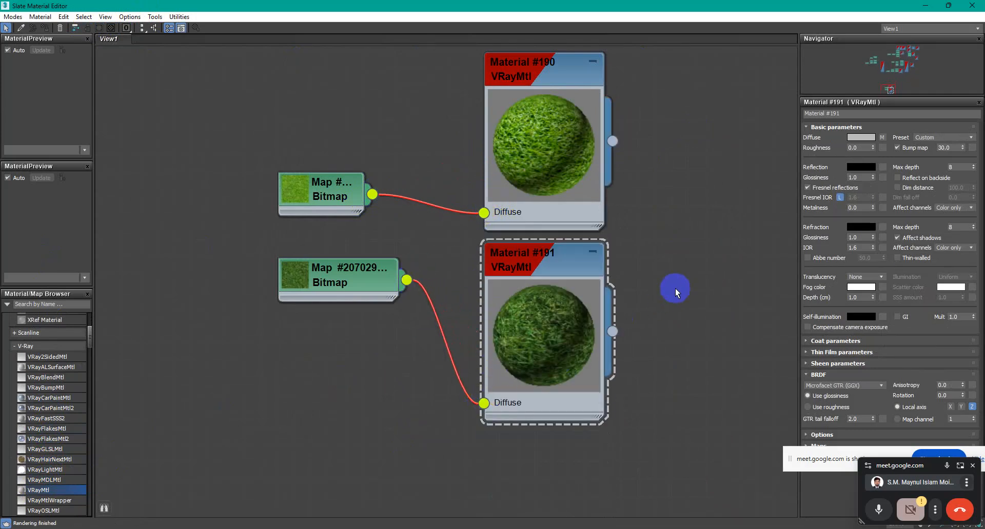
{"action": "middle_click_drag", "start_coordinate": [709, 270], "coordinate": [684, 305]}
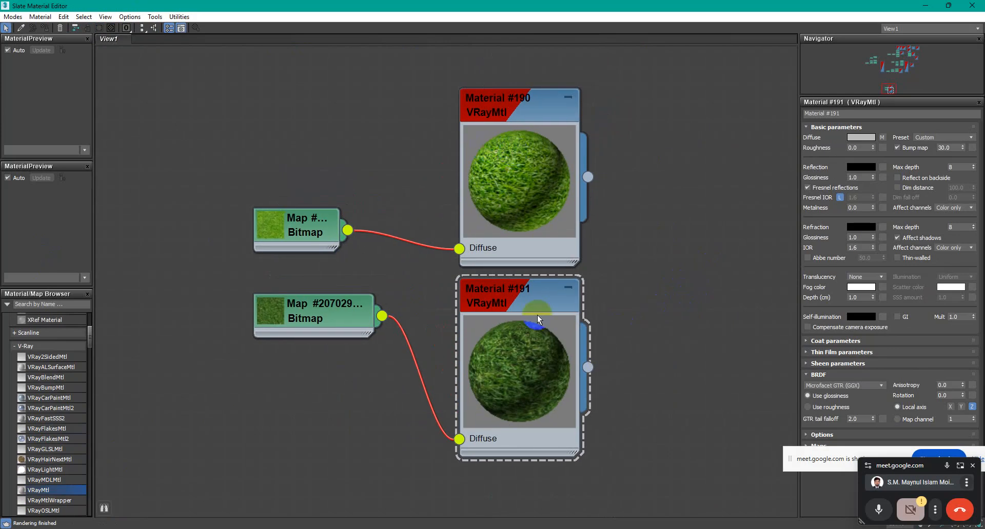
Step: Assign the dark grass material, Material #191, to the large ground plane
{"action": "left_click", "coordinate": [517, 368]}
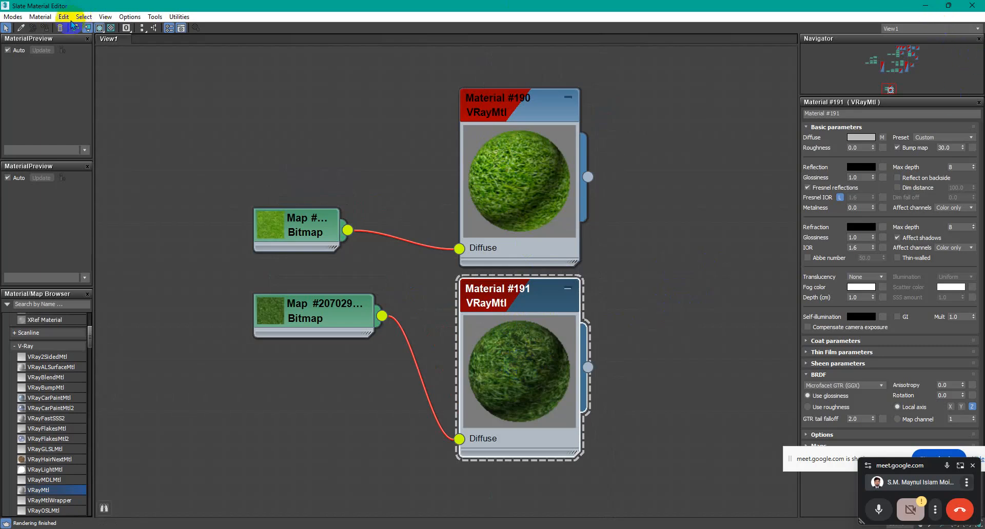
{"action": "left_click", "coordinate": [925, 5]}
{"action": "left_click", "coordinate": [679, 367]}
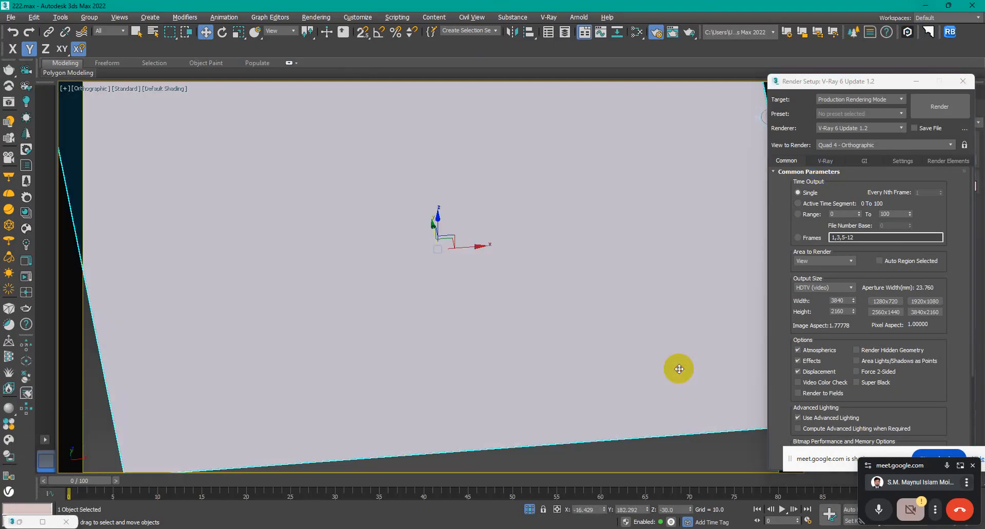
{"action": "key", "text": "m"}
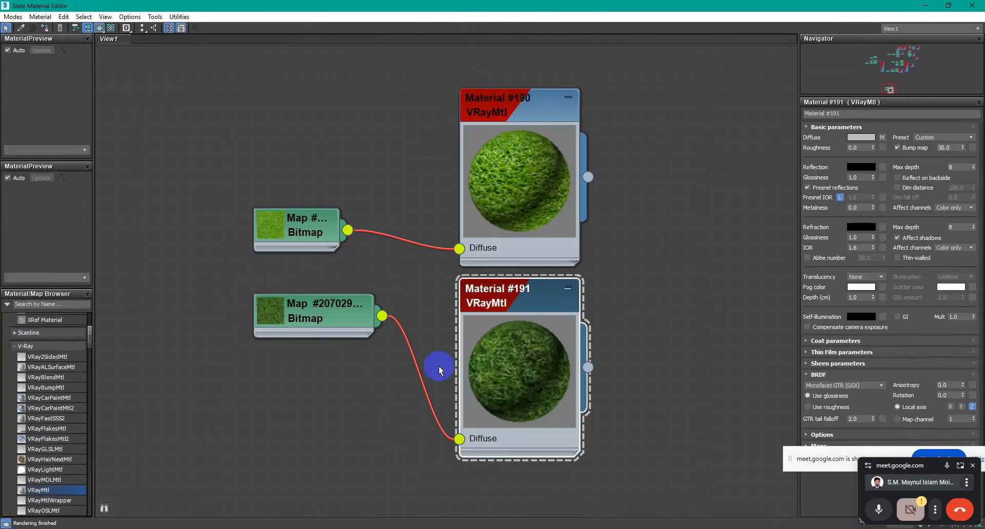
{"action": "left_click", "coordinate": [46, 28]}
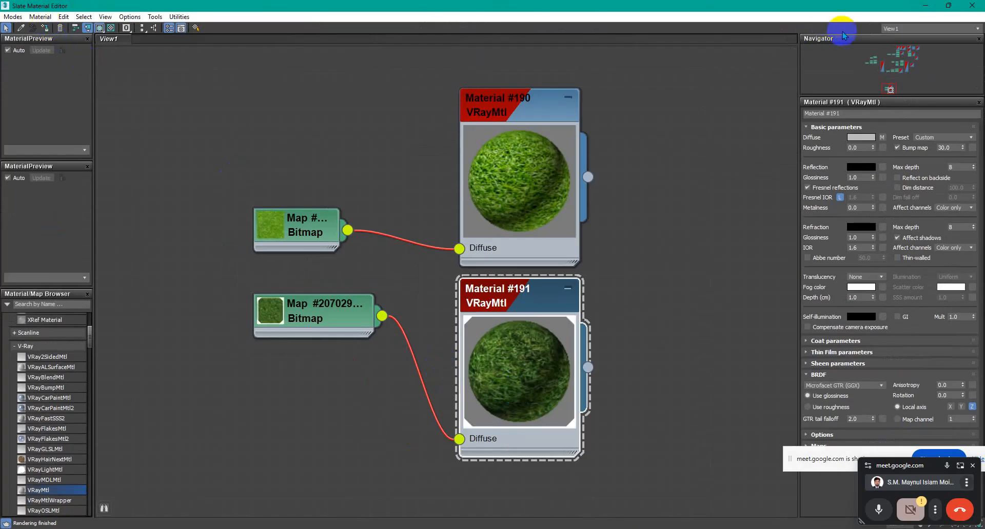
{"action": "left_click", "coordinate": [924, 6]}
Step: Switch the viewport to the VRayCam001 camera and unhide all objects in the scene
{"action": "scroll", "coordinate": [429, 277], "scroll_direction": "down", "scroll_amount": 5}
{"action": "left_click", "coordinate": [538, 398]}
{"action": "scroll", "coordinate": [424, 286], "scroll_direction": "up", "scroll_amount": 5}
{"action": "scroll", "coordinate": [438, 223], "scroll_direction": "up", "scroll_amount": 2}
{"action": "scroll", "coordinate": [449, 248], "scroll_direction": "down", "scroll_amount": 4}
{"action": "middle_click_drag", "start_coordinate": [456, 240], "coordinate": [437, 296]}
{"action": "key", "text": "c"}
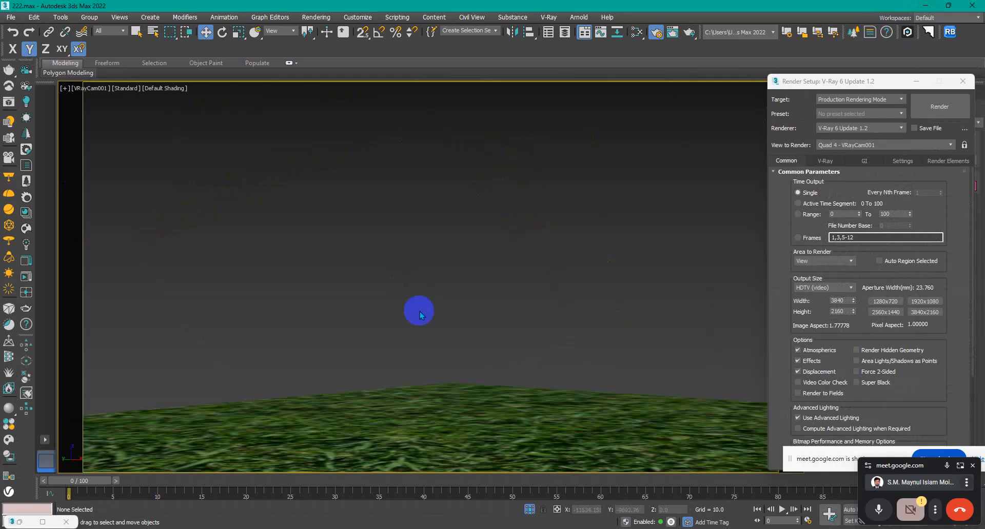
{"action": "right_click", "coordinate": [472, 304]}
{"action": "right_click", "coordinate": [402, 251]}
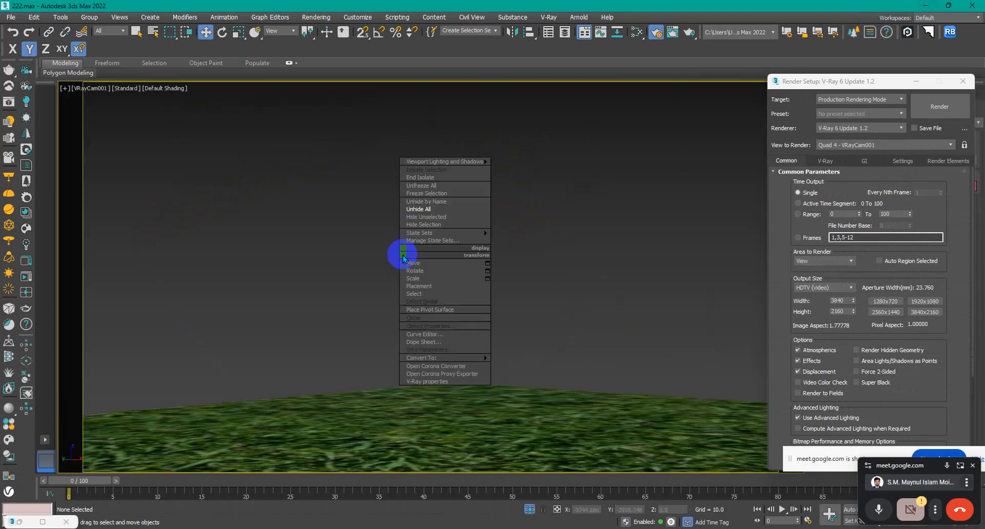
{"action": "left_click", "coordinate": [429, 210]}
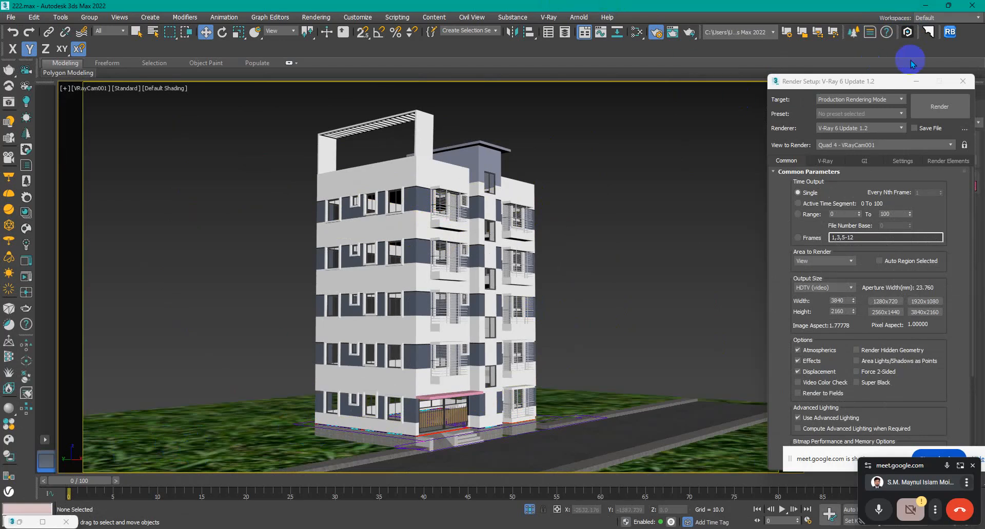
Step: Minimize the render settings and add a UVW Map modifier to the ground plane, Plane001
{"action": "left_click", "coordinate": [916, 84]}
{"action": "left_click", "coordinate": [714, 451]}
{"action": "left_click", "coordinate": [842, 194]}
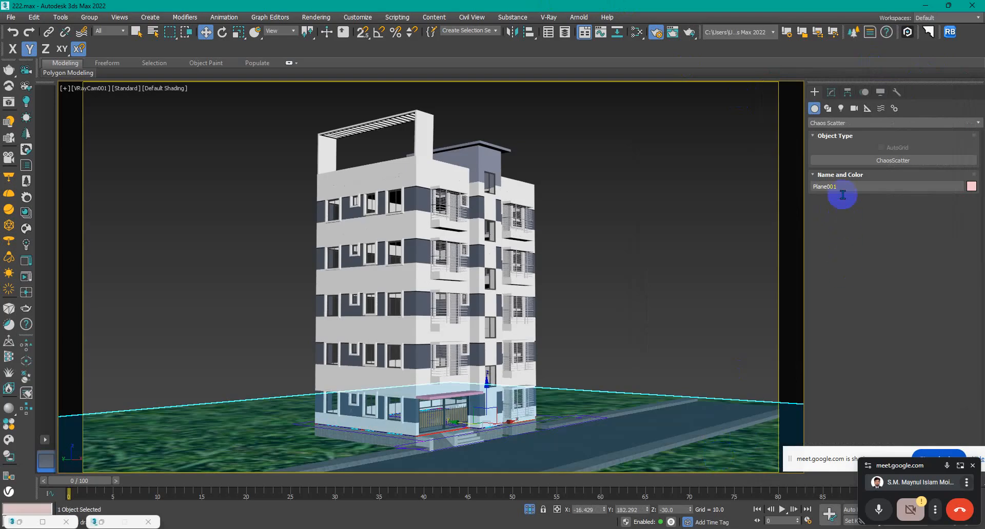
{"action": "left_click", "coordinate": [831, 93]}
{"action": "left_click", "coordinate": [850, 160]}
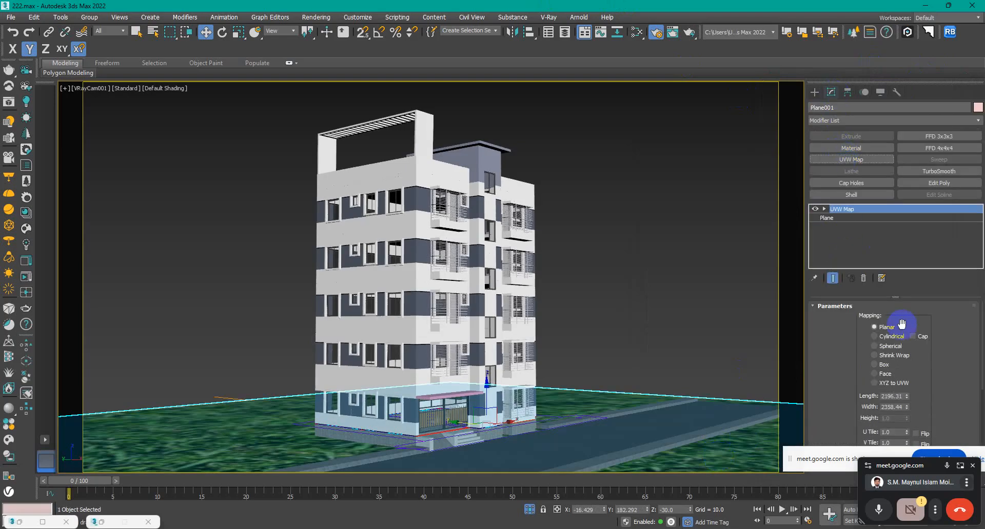
Step: Set the ground plane's planar UVW Map length and width to 100 and deselect the plane
{"action": "left_click", "coordinate": [896, 399]}
{"action": "type", "text": "100"}
{"action": "key", "text": "Tab"}
{"action": "type", "text": "100"}
{"action": "key", "text": "Return"}
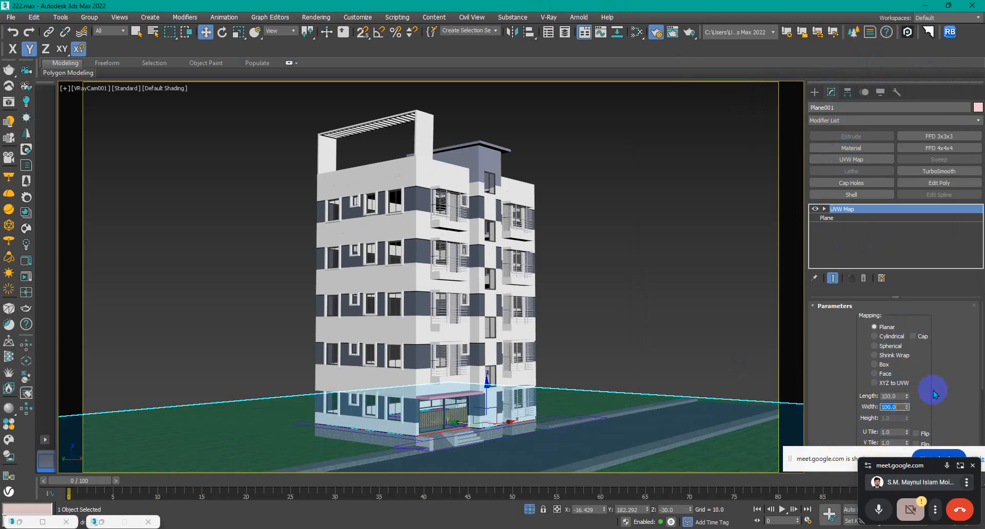
{"action": "left_click", "coordinate": [697, 307]}
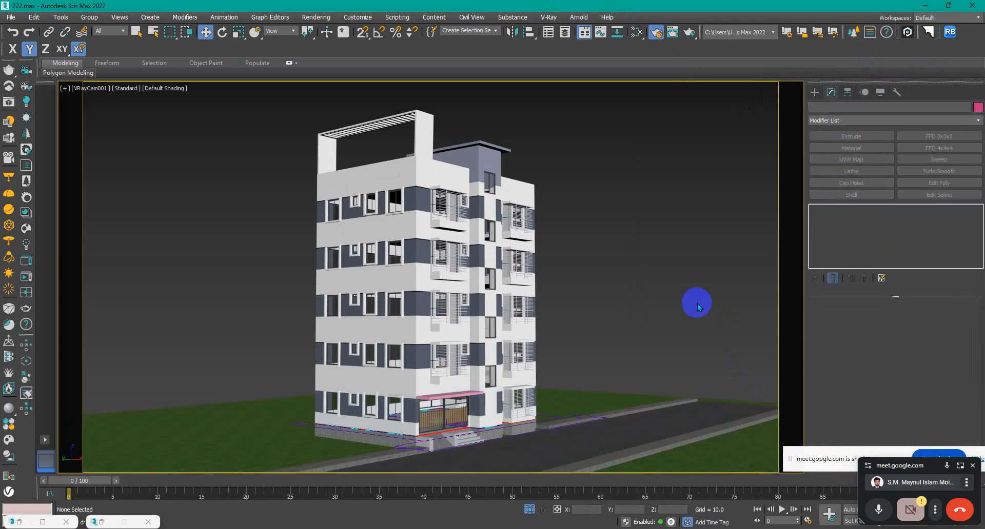
Step: Examine the scale and tiling of the ground plane's grass texture from the top view
{"action": "key", "text": "t"}
{"action": "scroll", "coordinate": [580, 316], "scroll_direction": "down", "scroll_amount": 4}
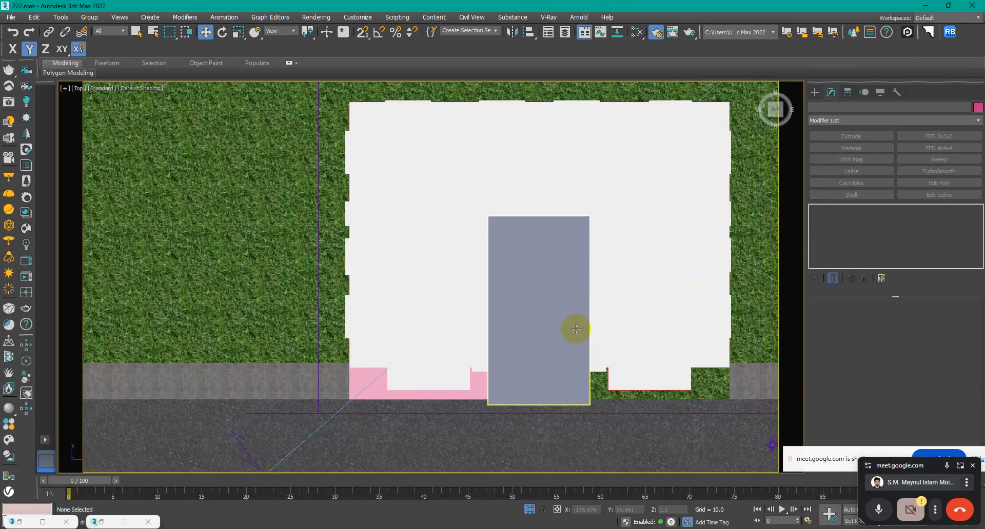
{"action": "scroll", "coordinate": [437, 332], "scroll_direction": "down", "scroll_amount": 3}
{"action": "scroll", "coordinate": [460, 330], "scroll_direction": "down", "scroll_amount": 3}
{"action": "scroll", "coordinate": [595, 233], "scroll_direction": "up", "scroll_amount": 4}
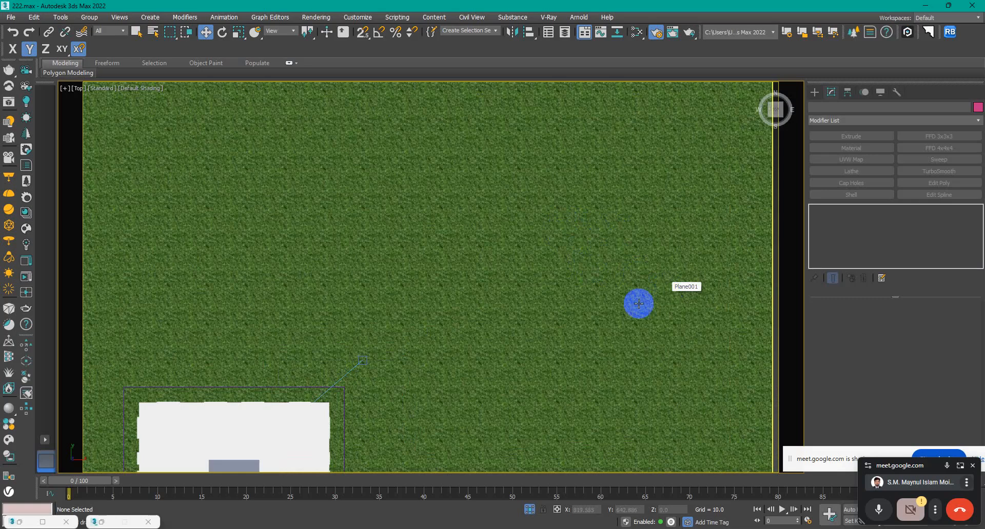
Step: Apply the lighter grass material, Material #190, to the ground plane
{"action": "scroll", "coordinate": [626, 301], "scroll_direction": "up", "scroll_amount": 5}
{"action": "scroll", "coordinate": [620, 301], "scroll_direction": "down", "scroll_amount": 6}
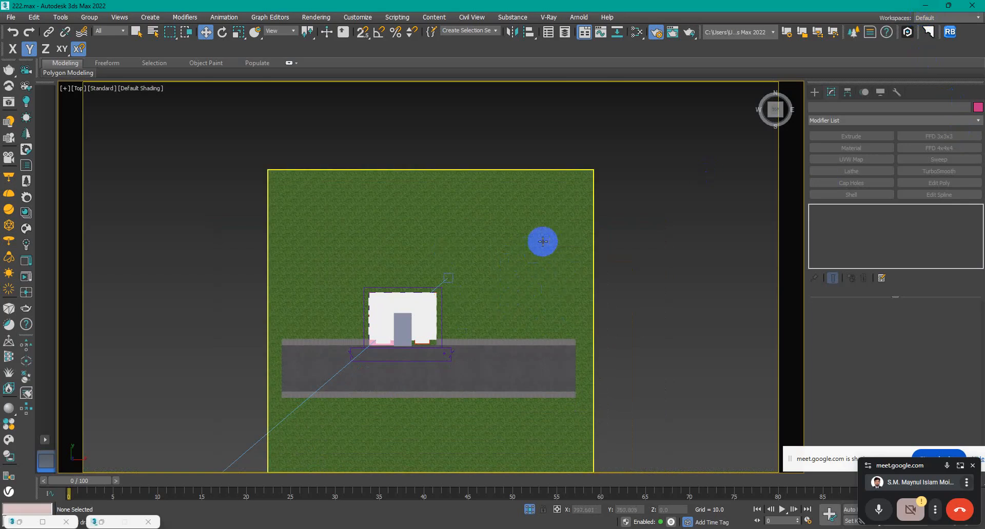
{"action": "left_click", "coordinate": [43, 522]}
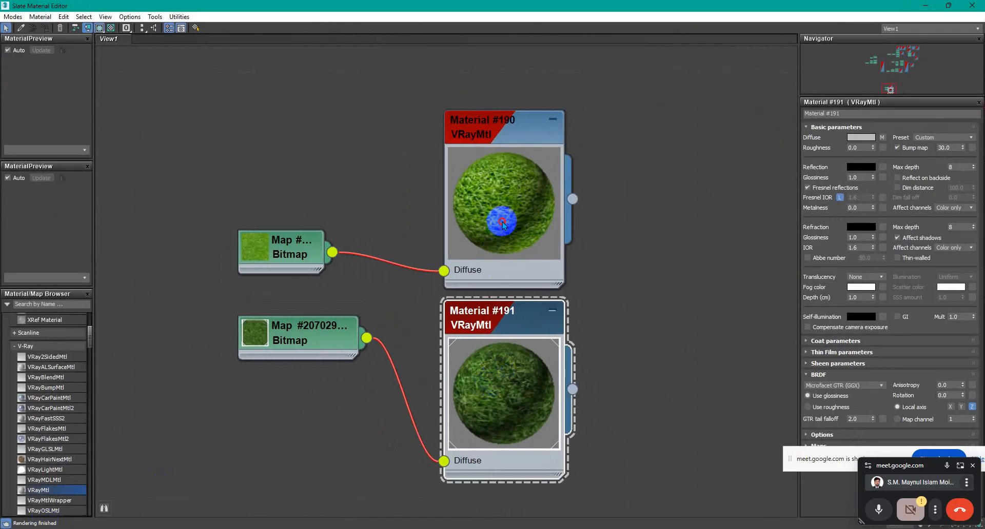
{"action": "left_click", "coordinate": [501, 224]}
{"action": "left_click", "coordinate": [930, 6]}
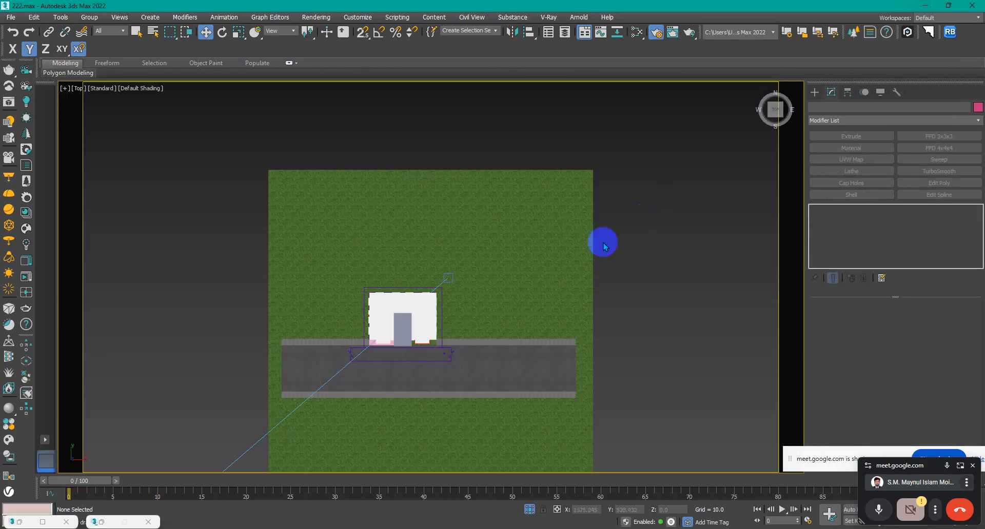
{"action": "key", "text": "m"}
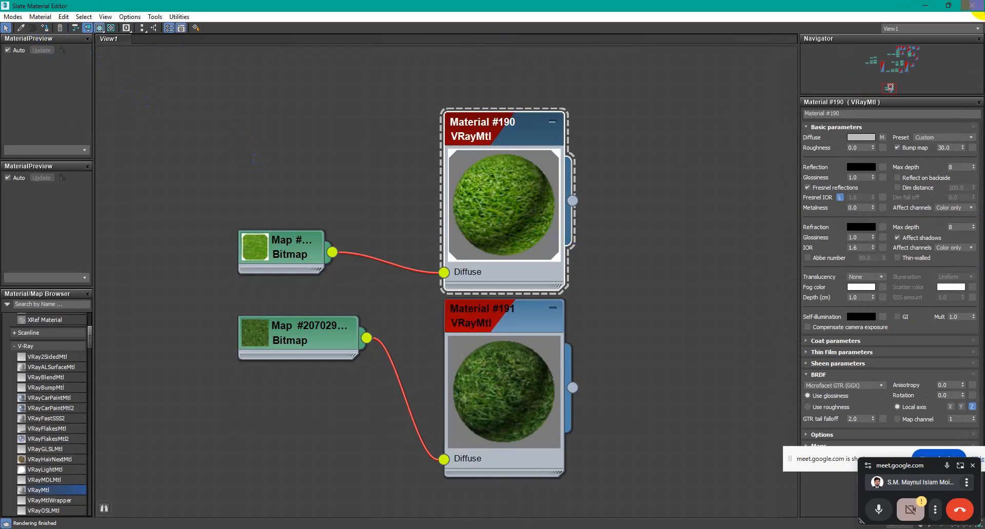
{"action": "left_click", "coordinate": [929, 5]}
Step: Examine the scale and tiling of the lighter grass texture around the building, sidewalk and road in the top view
{"action": "scroll", "coordinate": [543, 374], "scroll_direction": "up", "scroll_amount": 5}
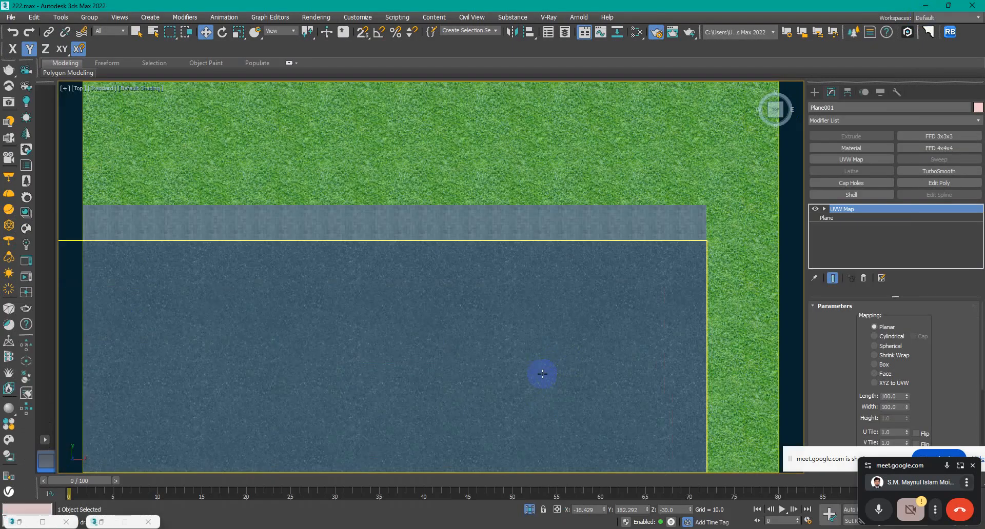
{"action": "middle_click_drag", "start_coordinate": [632, 283], "coordinate": [614, 418]}
{"action": "scroll", "coordinate": [565, 301], "scroll_direction": "up", "scroll_amount": 5}
{"action": "middle_click_drag", "start_coordinate": [567, 302], "coordinate": [587, 180]}
{"action": "middle_click_drag", "start_coordinate": [342, 326], "coordinate": [513, 375]}
{"action": "middle_click_drag", "start_coordinate": [292, 371], "coordinate": [621, 376]}
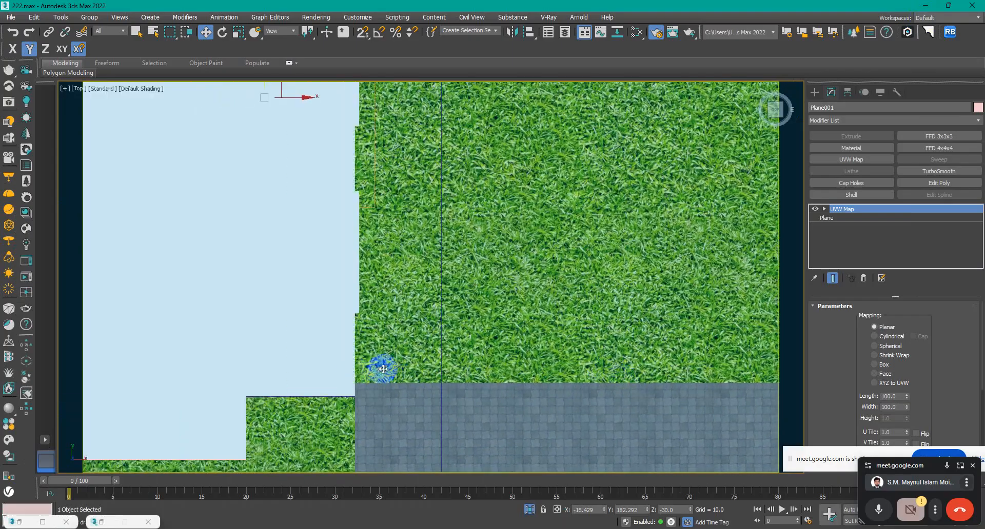
{"action": "scroll", "coordinate": [461, 334], "scroll_direction": "down", "scroll_amount": 6}
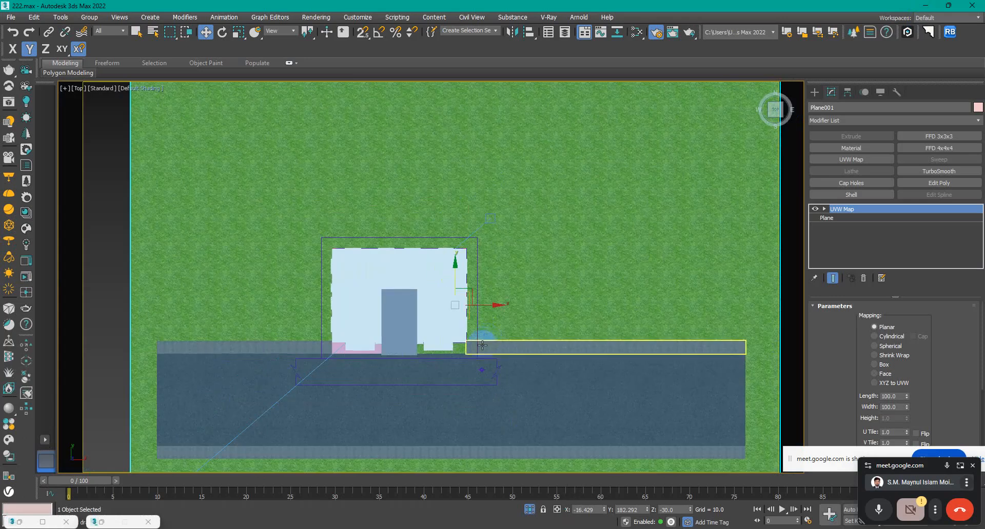
Step: Switch to the VRayCam001 view, deselect the ground plane and orbit the camera to face the building's entrance side more directly
{"action": "key", "text": "c"}
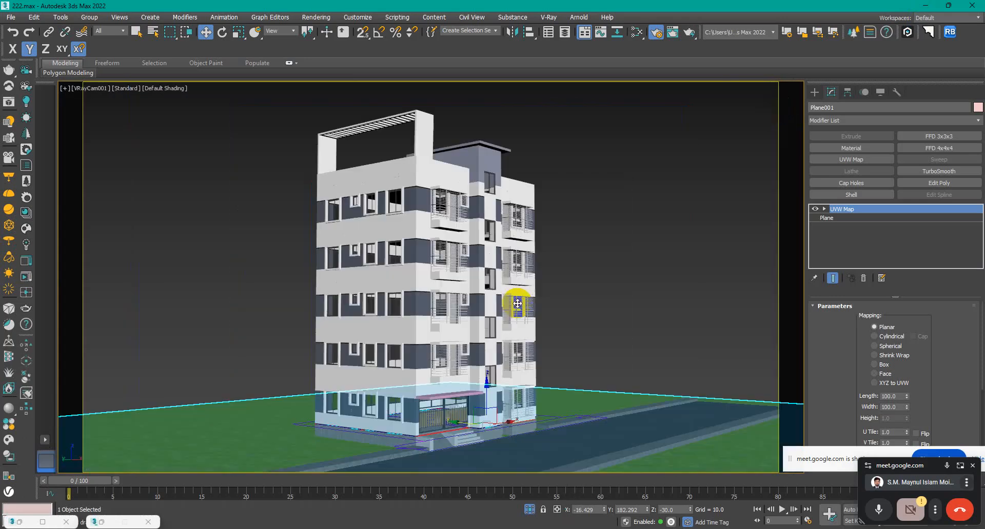
{"action": "left_click", "coordinate": [735, 277]}
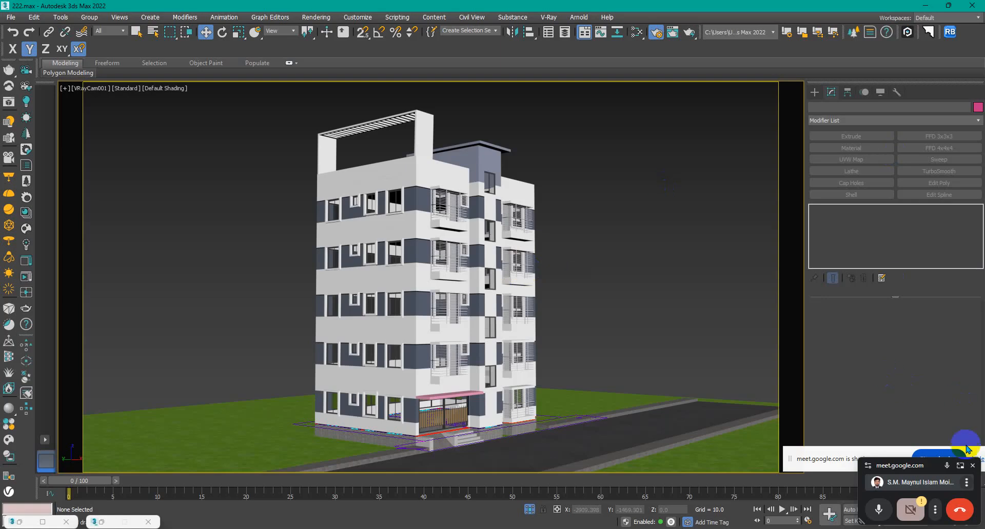
{"action": "left_click_drag", "start_coordinate": [930, 467], "coordinate": [805, 466]}
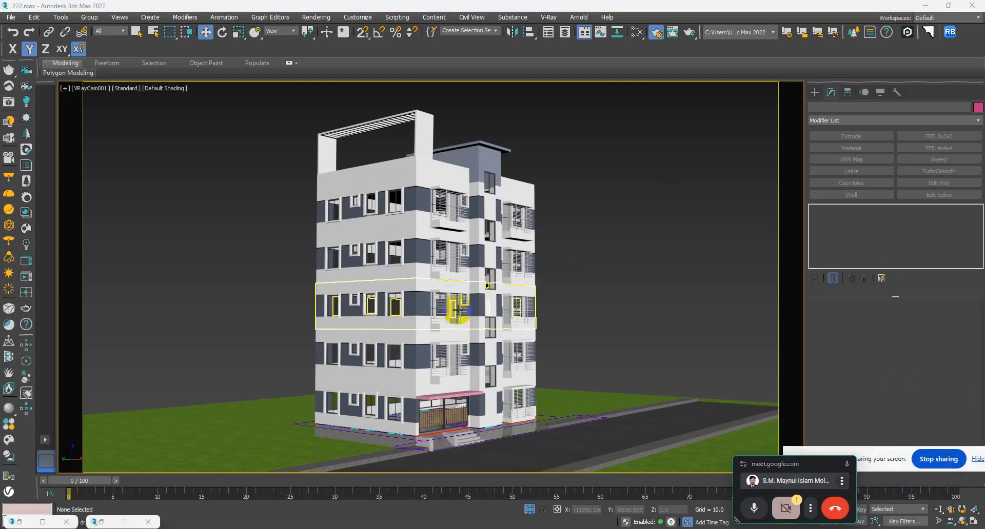
{"action": "left_click", "coordinate": [962, 521]}
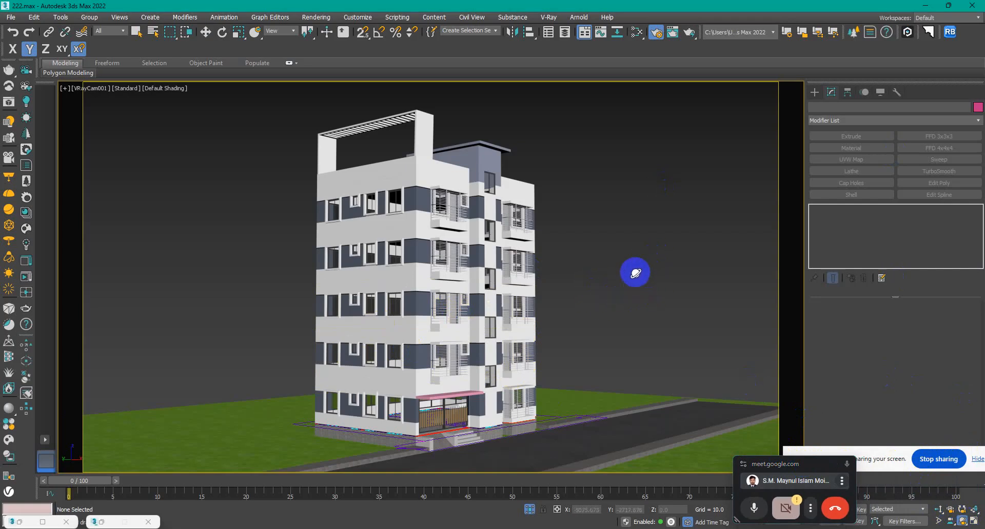
{"action": "left_click_drag", "start_coordinate": [620, 303], "coordinate": [479, 318]}
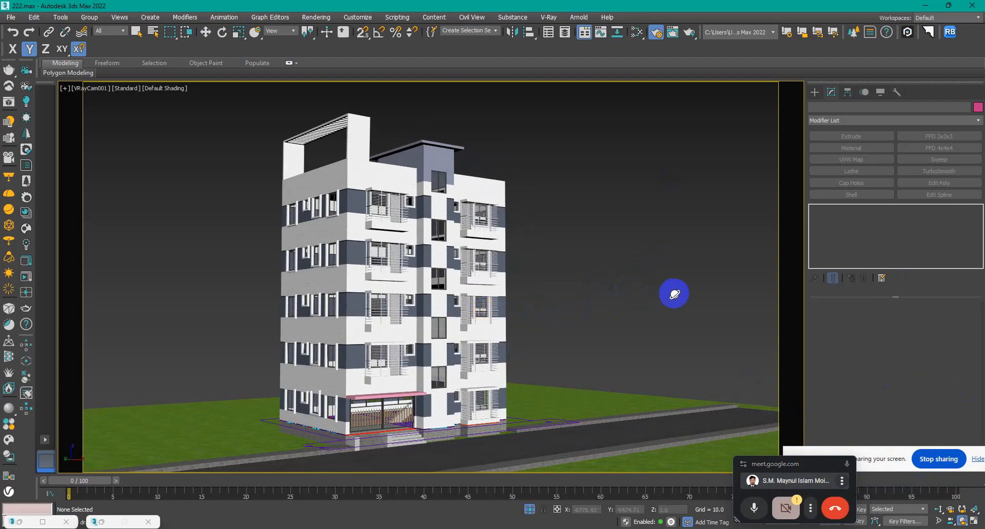
{"action": "left_click", "coordinate": [205, 32]}
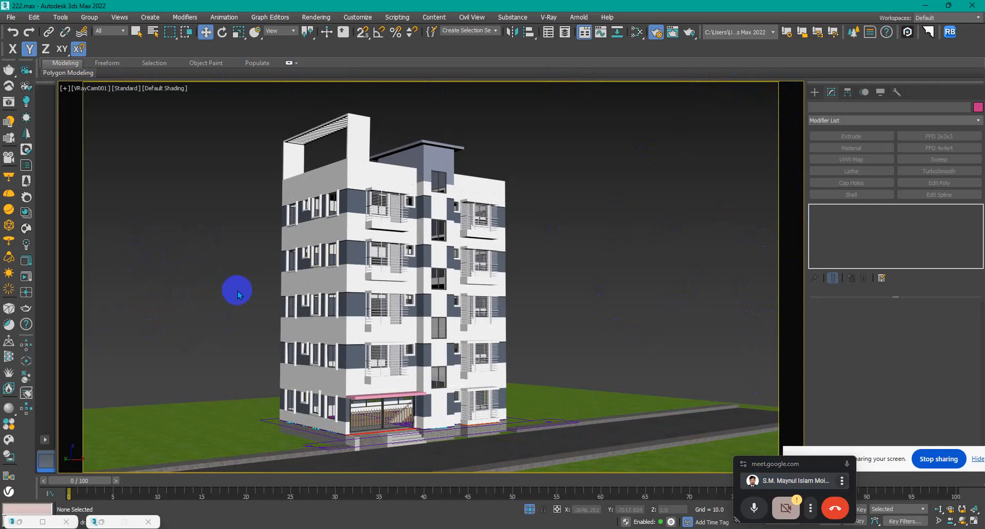
Step: Open the render settings and change the output size preset from HDTV to Custom
{"action": "left_click", "coordinate": [656, 33]}
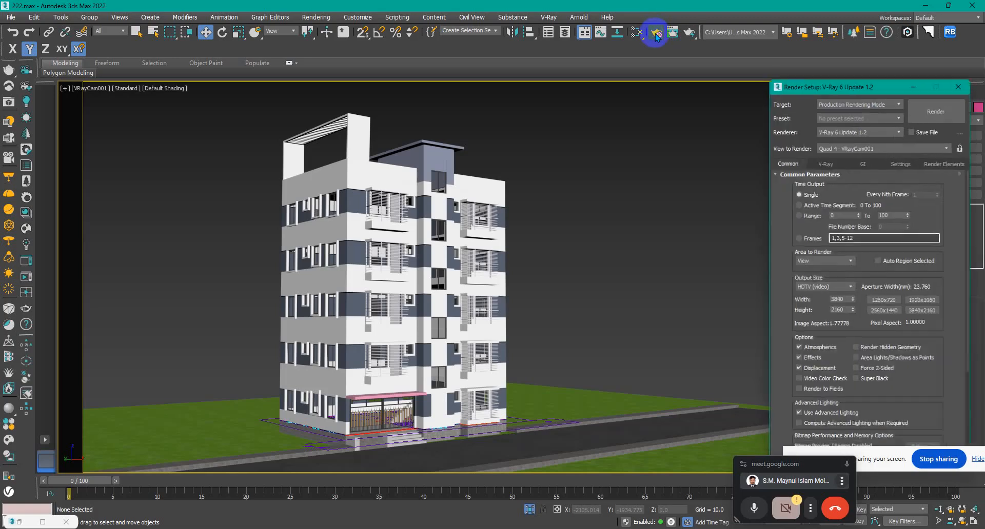
{"action": "left_click", "coordinate": [825, 287]}
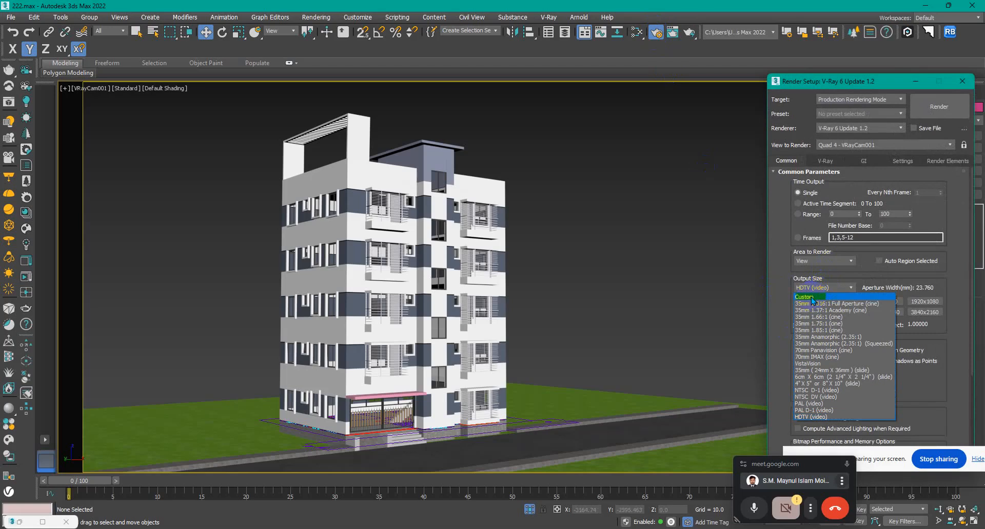
{"action": "left_click", "coordinate": [811, 297]}
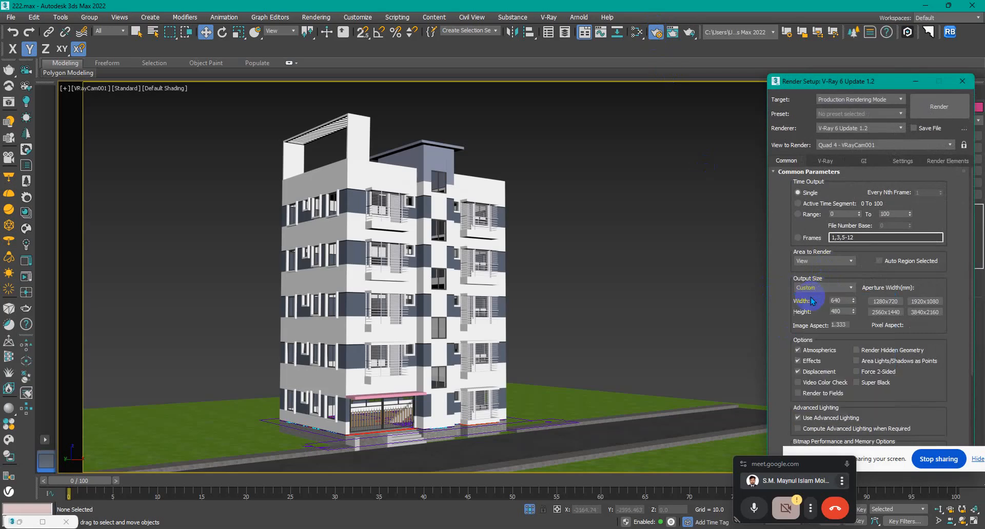
Step: Try a render output width of 589 and height of 402, followed by an image aspect of 1.33
{"action": "left_click", "coordinate": [836, 301]}
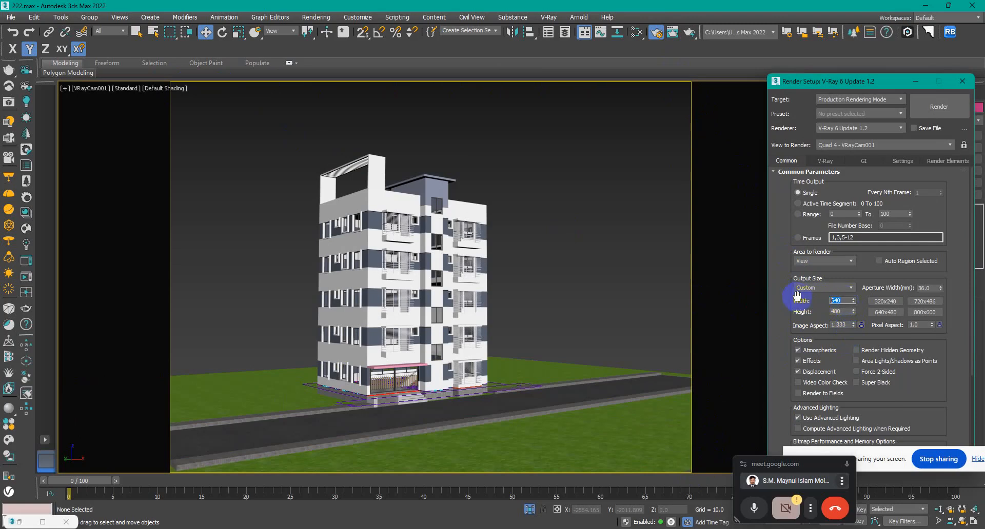
{"action": "left_click", "coordinate": [834, 311]}
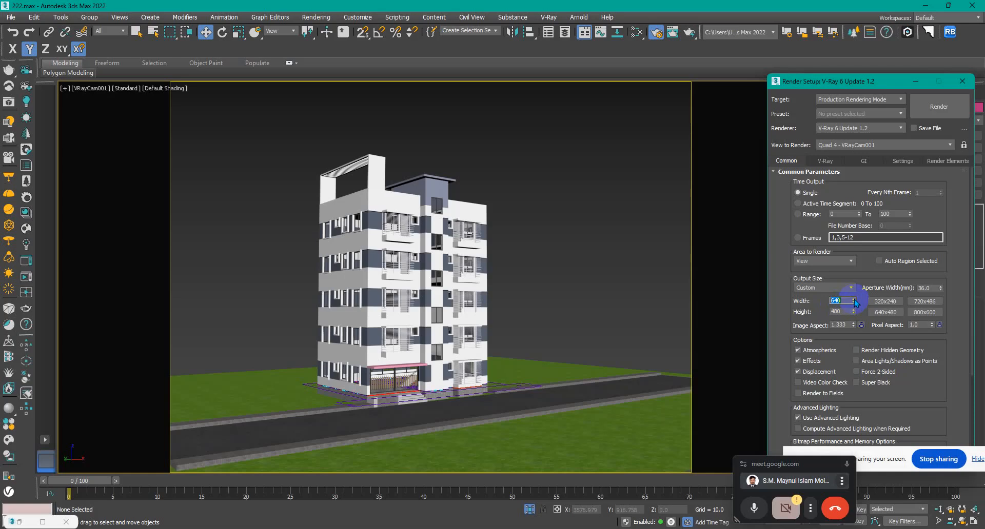
{"action": "left_click_drag", "start_coordinate": [853, 301], "coordinate": [857, 321]}
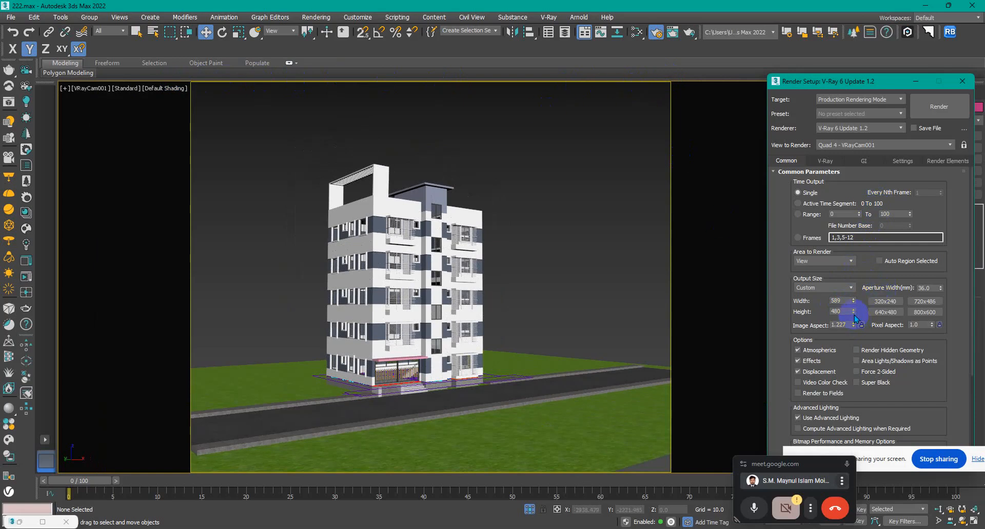
{"action": "left_click_drag", "start_coordinate": [853, 317], "coordinate": [862, 357]}
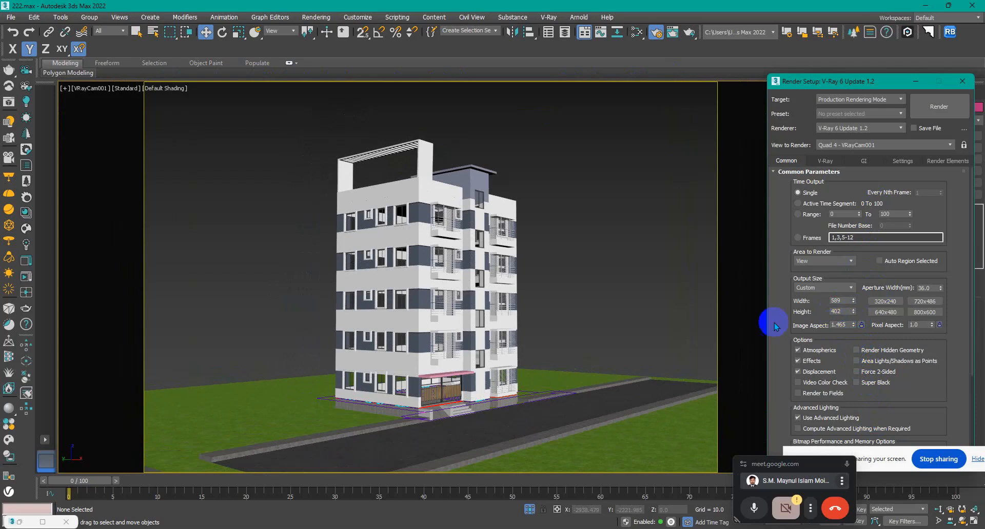
{"action": "double_click", "coordinate": [845, 301]}
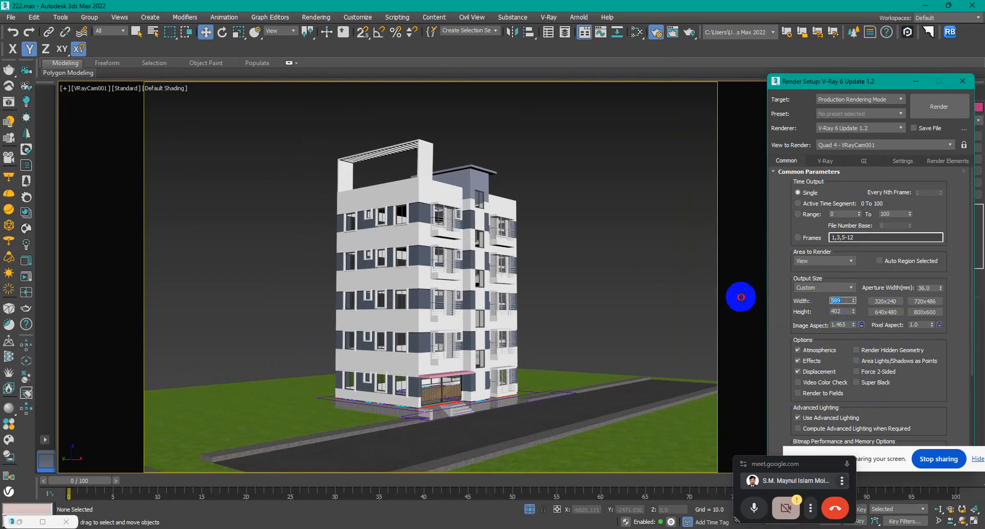
{"action": "left_click_drag", "start_coordinate": [848, 325], "coordinate": [820, 323]}
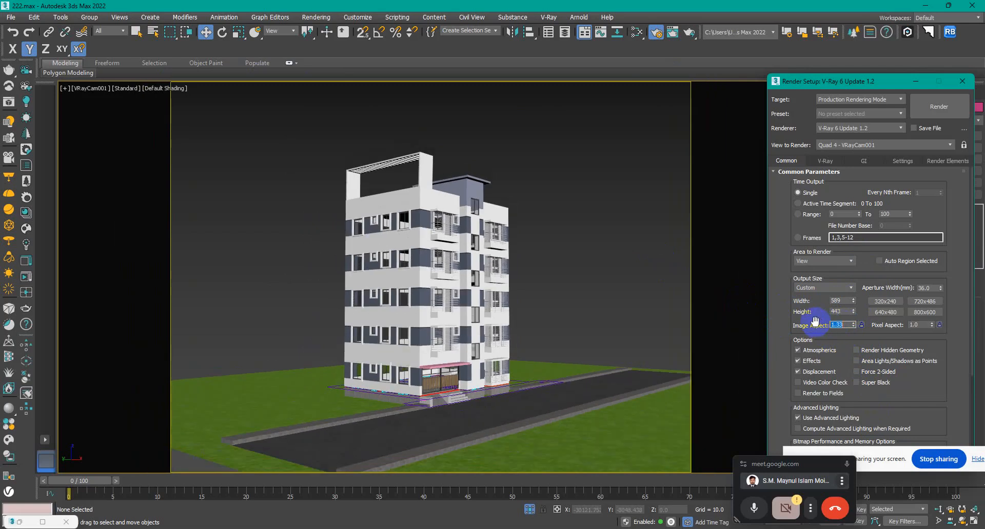
Step: Set the render output size to 640x480 and orbit the camera to face the building's entrance side more directly
{"action": "left_click", "coordinate": [893, 314]}
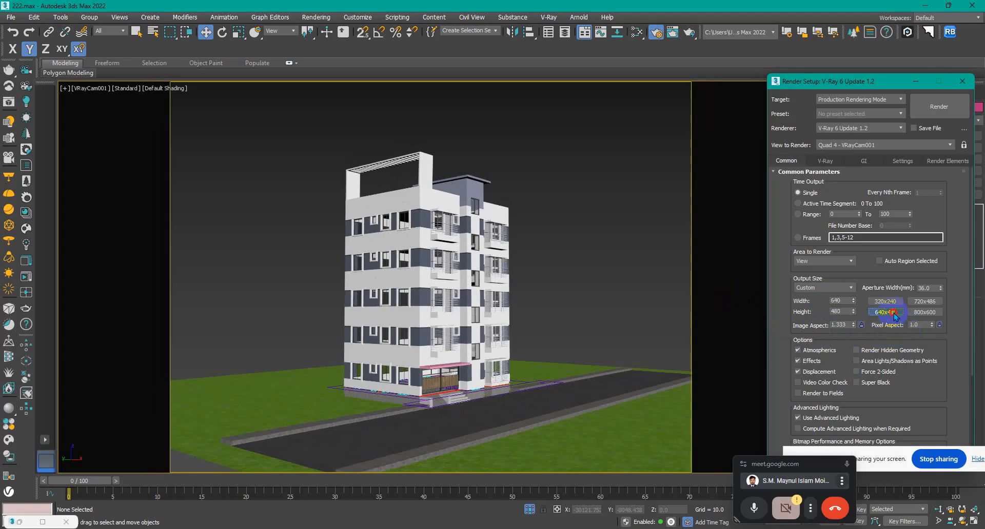
{"action": "left_click", "coordinate": [962, 520]}
{"action": "left_click_drag", "start_coordinate": [560, 406], "coordinate": [451, 411]}
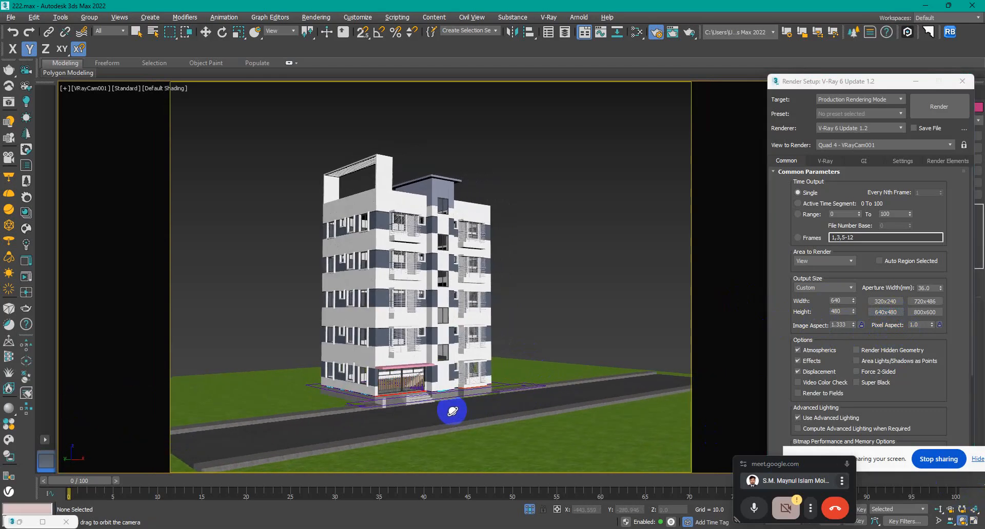
Step: Set the render output size to 3000 by 3000 with an image aspect of 1.0
{"action": "double_click", "coordinate": [847, 326]}
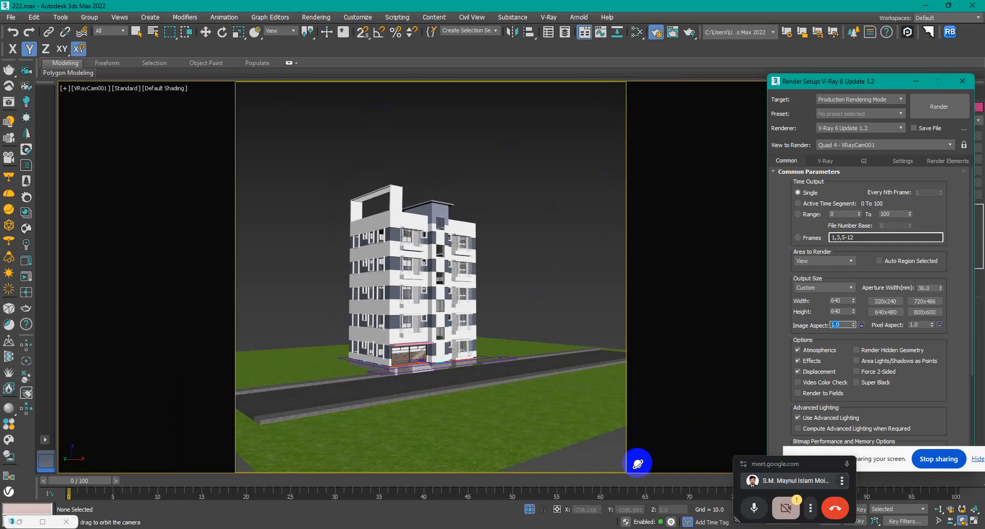
{"action": "double_click", "coordinate": [844, 301]}
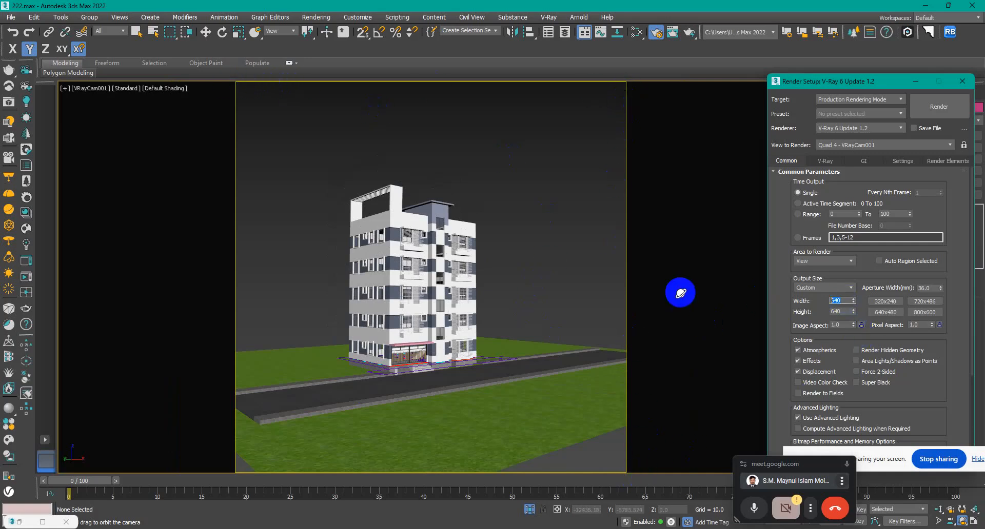
{"action": "key", "text": "Tab"}
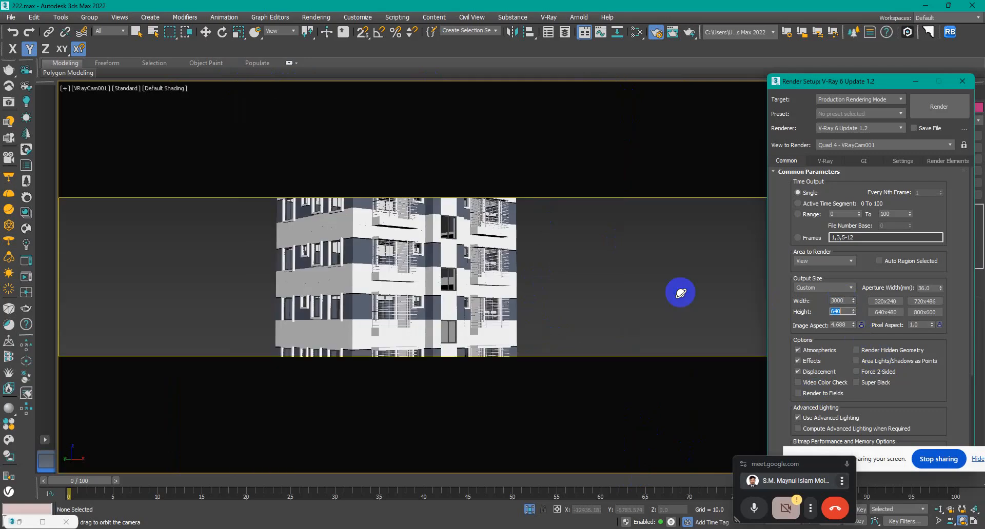
{"action": "type", "text": "3000"}
{"action": "key", "text": "Return"}
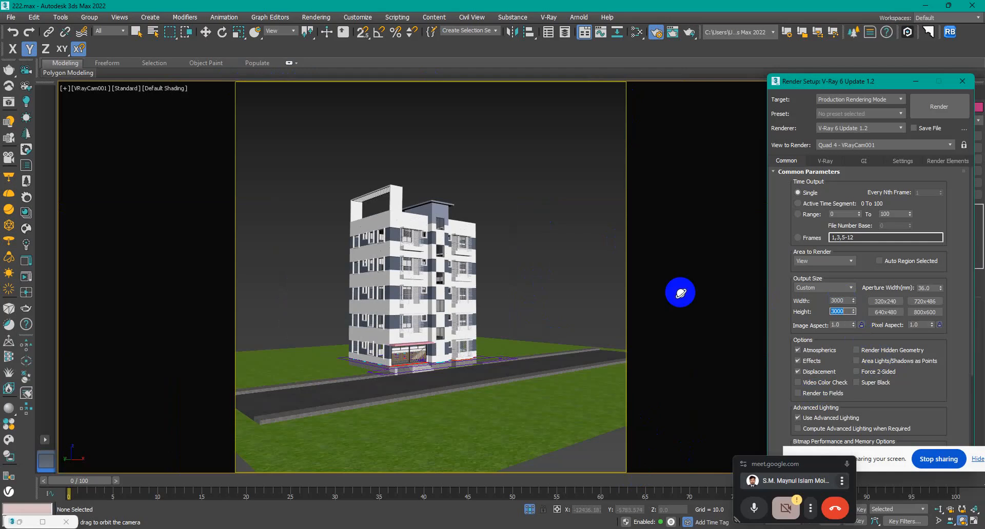
Step: Dolly and orbit the VRayCam001 view so the whole building fills the square frame at a low street-level angle
{"action": "left_click", "coordinate": [938, 509]}
{"action": "left_click_drag", "start_coordinate": [522, 395], "coordinate": [497, 290]}
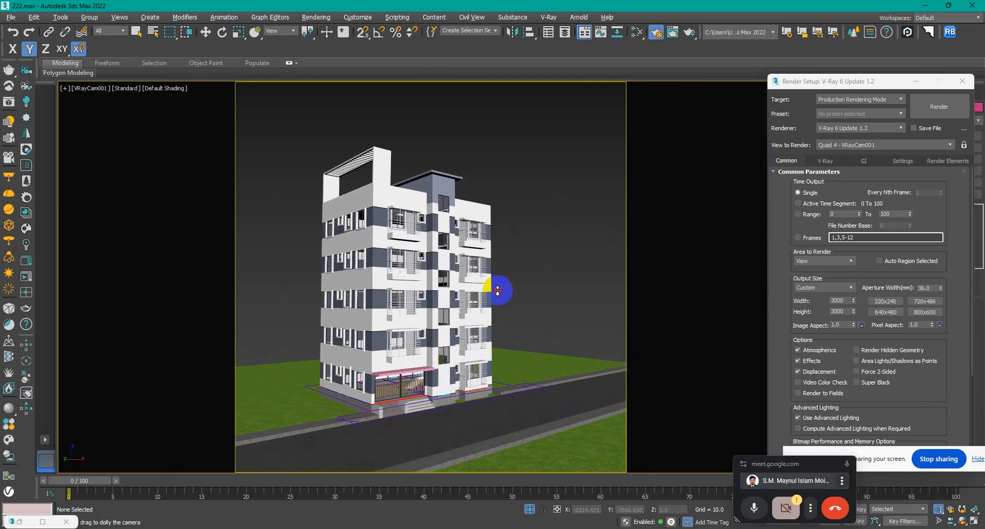
{"action": "left_click", "coordinate": [962, 522]}
{"action": "left_click_drag", "start_coordinate": [512, 402], "coordinate": [501, 356]}
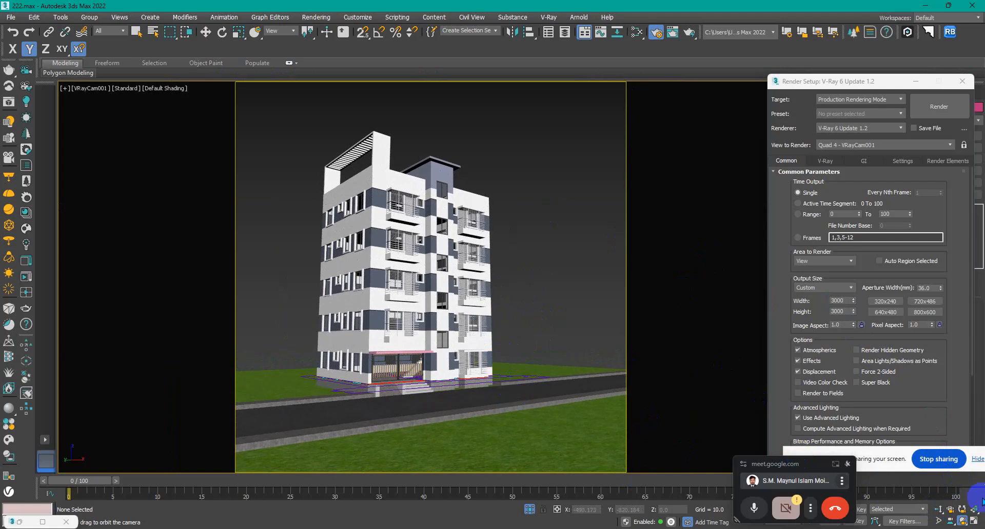
{"action": "left_click", "coordinate": [938, 509]}
{"action": "left_click_drag", "start_coordinate": [384, 384], "coordinate": [382, 329]}
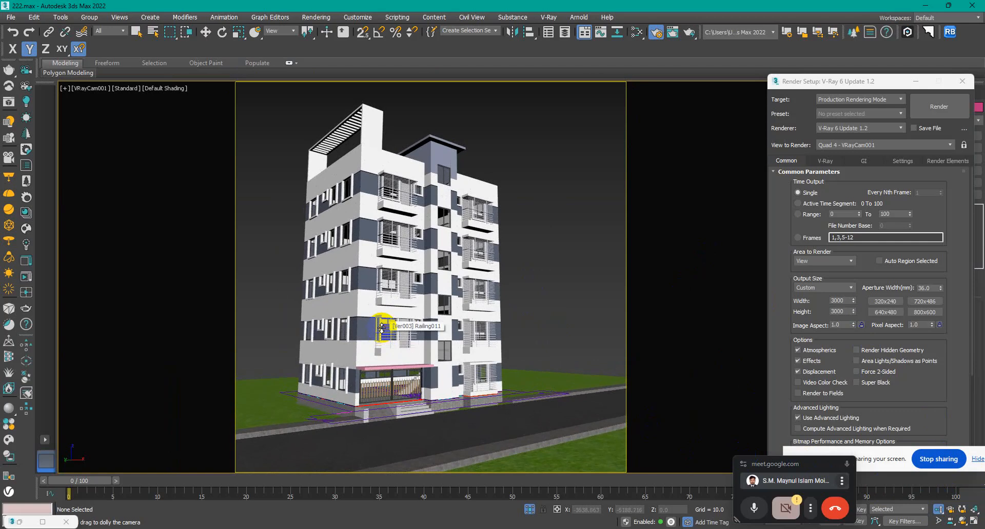
{"action": "left_click", "coordinate": [962, 522]}
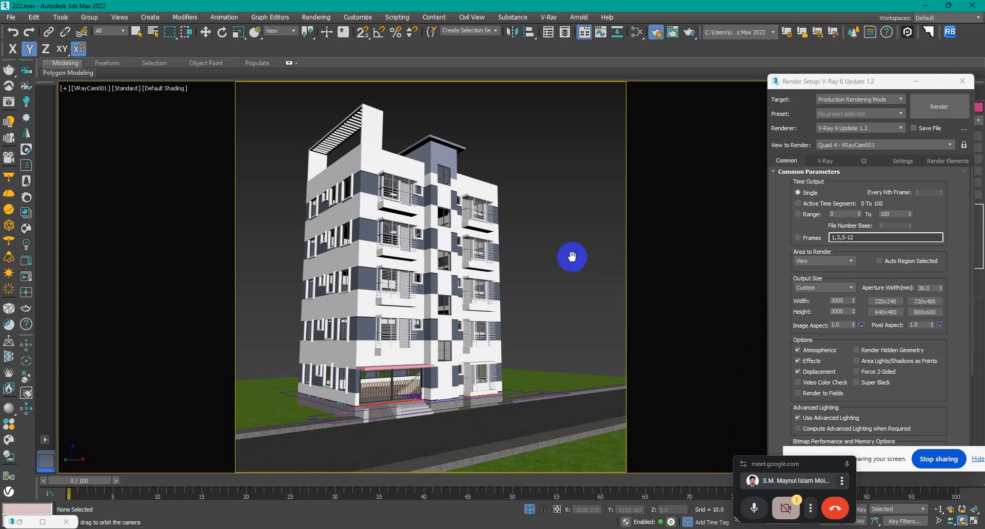
{"action": "left_click_drag", "start_coordinate": [572, 256], "coordinate": [681, 248]}
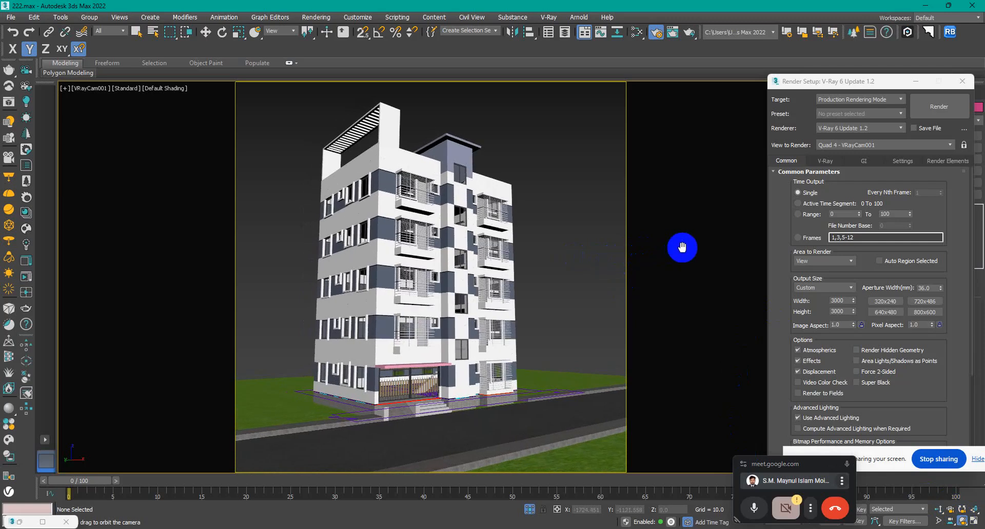
{"action": "left_click_drag", "start_coordinate": [562, 257], "coordinate": [703, 252]}
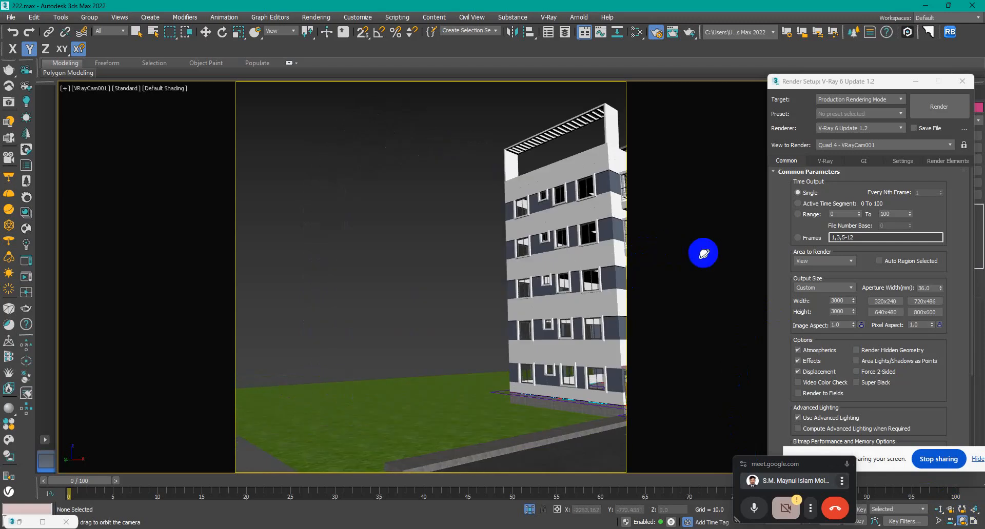
{"action": "key", "text": "ctrl+z"}
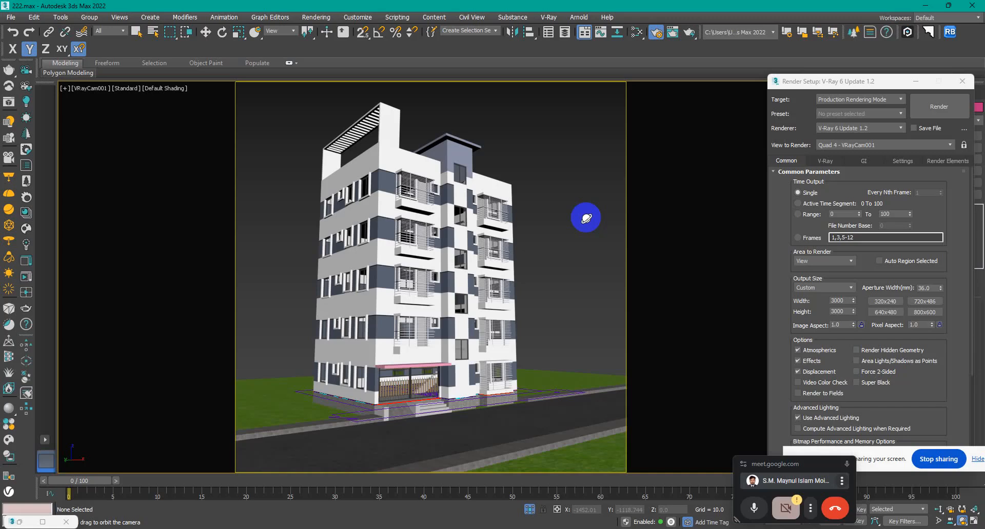
Step: Start a test render of the VRayCam001 view and cancel it
{"action": "left_click", "coordinate": [929, 108]}
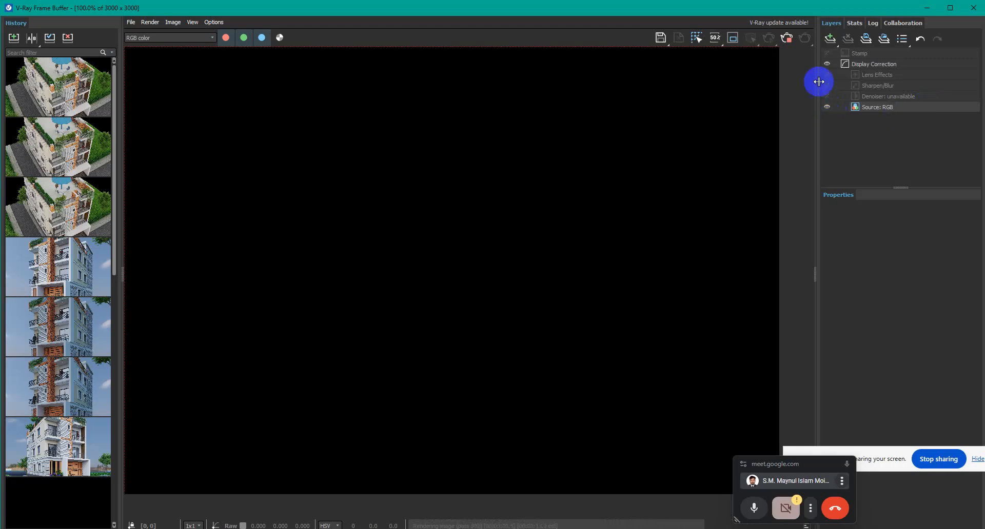
{"action": "left_click", "coordinate": [927, 8]}
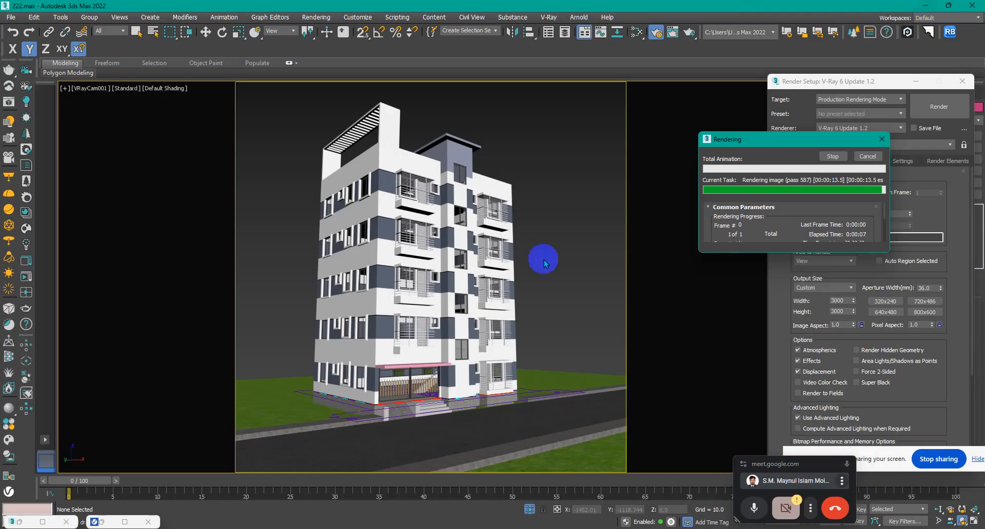
{"action": "left_click", "coordinate": [869, 160]}
Step: Put the Render Setup window away, select the camera of the active view and bring up its modifiable parameters
{"action": "left_click", "coordinate": [915, 81]}
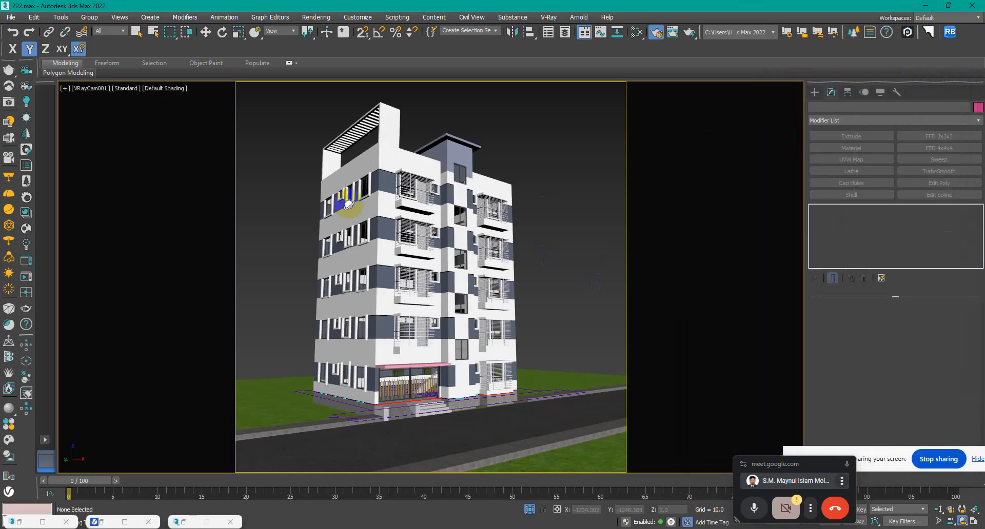
{"action": "left_click", "coordinate": [88, 90]}
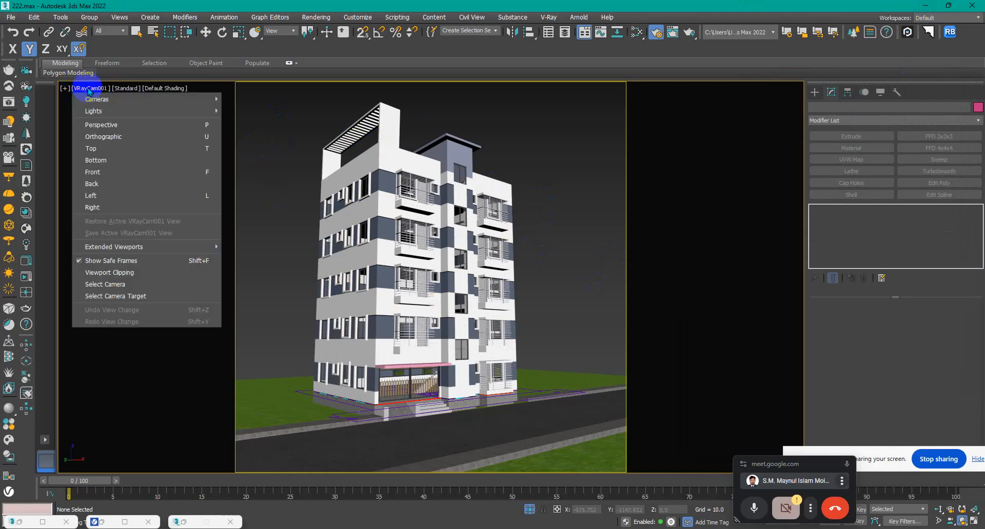
{"action": "left_click", "coordinate": [105, 284]}
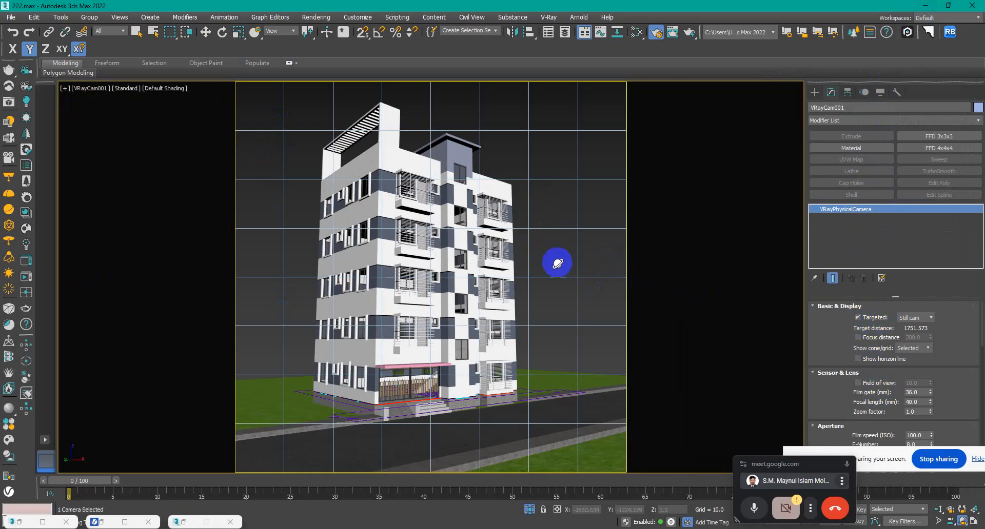
{"action": "left_click", "coordinate": [814, 93]}
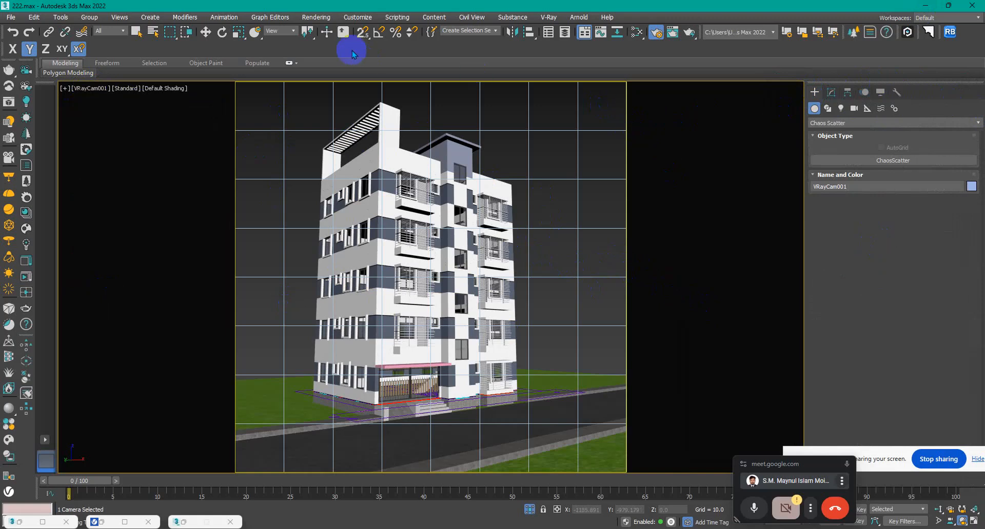
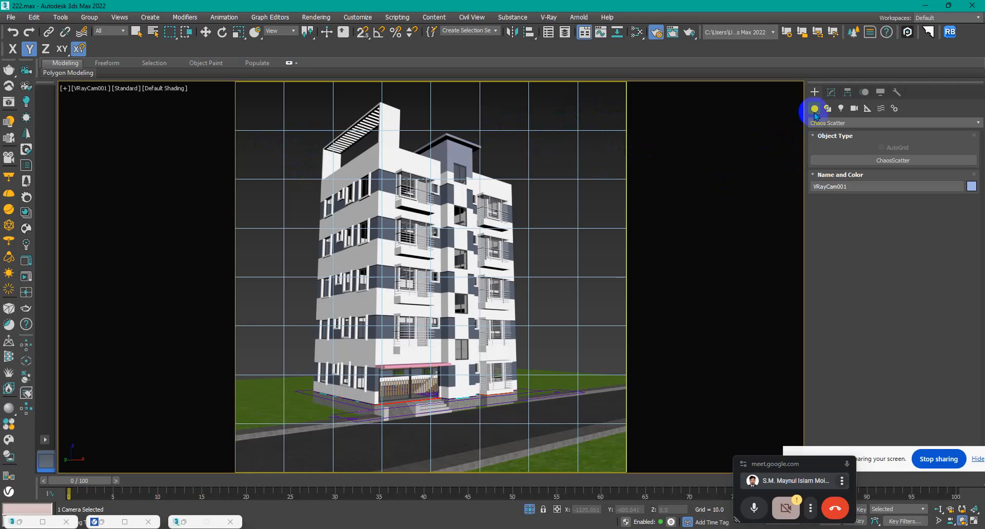
{"action": "left_click", "coordinate": [832, 92]}
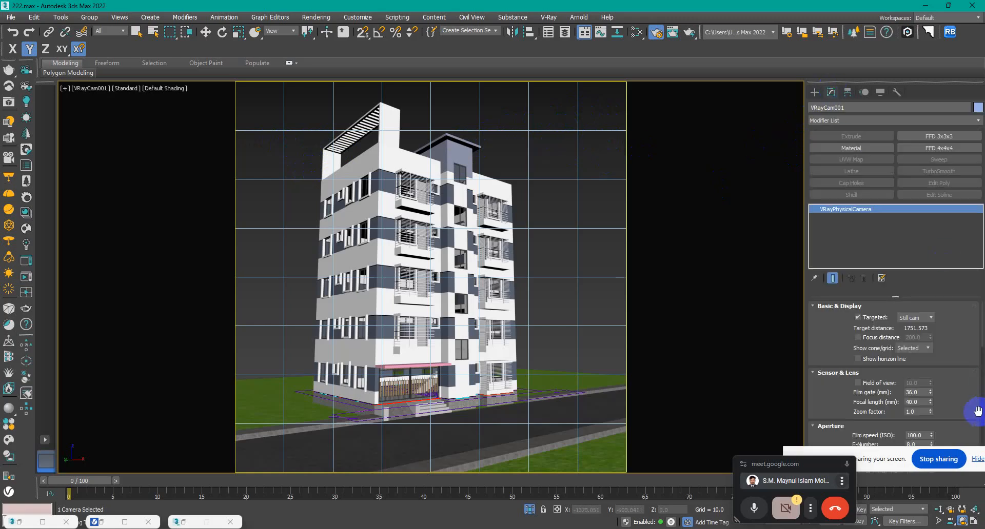
{"action": "left_click_drag", "start_coordinate": [957, 413], "coordinate": [963, 148]}
{"action": "scroll", "coordinate": [964, 364], "scroll_direction": "up", "scroll_amount": 4}
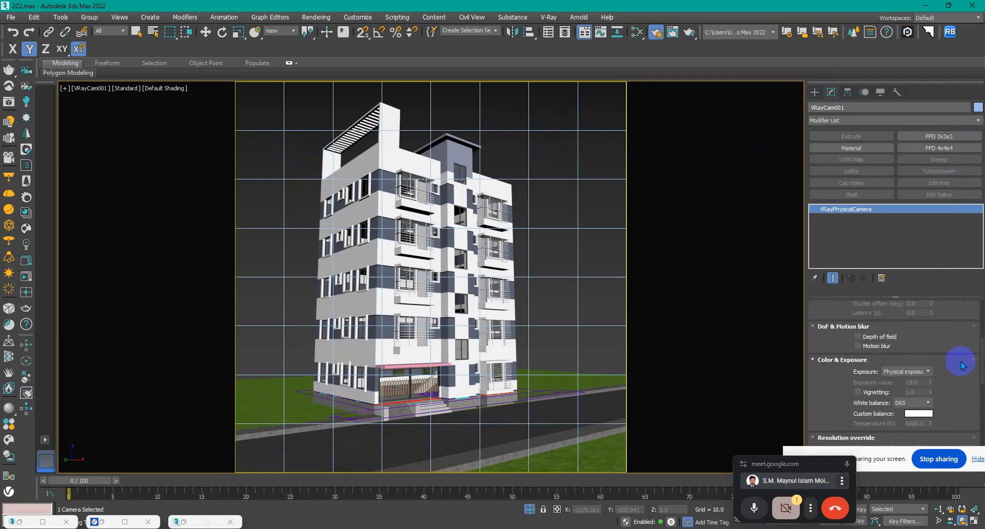
{"action": "scroll", "coordinate": [968, 371], "scroll_direction": "down", "scroll_amount": 2}
{"action": "scroll", "coordinate": [969, 375], "scroll_direction": "up", "scroll_amount": 2}
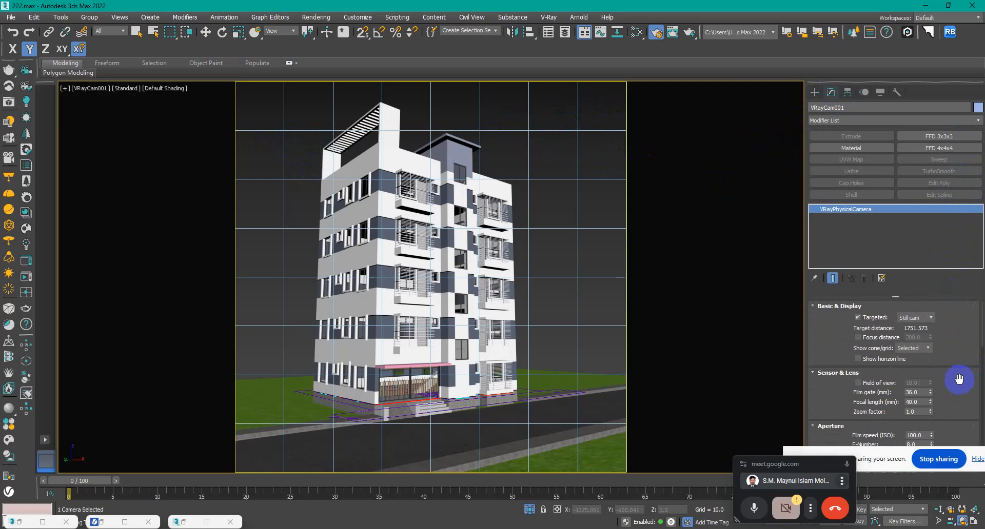
Step: Try focal lengths of about 54 and 43 mm on the camera and return it to 40 mm
{"action": "left_click_drag", "start_coordinate": [932, 405], "coordinate": [931, 384]}
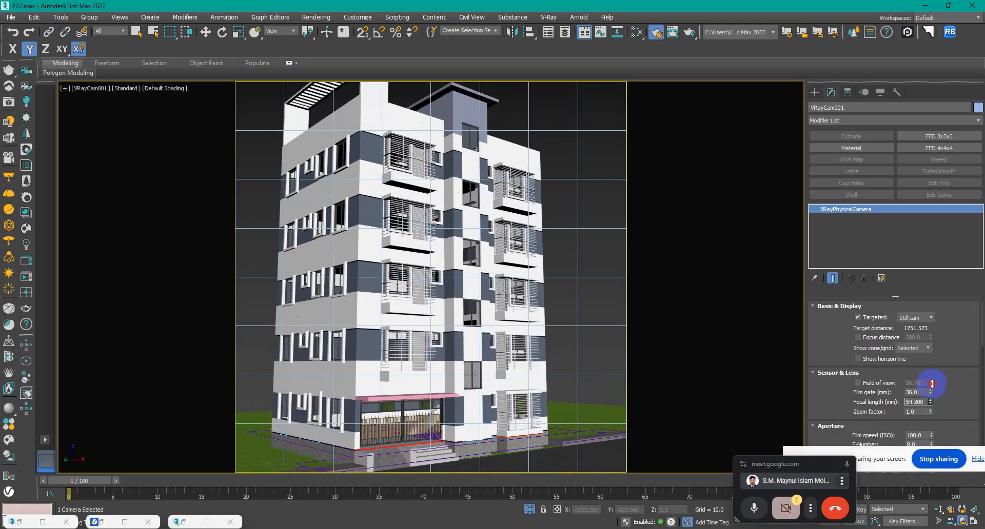
{"action": "left_click_drag", "start_coordinate": [931, 383], "coordinate": [933, 399]}
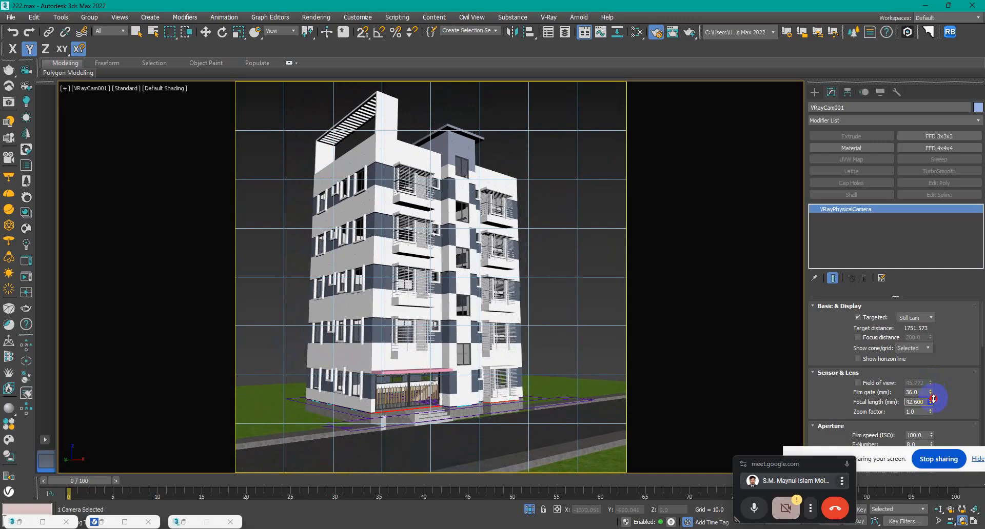
{"action": "left_click_drag", "start_coordinate": [922, 402], "coordinate": [831, 401]}
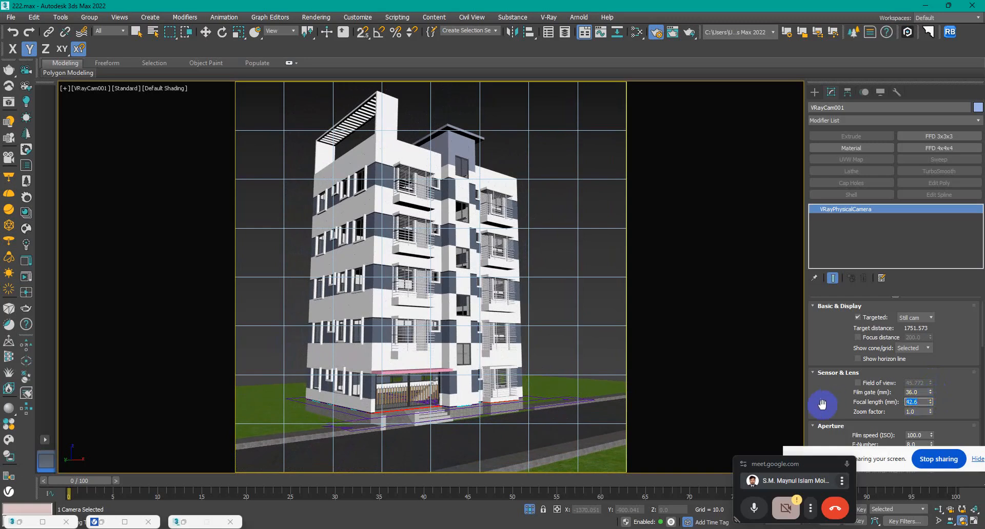
{"action": "left_click", "coordinate": [757, 366]}
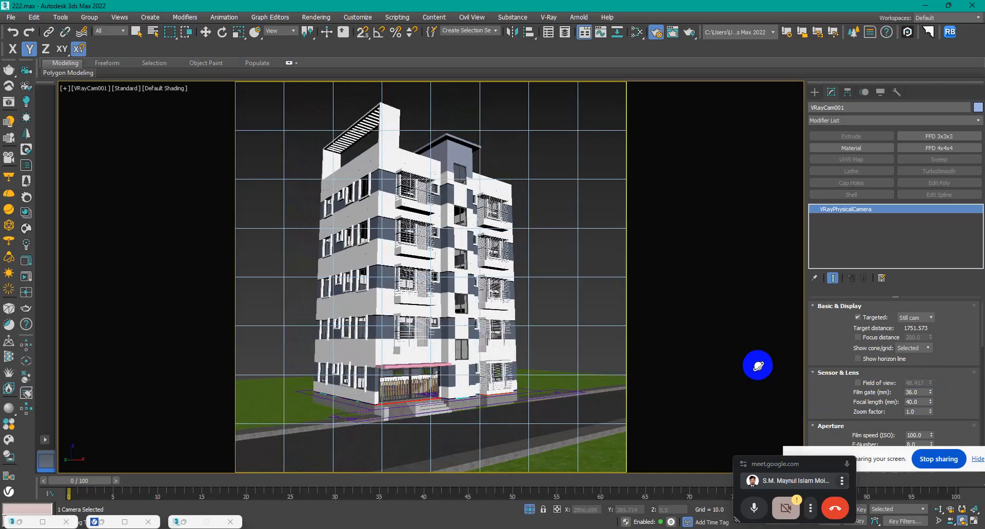
{"action": "double_click", "coordinate": [918, 402]}
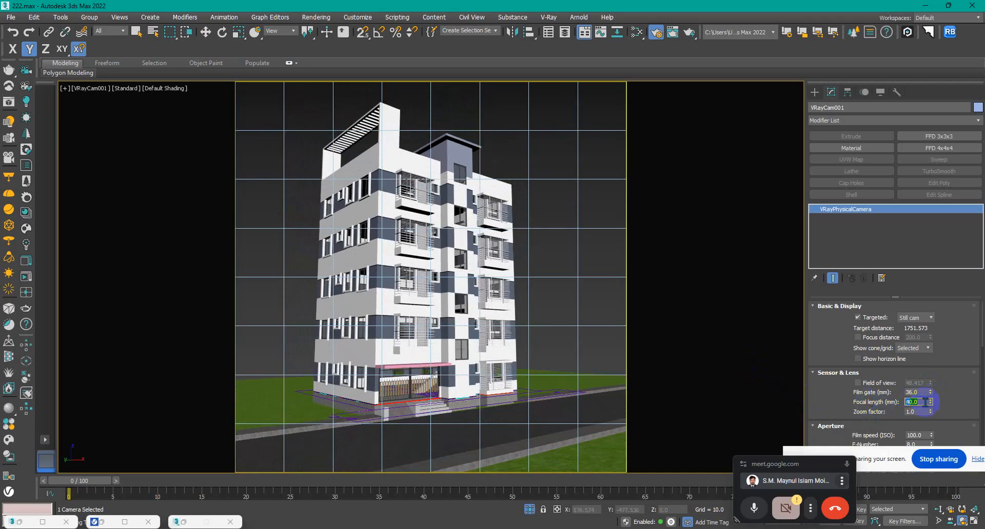
Step: Try a film gate of about 20 mm on the camera and undo the change
{"action": "left_click", "coordinate": [930, 390]}
{"action": "left_click_drag", "start_coordinate": [932, 392], "coordinate": [928, 413]}
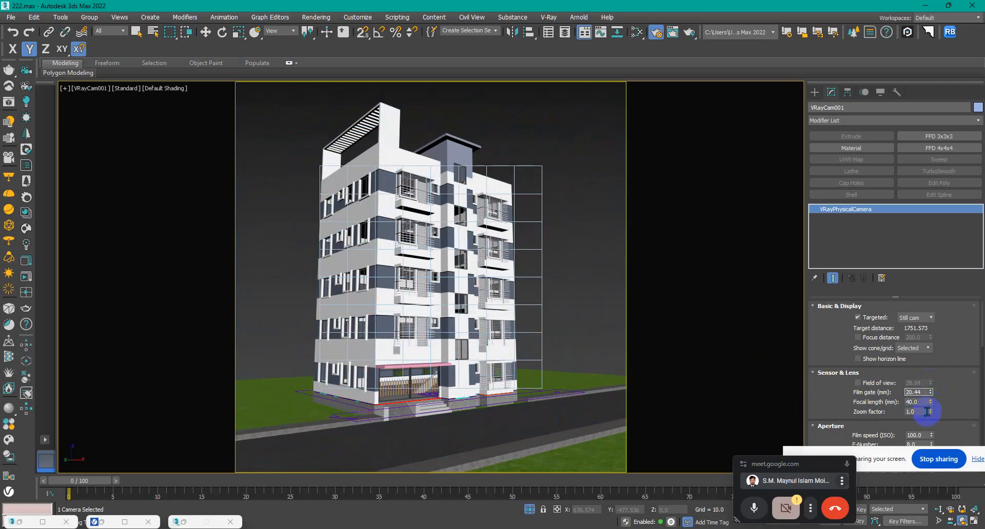
{"action": "scroll", "coordinate": [565, 295], "scroll_direction": "up", "scroll_amount": 5}
{"action": "key", "text": "ctrl+z"}
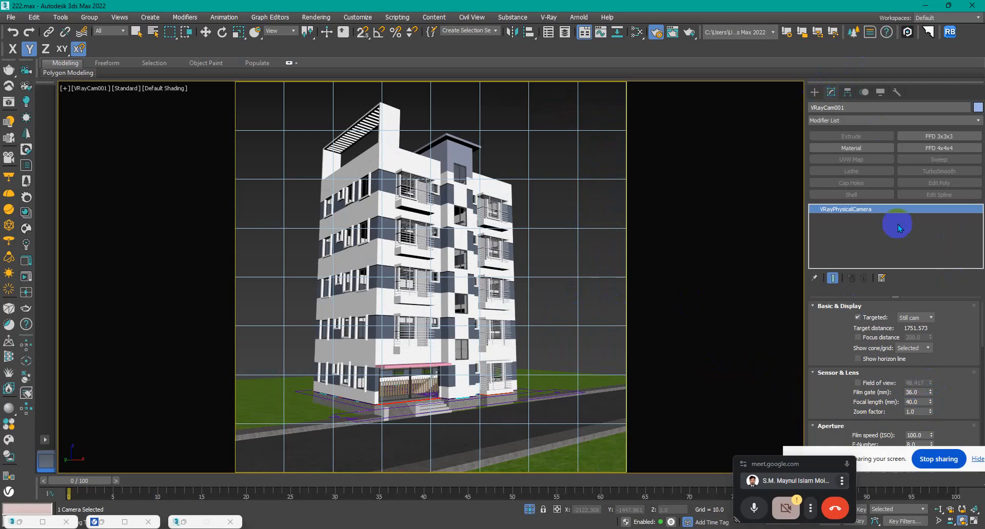
Step: Review the camera's aperture and exposure settings and enable automatic vertical tilt under Tilt & Shift
{"action": "left_click_drag", "start_coordinate": [950, 400], "coordinate": [951, 316]}
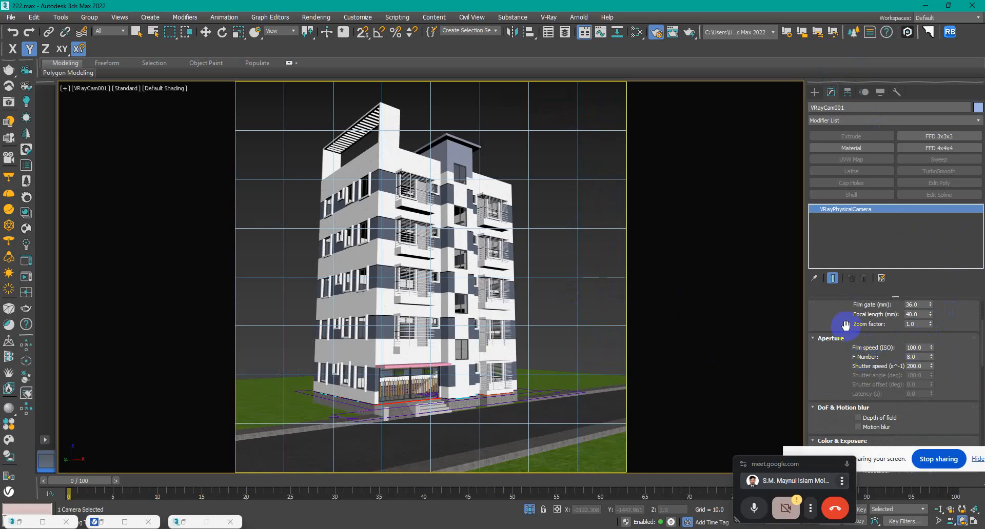
{"action": "left_click", "coordinate": [926, 347]}
{"action": "key", "text": "Tab"}
{"action": "key", "text": "Tab"}
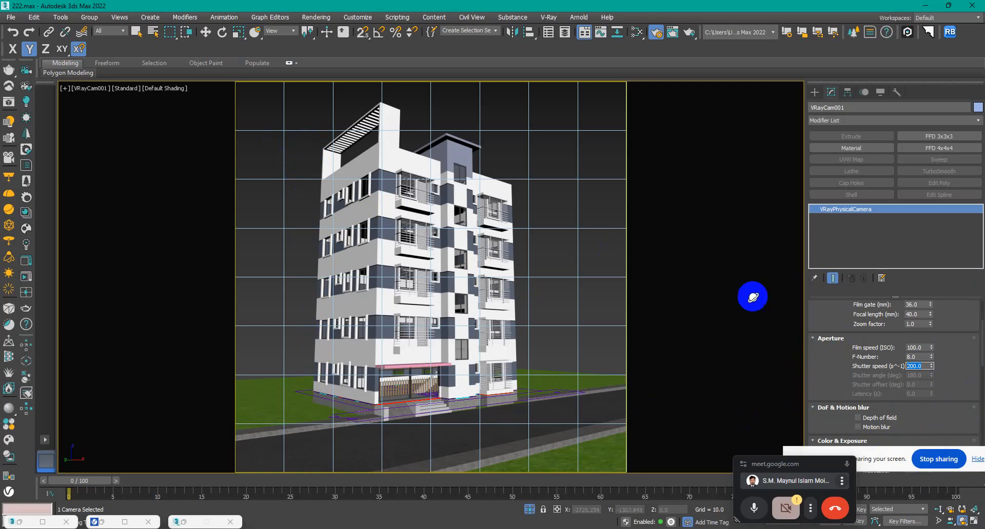
{"action": "scroll", "coordinate": [948, 413], "scroll_direction": "down", "scroll_amount": 3}
{"action": "scroll", "coordinate": [947, 413], "scroll_direction": "down", "scroll_amount": 5}
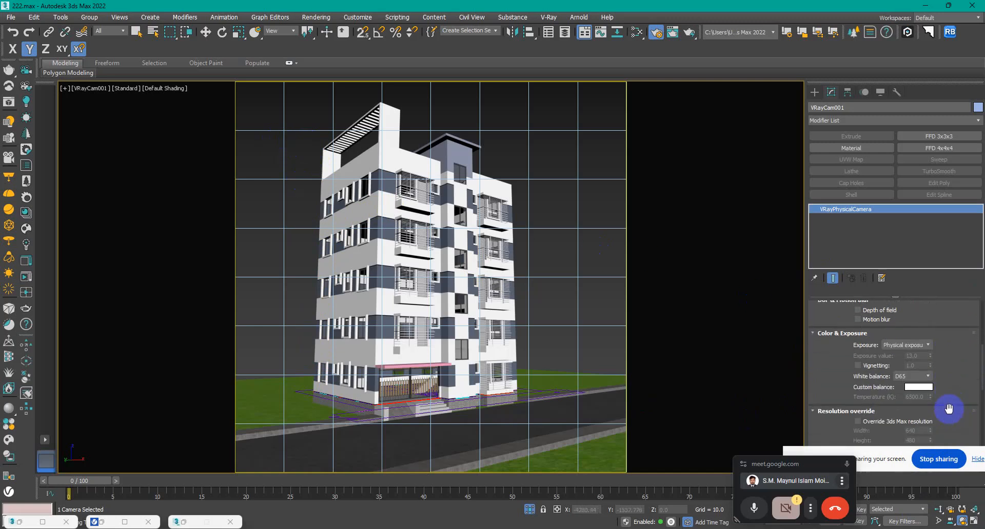
{"action": "scroll", "coordinate": [948, 410], "scroll_direction": "down", "scroll_amount": 5}
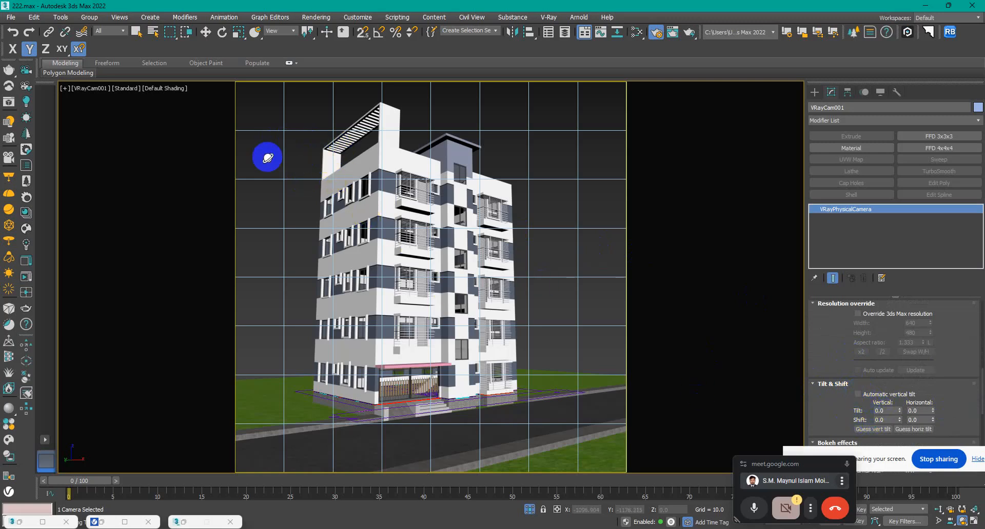
{"action": "left_click", "coordinate": [858, 394]}
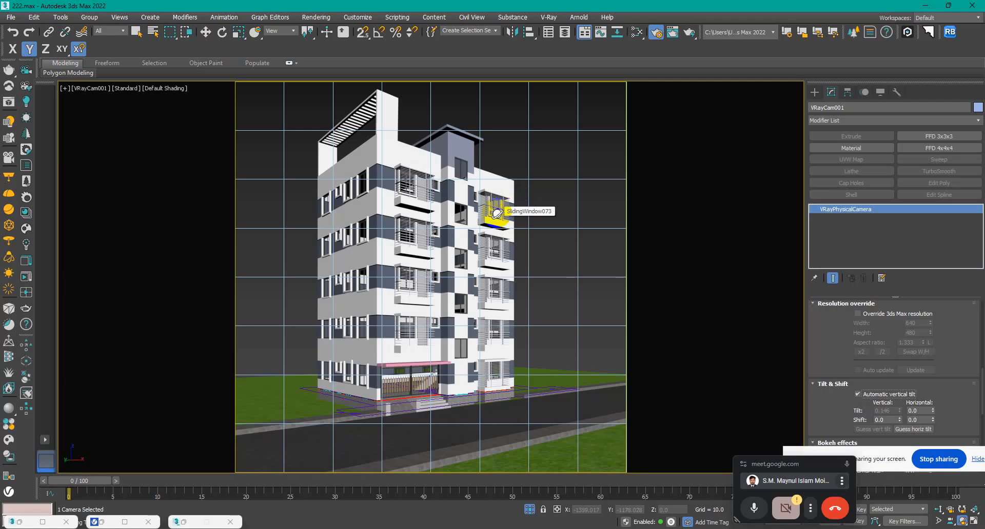
Step: Select the building's objects above the ground floor with the Move tool active and switch to the Top view
{"action": "left_click", "coordinate": [205, 32]}
{"action": "left_click", "coordinate": [491, 116]}
{"action": "left_click_drag", "start_coordinate": [547, 122], "coordinate": [289, 241]}
{"action": "left_click", "coordinate": [572, 191]}
{"action": "left_click_drag", "start_coordinate": [589, 121], "coordinate": [264, 314]}
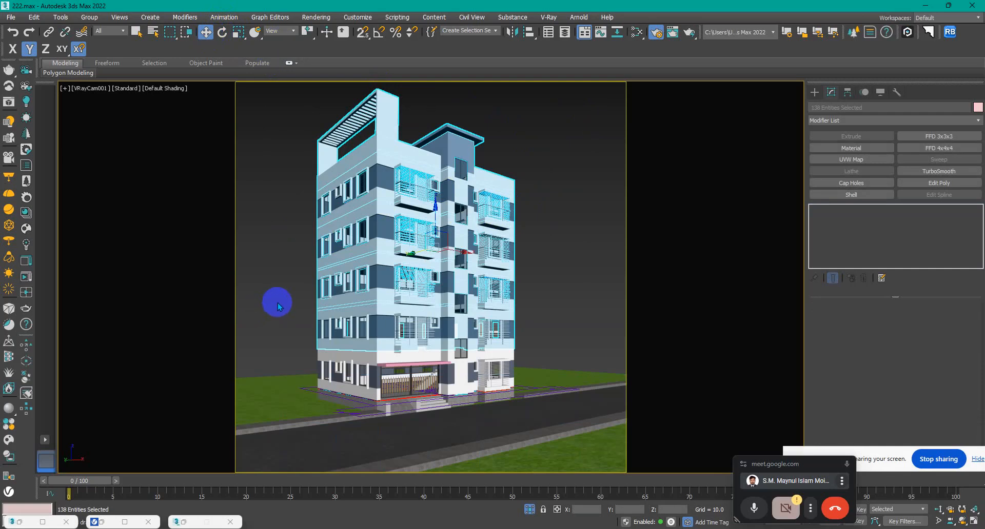
{"action": "key", "text": "t"}
{"action": "scroll", "coordinate": [400, 264], "scroll_direction": "down", "scroll_amount": 6}
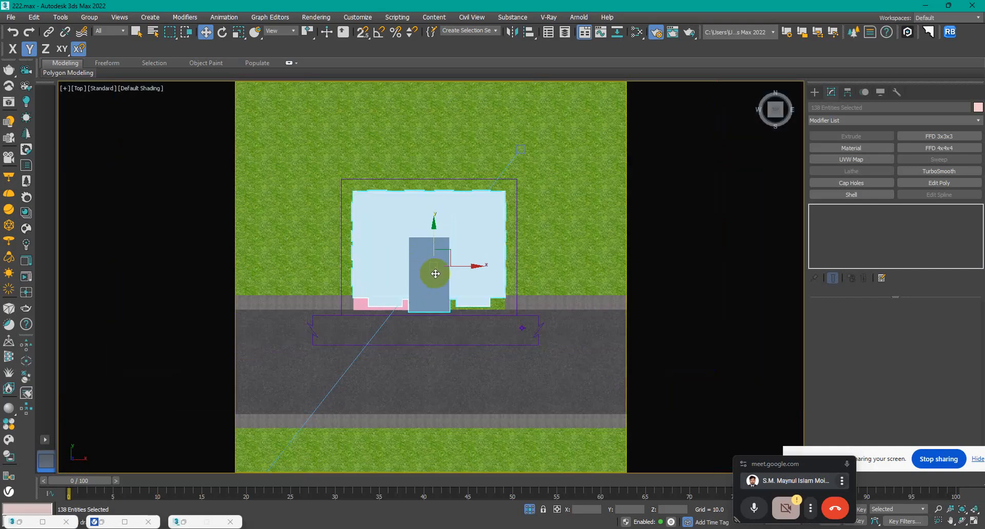
Step: Assign the White V-Ray material to the pink box at the building's front-left corner and clear the selection
{"action": "scroll", "coordinate": [398, 260], "scroll_direction": "up", "scroll_amount": 10}
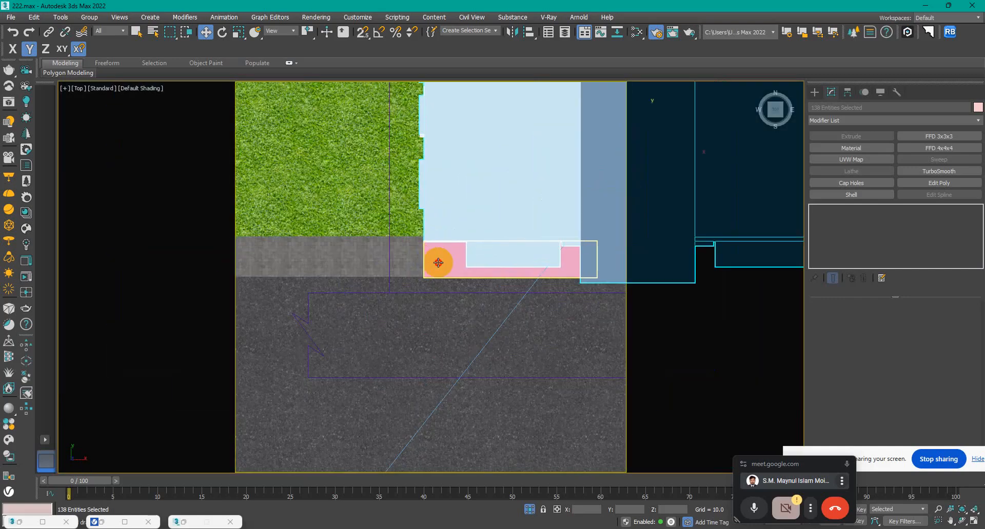
{"action": "left_click", "coordinate": [433, 260]}
{"action": "key", "text": "m"}
{"action": "scroll", "coordinate": [515, 299], "scroll_direction": "down", "scroll_amount": 8}
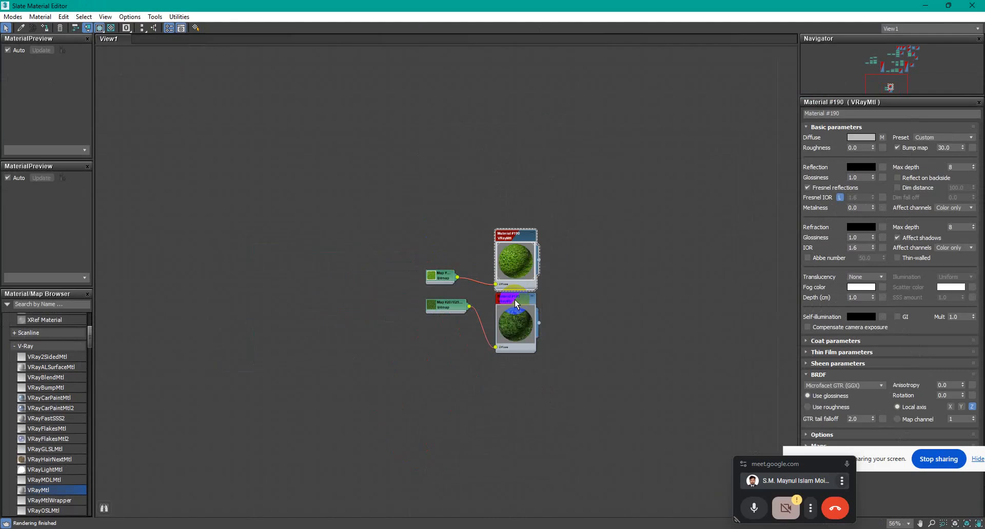
{"action": "scroll", "coordinate": [526, 291], "scroll_direction": "up", "scroll_amount": 10}
{"action": "scroll", "coordinate": [674, 177], "scroll_direction": "up", "scroll_amount": 3}
{"action": "middle_click_drag", "start_coordinate": [674, 176], "coordinate": [570, 205]}
{"action": "left_click", "coordinate": [564, 203]}
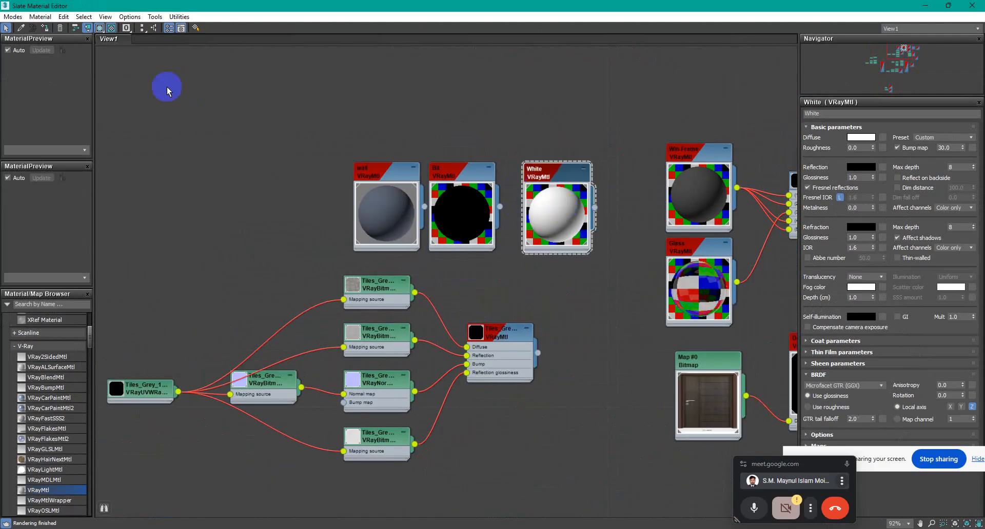
{"action": "left_click", "coordinate": [948, 5]}
{"action": "left_click", "coordinate": [926, 9]}
{"action": "scroll", "coordinate": [483, 325], "scroll_direction": "down", "scroll_amount": 6}
{"action": "left_click", "coordinate": [395, 307]}
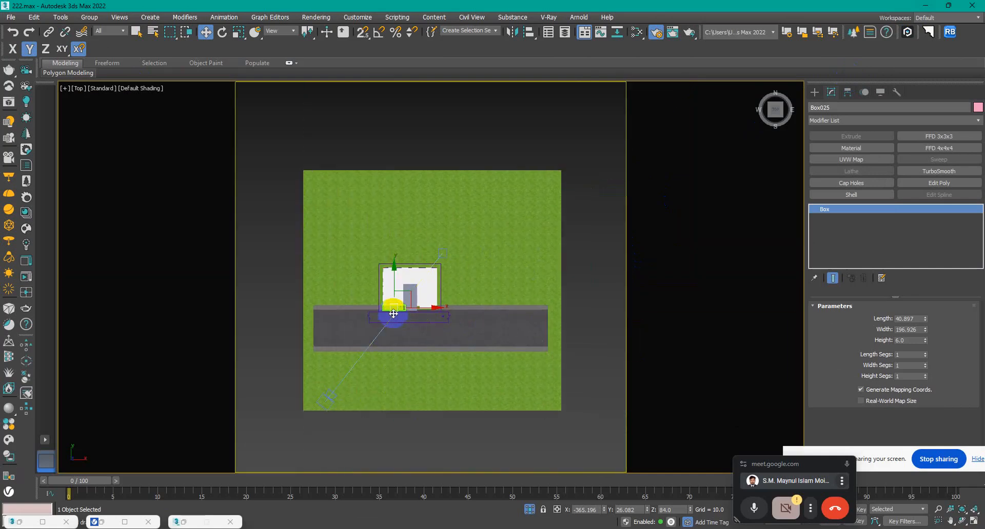
{"action": "left_click", "coordinate": [284, 278]}
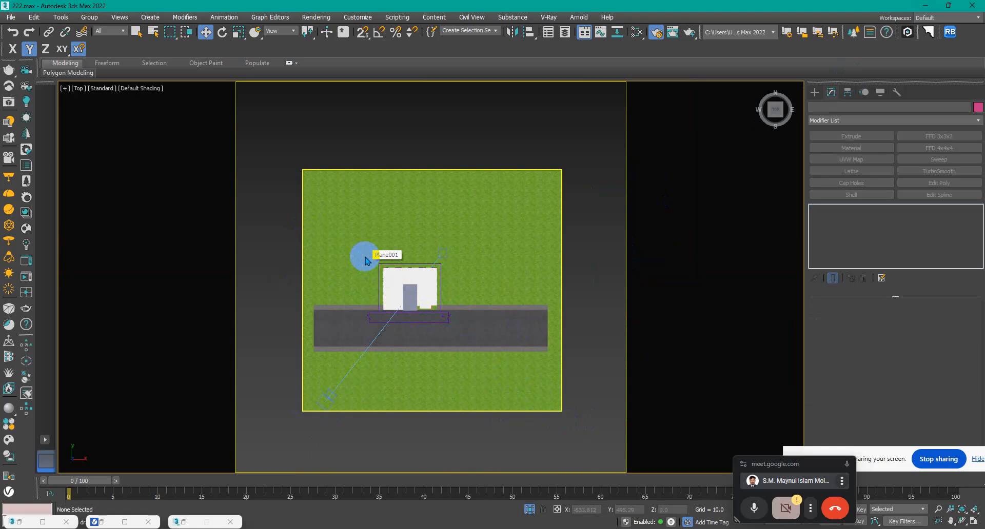
Step: Move the grass ground plane along the X axis so its right edge lines up with the end of the road
{"action": "scroll", "coordinate": [400, 233], "scroll_direction": "down", "scroll_amount": 2}
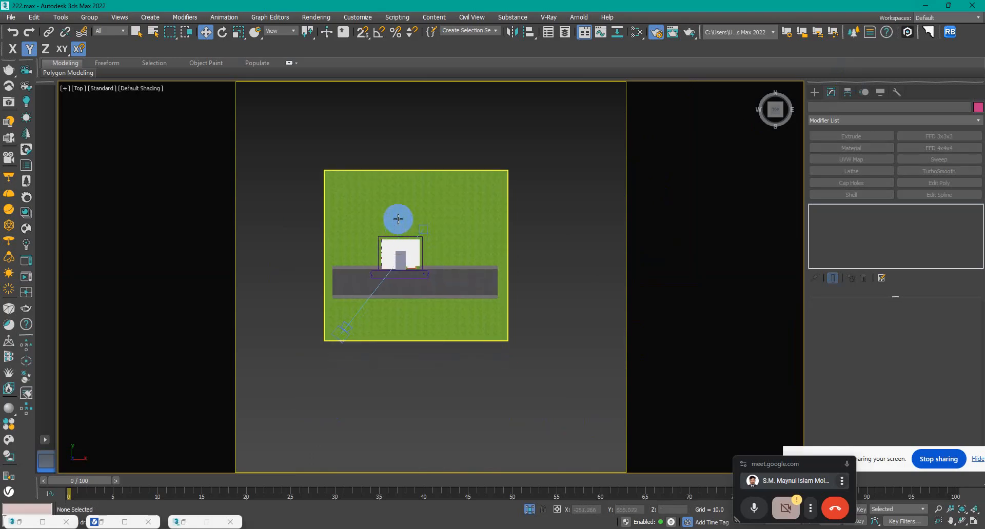
{"action": "left_click", "coordinate": [502, 208]}
{"action": "left_click_drag", "start_coordinate": [457, 255], "coordinate": [449, 256]}
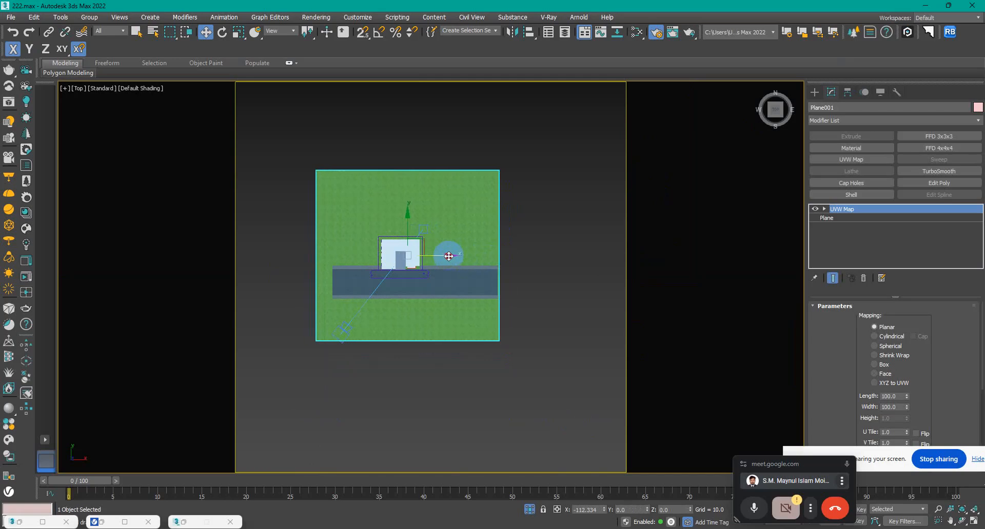
{"action": "left_click", "coordinate": [622, 410]}
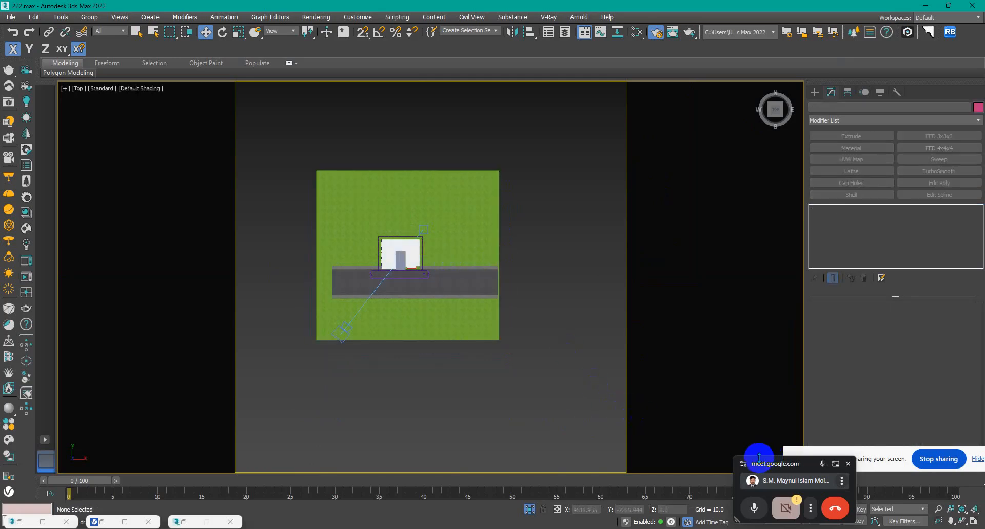
Step: Create a V-Ray plane light about 570 by 735 beside the ground plane in the Top view
{"action": "left_click", "coordinate": [814, 94]}
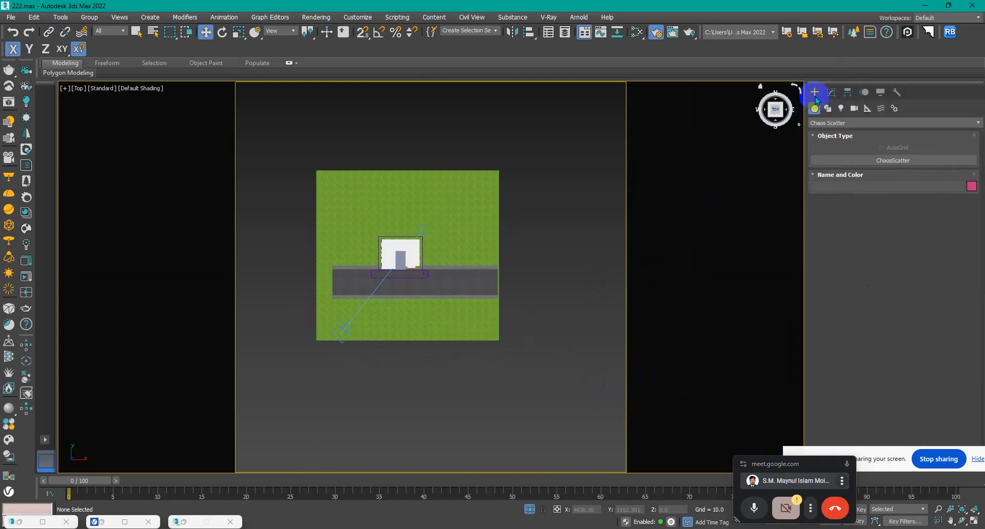
{"action": "left_click", "coordinate": [841, 110]}
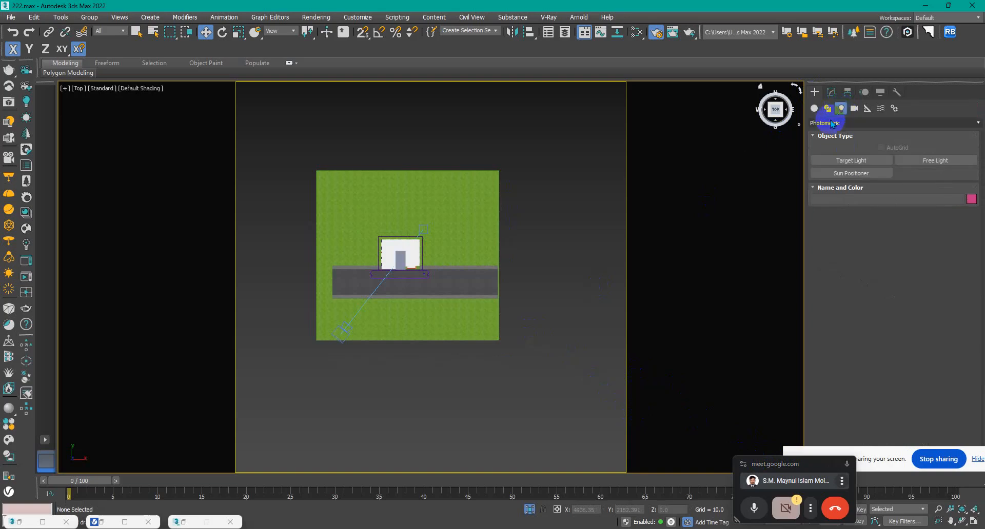
{"action": "left_click", "coordinate": [832, 124]}
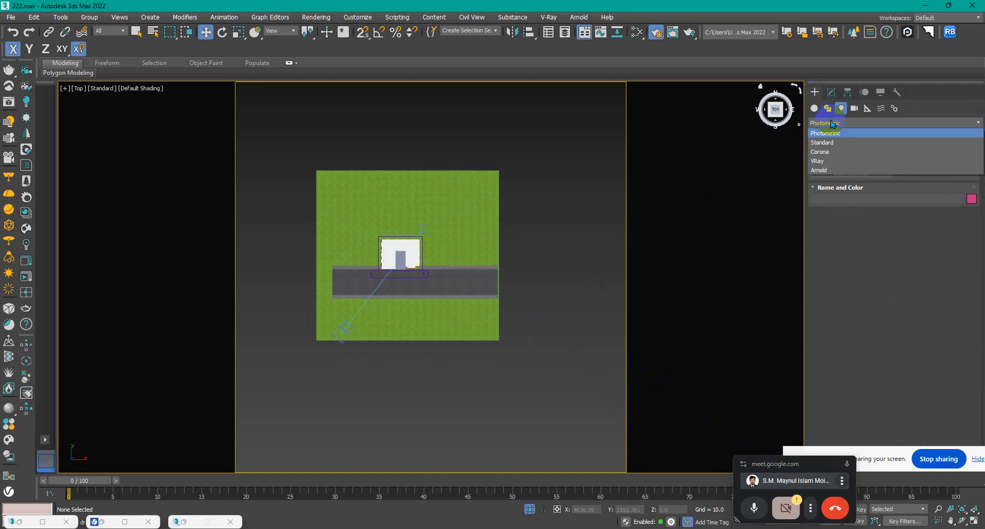
{"action": "left_click", "coordinate": [820, 162]}
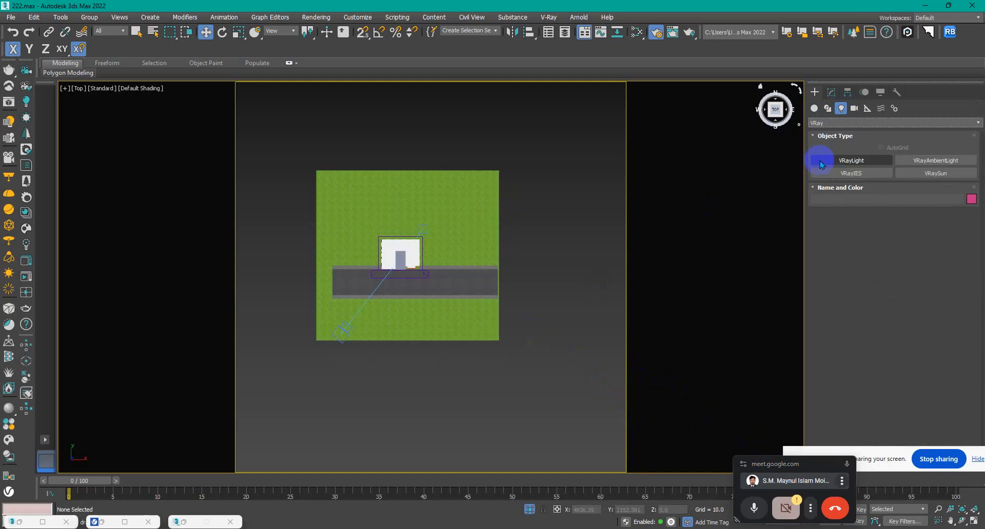
{"action": "left_click", "coordinate": [854, 174]}
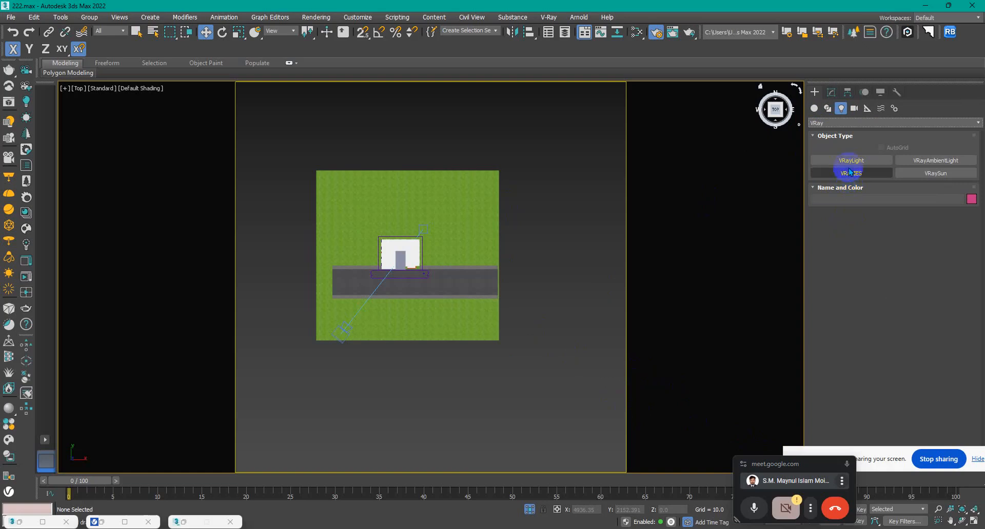
{"action": "left_click", "coordinate": [953, 162]}
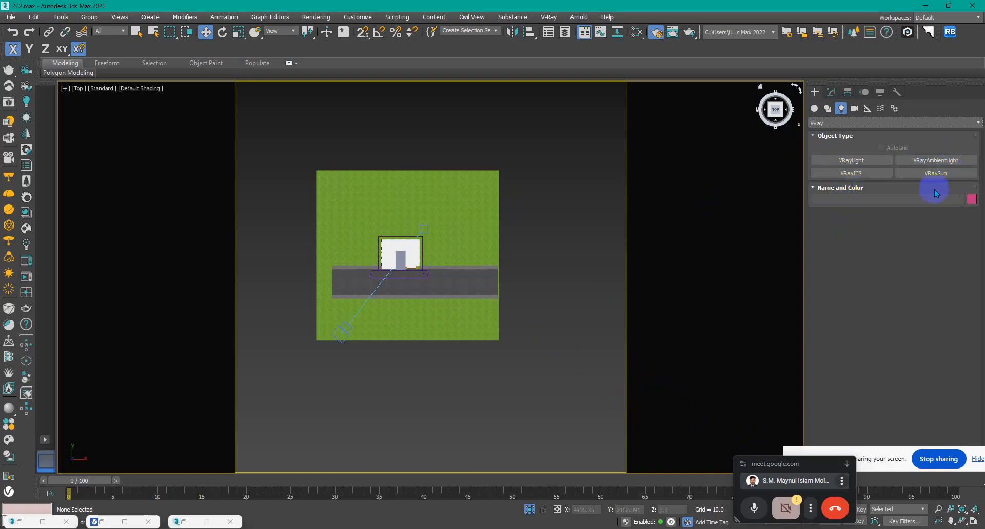
{"action": "left_click", "coordinate": [878, 162]}
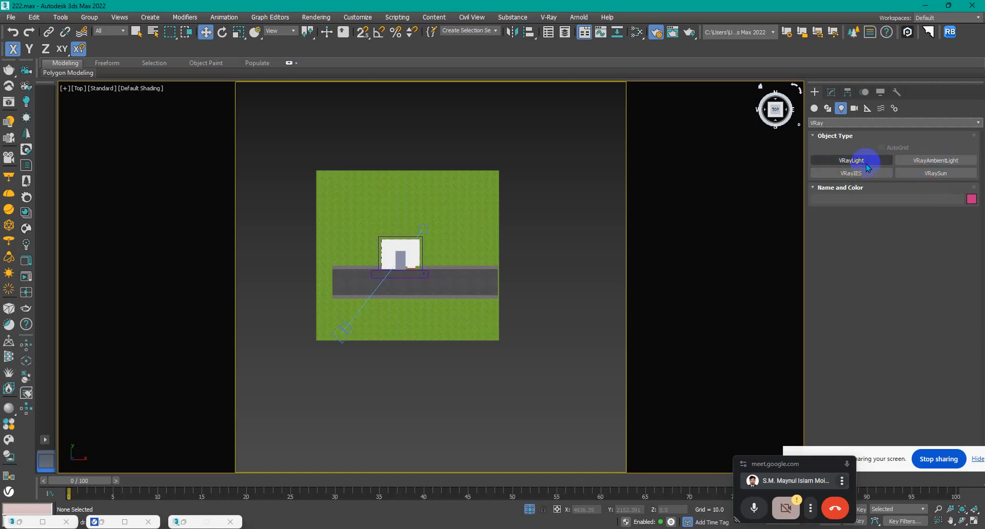
{"action": "left_click", "coordinate": [831, 157]}
{"action": "left_click_drag", "start_coordinate": [530, 263], "coordinate": [575, 320]}
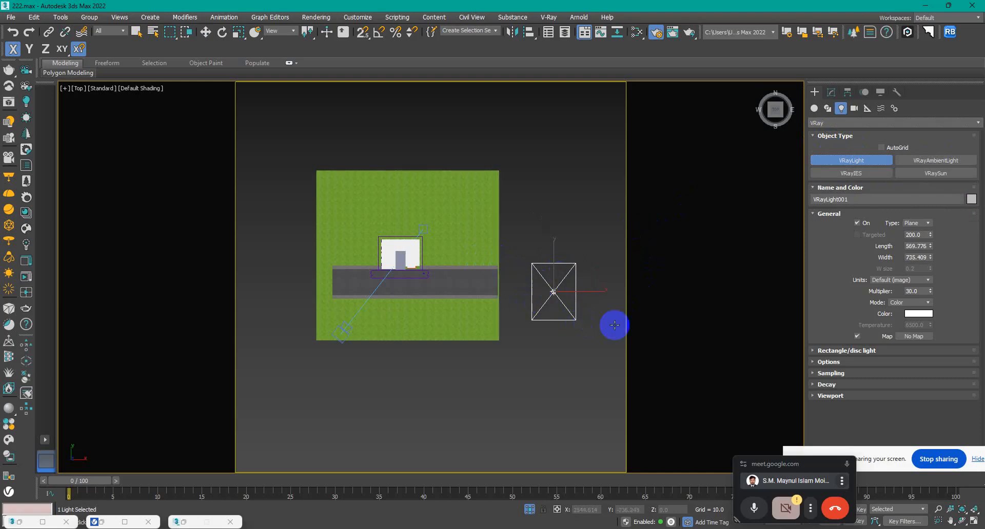
Step: Centre the plane light over the building and raise it above the roof to a height of about 1212
{"action": "left_click", "coordinate": [205, 32]}
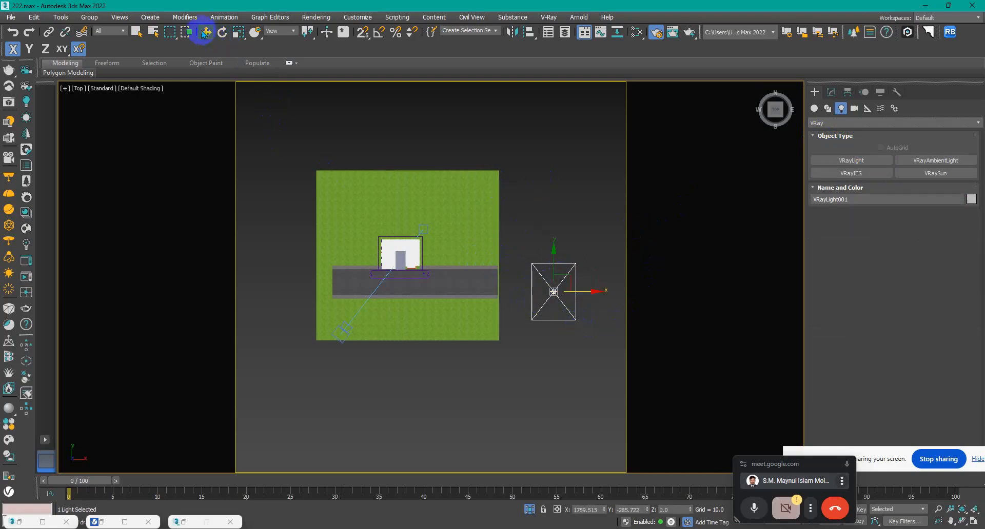
{"action": "left_click_drag", "start_coordinate": [584, 290], "coordinate": [435, 254]}
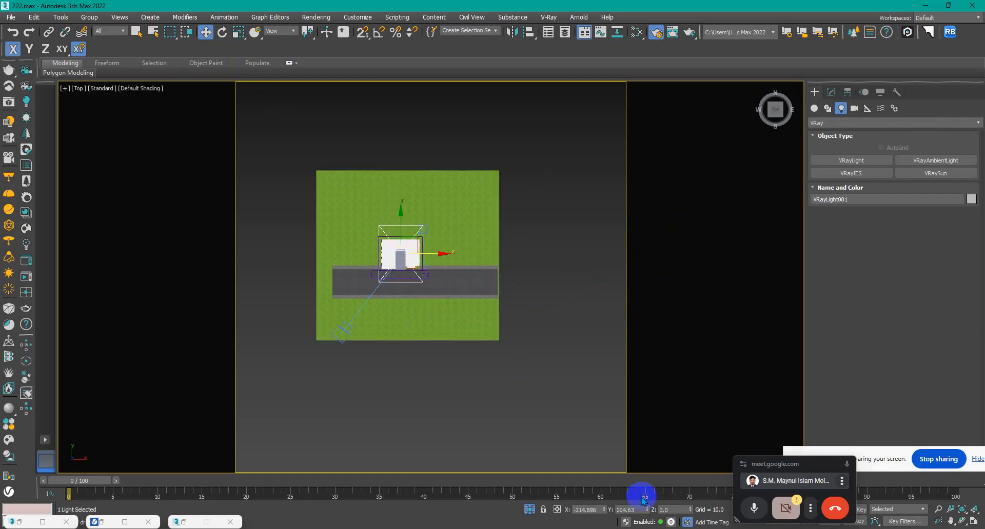
{"action": "key", "text": "f"}
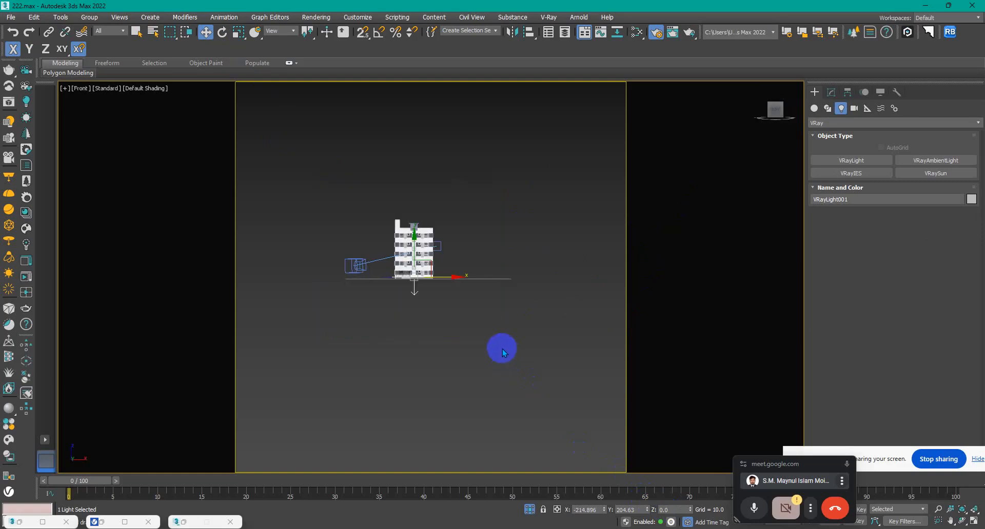
{"action": "scroll", "coordinate": [403, 279], "scroll_direction": "up", "scroll_amount": 4}
{"action": "middle_click_drag", "start_coordinate": [447, 282], "coordinate": [435, 390]}
{"action": "scroll", "coordinate": [436, 359], "scroll_direction": "down", "scroll_amount": 2}
{"action": "left_click_drag", "start_coordinate": [436, 354], "coordinate": [448, 90]}
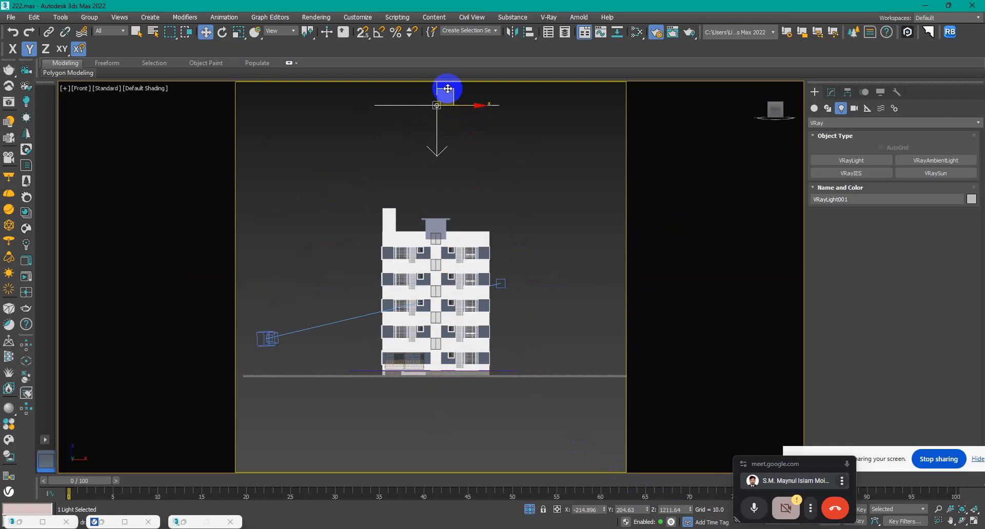
{"action": "middle_click_drag", "start_coordinate": [443, 156], "coordinate": [414, 180]}
{"action": "middle_click_drag", "start_coordinate": [500, 180], "coordinate": [468, 154], "text": "alt"}
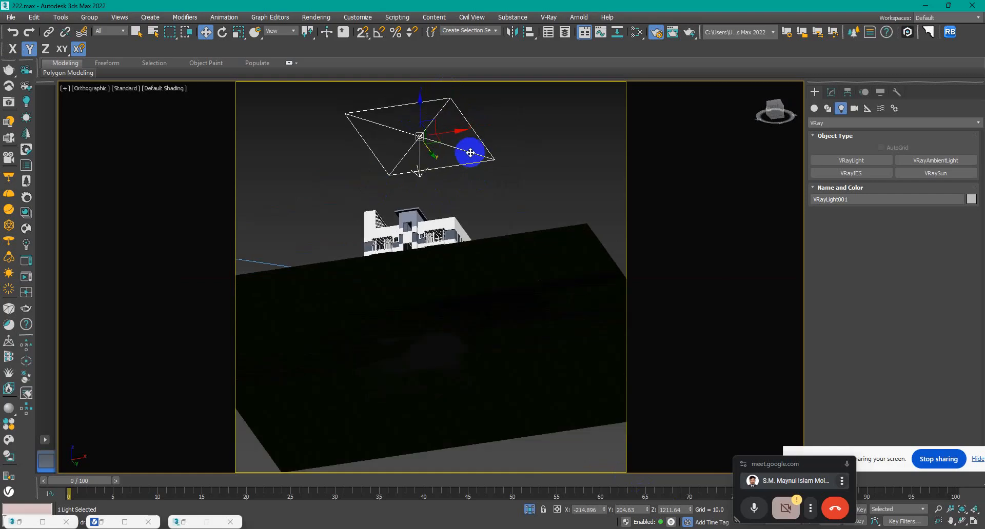
Step: Test-render the V-Ray camera view to examine the plane light's effect, uncover the light's parameters and cancel the render
{"action": "left_click", "coordinate": [832, 92]}
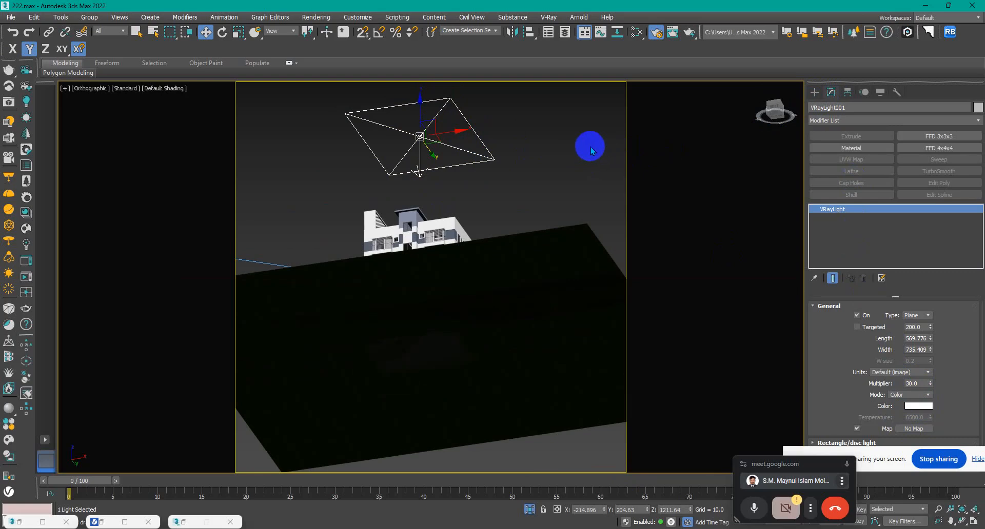
{"action": "key", "text": "c"}
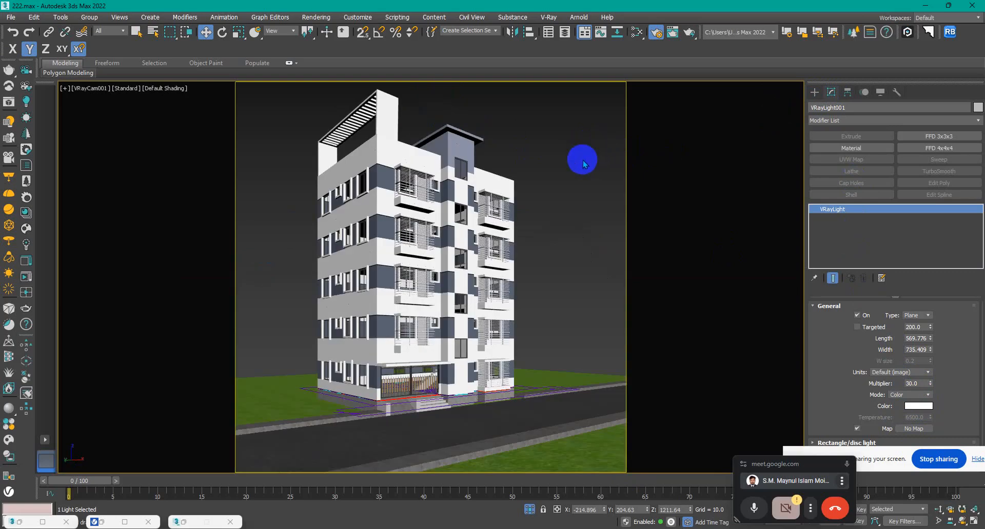
{"action": "key", "text": "shift+q"}
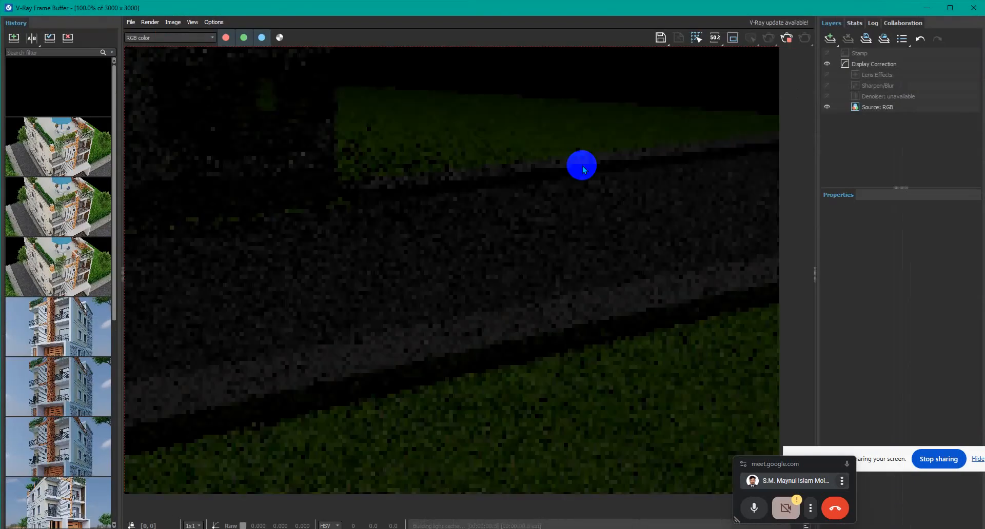
{"action": "scroll", "coordinate": [564, 243], "scroll_direction": "down", "scroll_amount": 1}
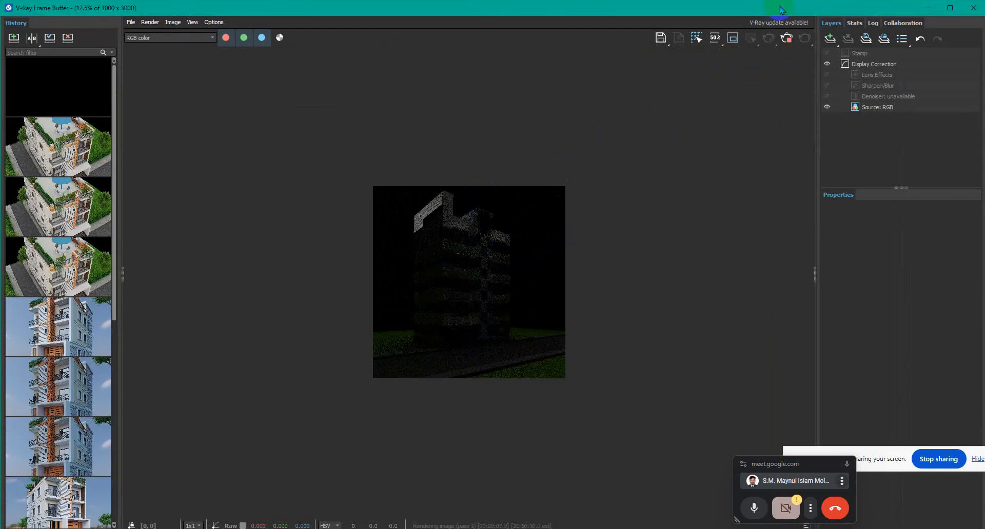
{"action": "scroll", "coordinate": [487, 264], "scroll_direction": "up", "scroll_amount": 1}
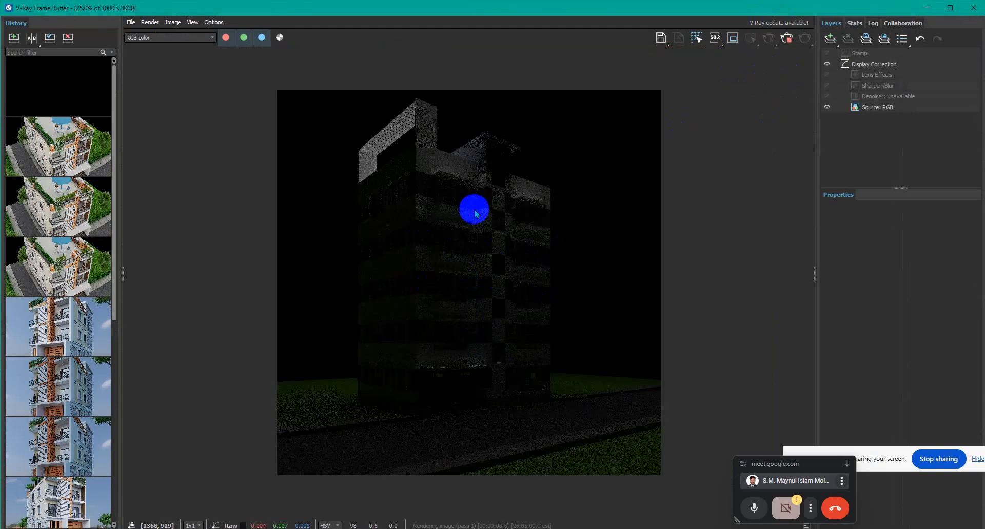
{"action": "left_click_drag", "start_coordinate": [734, 7], "coordinate": [469, 23]}
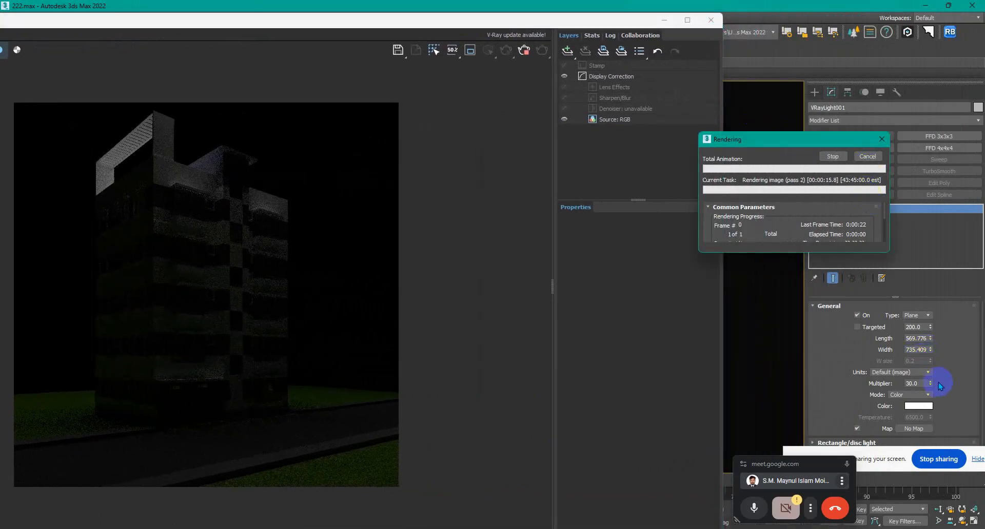
{"action": "left_click", "coordinate": [867, 156]}
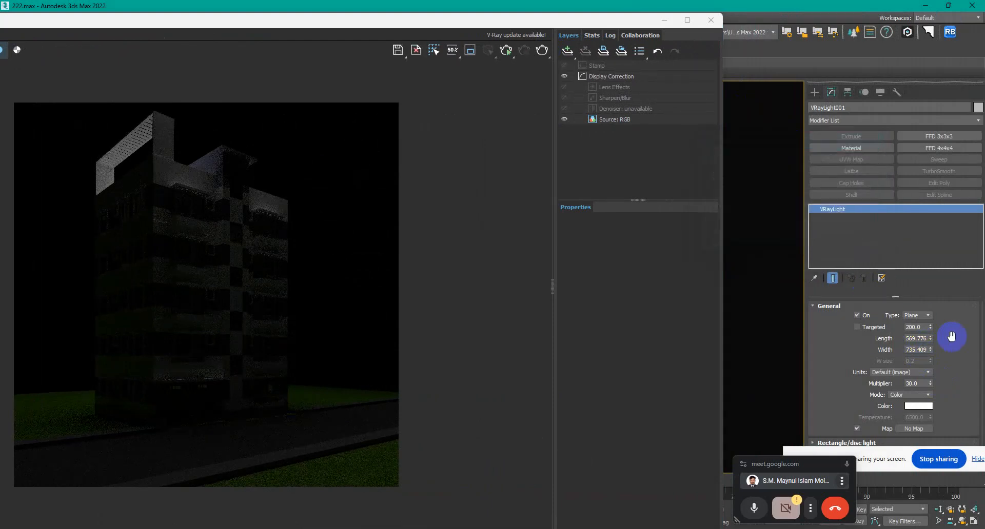
Step: Set the plane light's intensity units to Radiant power (W) and start an interactive render
{"action": "left_click", "coordinate": [916, 372]}
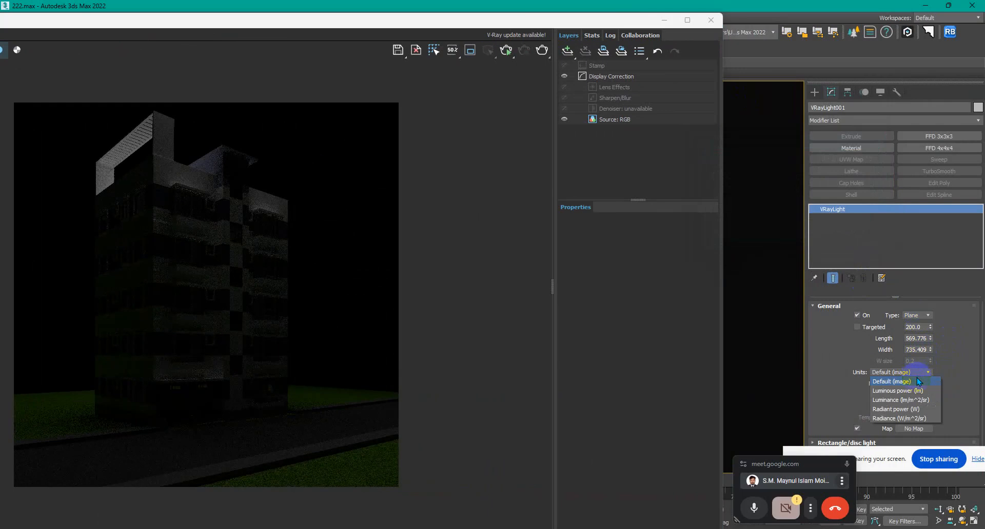
{"action": "left_click", "coordinate": [907, 411]}
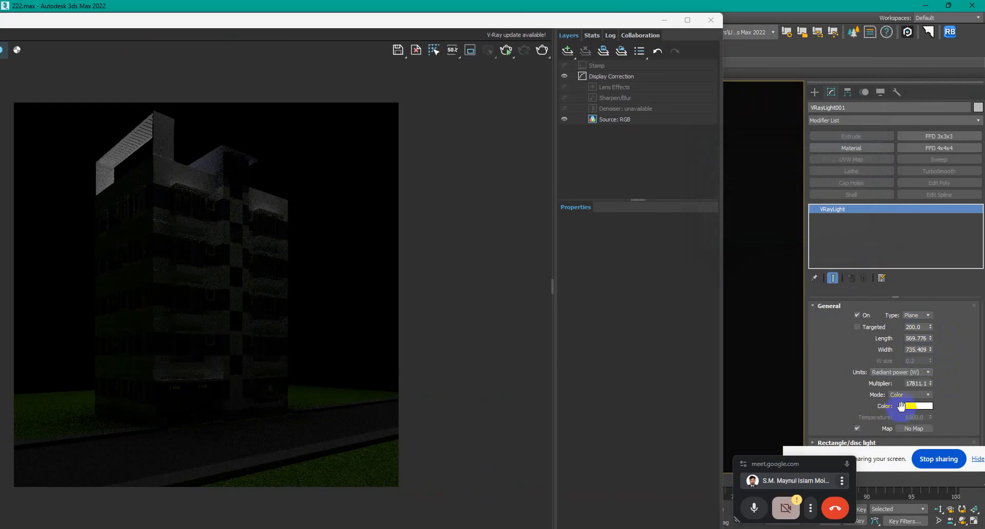
{"action": "left_click", "coordinate": [505, 51]}
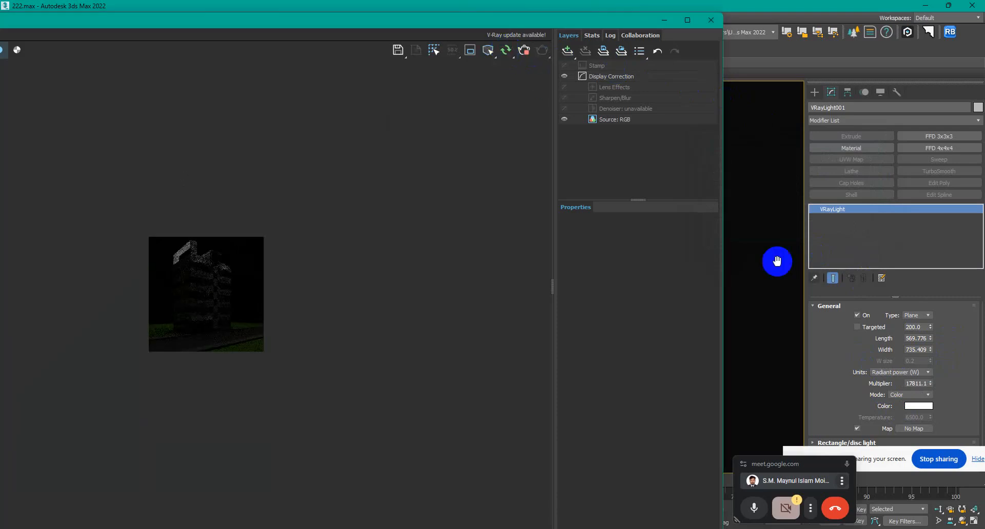
Step: Try a much lower multiplier on the plane light and settle on 12000 W
{"action": "left_click", "coordinate": [874, 382]}
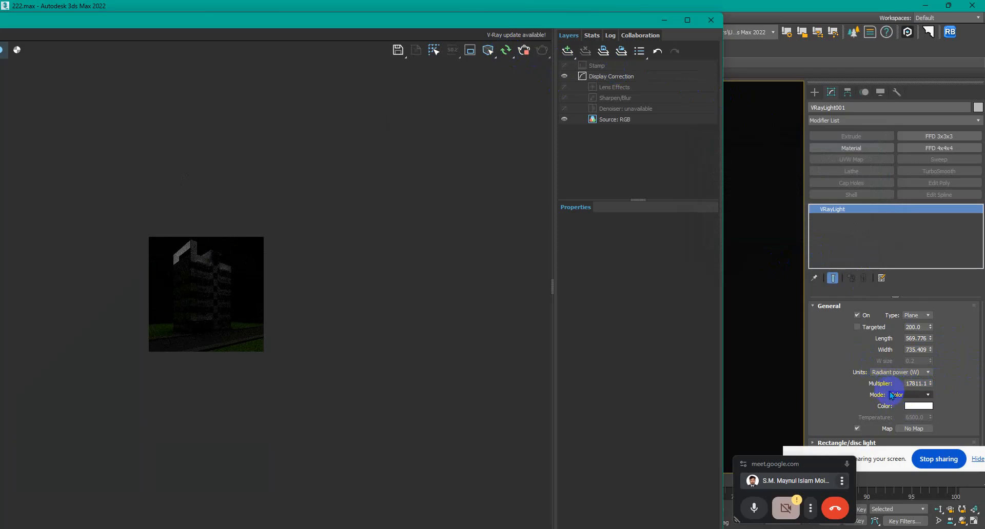
{"action": "left_click", "coordinate": [926, 384]}
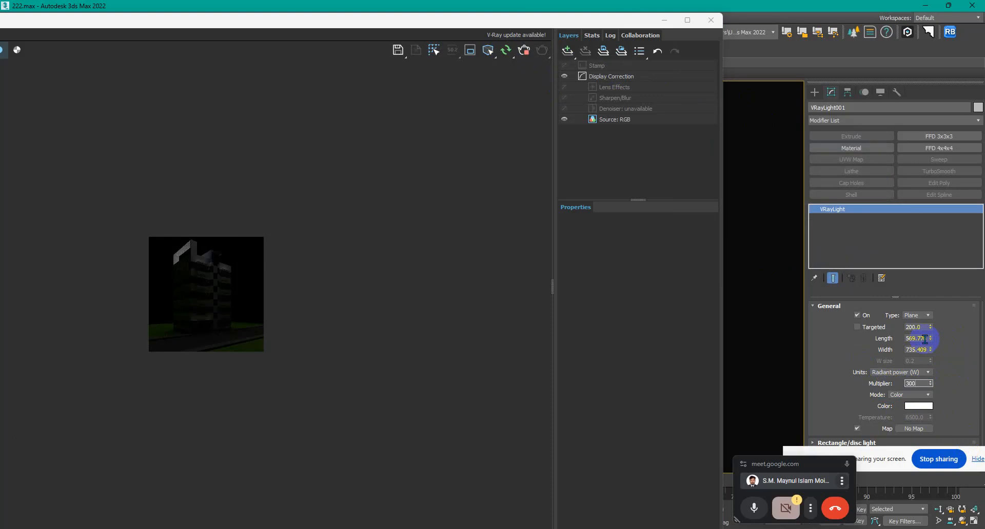
{"action": "key", "text": "Return"}
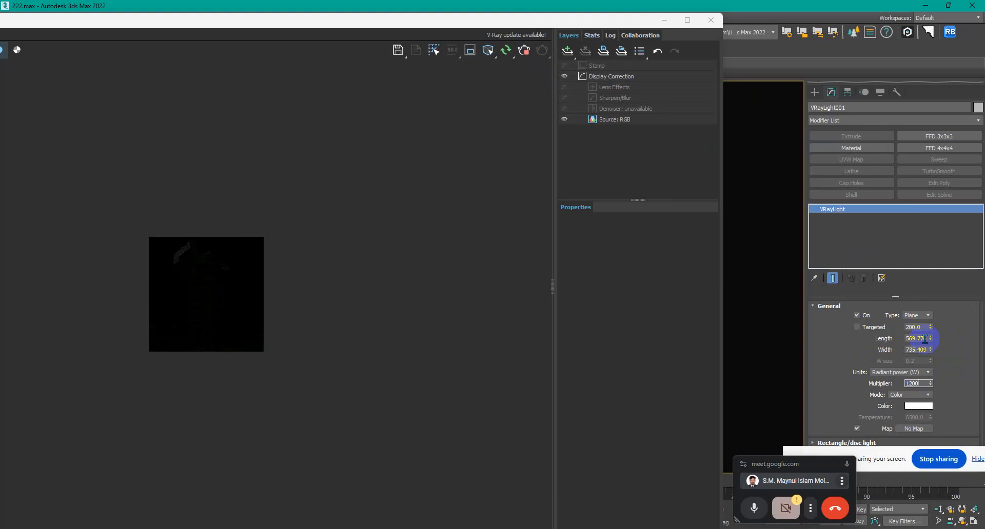
{"action": "key", "text": "Return"}
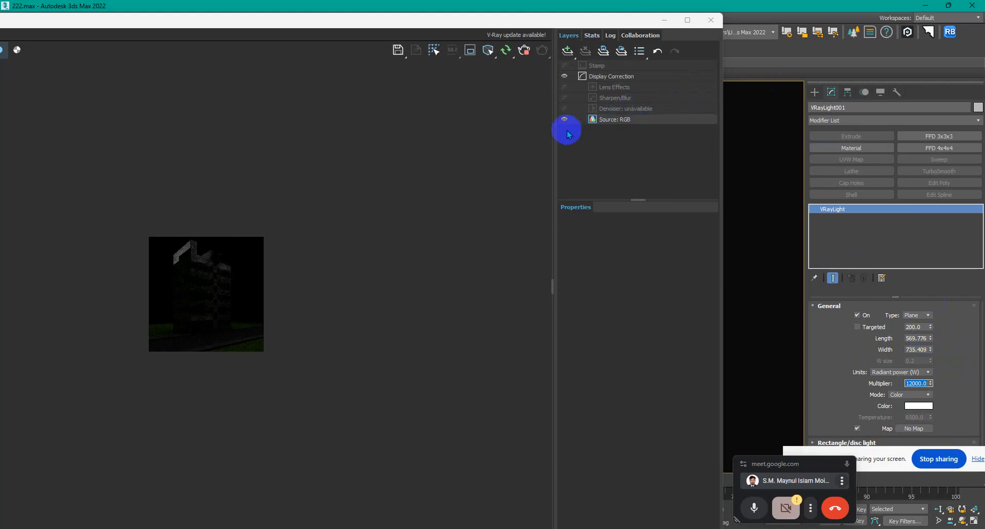
Step: Add an Exposure correction layer in the maximized V-Ray Frame Buffer and delete it again
{"action": "left_click", "coordinate": [686, 21]}
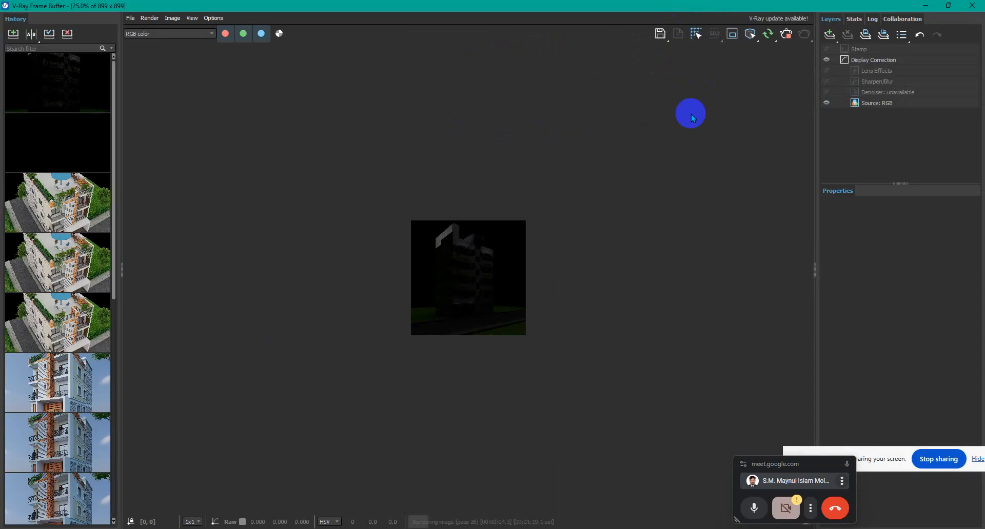
{"action": "scroll", "coordinate": [476, 288], "scroll_direction": "up", "scroll_amount": 2}
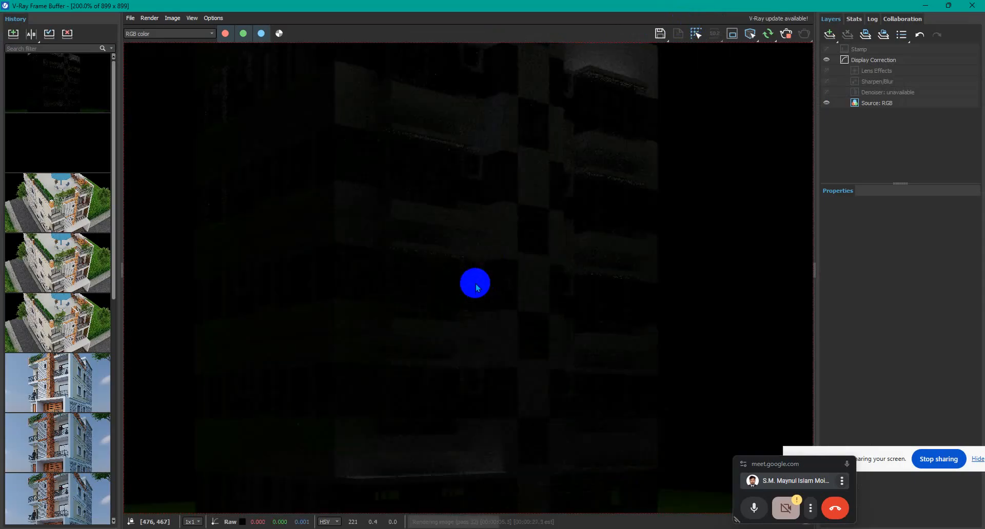
{"action": "left_click", "coordinate": [833, 36]}
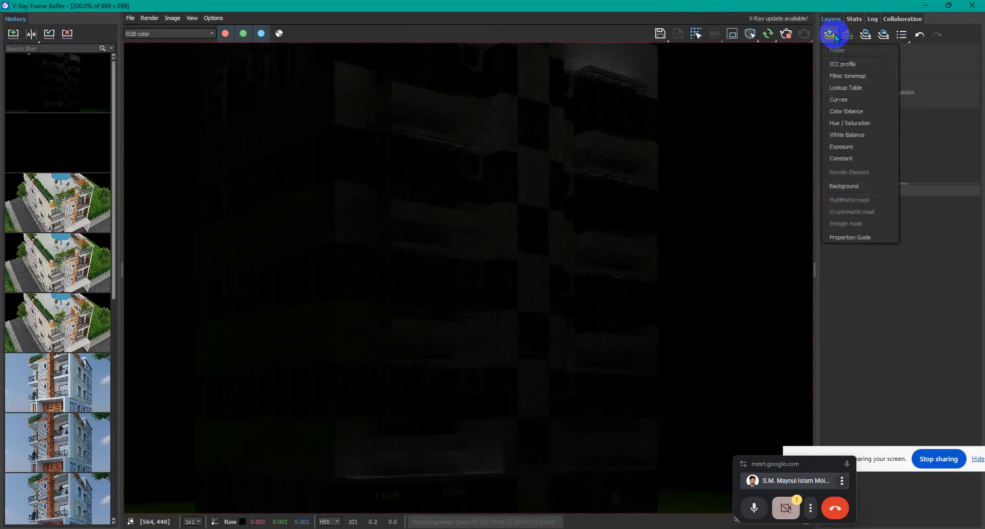
{"action": "left_click", "coordinate": [841, 146]}
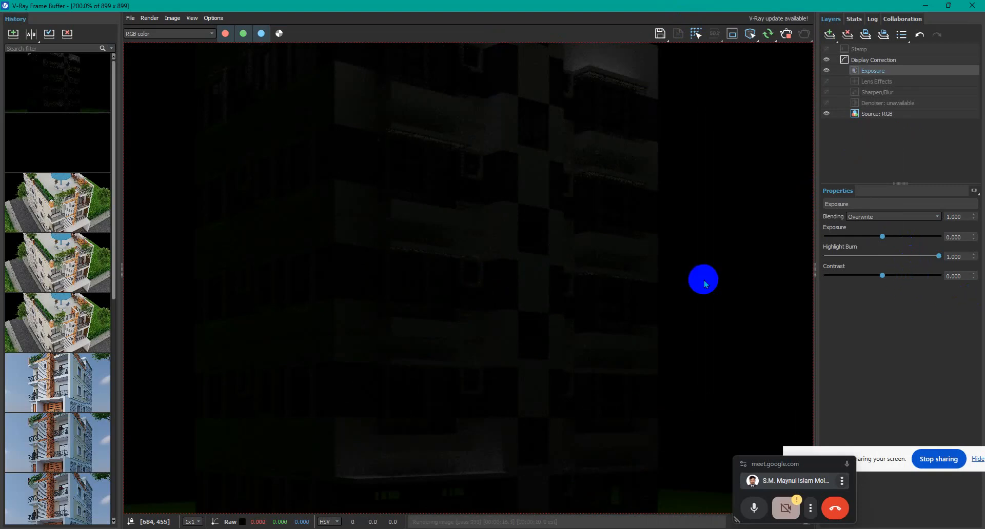
{"action": "double_click", "coordinate": [704, 283]}
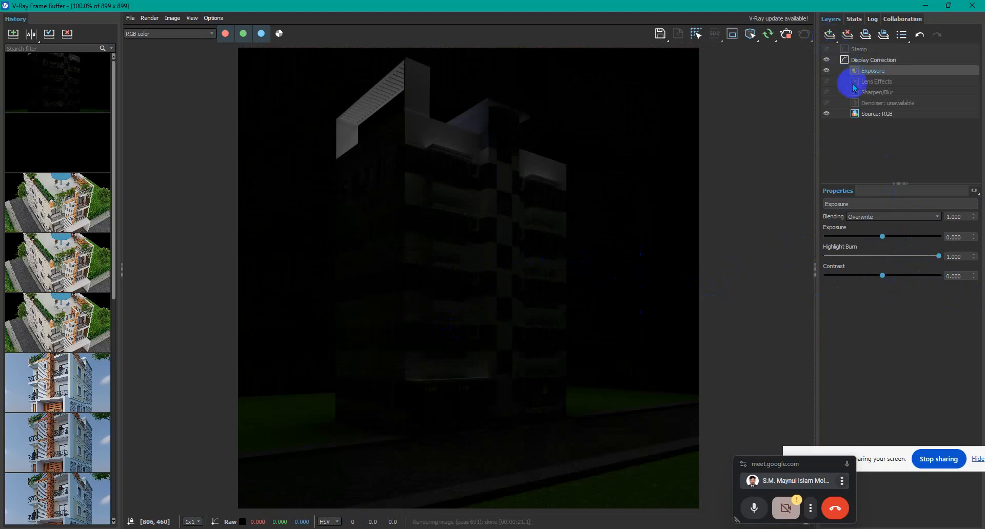
{"action": "right_click", "coordinate": [868, 75]}
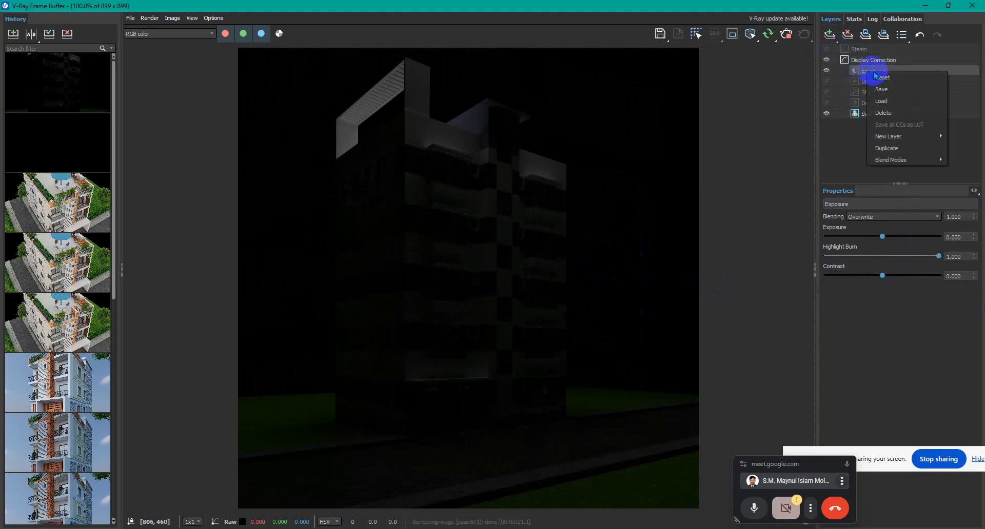
{"action": "left_click", "coordinate": [890, 101]}
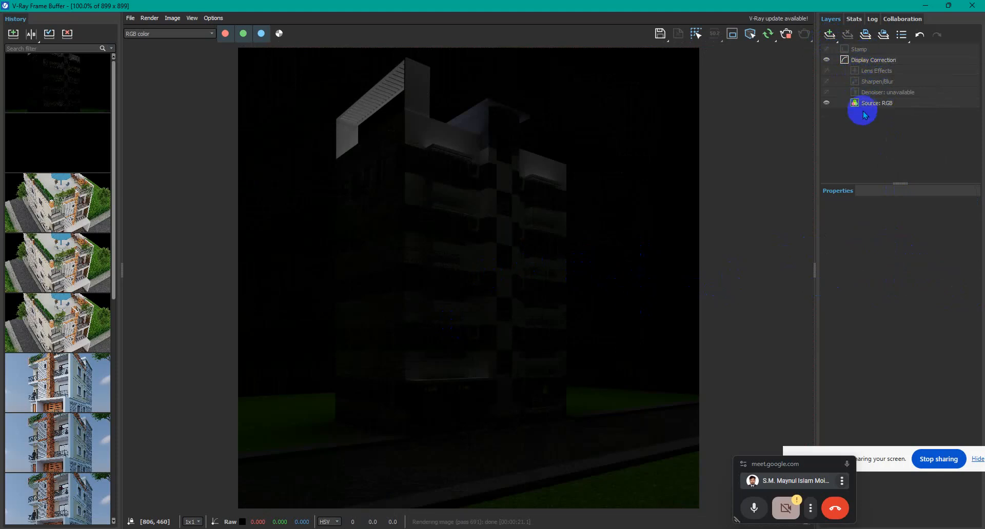
Step: Add an Exposure correction layer to the render and set its Highlight Burn to 0.3
{"action": "left_click", "coordinate": [830, 35]}
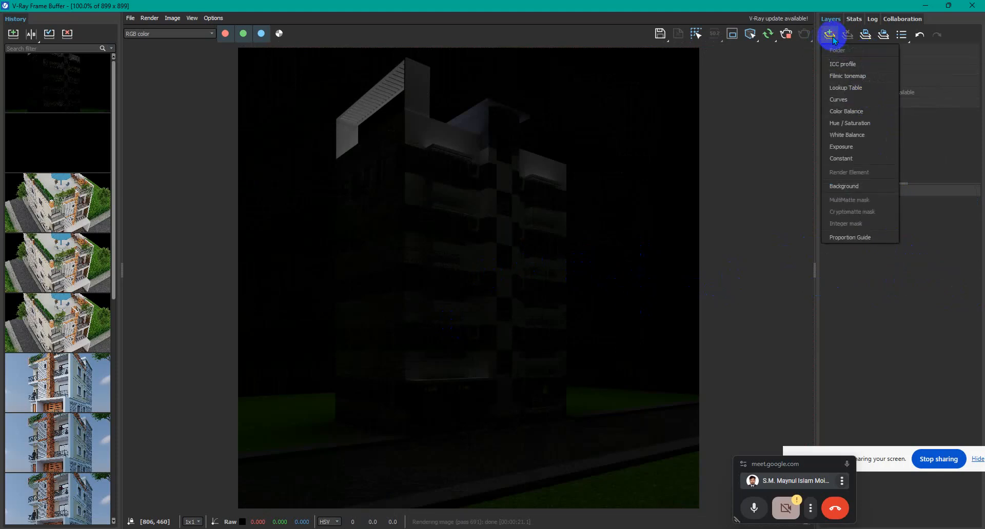
{"action": "left_click", "coordinate": [849, 148]}
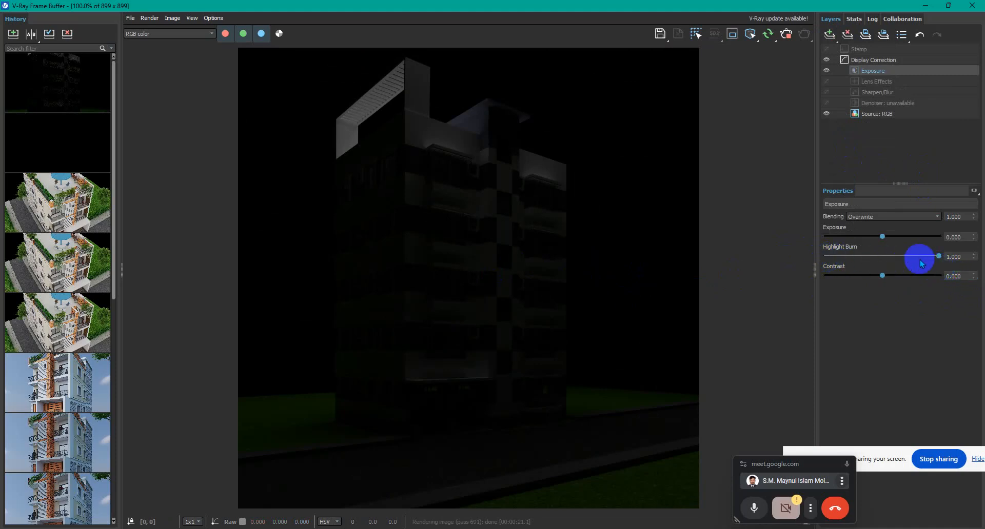
{"action": "left_click", "coordinate": [963, 256]}
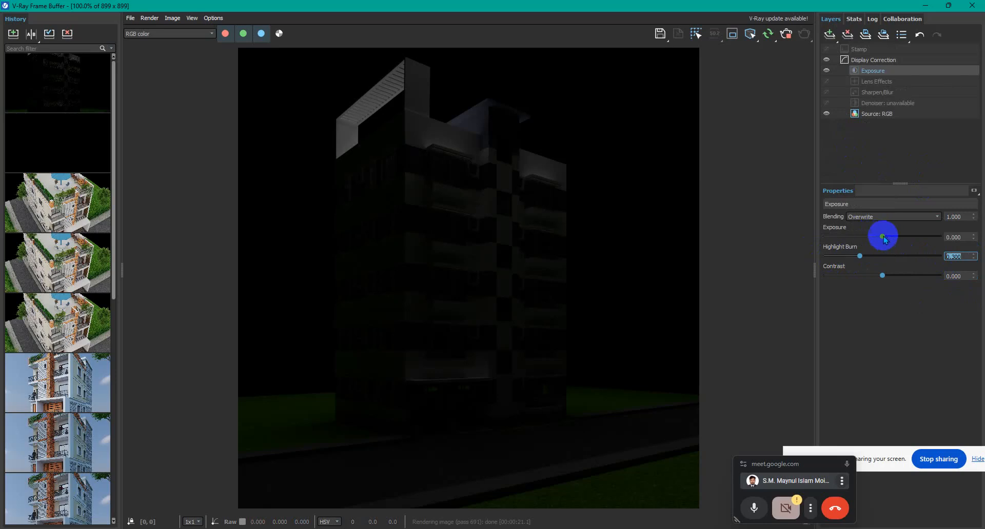
Step: Try the Exposure layer's exposure value up to 5 and settle on 1
{"action": "left_click_drag", "start_coordinate": [884, 237], "coordinate": [934, 237]}
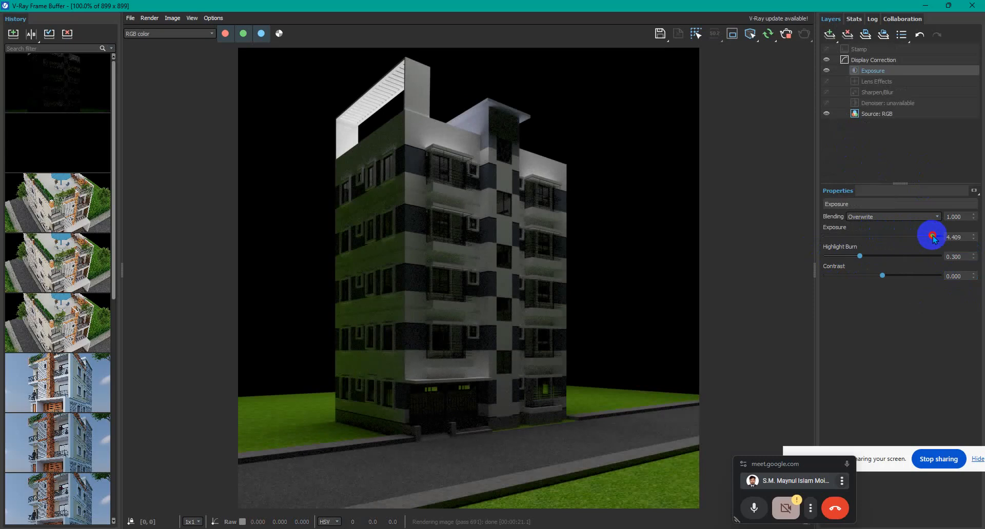
{"action": "left_click_drag", "start_coordinate": [934, 238], "coordinate": [957, 234]}
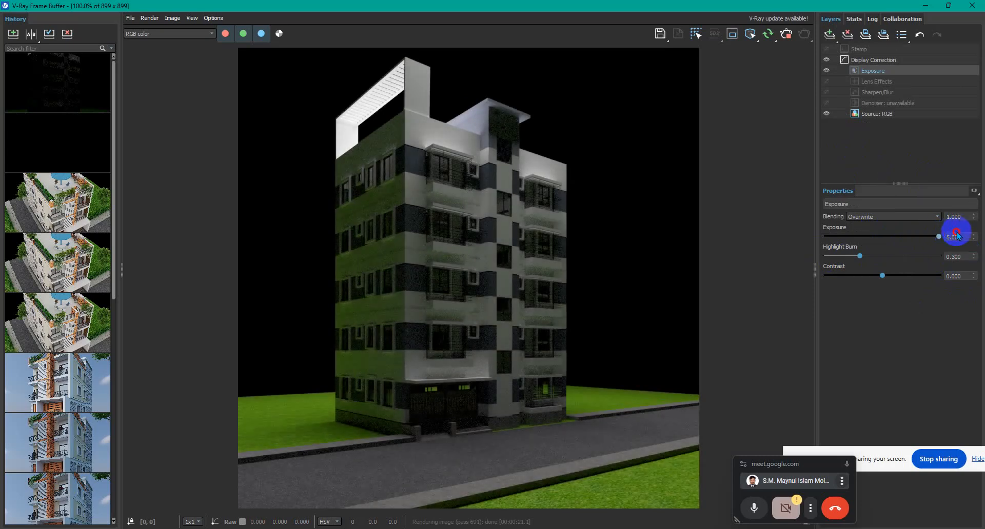
{"action": "left_click", "coordinate": [966, 236]}
{"action": "left_click_drag", "start_coordinate": [959, 236], "coordinate": [909, 237]}
{"action": "type", "text": "1"}
{"action": "key", "text": "Return"}
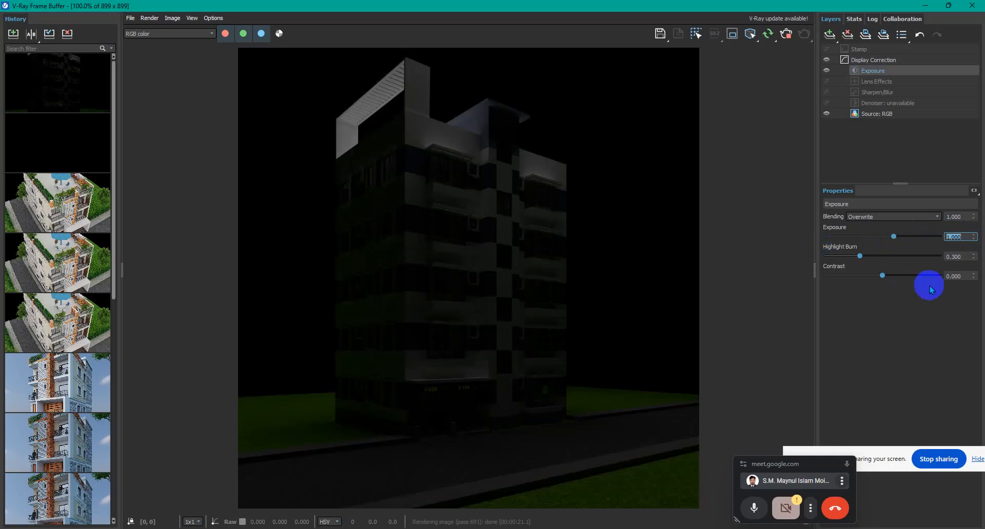
Step: Set the Exposure layer's Contrast to 0.3
{"action": "left_click", "coordinate": [956, 256]}
{"action": "left_click", "coordinate": [960, 276]}
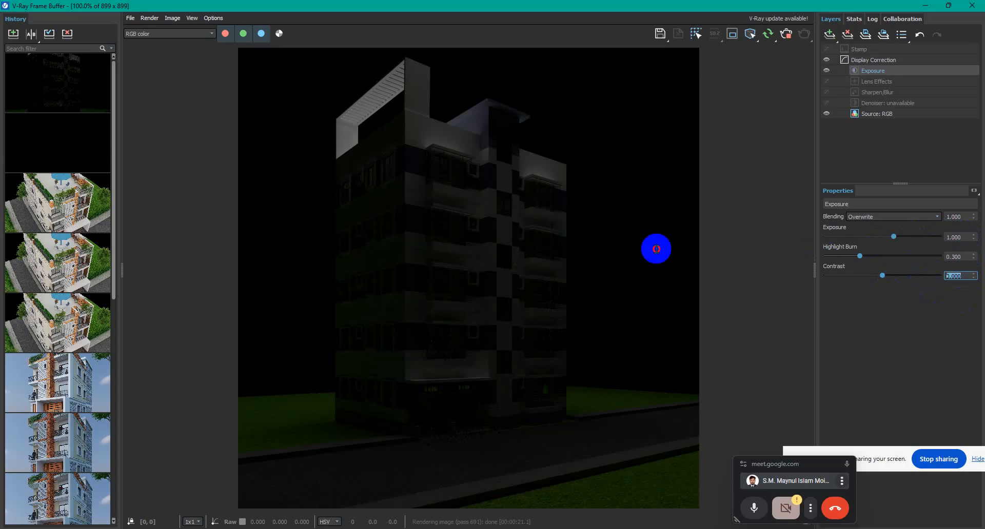
{"action": "type", "text": "0.3"}
{"action": "key", "text": "Return"}
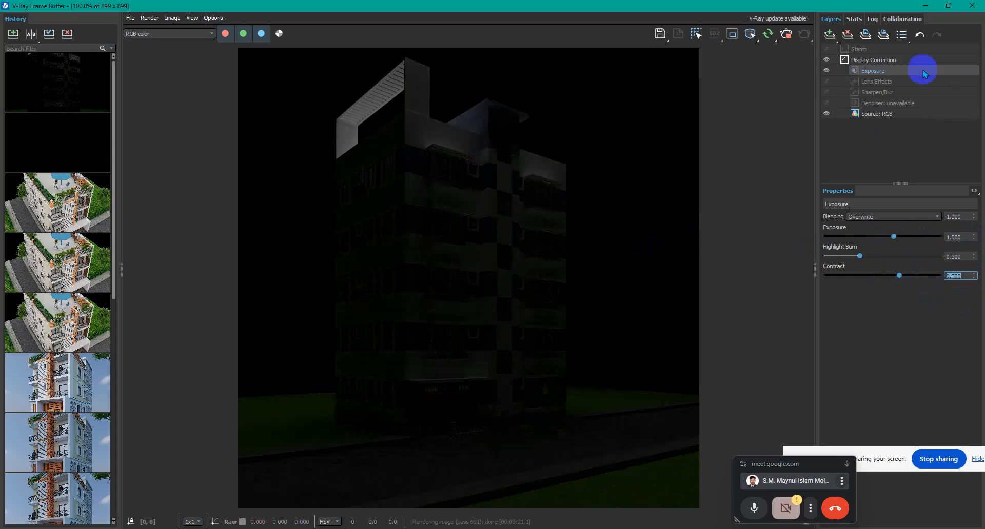
Step: Minimize the frame buffer and clone the plane light in the Top view to the front of the site, at Y about -1086
{"action": "left_click_drag", "start_coordinate": [874, 7], "coordinate": [500, 31]}
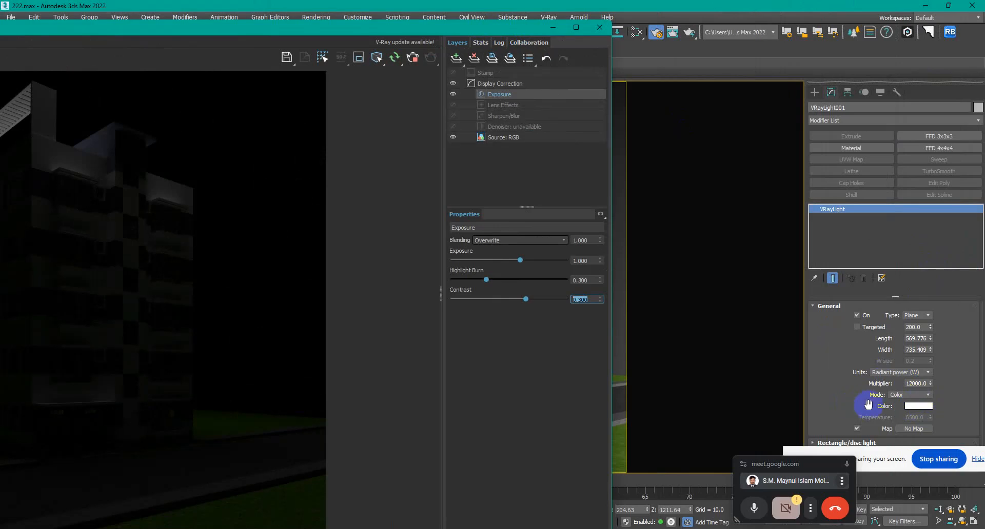
{"action": "left_click", "coordinate": [549, 27]}
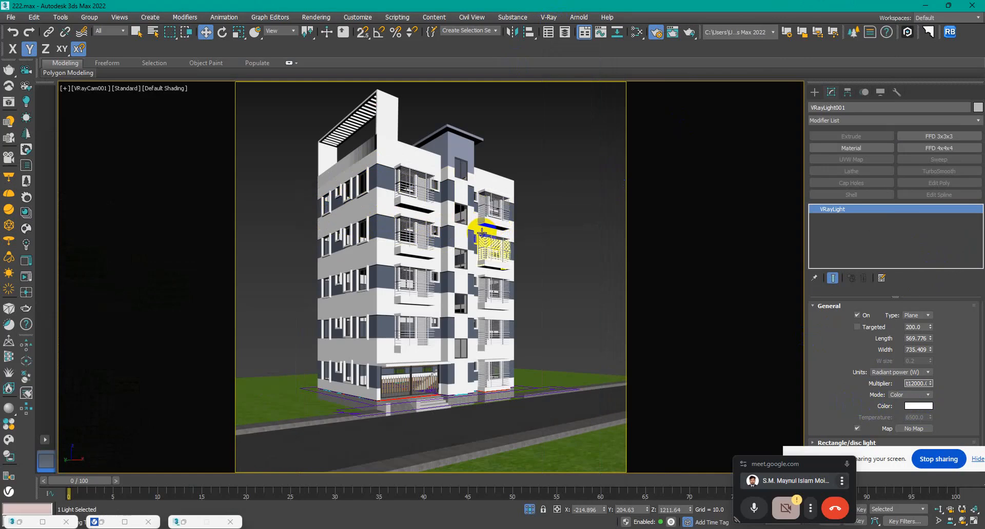
{"action": "key", "text": "t"}
{"action": "scroll", "coordinate": [493, 232], "scroll_direction": "up", "scroll_amount": 5}
{"action": "scroll", "coordinate": [446, 235], "scroll_direction": "down", "scroll_amount": 3}
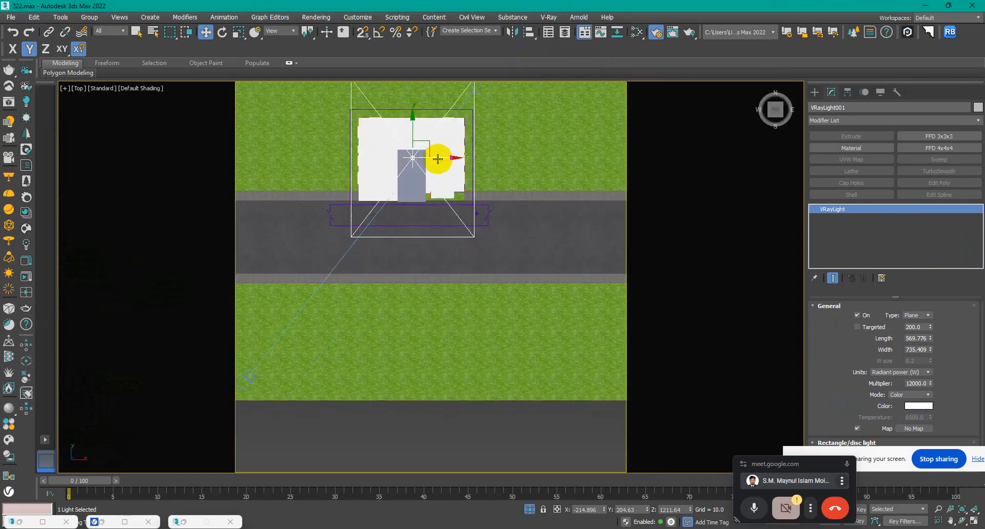
{"action": "scroll", "coordinate": [437, 159], "scroll_direction": "down", "scroll_amount": 2}
{"action": "left_click_drag", "start_coordinate": [442, 149], "coordinate": [442, 290], "text": "shift"}
{"action": "left_click", "coordinate": [490, 310]}
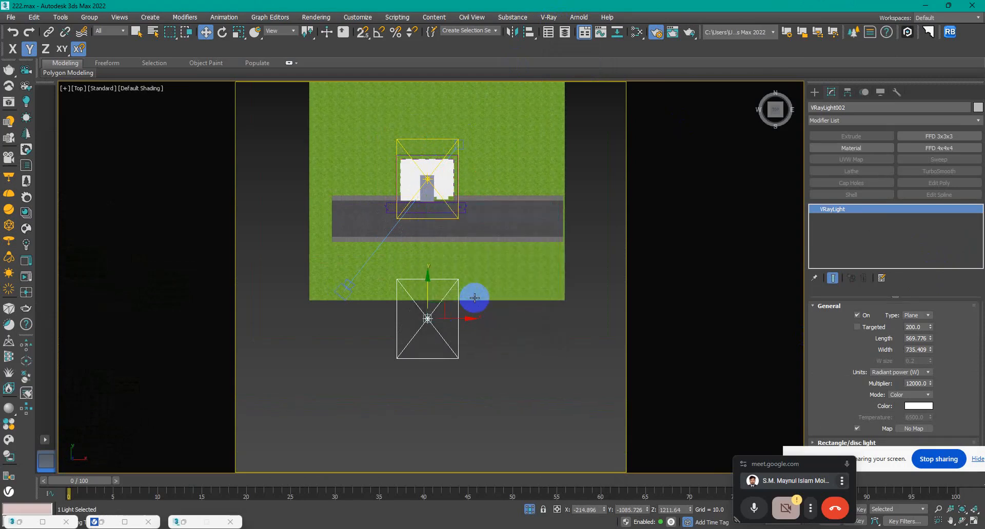
Step: Rotate the cloned plane light about 60° in the Left view so it faces the building
{"action": "key", "text": "l"}
{"action": "scroll", "coordinate": [468, 303], "scroll_direction": "down", "scroll_amount": 5}
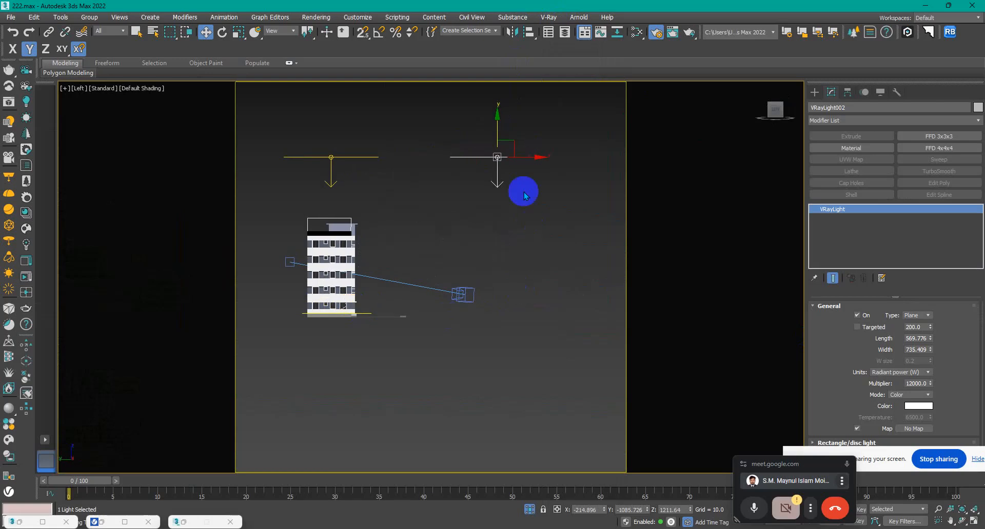
{"action": "left_click", "coordinate": [226, 34]}
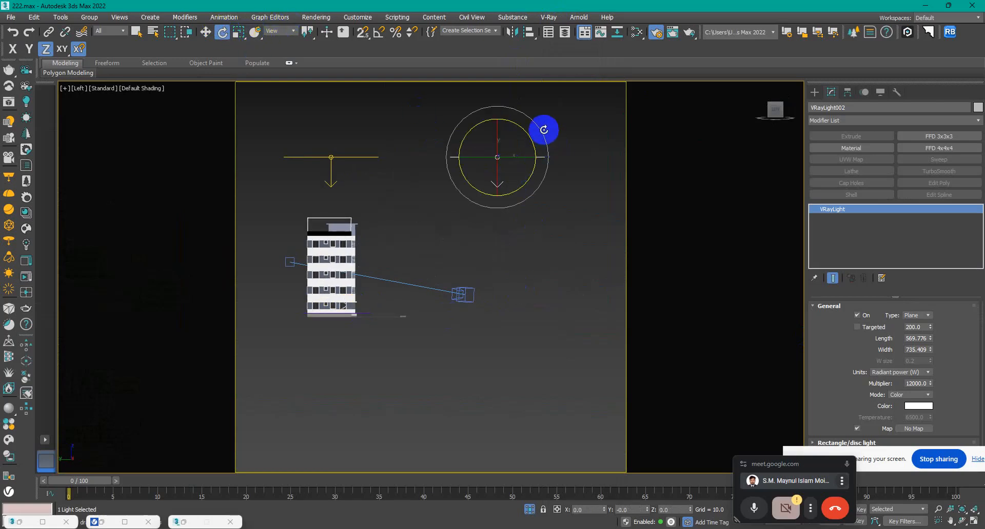
{"action": "left_click_drag", "start_coordinate": [541, 128], "coordinate": [575, 178]}
Step: Return to the camera view, examine the interactive render with both plane lights, stop it and minimize the frame buffer
{"action": "key", "text": "c"}
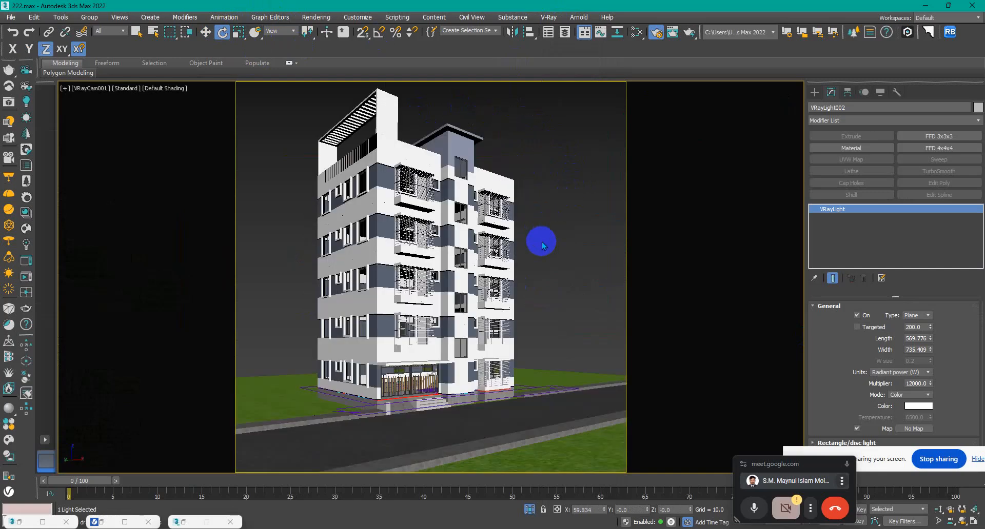
{"action": "left_click", "coordinate": [131, 519]}
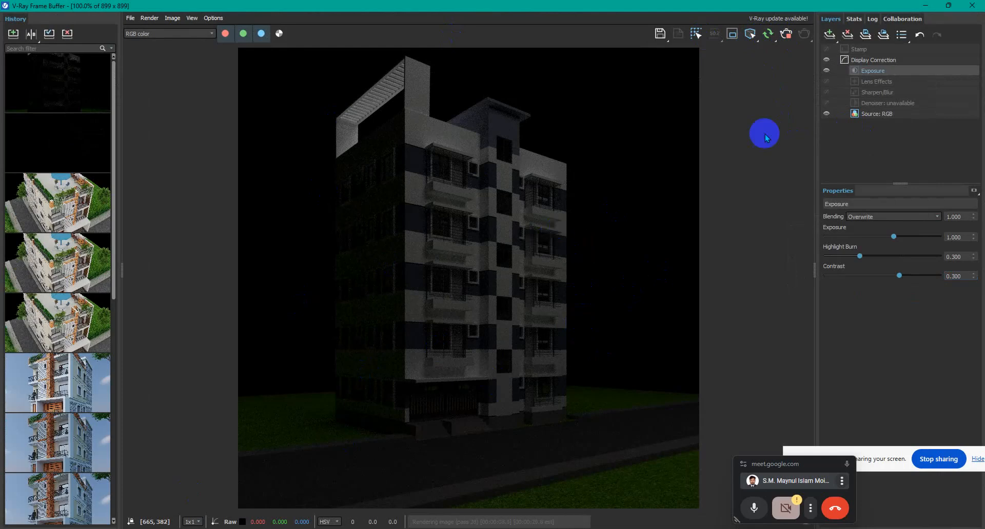
{"action": "left_click", "coordinate": [790, 34]}
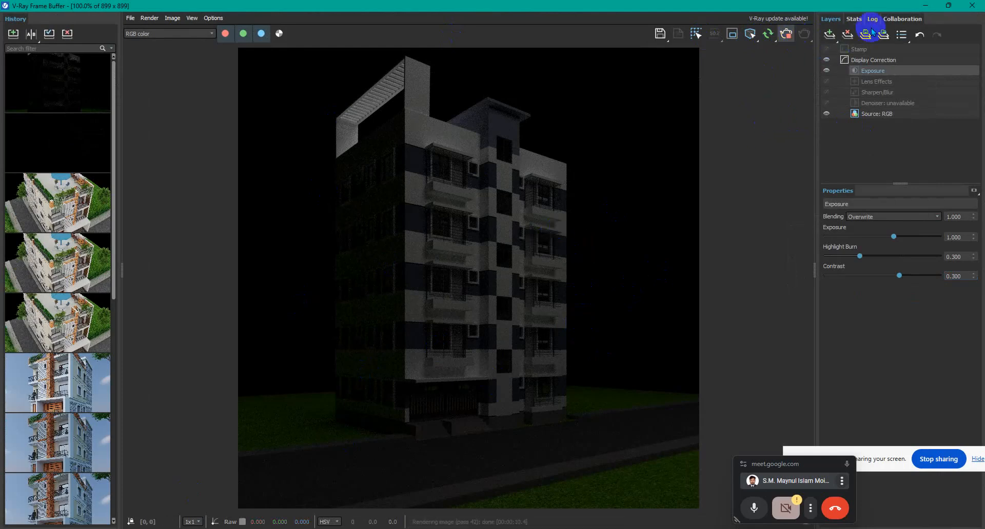
{"action": "left_click", "coordinate": [928, 6]}
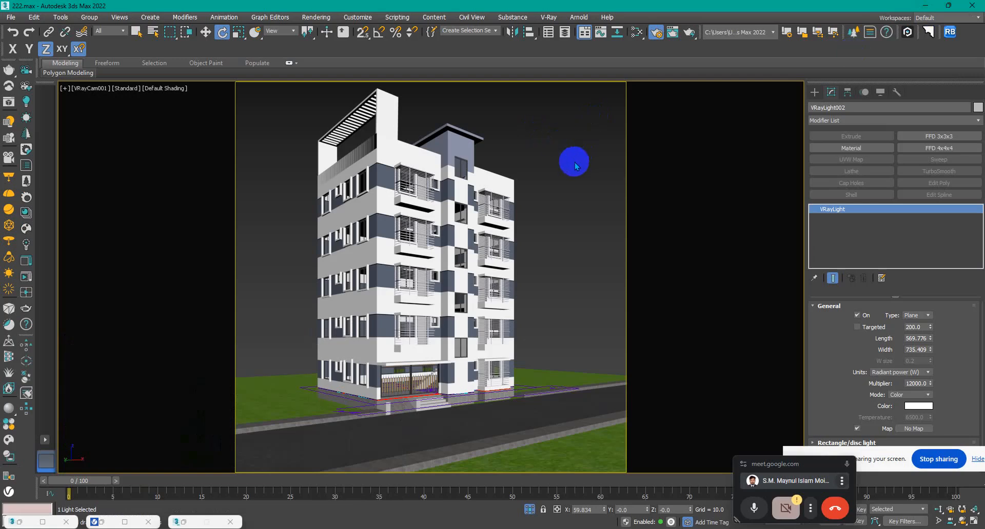
Step: Select and delete both plane lights above and in front of the building
{"action": "key", "text": "t"}
{"action": "scroll", "coordinate": [533, 207], "scroll_direction": "down", "scroll_amount": 4}
{"action": "scroll", "coordinate": [523, 266], "scroll_direction": "up", "scroll_amount": 3}
{"action": "left_click", "coordinate": [521, 207]}
{"action": "middle_click_drag", "start_coordinate": [525, 196], "coordinate": [494, 235]}
{"action": "left_click_drag", "start_coordinate": [455, 154], "coordinate": [333, 230]}
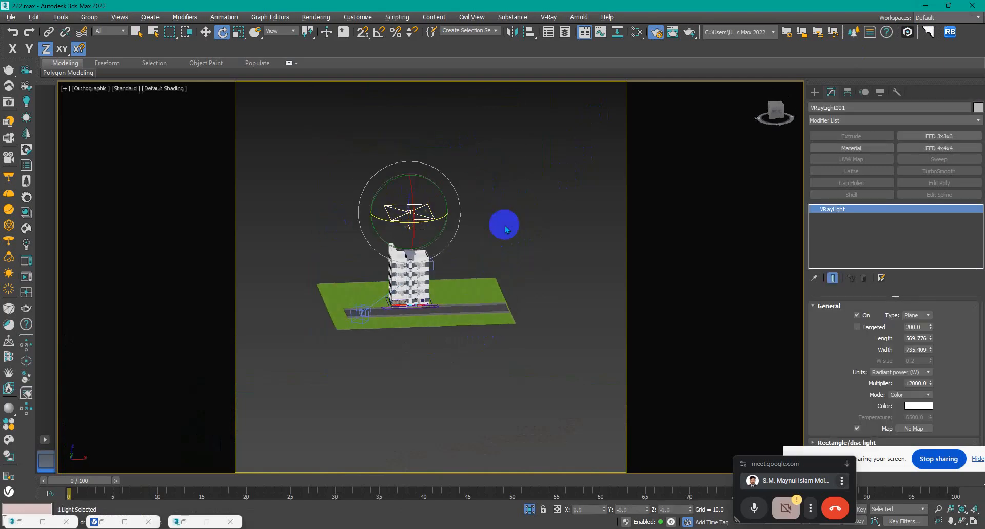
{"action": "key", "text": "Delete"}
Step: Place a targeted VRayIES light in the empty area beside the site in the Top view, and delete it
{"action": "key", "text": "t"}
{"action": "scroll", "coordinate": [431, 255], "scroll_direction": "down", "scroll_amount": 5}
{"action": "left_click", "coordinate": [814, 93]}
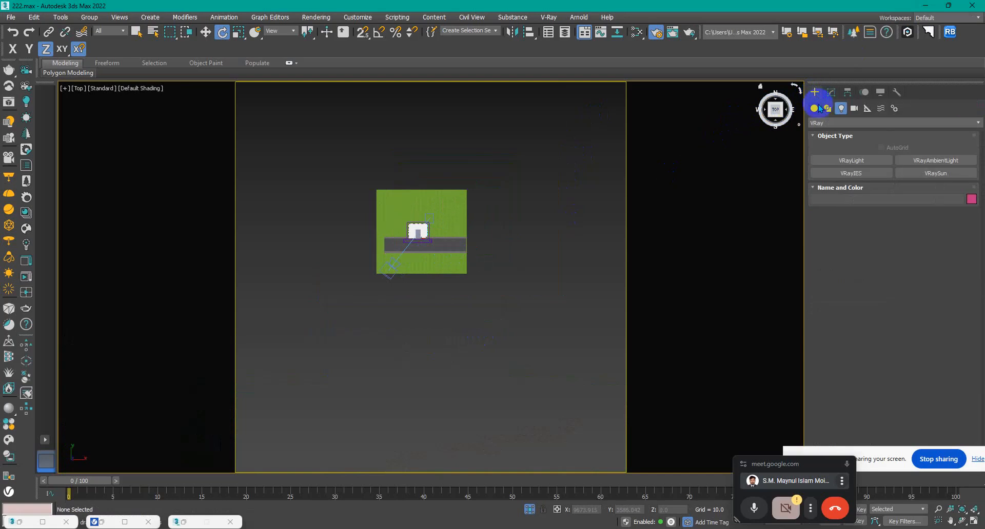
{"action": "left_click", "coordinate": [848, 161]}
{"action": "left_click", "coordinate": [857, 171]}
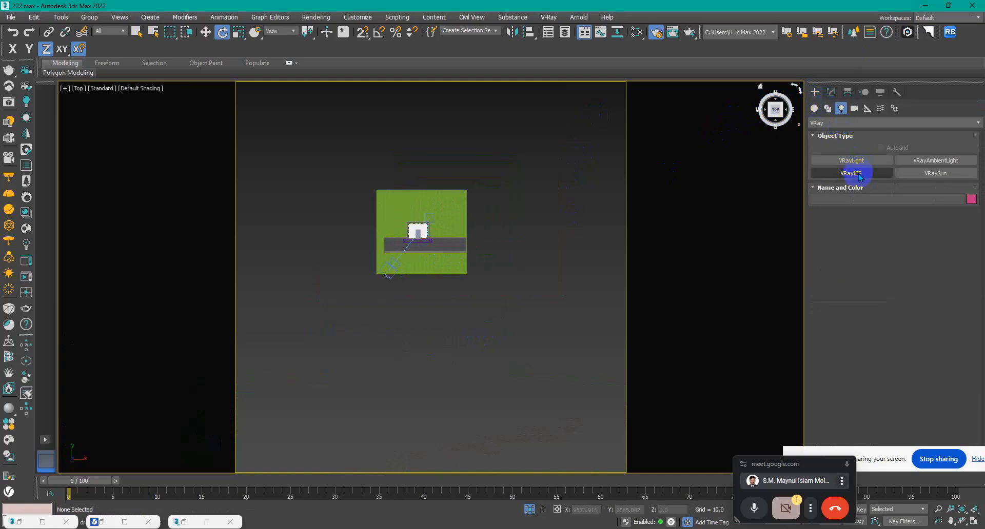
{"action": "left_click_drag", "start_coordinate": [556, 259], "coordinate": [557, 280]}
{"action": "middle_click_drag", "start_coordinate": [556, 280], "coordinate": [572, 216], "text": "alt"}
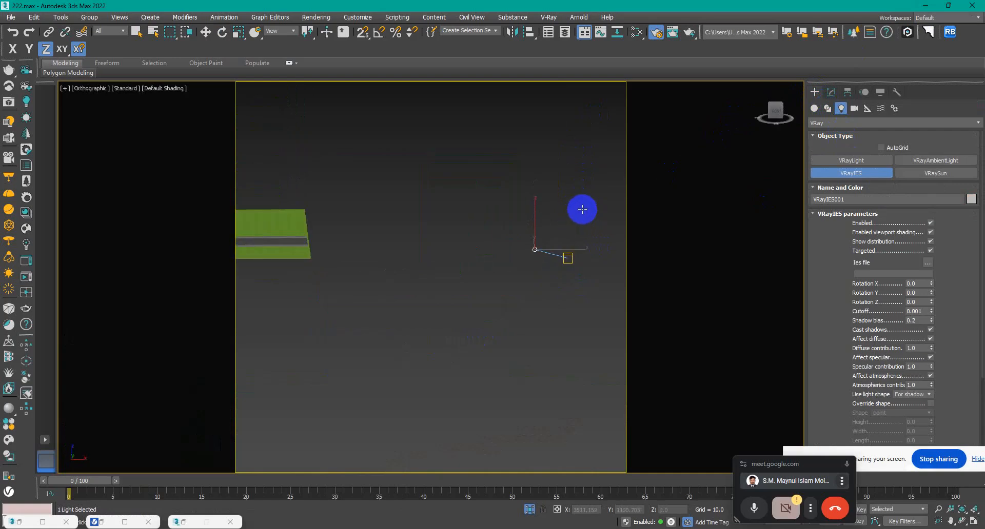
{"action": "key", "text": "Delete"}
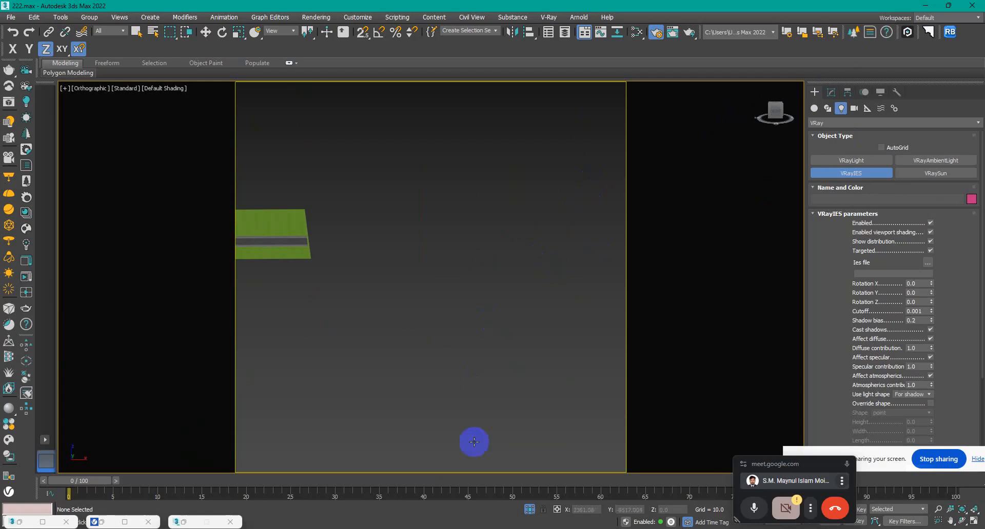
Step: Switch to the Chrome browser, search Google for "ies light" and examine the image results
{"action": "left_click", "coordinate": [388, 479]}
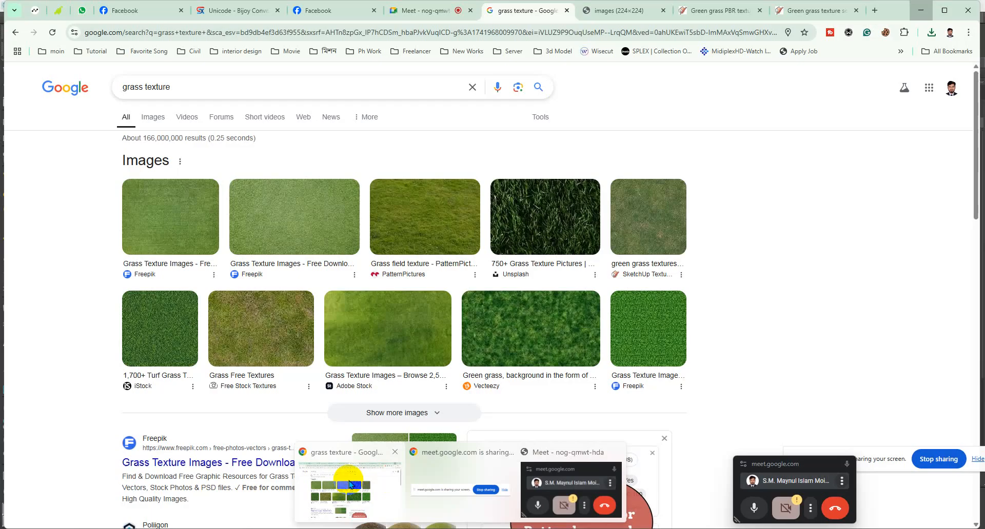
{"action": "left_click_drag", "start_coordinate": [184, 85], "coordinate": [26, 71]}
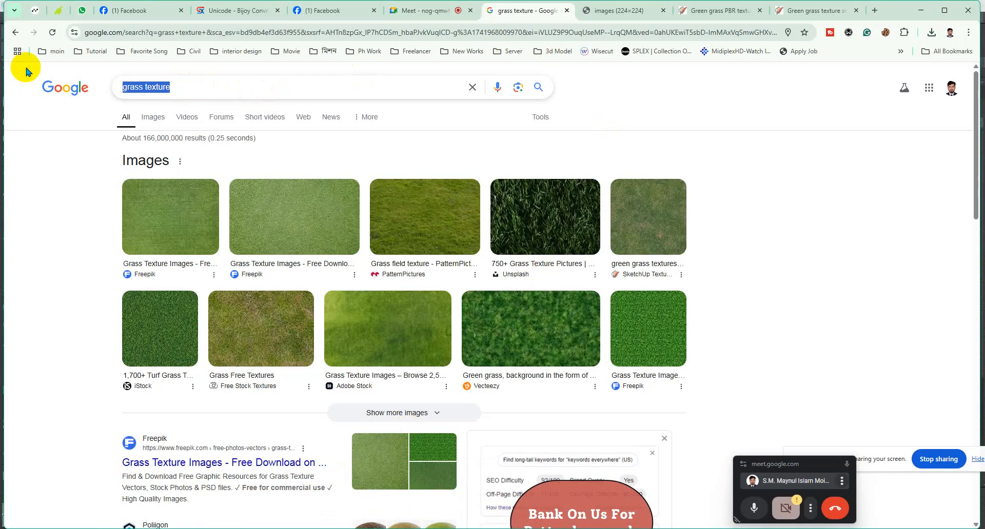
{"action": "type", "text": "ies light"}
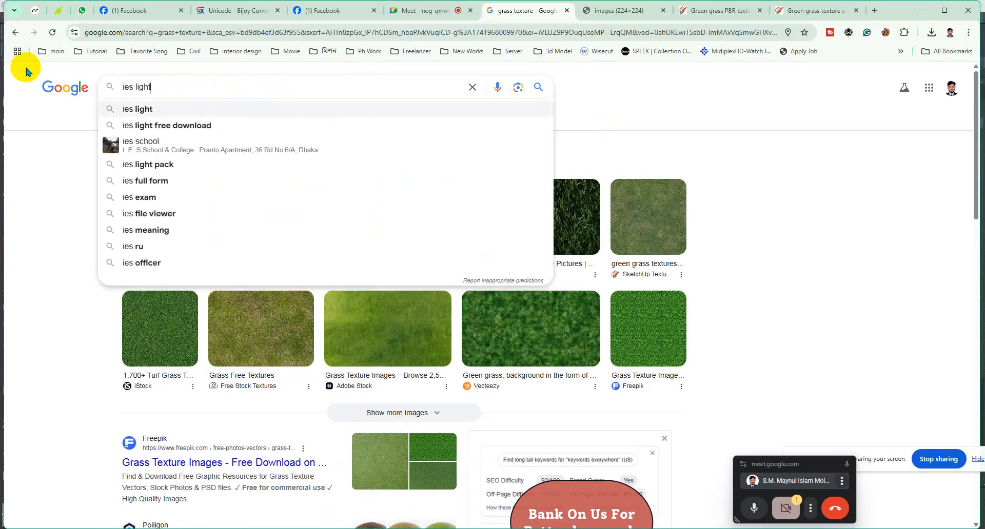
{"action": "key", "text": "Return"}
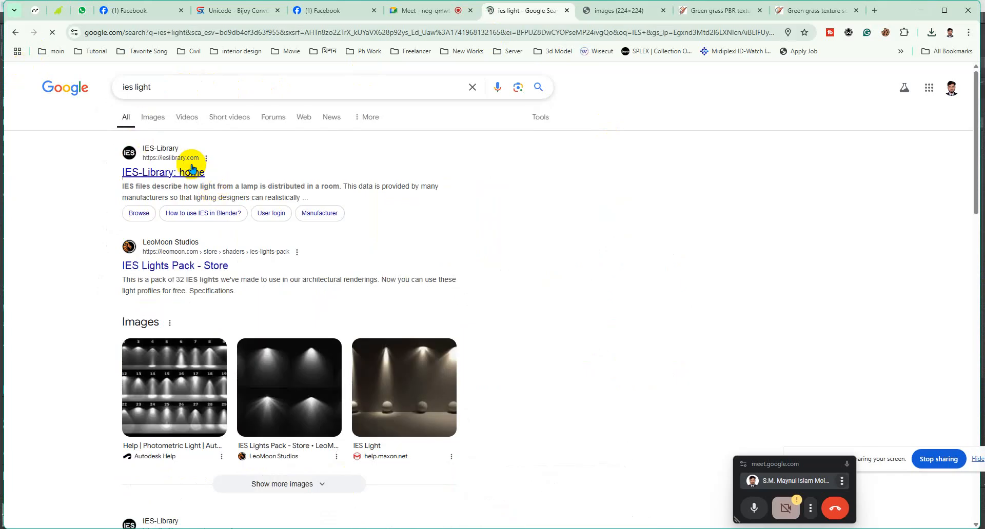
{"action": "left_click", "coordinate": [154, 117]}
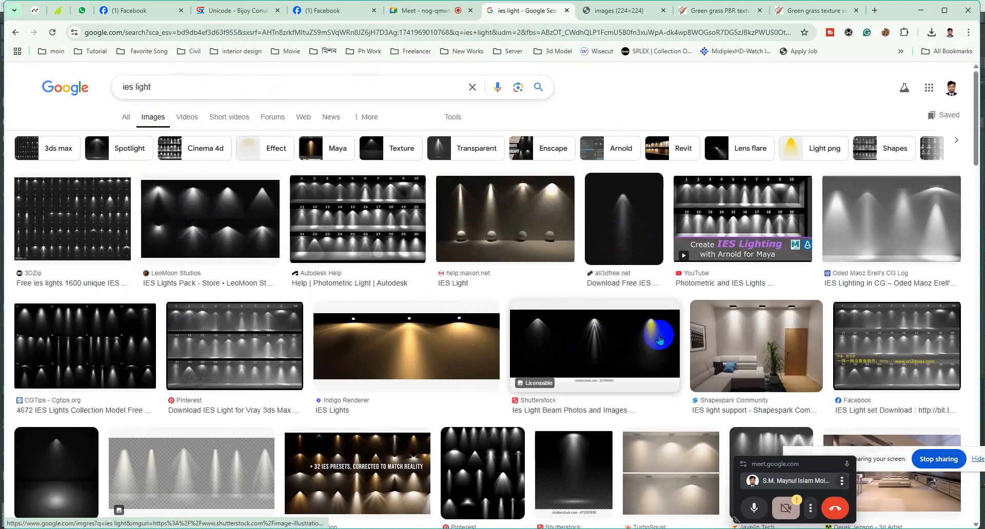
Step: Examine the TurboSquid IES light sample among the image results and return to 3ds Max
{"action": "scroll", "coordinate": [691, 442], "scroll_direction": "down", "scroll_amount": 1}
{"action": "left_click", "coordinate": [690, 450]}
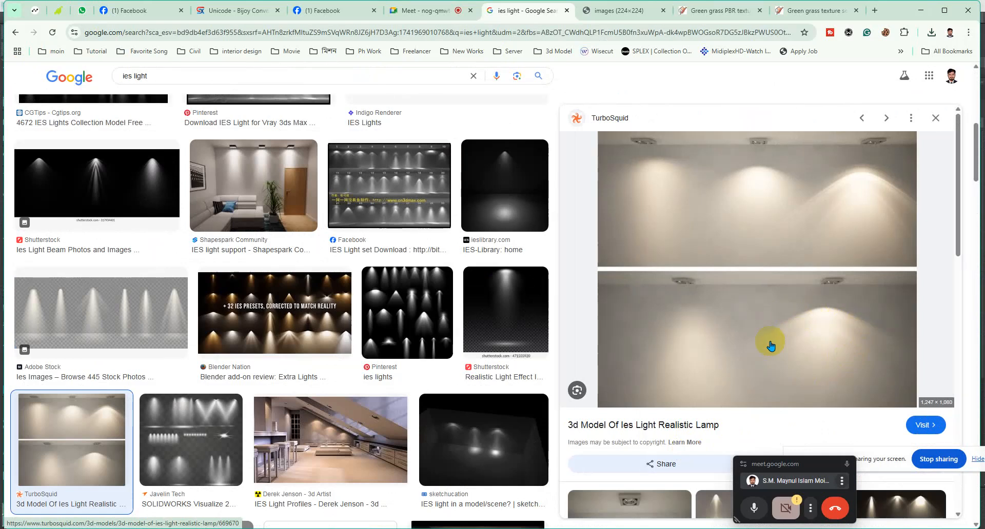
{"action": "left_click", "coordinate": [920, 9]}
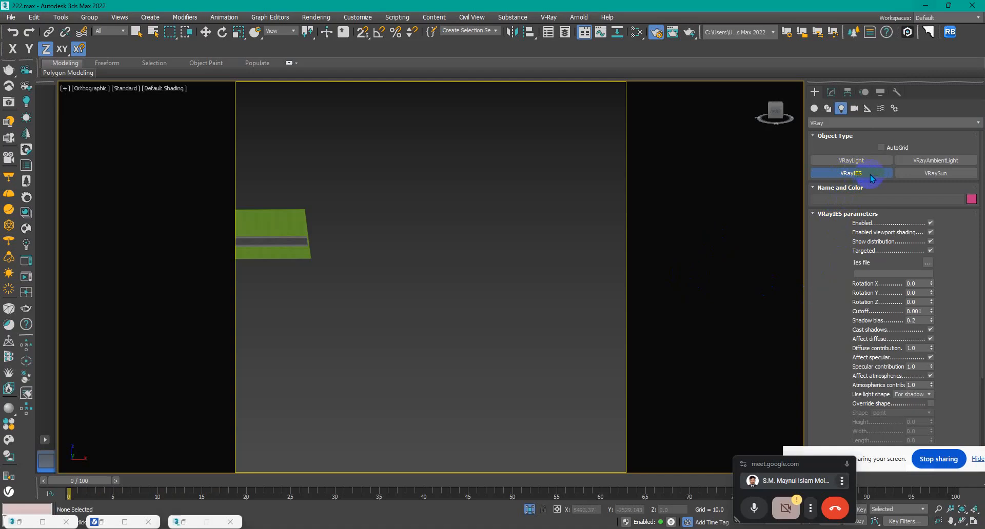
Step: Create a VRaySun diagonally across the site in the Top view and accept adding the VRaySky environment map
{"action": "left_click", "coordinate": [941, 176]}
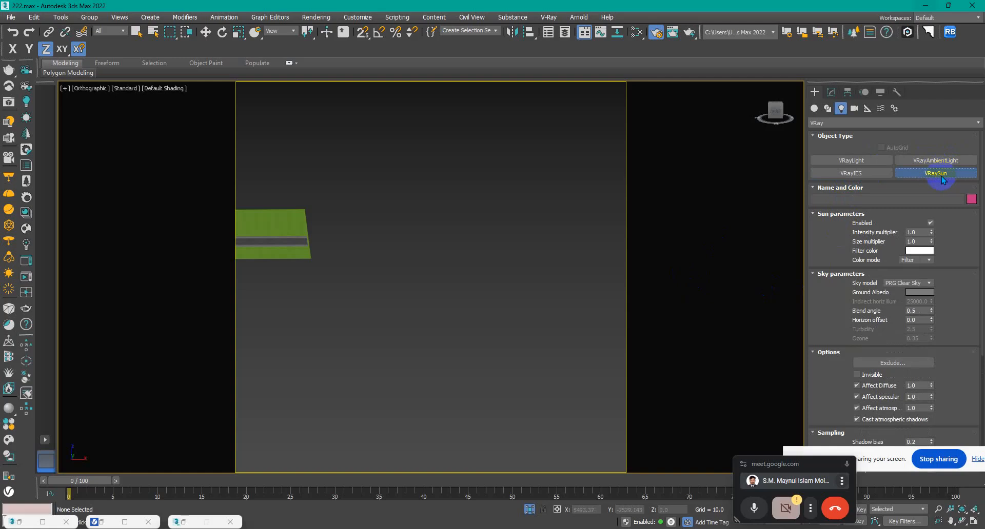
{"action": "scroll", "coordinate": [493, 311], "scroll_direction": "down", "scroll_amount": 5}
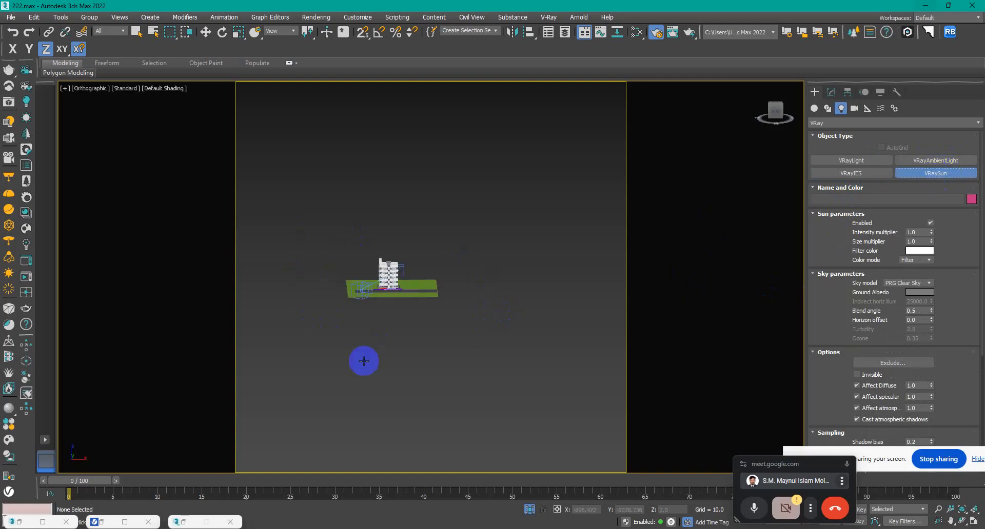
{"action": "key", "text": "t"}
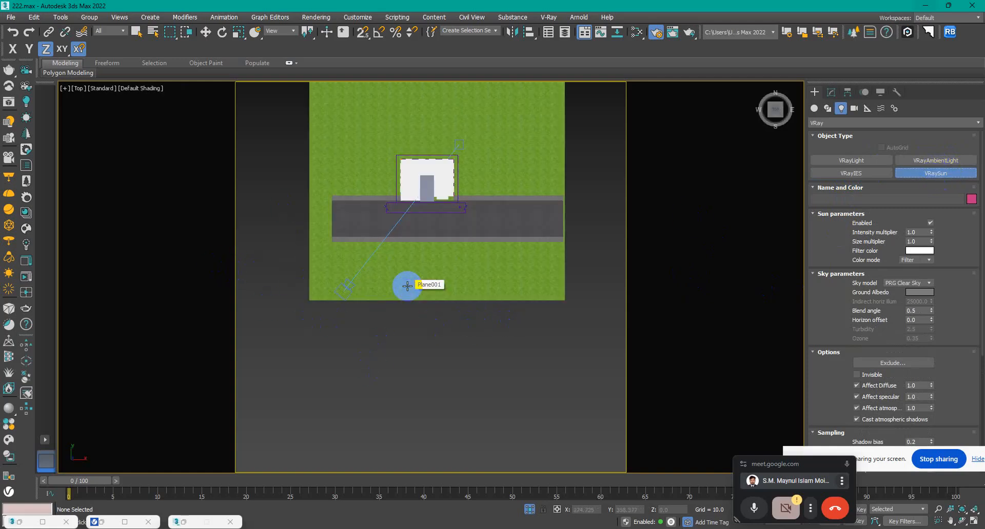
{"action": "middle_click_drag", "start_coordinate": [432, 287], "coordinate": [359, 349]}
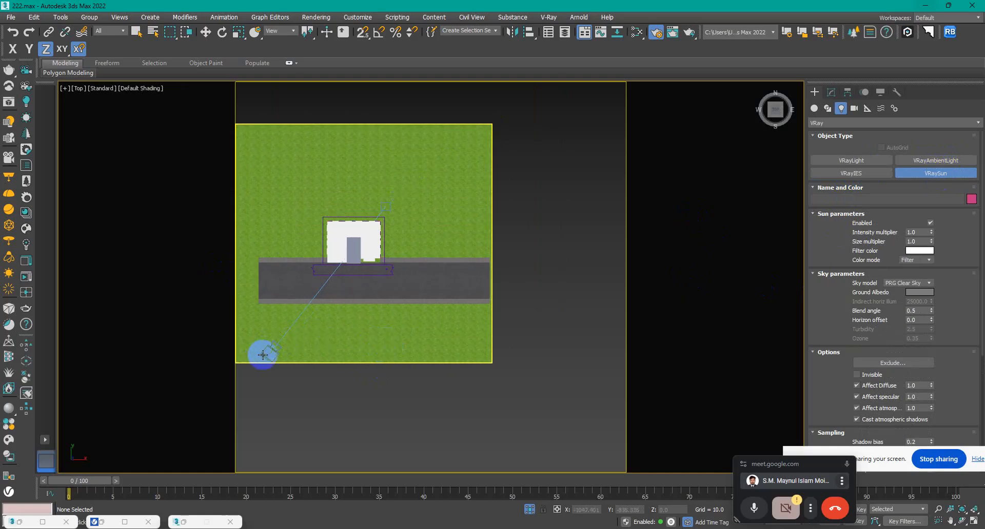
{"action": "scroll", "coordinate": [307, 179], "scroll_direction": "down", "scroll_amount": 5}
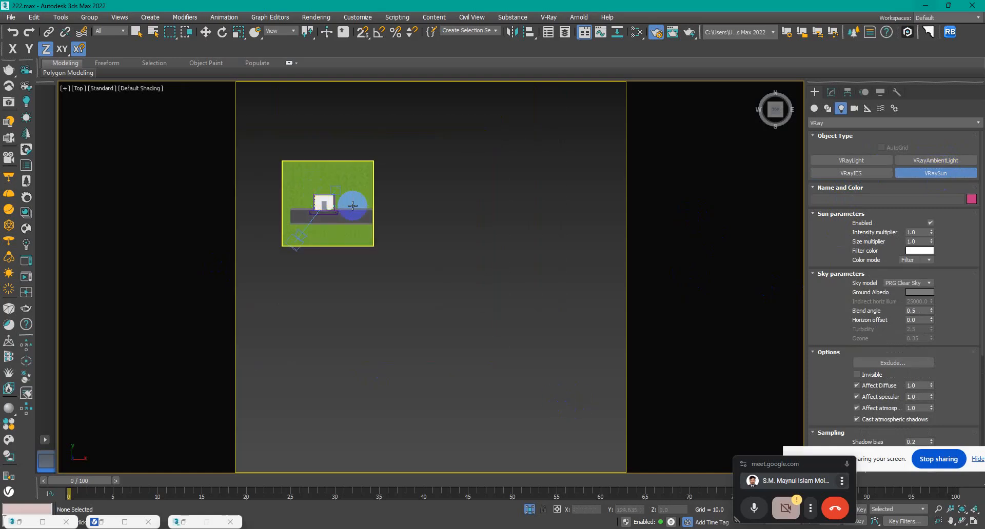
{"action": "left_click_drag", "start_coordinate": [447, 310], "coordinate": [243, 109]}
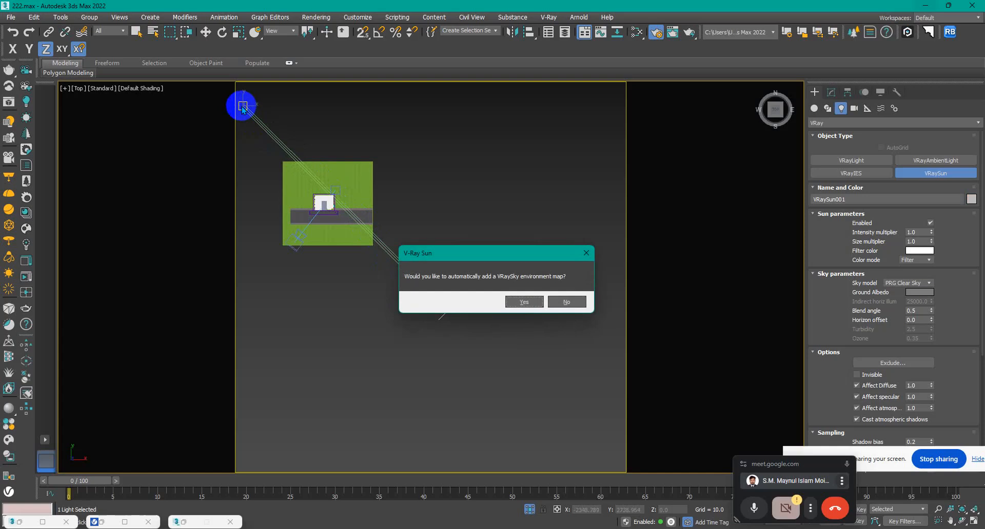
{"action": "left_click", "coordinate": [525, 304]}
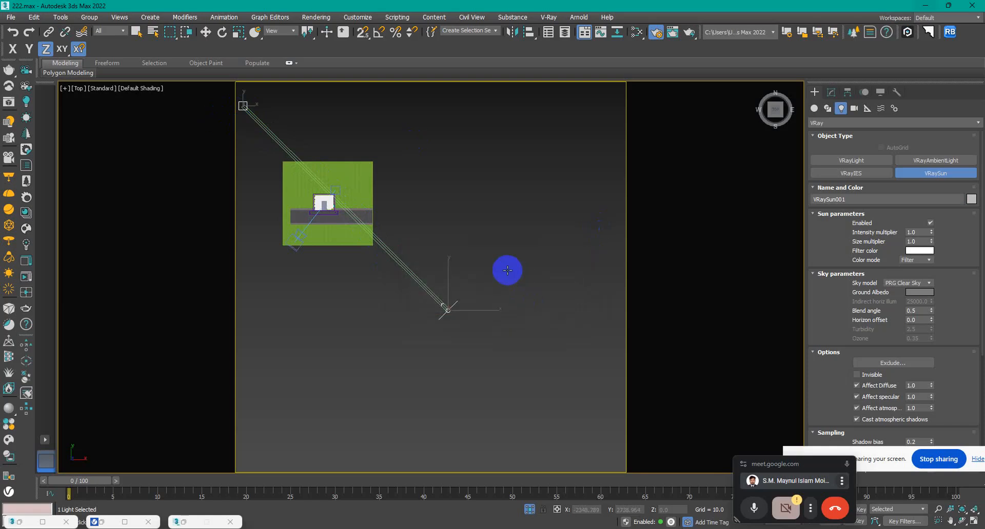
Step: Show the camera view in the four-viewport layout and start an interactive render in the V-Ray Frame Buffer
{"action": "key", "text": "c"}
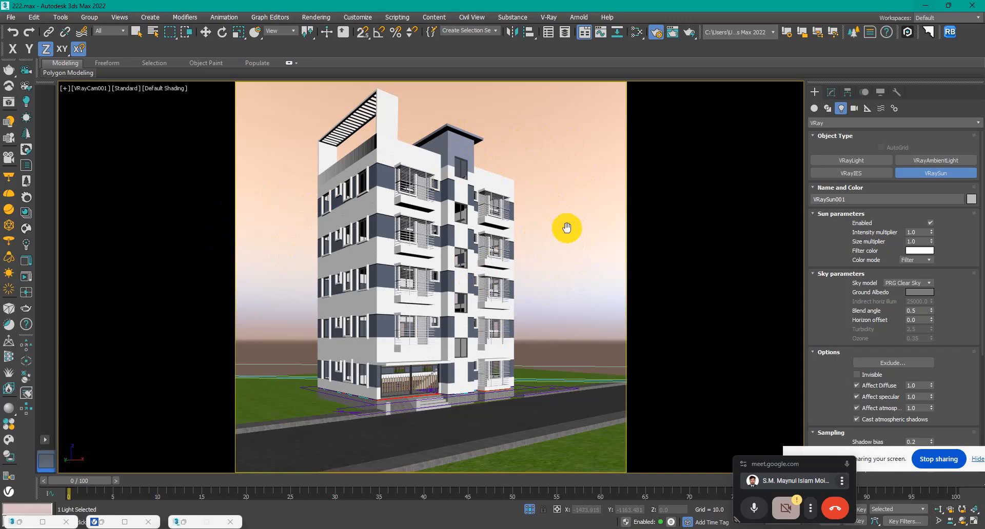
{"action": "key", "text": "alt+w"}
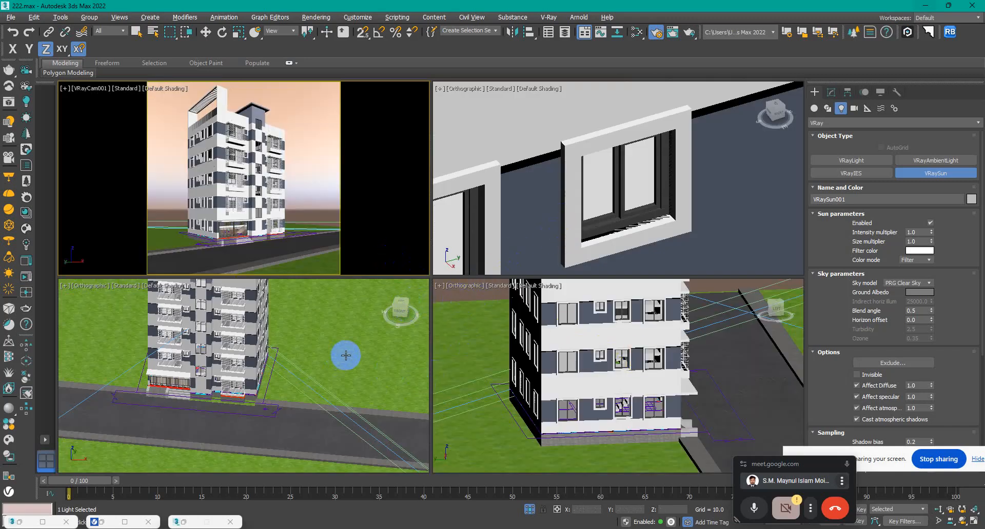
{"action": "left_click", "coordinate": [16, 110]}
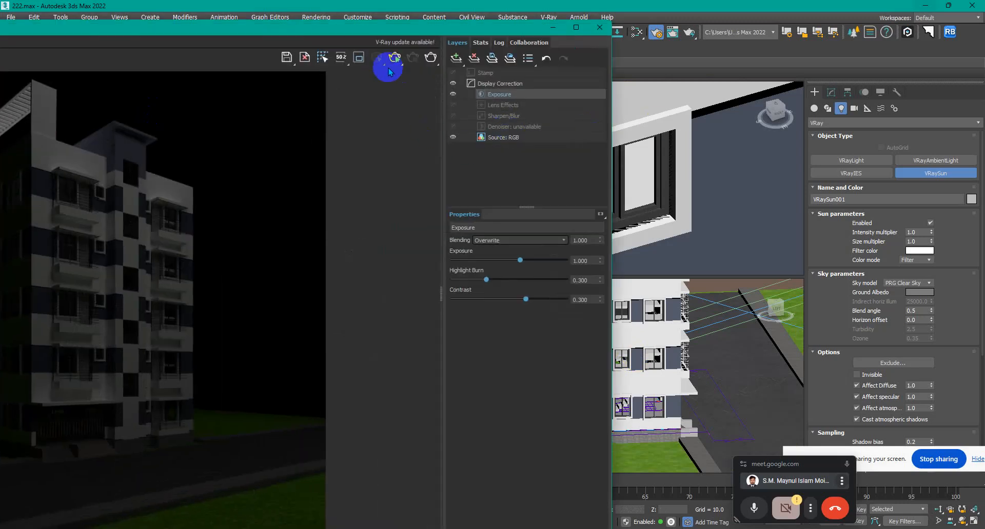
{"action": "left_click_drag", "start_coordinate": [354, 36], "coordinate": [773, 92]}
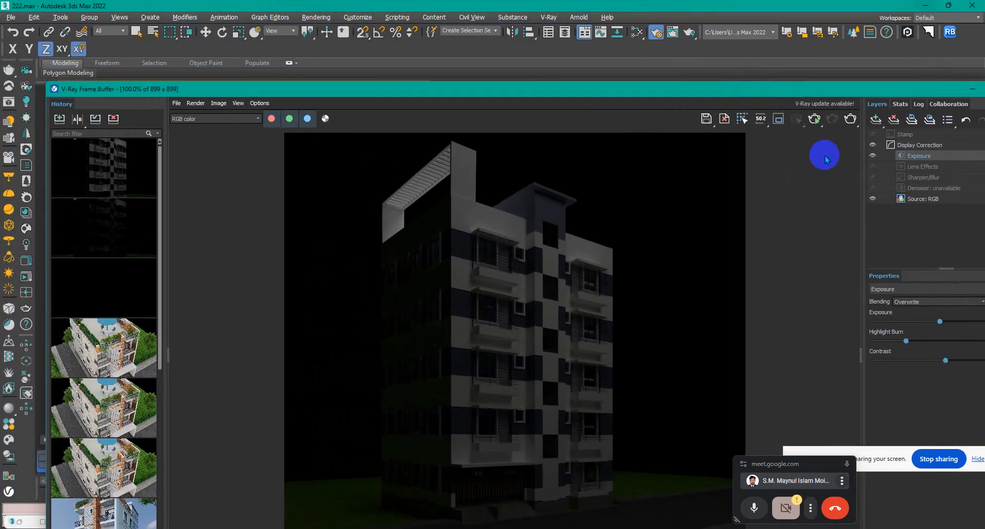
{"action": "left_click", "coordinate": [815, 123]}
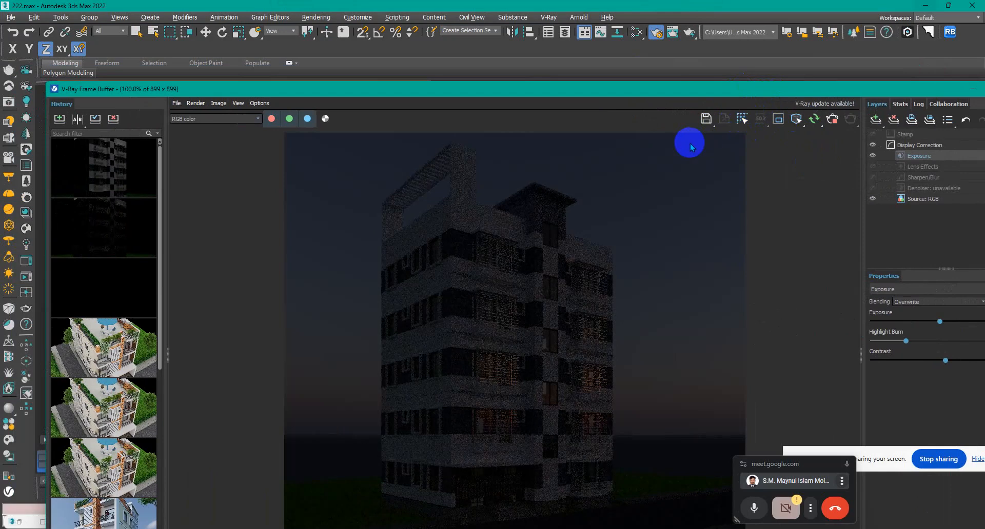
Step: Shrink the frame buffer window, move it over the left viewports and zoom the render to 100%
{"action": "scroll", "coordinate": [586, 216], "scroll_direction": "down", "scroll_amount": 2}
{"action": "left_click_drag", "start_coordinate": [693, 91], "coordinate": [678, 89]}
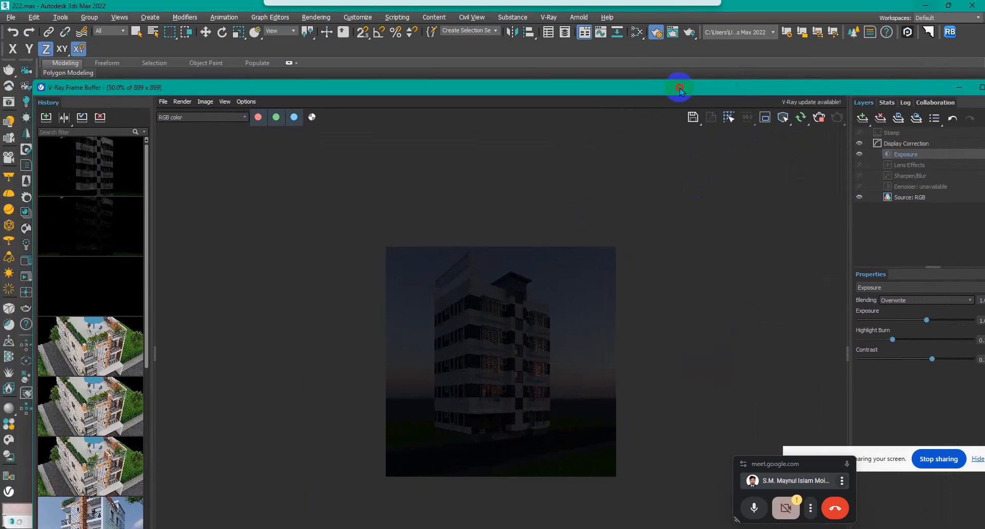
{"action": "left_click_drag", "start_coordinate": [36, 81], "coordinate": [443, 224]}
{"action": "left_click_drag", "start_coordinate": [632, 230], "coordinate": [282, 83]}
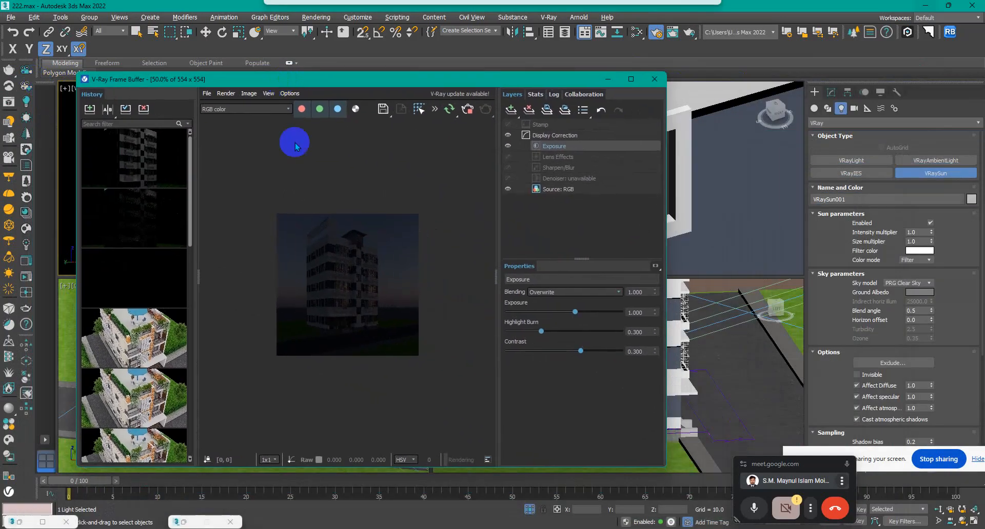
{"action": "scroll", "coordinate": [369, 281], "scroll_direction": "up", "scroll_amount": 2}
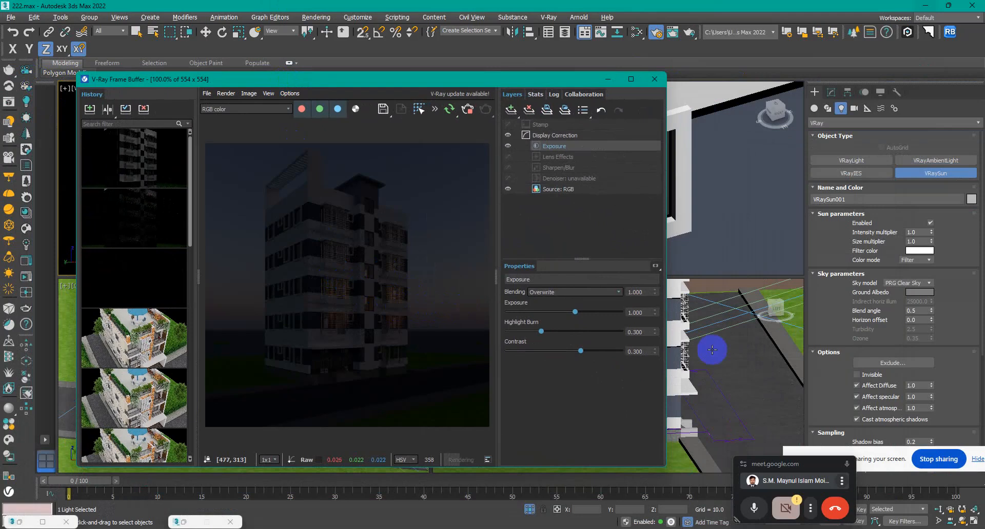
Step: Set the lower-right viewport to a maximized wireframe Left view framing the building, with the frame buffer minimized
{"action": "right_click", "coordinate": [763, 364]}
{"action": "scroll", "coordinate": [763, 389], "scroll_direction": "down", "scroll_amount": 3}
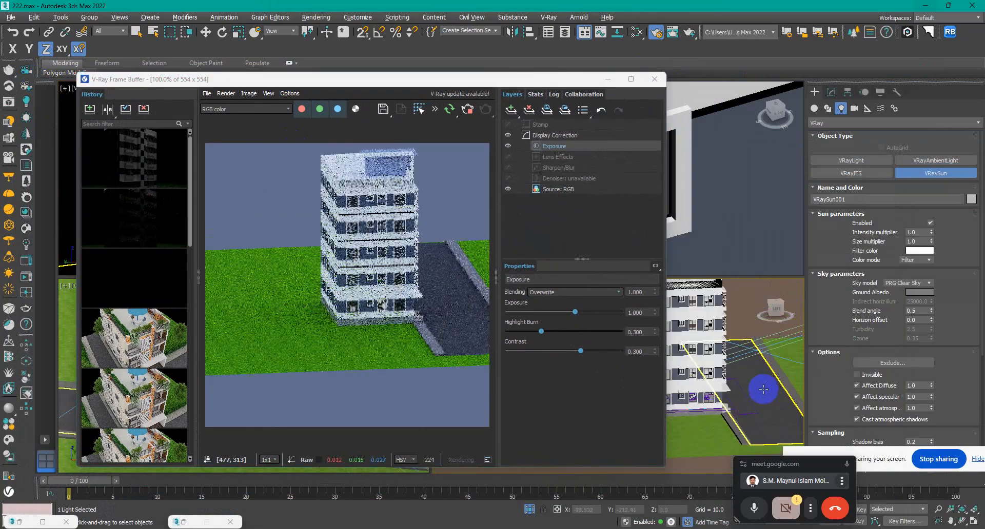
{"action": "scroll", "coordinate": [709, 393], "scroll_direction": "down", "scroll_amount": 6}
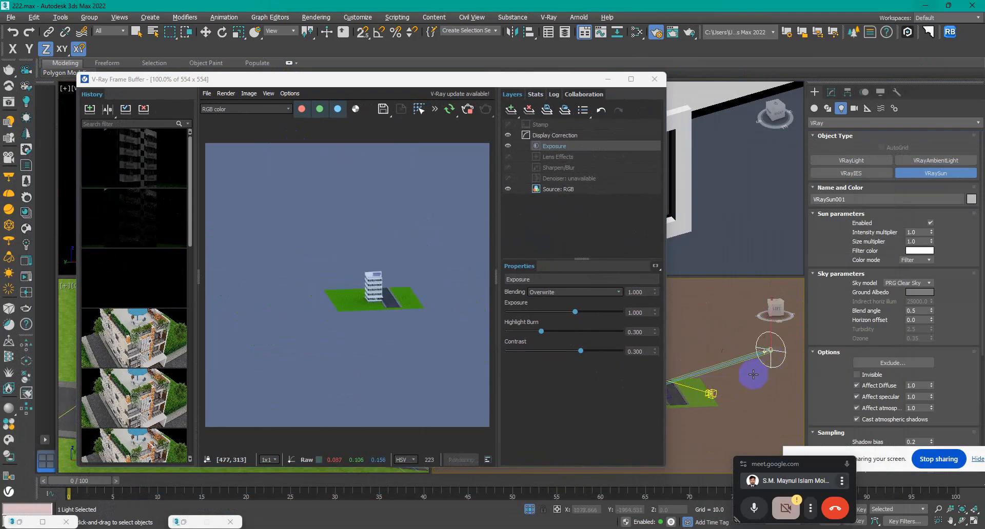
{"action": "key", "text": "l"}
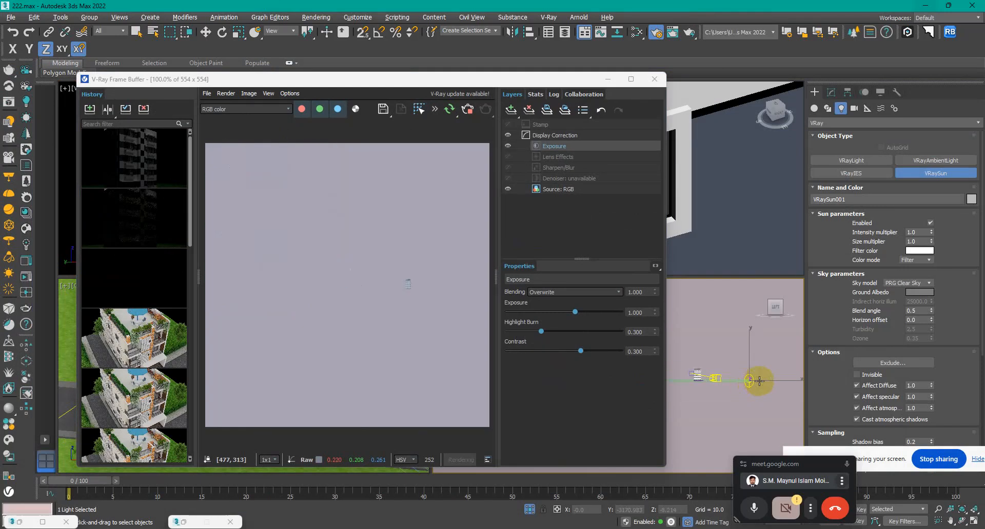
{"action": "left_click", "coordinate": [607, 79]}
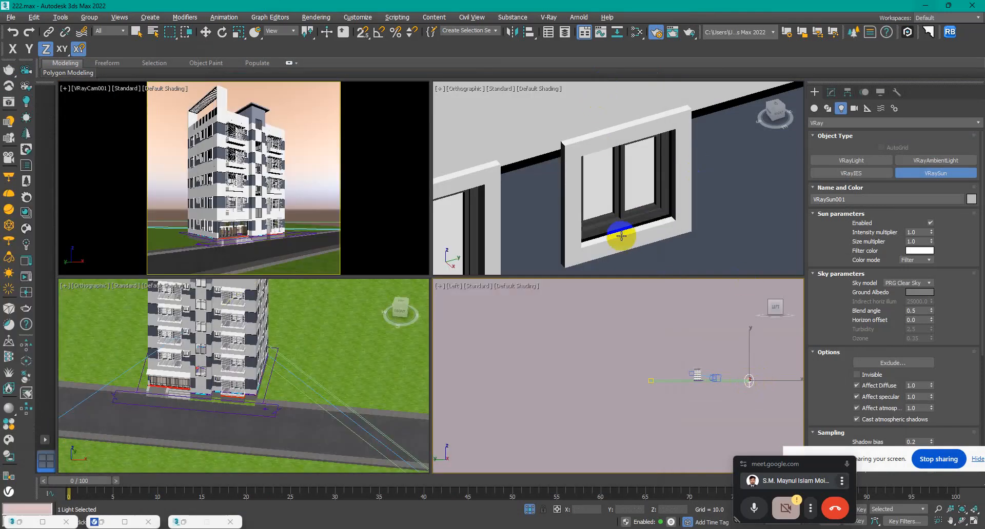
{"action": "scroll", "coordinate": [697, 326], "scroll_direction": "down", "scroll_amount": 2}
{"action": "key", "text": "alt+w"}
{"action": "scroll", "coordinate": [629, 254], "scroll_direction": "up", "scroll_amount": 5}
{"action": "middle_click_drag", "start_coordinate": [571, 235], "coordinate": [435, 261]}
{"action": "scroll", "coordinate": [433, 299], "scroll_direction": "down", "scroll_amount": 3}
{"action": "scroll", "coordinate": [456, 305], "scroll_direction": "up", "scroll_amount": 2}
{"action": "key", "text": "F3"}
{"action": "scroll", "coordinate": [464, 298], "scroll_direction": "up", "scroll_amount": 3}
{"action": "scroll", "coordinate": [448, 293], "scroll_direction": "up", "scroll_amount": 2}
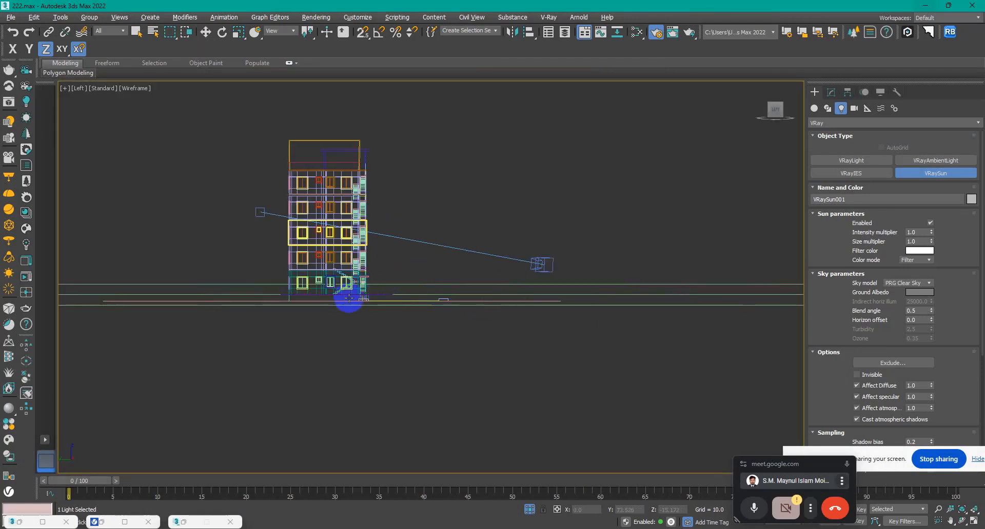
Step: Raise the VRaySun by about 3279 units in the Left view and move its target horizontally closer to the building
{"action": "scroll", "coordinate": [545, 300], "scroll_direction": "down", "scroll_amount": 3}
{"action": "middle_click_drag", "start_coordinate": [533, 303], "coordinate": [367, 312]}
{"action": "scroll", "coordinate": [504, 312], "scroll_direction": "up", "scroll_amount": 2}
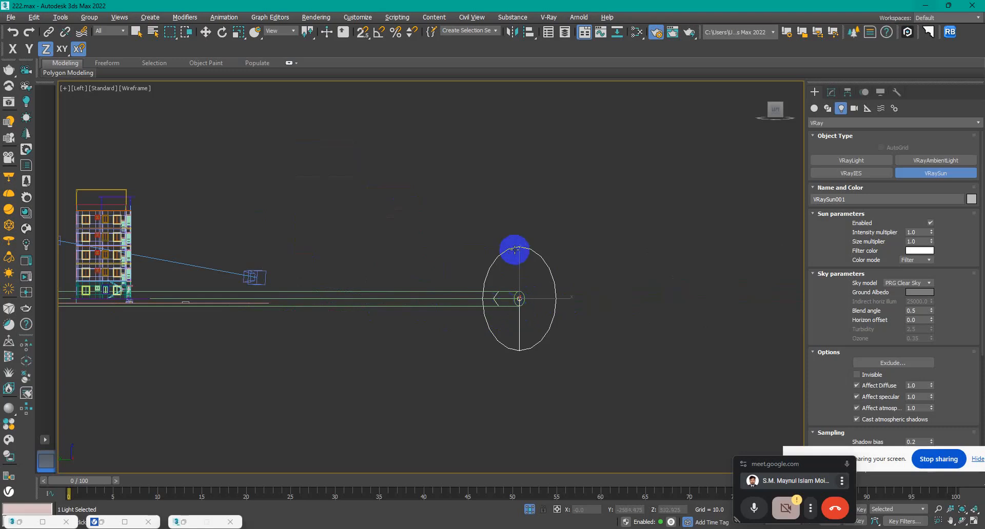
{"action": "scroll", "coordinate": [514, 252], "scroll_direction": "down", "scroll_amount": 2}
{"action": "left_click", "coordinate": [206, 35]}
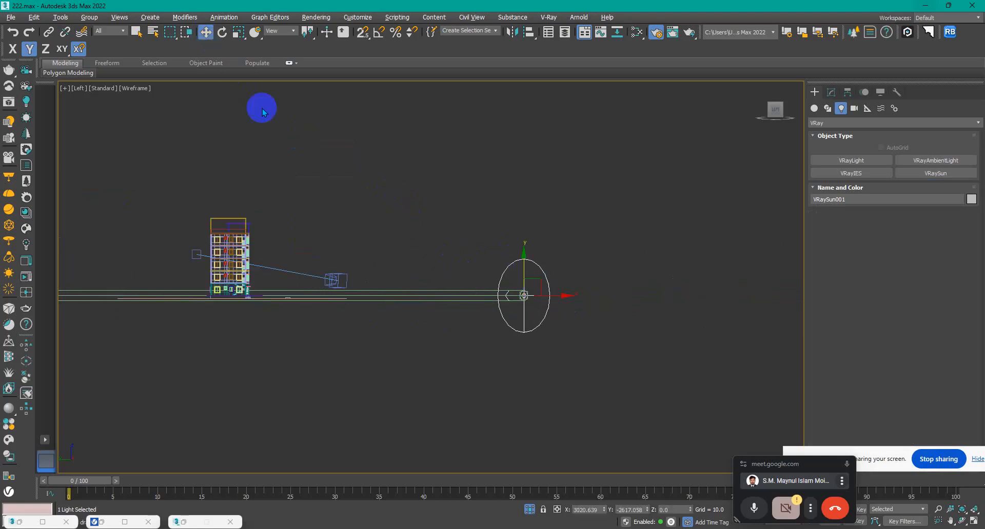
{"action": "middle_click_drag", "start_coordinate": [488, 260], "coordinate": [520, 305]}
{"action": "scroll", "coordinate": [520, 305], "scroll_direction": "down", "scroll_amount": 3}
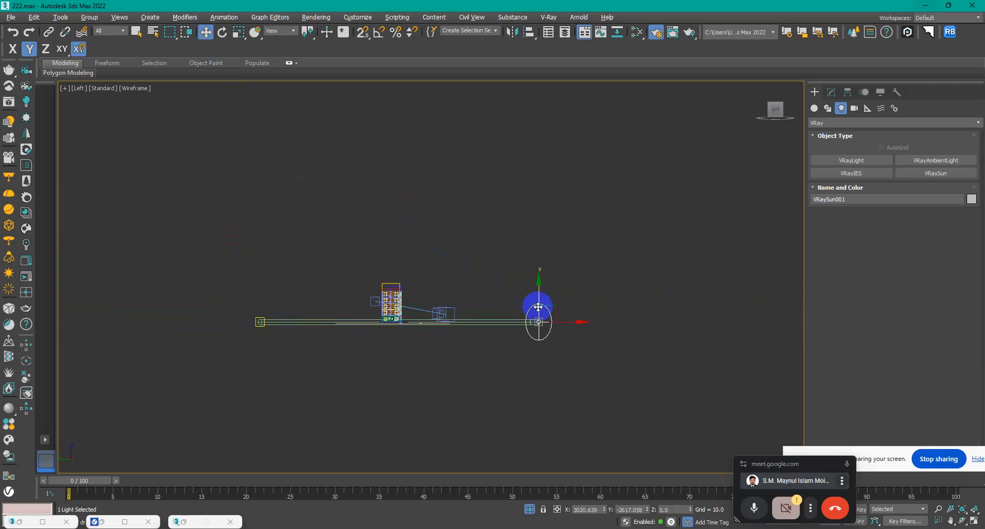
{"action": "left_click_drag", "start_coordinate": [543, 262], "coordinate": [533, 130]}
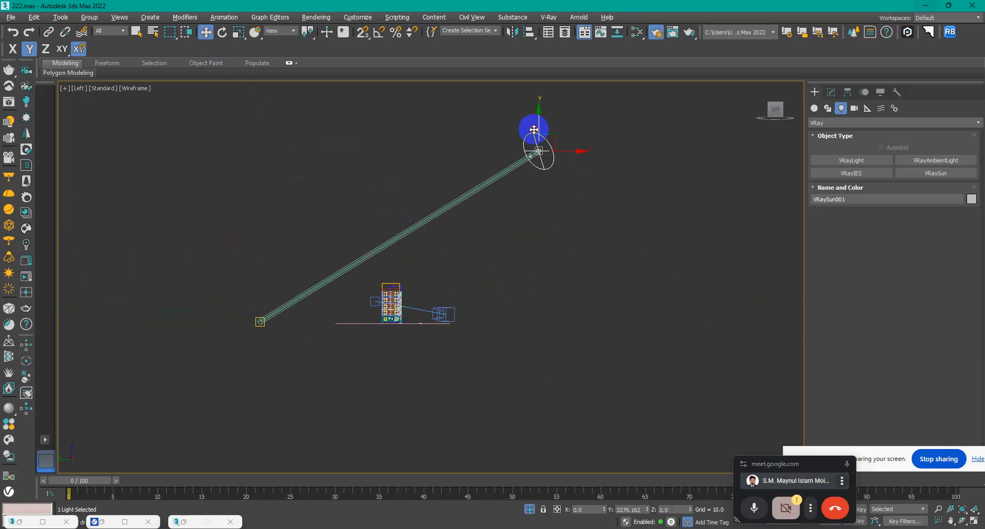
{"action": "left_click", "coordinate": [260, 322]}
{"action": "left_click_drag", "start_coordinate": [279, 322], "coordinate": [325, 330]}
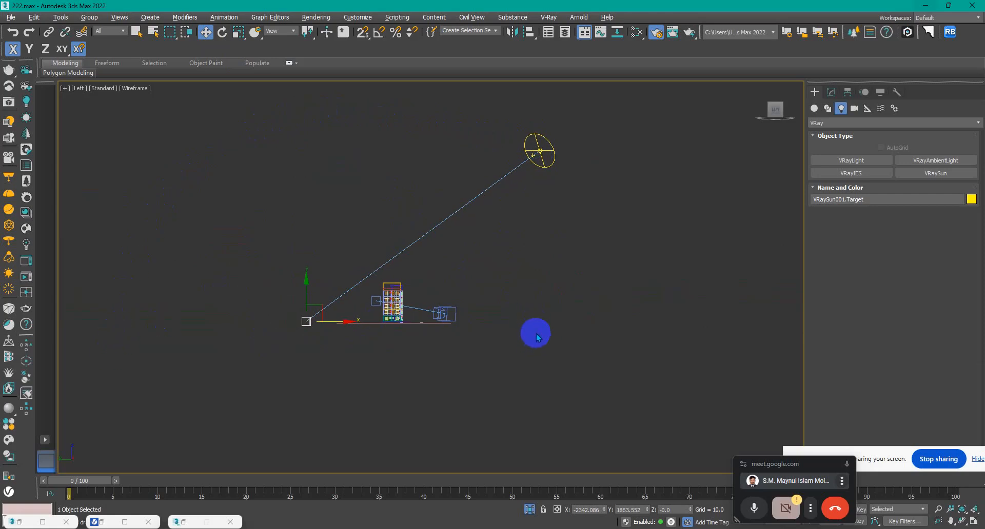
Step: Return to the camera view, examine the sunlit interactive render in the frame buffer and reposition its reduced window
{"action": "key", "text": "c"}
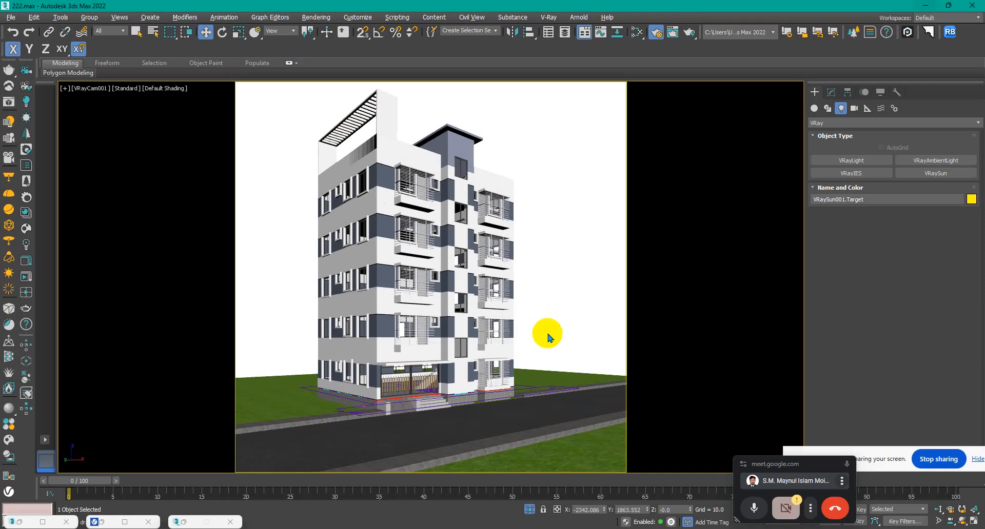
{"action": "left_click", "coordinate": [123, 521]}
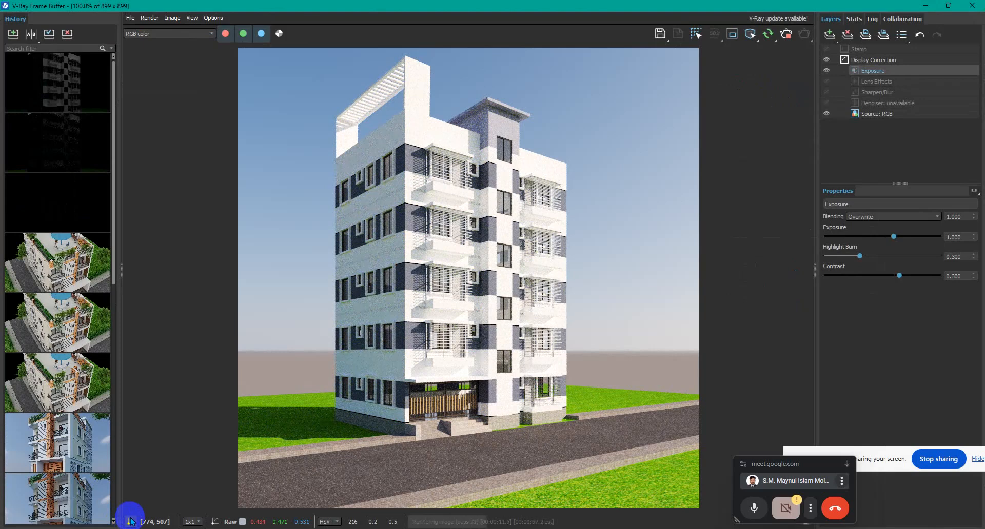
{"action": "left_click", "coordinate": [130, 521]}
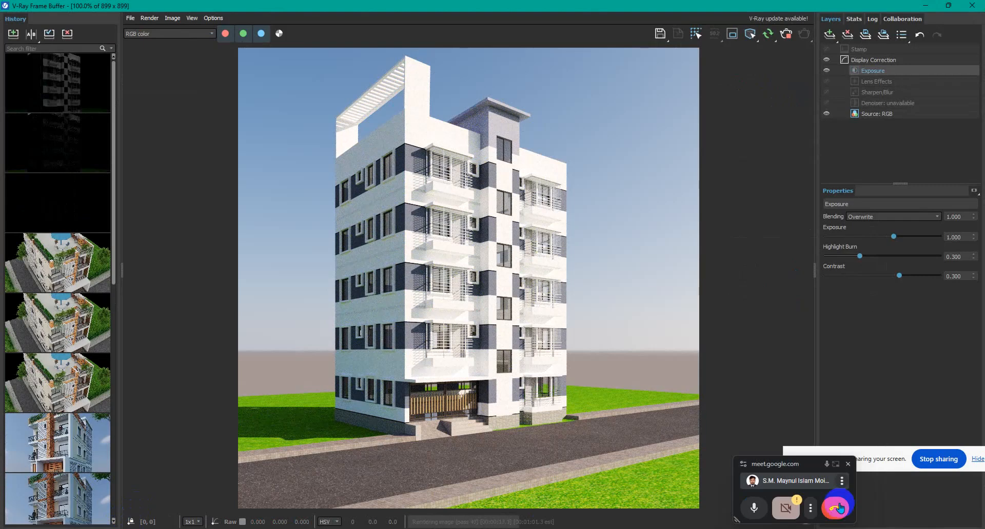
{"action": "left_click", "coordinate": [877, 59]}
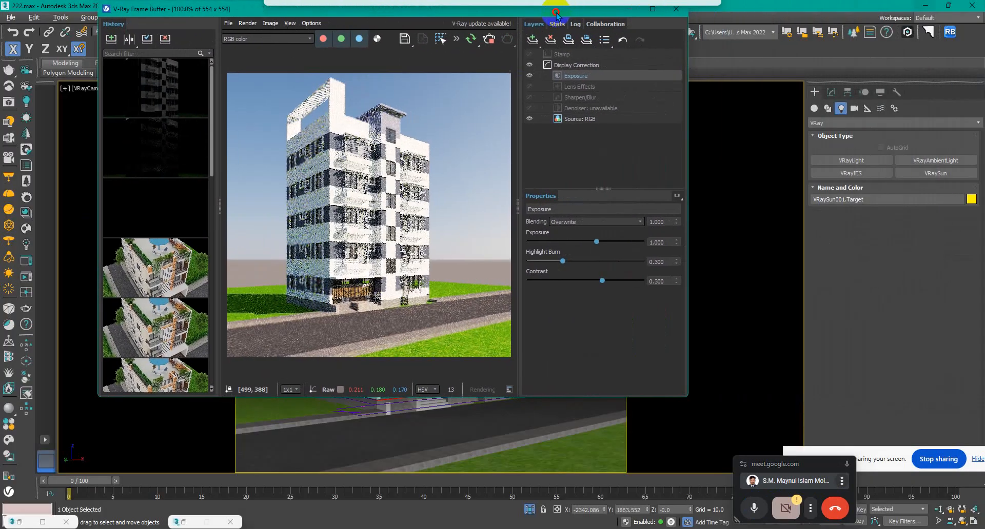
{"action": "left_click", "coordinate": [482, 82]}
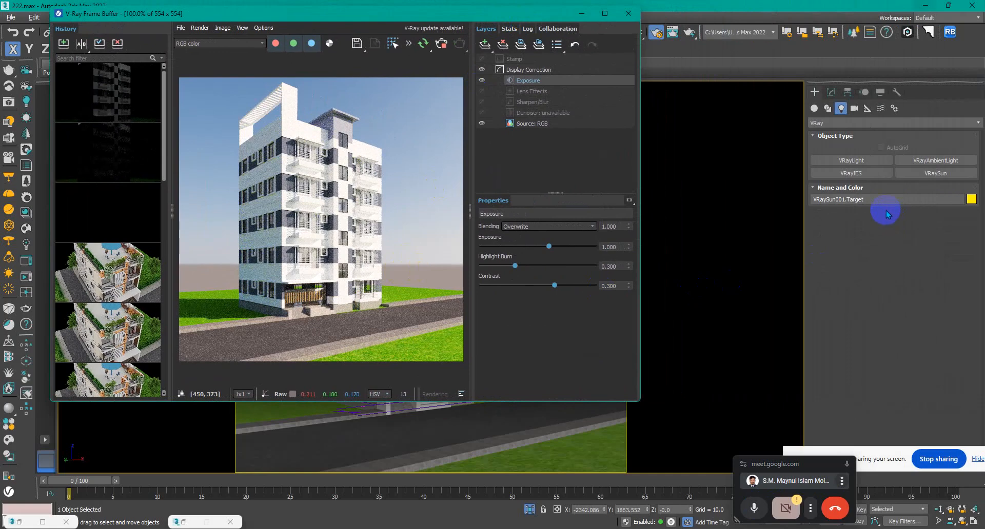
Step: Minimize the frame buffer, select the VRaySun in a wireframe Top view with its modify parameters shown, and return to the camera view
{"action": "left_click", "coordinate": [830, 93]}
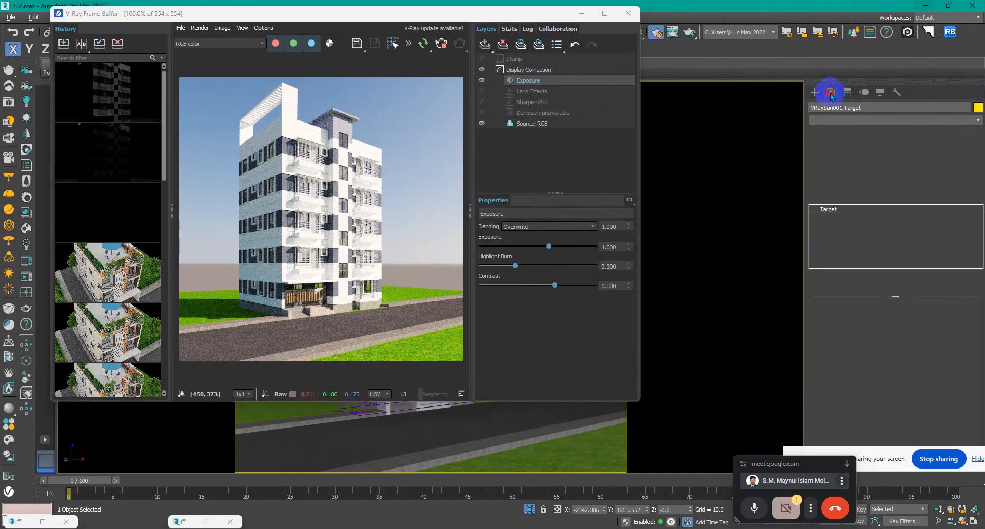
{"action": "left_click", "coordinate": [581, 14]}
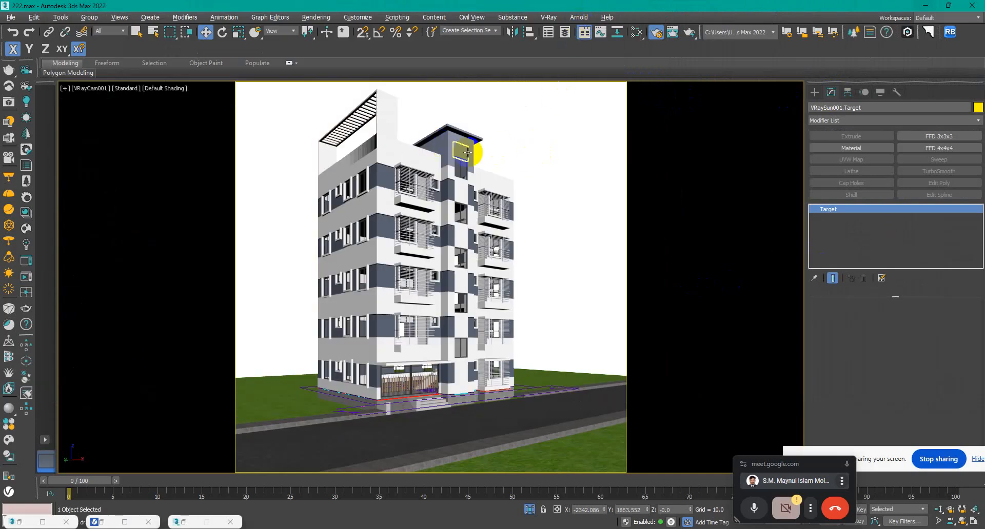
{"action": "key", "text": "F3"}
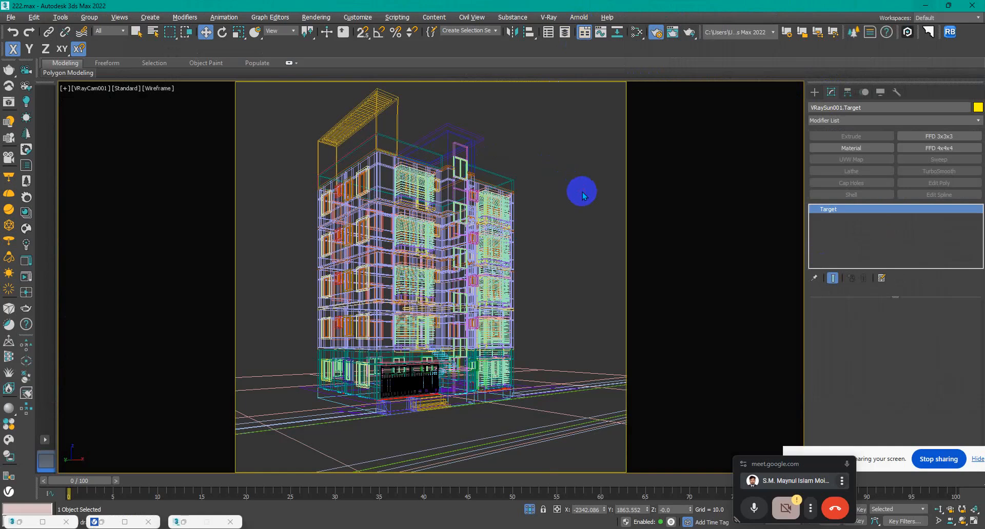
{"action": "left_click", "coordinate": [583, 192]}
{"action": "right_click", "coordinate": [583, 191]}
{"action": "left_click", "coordinate": [608, 149]}
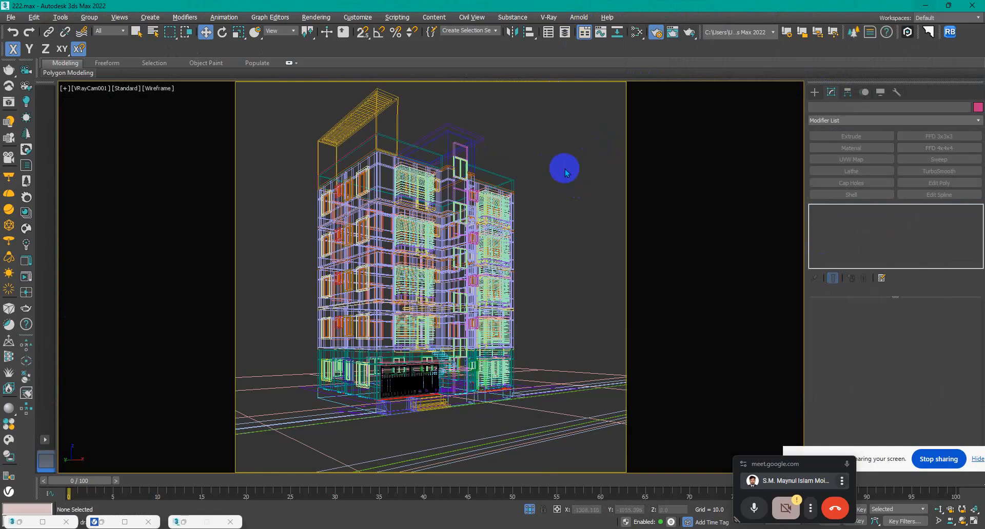
{"action": "key", "text": "t"}
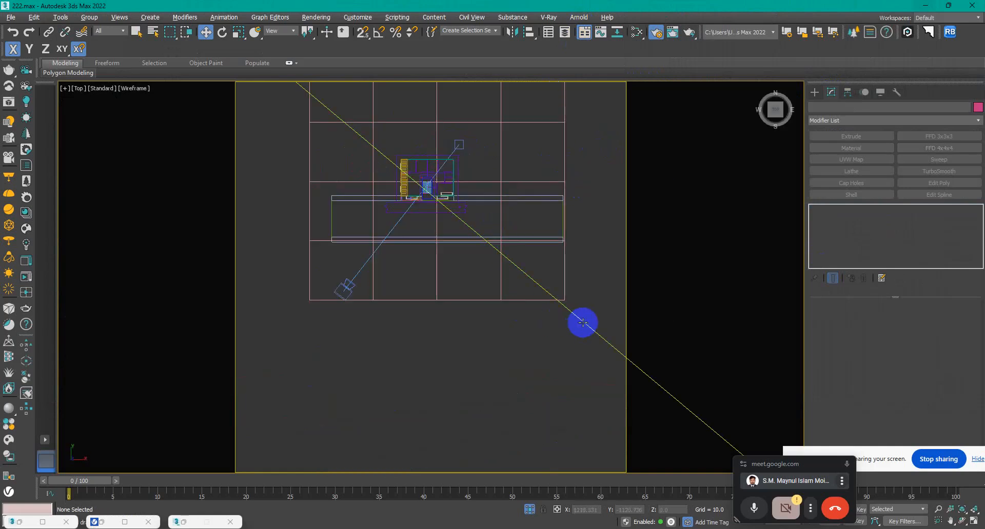
{"action": "left_click", "coordinate": [583, 322]}
{"action": "key", "text": "c"}
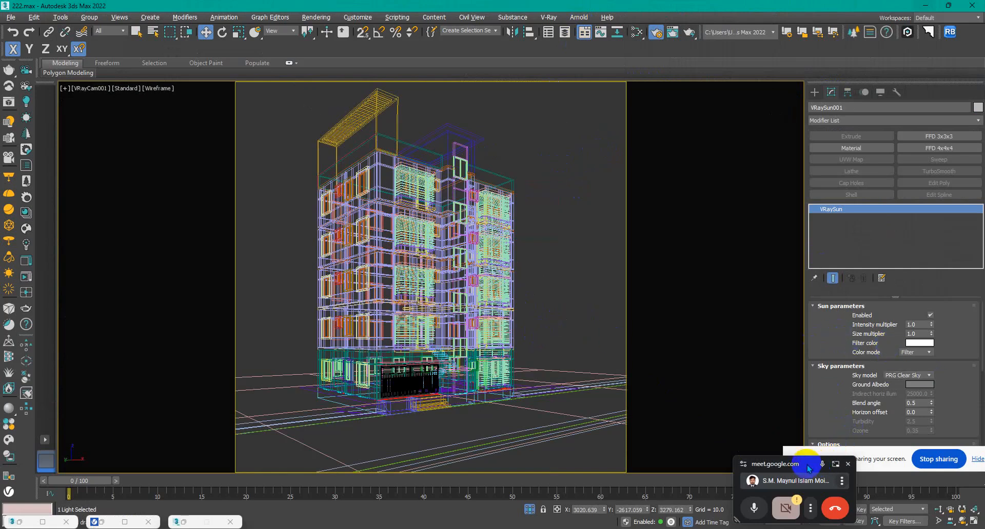
Step: Move the meeting overlays clear of the sun parameters and return the camera view to default shading
{"action": "left_click_drag", "start_coordinate": [808, 468], "coordinate": [700, 465]}
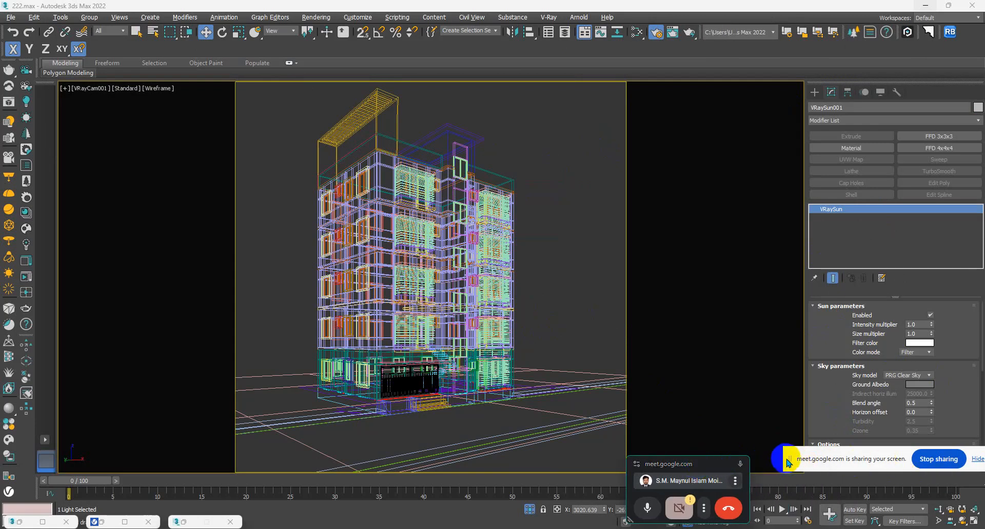
{"action": "left_click_drag", "start_coordinate": [789, 460], "coordinate": [422, 504]}
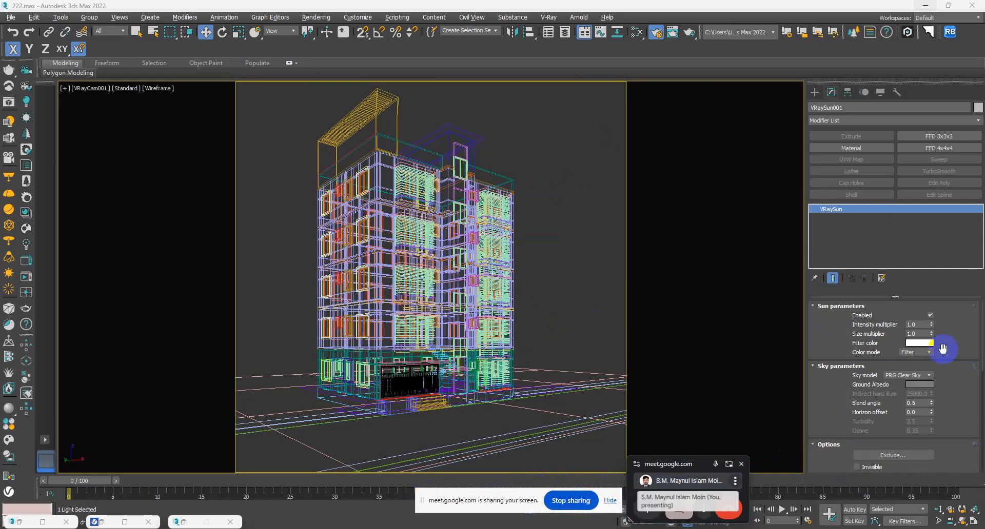
{"action": "left_click", "coordinate": [840, 340]}
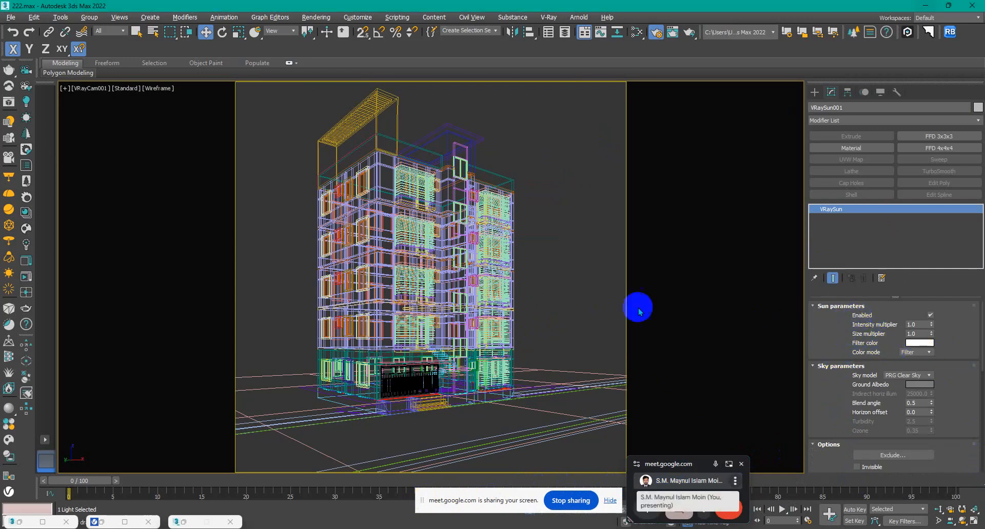
{"action": "key", "text": "F3"}
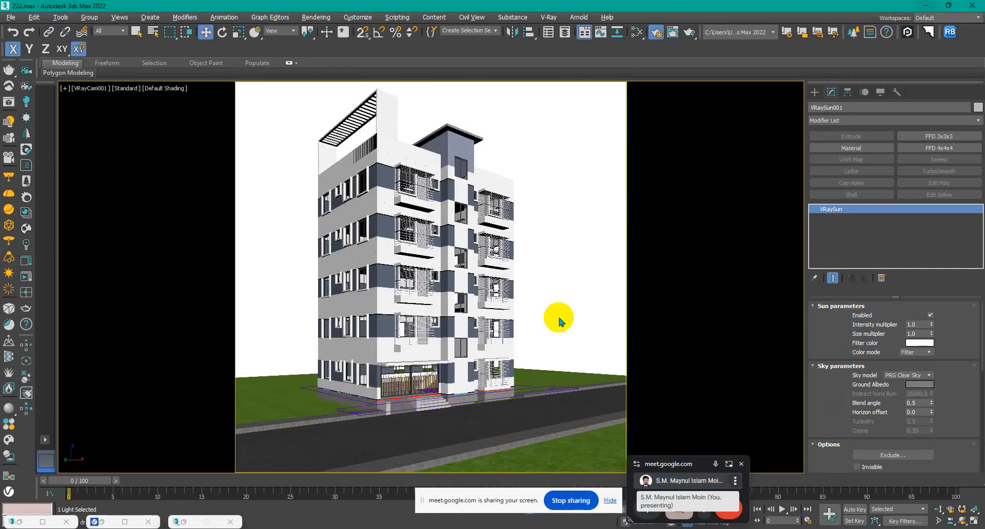
Step: Restore the frame buffer beside the sun parameters and delete the three dark 222.max test renders from its history
{"action": "left_click", "coordinate": [125, 522]}
{"action": "left_click_drag", "start_coordinate": [613, 17], "coordinate": [413, 23]}
{"action": "left_click", "coordinate": [128, 242]}
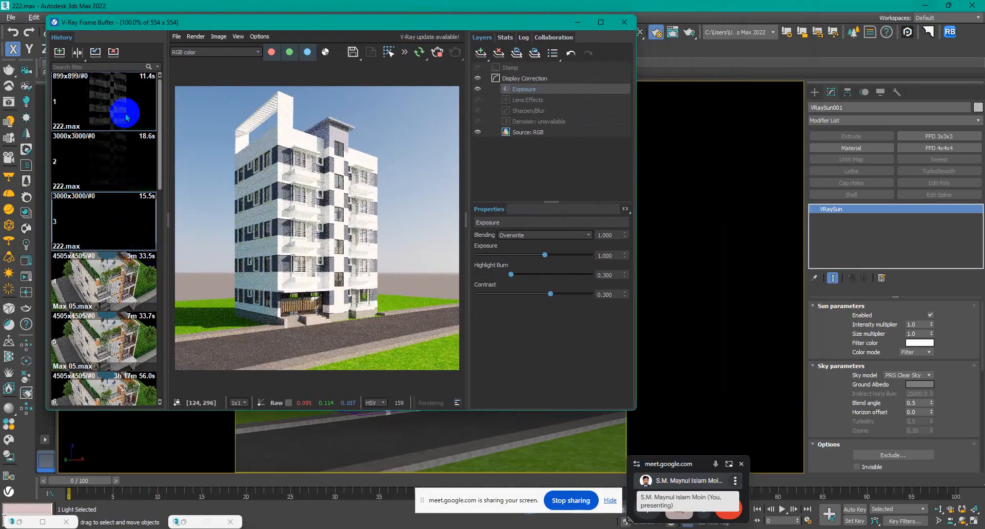
{"action": "right_click", "coordinate": [123, 109]}
{"action": "left_click", "coordinate": [124, 112]}
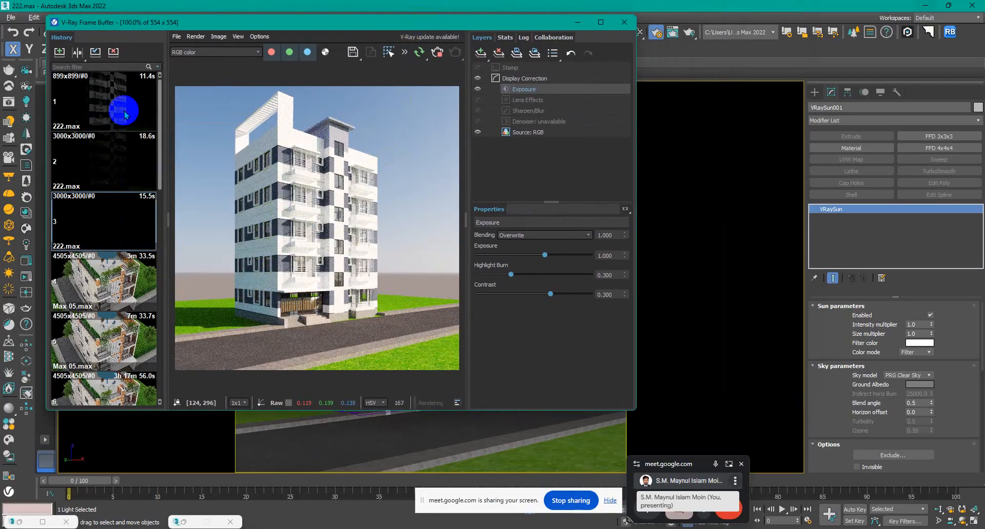
{"action": "right_click", "coordinate": [121, 214]}
{"action": "left_click", "coordinate": [169, 268]}
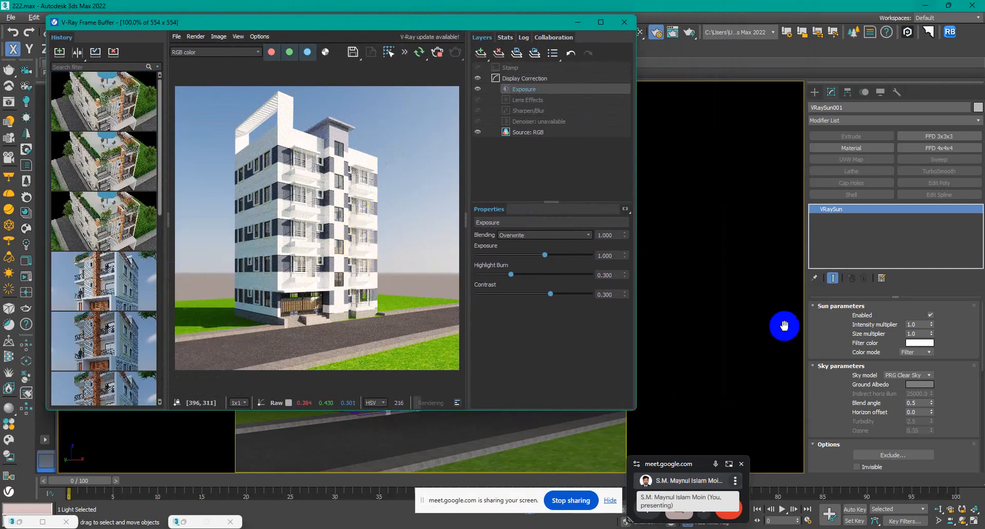
Step: Disable the VRaySun to compare the interactive render without direct sunlight, and enable it again
{"action": "left_click", "coordinate": [930, 315]}
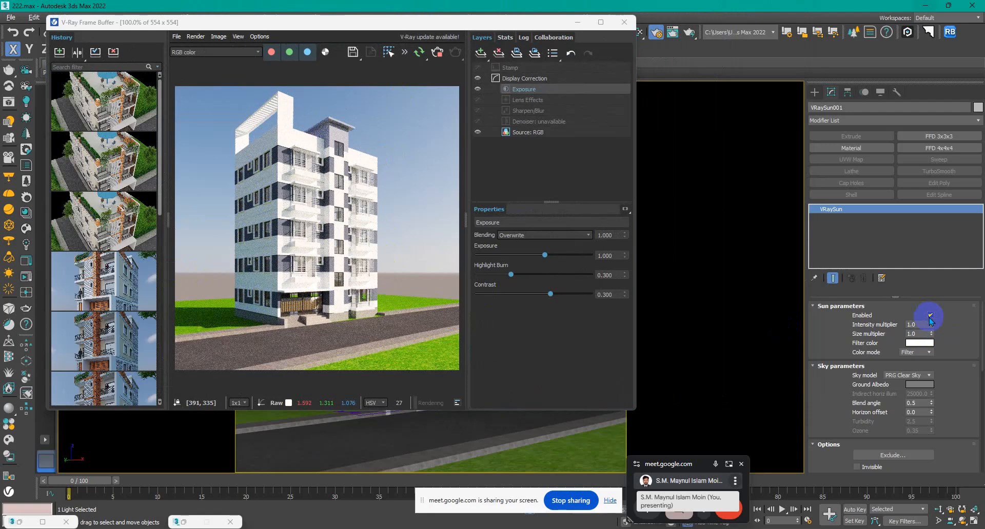
{"action": "left_click", "coordinate": [929, 316]}
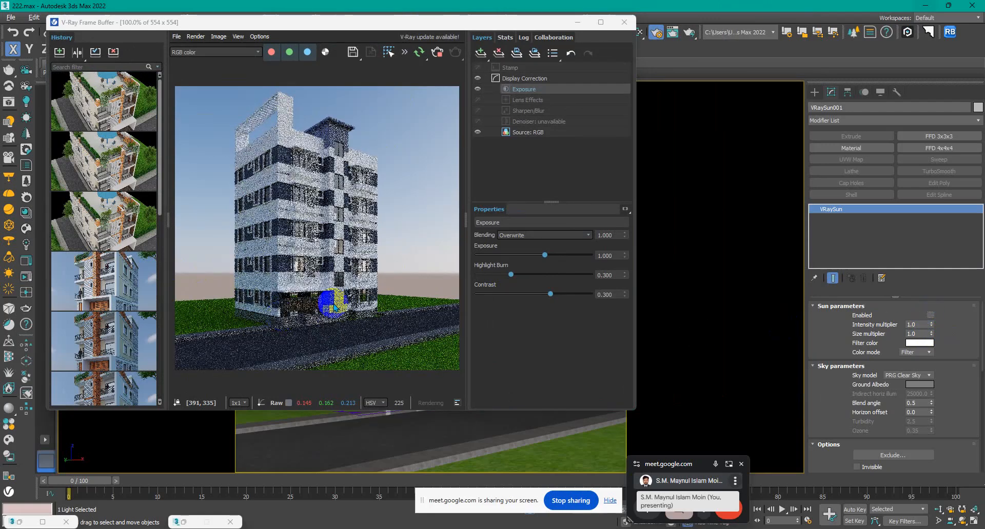
{"action": "left_click", "coordinate": [930, 316]}
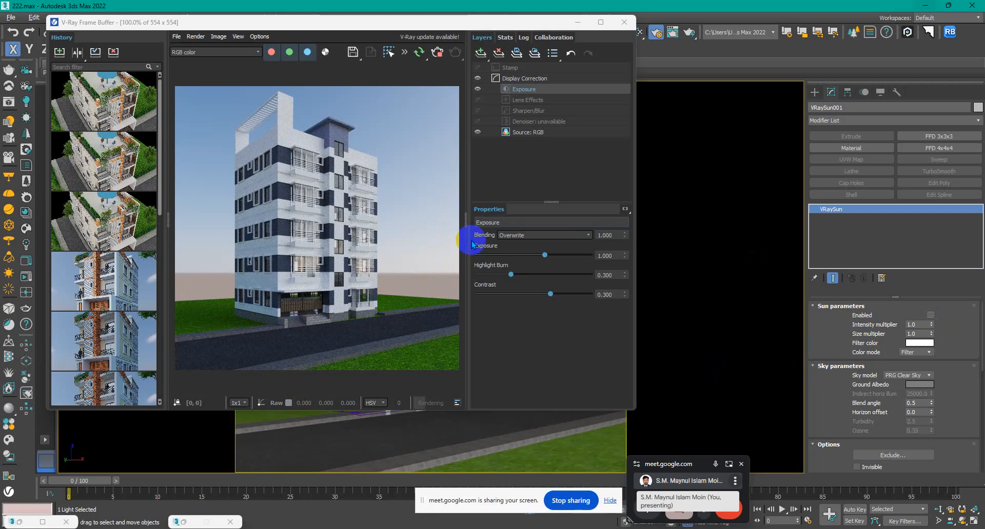
{"action": "left_click", "coordinate": [930, 315]}
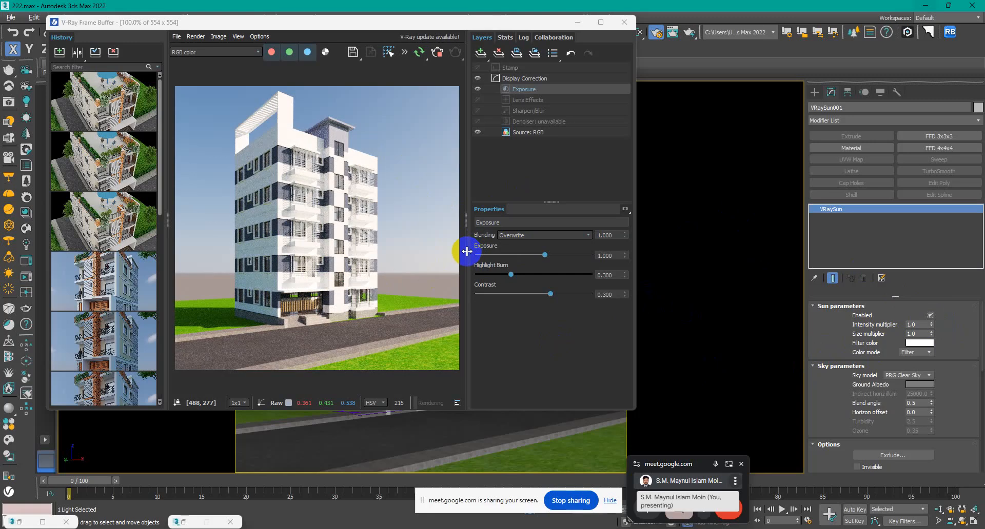
Step: Test the VRaySun intensity multiplier at 0.25, 0.002 and 0.2 in the interactive render, and restore it to 1.0
{"action": "double_click", "coordinate": [920, 325]}
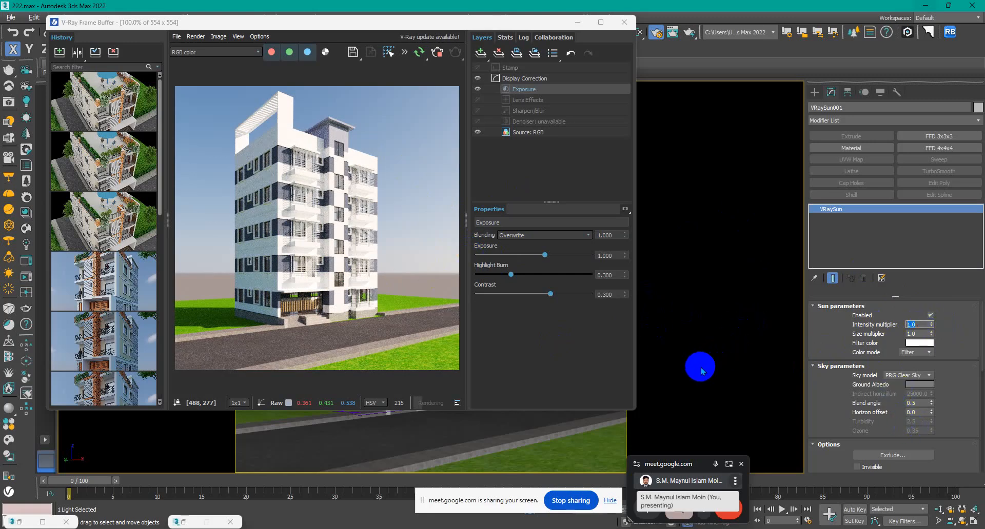
{"action": "key", "text": "BackSpace"}
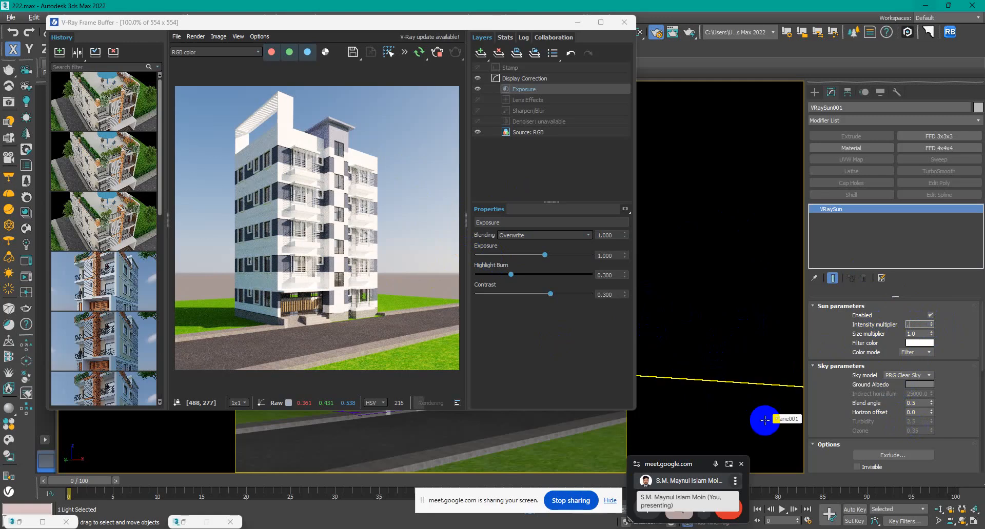
{"action": "key", "text": "Return"}
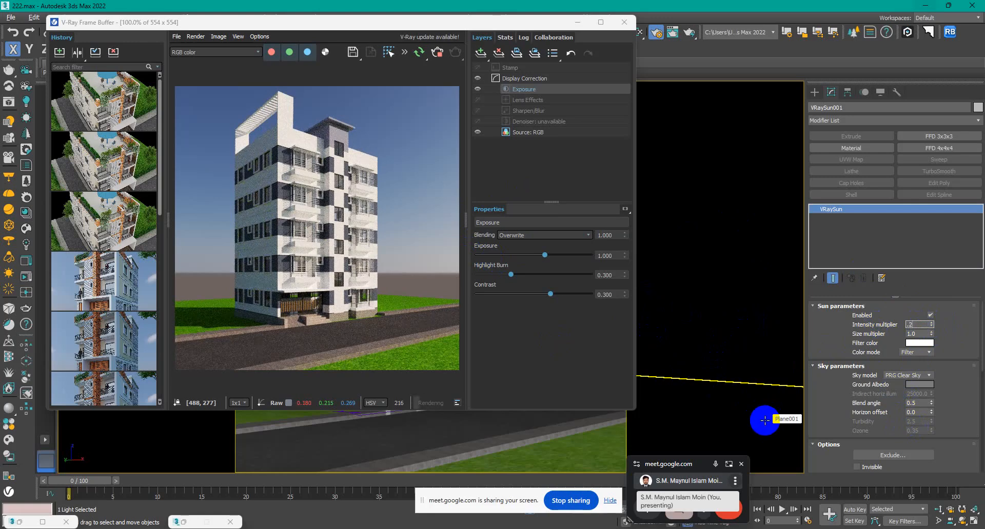
{"action": "key", "text": "Return"}
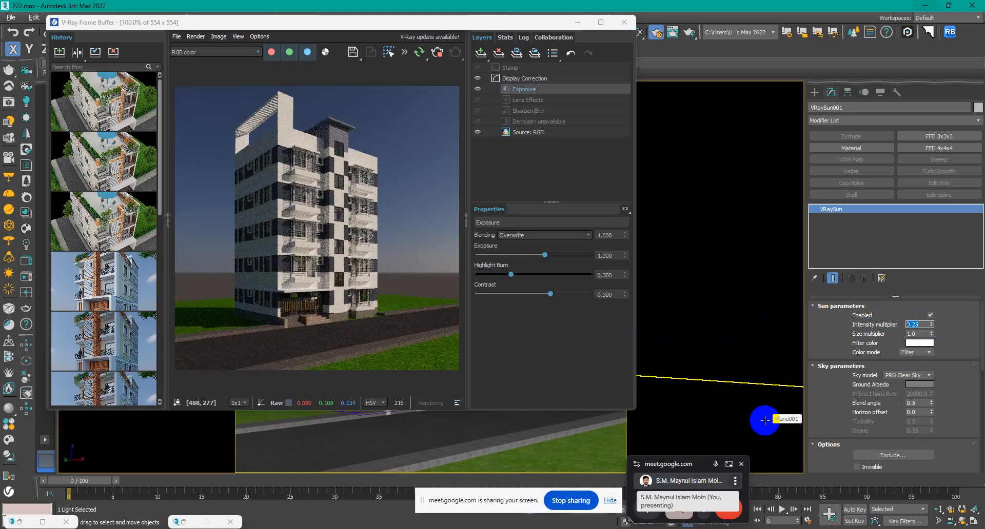
{"action": "type", "text": ".00"}
{"action": "key", "text": "Return"}
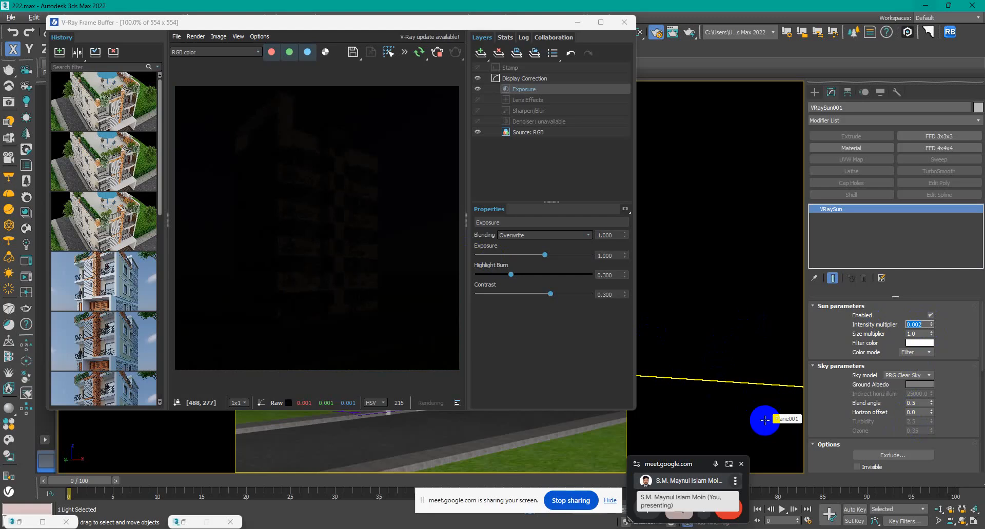
{"action": "type", "text": "0"}
{"action": "key", "text": "Return"}
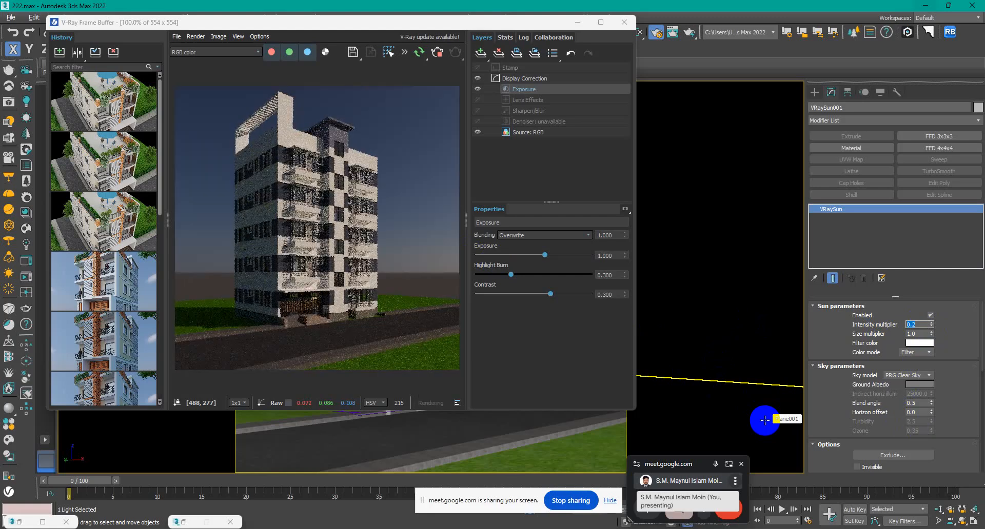
{"action": "type", "text": "1"}
{"action": "key", "text": "Return"}
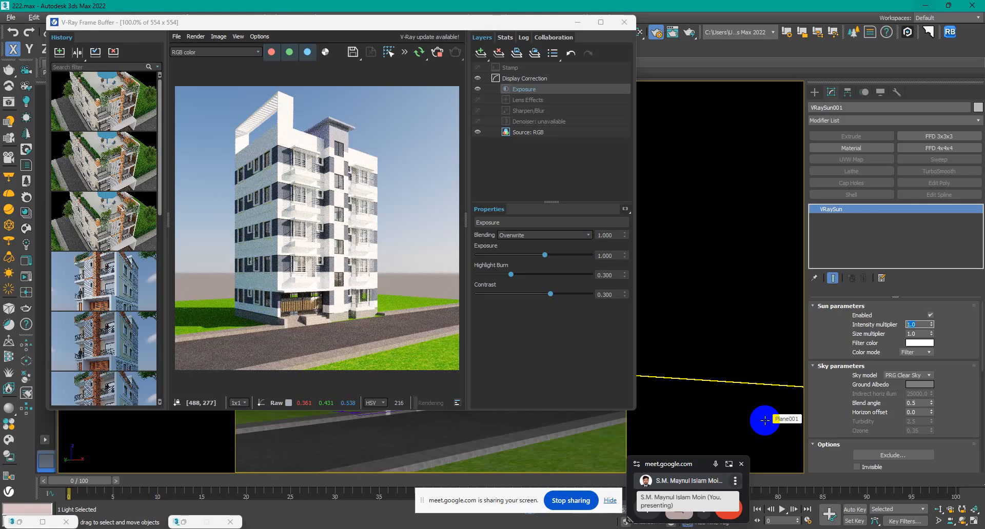
Step: Maximize the frame buffer and set the Exposure layer's highlight burn and exposure both to 0.000
{"action": "left_click", "coordinate": [601, 22]}
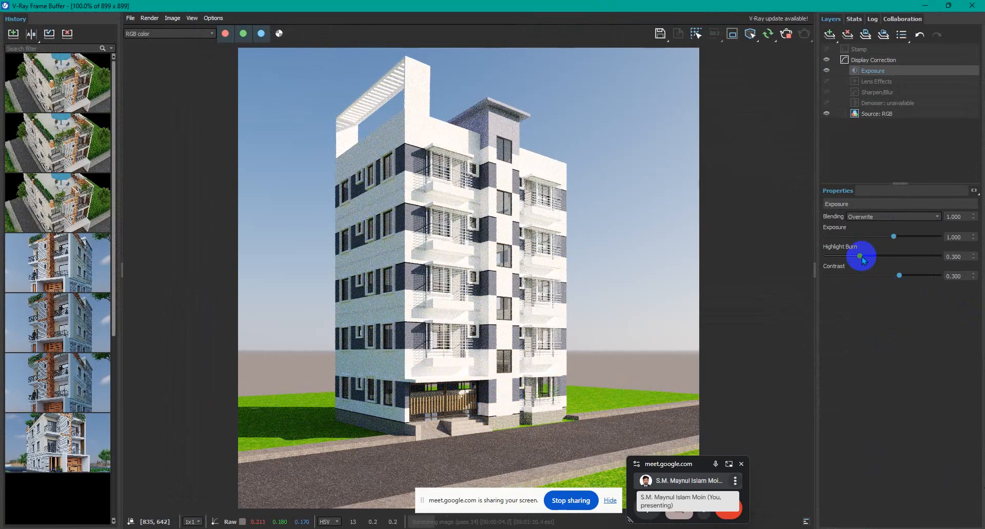
{"action": "left_click_drag", "start_coordinate": [862, 257], "coordinate": [820, 258]}
{"action": "left_click_drag", "start_coordinate": [892, 236], "coordinate": [883, 238]}
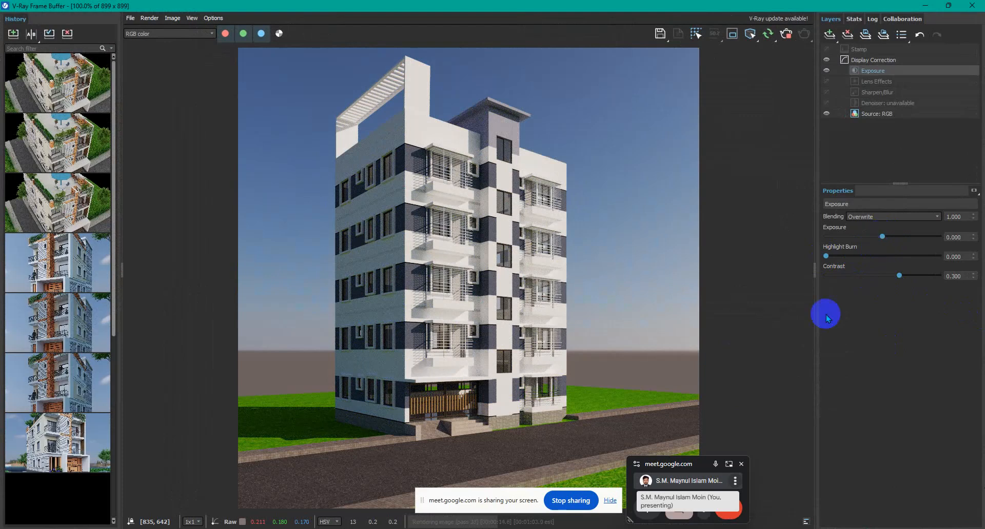
{"action": "scroll", "coordinate": [629, 440], "scroll_direction": "up", "scroll_amount": 2}
{"action": "scroll", "coordinate": [612, 396], "scroll_direction": "down", "scroll_amount": 2}
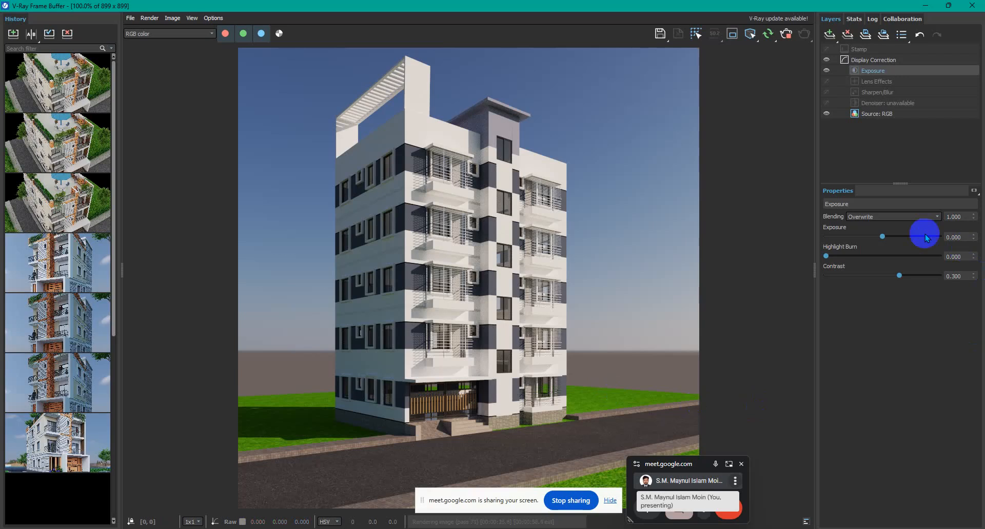
Step: Minimize the frame buffer, check the sun's direction relative to the building in the Top view, and return to the camera view
{"action": "left_click", "coordinate": [922, 7]}
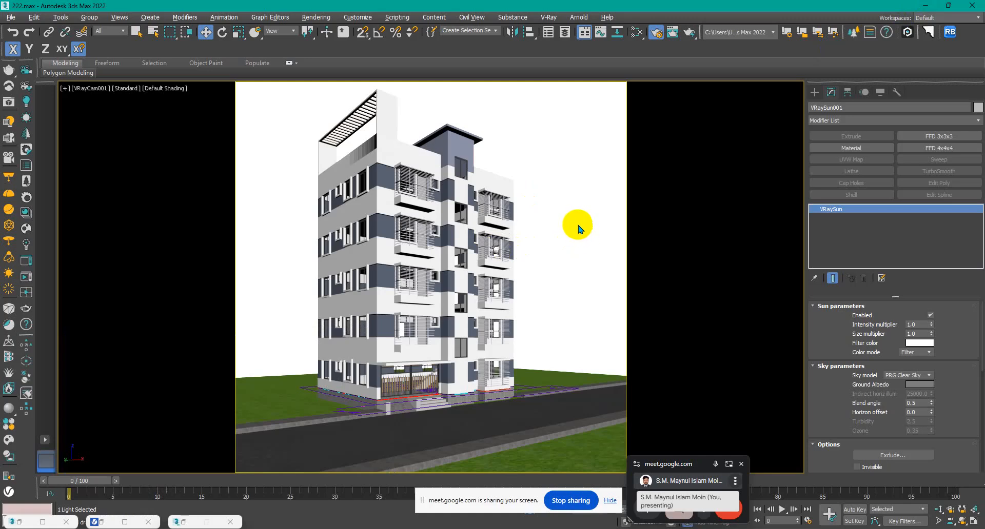
{"action": "key", "text": "t"}
{"action": "scroll", "coordinate": [510, 277], "scroll_direction": "down", "scroll_amount": 4}
{"action": "middle_click_drag", "start_coordinate": [511, 277], "coordinate": [393, 271]}
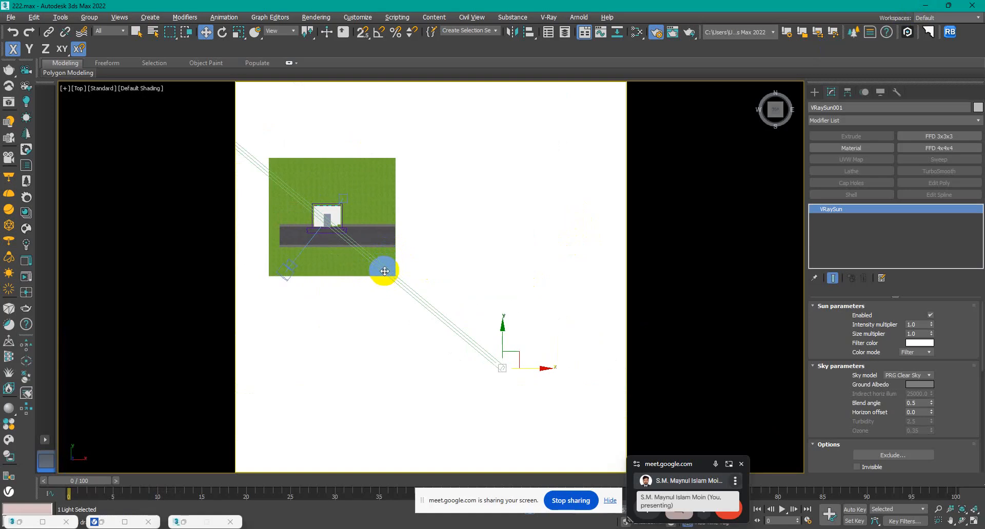
{"action": "middle_click_drag", "start_coordinate": [437, 330], "coordinate": [440, 319]}
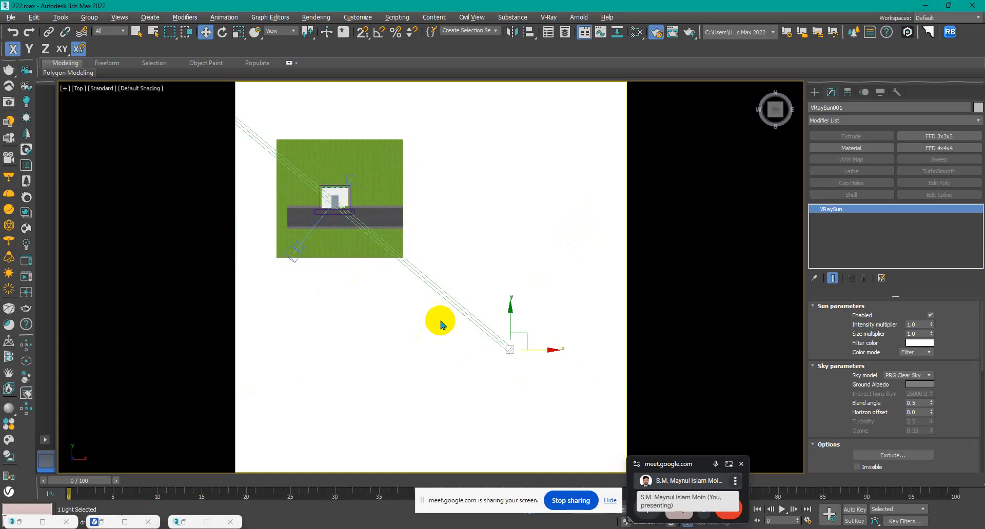
{"action": "key", "text": "c"}
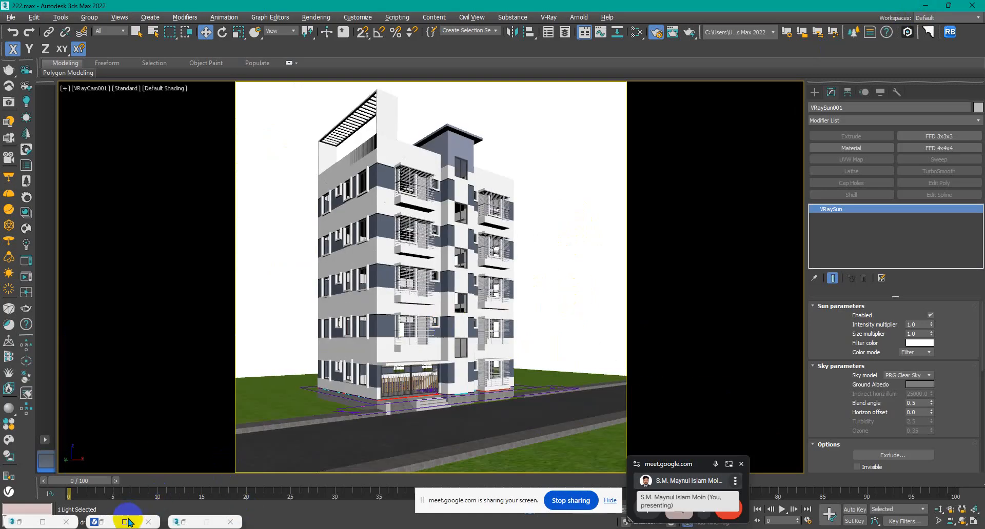
Step: Reopen the frame buffer, examine the building's shadow on the grass up close, and reduce the window from full screen
{"action": "left_click", "coordinate": [128, 522]}
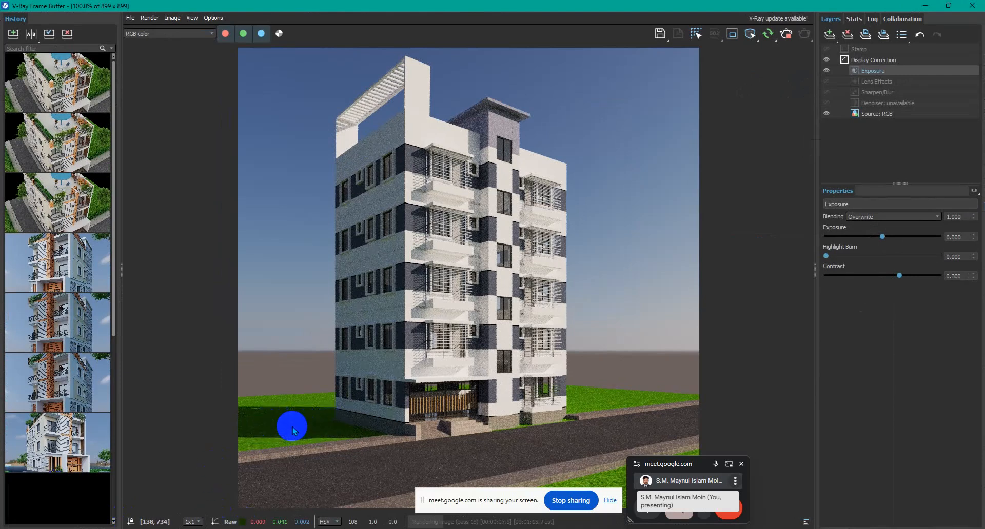
{"action": "scroll", "coordinate": [292, 431], "scroll_direction": "up", "scroll_amount": 1}
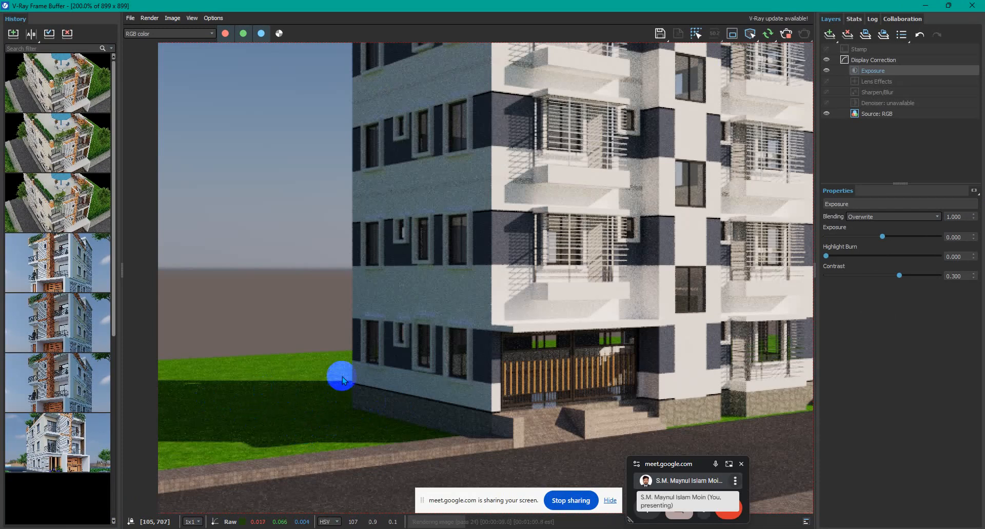
{"action": "scroll", "coordinate": [301, 402], "scroll_direction": "down", "scroll_amount": 1}
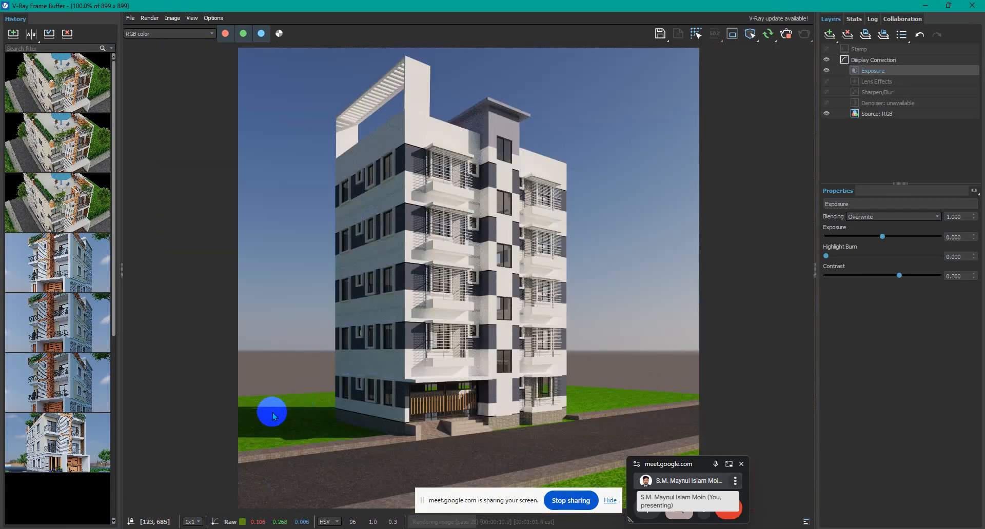
{"action": "double_click", "coordinate": [876, 10]}
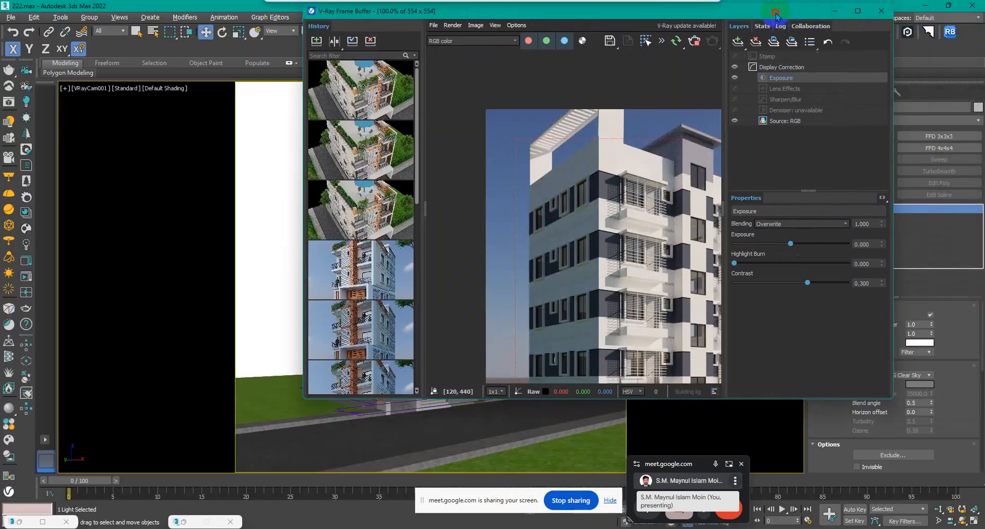
Step: Inspect the rendered facade and balconies up close, and set the VRaySun's Affect specular value to 0.3
{"action": "left_click_drag", "start_coordinate": [947, 408], "coordinate": [949, 343]}
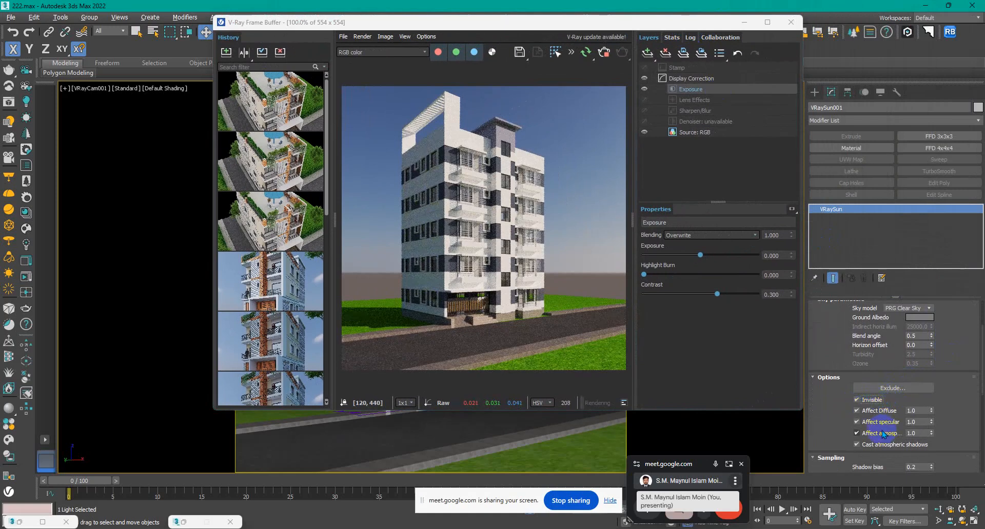
{"action": "scroll", "coordinate": [484, 253], "scroll_direction": "up", "scroll_amount": 1}
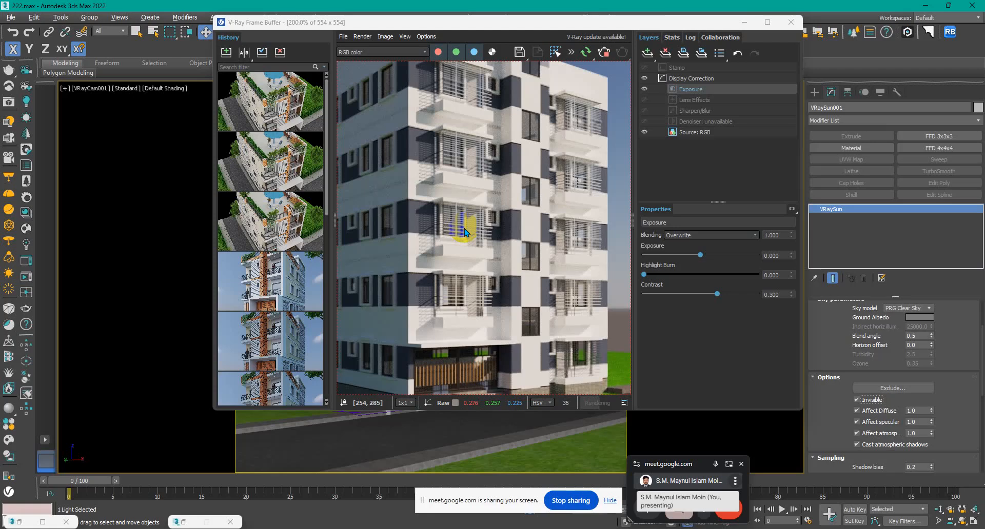
{"action": "scroll", "coordinate": [412, 174], "scroll_direction": "up", "scroll_amount": 1}
{"action": "scroll", "coordinate": [475, 259], "scroll_direction": "down", "scroll_amount": 1}
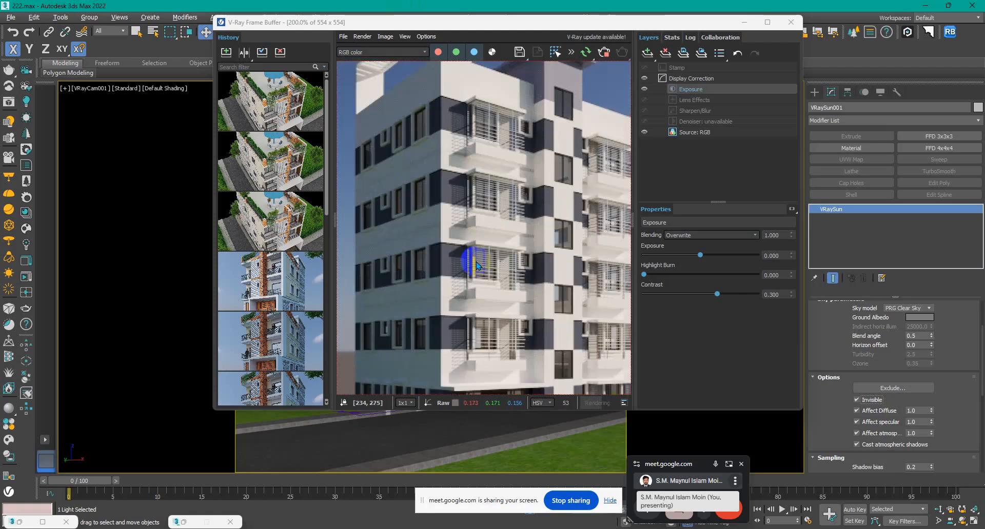
{"action": "scroll", "coordinate": [493, 230], "scroll_direction": "down", "scroll_amount": 1}
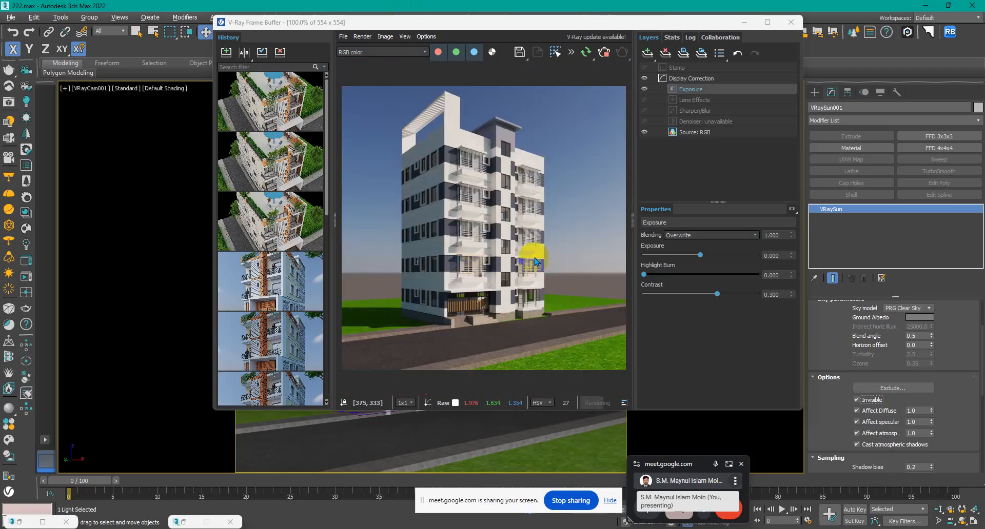
{"action": "scroll", "coordinate": [477, 165], "scroll_direction": "up", "scroll_amount": 1}
{"action": "scroll", "coordinate": [448, 175], "scroll_direction": "up", "scroll_amount": 1}
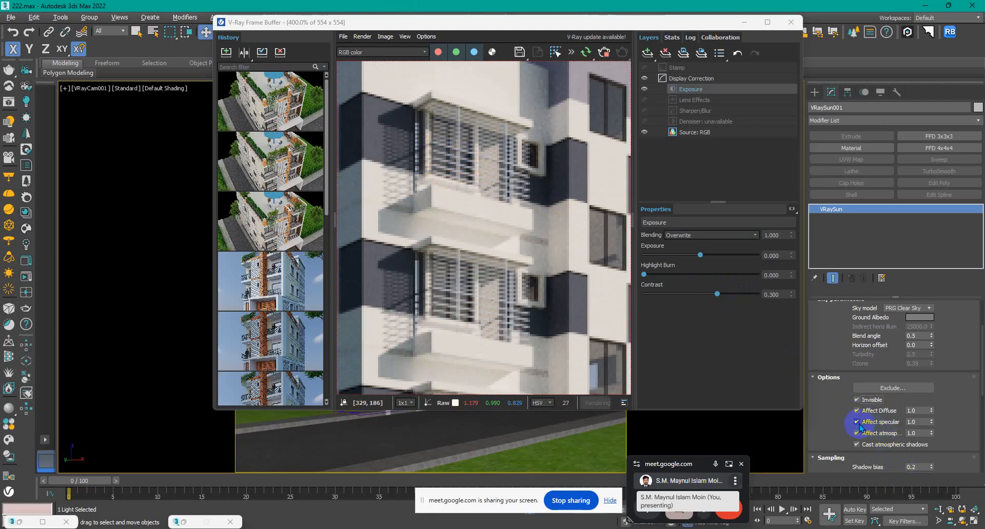
{"action": "left_click", "coordinate": [920, 421]}
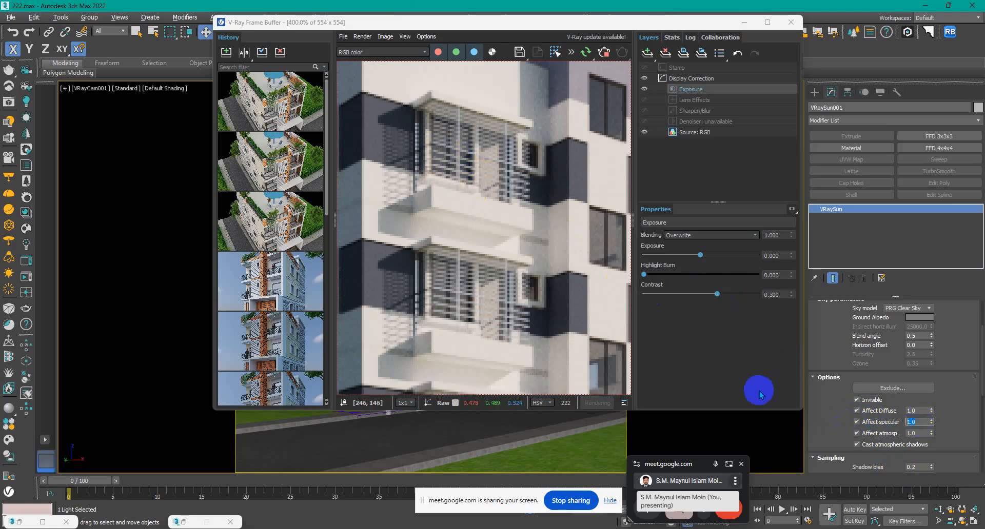
{"action": "key", "text": "Return"}
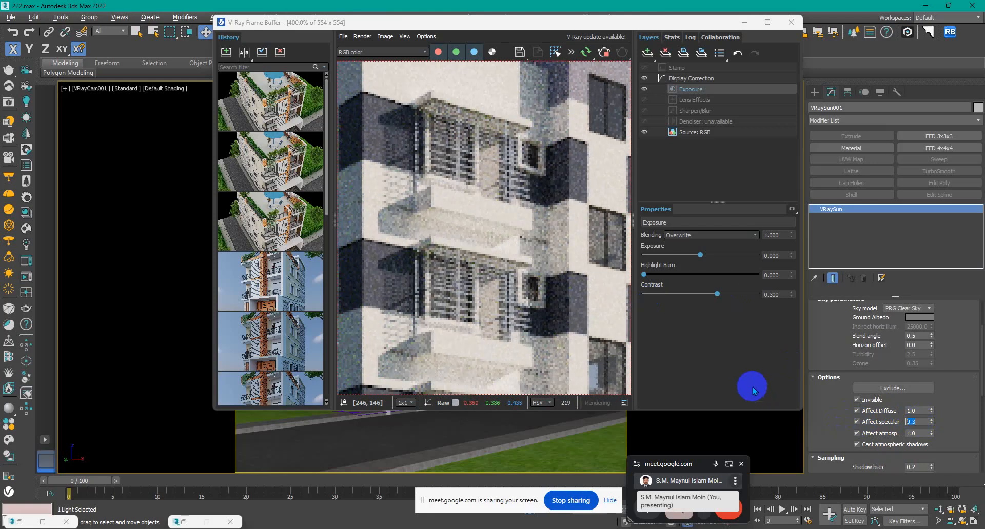
Step: Set the frame buffer's Exposure layer exposure to 1.000
{"action": "left_click_drag", "start_coordinate": [775, 255], "coordinate": [628, 255]}
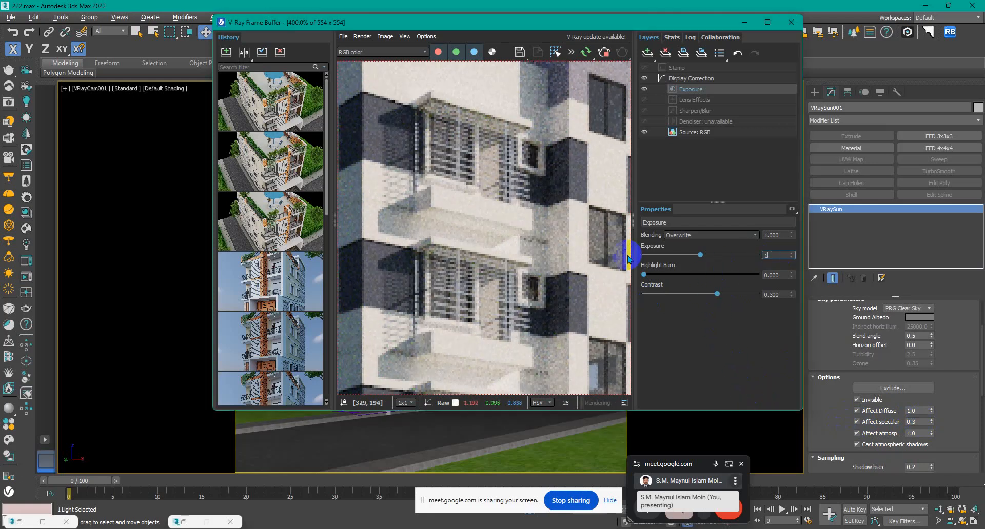
{"action": "key", "text": "Return"}
{"action": "scroll", "coordinate": [374, 220], "scroll_direction": "down", "scroll_amount": 2}
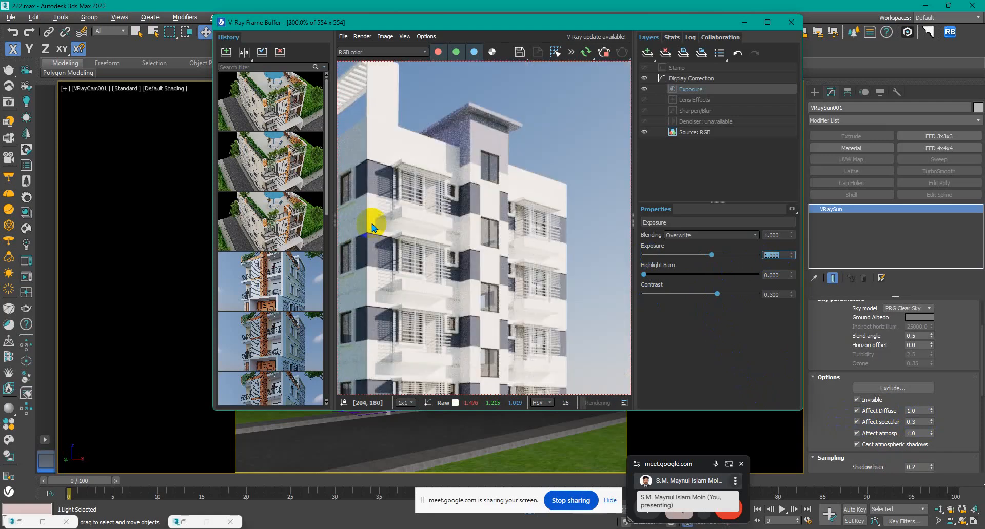
Step: Try the VRaySun intensity multiplier at 0.25, and set it to 0.5
{"action": "scroll", "coordinate": [943, 409], "scroll_direction": "up", "scroll_amount": 3}
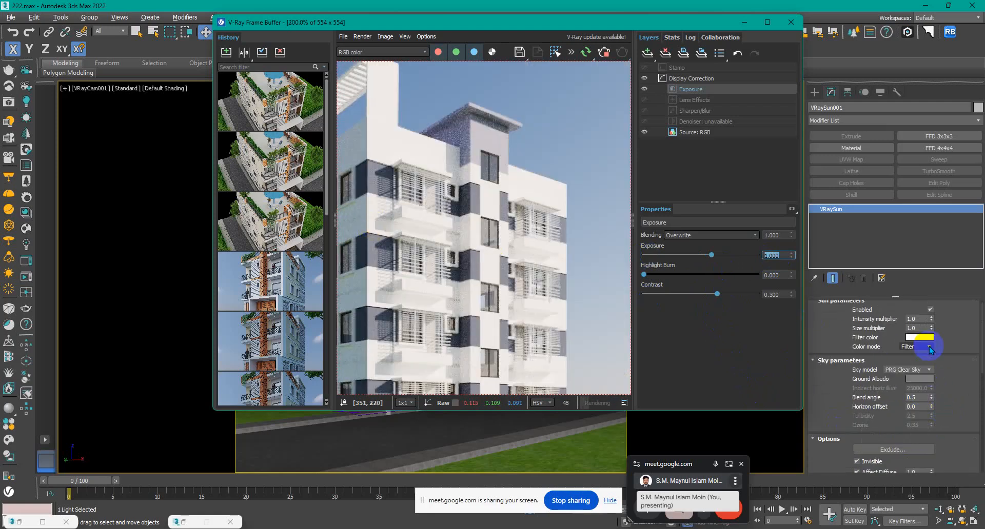
{"action": "scroll", "coordinate": [926, 348], "scroll_direction": "up", "scroll_amount": 1}
{"action": "left_click_drag", "start_coordinate": [921, 324], "coordinate": [856, 326]}
{"action": "type", "text": ".25"}
{"action": "key", "text": "Return"}
{"action": "type", "text": ".5"}
{"action": "key", "text": "Return"}
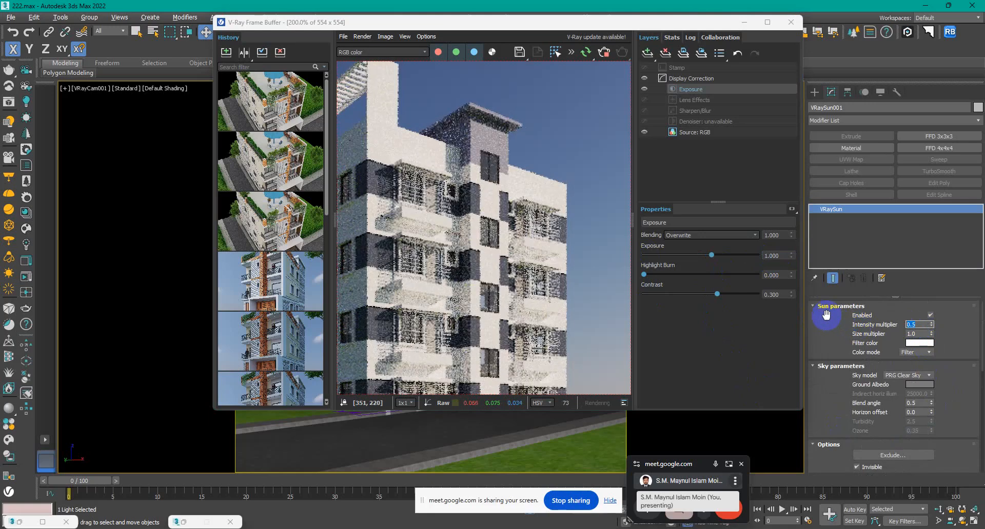
Step: Maximize the frame buffer, examine the building's facade and balcony shadows up close, and reduce the window from full screen
{"action": "left_click", "coordinate": [767, 22]}
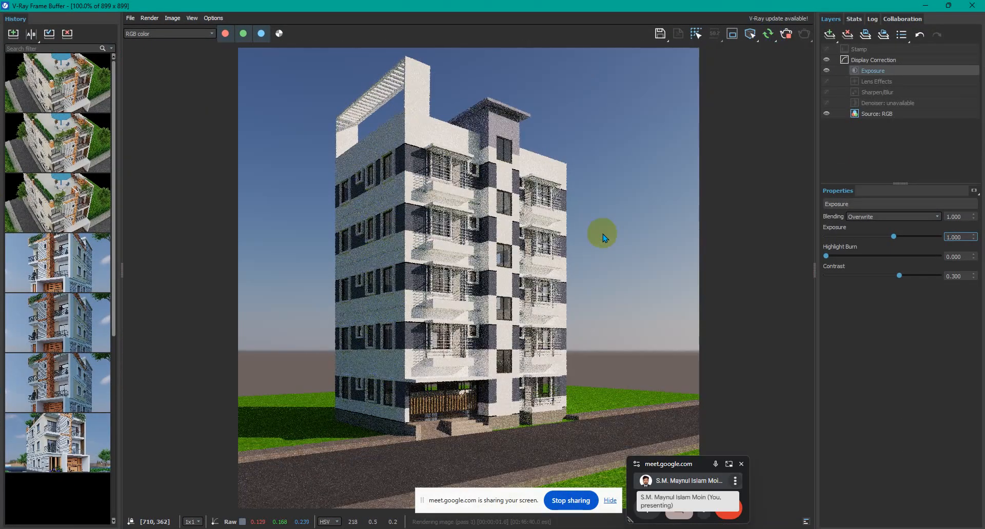
{"action": "scroll", "coordinate": [470, 309], "scroll_direction": "up", "scroll_amount": 1}
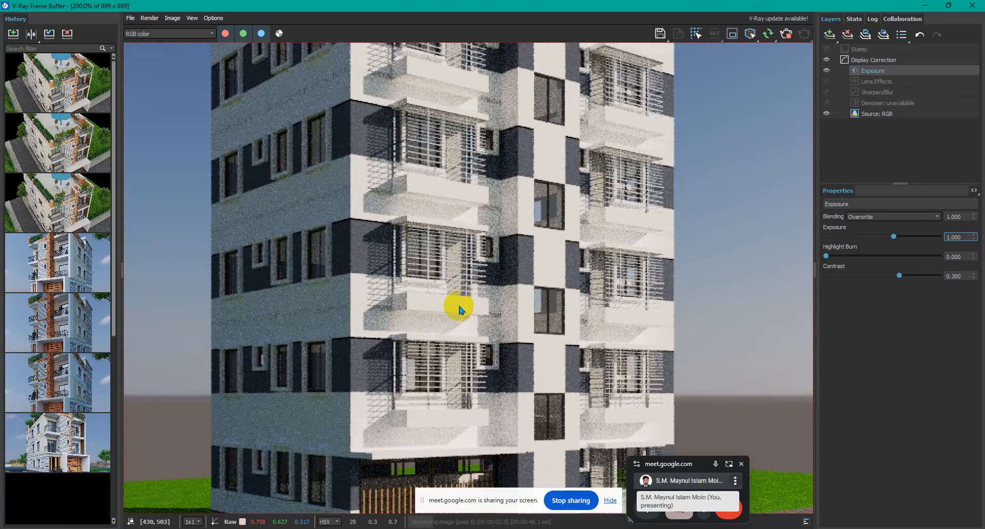
{"action": "scroll", "coordinate": [459, 309], "scroll_direction": "down", "scroll_amount": 1}
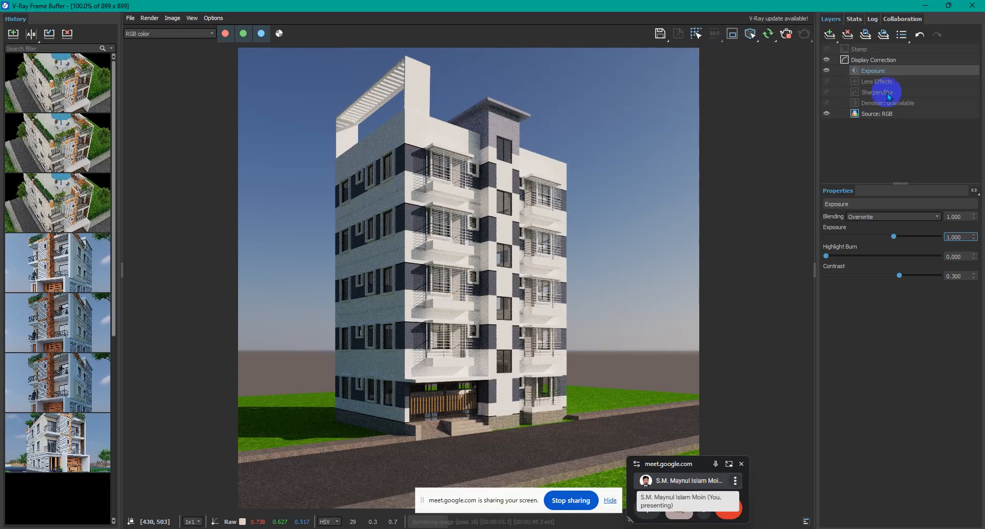
{"action": "double_click", "coordinate": [866, 7]}
Step: Turn on clouds for the VRaySun and check the sky in the maximized frame buffer before reducing the window
{"action": "left_click_drag", "start_coordinate": [831, 413], "coordinate": [832, 247]}
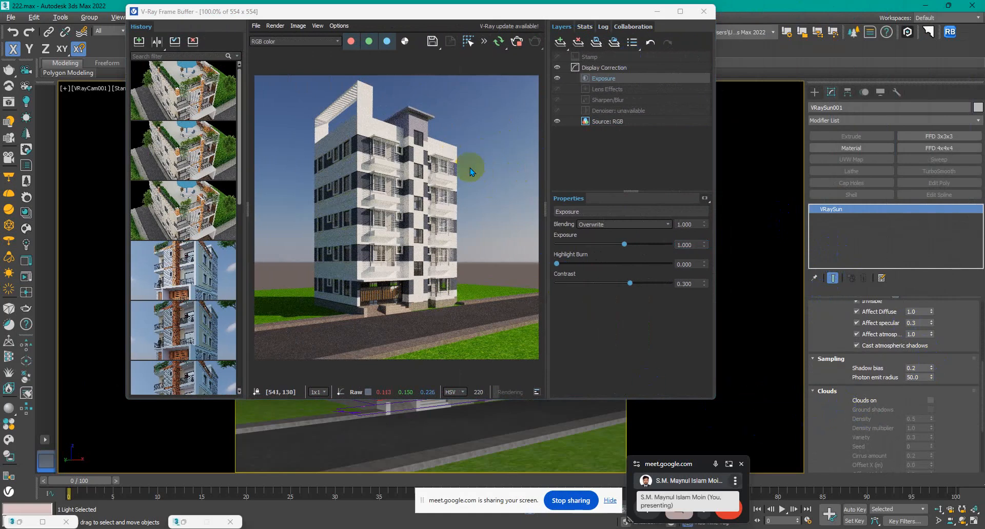
{"action": "left_click", "coordinate": [929, 400]}
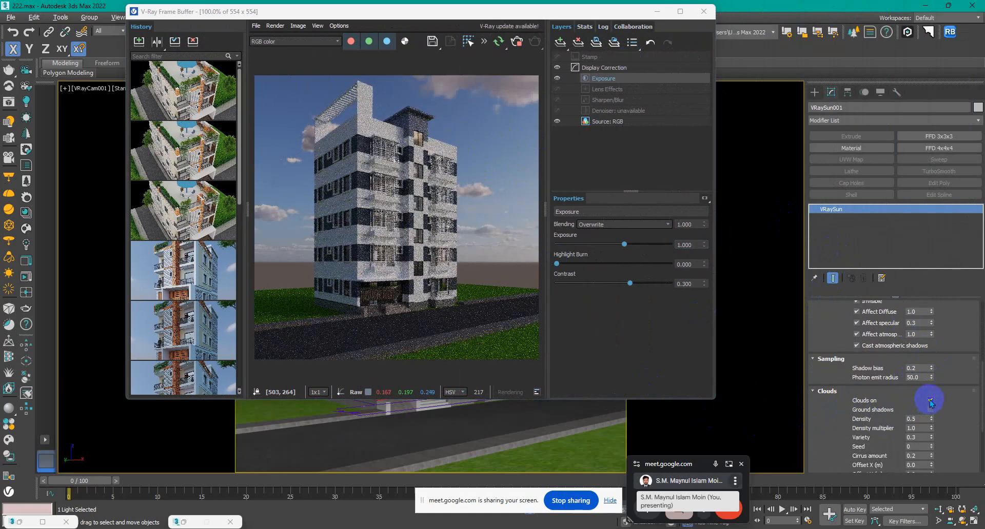
{"action": "left_click", "coordinate": [680, 11]}
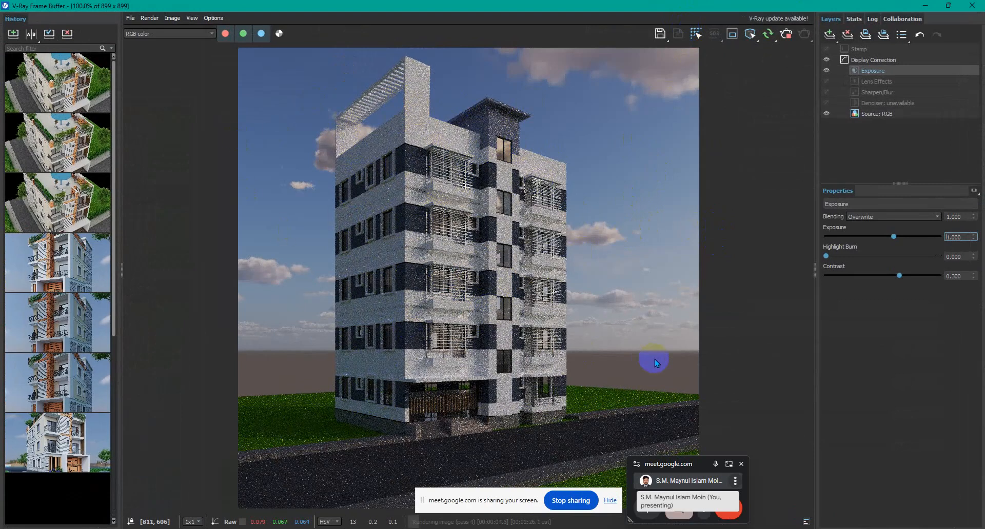
{"action": "left_click_drag", "start_coordinate": [805, 7], "coordinate": [455, 29]}
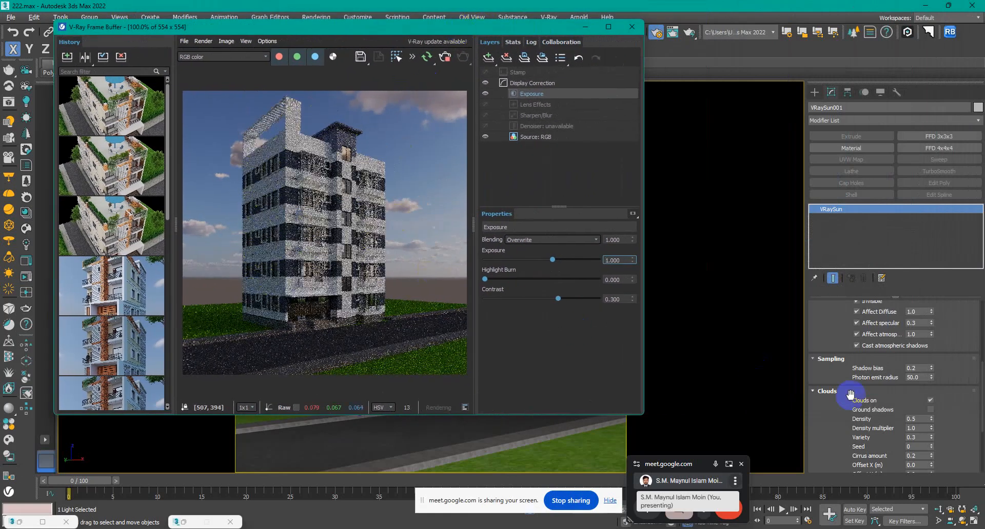
Step: Test the VRaySun cloud density at 1.0 and 0.25 in the interactive render, and restore it to 0.5
{"action": "scroll", "coordinate": [856, 428], "scroll_direction": "down", "scroll_amount": 1}
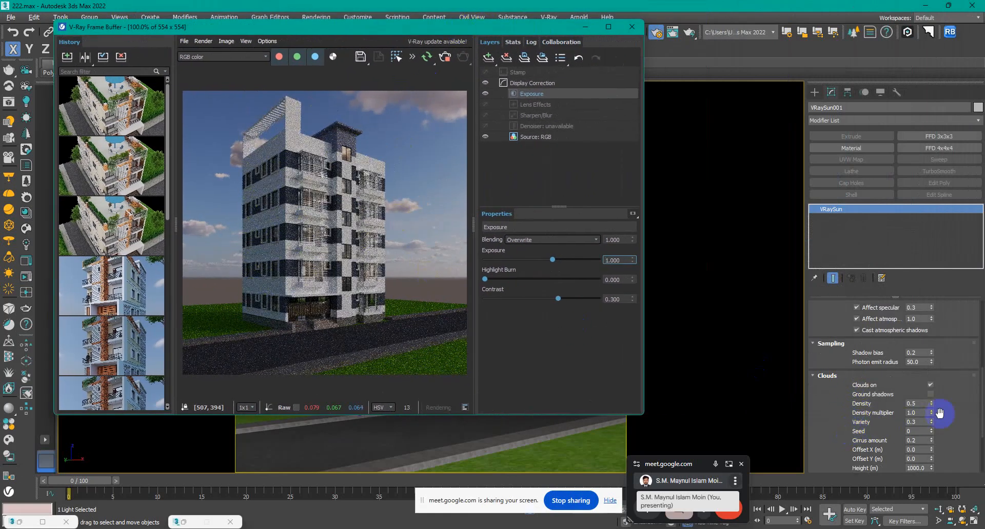
{"action": "left_click", "coordinate": [923, 403]}
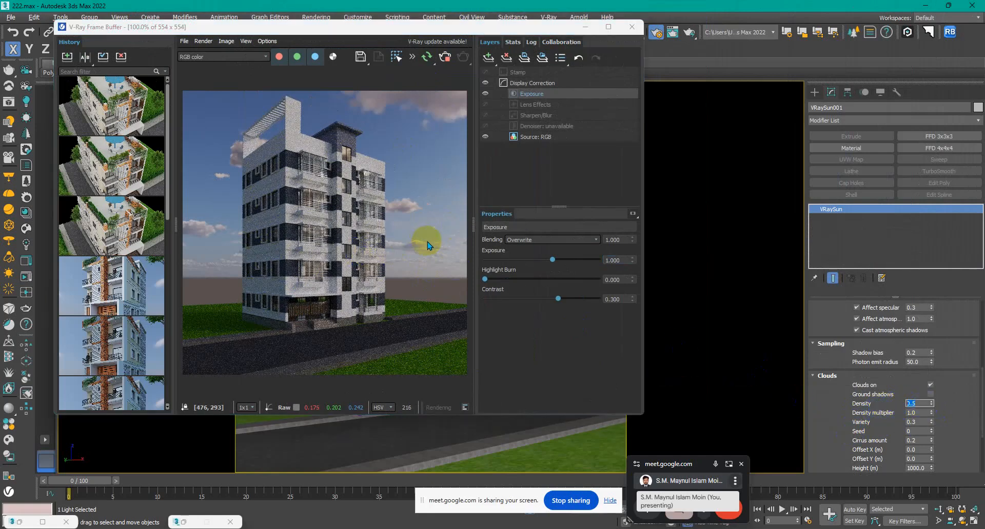
{"action": "key", "text": "Return"}
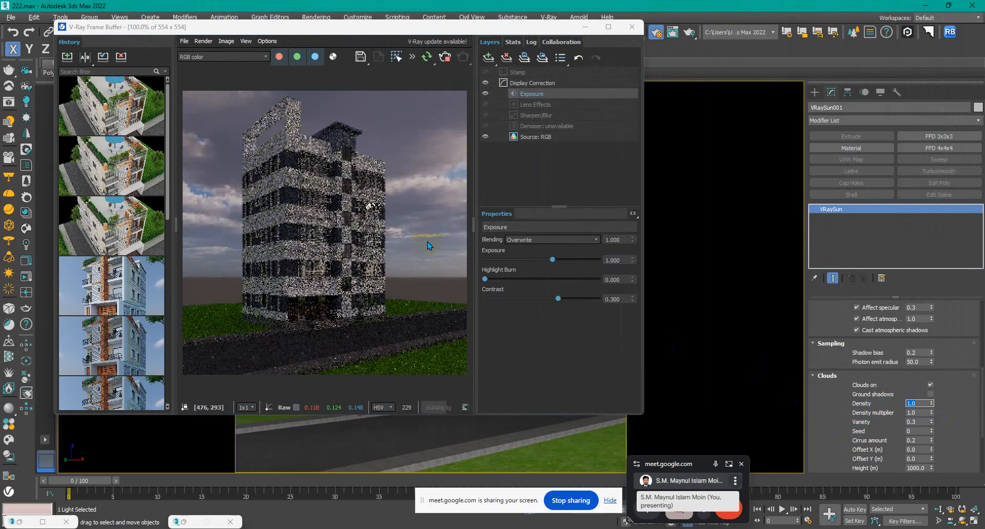
{"action": "type", "text": ".25"}
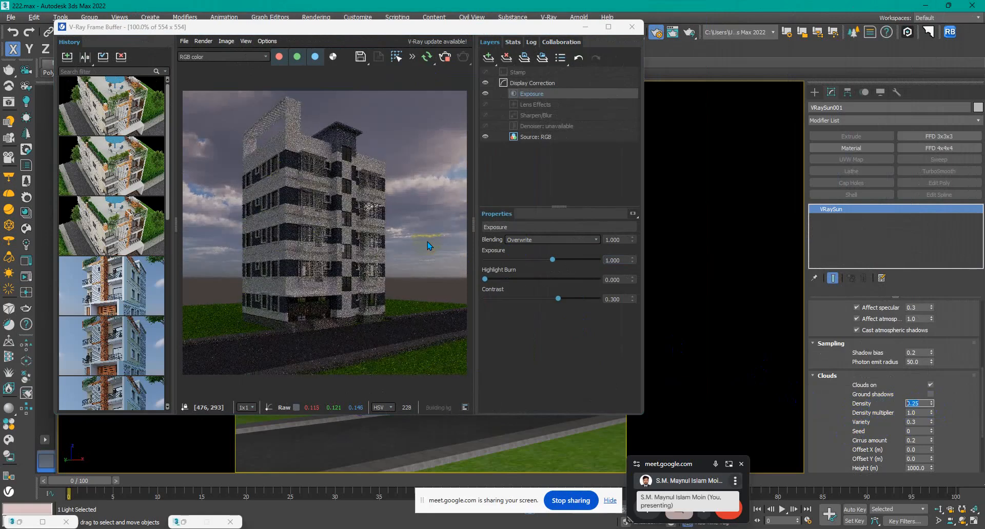
{"action": "left_click", "coordinate": [428, 246]}
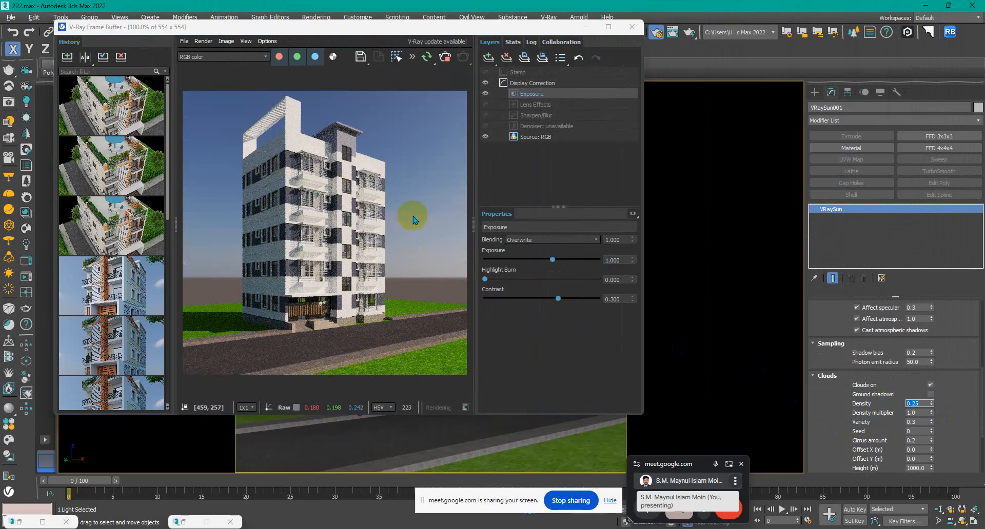
{"action": "scroll", "coordinate": [418, 221], "scroll_direction": "up", "scroll_amount": 1}
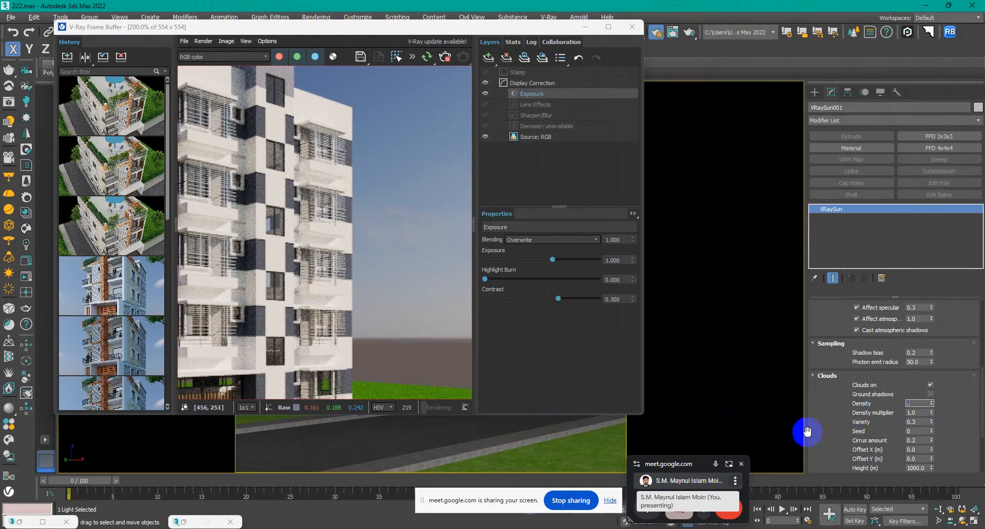
{"action": "key", "text": "Return"}
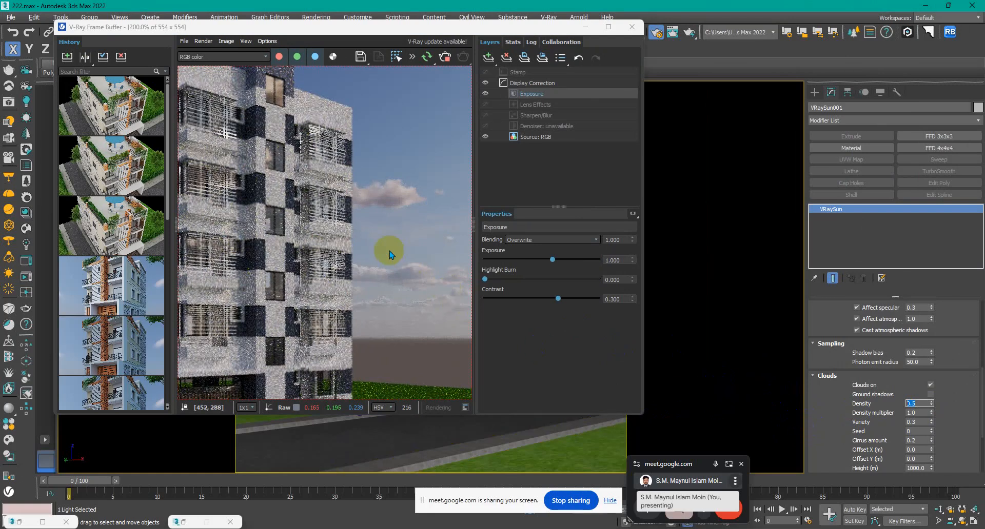
Step: Raise the Exposure layer's exposure to about 2.136 and check the brightened building in the render
{"action": "scroll", "coordinate": [390, 254], "scroll_direction": "down", "scroll_amount": 1}
{"action": "left_click", "coordinate": [552, 260]}
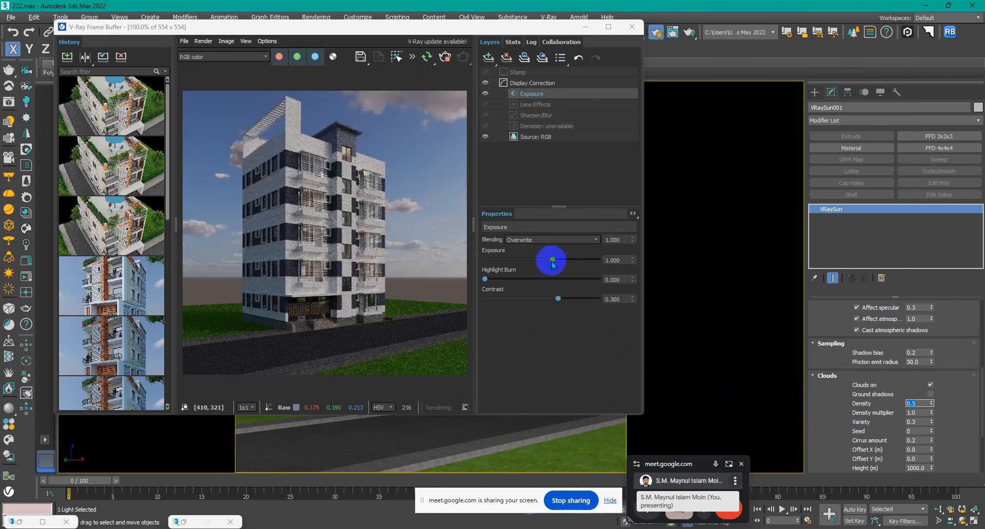
{"action": "left_click_drag", "start_coordinate": [552, 260], "coordinate": [565, 260]}
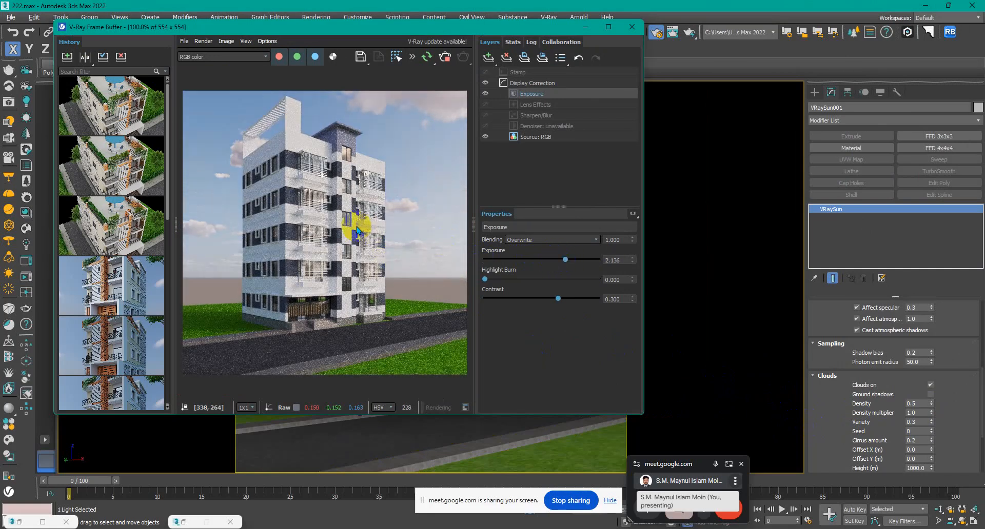
{"action": "scroll", "coordinate": [358, 228], "scroll_direction": "up", "scroll_amount": 1}
{"action": "scroll", "coordinate": [358, 228], "scroll_direction": "down", "scroll_amount": 1}
Step: Maximize the frame buffer, examine the cloudy sky and the building's shadow on the grass, and minimize the window
{"action": "left_click", "coordinate": [607, 27]}
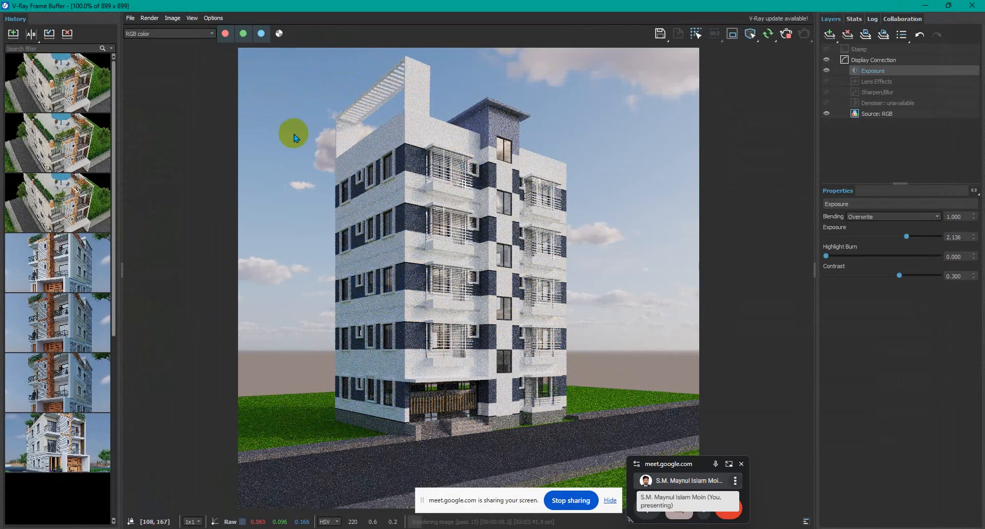
{"action": "scroll", "coordinate": [420, 187], "scroll_direction": "up", "scroll_amount": 1}
{"action": "scroll", "coordinate": [420, 186], "scroll_direction": "down", "scroll_amount": 1}
{"action": "scroll", "coordinate": [420, 186], "scroll_direction": "down", "scroll_amount": 1}
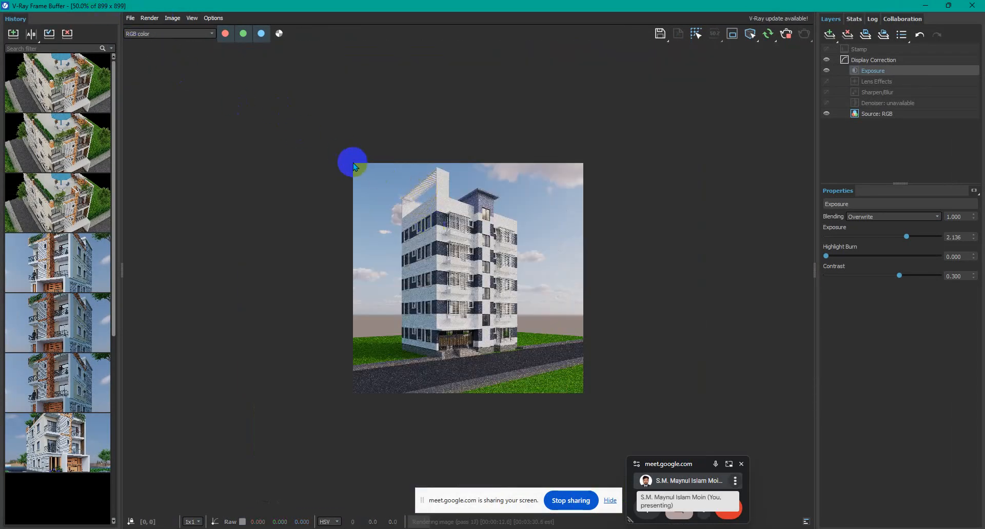
{"action": "scroll", "coordinate": [580, 399], "scroll_direction": "up", "scroll_amount": 1}
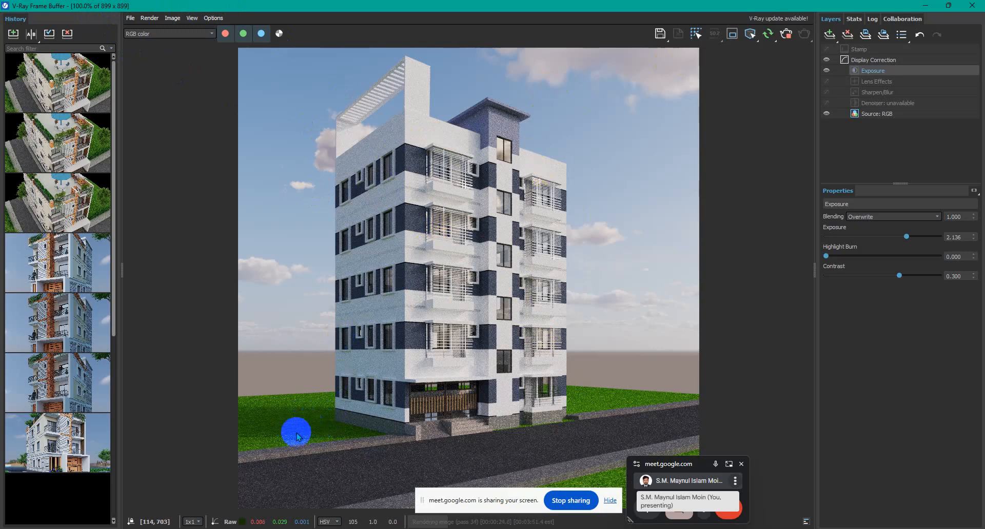
{"action": "scroll", "coordinate": [308, 428], "scroll_direction": "up", "scroll_amount": 1}
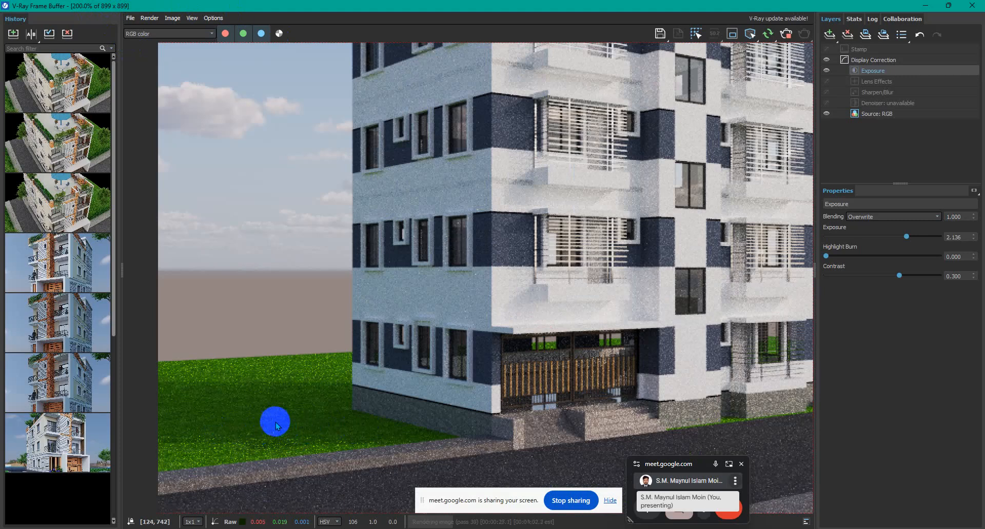
{"action": "scroll", "coordinate": [458, 367], "scroll_direction": "down", "scroll_amount": 1}
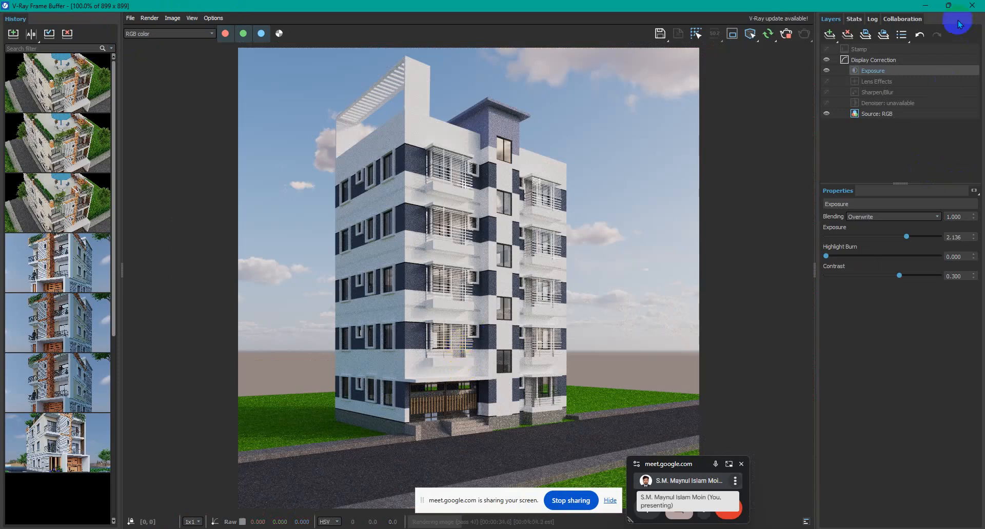
{"action": "left_click", "coordinate": [925, 6]}
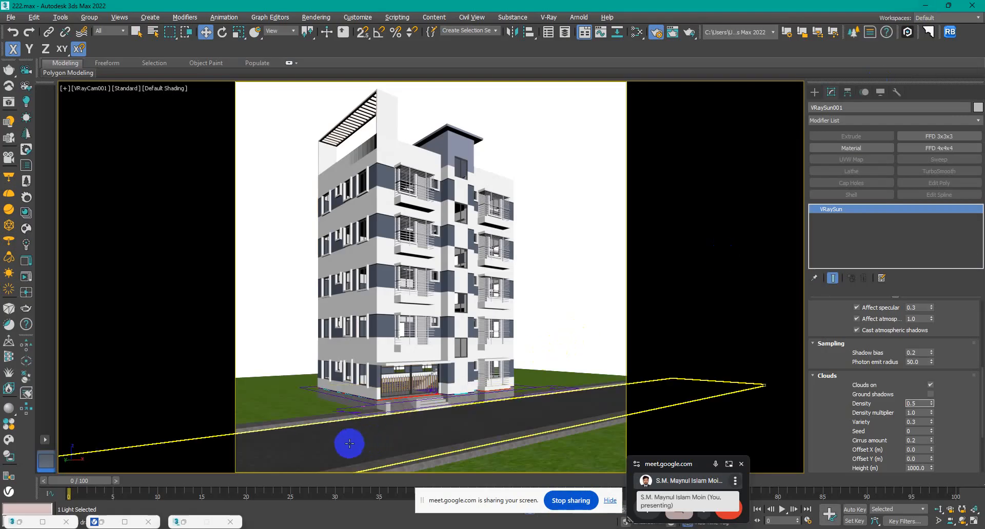
Step: Draw a standard box about 338 long and 97 wide across the road near the building's entrance in top view
{"action": "left_click", "coordinate": [350, 442]}
{"action": "key", "text": "t"}
{"action": "key", "text": "z"}
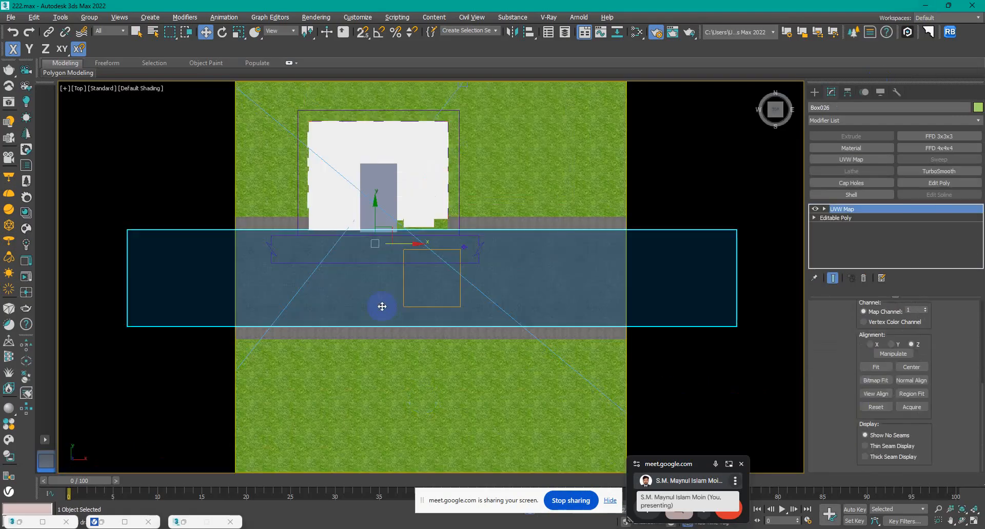
{"action": "scroll", "coordinate": [385, 293], "scroll_direction": "up", "scroll_amount": 3}
{"action": "middle_click_drag", "start_coordinate": [326, 281], "coordinate": [604, 271]}
{"action": "left_click", "coordinate": [814, 93]}
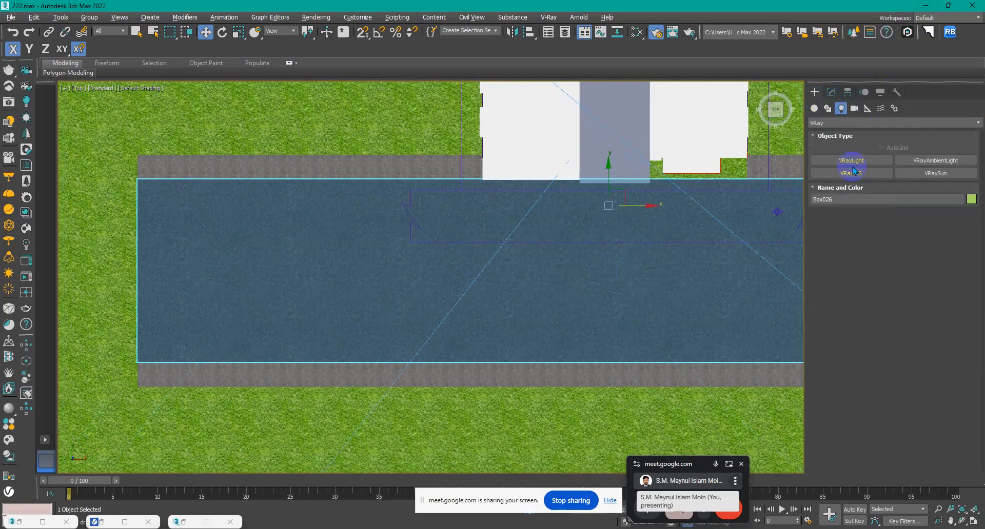
{"action": "left_click", "coordinate": [815, 108]}
{"action": "left_click", "coordinate": [823, 123]}
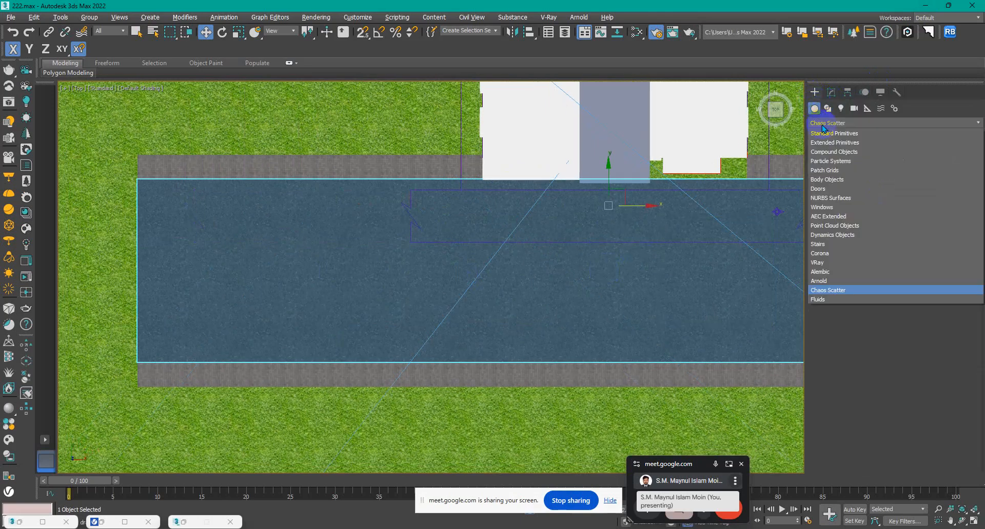
{"action": "left_click", "coordinate": [826, 133]}
{"action": "left_click", "coordinate": [851, 160]}
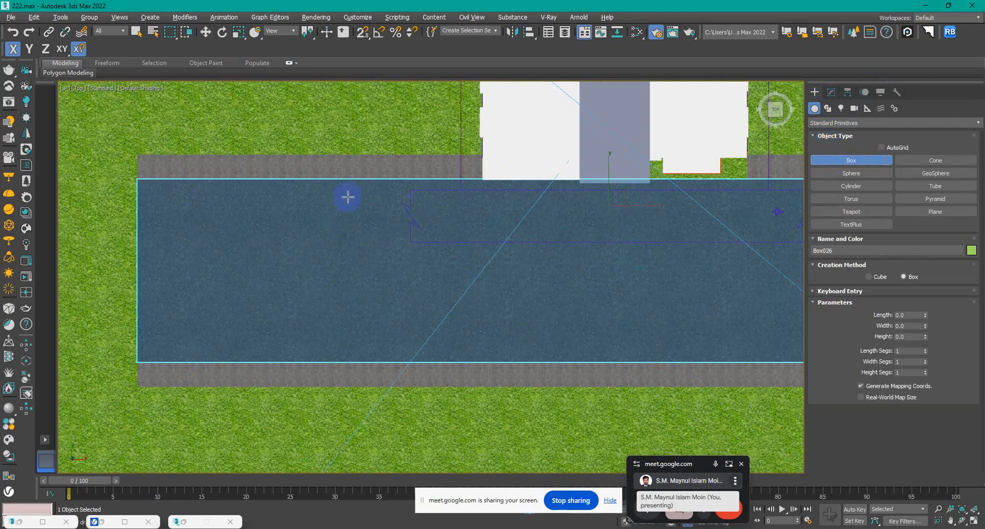
{"action": "left_click_drag", "start_coordinate": [360, 180], "coordinate": [413, 362]}
Step: Finish the box across the road and set its height to 0.5
{"action": "scroll", "coordinate": [385, 231], "scroll_direction": "up", "scroll_amount": 2}
{"action": "middle_click_drag", "start_coordinate": [410, 271], "coordinate": [447, 239], "text": "alt"}
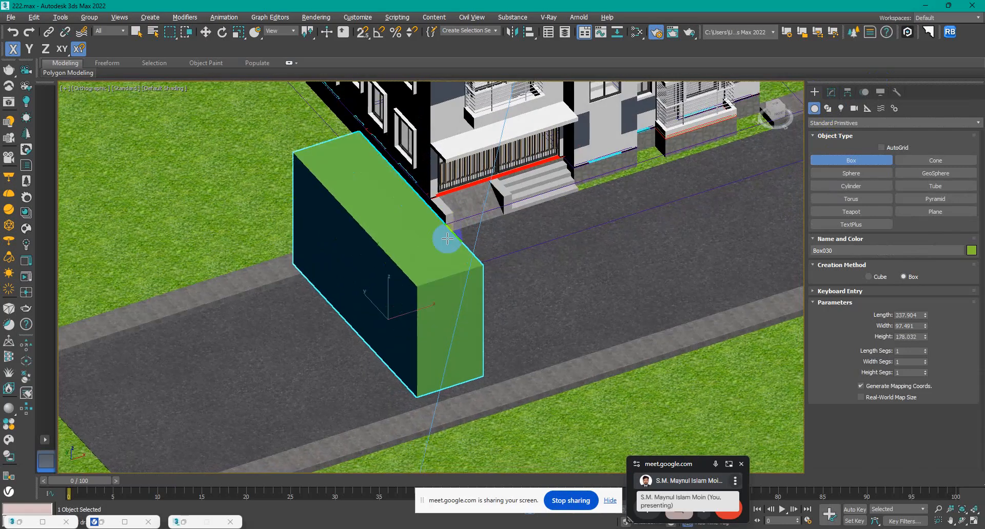
{"action": "left_click", "coordinate": [448, 241]}
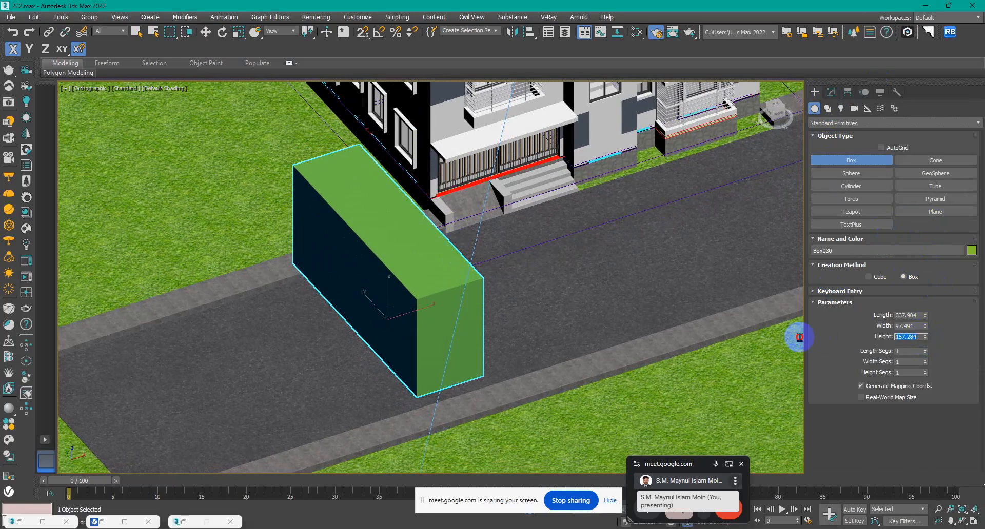
{"action": "key", "text": "Return"}
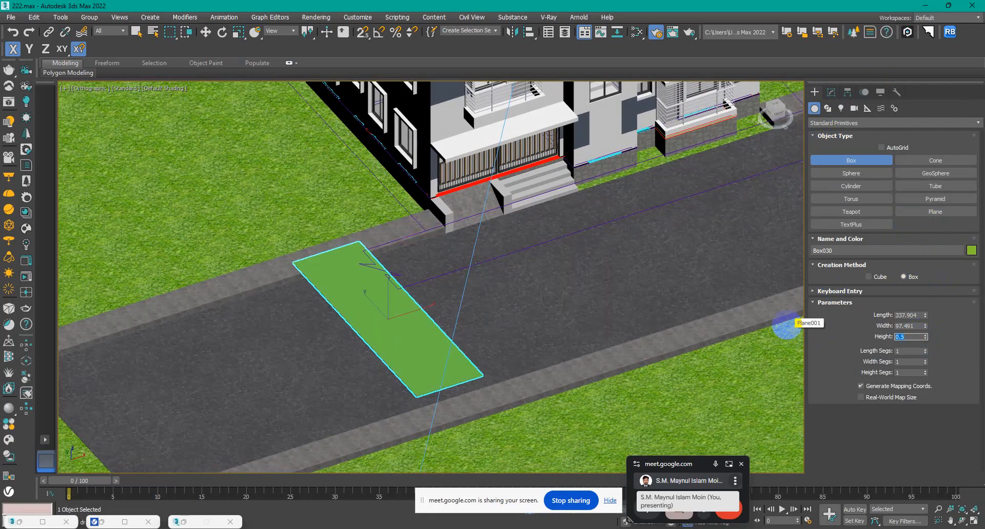
Step: Lower the thin box to Z -29.5 at the road surface and inspect its placement
{"action": "left_click_drag", "start_coordinate": [705, 464], "coordinate": [879, 469]}
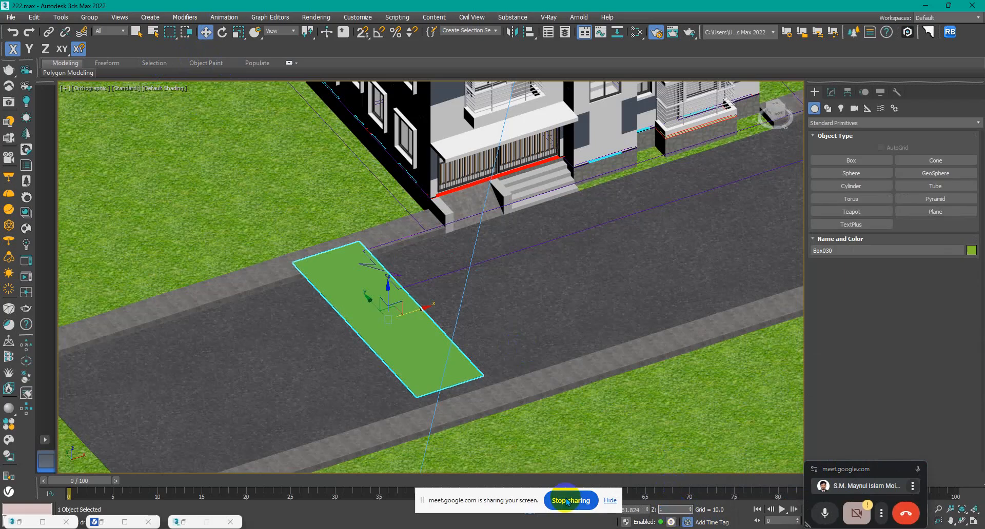
{"action": "key", "text": "Return"}
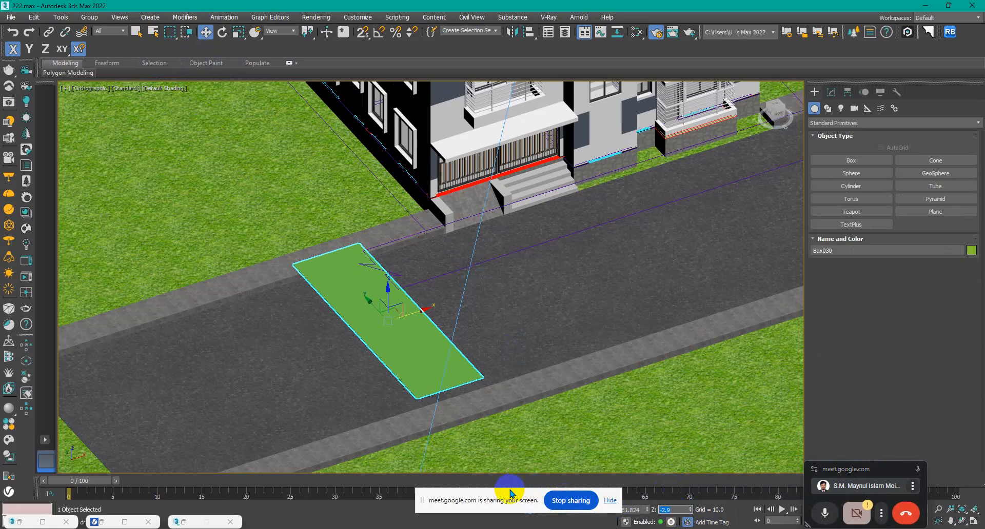
{"action": "type", "text": "-29.5"}
{"action": "key", "text": "Return"}
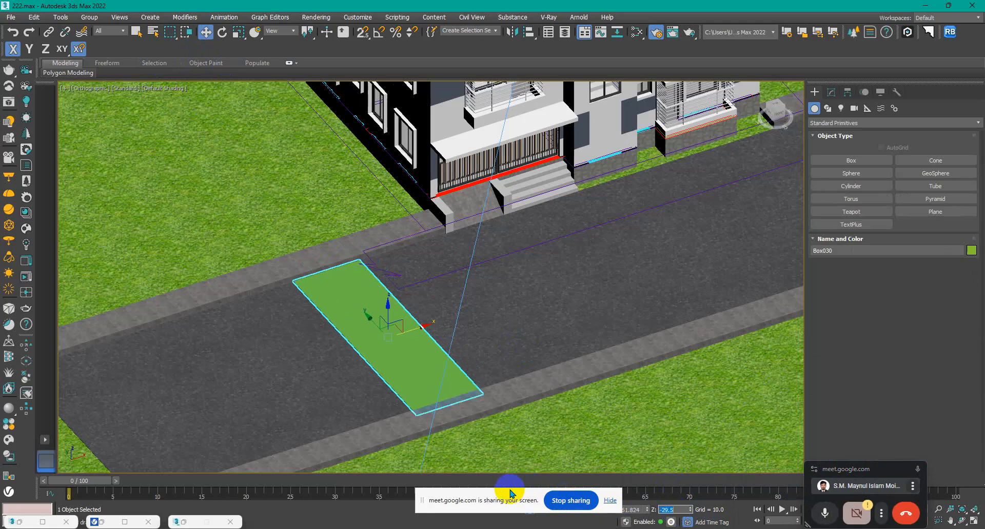
{"action": "middle_click_drag", "start_coordinate": [431, 335], "coordinate": [417, 354], "text": "alt"}
{"action": "scroll", "coordinate": [419, 334], "scroll_direction": "up", "scroll_amount": 3}
{"action": "scroll", "coordinate": [479, 333], "scroll_direction": "down", "scroll_amount": 2}
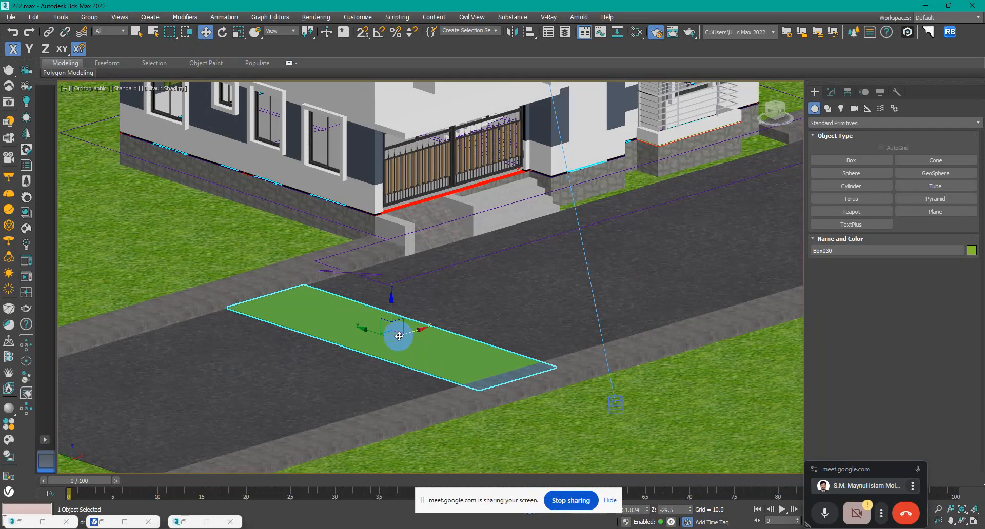
Step: Isolate the thin box in top view and stop the interactive render in the V-Ray Frame Buffer
{"action": "key", "text": "alt+q"}
{"action": "key", "text": "F3"}
{"action": "key", "text": "t"}
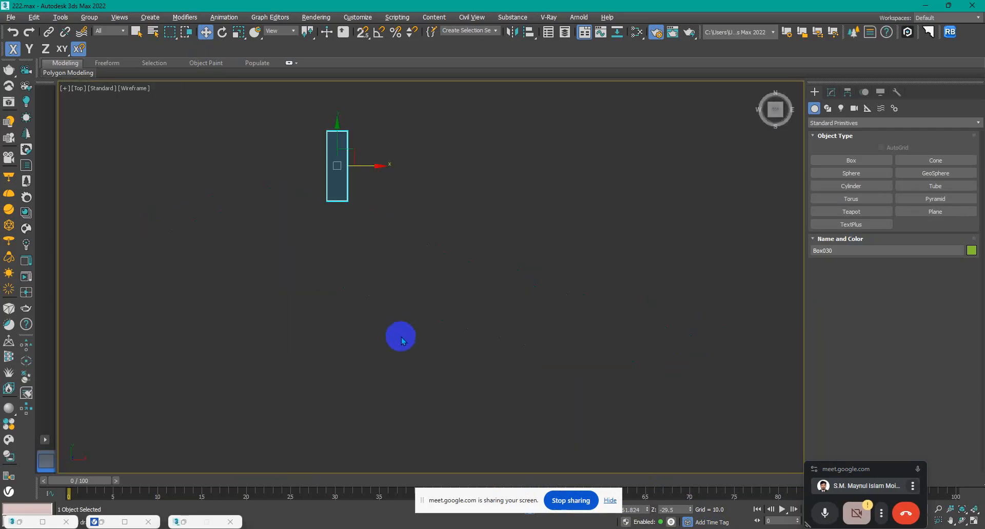
{"action": "left_click", "coordinate": [123, 522]}
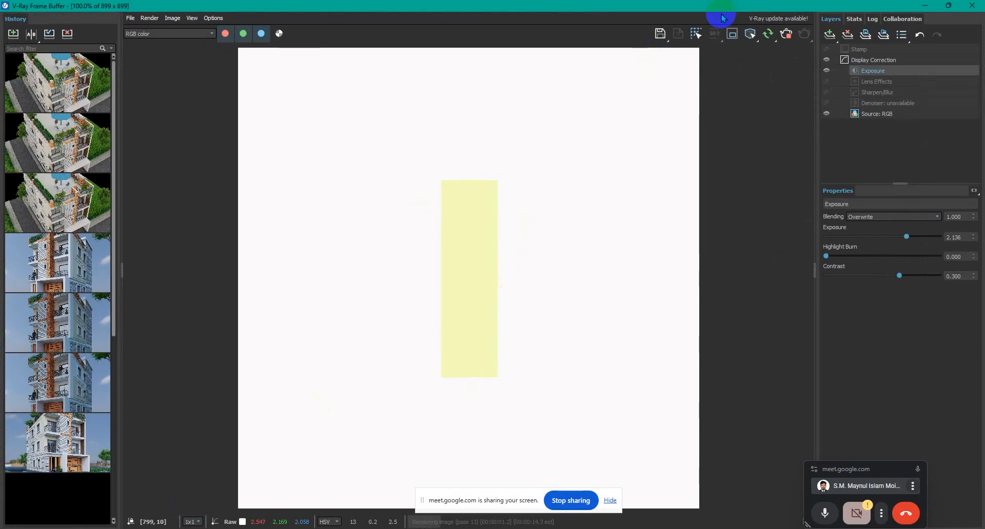
{"action": "left_click", "coordinate": [784, 34]}
{"action": "left_click", "coordinate": [925, 5]}
{"action": "middle_click_drag", "start_coordinate": [512, 299], "coordinate": [520, 282]}
{"action": "key", "text": "F3"}
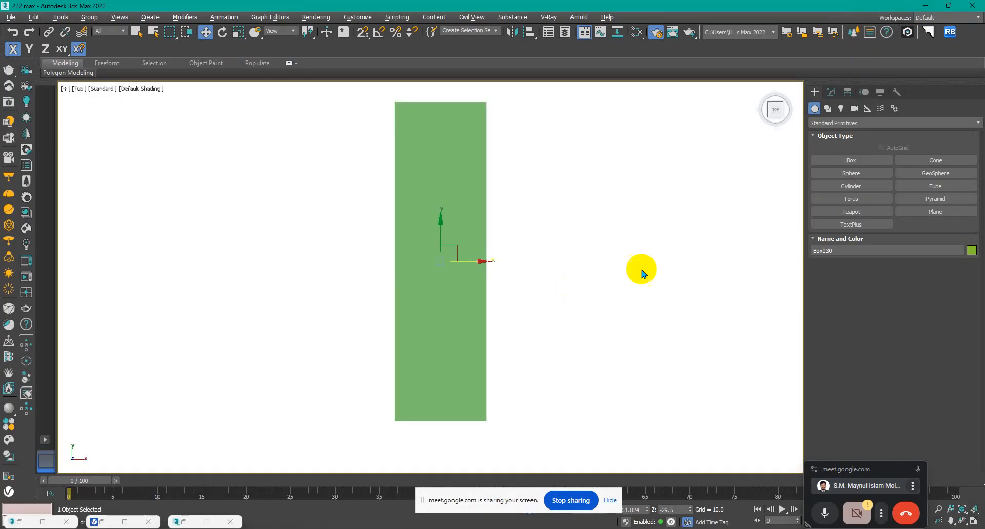
Step: Divide the thin box into 15 length segments, keeping one width segment
{"action": "left_click", "coordinate": [831, 93]}
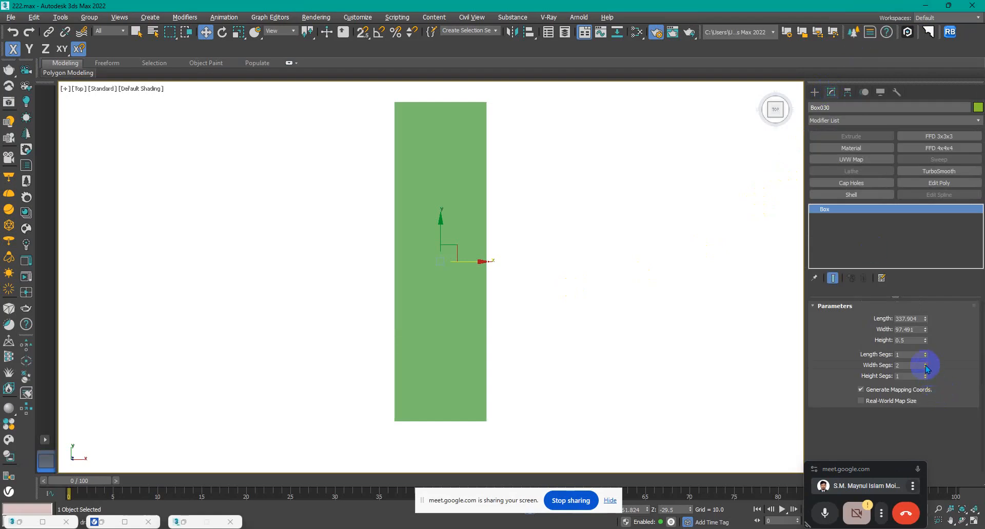
{"action": "key", "text": "F3"}
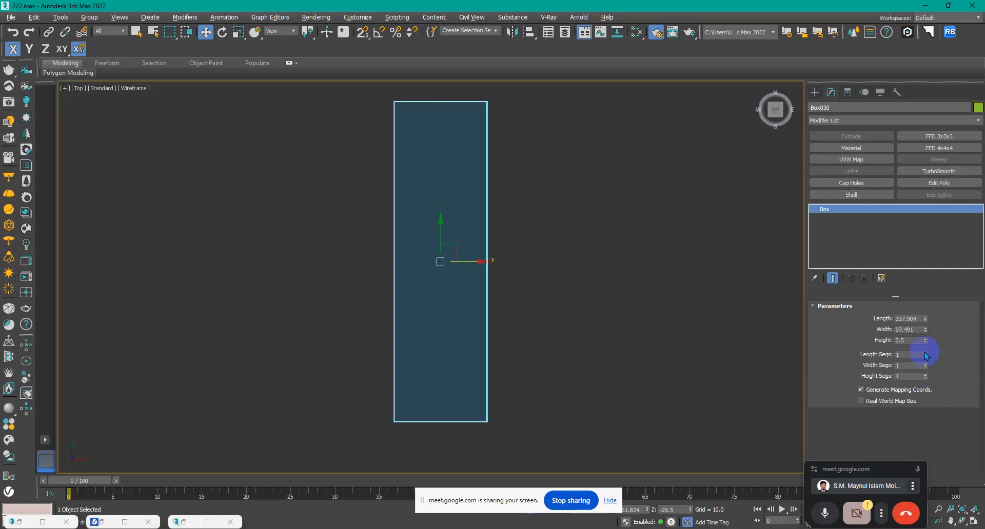
{"action": "left_click_drag", "start_coordinate": [926, 356], "coordinate": [926, 357]}
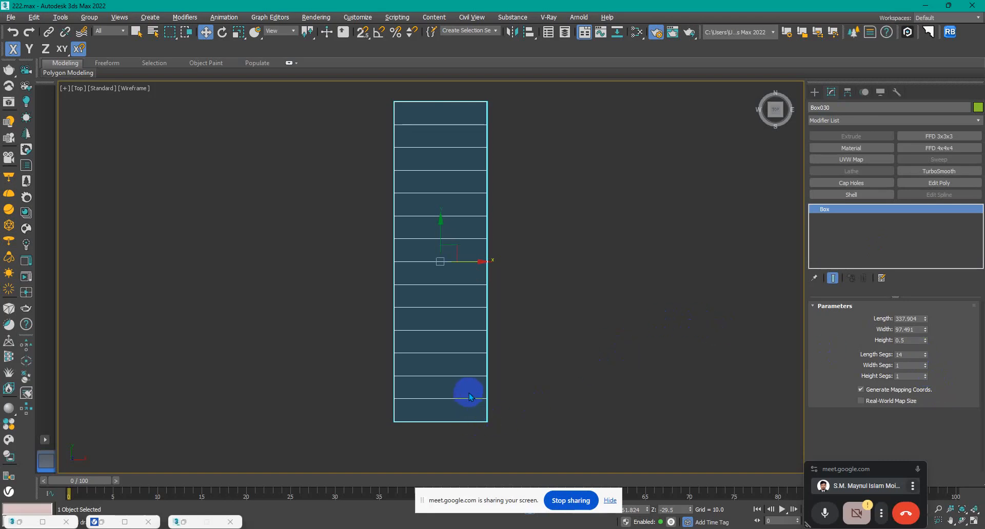
{"action": "left_click", "coordinate": [925, 352]}
{"action": "middle_click_drag", "start_coordinate": [712, 354], "coordinate": [687, 362]}
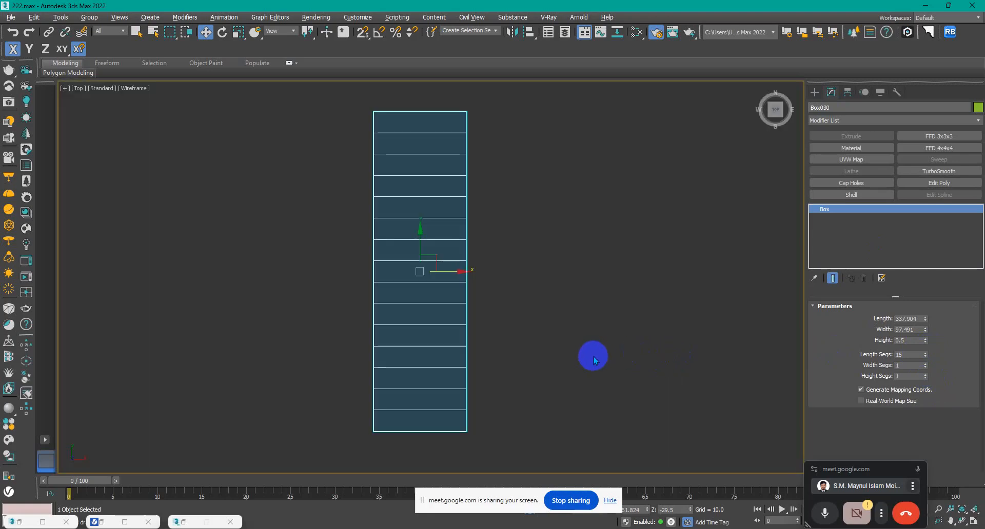
{"action": "middle_click_drag", "start_coordinate": [592, 355], "coordinate": [636, 301], "text": "alt"}
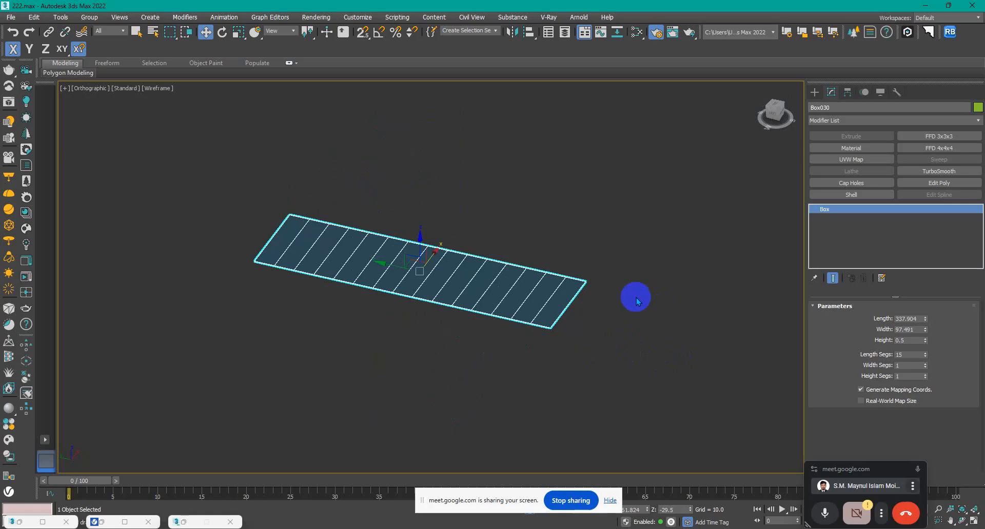
Step: Apply the White VRayMtl material to the segmented box and deselect it
{"action": "key", "text": "m"}
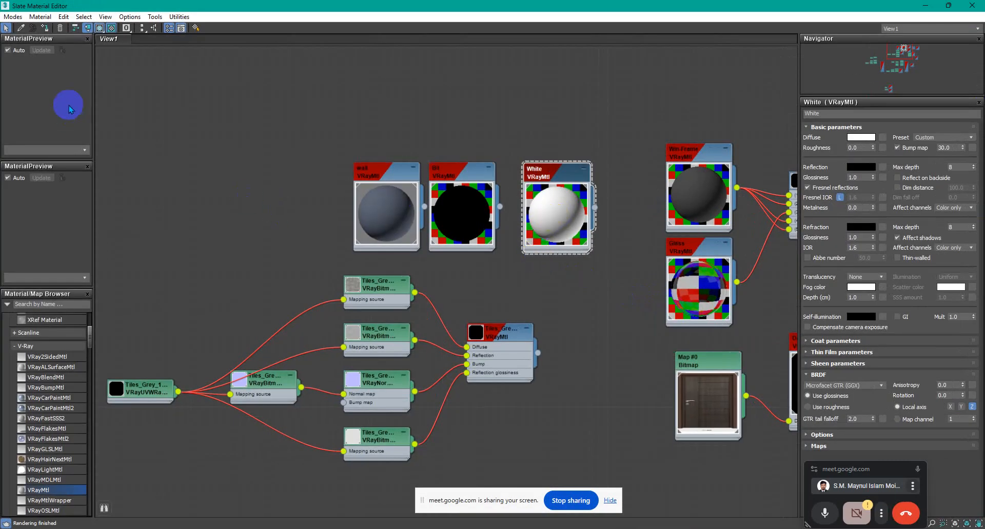
{"action": "left_click", "coordinate": [924, 5]}
{"action": "left_click", "coordinate": [630, 323]}
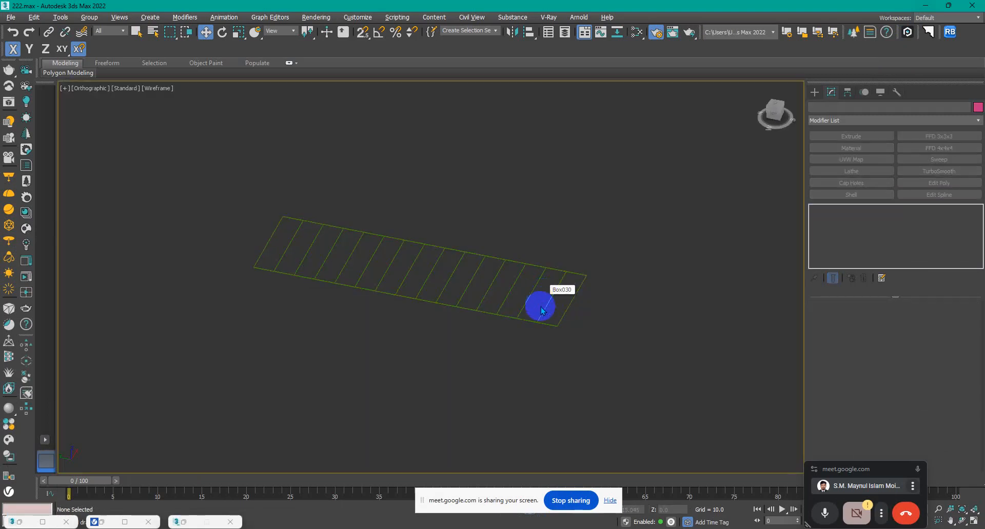
Step: Convert the segmented box to an Editable Poly
{"action": "scroll", "coordinate": [542, 305], "scroll_direction": "up", "scroll_amount": 4}
{"action": "left_click_drag", "start_coordinate": [645, 288], "coordinate": [460, 344]}
{"action": "right_click", "coordinate": [521, 291]}
{"action": "mouse_move", "coordinate": [585, 398]}
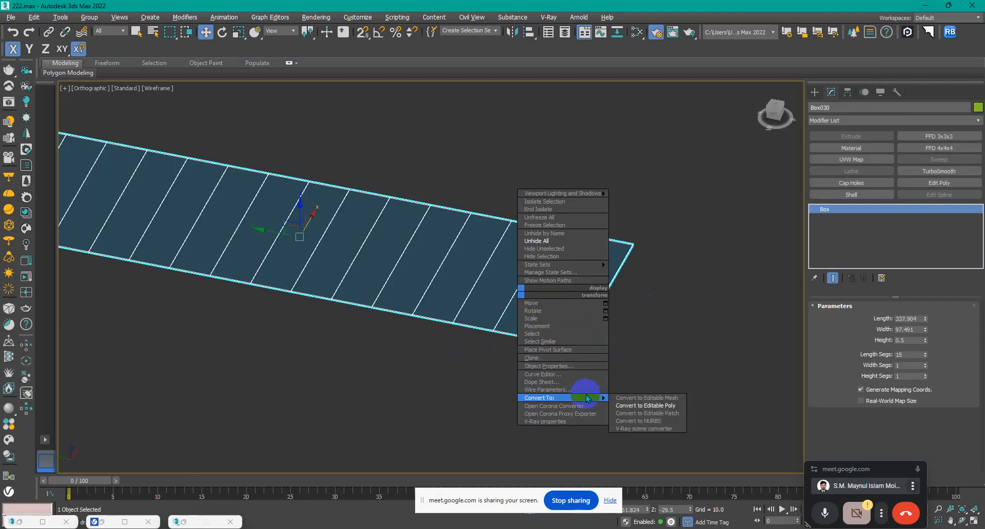
{"action": "left_click", "coordinate": [645, 406]}
Step: Delete every second strip of polygons along the box, leaving eight separate crosswalk stripes
{"action": "left_click", "coordinate": [904, 318]}
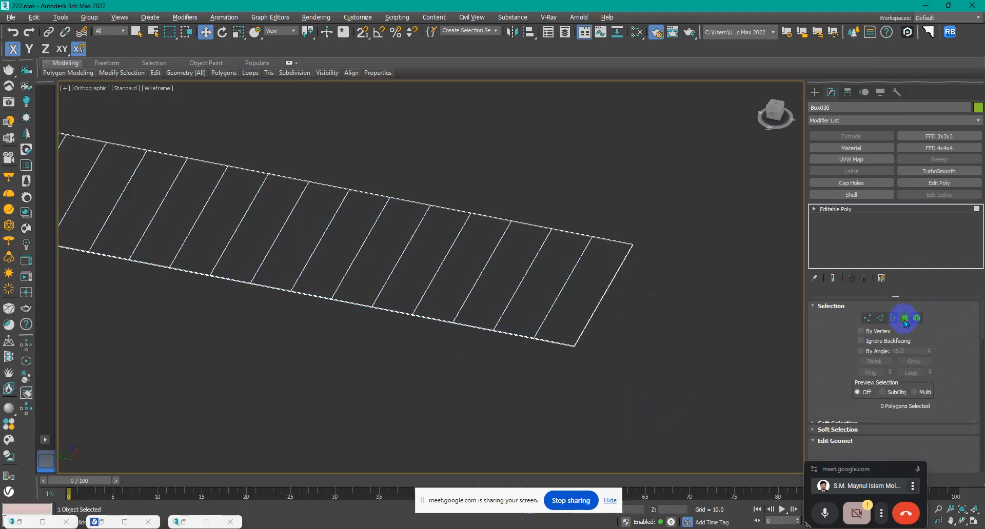
{"action": "key", "text": "t"}
{"action": "scroll", "coordinate": [363, 209], "scroll_direction": "up", "scroll_amount": 5}
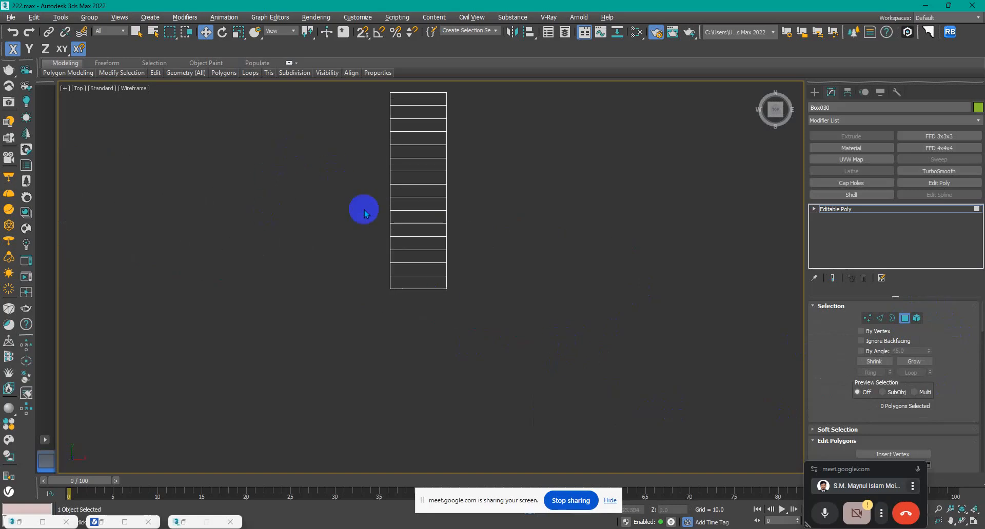
{"action": "left_click_drag", "start_coordinate": [545, 337], "coordinate": [290, 334]}
{"action": "key", "text": "Delete"}
{"action": "left_click_drag", "start_coordinate": [516, 286], "coordinate": [331, 285]}
{"action": "key", "text": "Delete"}
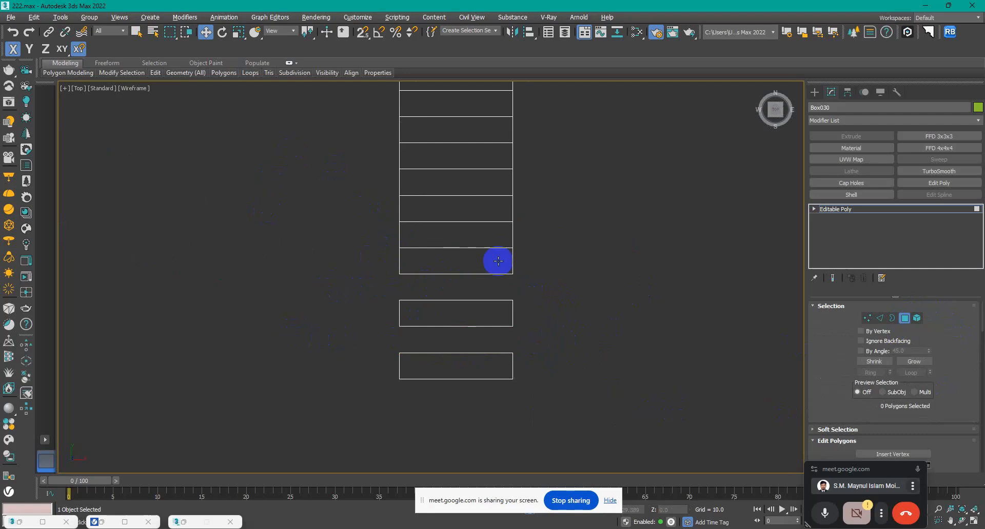
{"action": "left_click_drag", "start_coordinate": [539, 230], "coordinate": [347, 236]}
{"action": "key", "text": "Delete"}
{"action": "left_click_drag", "start_coordinate": [543, 186], "coordinate": [359, 187]}
{"action": "middle_click_drag", "start_coordinate": [537, 210], "coordinate": [540, 277]}
{"action": "key", "text": "Delete"}
{"action": "left_click_drag", "start_coordinate": [524, 244], "coordinate": [356, 242]}
{"action": "left_click_drag", "start_coordinate": [534, 193], "coordinate": [359, 194]}
{"action": "key", "text": "Delete"}
{"action": "middle_click_drag", "start_coordinate": [515, 219], "coordinate": [521, 294]}
{"action": "left_click_drag", "start_coordinate": [540, 215], "coordinate": [347, 217]}
{"action": "key", "text": "Delete"}
{"action": "scroll", "coordinate": [516, 248], "scroll_direction": "down", "scroll_amount": 3}
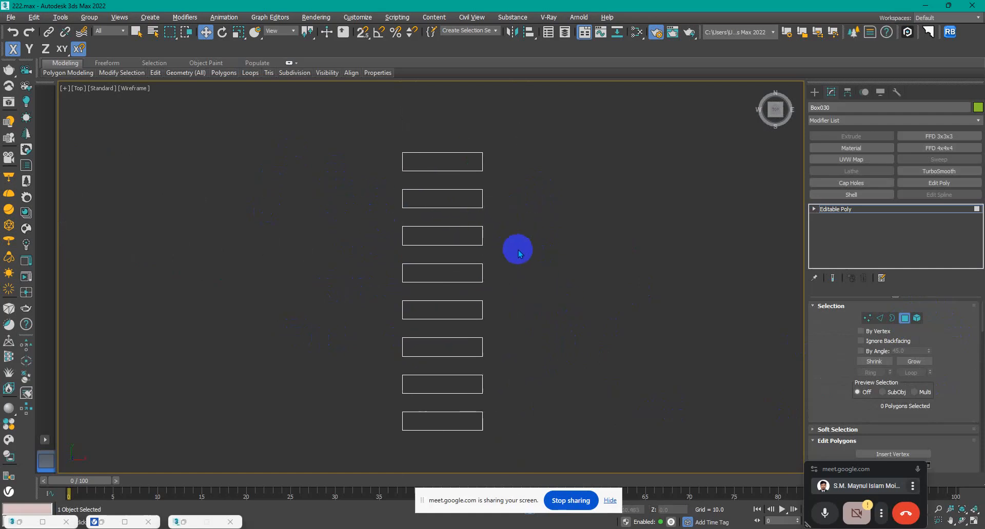
Step: End the isolation in shaded view and check the crosswalk stripes on the road beside the building
{"action": "key", "text": "F3"}
{"action": "mouse_move", "coordinate": [527, 287]}
{"action": "middle_mouse_down", "text": "alt"}
{"action": "mouse_move", "coordinate": [539, 238]}
{"action": "mouse_move", "coordinate": [560, 244]}
{"action": "middle_mouse_up", "text": "alt"}
{"action": "right_click", "coordinate": [580, 281]}
{"action": "left_click", "coordinate": [605, 231]}
{"action": "middle_click_drag", "start_coordinate": [557, 312], "coordinate": [607, 308], "text": "alt"}
{"action": "scroll", "coordinate": [558, 376], "scroll_direction": "down", "scroll_amount": 6}
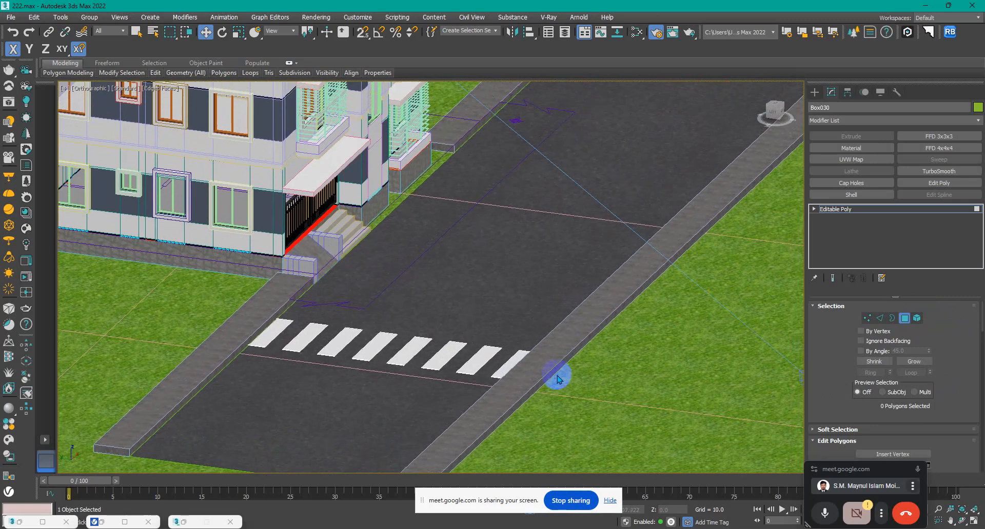
{"action": "scroll", "coordinate": [585, 319], "scroll_direction": "up", "scroll_amount": 2}
{"action": "left_click", "coordinate": [524, 324]}
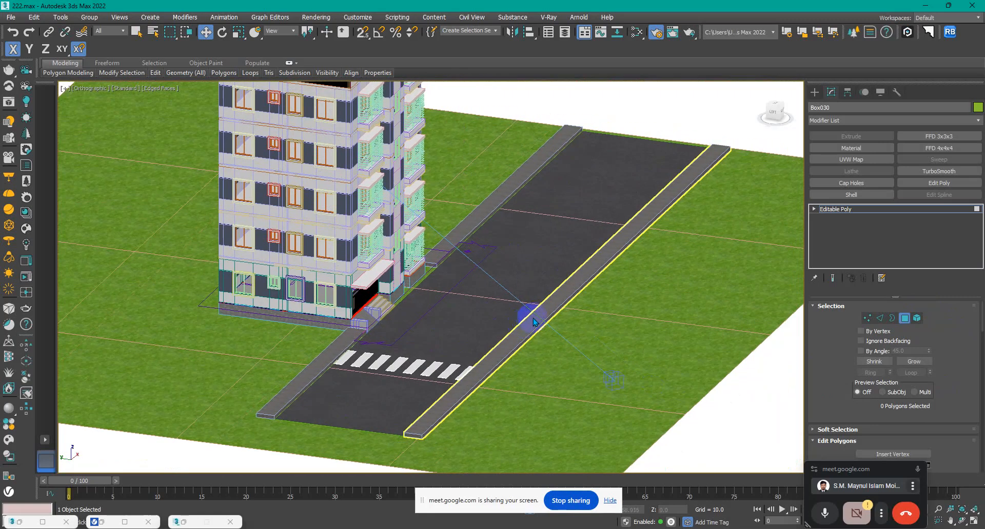
{"action": "scroll", "coordinate": [469, 327], "scroll_direction": "up", "scroll_amount": 3}
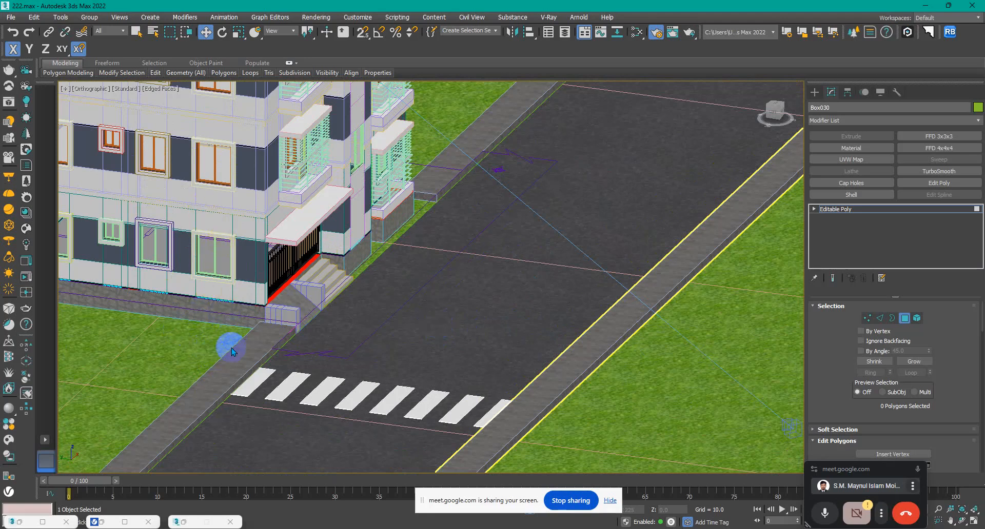
Step: Open the Chaos Cosmos Browser at full size and browse the Trees category under Vegetation 3D models
{"action": "left_click", "coordinate": [28, 409]}
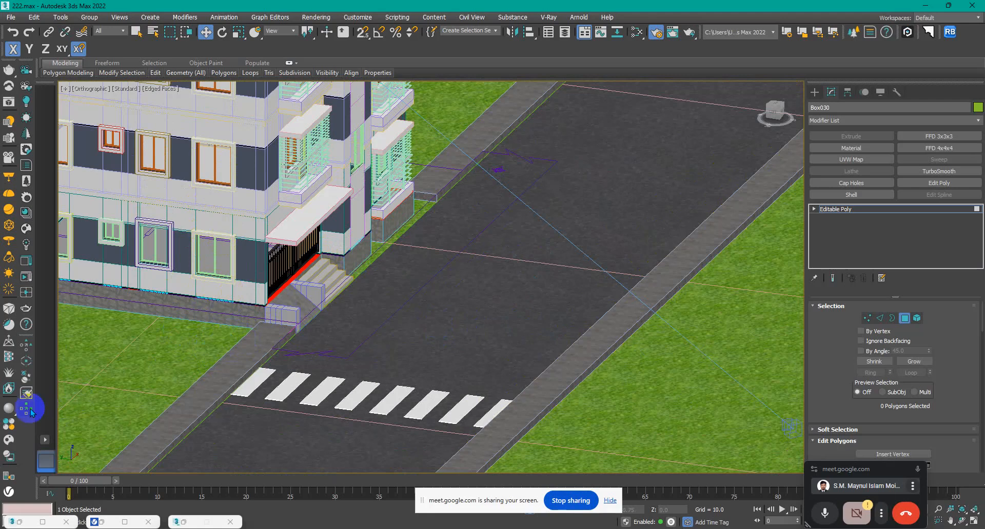
{"action": "left_click", "coordinate": [9, 441]}
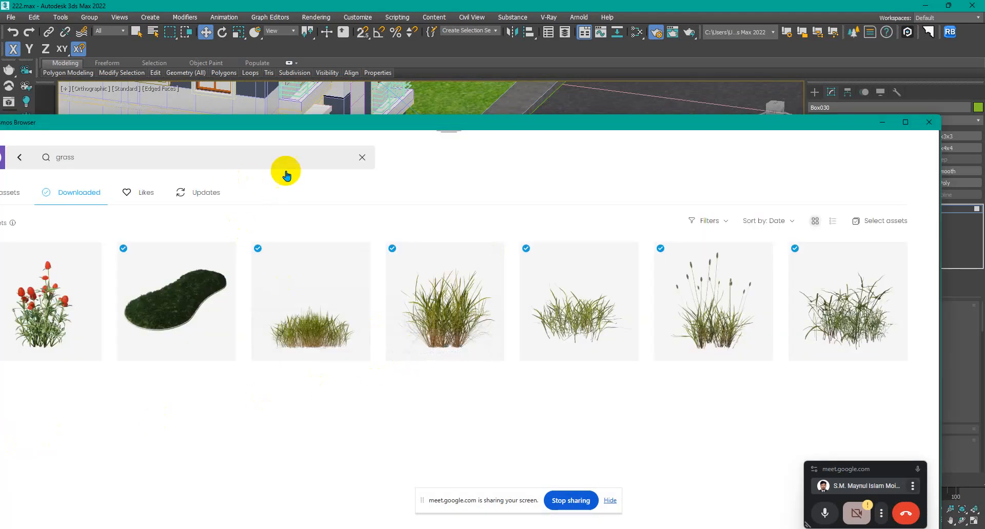
{"action": "left_click", "coordinate": [905, 123]}
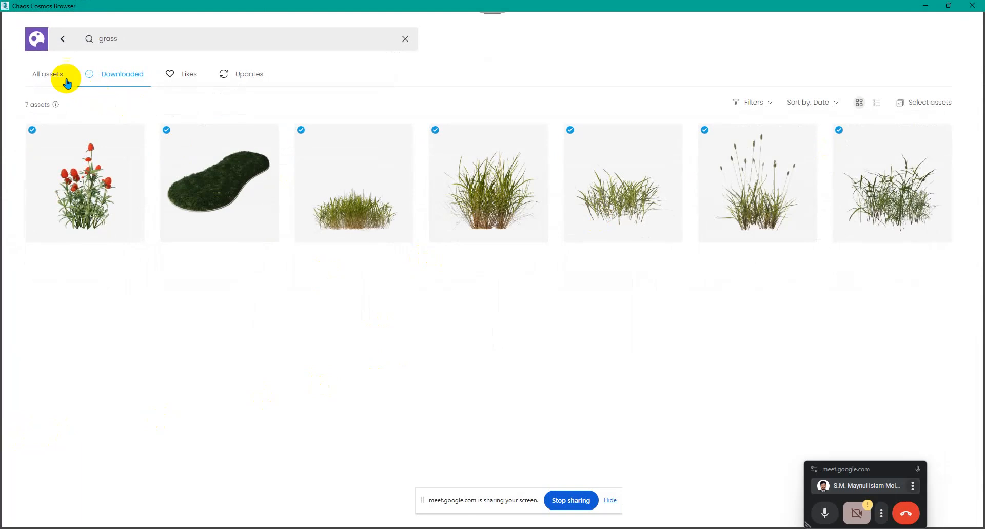
{"action": "left_click", "coordinate": [68, 45]}
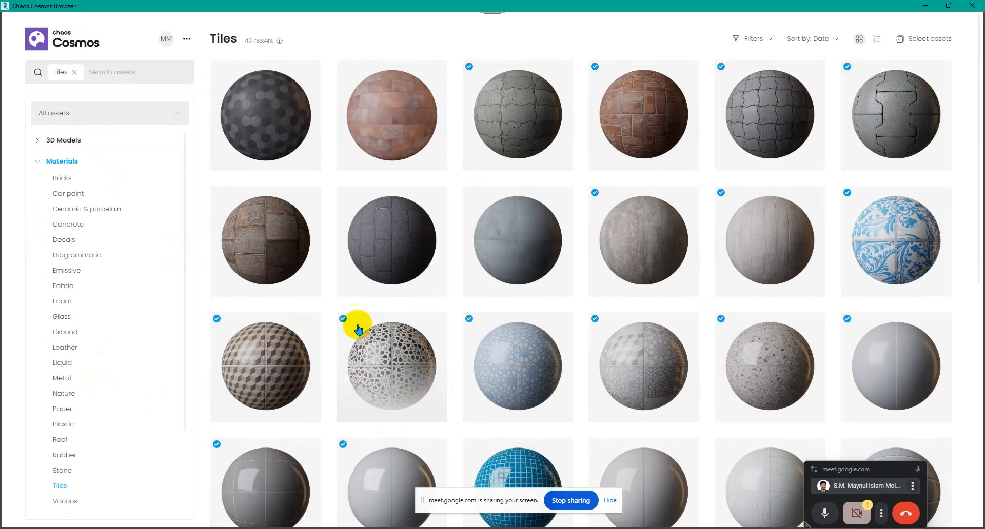
{"action": "scroll", "coordinate": [132, 311], "scroll_direction": "down", "scroll_amount": 3}
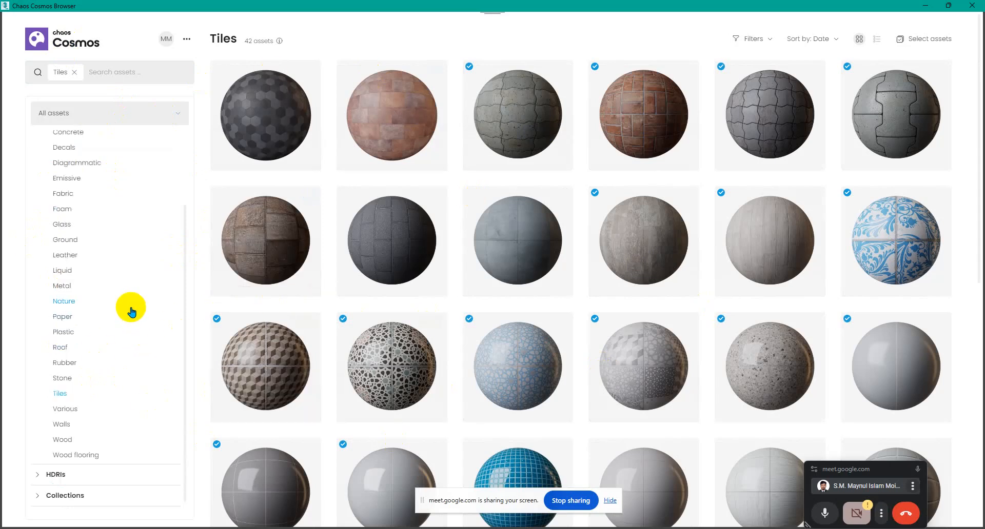
{"action": "scroll", "coordinate": [61, 308], "scroll_direction": "up", "scroll_amount": 5}
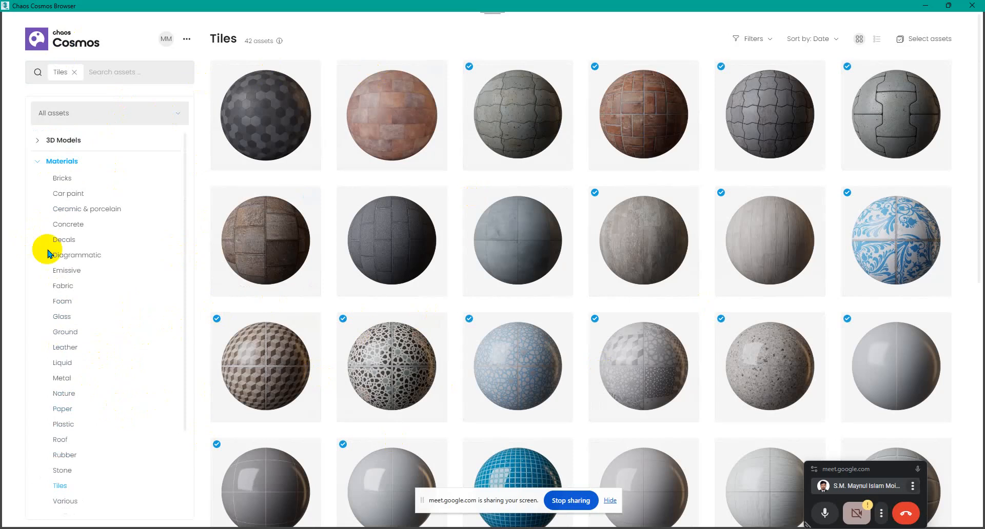
{"action": "left_click", "coordinate": [38, 141]}
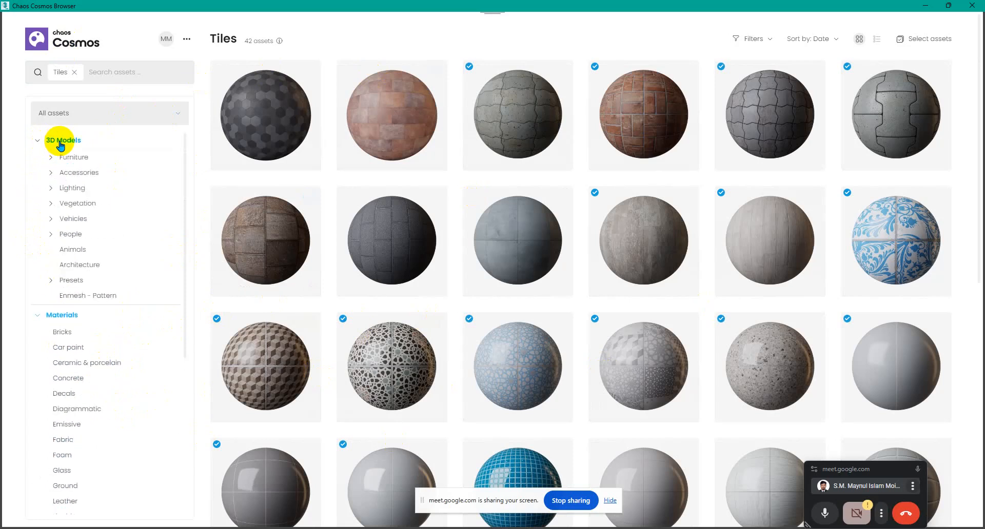
{"action": "left_click", "coordinate": [56, 204]}
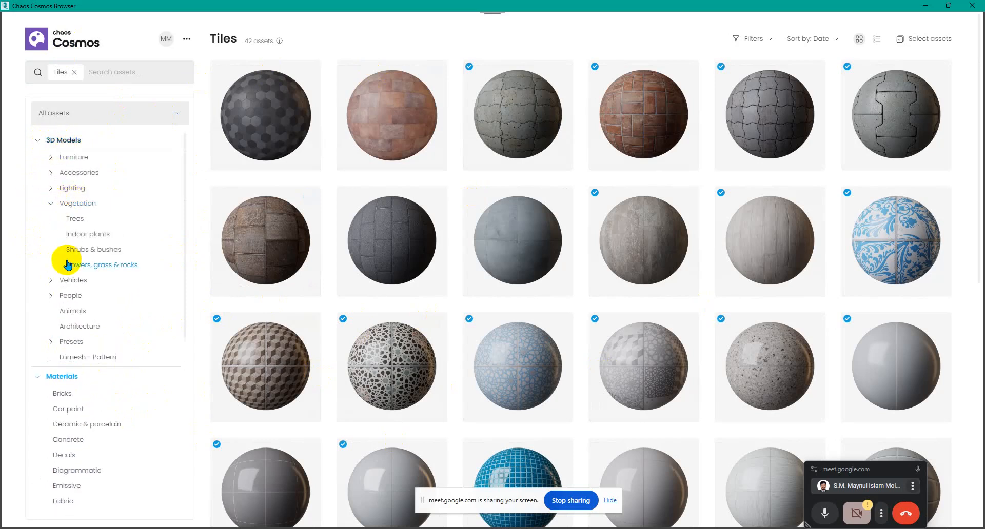
{"action": "left_click", "coordinate": [74, 220]}
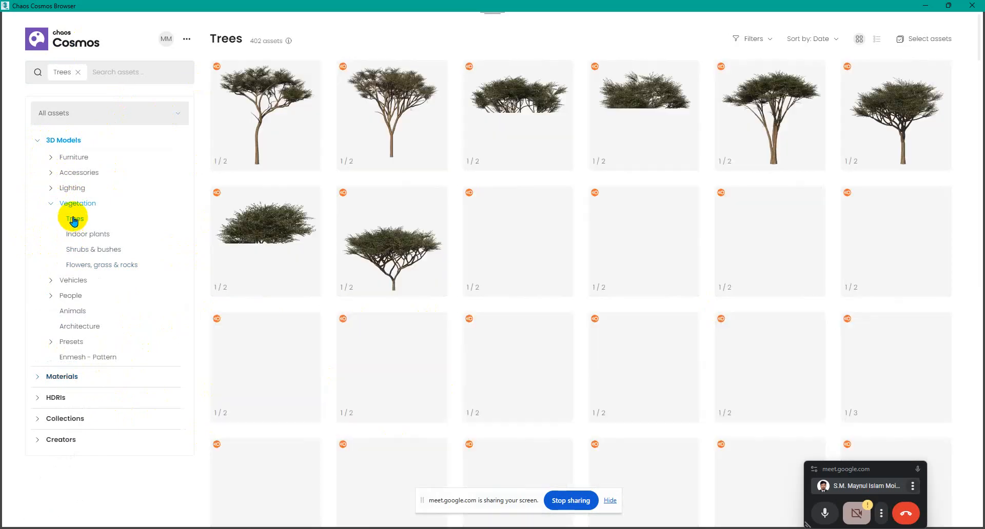
{"action": "mouse_move", "coordinate": [684, 336]}
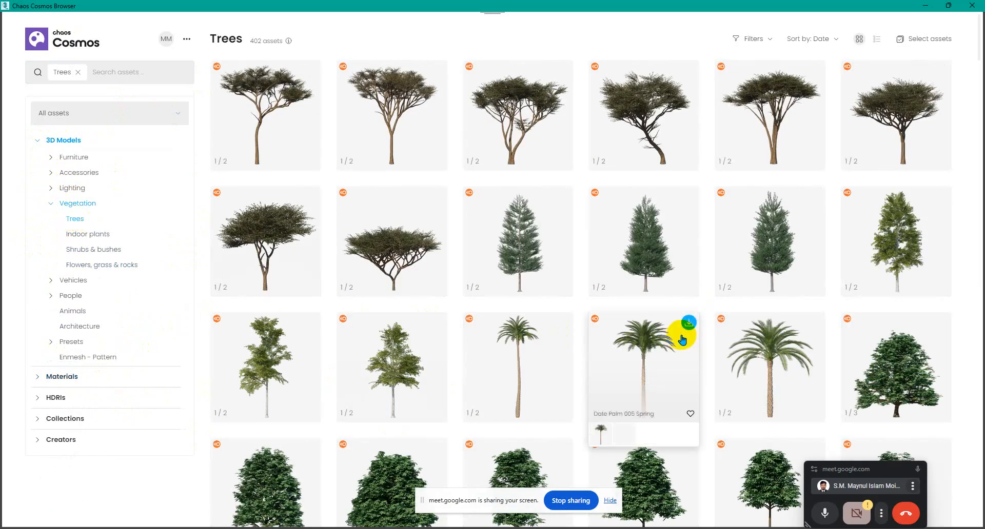
{"action": "scroll", "coordinate": [688, 359], "scroll_direction": "down", "scroll_amount": 1}
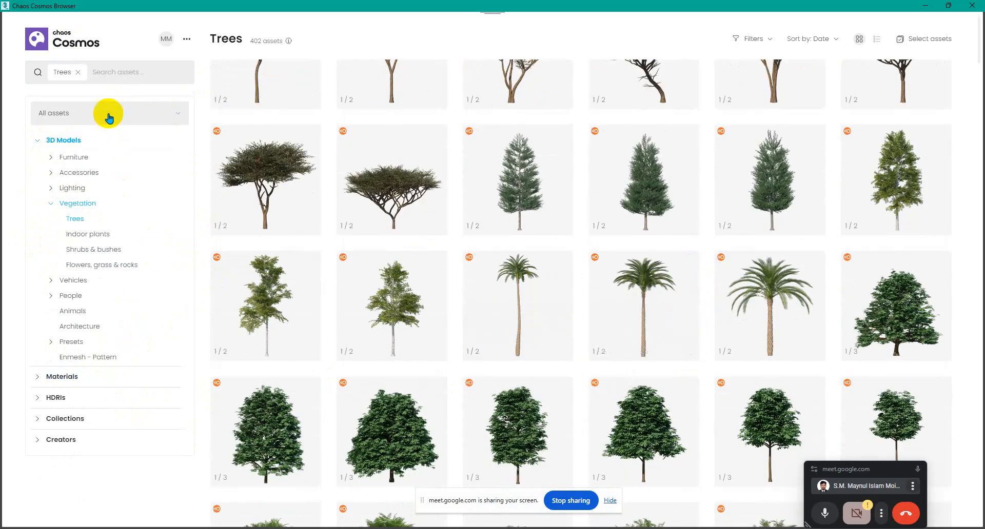
Step: Limit the tree assets to downloaded ones and import Chinese Pistache 007 Summer into the scene
{"action": "left_click", "coordinate": [126, 121]}
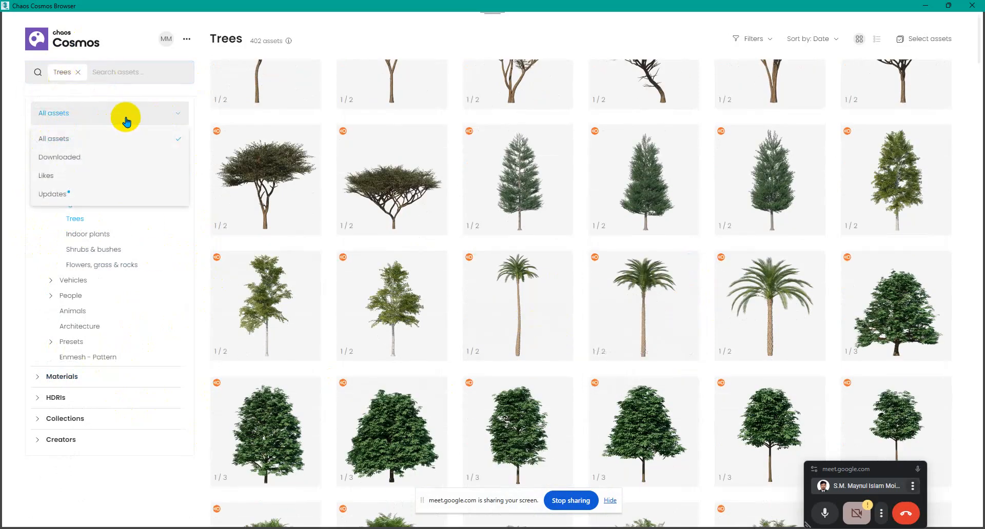
{"action": "left_click", "coordinate": [83, 158]}
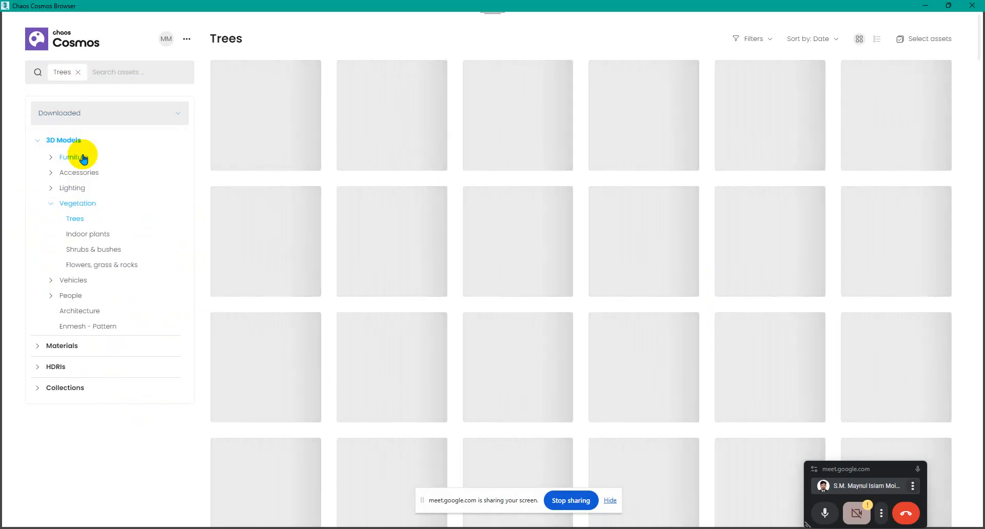
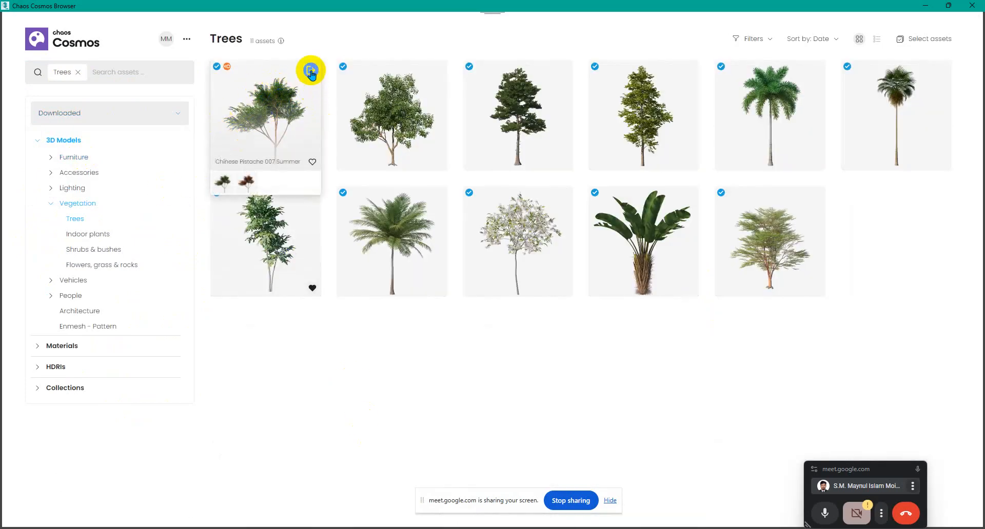
{"action": "left_click", "coordinate": [918, 5]}
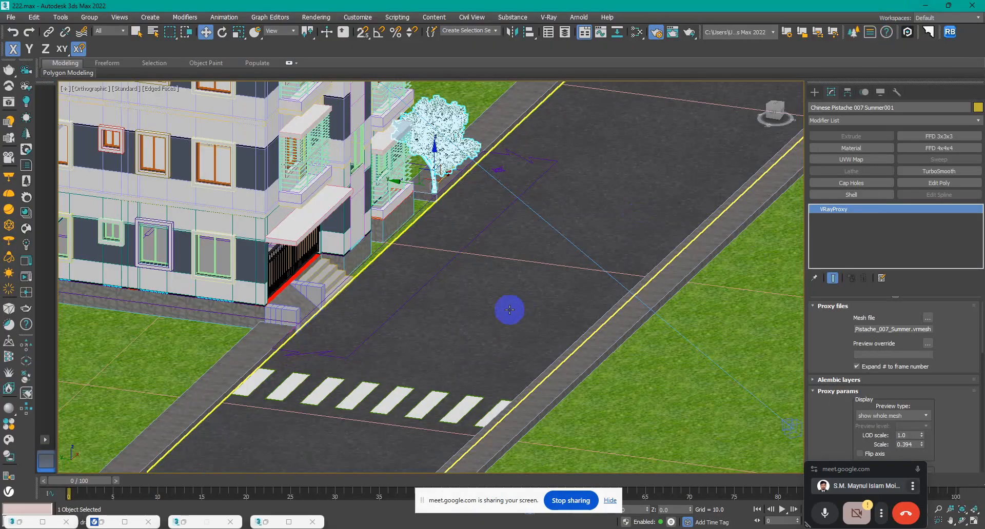
Step: Move the imported tree along the road to the grass beside the building-side sidewalk near the crosswalk
{"action": "middle_click_drag", "start_coordinate": [483, 189], "coordinate": [551, 208], "text": "alt"}
{"action": "left_click_drag", "start_coordinate": [548, 207], "coordinate": [129, 347]}
{"action": "middle_click_drag", "start_coordinate": [144, 333], "coordinate": [452, 324], "text": "alt"}
{"action": "left_click_drag", "start_coordinate": [344, 352], "coordinate": [301, 345]}
{"action": "middle_click_drag", "start_coordinate": [301, 345], "coordinate": [300, 365], "text": "alt"}
{"action": "scroll", "coordinate": [308, 359], "scroll_direction": "up", "scroll_amount": 5}
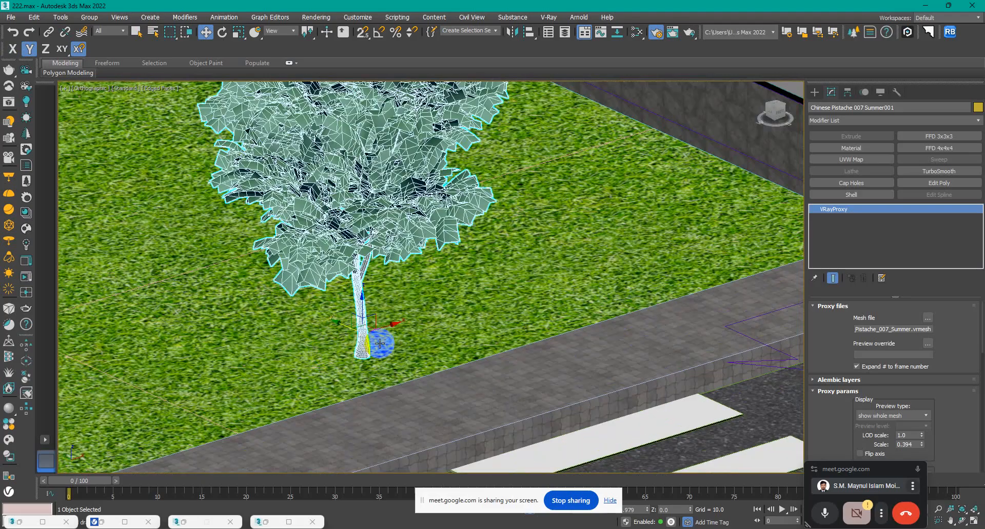
Step: Lower the tree to ground level and shift it onto the sidewalk beside the crosswalk
{"action": "left_click_drag", "start_coordinate": [362, 314], "coordinate": [363, 358]}
{"action": "middle_click_drag", "start_coordinate": [362, 359], "coordinate": [440, 391], "text": "alt"}
{"action": "mouse_move", "coordinate": [336, 363]}
{"action": "left_mouse_down"}
{"action": "mouse_move", "coordinate": [314, 363]}
{"action": "mouse_move", "coordinate": [324, 359]}
{"action": "mouse_move", "coordinate": [326, 377]}
{"action": "left_mouse_up"}
{"action": "middle_click_drag", "start_coordinate": [444, 383], "coordinate": [383, 370], "text": "alt"}
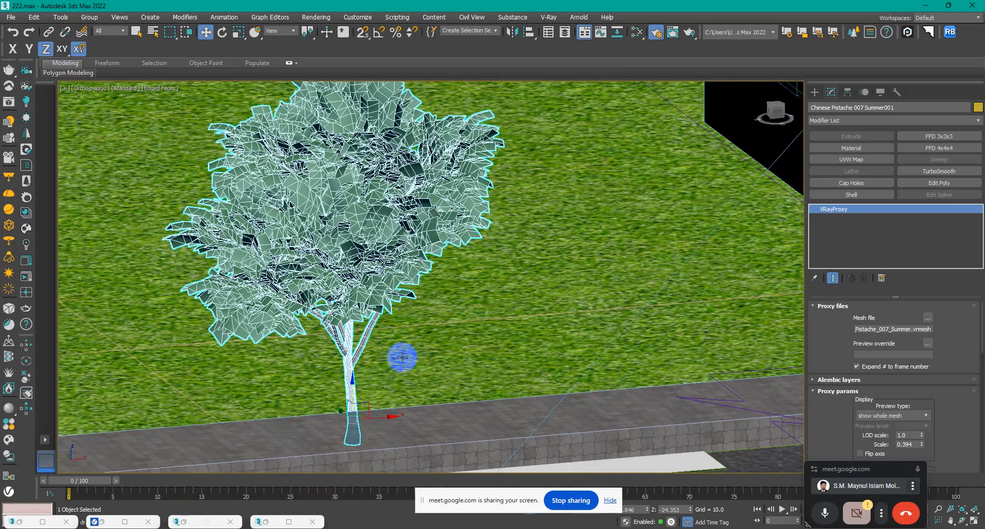
Step: Show the scene through VRayCam001 with safe frames, default shading and no edged faces, with nothing selected
{"action": "key", "text": "c"}
{"action": "key", "text": "shift+f"}
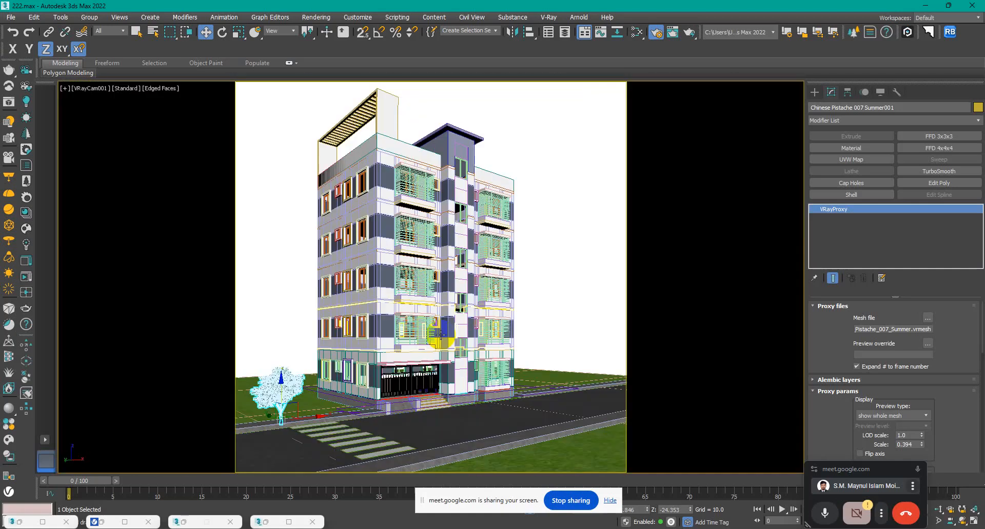
{"action": "left_click", "coordinate": [265, 256]}
{"action": "key", "text": "F3"}
{"action": "key", "text": "F3"}
{"action": "key", "text": "F4"}
Step: Scale the Chinese Pistache tree uniformly to 242.9%
{"action": "left_click", "coordinate": [281, 379]}
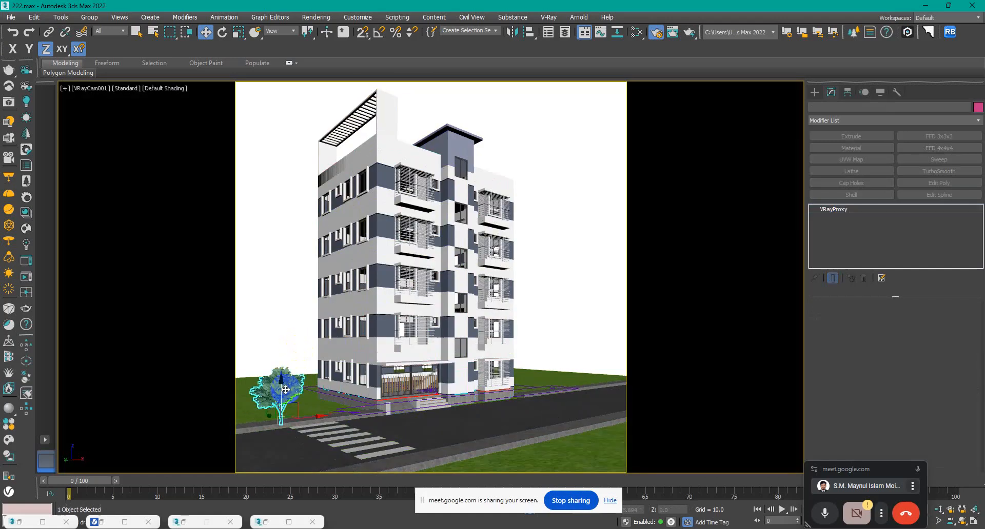
{"action": "right_click", "coordinate": [239, 34]}
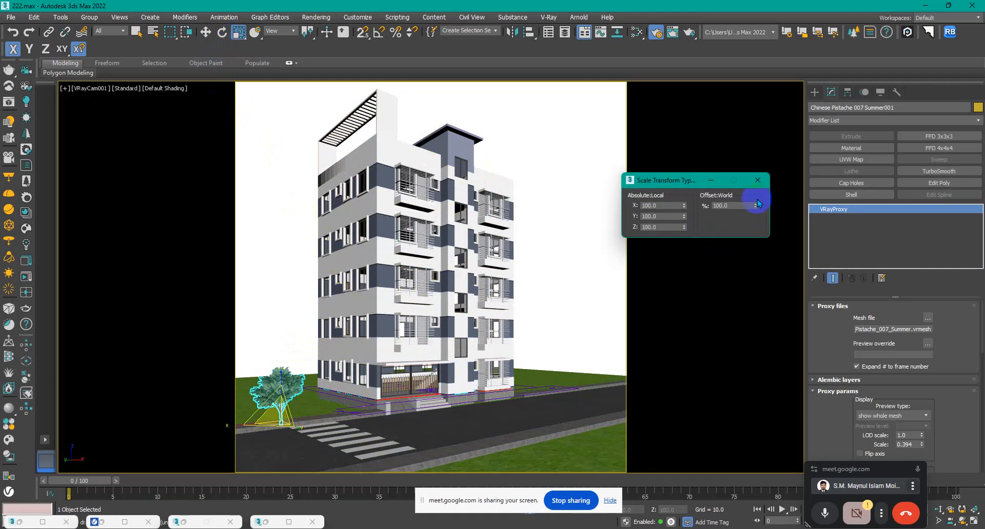
{"action": "left_click_drag", "start_coordinate": [756, 207], "coordinate": [686, 519]}
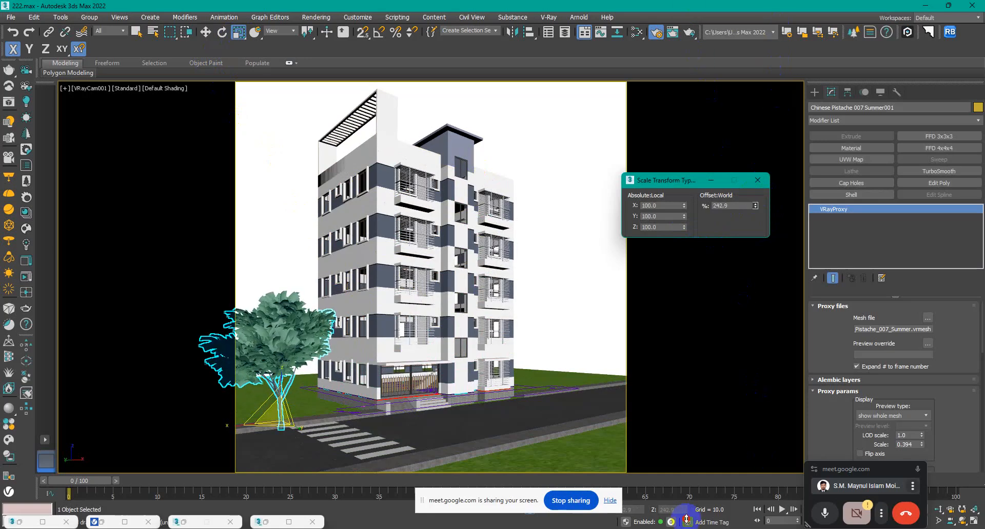
{"action": "left_click", "coordinate": [757, 180]}
{"action": "left_click", "coordinate": [326, 361]}
{"action": "left_click", "coordinate": [287, 346]}
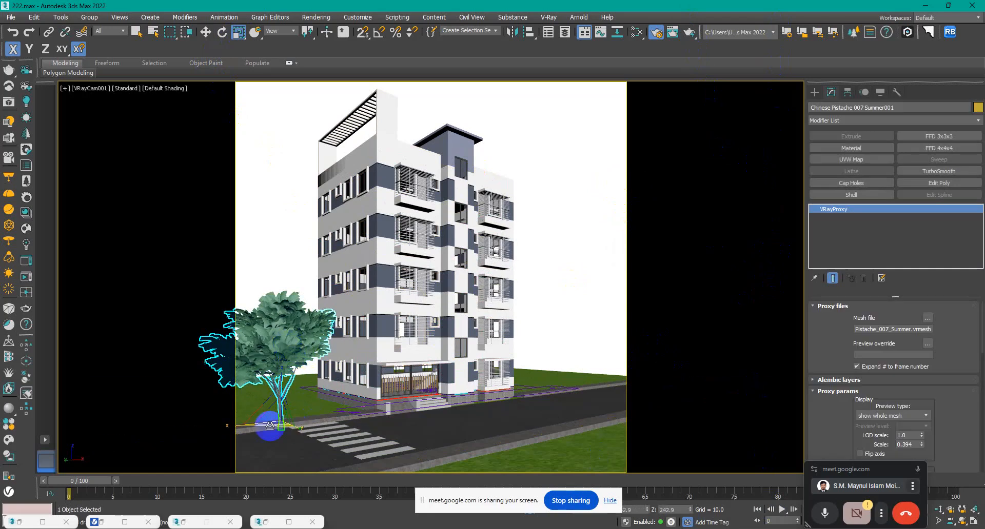
Step: Clone the enlarged tree along the sidewalk to the far side of the building and deselect it
{"action": "left_click", "coordinate": [203, 30]}
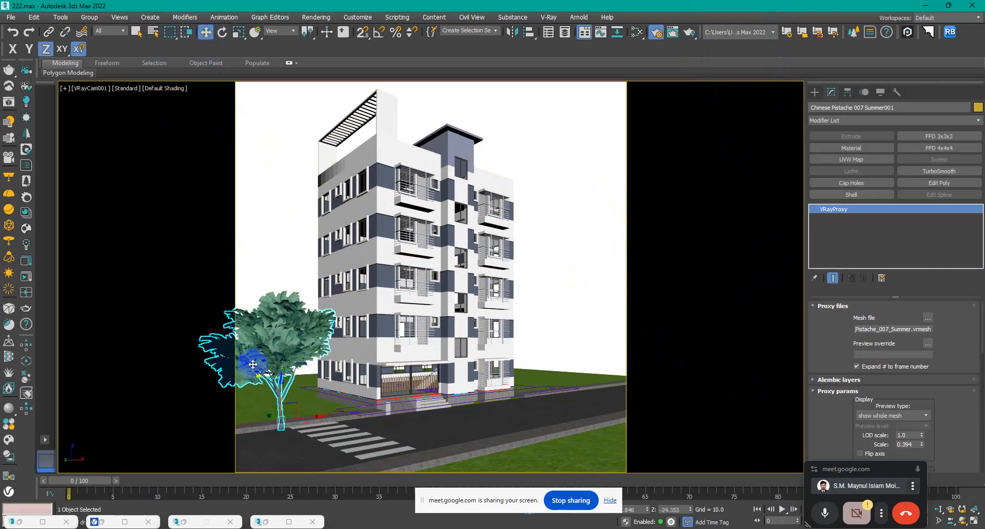
{"action": "left_click_drag", "start_coordinate": [304, 418], "coordinate": [593, 402], "text": "shift"}
{"action": "left_click", "coordinate": [495, 314]}
{"action": "left_click", "coordinate": [583, 263]}
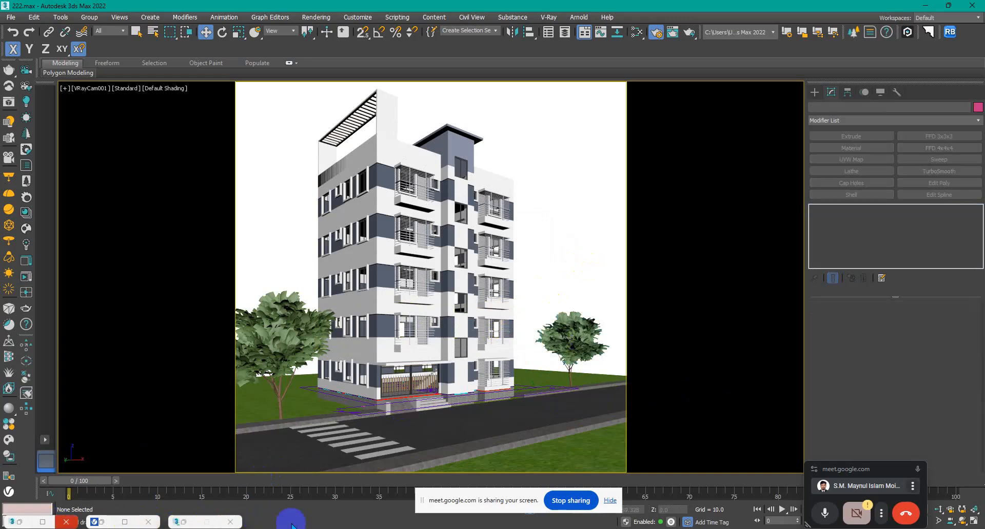
Step: Import the downloaded green hedge (Hedge 89-06) from the Shrubs & bushes category of Chaos Cosmos into the scene
{"action": "left_click", "coordinate": [291, 524]}
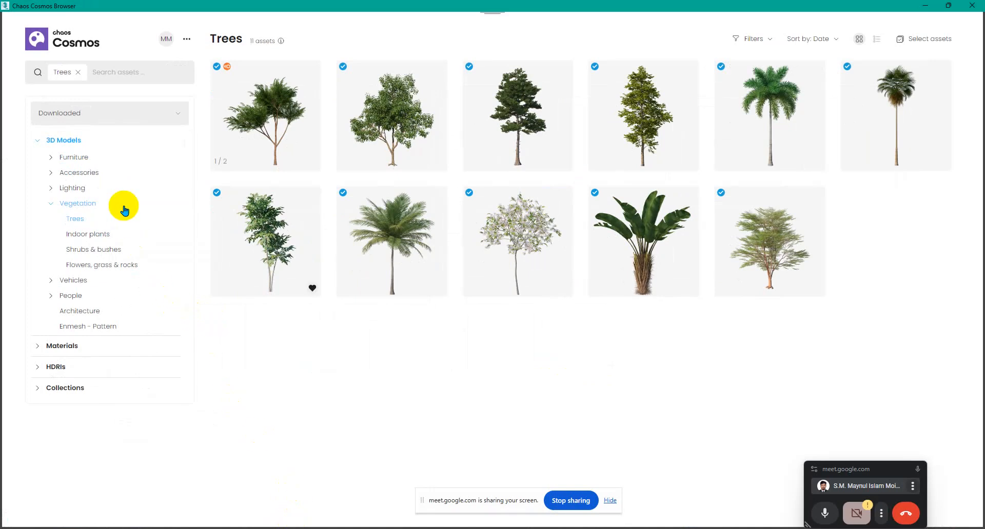
{"action": "left_click", "coordinate": [95, 251]}
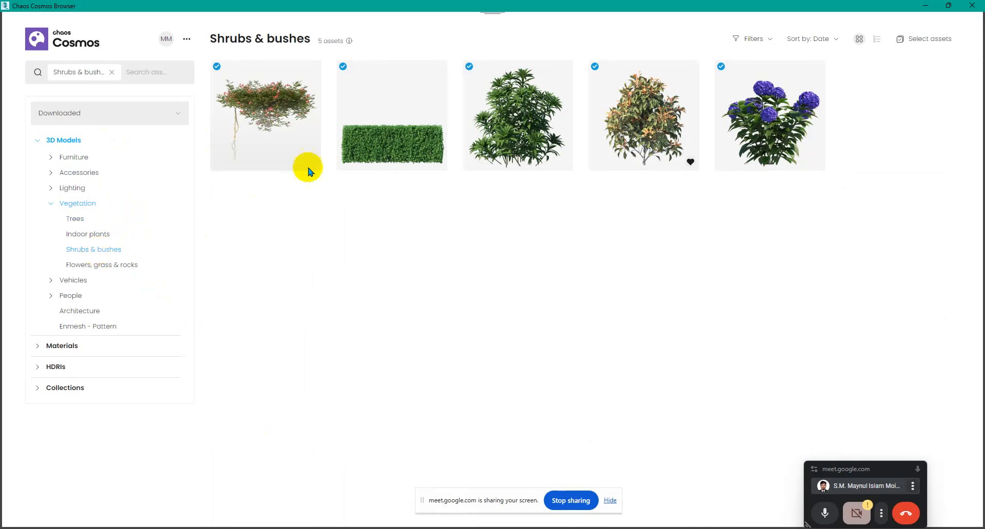
{"action": "mouse_move", "coordinate": [402, 125]}
{"action": "left_click", "coordinate": [435, 72]}
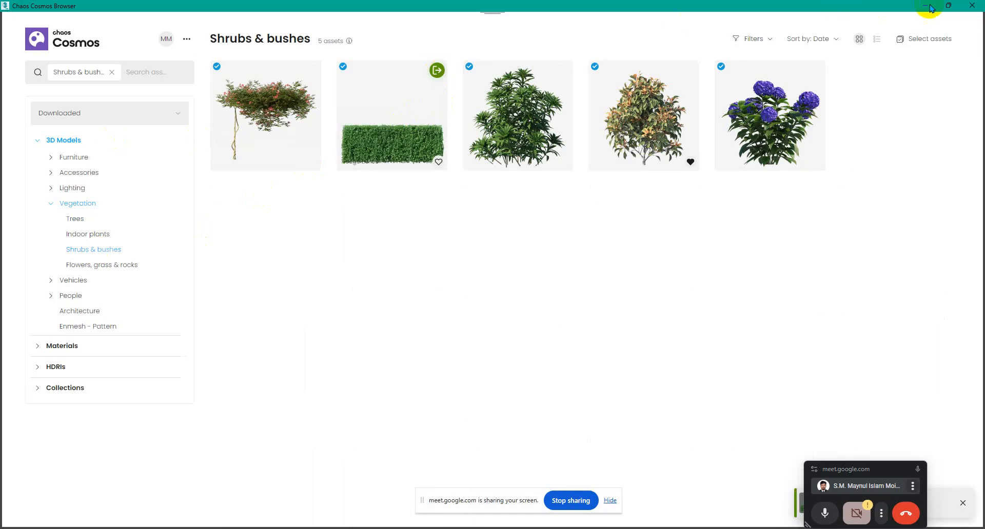
{"action": "left_click", "coordinate": [924, 5]}
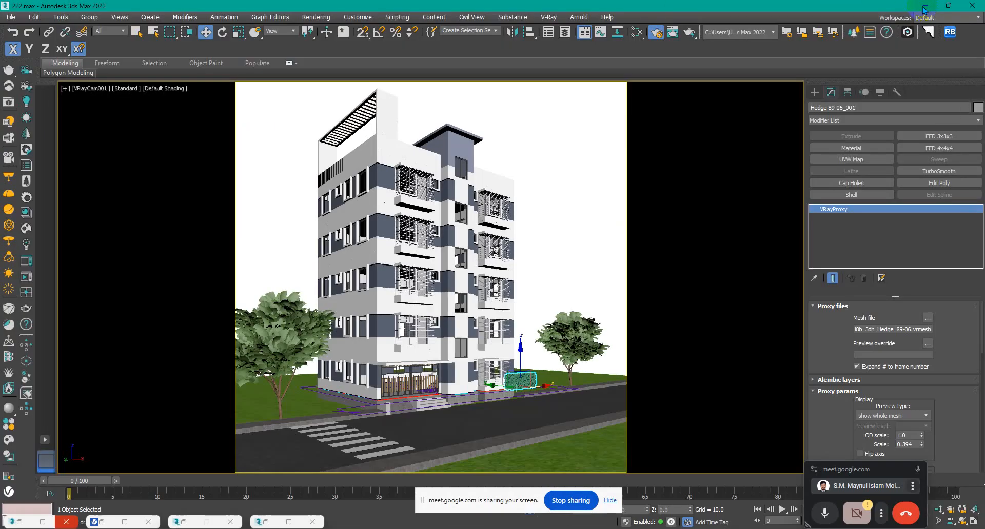
Step: In top view, move the hedge beside the building's corner, between the building and the tree near the crosswalk
{"action": "left_click", "coordinate": [527, 387]}
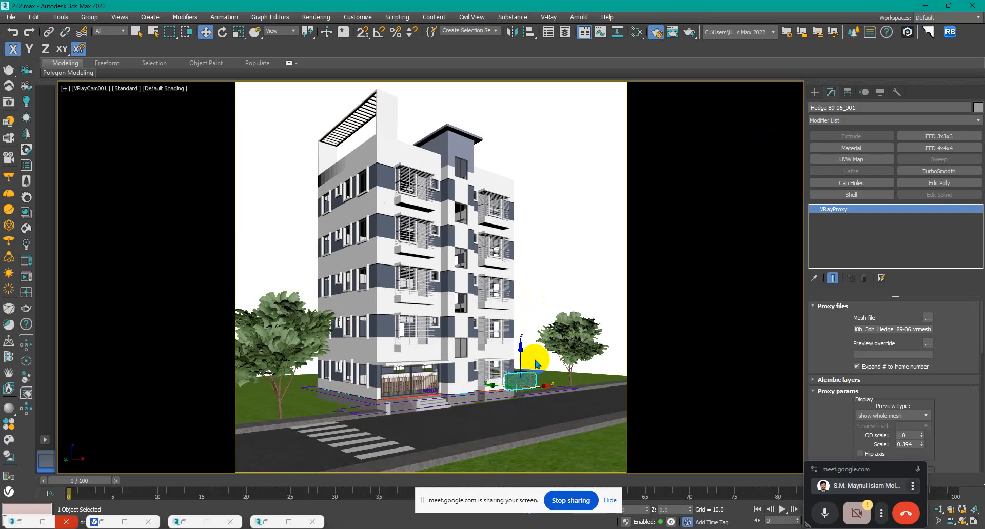
{"action": "key", "text": "t"}
{"action": "scroll", "coordinate": [427, 191], "scroll_direction": "up", "scroll_amount": 5}
{"action": "left_click_drag", "start_coordinate": [505, 209], "coordinate": [361, 186]}
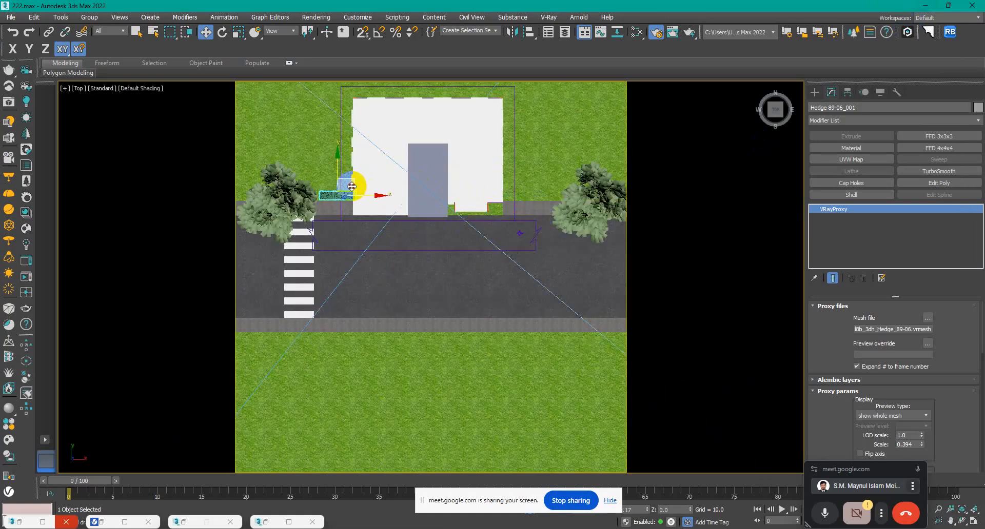
Step: Lower the hedge onto the grass along the inner edge of the sidewalk
{"action": "middle_click_drag", "start_coordinate": [349, 230], "coordinate": [374, 174], "text": "alt"}
{"action": "scroll", "coordinate": [336, 174], "scroll_direction": "up", "scroll_amount": 6}
{"action": "middle_click_drag", "start_coordinate": [380, 215], "coordinate": [492, 179]}
{"action": "left_click_drag", "start_coordinate": [425, 240], "coordinate": [423, 299]}
Step: Clone the hedge as three instances end to end along the sidewalk, past the tree near the crosswalk
{"action": "scroll", "coordinate": [564, 314], "scroll_direction": "down", "scroll_amount": 3}
{"action": "middle_click_drag", "start_coordinate": [563, 310], "coordinate": [598, 288]}
{"action": "mouse_move", "coordinate": [544, 288]}
{"action": "left_mouse_down", "text": "shift"}
{"action": "mouse_move", "coordinate": [422, 293]}
{"action": "mouse_move", "coordinate": [444, 306]}
{"action": "left_mouse_up", "text": "shift"}
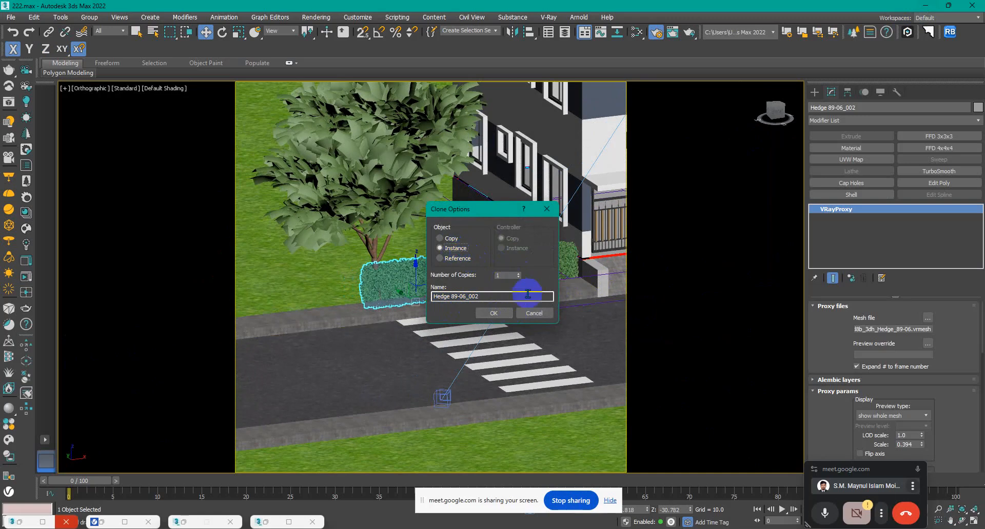
{"action": "left_click", "coordinate": [494, 313]}
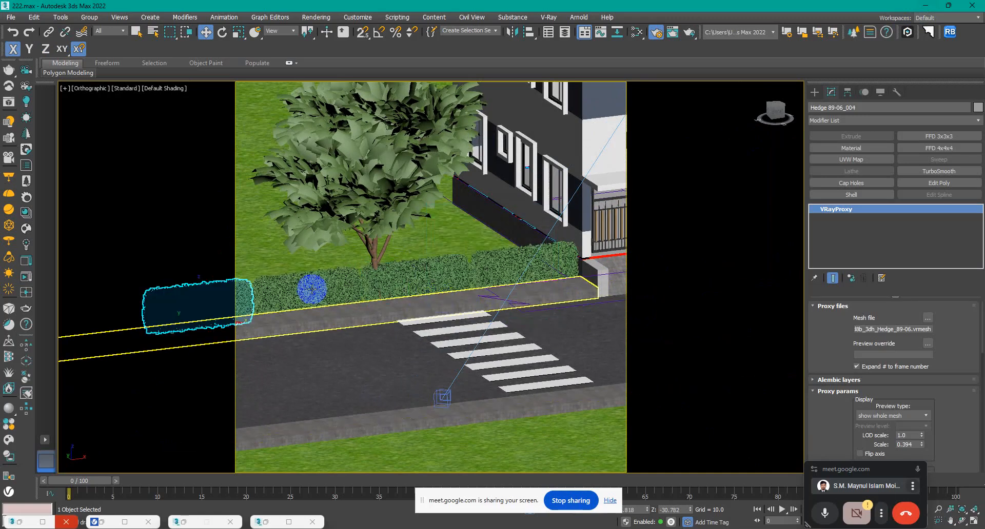
Step: Clone all four hedges along the sidewalk to the building's far side, deselect them and return to the camera view
{"action": "left_click", "coordinate": [477, 268], "text": "ctrl"}
{"action": "scroll", "coordinate": [304, 327], "scroll_direction": "down", "scroll_amount": 6}
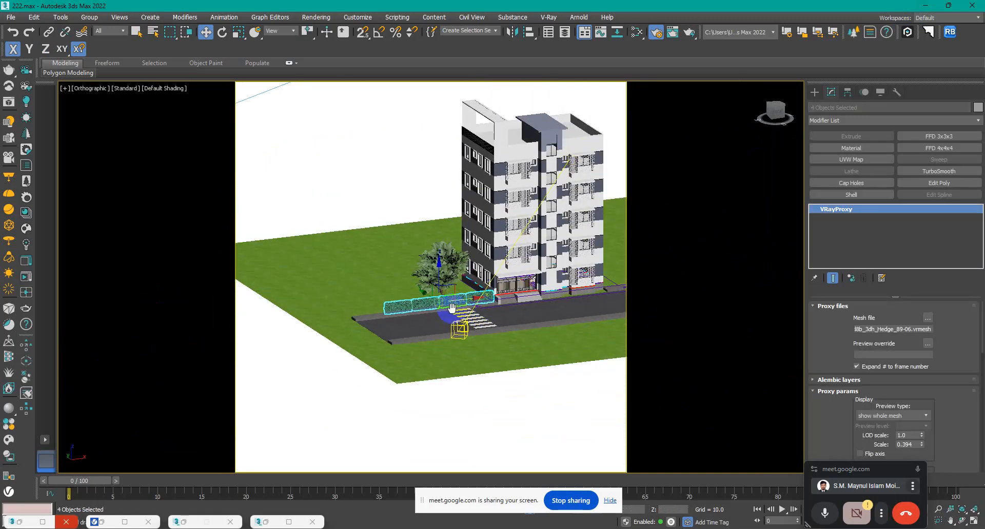
{"action": "left_click_drag", "start_coordinate": [304, 327], "coordinate": [534, 324], "text": "shift"}
{"action": "left_click", "coordinate": [502, 318]}
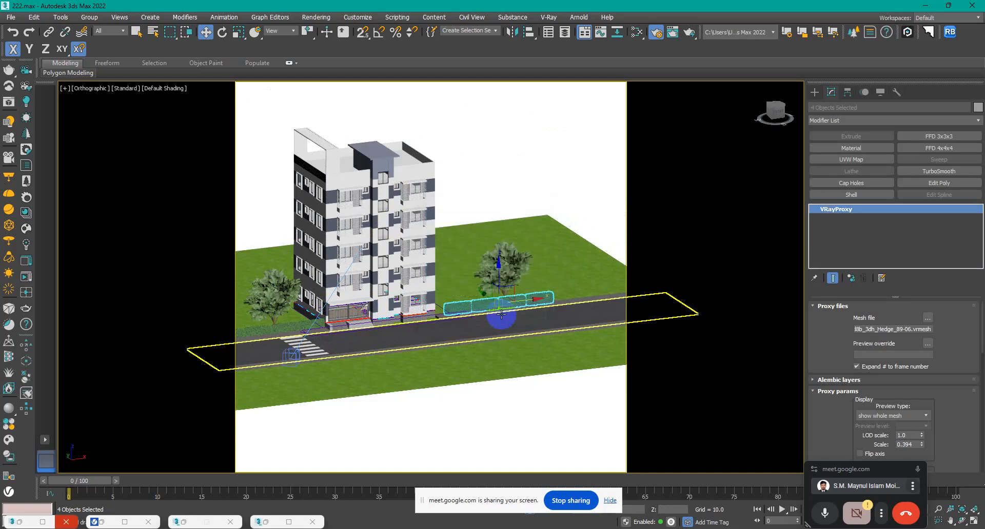
{"action": "key", "text": "c"}
{"action": "left_click", "coordinate": [578, 217]}
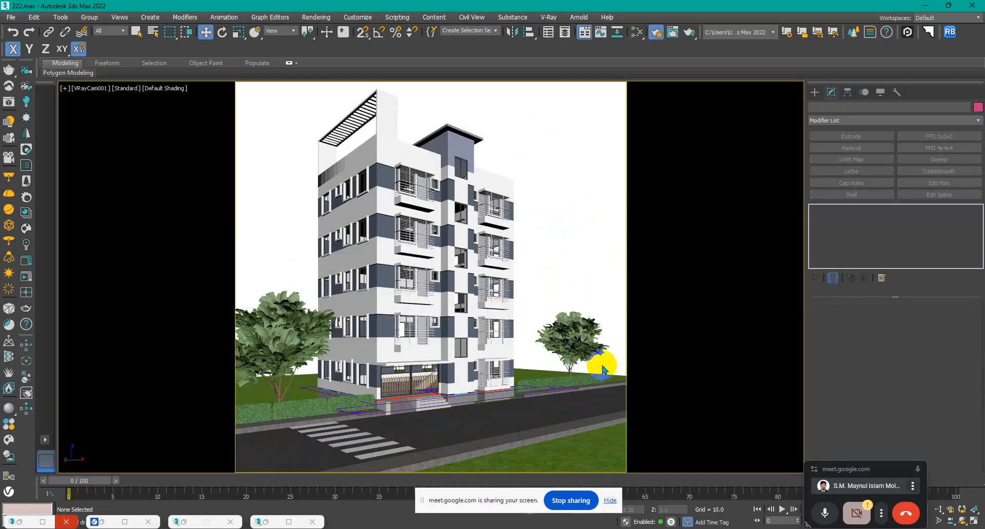
Step: Clone the last hedge as one instance farther along the sidewalk, past the far tree, and deselect it
{"action": "mouse_move", "coordinate": [594, 379]}
{"action": "left_mouse_down"}
{"action": "mouse_move", "coordinate": [626, 385]}
{"action": "mouse_move", "coordinate": [621, 357]}
{"action": "left_mouse_up"}
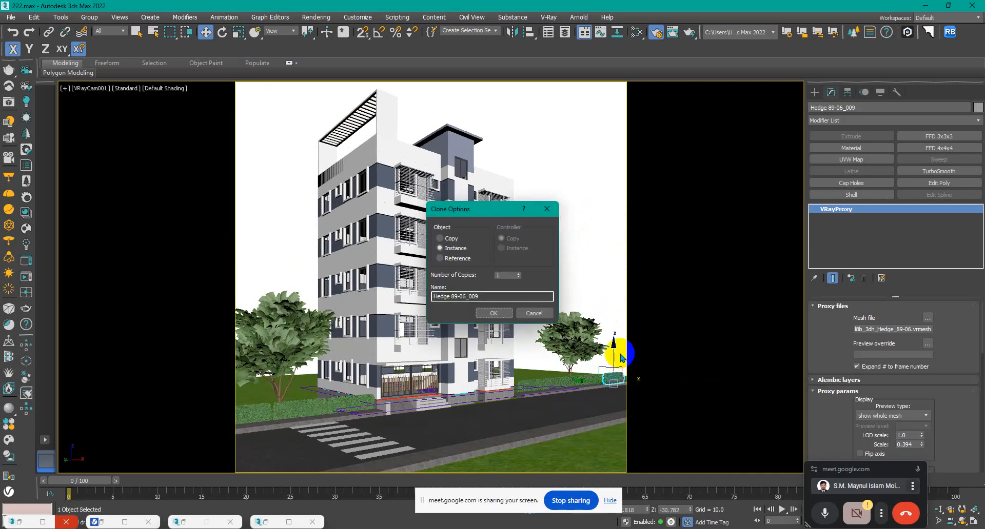
{"action": "left_click", "coordinate": [501, 307]}
{"action": "left_click", "coordinate": [597, 253]}
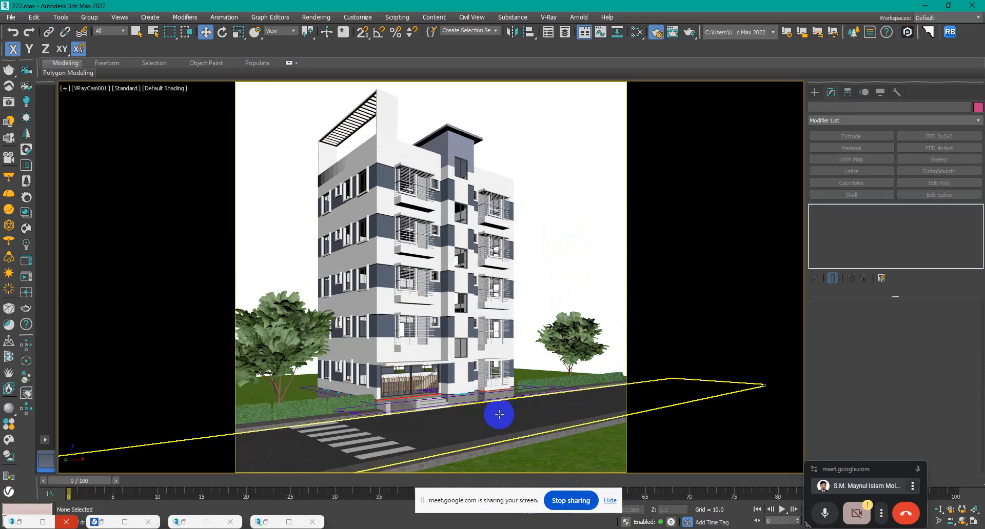
Step: Search the downloaded Chaos Cosmos assets for "car" and import Car 038 into the scene
{"action": "left_click", "coordinate": [9, 440]}
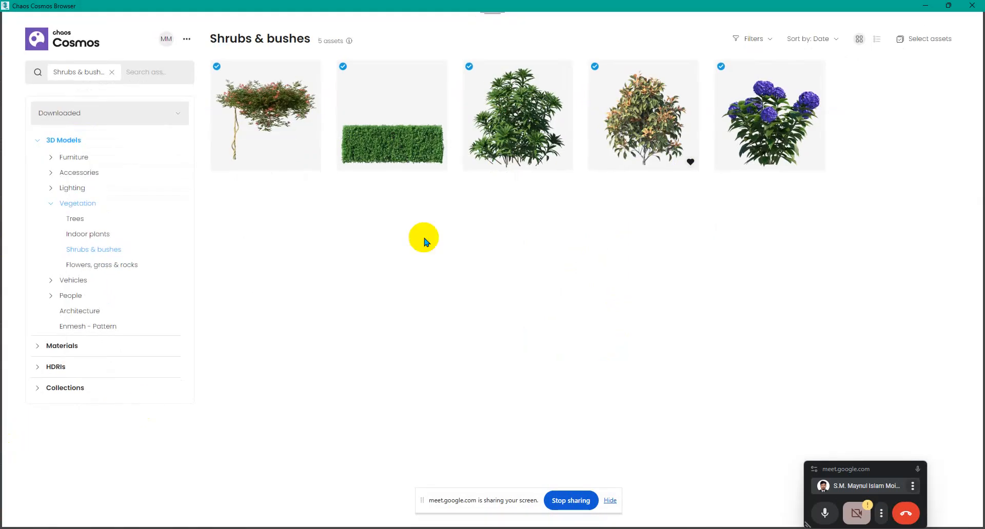
{"action": "left_click", "coordinate": [129, 73]}
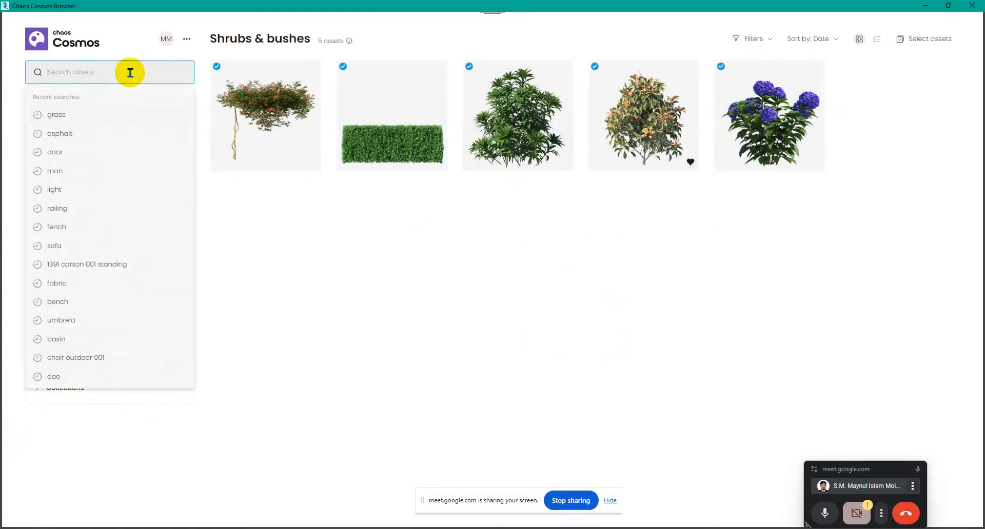
{"action": "type", "text": "car"}
{"action": "key", "text": "Return"}
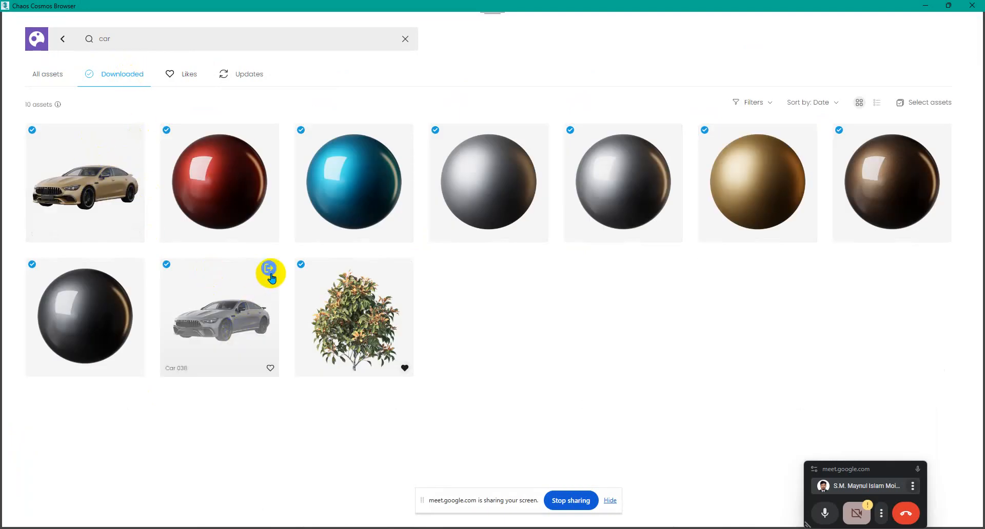
{"action": "left_click", "coordinate": [268, 268]}
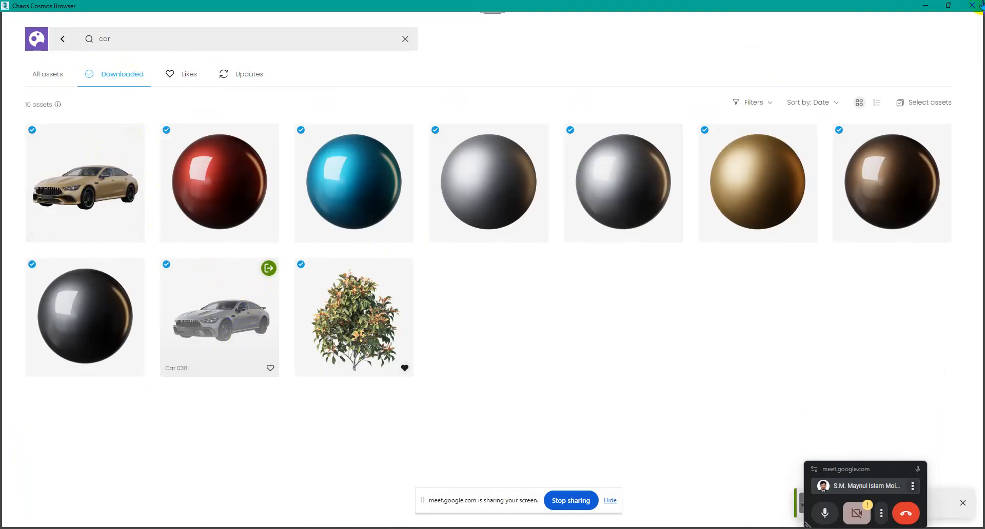
{"action": "left_click", "coordinate": [927, 6]}
Step: In top view, move the car off the building's front edge onto the road
{"action": "key", "text": "t"}
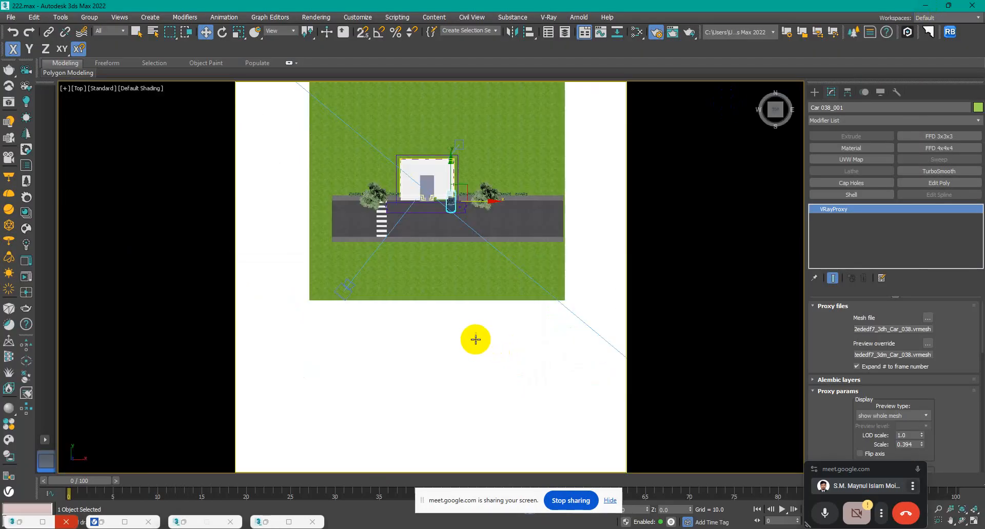
{"action": "key", "text": "z"}
{"action": "scroll", "coordinate": [480, 265], "scroll_direction": "down", "scroll_amount": 8}
{"action": "scroll", "coordinate": [480, 265], "scroll_direction": "down", "scroll_amount": 2}
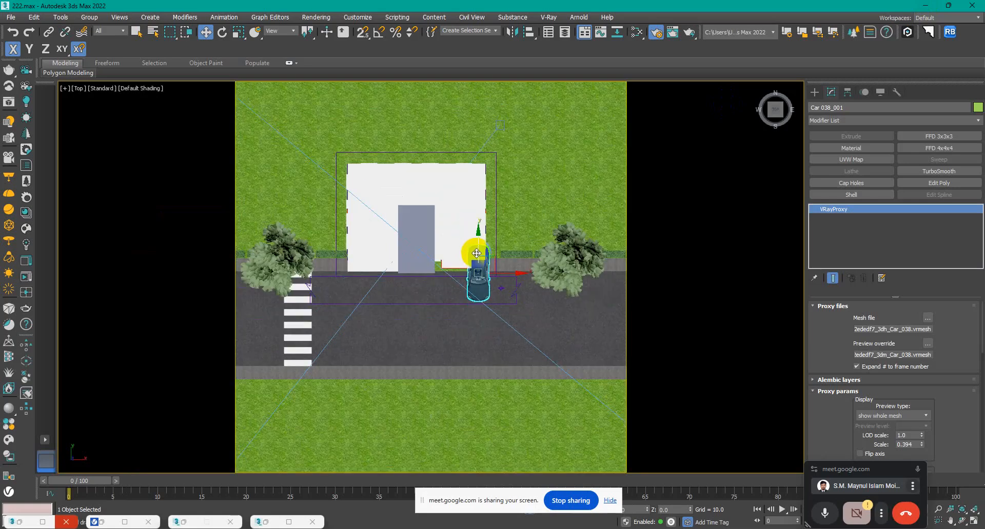
{"action": "left_click_drag", "start_coordinate": [477, 246], "coordinate": [481, 306]}
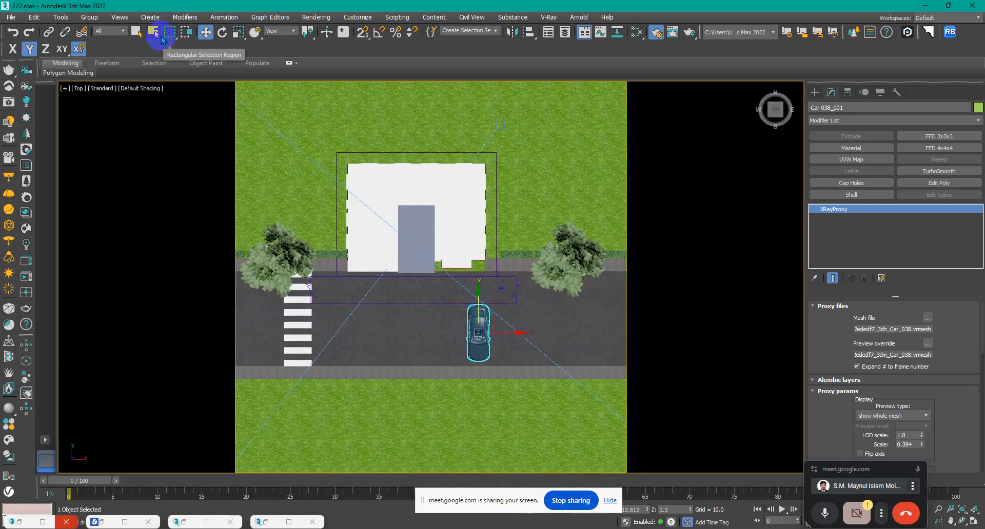
Step: Rotate the car -90 degrees about Z with angle snap on and shift it toward the road's far edge
{"action": "left_click", "coordinate": [223, 31]}
{"action": "left_click", "coordinate": [379, 32]}
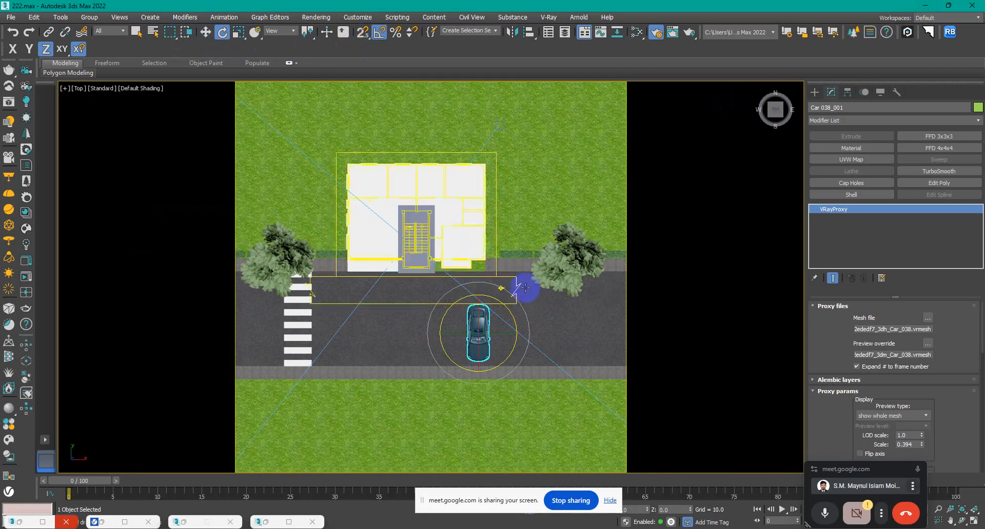
{"action": "left_click_drag", "start_coordinate": [512, 308], "coordinate": [553, 341]}
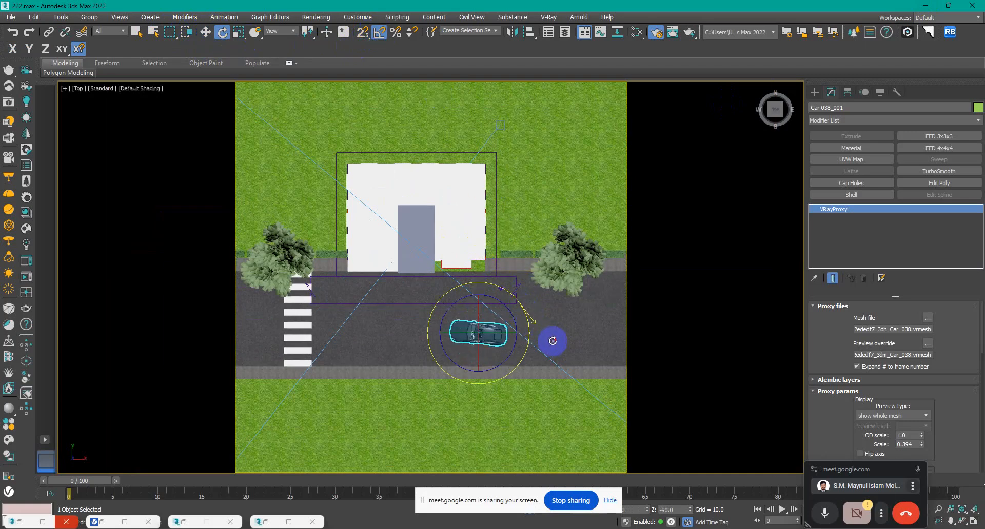
{"action": "left_click", "coordinate": [205, 32]}
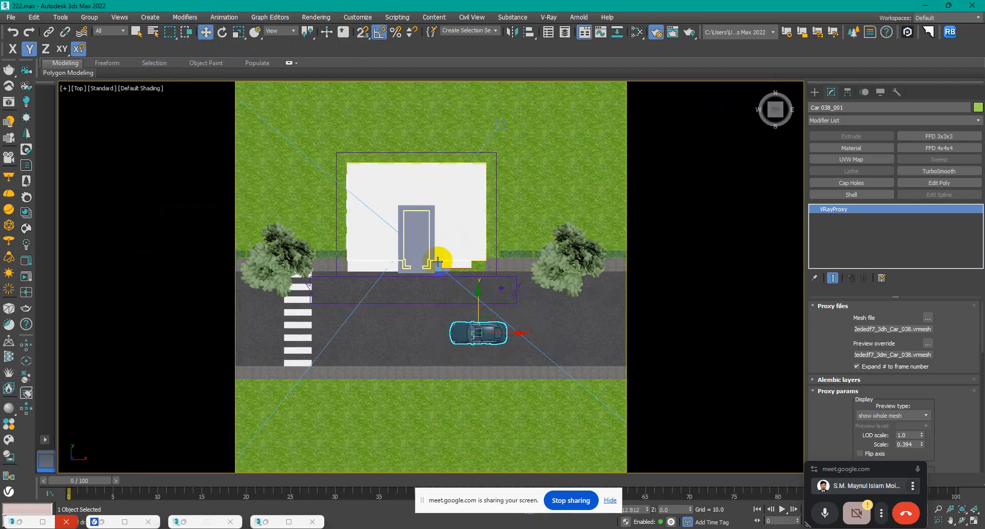
{"action": "left_click_drag", "start_coordinate": [477, 296], "coordinate": [479, 312]}
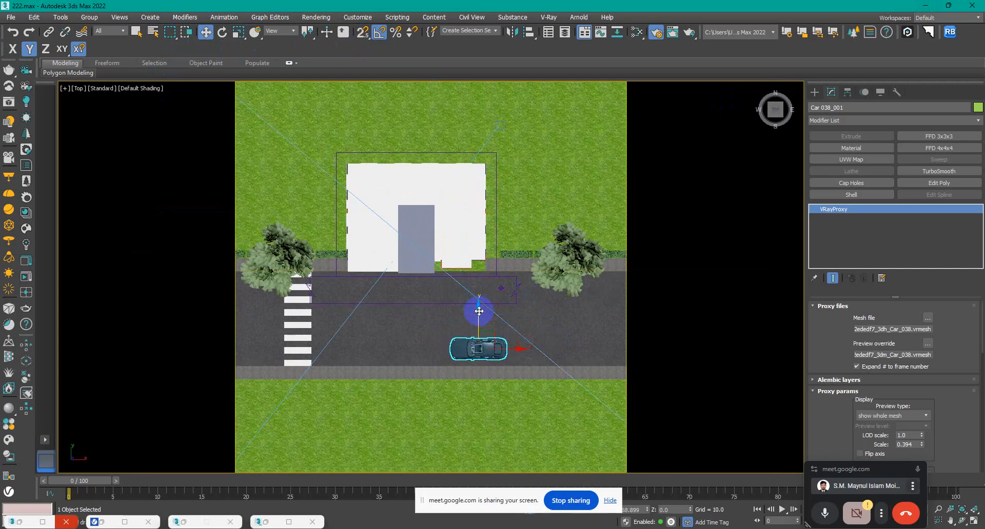
Step: Clone the crosswalk stripes along the road to beside the car, deselect them and return to the camera view
{"action": "left_click", "coordinate": [303, 340]}
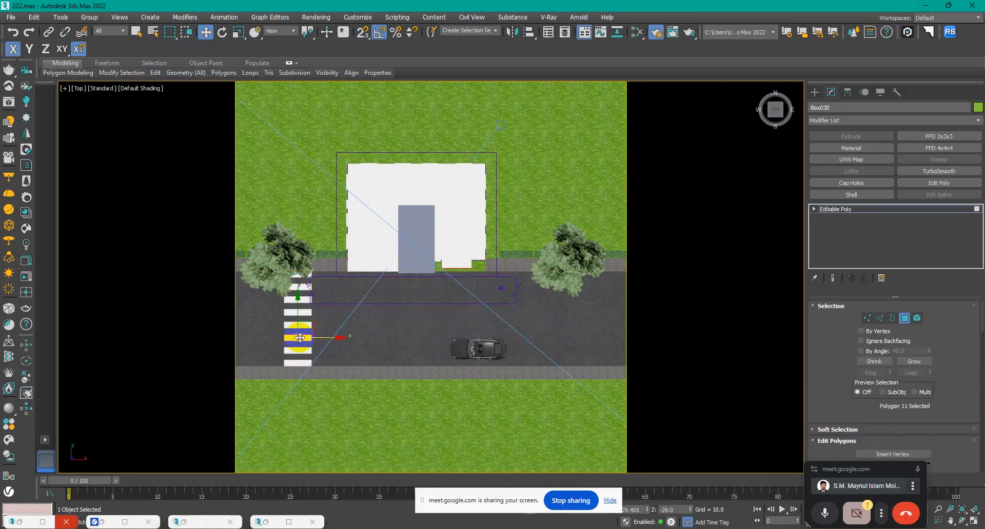
{"action": "left_click", "coordinate": [814, 92]}
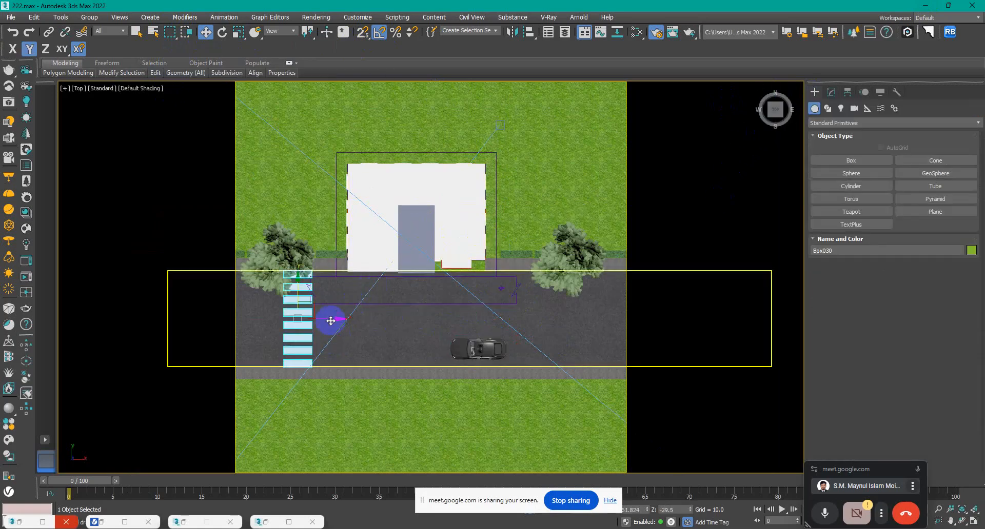
{"action": "left_click_drag", "start_coordinate": [325, 320], "coordinate": [540, 337], "text": "shift"}
{"action": "left_click", "coordinate": [495, 311]}
{"action": "key", "text": "c"}
{"action": "left_click", "coordinate": [595, 200]}
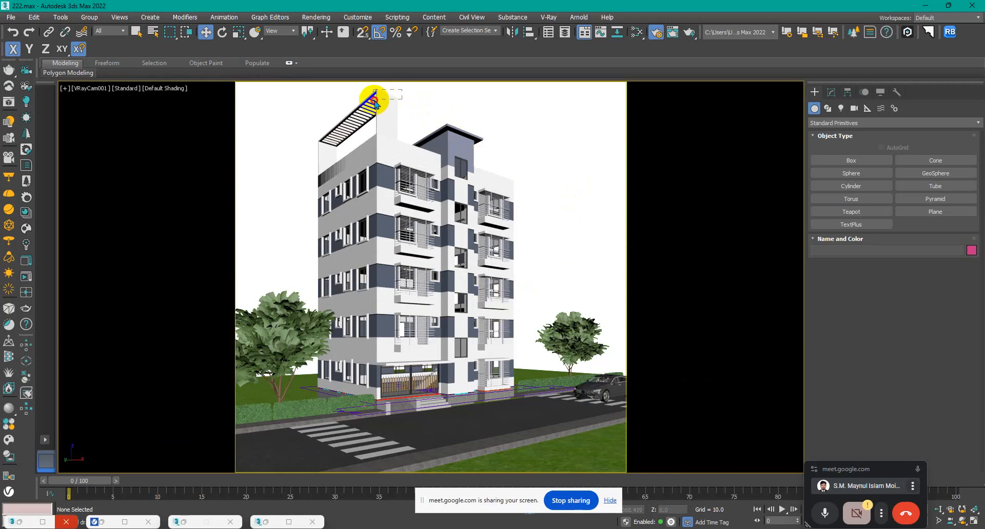
Step: Clone the slatted rooftop pergola as an instance onto the opposite side of the roof and deselect it
{"action": "left_click", "coordinate": [354, 103]}
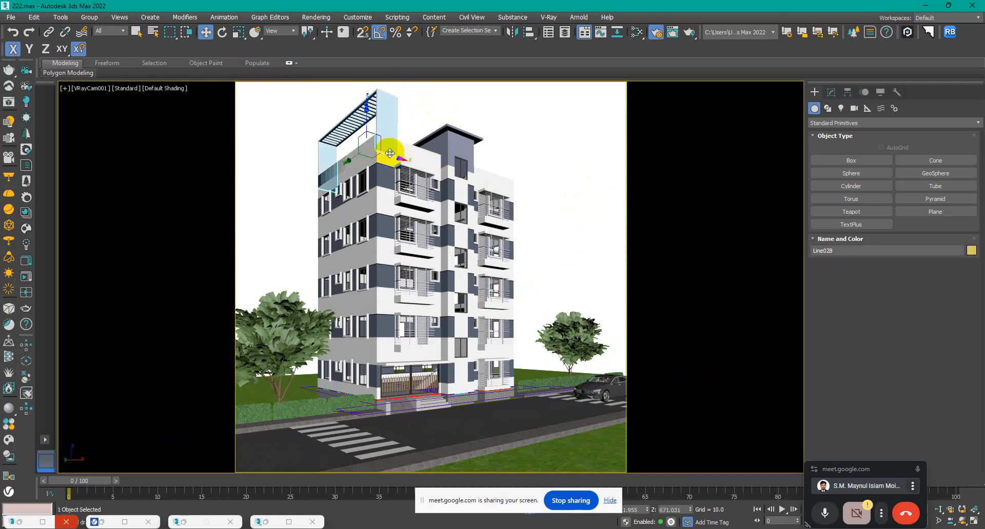
{"action": "left_click_drag", "start_coordinate": [390, 153], "coordinate": [501, 199], "text": "shift"}
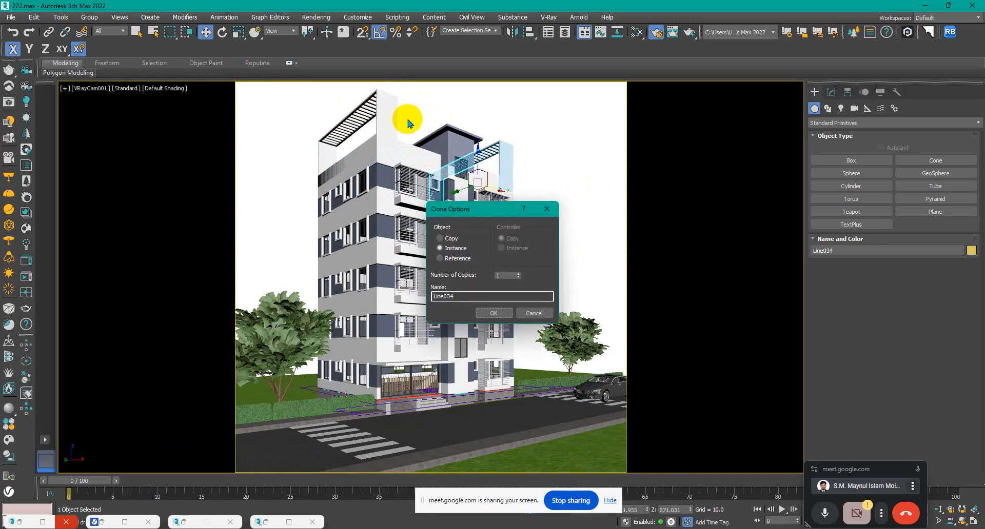
{"action": "left_click", "coordinate": [492, 315]}
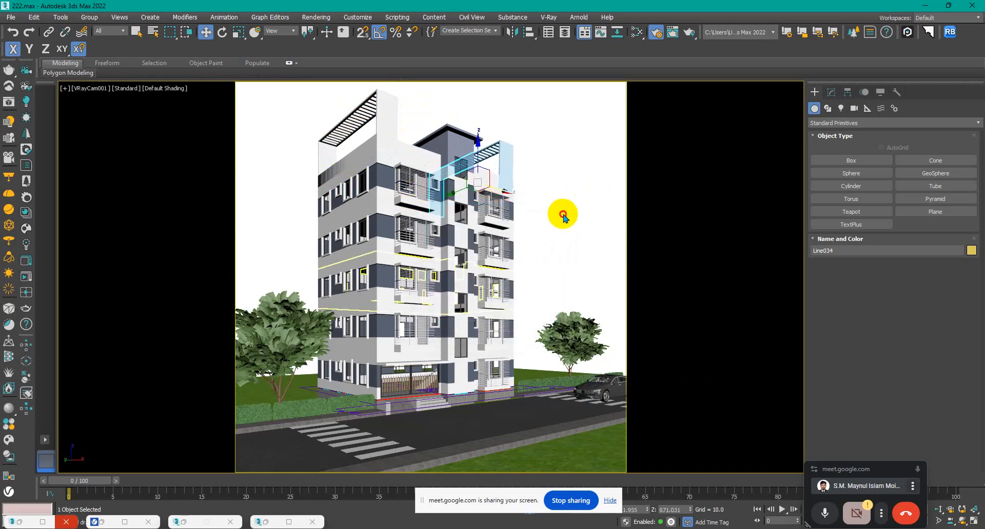
{"action": "left_click", "coordinate": [563, 213]}
Step: Isolate the two rooftop pergolas and the parapet and display them in wireframe in top view
{"action": "left_click", "coordinate": [342, 163]}
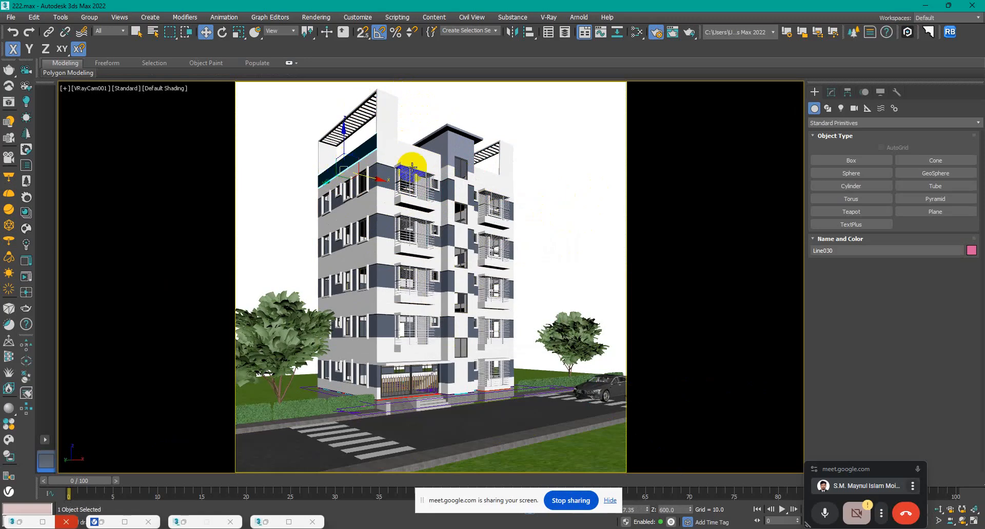
{"action": "left_click", "coordinate": [600, 163]}
{"action": "left_click", "coordinate": [478, 139]}
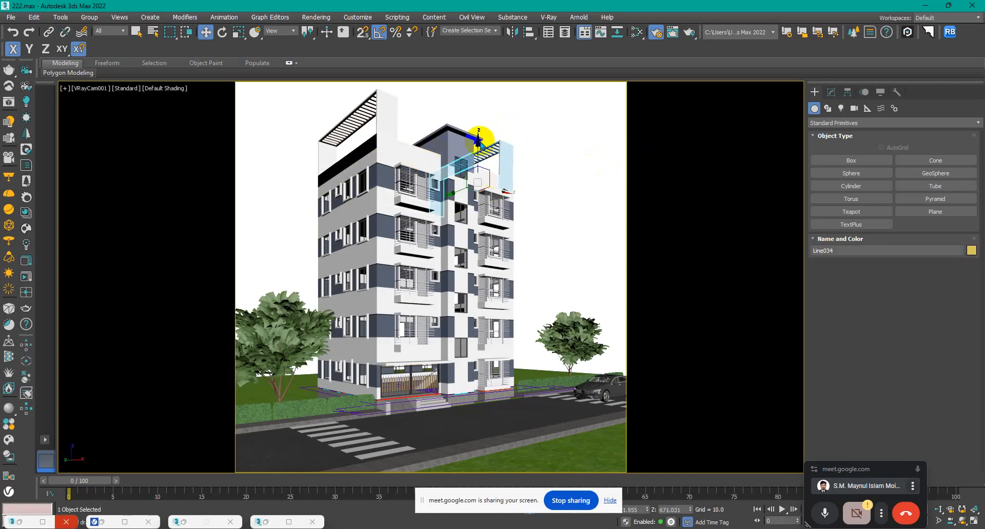
{"action": "left_click", "coordinate": [352, 110], "text": "ctrl"}
{"action": "left_click", "coordinate": [364, 150], "text": "ctrl"}
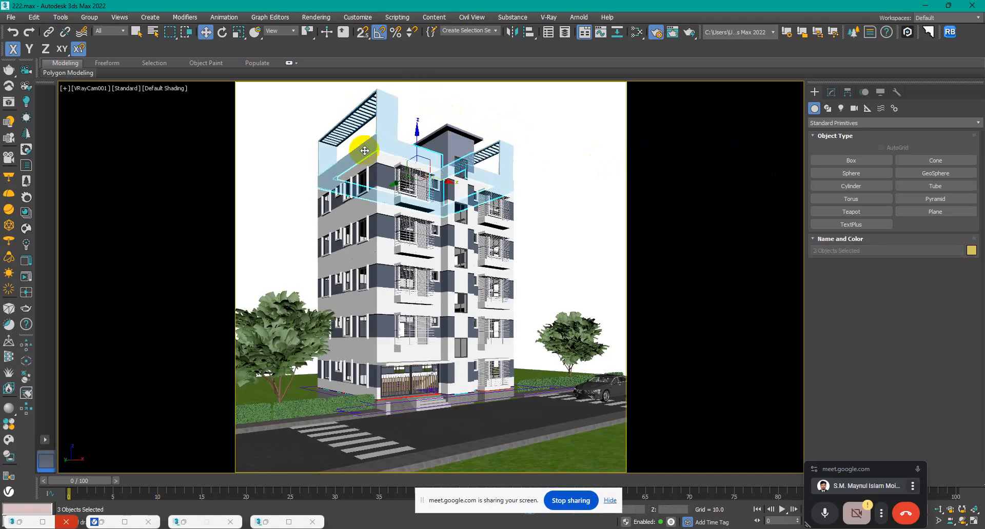
{"action": "key", "text": "alt+q"}
{"action": "key", "text": "t"}
{"action": "key", "text": "z"}
{"action": "key", "text": "F3"}
{"action": "middle_click_drag", "start_coordinate": [322, 265], "coordinate": [438, 266]}
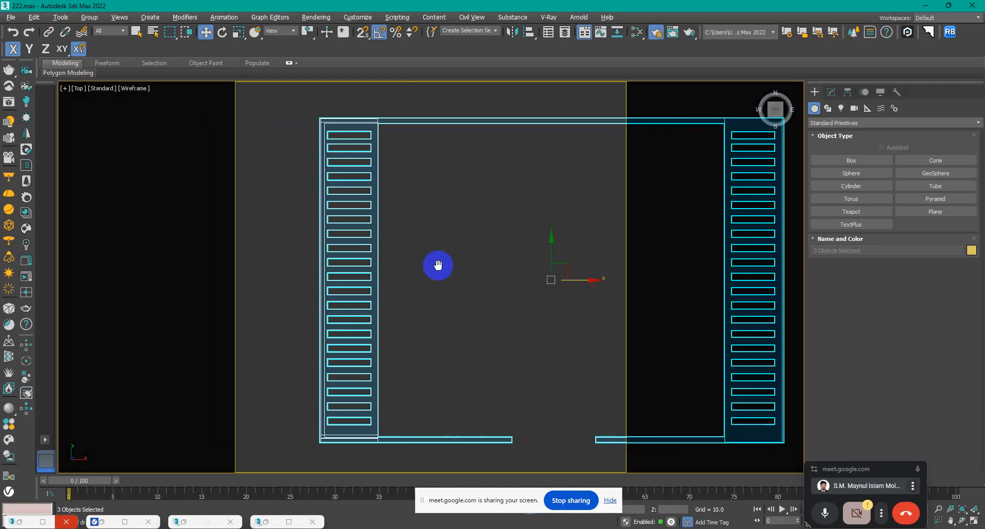
{"action": "scroll", "coordinate": [446, 238], "scroll_direction": "down", "scroll_amount": 2}
{"action": "scroll", "coordinate": [451, 261], "scroll_direction": "up", "scroll_amount": 3}
{"action": "scroll", "coordinate": [472, 285], "scroll_direction": "down", "scroll_amount": 2}
{"action": "left_click", "coordinate": [482, 290]}
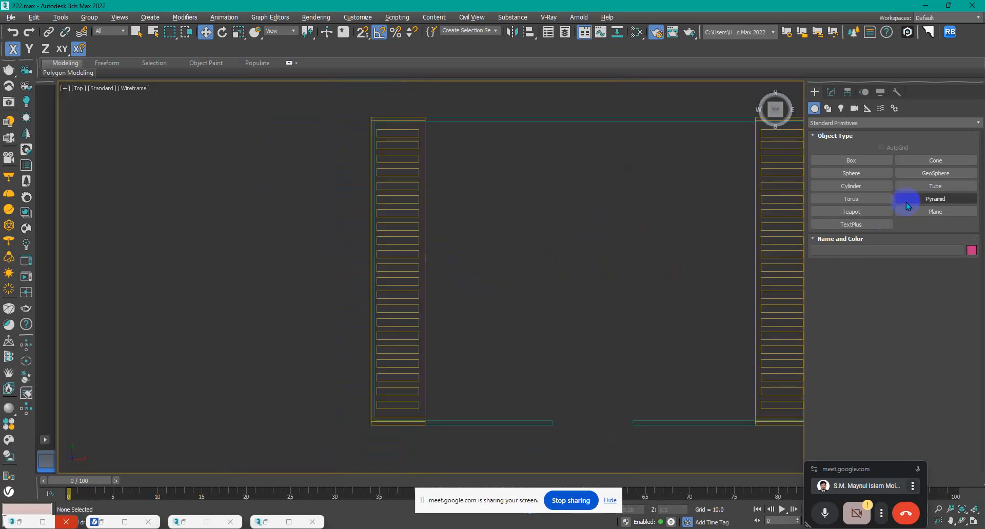
Step: Draw a box between the two pergolas with one length segment and a height of 96
{"action": "left_click", "coordinate": [866, 160]}
{"action": "left_click_drag", "start_coordinate": [474, 224], "coordinate": [556, 292]}
{"action": "left_click", "coordinate": [851, 105]}
{"action": "left_click", "coordinate": [830, 92]}
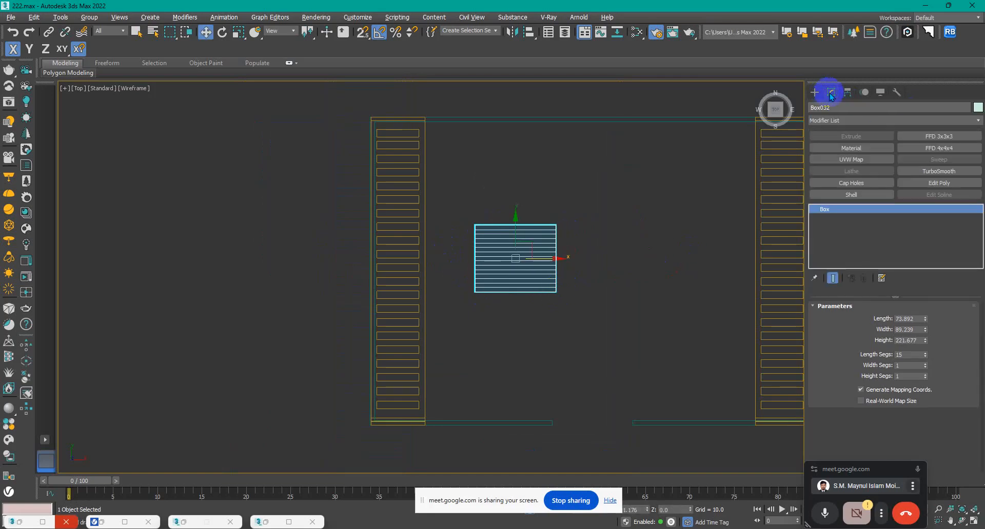
{"action": "right_click", "coordinate": [925, 355]}
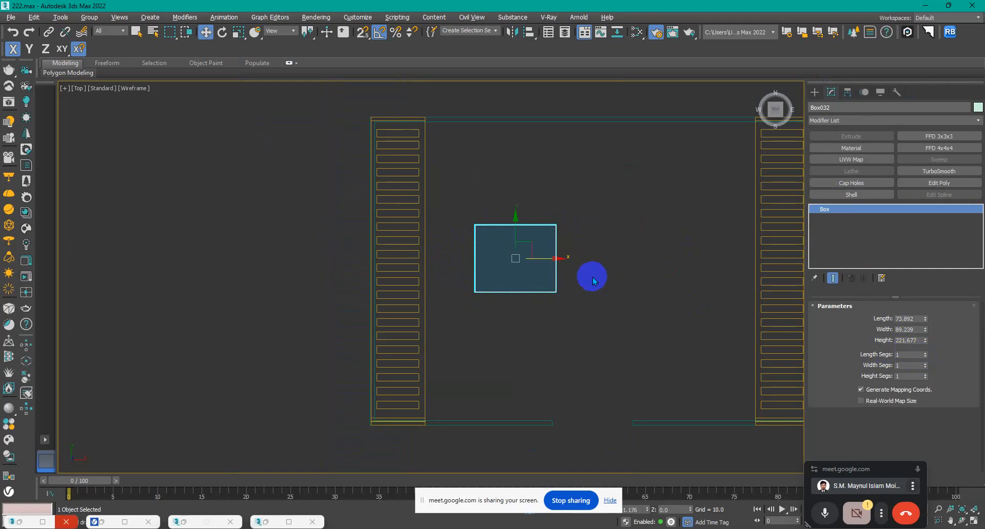
{"action": "left_click", "coordinate": [918, 340]}
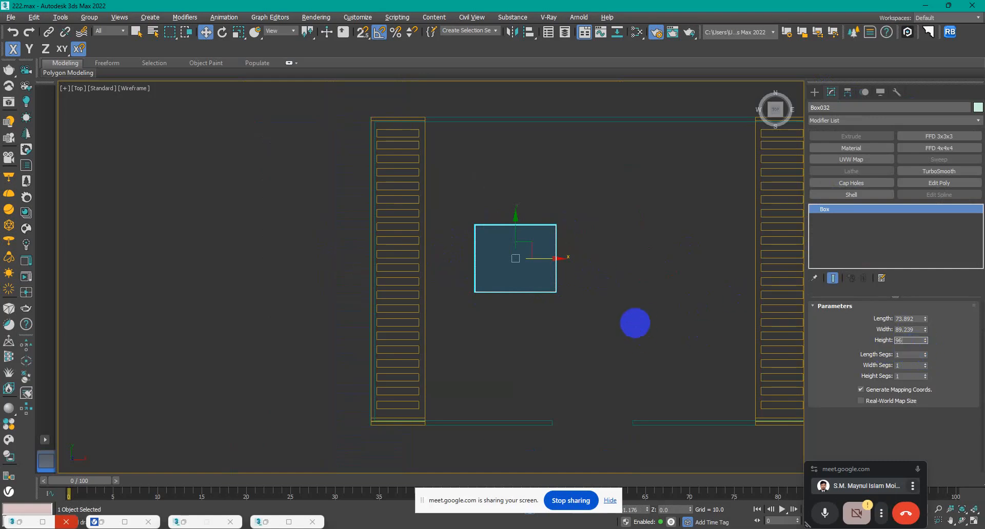
{"action": "type", "text": "96.0"}
Step: Set the box's length and width to 36 and position it over the west pergola's slats near the outer edge
{"action": "left_click_drag", "start_coordinate": [545, 257], "coordinate": [443, 258]}
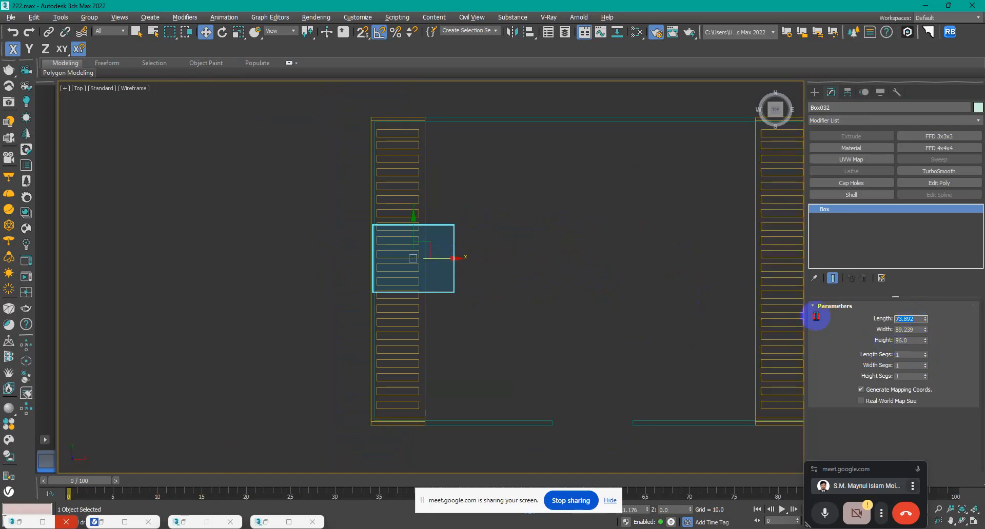
{"action": "key", "text": "Tab"}
{"action": "type", "text": "36"}
{"action": "key", "text": "Return"}
{"action": "scroll", "coordinate": [798, 309], "scroll_direction": "up", "scroll_amount": 2}
{"action": "middle_click_drag", "start_coordinate": [327, 247], "coordinate": [491, 264]}
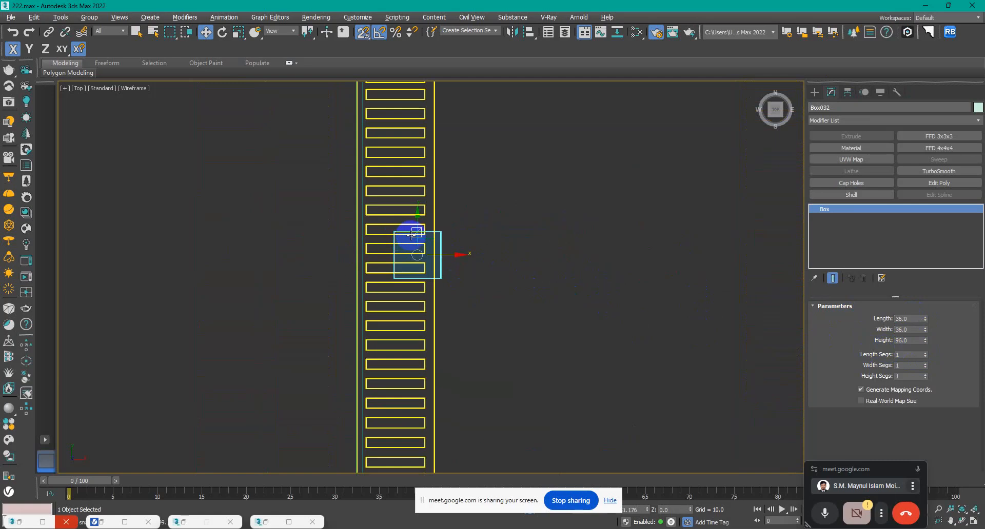
{"action": "left_click_drag", "start_coordinate": [419, 235], "coordinate": [419, 263]}
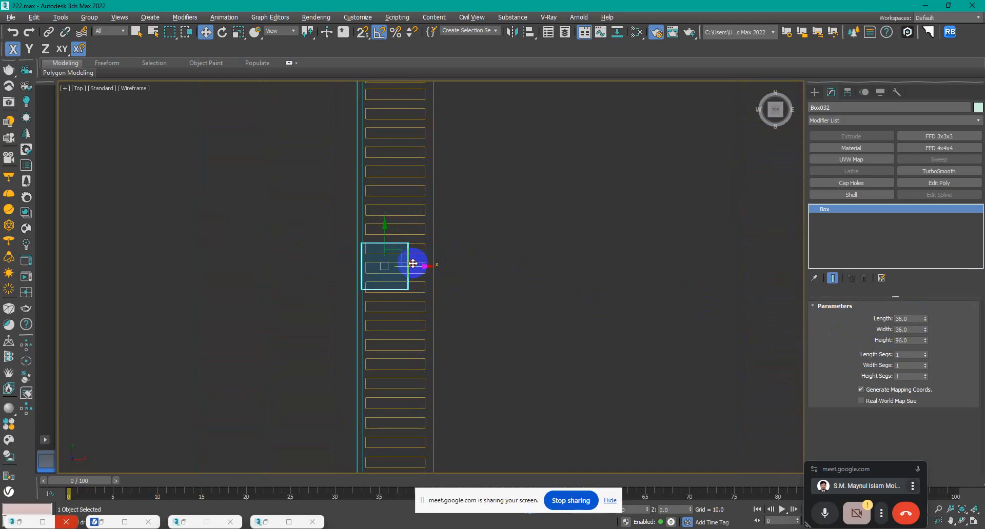
Step: Convert the box to Editable Poly and move its vertices to span the width of the pergola's slats
{"action": "right_click", "coordinate": [419, 266]}
{"action": "mouse_move", "coordinate": [501, 374]}
{"action": "left_click", "coordinate": [556, 375]}
{"action": "left_click", "coordinate": [868, 318]}
{"action": "left_click_drag", "start_coordinate": [591, 378], "coordinate": [371, 195]}
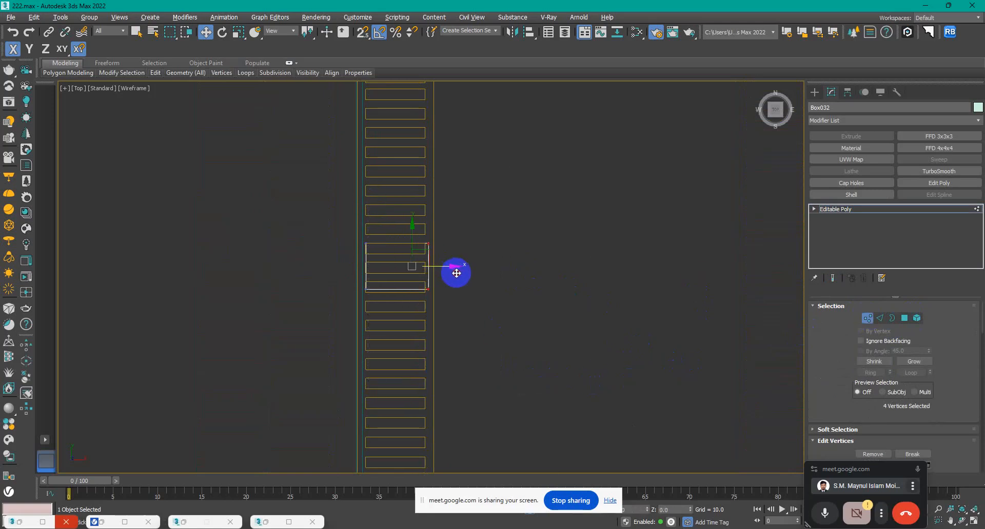
Step: End the isolation and, in the camera view, raise the box to roof level at Z 600
{"action": "key", "text": "c"}
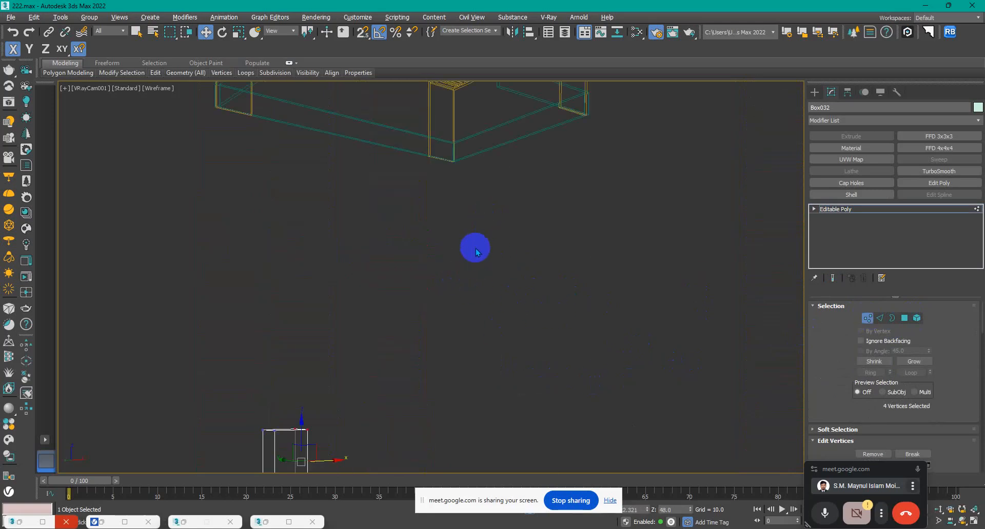
{"action": "left_click", "coordinate": [814, 92]}
{"action": "key", "text": "shift+f"}
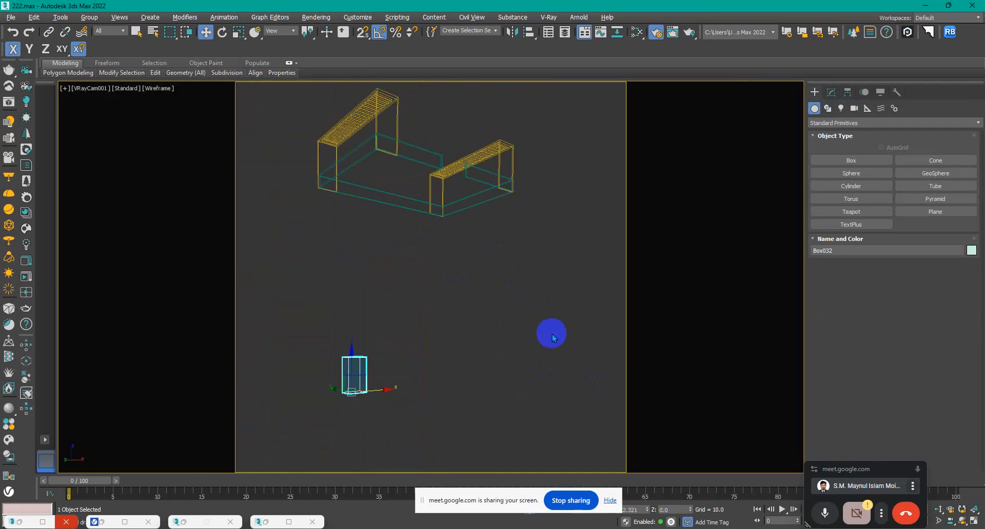
{"action": "right_click", "coordinate": [547, 336]}
{"action": "left_click", "coordinate": [585, 290]}
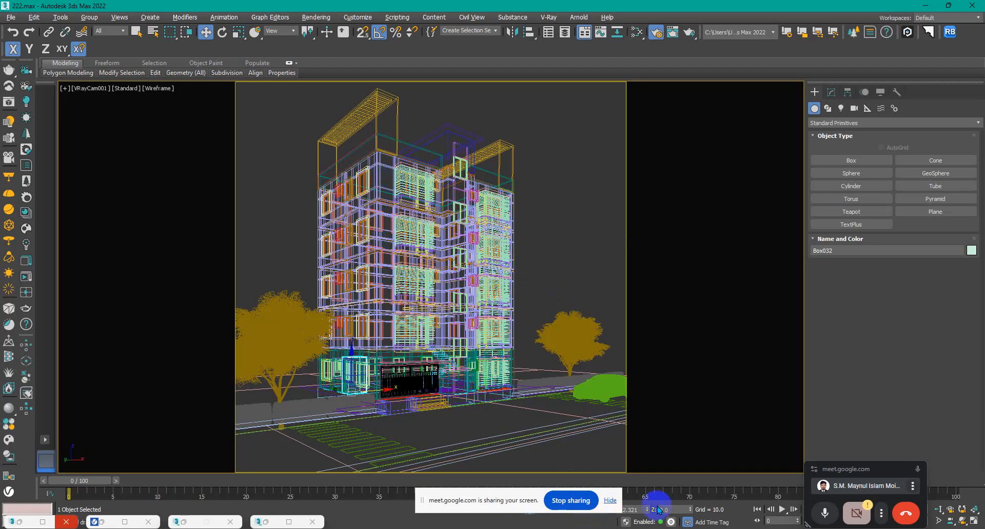
{"action": "type", "text": "0"}
{"action": "key", "text": "Return"}
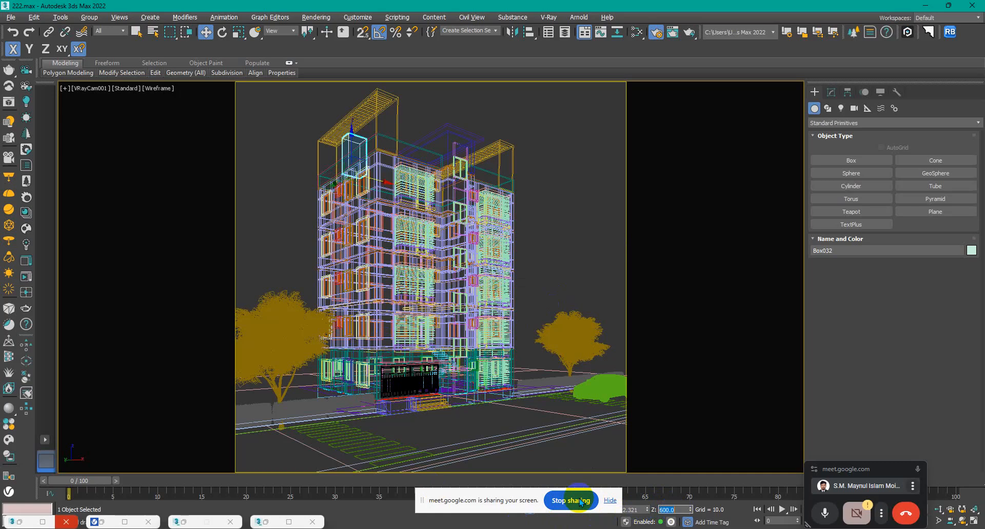
Step: Isolate the west pergola together with the new box and show them in a wireframe Left view
{"action": "left_click", "coordinate": [598, 228]}
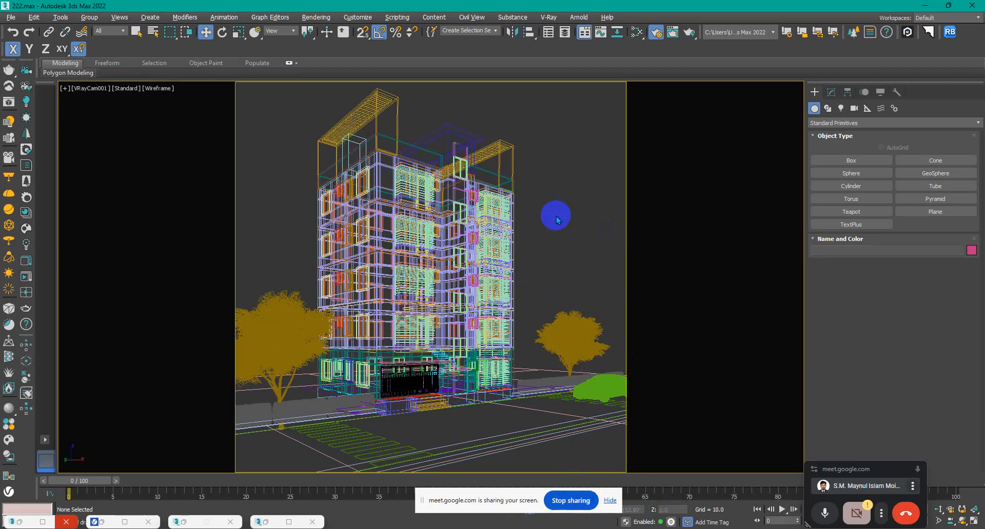
{"action": "key", "text": "F3"}
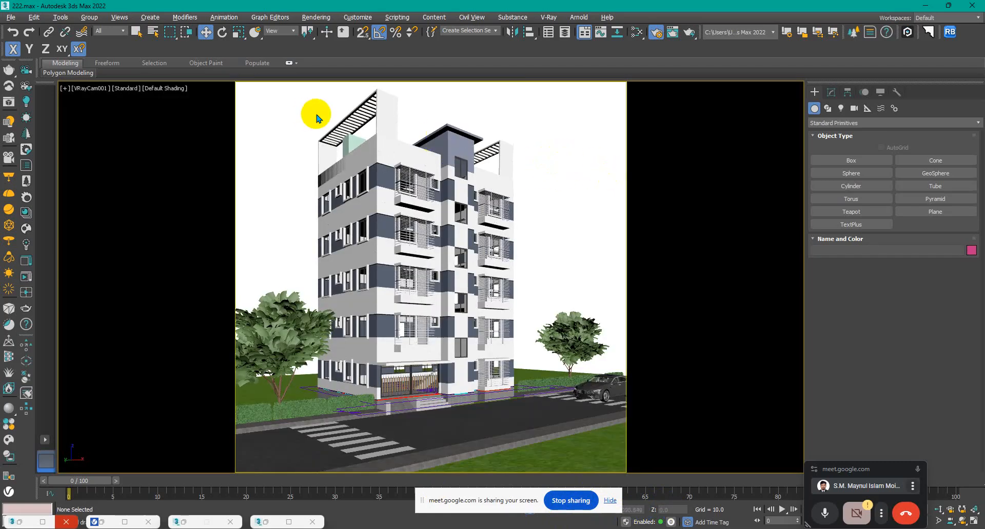
{"action": "left_click", "coordinate": [365, 121]}
{"action": "left_click", "coordinate": [347, 138], "text": "ctrl"}
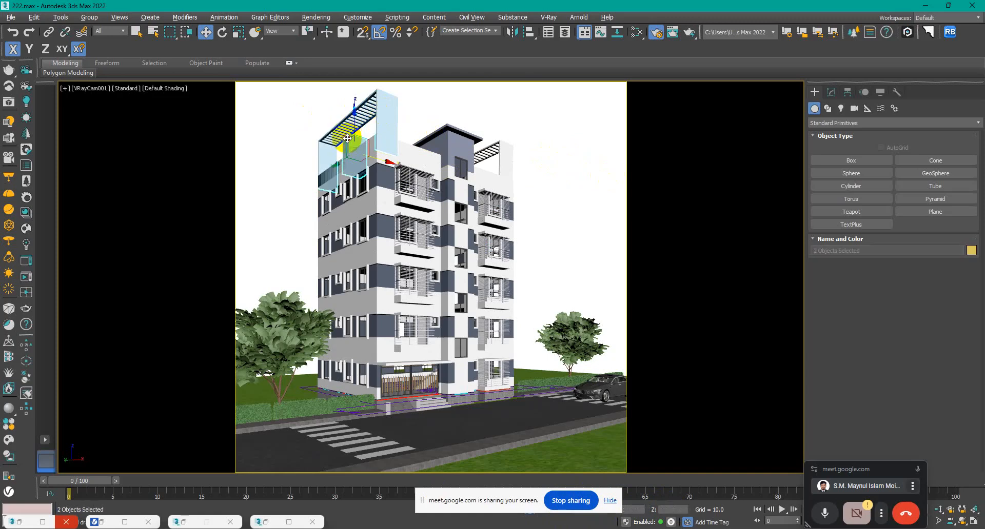
{"action": "key", "text": "alt+q"}
{"action": "key", "text": "l"}
{"action": "key", "text": "F3"}
{"action": "mouse_move", "coordinate": [565, 235]}
{"action": "middle_mouse_down"}
{"action": "mouse_move", "coordinate": [503, 207]}
{"action": "mouse_move", "coordinate": [499, 216]}
{"action": "middle_mouse_up"}
{"action": "key", "text": "F3"}
{"action": "scroll", "coordinate": [522, 253], "scroll_direction": "down", "scroll_amount": 2}
Step: Convert the west pergola from ProBoolean to Editable Poly
{"action": "left_click", "coordinate": [545, 279]}
{"action": "left_click_drag", "start_coordinate": [574, 149], "coordinate": [542, 226]}
{"action": "left_click", "coordinate": [659, 274]}
{"action": "left_click", "coordinate": [646, 272]}
{"action": "left_click", "coordinate": [831, 92]}
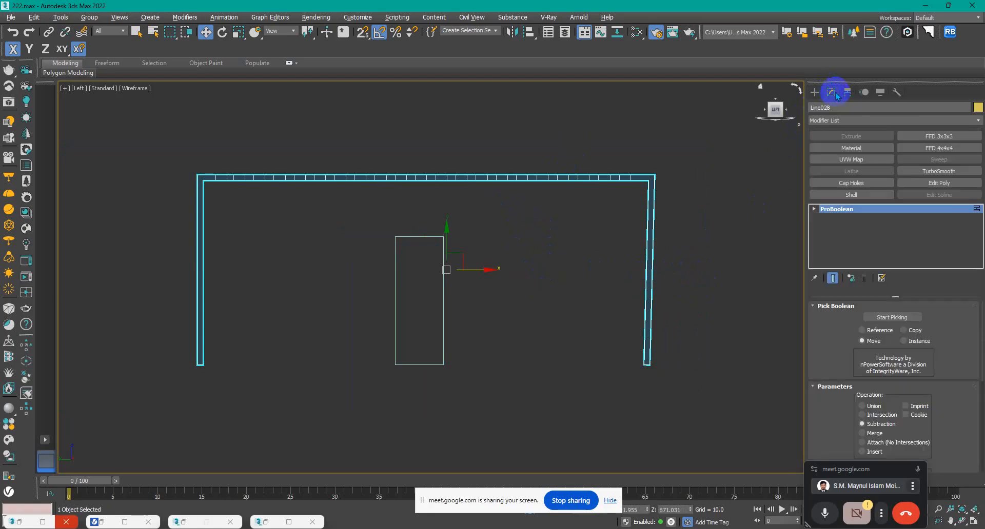
{"action": "right_click", "coordinate": [681, 224]}
{"action": "mouse_move", "coordinate": [733, 326]}
{"action": "left_click", "coordinate": [787, 329]}
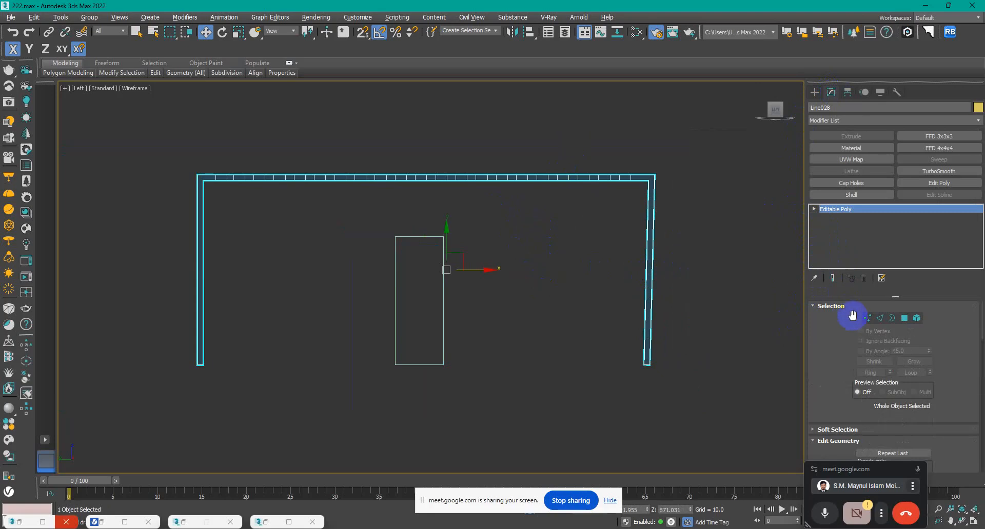
Step: Straighten the pergola's slanted end post by moving its bottom vertices horizontally into line with the top corner
{"action": "left_click", "coordinate": [865, 319]}
{"action": "left_click_drag", "start_coordinate": [629, 353], "coordinate": [646, 180]}
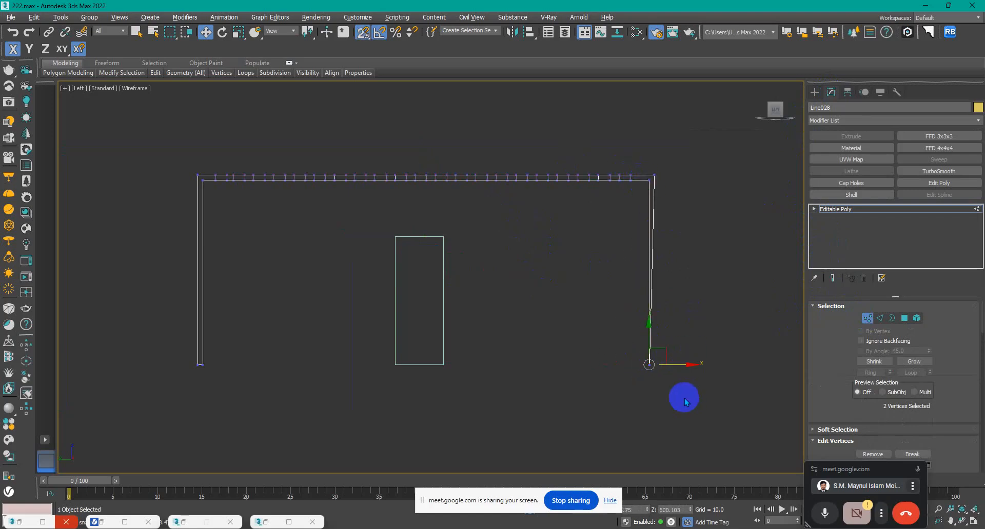
{"action": "scroll", "coordinate": [683, 398], "scroll_direction": "up", "scroll_amount": 2}
{"action": "left_click_drag", "start_coordinate": [677, 337], "coordinate": [642, 367]}
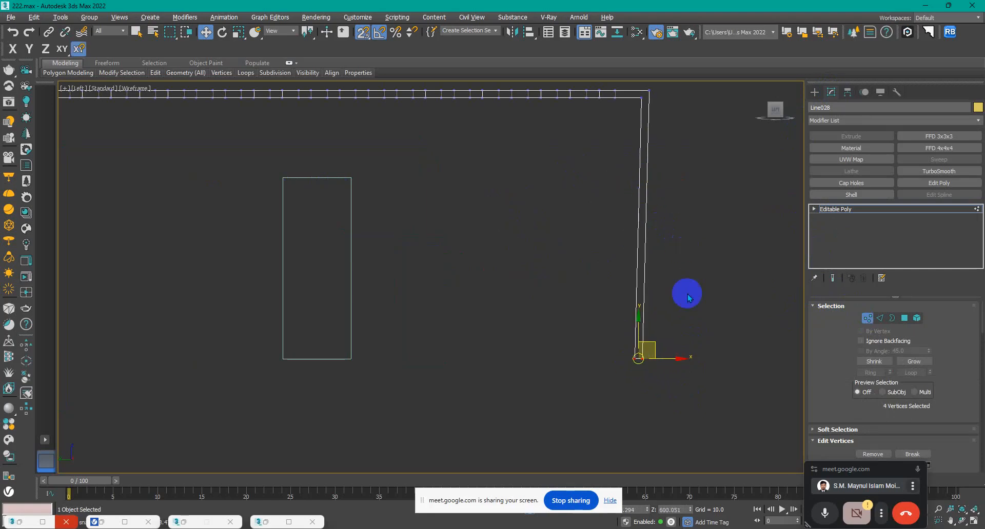
{"action": "left_click_drag", "start_coordinate": [678, 358], "coordinate": [645, 101]}
{"action": "key", "text": "s"}
{"action": "left_click_drag", "start_coordinate": [666, 357], "coordinate": [674, 361]}
{"action": "key", "text": "ctrl+z"}
{"action": "key", "text": "s"}
{"action": "scroll", "coordinate": [447, 251], "scroll_direction": "down", "scroll_amount": 2}
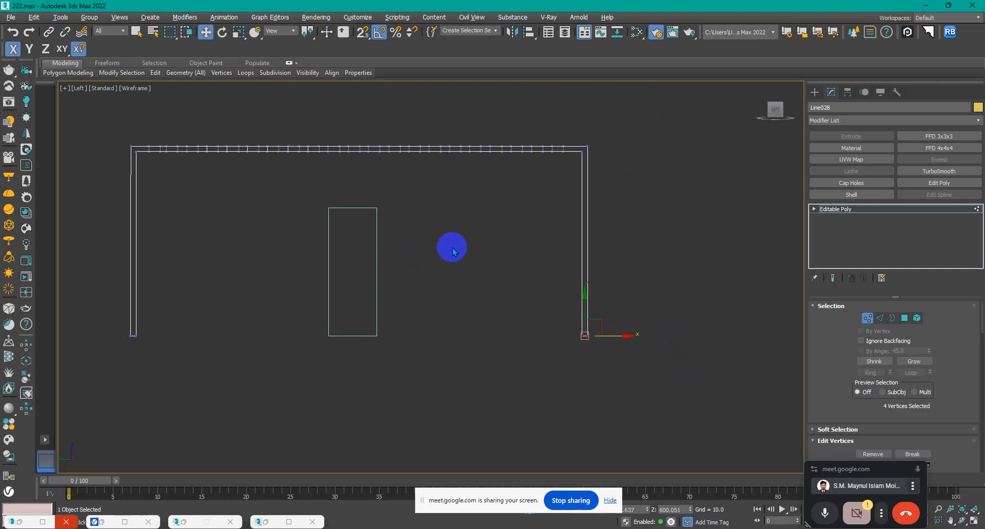
Step: Lower all of the pergola's top vertices to the top of the box at Z 696 and leave vertex editing
{"action": "scroll", "coordinate": [97, 285], "scroll_direction": "up", "scroll_amount": 2}
{"action": "middle_click_drag", "start_coordinate": [97, 286], "coordinate": [203, 335]}
{"action": "scroll", "coordinate": [195, 336], "scroll_direction": "down", "scroll_amount": 3}
{"action": "left_click_drag", "start_coordinate": [143, 222], "coordinate": [518, 248]}
{"action": "left_click_drag", "start_coordinate": [354, 202], "coordinate": [353, 273]}
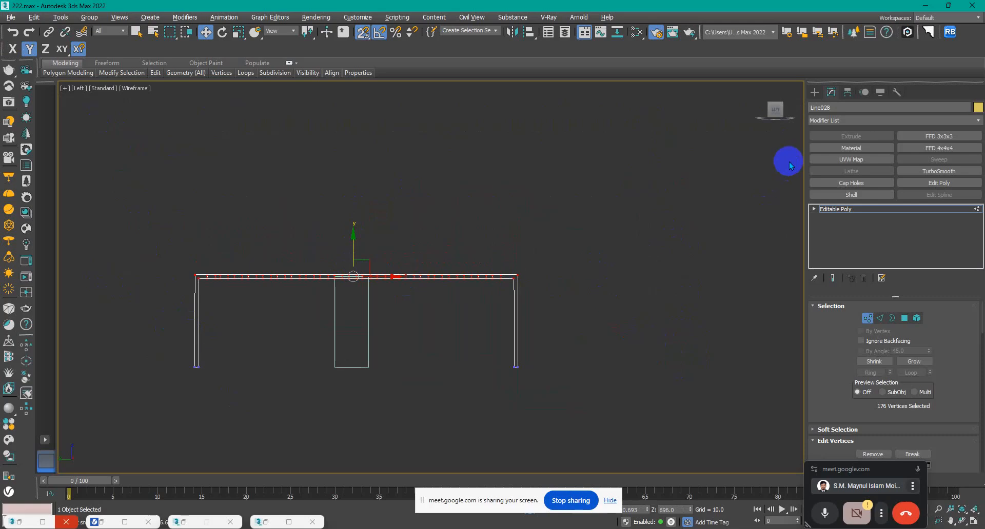
{"action": "left_click", "coordinate": [814, 93]}
{"action": "left_click_drag", "start_coordinate": [405, 335], "coordinate": [342, 358]}
{"action": "key", "text": "Delete"}
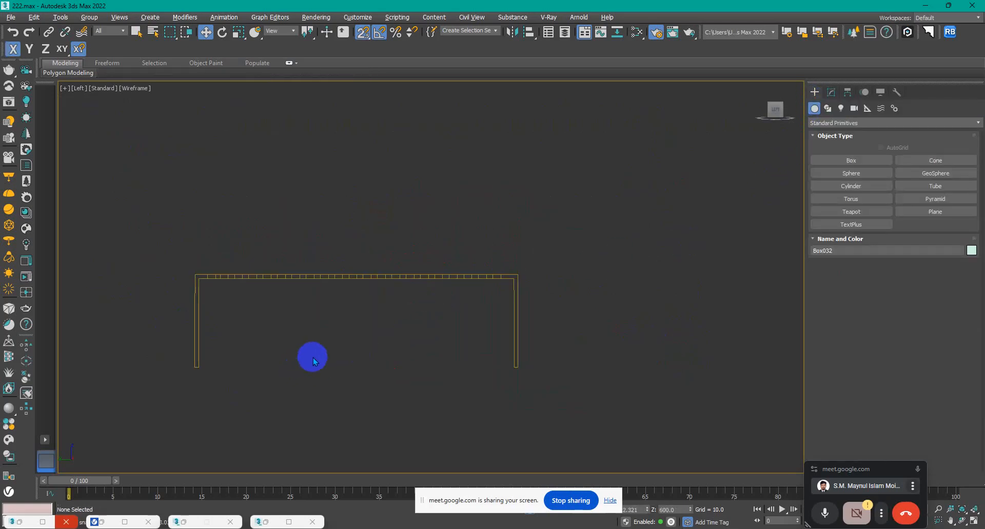
{"action": "key", "text": "ctrl+z"}
Step: Convert the box to Editable Poly and snap its top vertices down to the underside of the slats at Z 694
{"action": "scroll", "coordinate": [352, 310], "scroll_direction": "up", "scroll_amount": 4}
{"action": "right_click", "coordinate": [352, 307]}
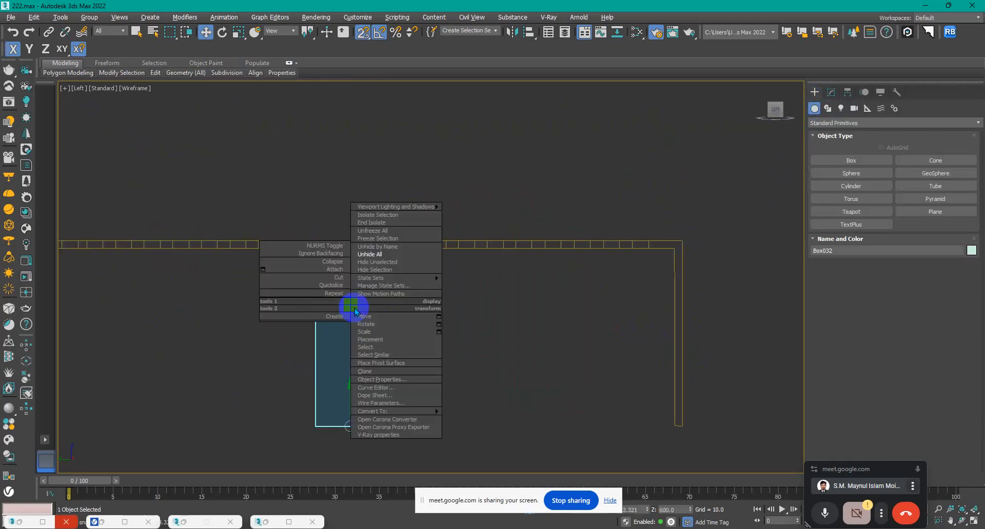
{"action": "mouse_move", "coordinate": [420, 411]}
{"action": "left_click", "coordinate": [474, 419]}
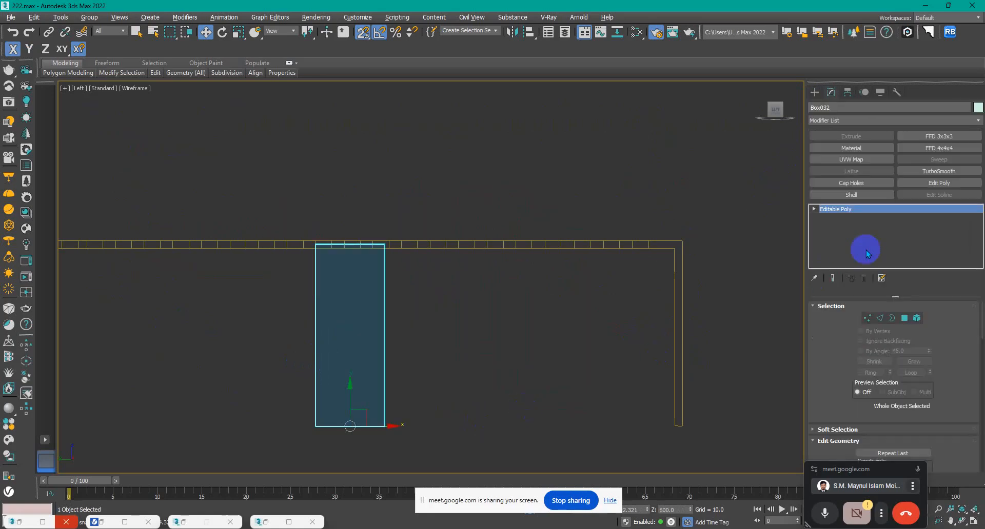
{"action": "left_click", "coordinate": [867, 318]}
{"action": "left_click_drag", "start_coordinate": [296, 191], "coordinate": [451, 313]}
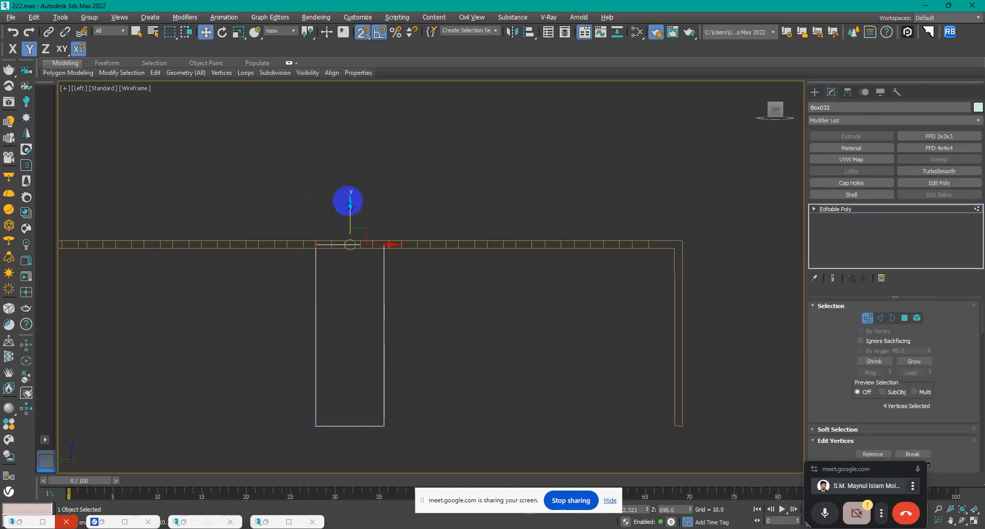
{"action": "left_click_drag", "start_coordinate": [351, 209], "coordinate": [648, 259]}
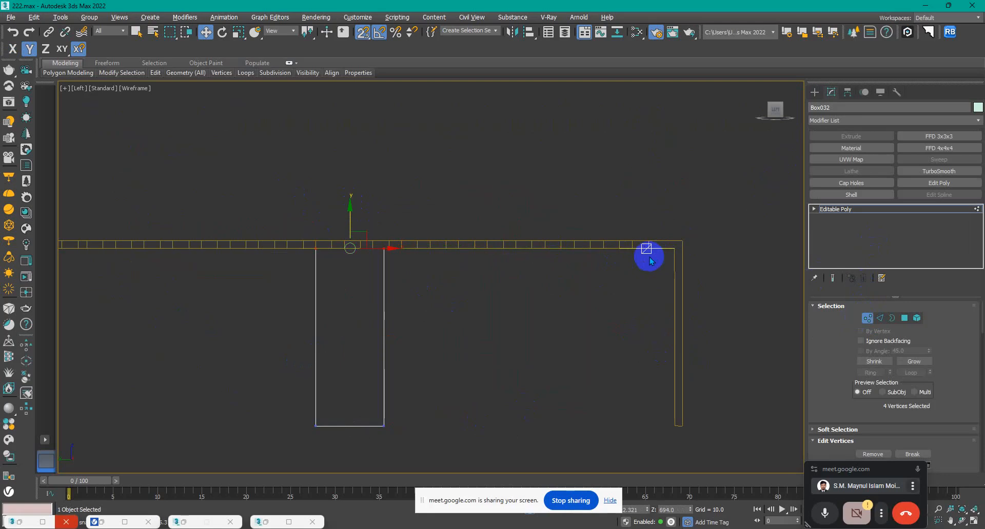
Step: Return to the shaded camera view and end the isolation
{"action": "key", "text": "F3"}
{"action": "key", "text": "c"}
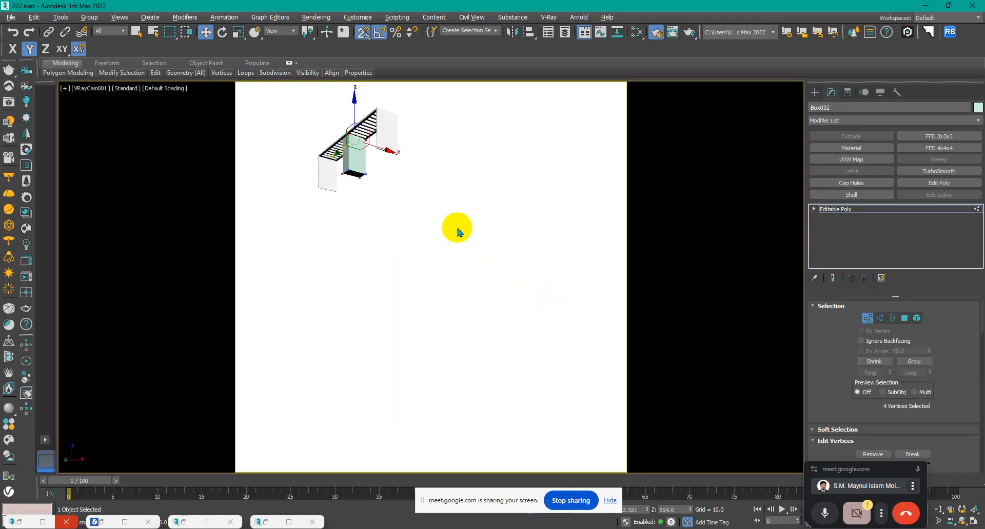
{"action": "left_click", "coordinate": [814, 93]}
{"action": "right_click", "coordinate": [500, 341]}
{"action": "left_click", "coordinate": [521, 293]}
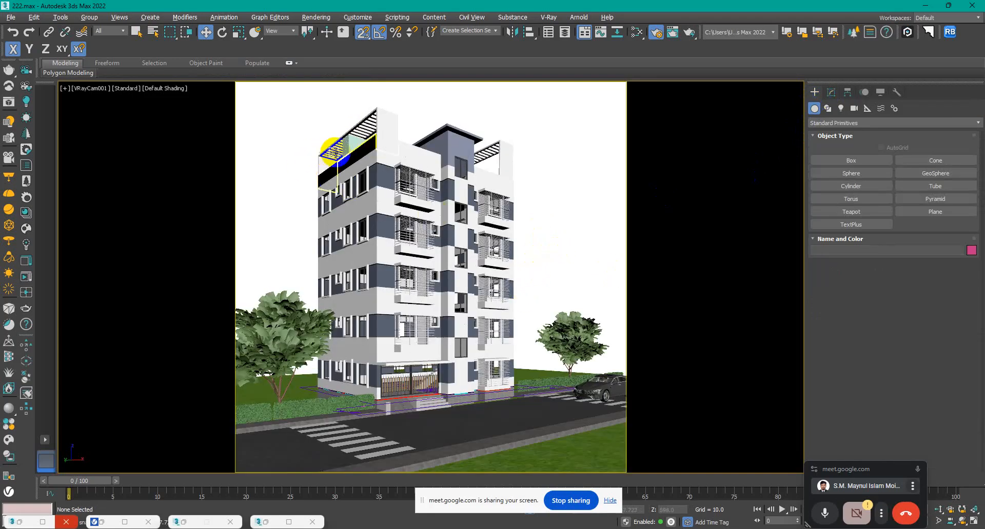
Step: Select the box under the west pergola and open the Slate Material Editor with free space in the node view
{"action": "left_click", "coordinate": [348, 146]}
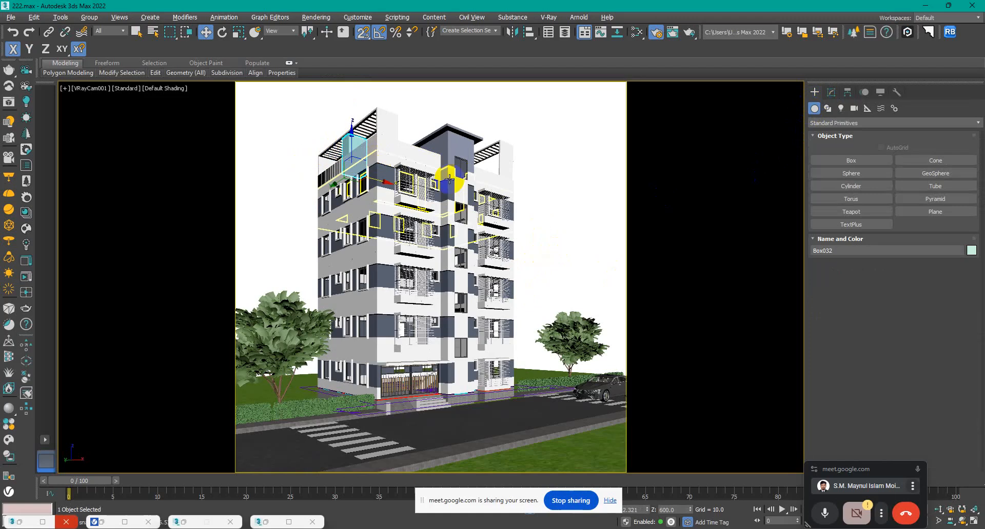
{"action": "key", "text": "m"}
{"action": "scroll", "coordinate": [549, 303], "scroll_direction": "down", "scroll_amount": 2}
{"action": "middle_click_drag", "start_coordinate": [549, 304], "coordinate": [392, 224]}
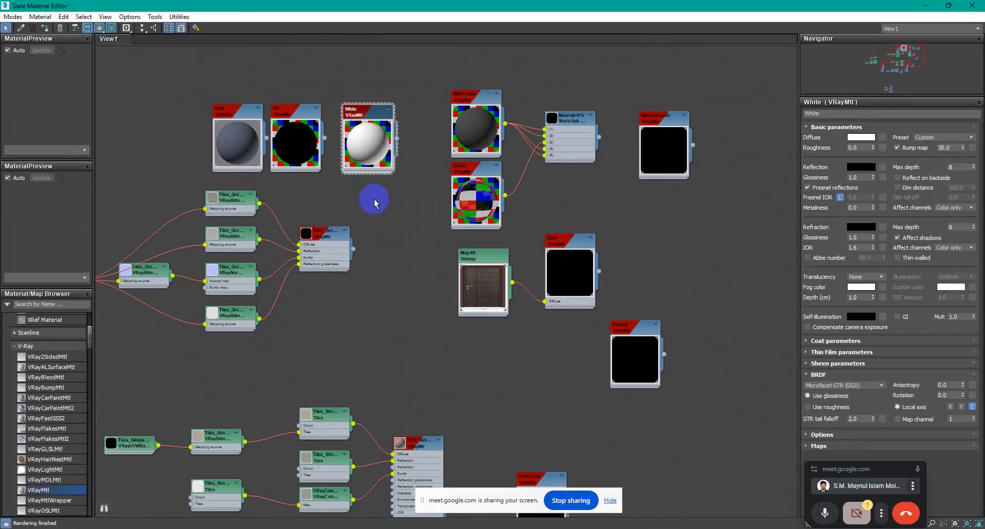
{"action": "scroll", "coordinate": [461, 314], "scroll_direction": "down", "scroll_amount": 2}
{"action": "middle_click_drag", "start_coordinate": [462, 315], "coordinate": [423, 258]}
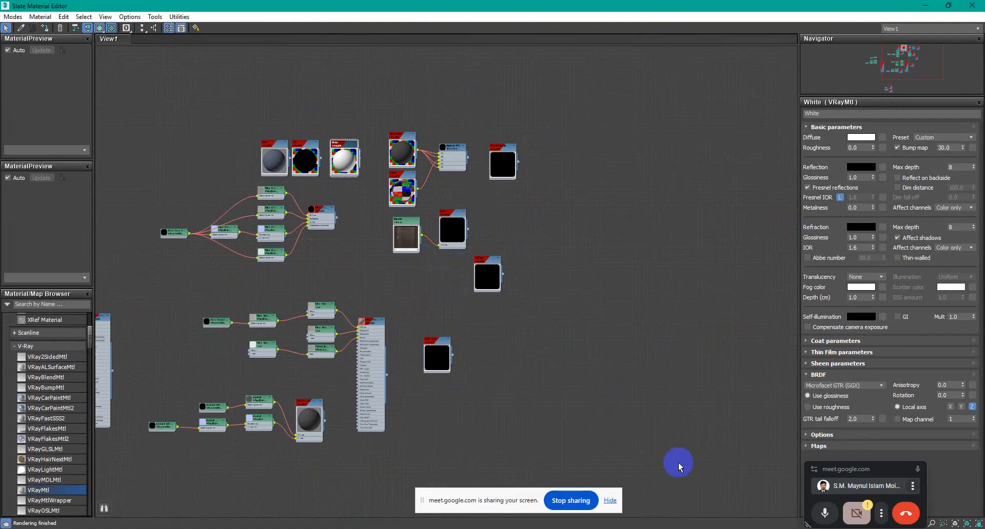
Step: Switch to Everything, search for "Brick.j" and preview the Brick.jpg texture from the December 2024 folder
{"action": "left_click", "coordinate": [888, 528]}
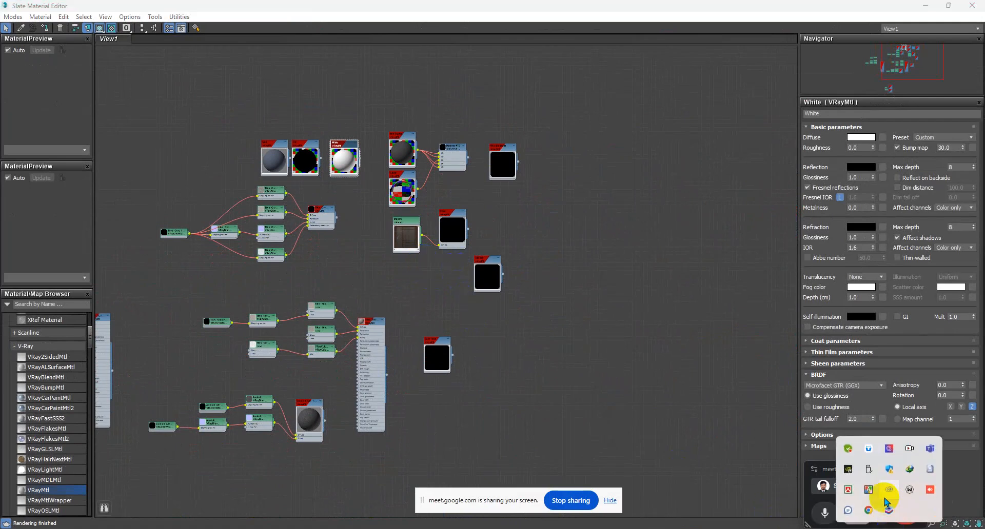
{"action": "left_click", "coordinate": [930, 469]}
{"action": "type", "text": "Brick"}
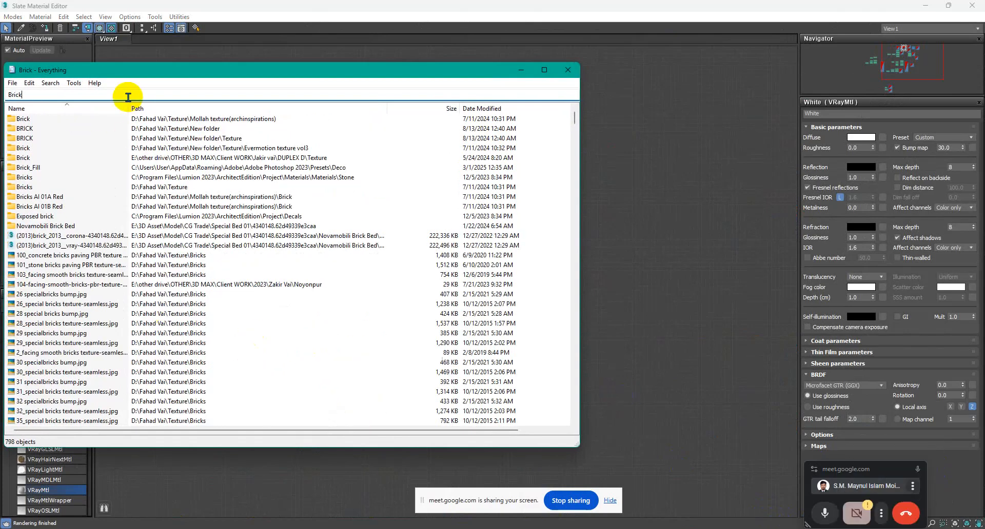
{"action": "type", "text": ".j"}
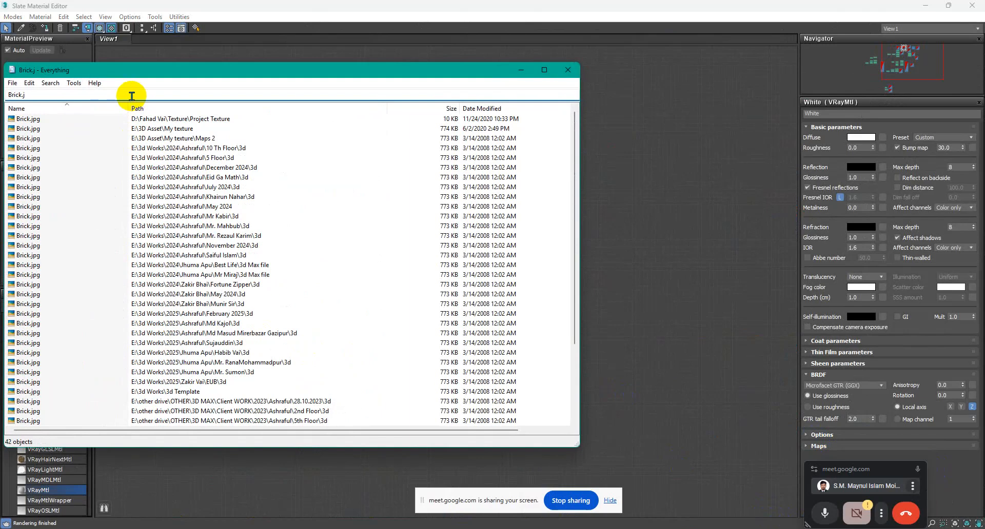
{"action": "double_click", "coordinate": [31, 171]}
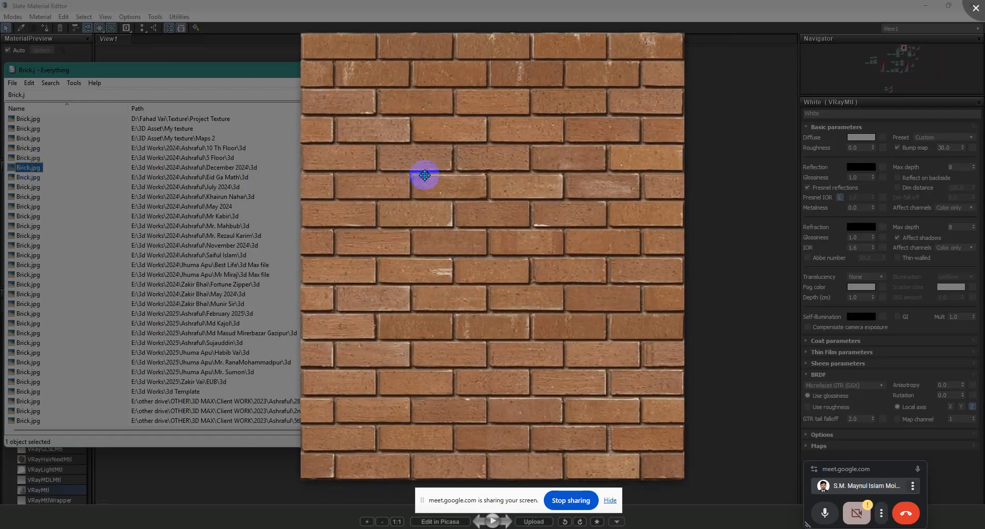
{"action": "key", "text": "Escape"}
Step: Add Brick.jpg to the material graph as a Bitmap, place it beside the Railling material and enlarge its preview
{"action": "left_click_drag", "start_coordinate": [340, 77], "coordinate": [790, 84]}
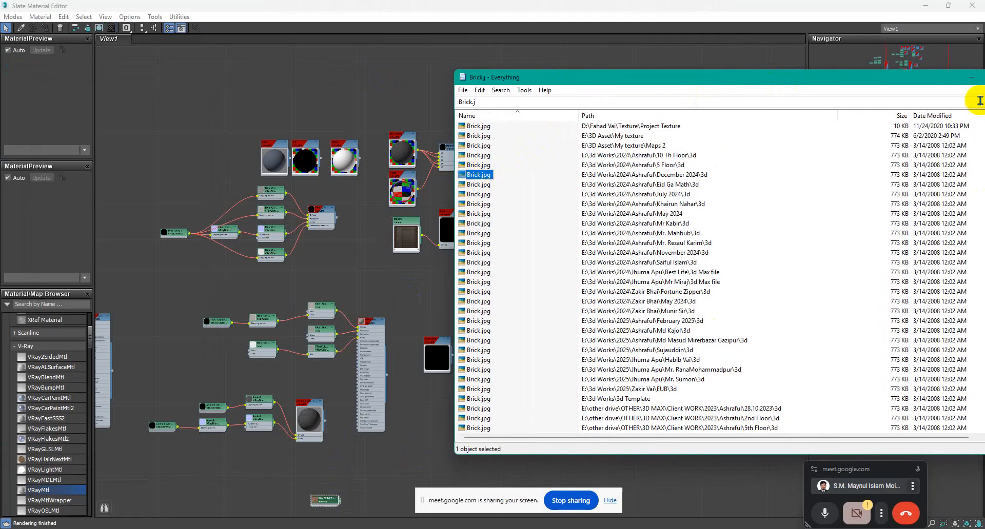
{"action": "left_click_drag", "start_coordinate": [947, 86], "coordinate": [657, 96]}
{"action": "left_click_drag", "start_coordinate": [318, 502], "coordinate": [523, 222]}
{"action": "scroll", "coordinate": [585, 290], "scroll_direction": "up", "scroll_amount": 5}
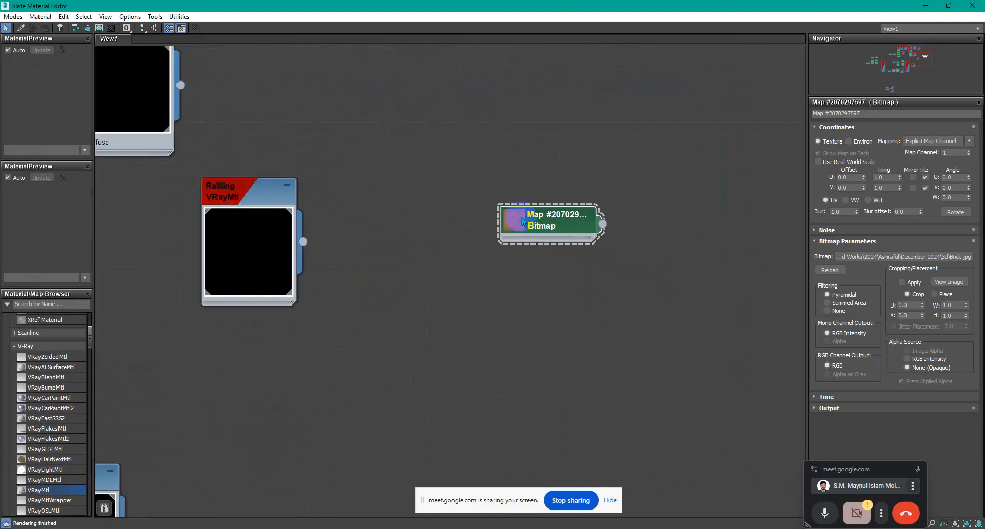
{"action": "left_click", "coordinate": [523, 222]}
Step: Create a VRayMtl with the brick bitmap as its Diffuse map, hide its unused slots and assign it to the selected box
{"action": "left_click_drag", "start_coordinate": [38, 490], "coordinate": [691, 266]}
{"action": "double_click", "coordinate": [690, 266]}
{"action": "left_click_drag", "start_coordinate": [602, 270], "coordinate": [650, 280]}
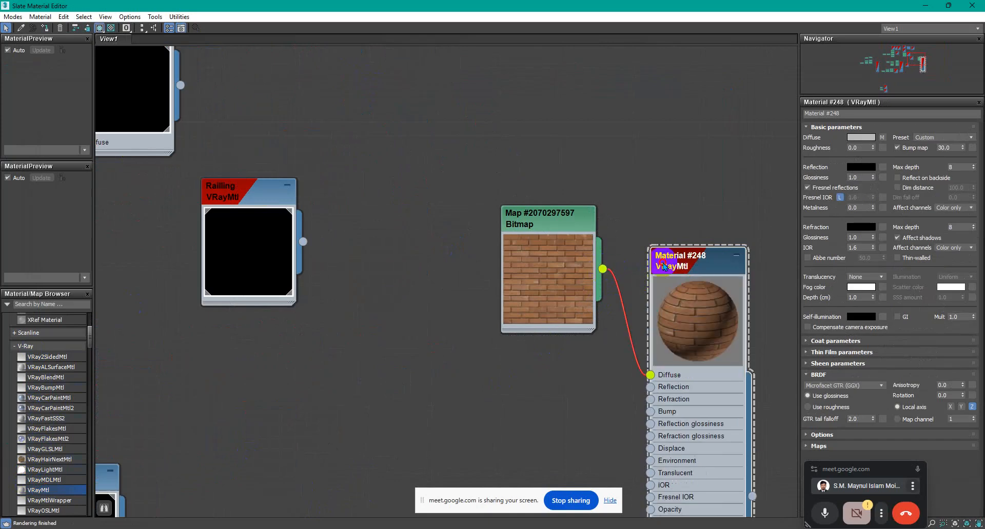
{"action": "left_click", "coordinate": [87, 28]}
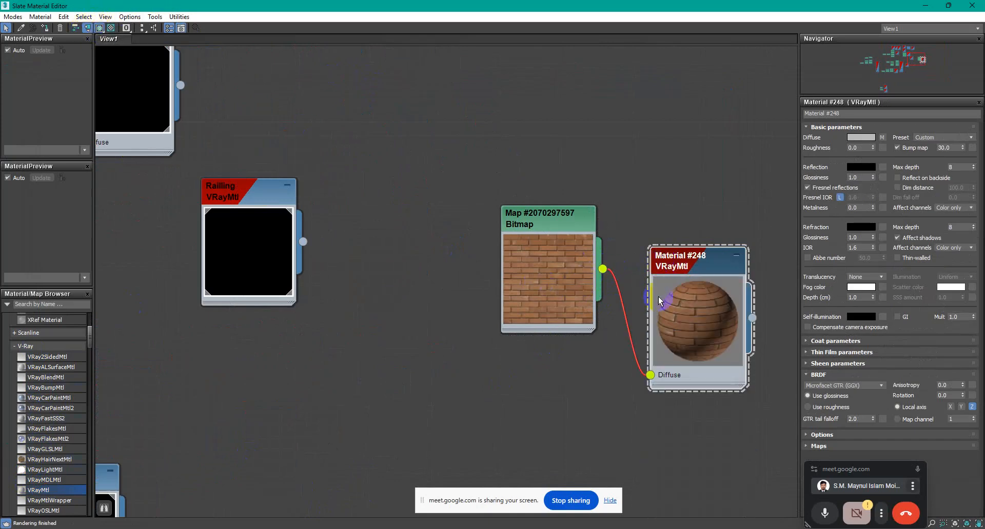
{"action": "left_click", "coordinate": [44, 28]}
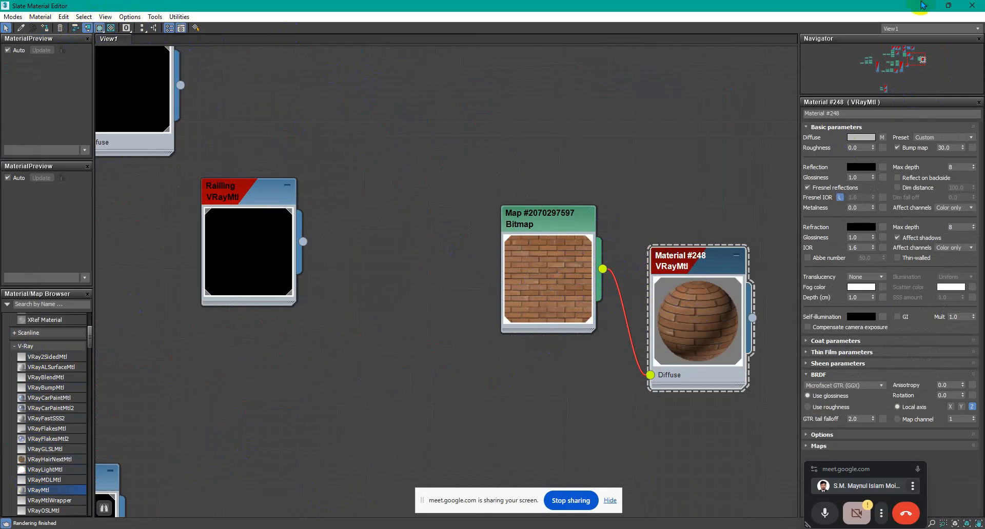
{"action": "left_click", "coordinate": [919, 8]}
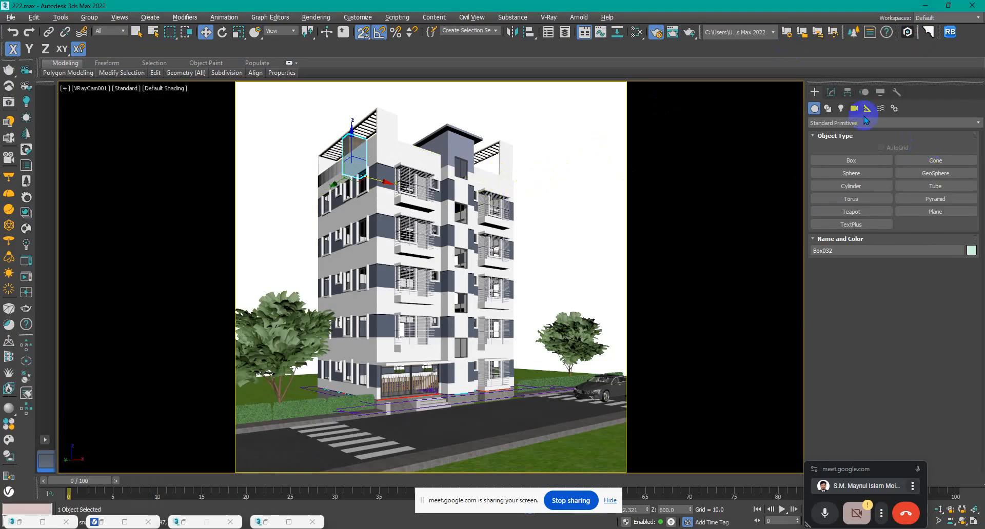
Step: Add a UVW Map modifier to the box with Box mapping and a length, width and height of 60
{"action": "left_click", "coordinate": [834, 93]}
{"action": "left_click", "coordinate": [851, 159]}
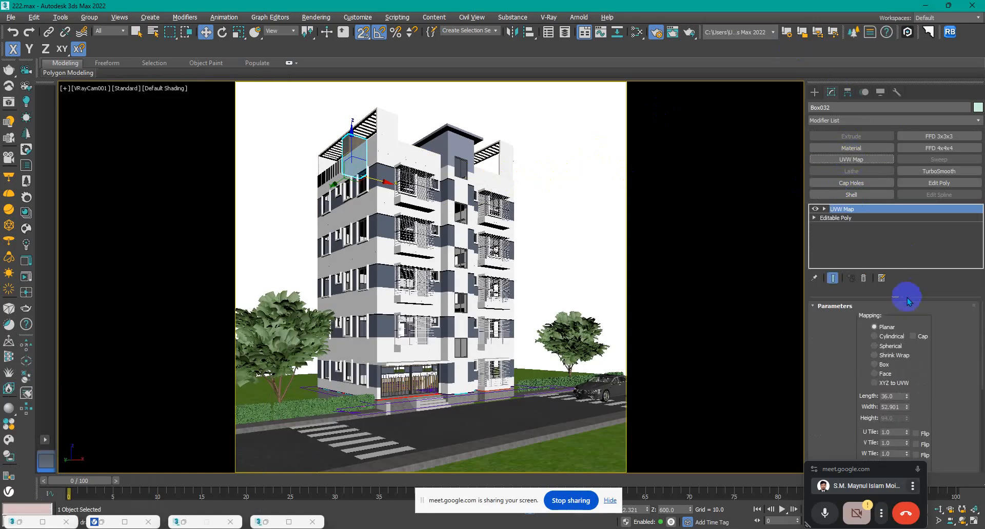
{"action": "left_click", "coordinate": [882, 365]}
{"action": "double_click", "coordinate": [891, 396]}
{"action": "type", "text": "60"}
{"action": "key", "text": "Tab"}
{"action": "type", "text": "60"}
{"action": "key", "text": "Tab"}
{"action": "type", "text": "60"}
{"action": "key", "text": "Tab"}
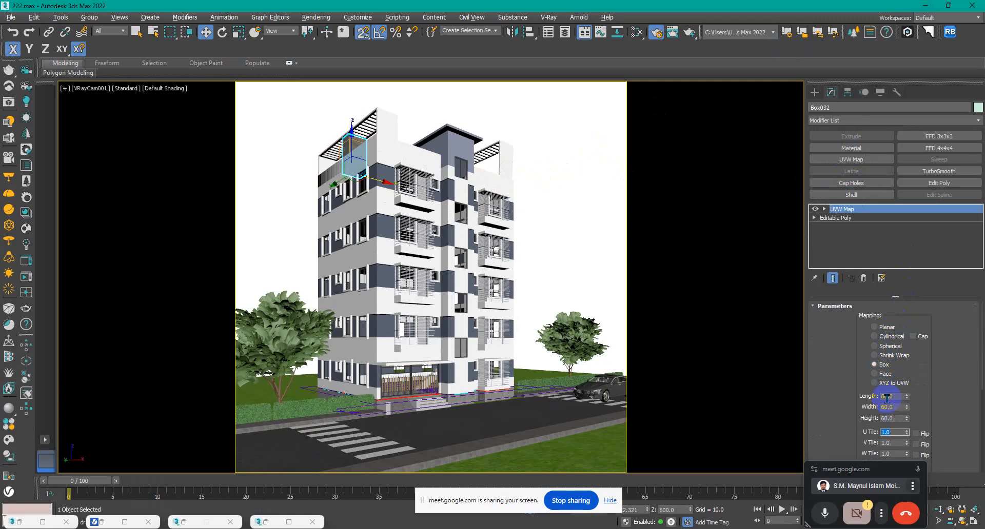
{"action": "left_click", "coordinate": [563, 183]}
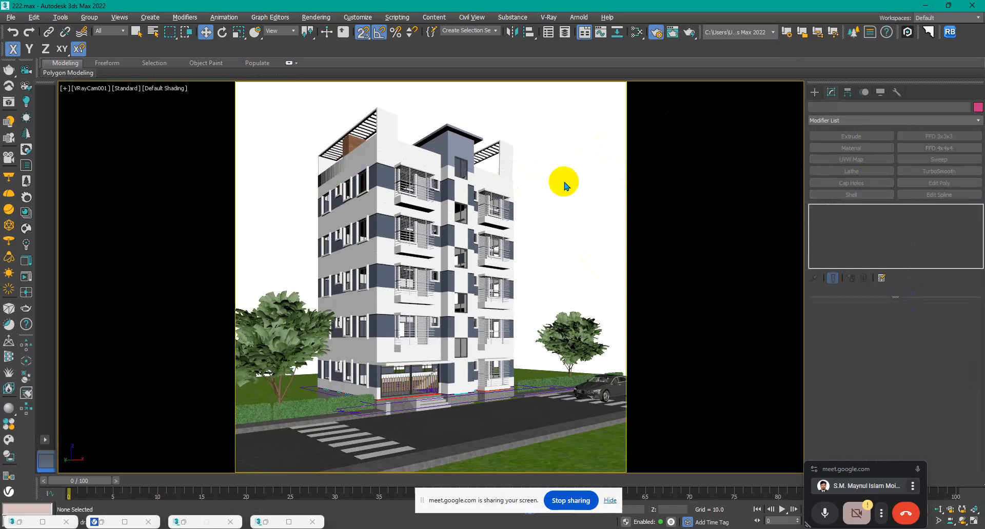
Step: Delete the east pergola and select the brick box under the west pergola
{"action": "left_click", "coordinate": [506, 153]}
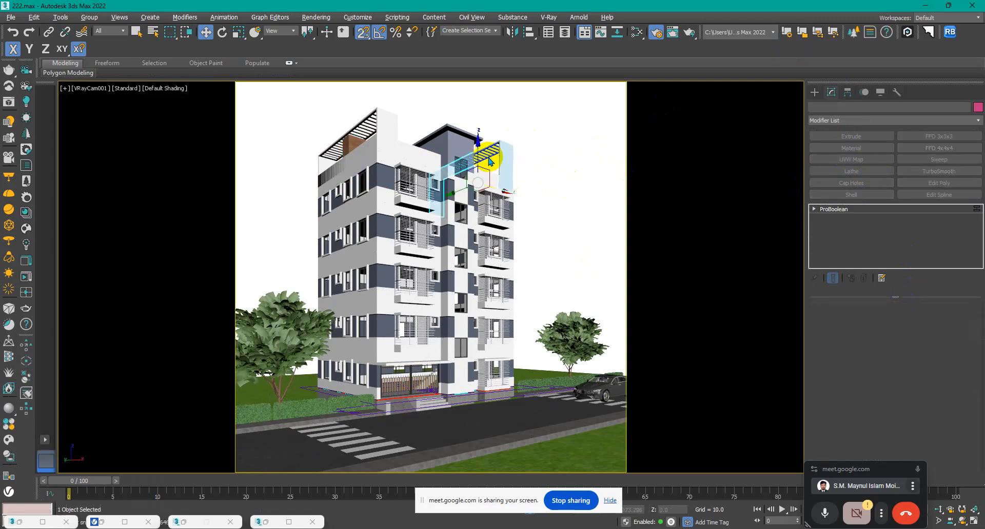
{"action": "left_click", "coordinate": [509, 150]}
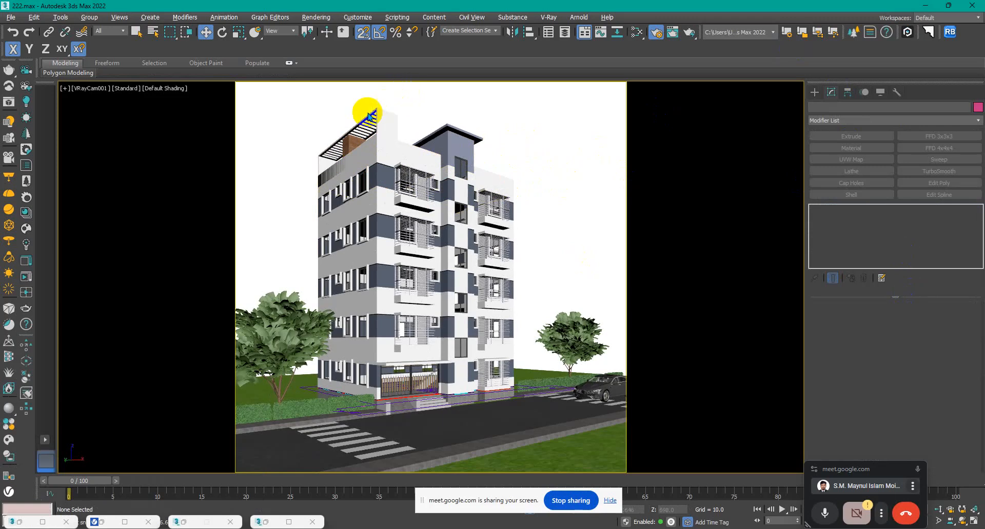
{"action": "left_click", "coordinate": [346, 143]}
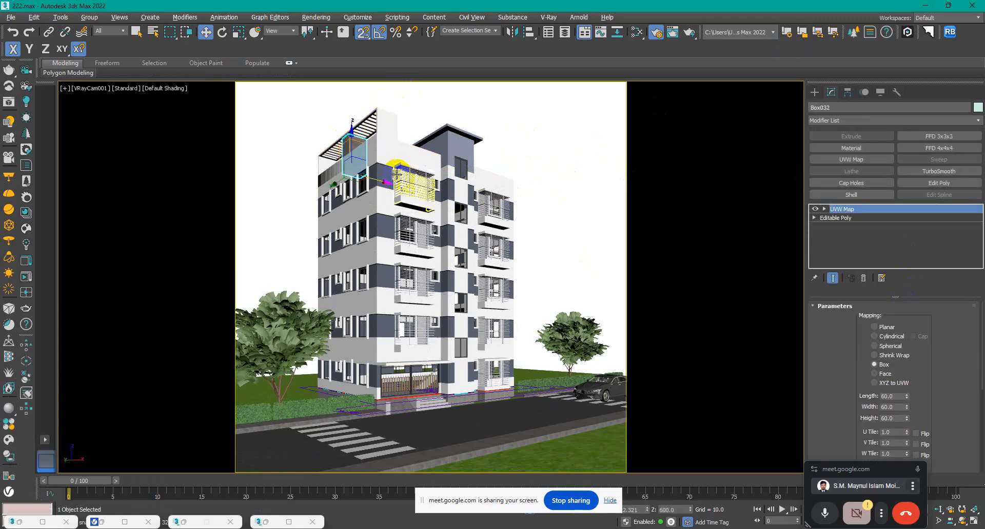
Step: Move the brick box outward along the X axis so it sits flush with the parapet's outer face
{"action": "key", "text": "l"}
{"action": "middle_click_drag", "start_coordinate": [406, 259], "coordinate": [324, 332], "text": "alt"}
{"action": "middle_click_drag", "start_coordinate": [324, 332], "coordinate": [484, 222]}
{"action": "scroll", "coordinate": [518, 297], "scroll_direction": "up", "scroll_amount": 2}
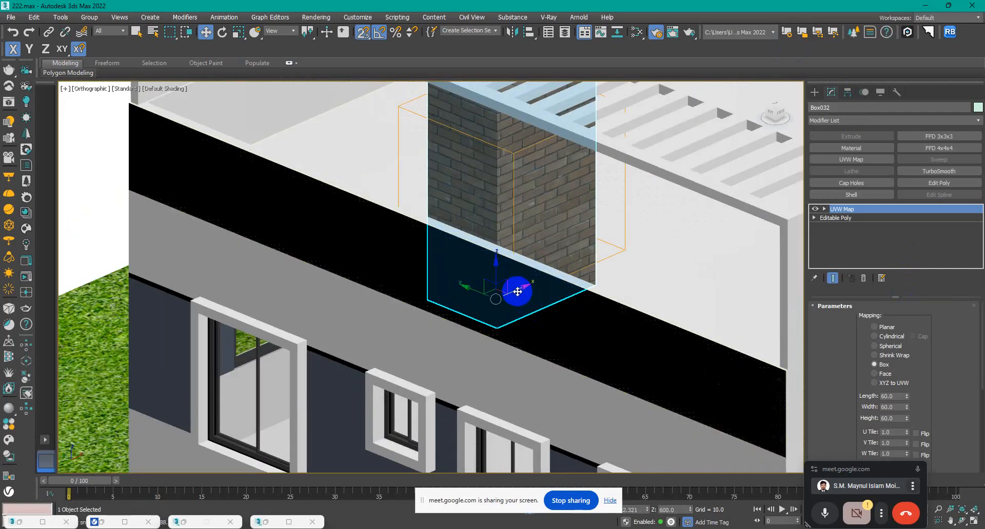
{"action": "left_click_drag", "start_coordinate": [514, 290], "coordinate": [500, 298]}
{"action": "middle_click_drag", "start_coordinate": [500, 298], "coordinate": [580, 286], "text": "alt"}
Step: Convert the extruded black strip on the parapet to an Editable Poly and isolate it for inspection
{"action": "left_click", "coordinate": [620, 288]}
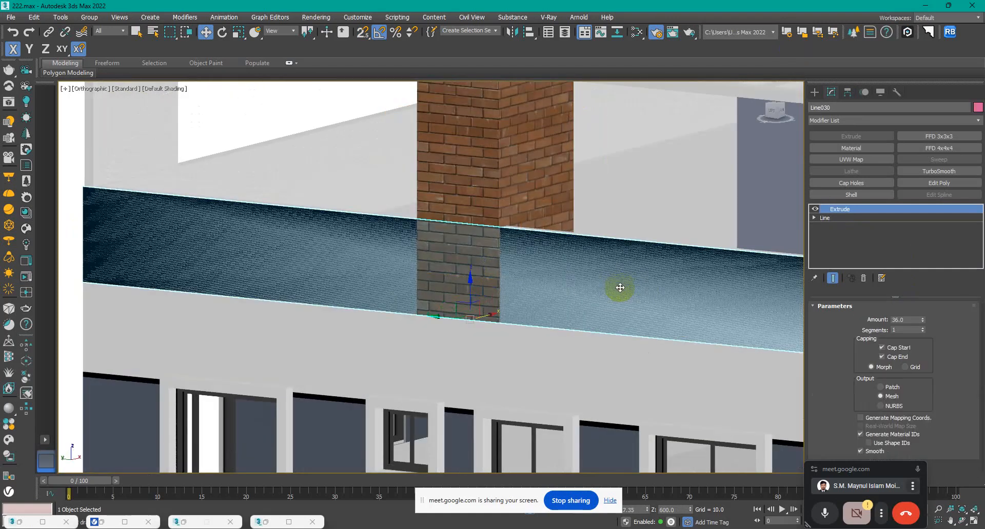
{"action": "right_click", "coordinate": [631, 293]}
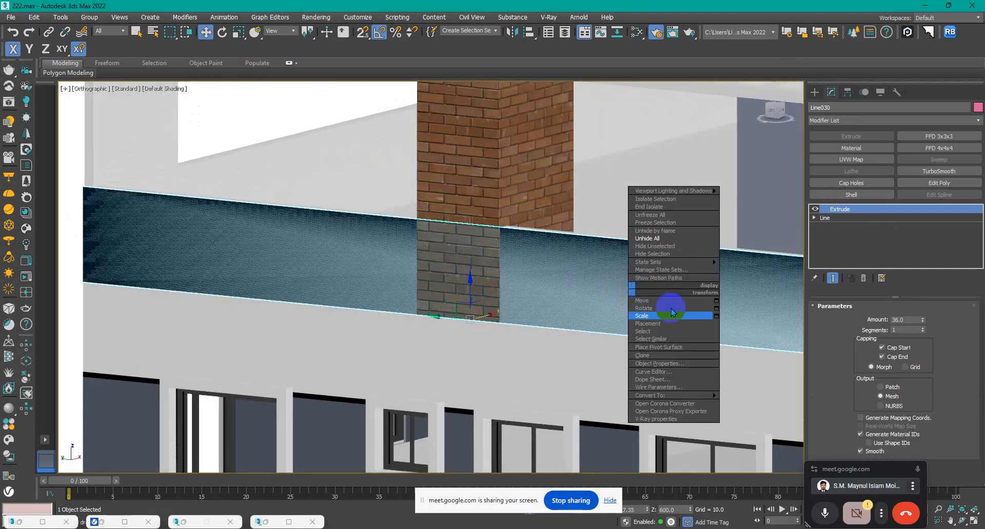
{"action": "left_click", "coordinate": [743, 402]}
{"action": "key", "text": "alt+q"}
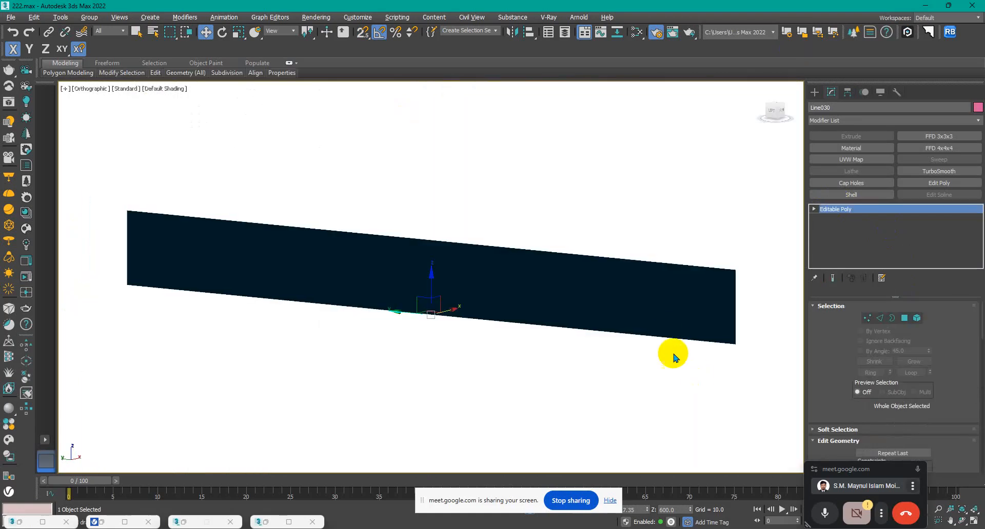
{"action": "middle_click_drag", "start_coordinate": [667, 314], "coordinate": [684, 393], "text": "alt"}
{"action": "left_click", "coordinate": [682, 396]}
{"action": "right_click", "coordinate": [682, 396]}
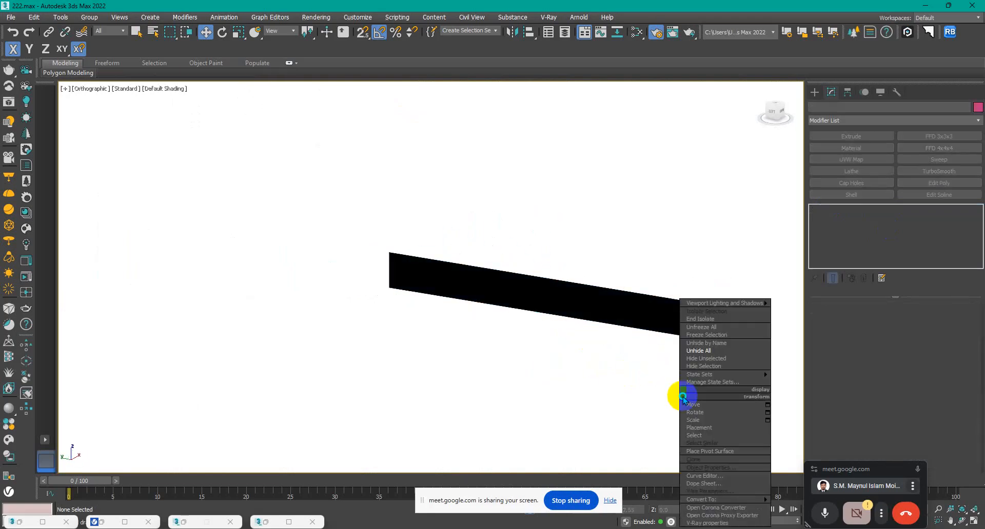
Step: Bring the rest of the scene back into view and remove the black strip from the parapet's outer face
{"action": "left_click", "coordinate": [698, 351]}
{"action": "scroll", "coordinate": [615, 308], "scroll_direction": "up", "scroll_amount": 3}
{"action": "left_click", "coordinate": [644, 294]}
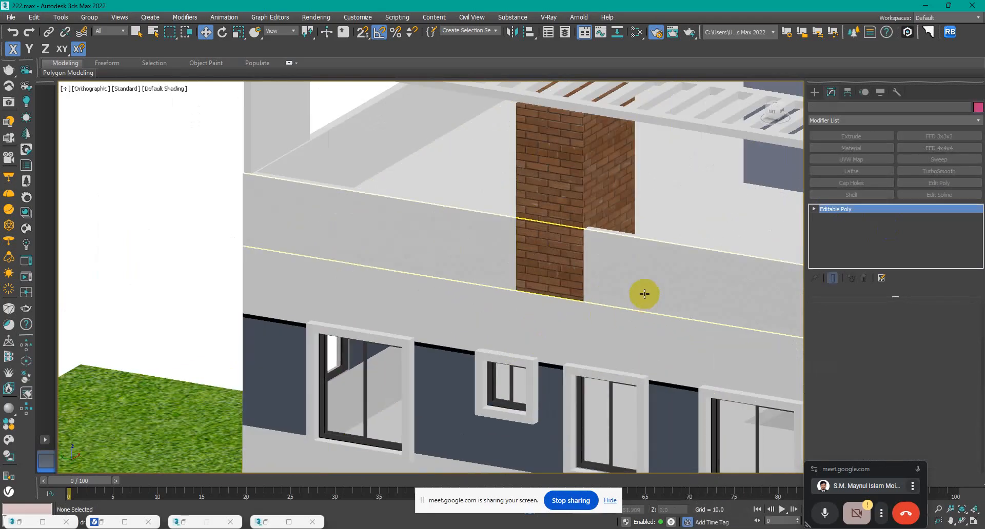
{"action": "key", "text": "ctrl+z"}
Step: Examine the brick box, the cleaned parapet and the building's facades from several angles above
{"action": "scroll", "coordinate": [622, 297], "scroll_direction": "down", "scroll_amount": 3}
{"action": "middle_click_drag", "start_coordinate": [617, 283], "coordinate": [616, 308], "text": "alt"}
{"action": "middle_click_drag", "start_coordinate": [615, 308], "coordinate": [495, 137]}
{"action": "scroll", "coordinate": [507, 190], "scroll_direction": "down", "scroll_amount": 4}
{"action": "middle_click_drag", "start_coordinate": [527, 290], "coordinate": [525, 219], "text": "alt"}
{"action": "scroll", "coordinate": [451, 188], "scroll_direction": "up", "scroll_amount": 5}
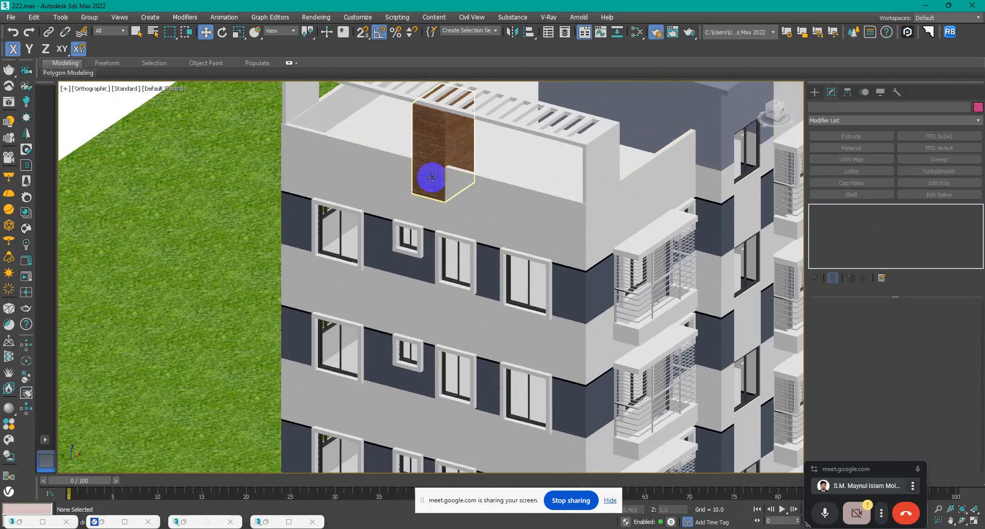
{"action": "scroll", "coordinate": [426, 175], "scroll_direction": "down", "scroll_amount": 2}
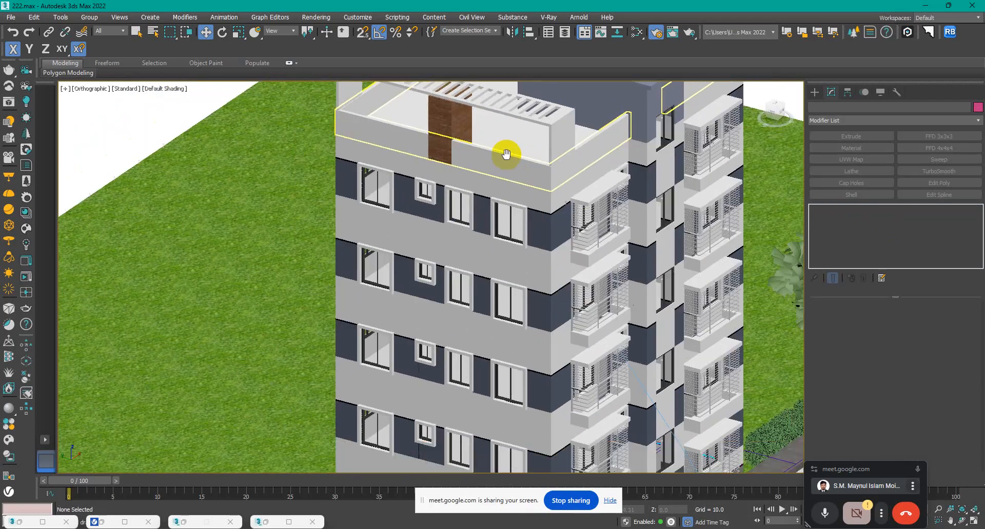
{"action": "middle_click_drag", "start_coordinate": [505, 155], "coordinate": [481, 84]}
{"action": "scroll", "coordinate": [500, 118], "scroll_direction": "down", "scroll_amount": 1}
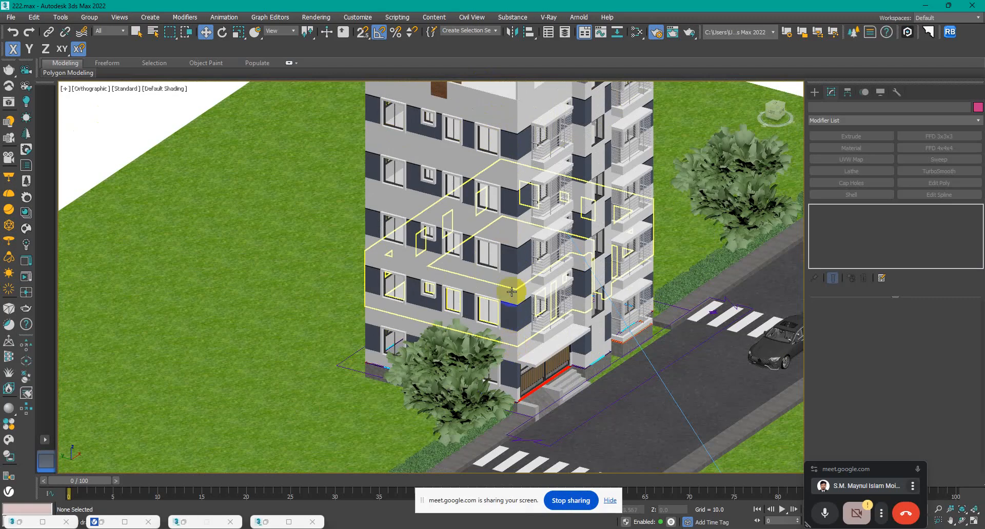
{"action": "scroll", "coordinate": [425, 122], "scroll_direction": "down", "scroll_amount": 3}
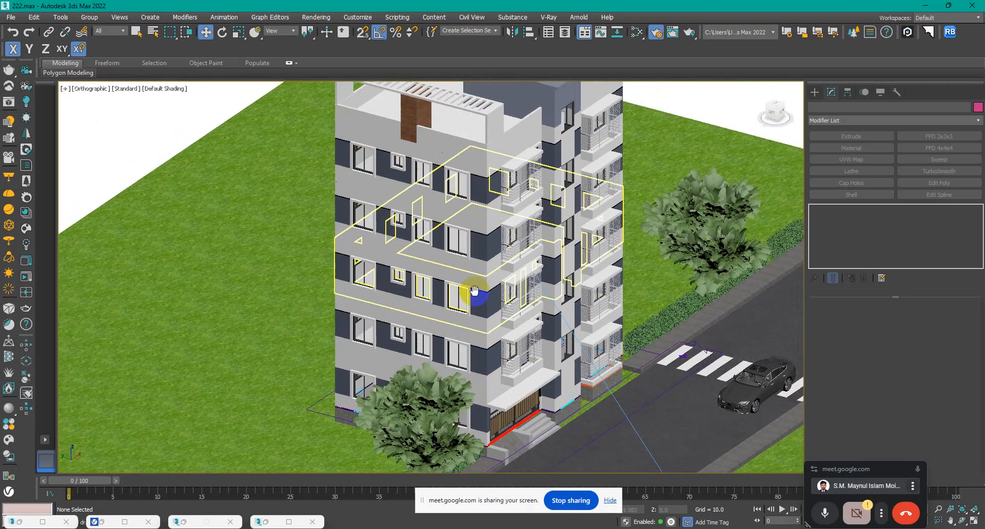
Step: Render the VRayCam001 view in V-Ray and enlarge the frame buffer to show the whole image
{"action": "key", "text": "c"}
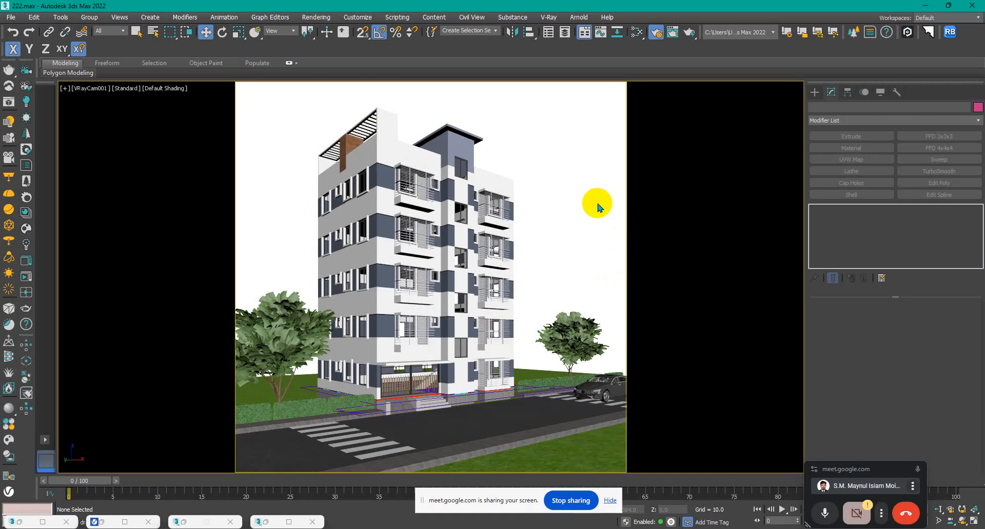
{"action": "key", "text": "shift+q"}
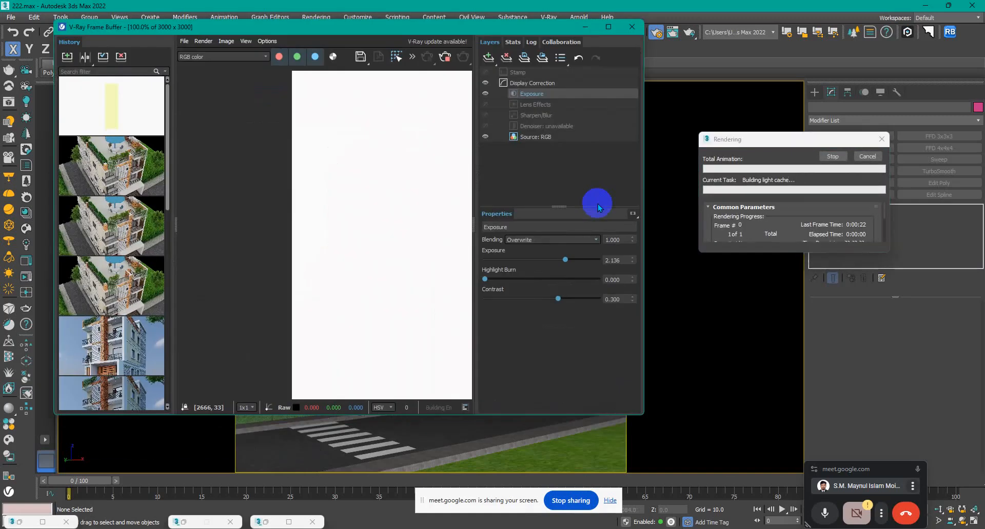
{"action": "left_click", "coordinate": [609, 27]}
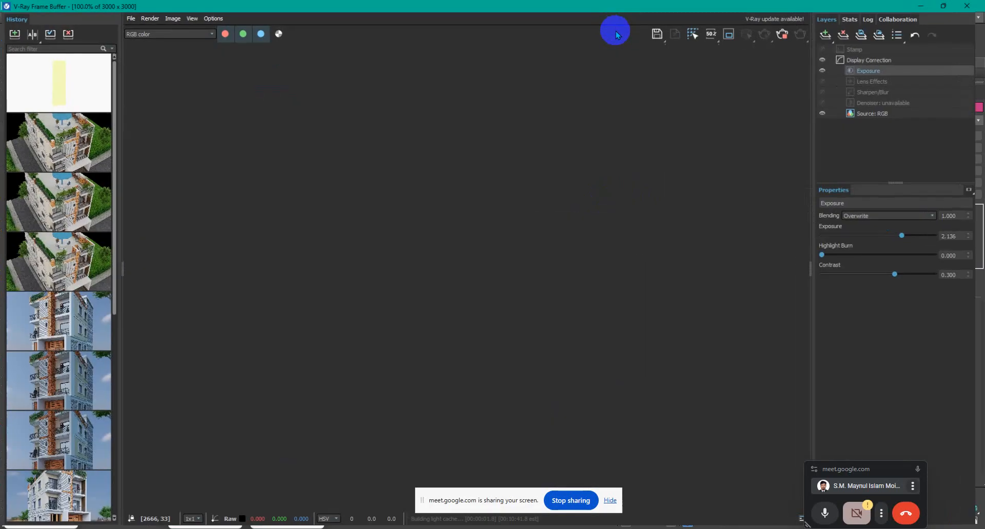
{"action": "scroll", "coordinate": [613, 239], "scroll_direction": "down", "scroll_amount": 2}
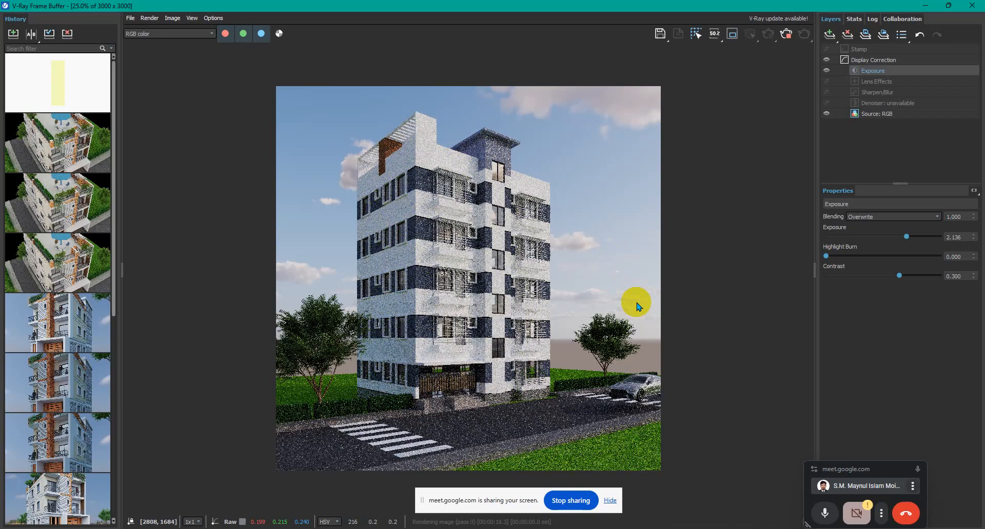
Step: Examine the rendered balconies, windows and brick roof box up close and in the full image
{"action": "double_click", "coordinate": [508, 227]}
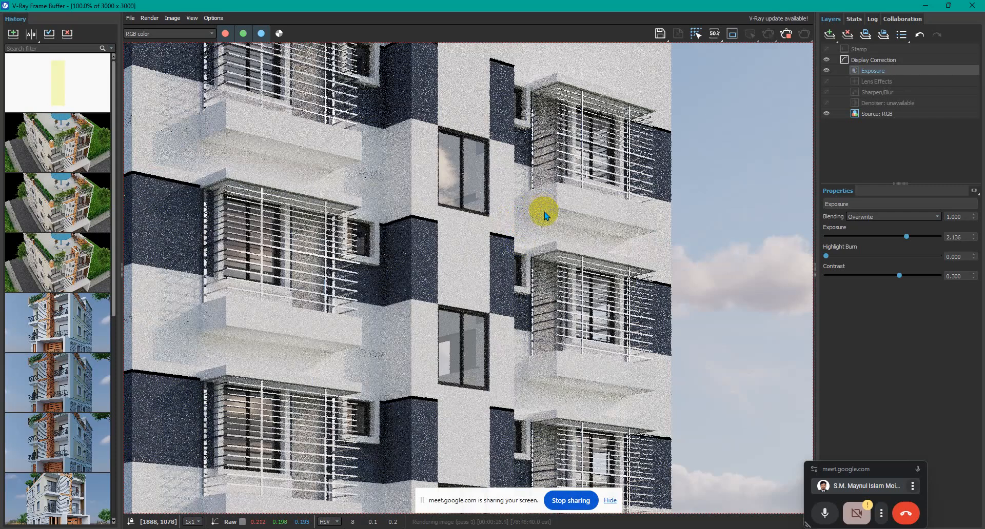
{"action": "scroll", "coordinate": [548, 226], "scroll_direction": "down", "scroll_amount": 2}
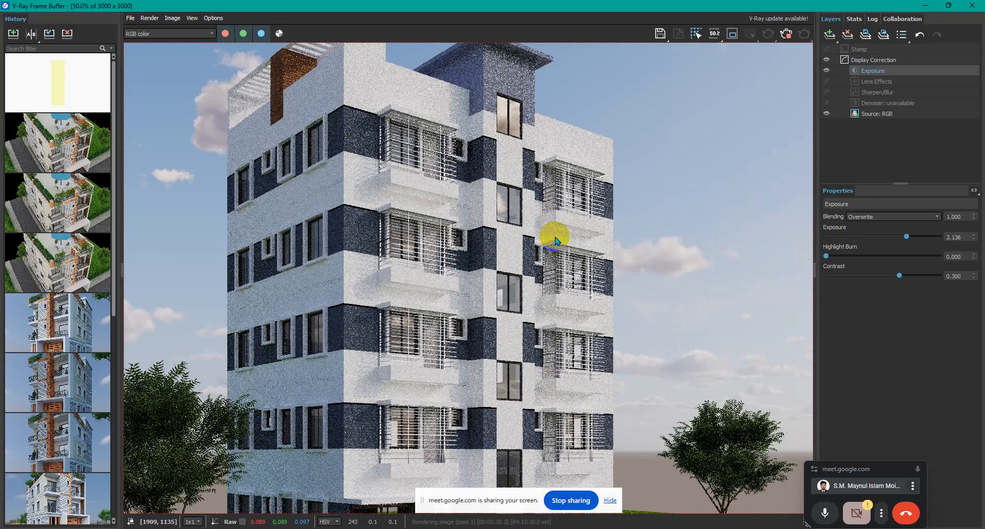
{"action": "scroll", "coordinate": [502, 222], "scroll_direction": "down", "scroll_amount": 2}
{"action": "scroll", "coordinate": [490, 215], "scroll_direction": "up", "scroll_amount": 1}
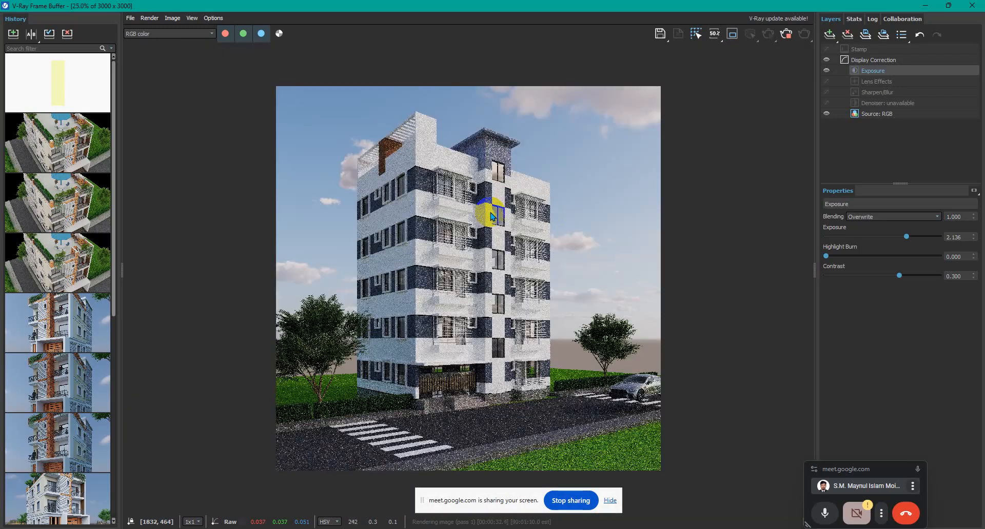
{"action": "scroll", "coordinate": [489, 215], "scroll_direction": "up", "scroll_amount": 1}
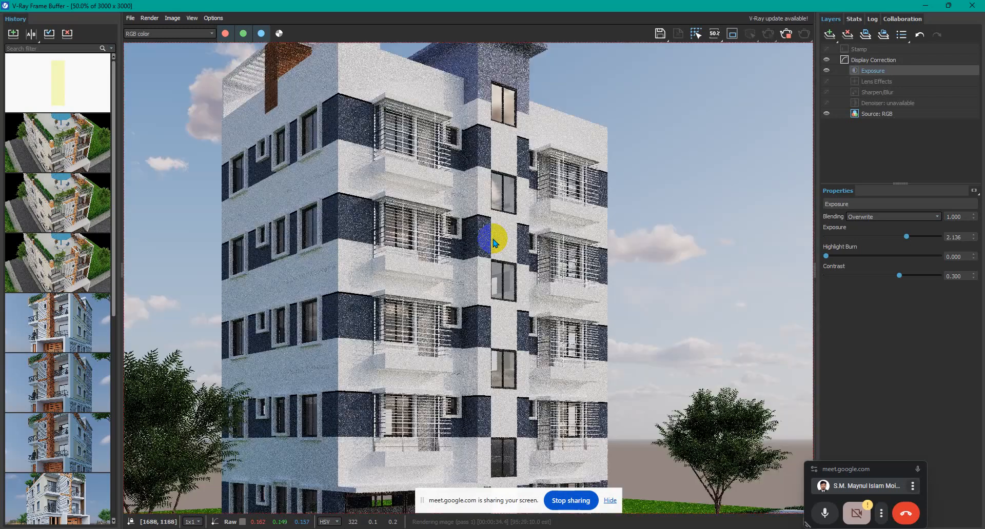
{"action": "left_click", "coordinate": [441, 256]}
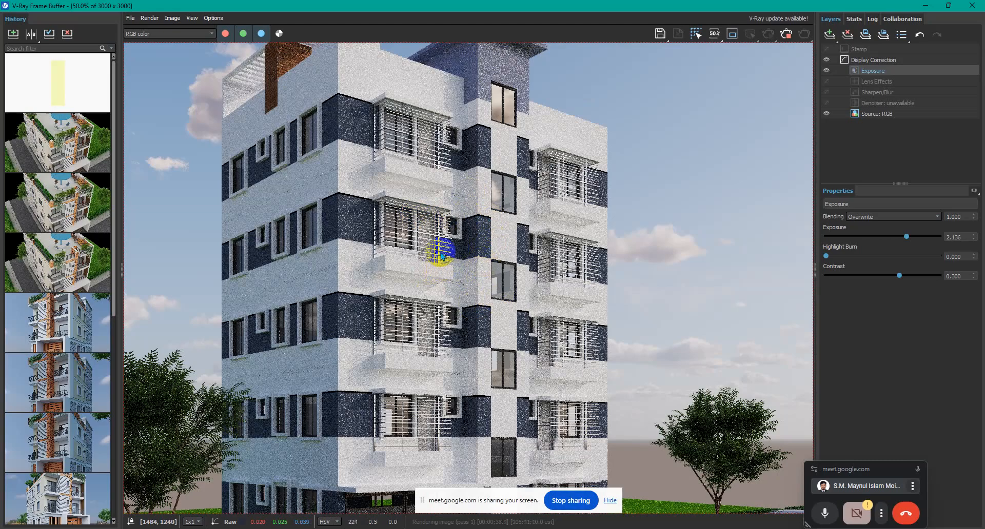